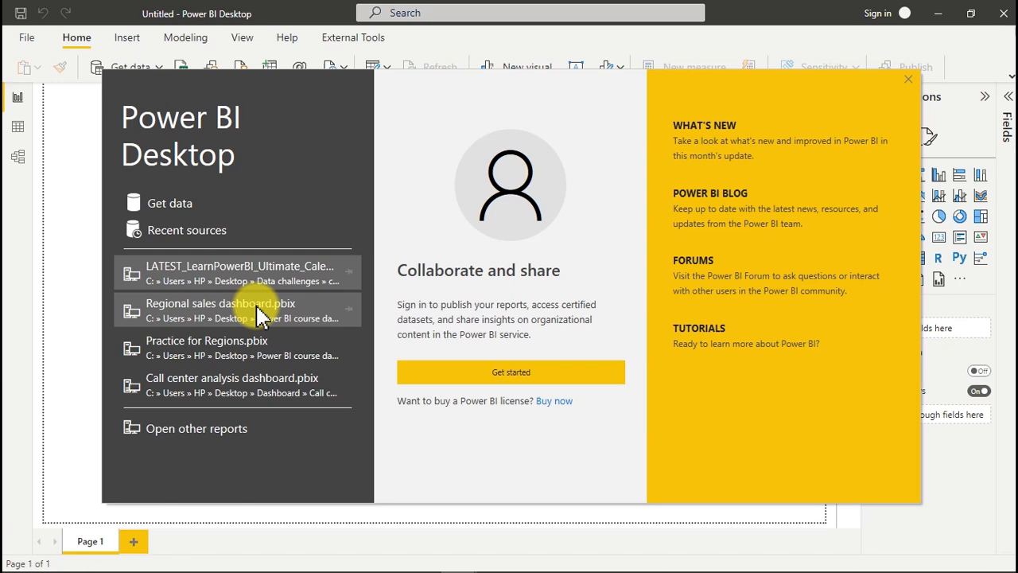
Step: Connect to the Excel workbook FactTable.xlsx in the Regional Sales Dashboard Resources folder as the data source
{"action": "left_click", "coordinate": [169, 203]}
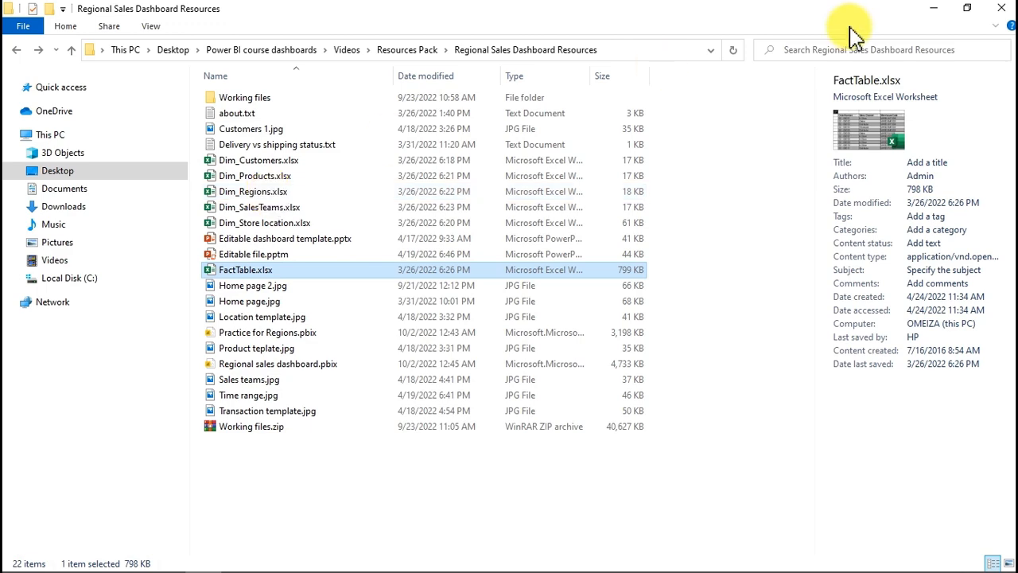
{"action": "left_click", "coordinate": [933, 9]}
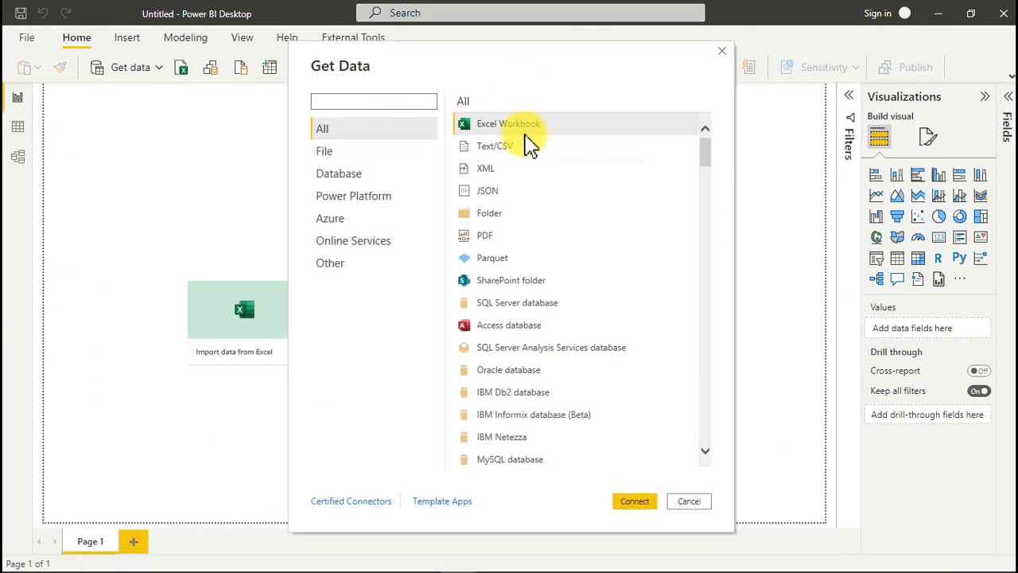
{"action": "left_click", "coordinate": [514, 151]}
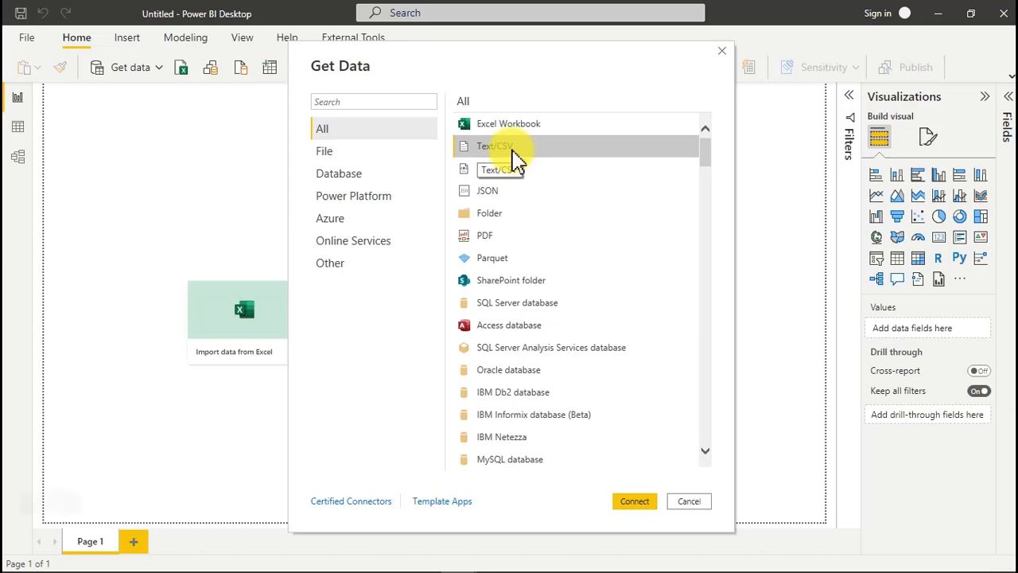
{"action": "left_click", "coordinate": [513, 125]}
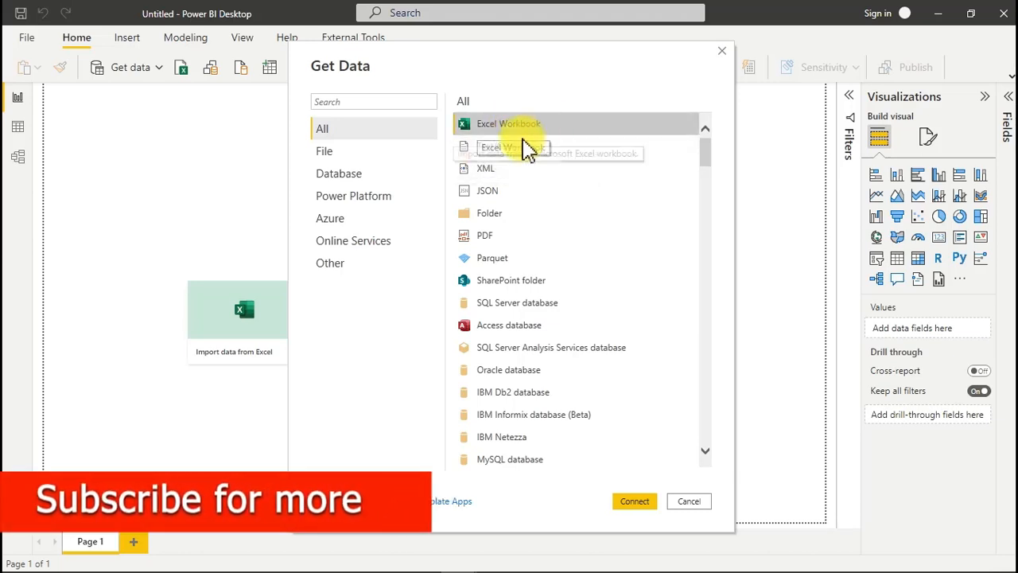
{"action": "left_click", "coordinate": [641, 501]}
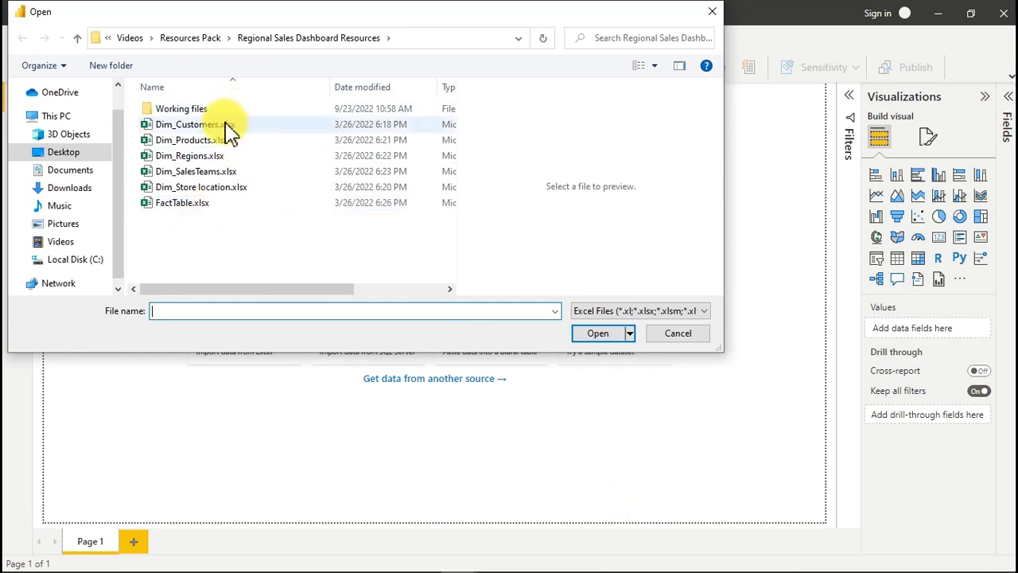
{"action": "left_click", "coordinate": [212, 205]}
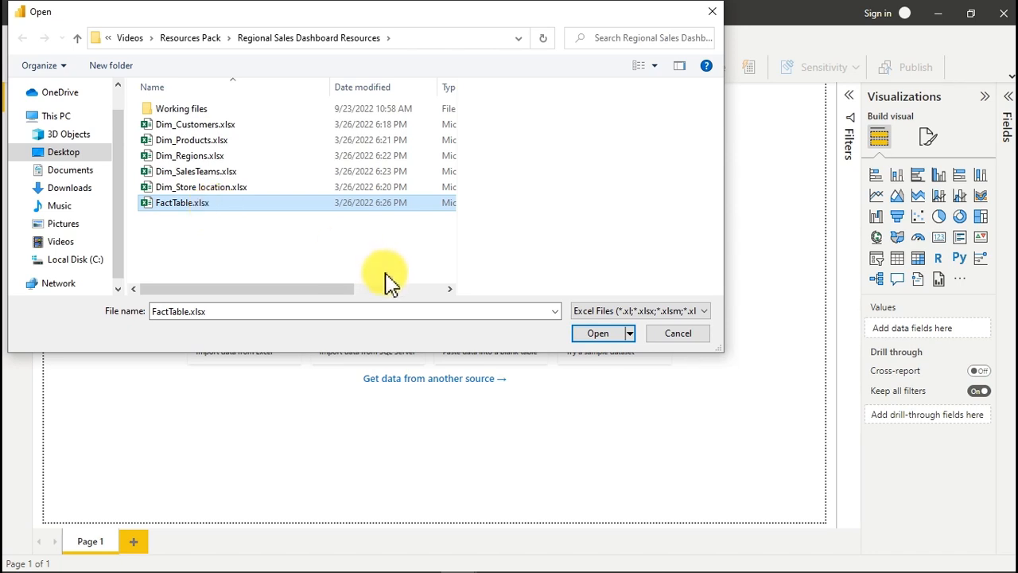
{"action": "left_click", "coordinate": [598, 336]}
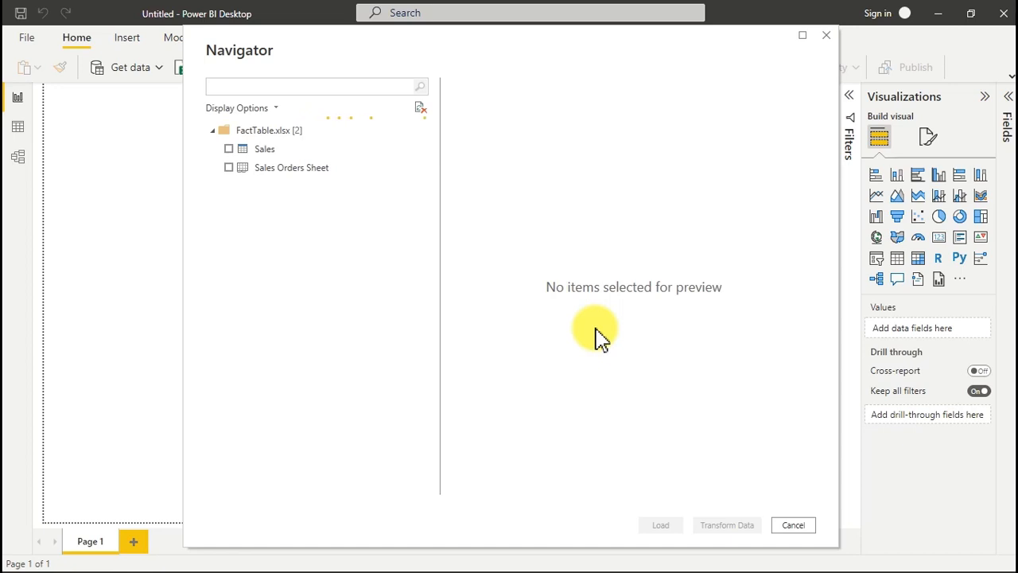
Step: Preview the items in FactTable.xlsx and bring the Sales table into Power Query Editor for transformation
{"action": "left_click", "coordinate": [271, 185]}
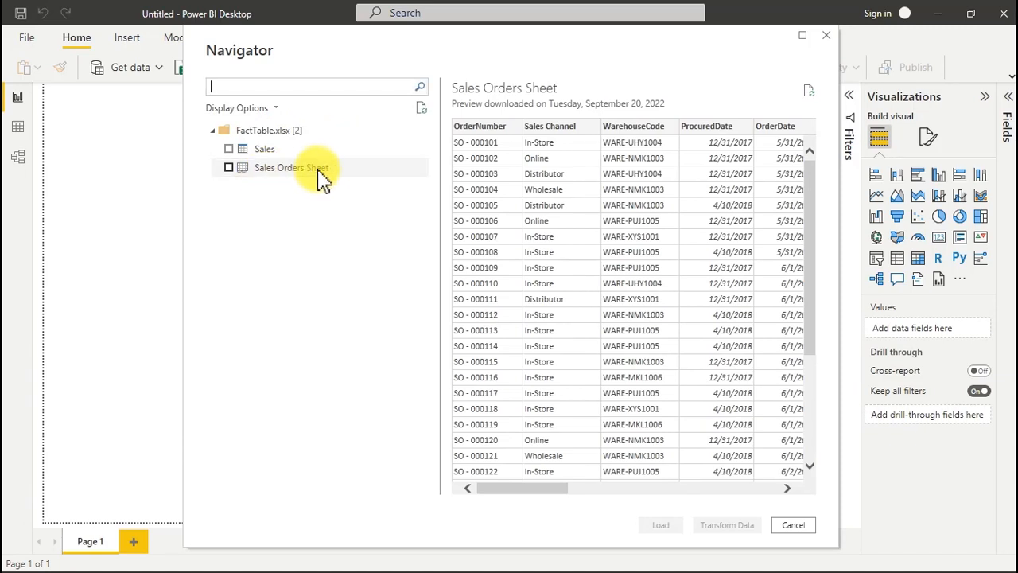
{"action": "left_click", "coordinate": [265, 151]}
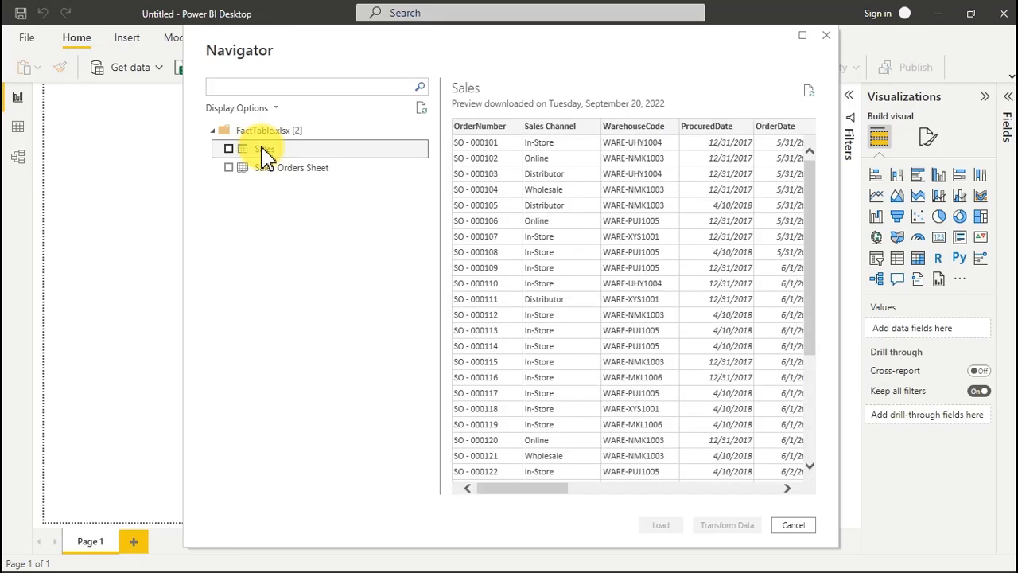
{"action": "left_click", "coordinate": [230, 150]}
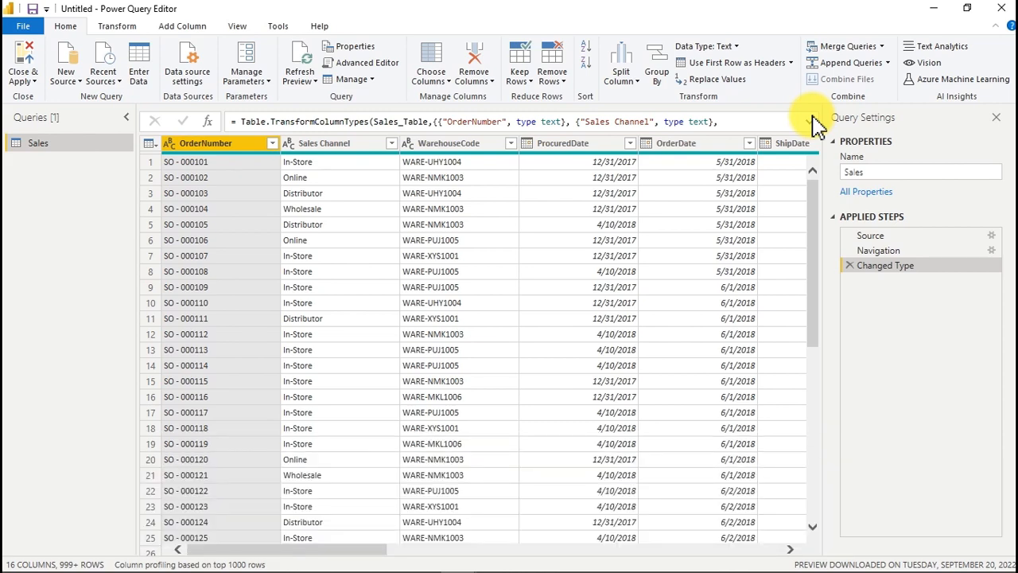
Step: Turn on the column quality display and check it across all columns of the Sales query
{"action": "left_click", "coordinate": [237, 29]}
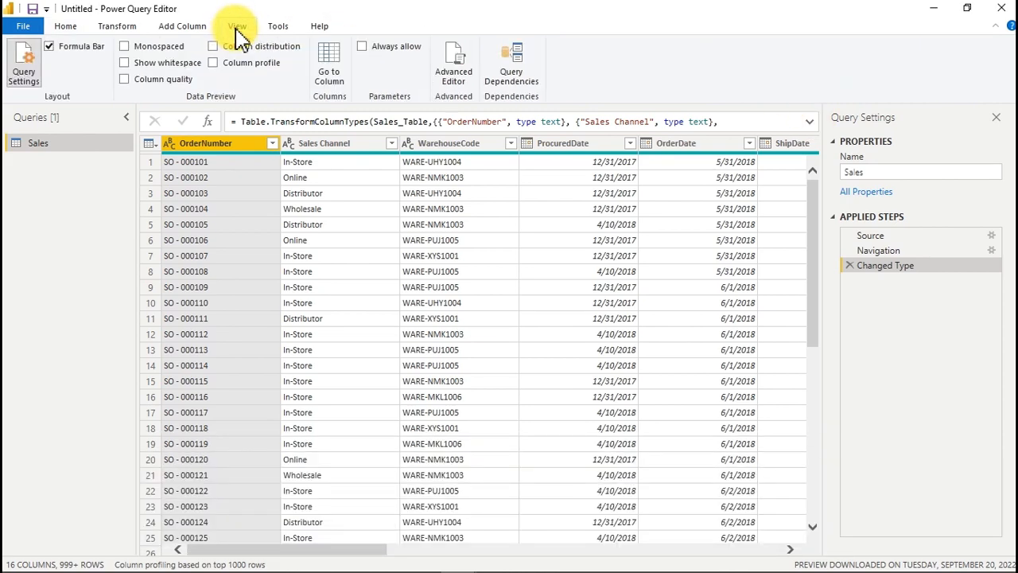
{"action": "left_click", "coordinate": [147, 82]}
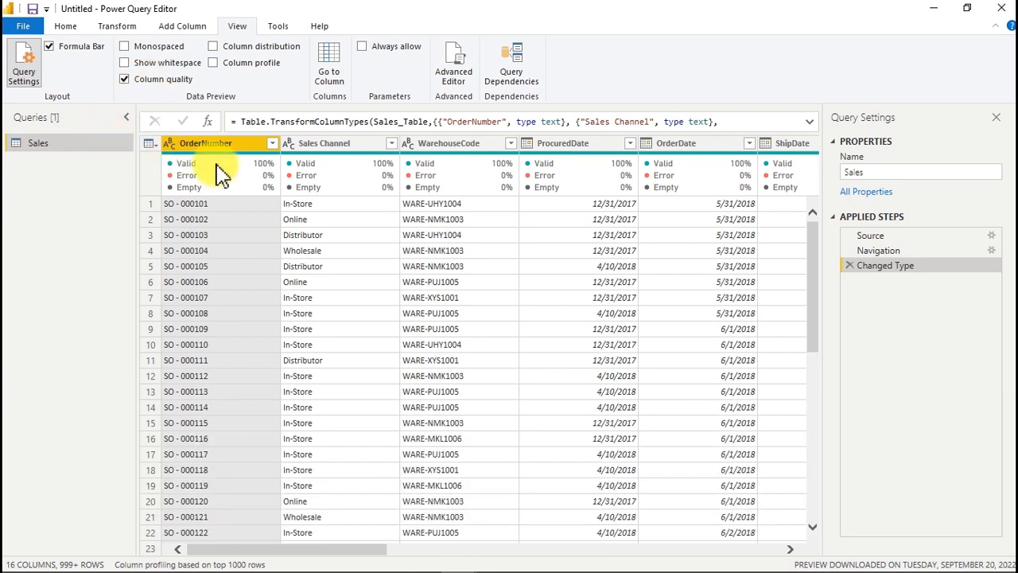
{"action": "mouse_move", "coordinate": [221, 175]}
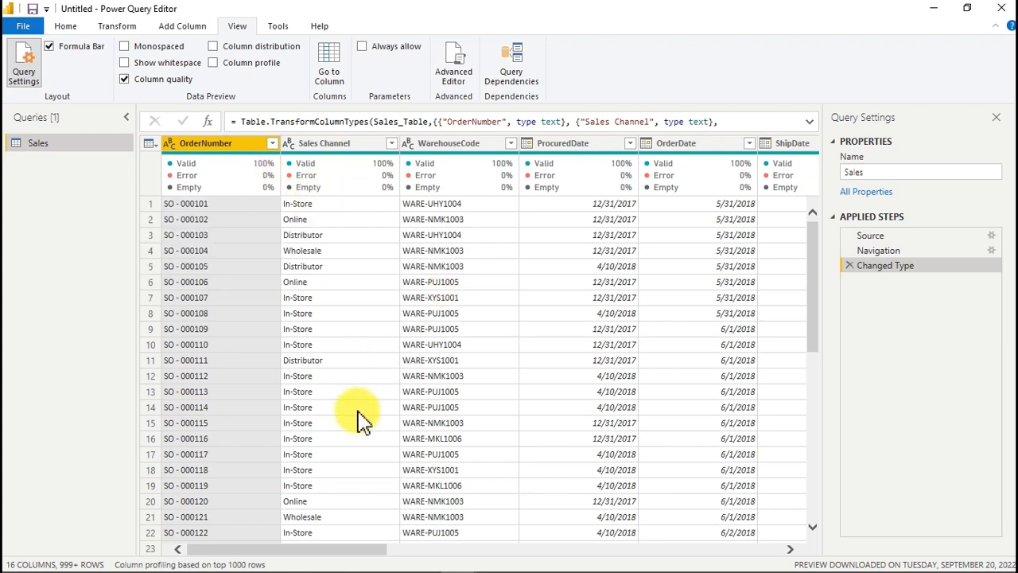
{"action": "left_click_drag", "start_coordinate": [352, 547], "coordinate": [778, 560]}
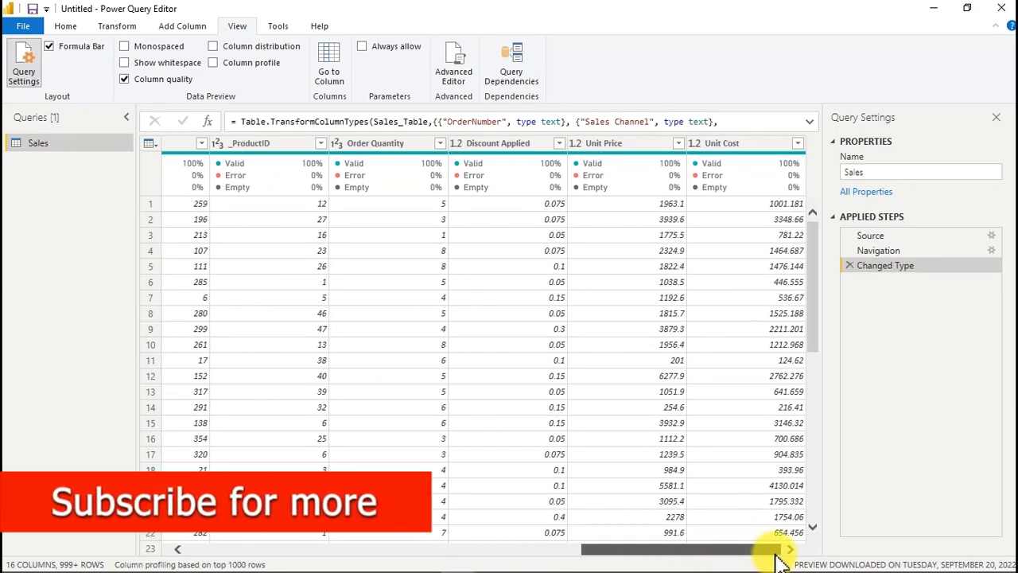
{"action": "left_click_drag", "start_coordinate": [780, 552], "coordinate": [199, 537]}
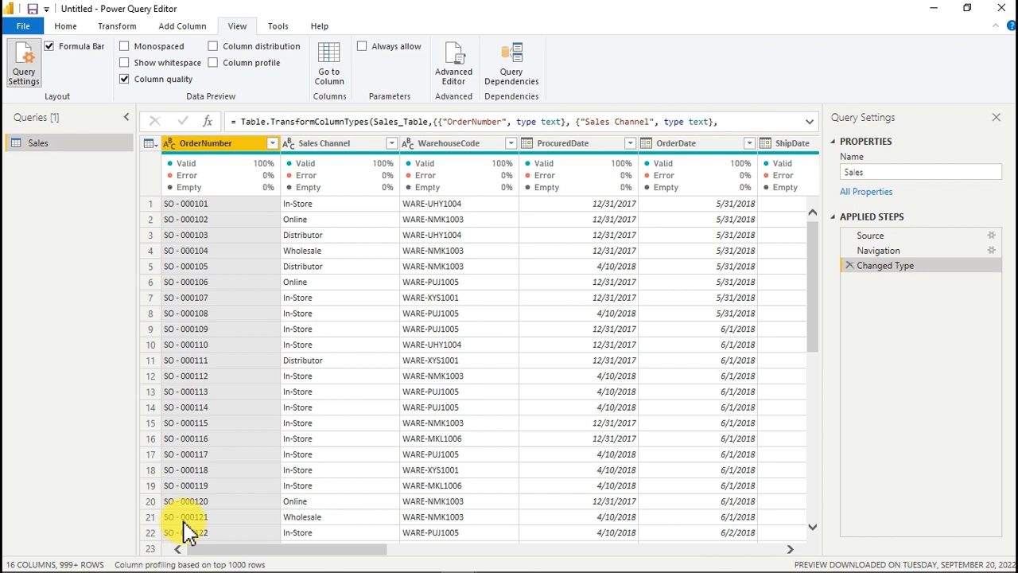
Step: Rename the Sales query to FactTable
{"action": "left_click", "coordinate": [874, 172]}
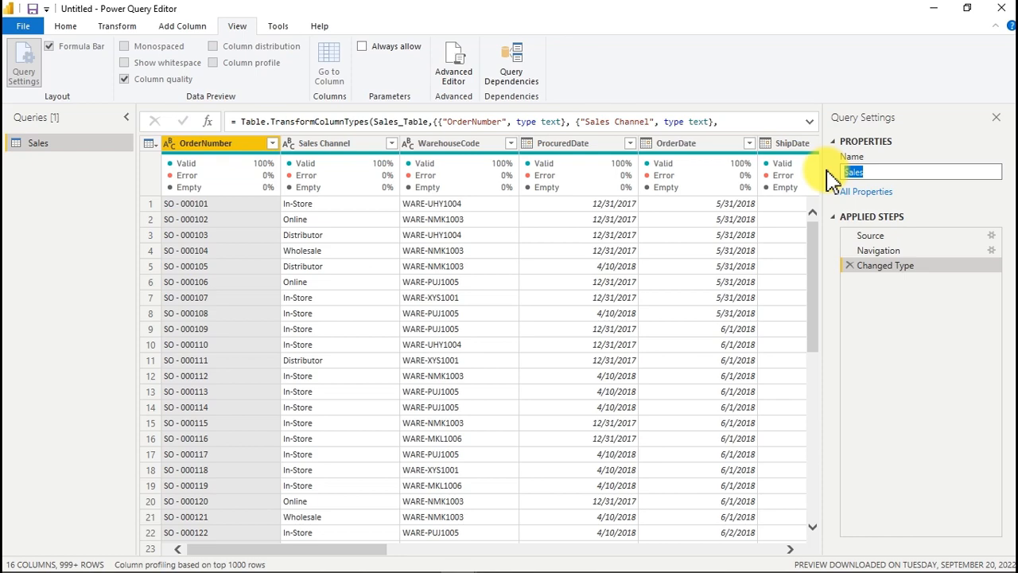
{"action": "type", "text": "Facti"}
{"action": "type", "text": "able"}
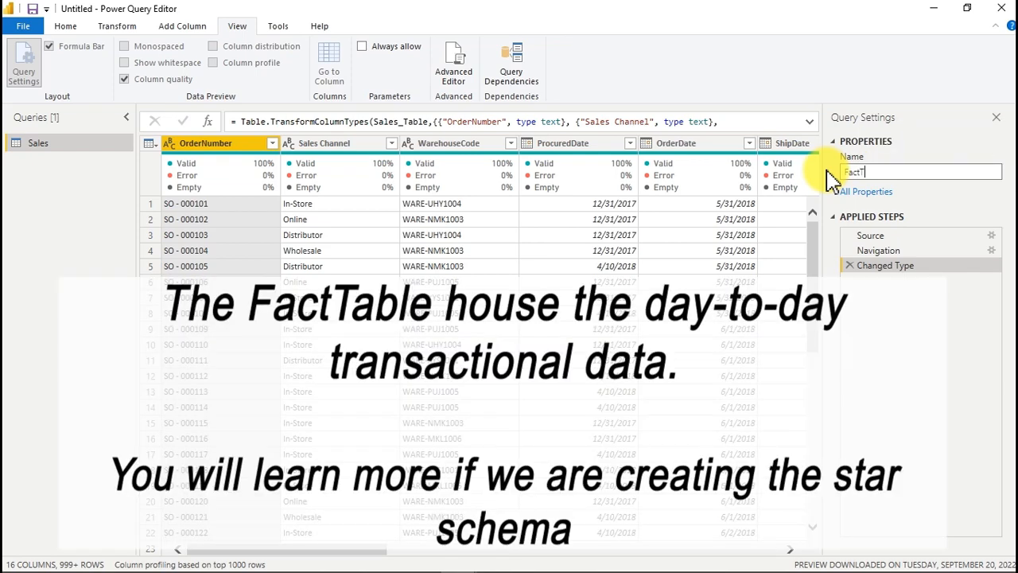
{"action": "key", "text": "Return"}
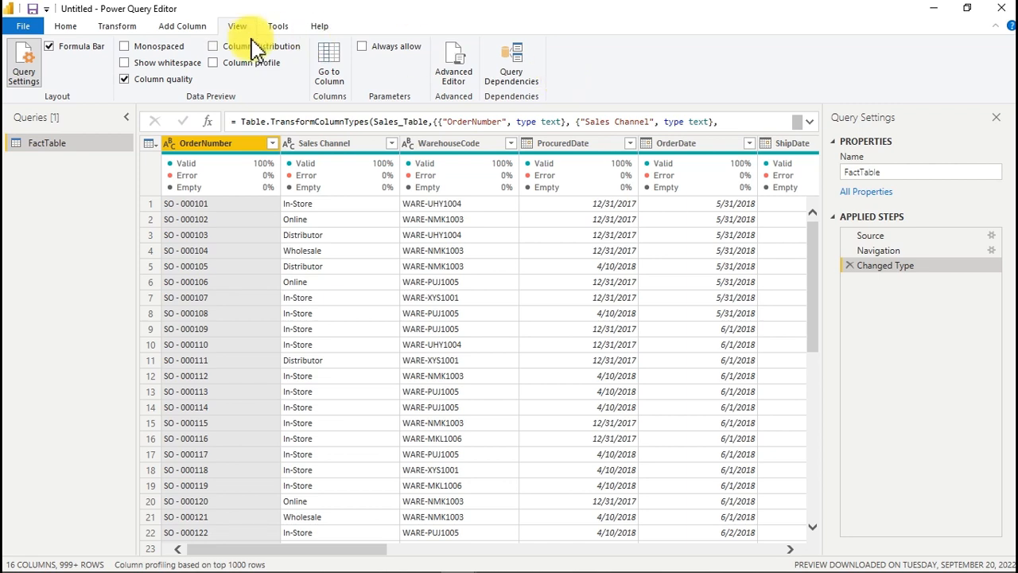
Step: Add the Excel workbook Dim_Store location.xlsx as a new source
{"action": "left_click", "coordinate": [65, 26]}
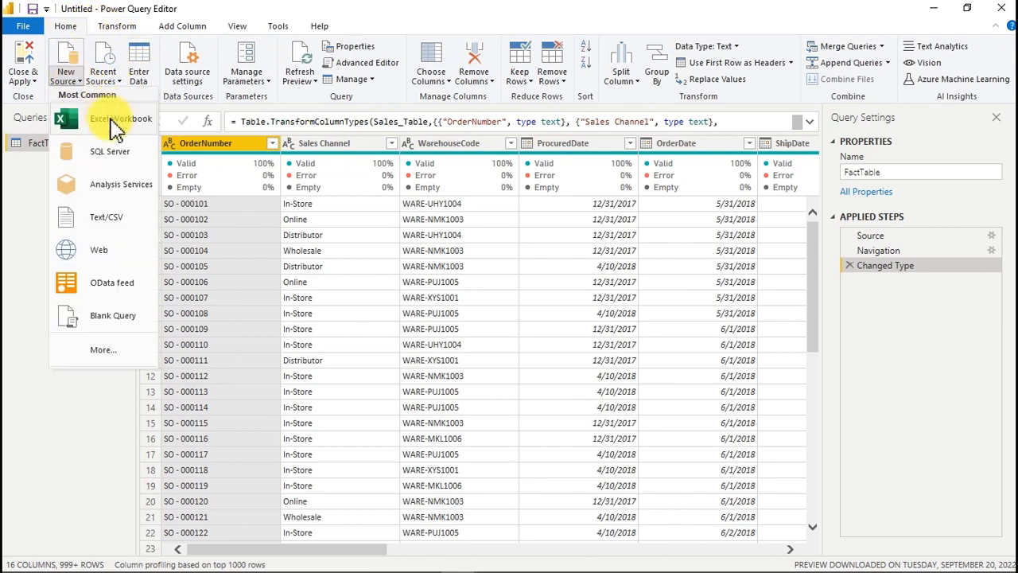
{"action": "left_click", "coordinate": [47, 119]}
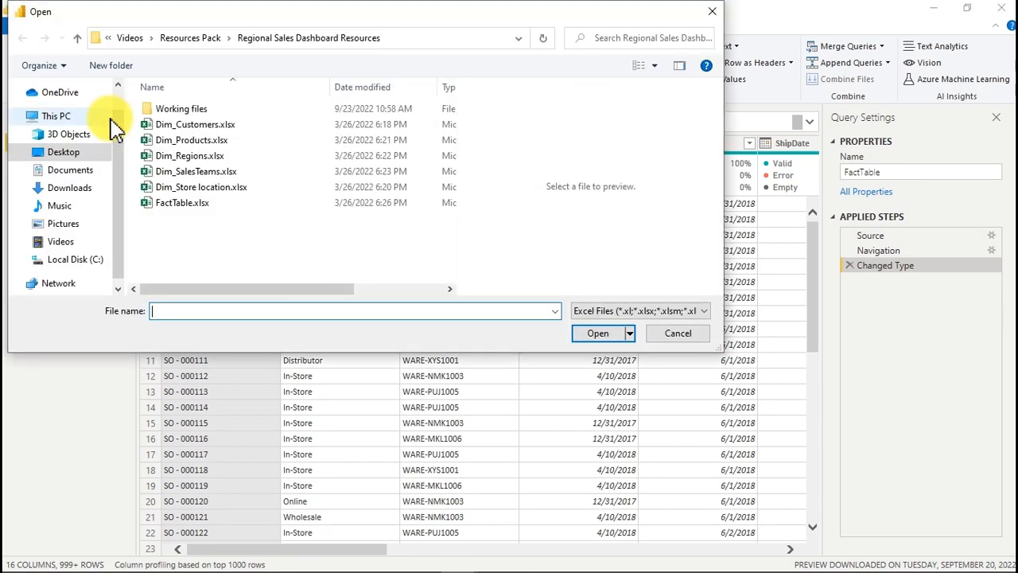
{"action": "left_click", "coordinate": [209, 128]}
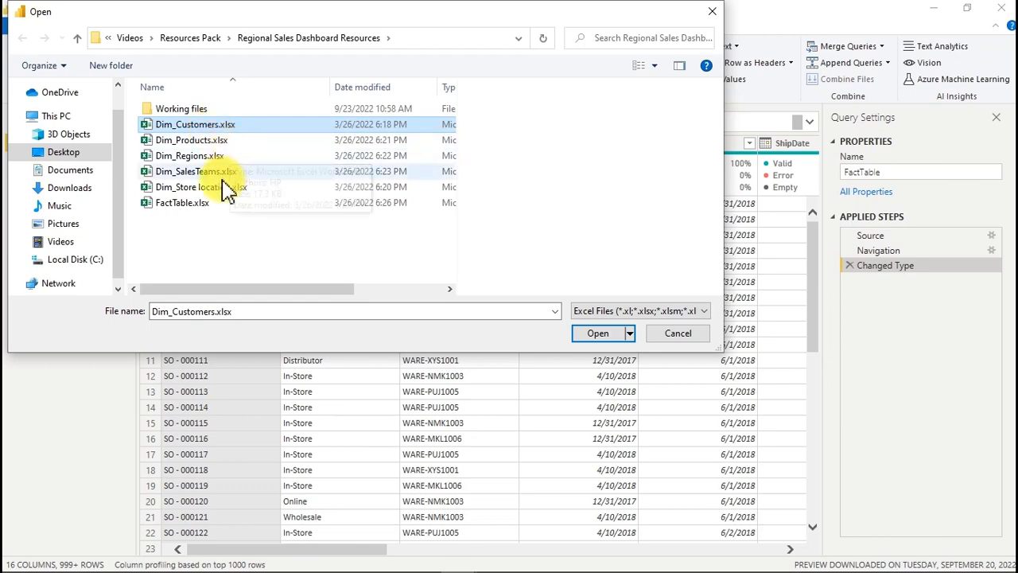
{"action": "left_click", "coordinate": [198, 191]}
{"action": "double_click", "coordinate": [198, 191]}
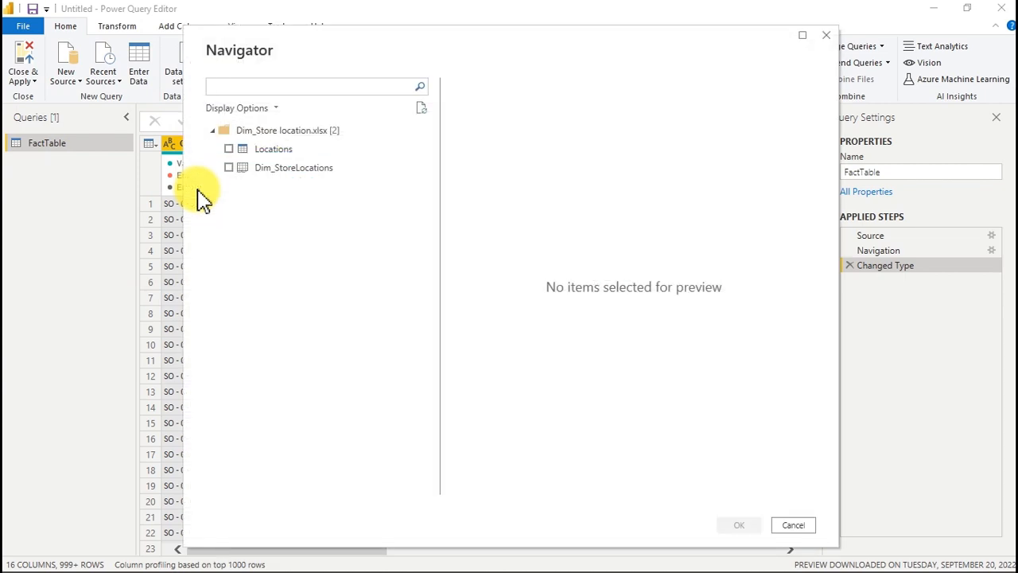
Step: Preview the Dim_StoreLocations sheet and import it as a new query
{"action": "left_click", "coordinate": [268, 170]}
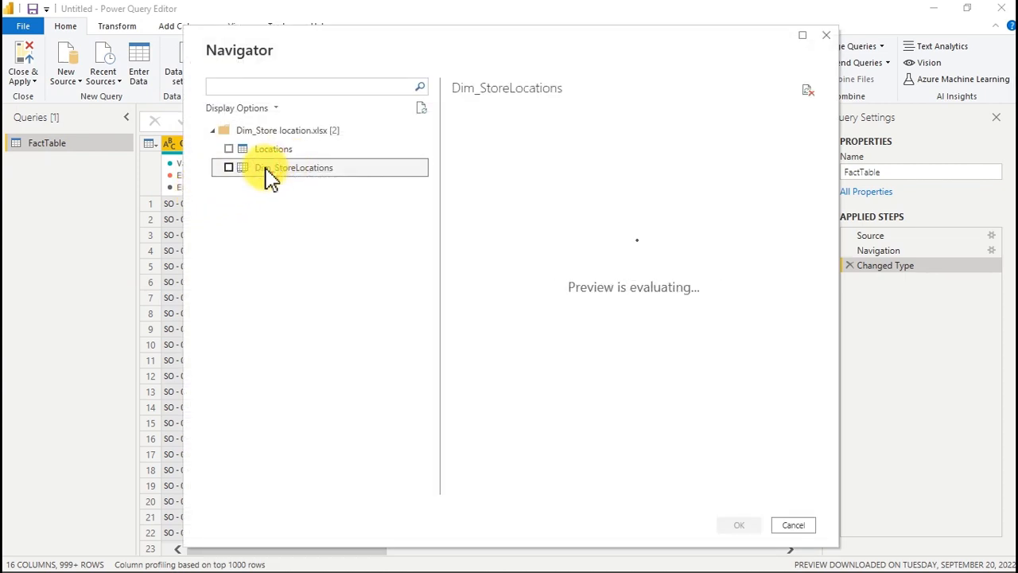
{"action": "left_click", "coordinate": [229, 168]}
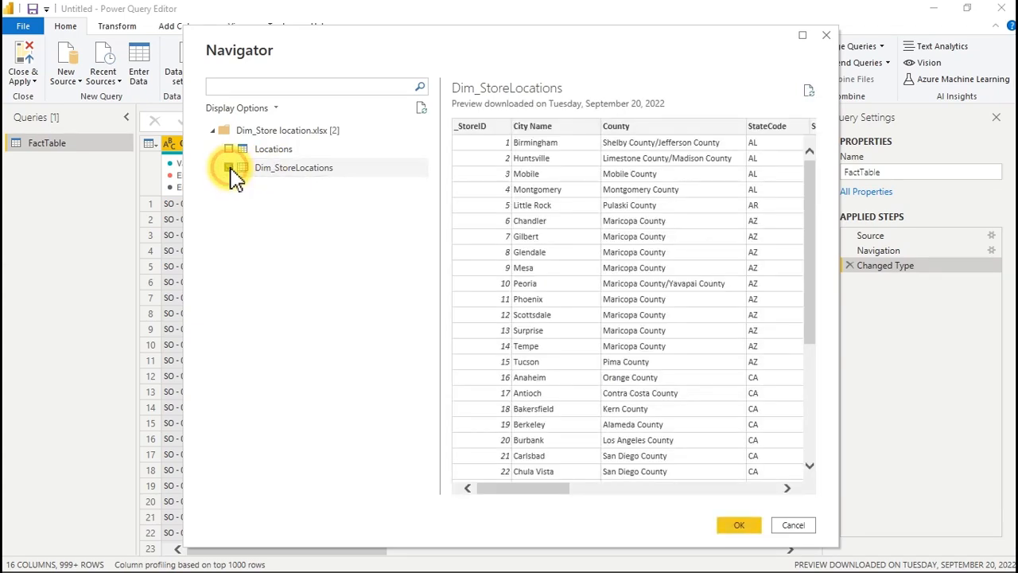
{"action": "left_click", "coordinate": [743, 531]}
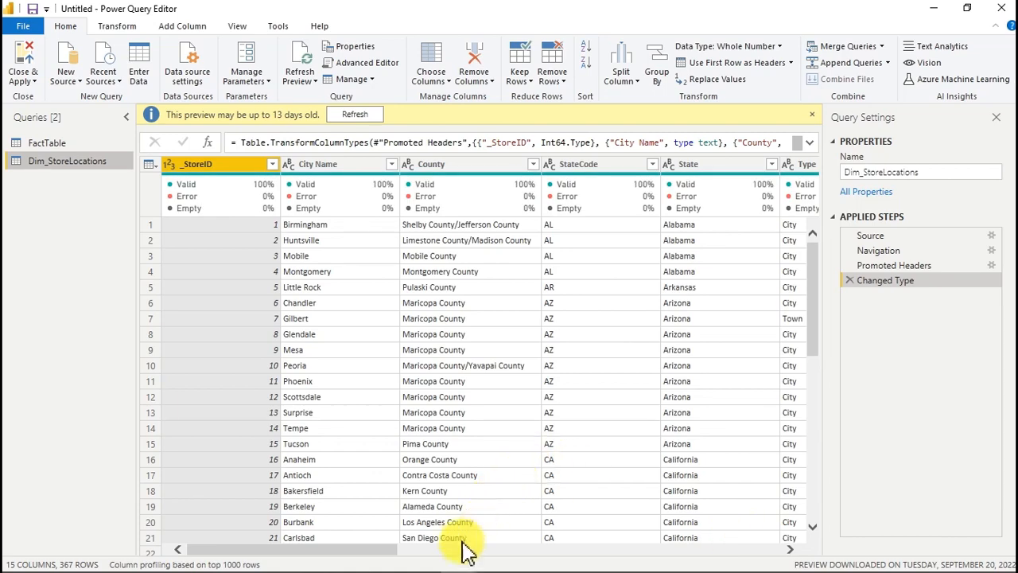
Step: Examine the Dim_StoreLocations columns, from _StoreID and City Name through County, StateCode, State and Type, including their quality
{"action": "left_click_drag", "start_coordinate": [385, 555], "coordinate": [295, 523]}
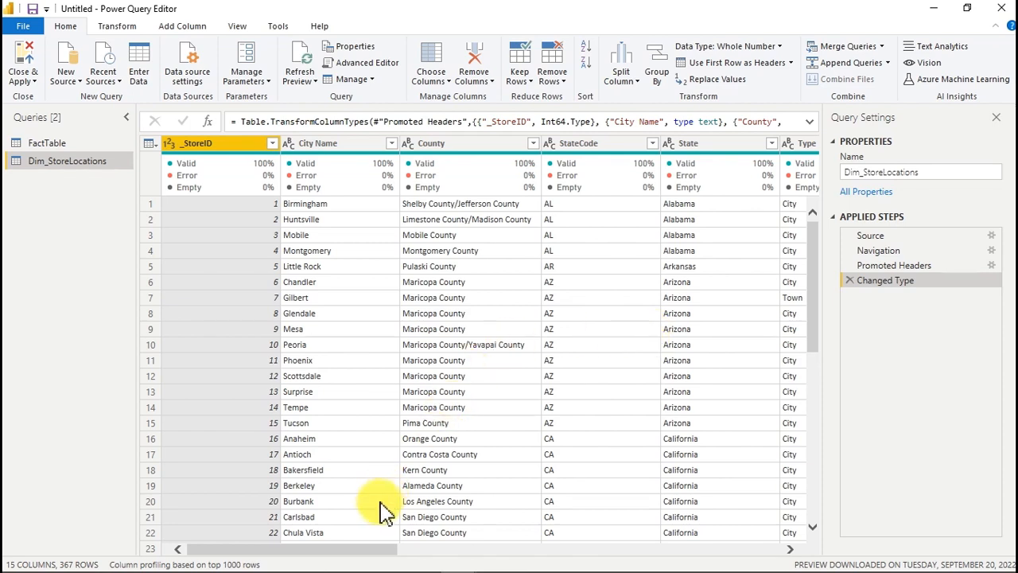
{"action": "left_click_drag", "start_coordinate": [374, 549], "coordinate": [163, 525]}
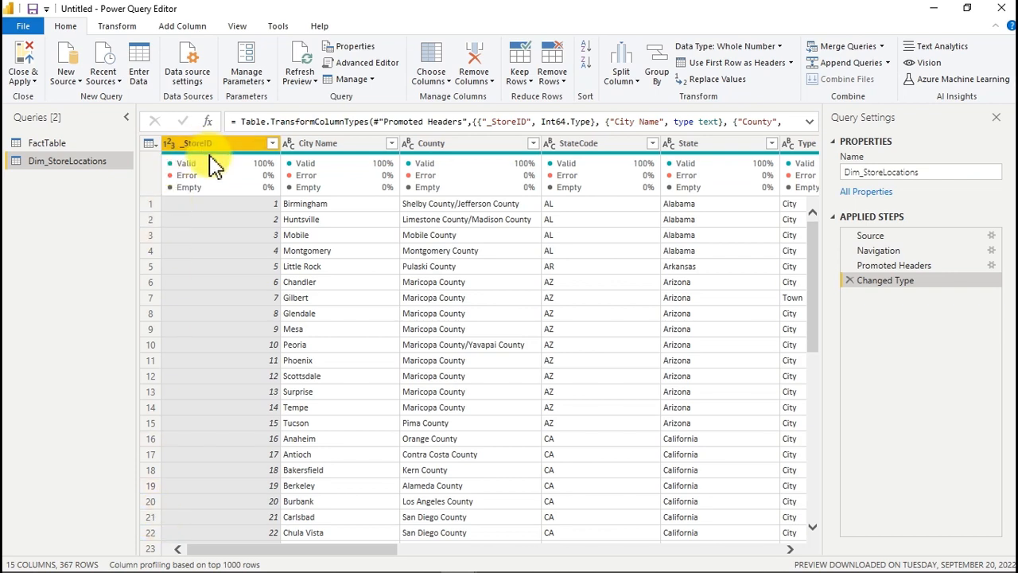
{"action": "mouse_move", "coordinate": [215, 167]}
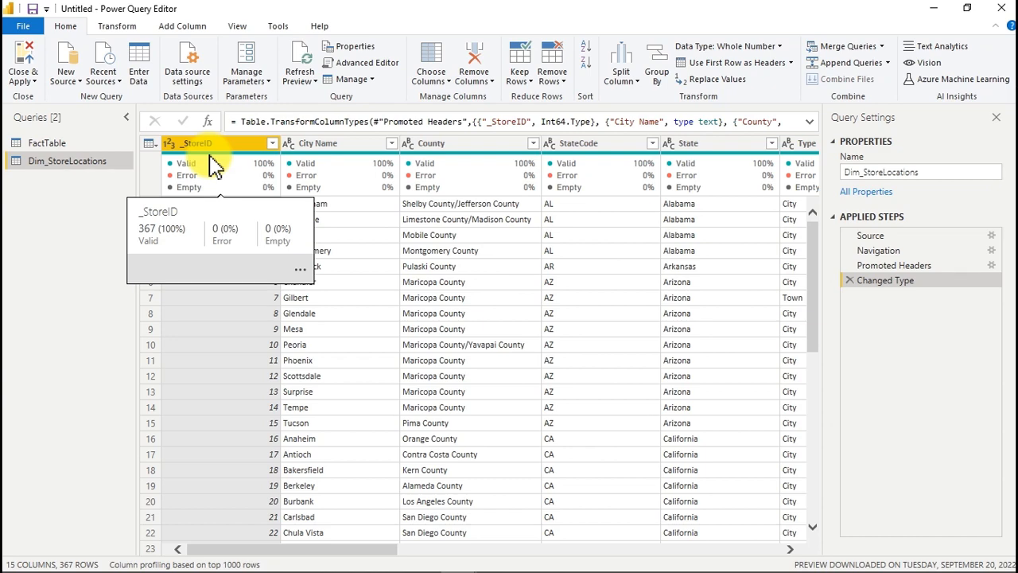
{"action": "left_click", "coordinate": [343, 148]}
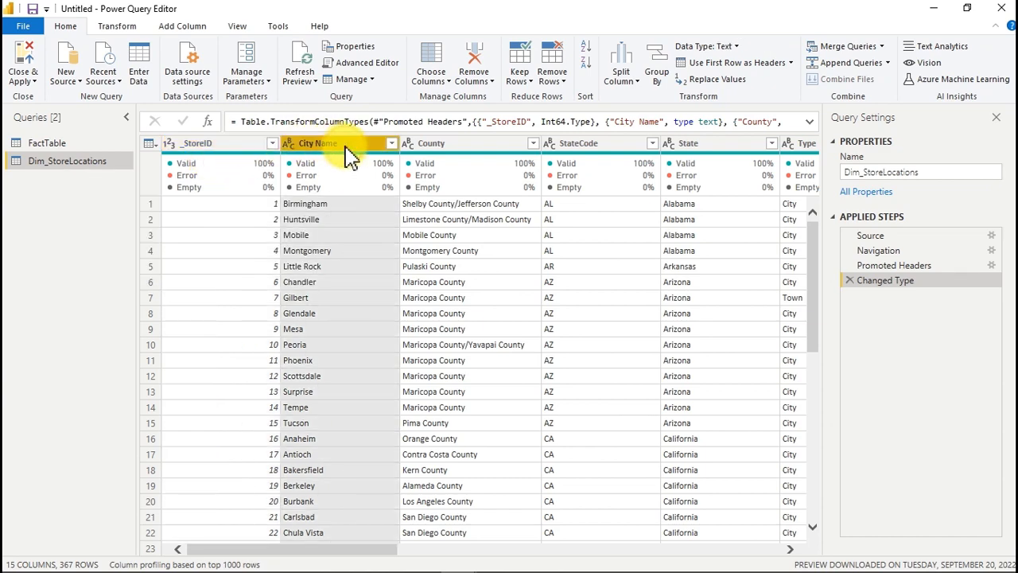
{"action": "left_click", "coordinate": [451, 148]}
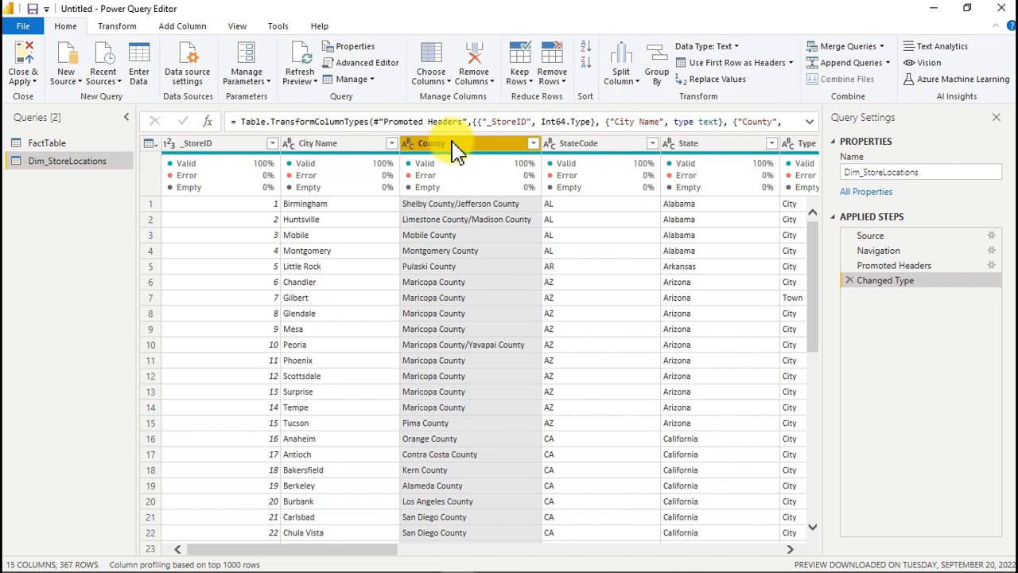
{"action": "left_click", "coordinate": [609, 151]}
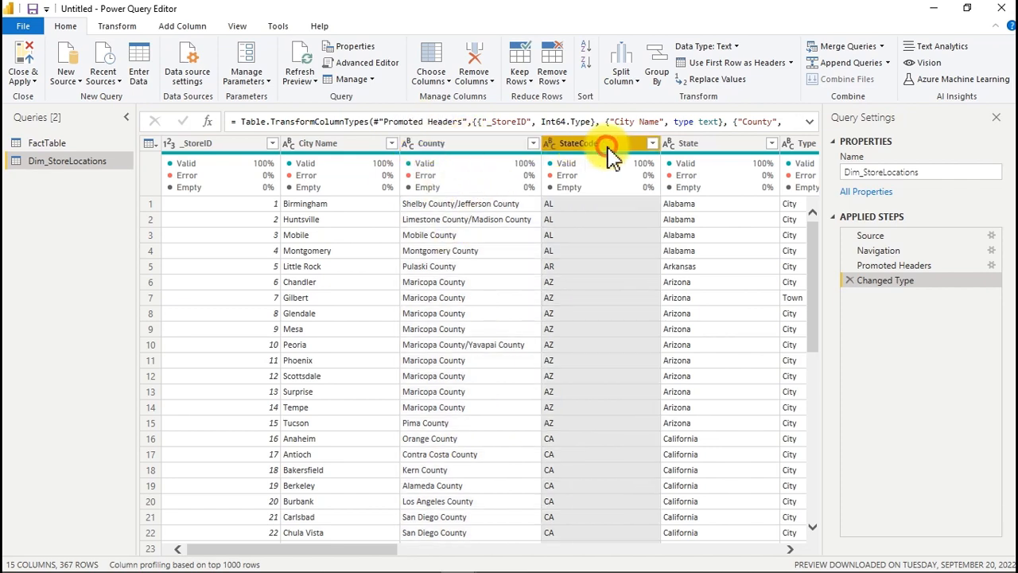
{"action": "left_click", "coordinate": [704, 153]}
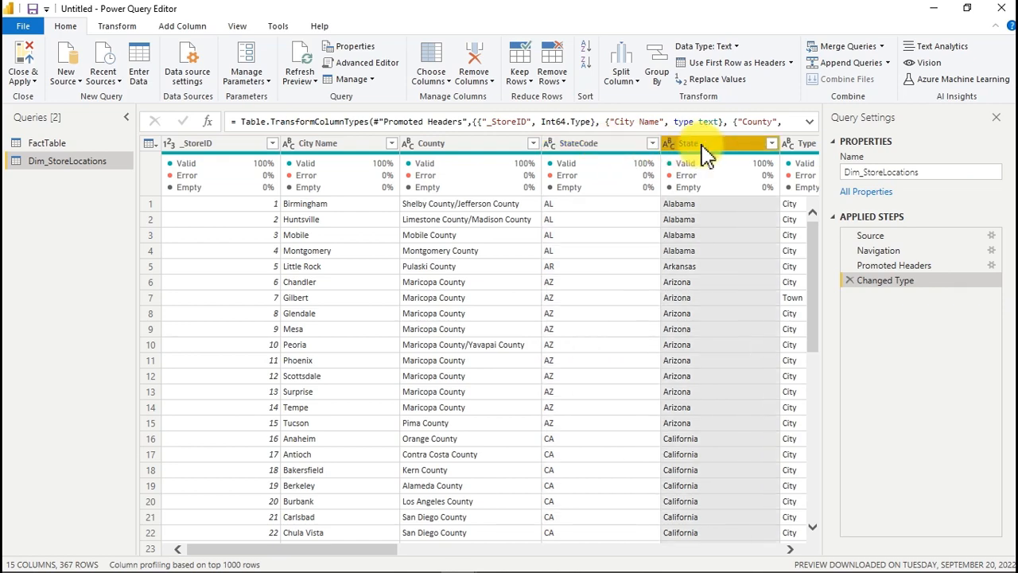
{"action": "left_click_drag", "start_coordinate": [382, 553], "coordinate": [439, 556]}
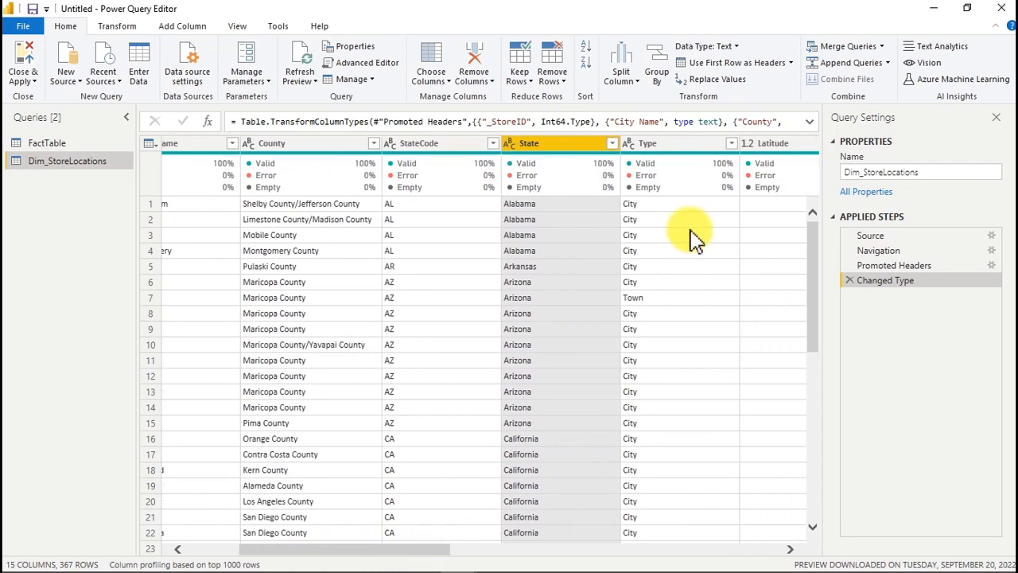
Step: Keep only the _StoreID, City Name, State, Type and Population columns in the Dim_StoreLocations query
{"action": "left_click", "coordinate": [446, 89]}
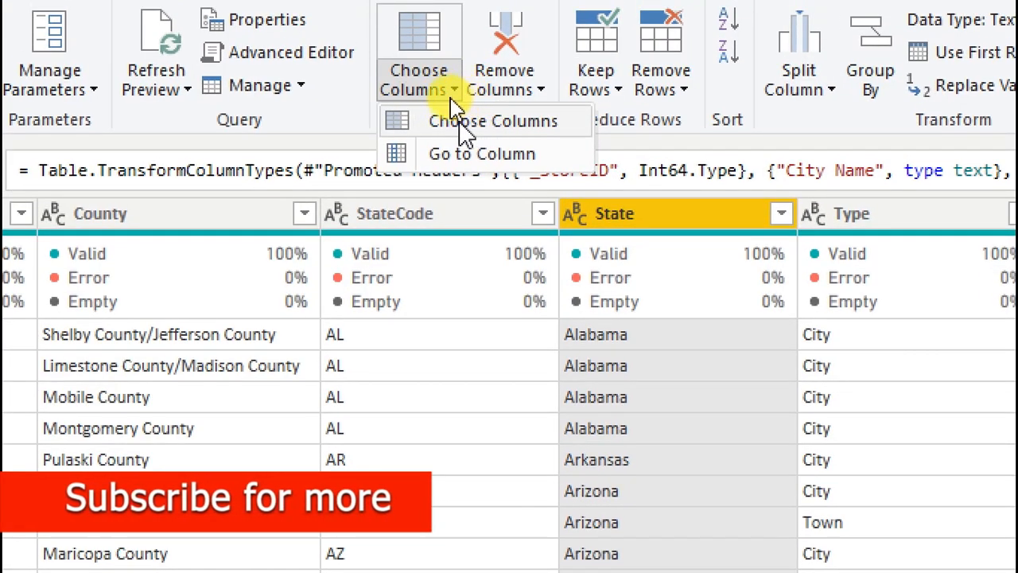
{"action": "left_click", "coordinate": [471, 123]}
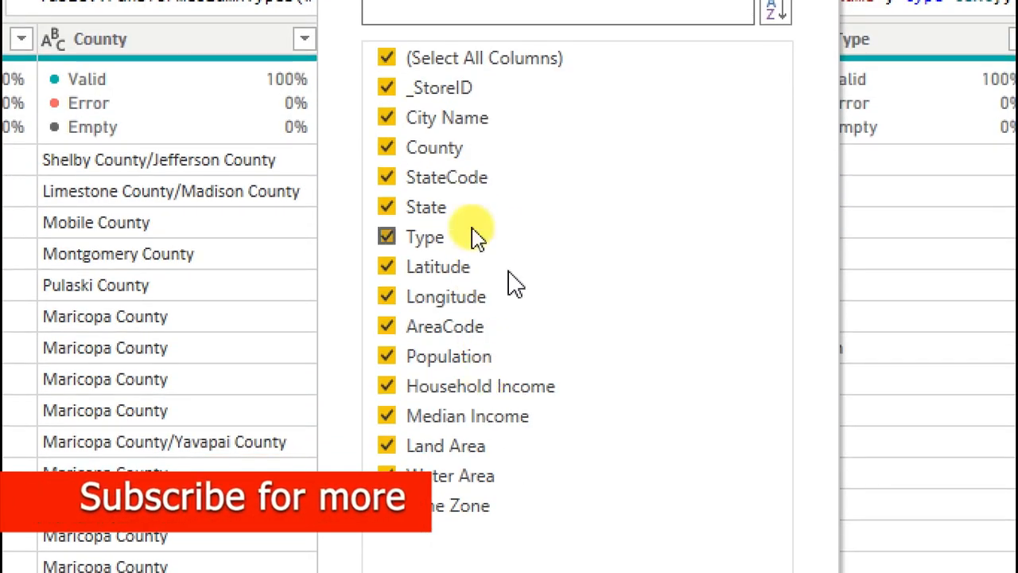
{"action": "left_click", "coordinate": [388, 72]}
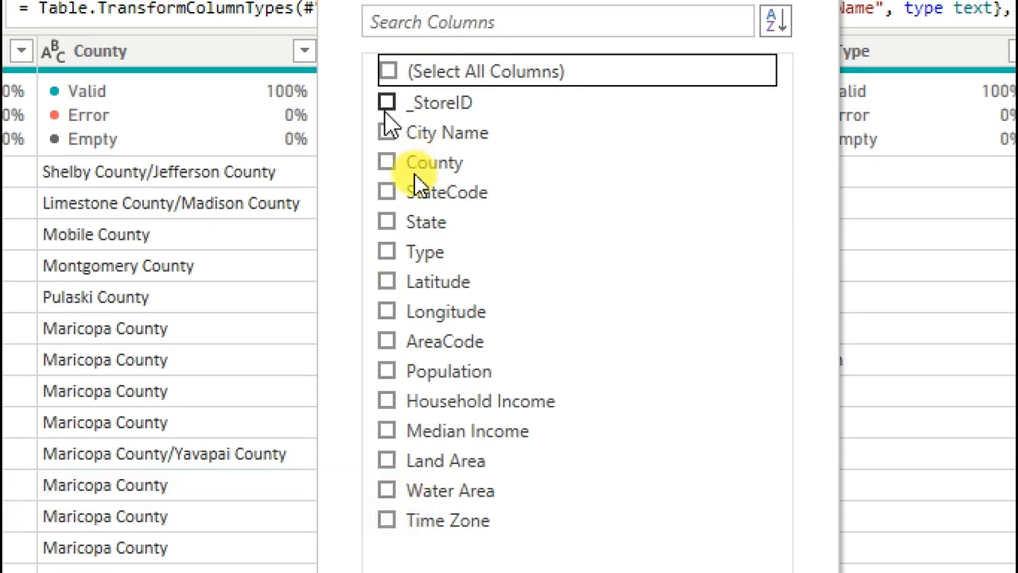
{"action": "left_click", "coordinate": [387, 102]}
{"action": "left_click", "coordinate": [387, 133]}
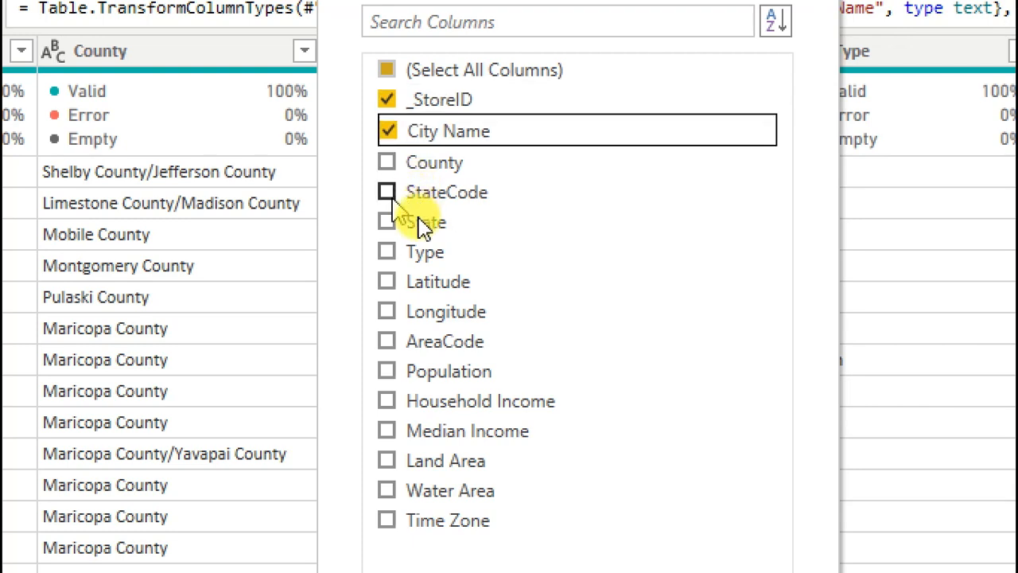
{"action": "left_click", "coordinate": [387, 222]}
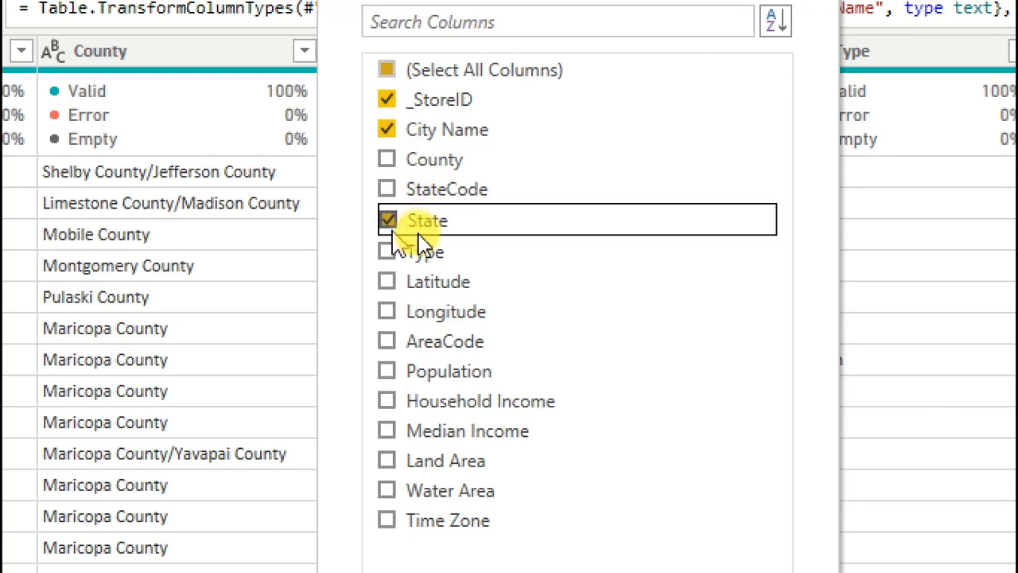
{"action": "left_click", "coordinate": [387, 250]}
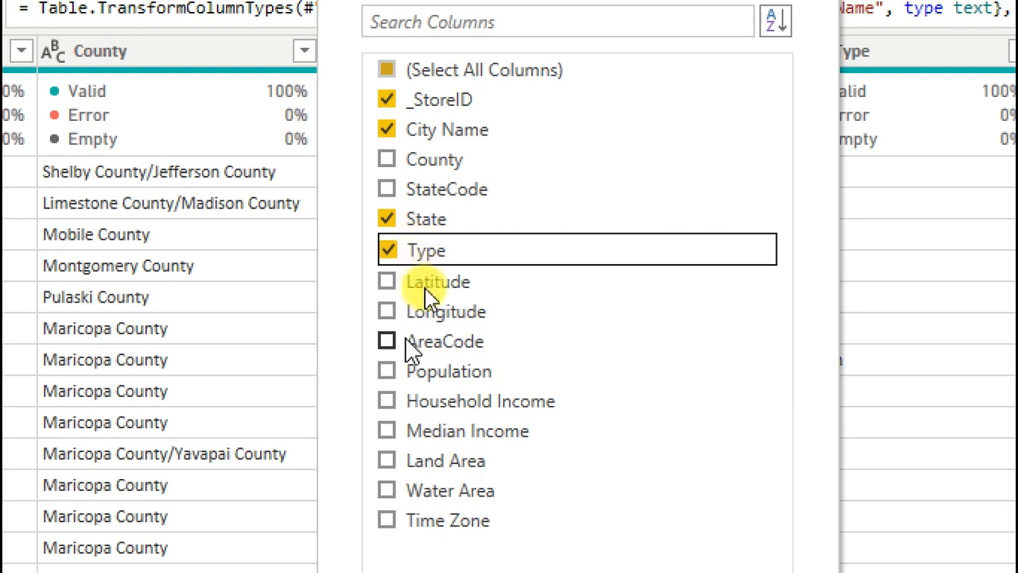
{"action": "left_click", "coordinate": [387, 371]}
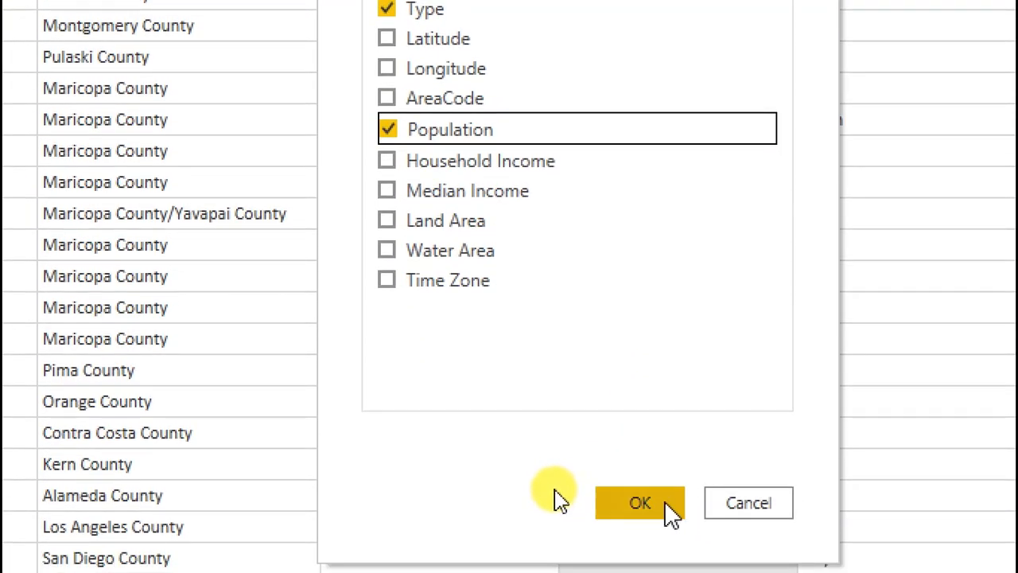
{"action": "left_click", "coordinate": [660, 525]}
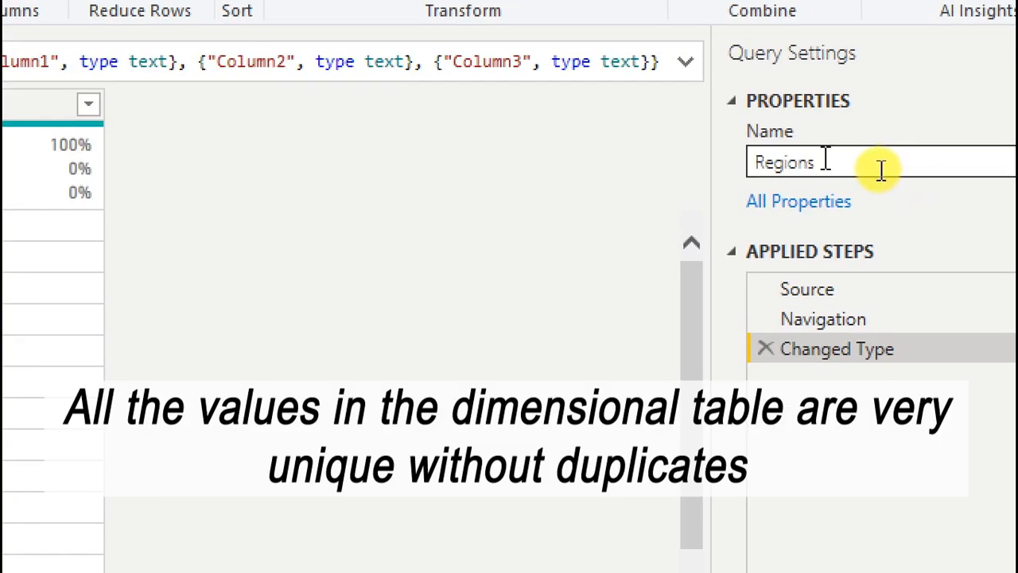
Step: Rename the Regions query to Dim_Regions
{"action": "left_click", "coordinate": [908, 175]}
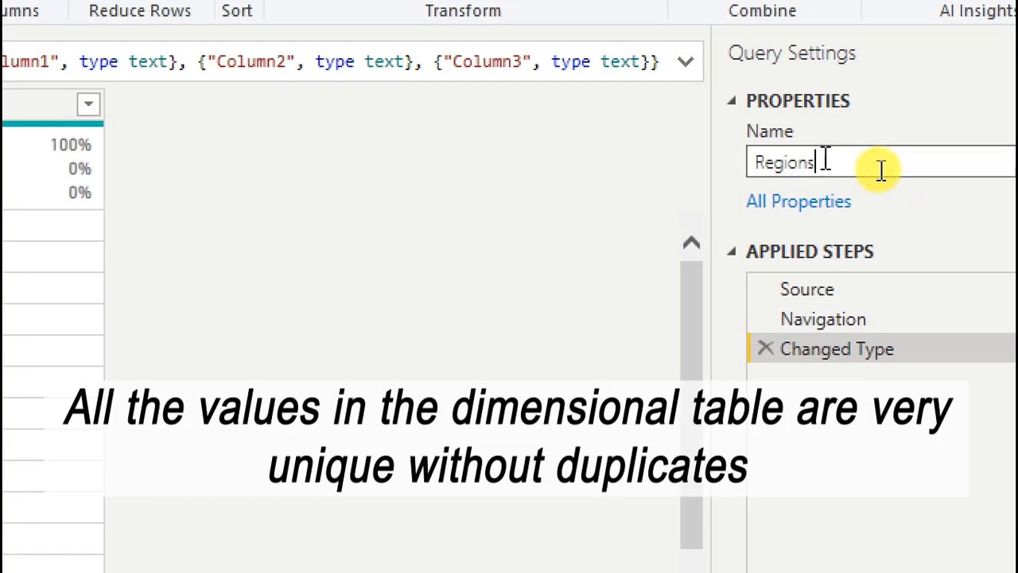
{"action": "key", "text": "Home"}
{"action": "type", "text": "Dim"}
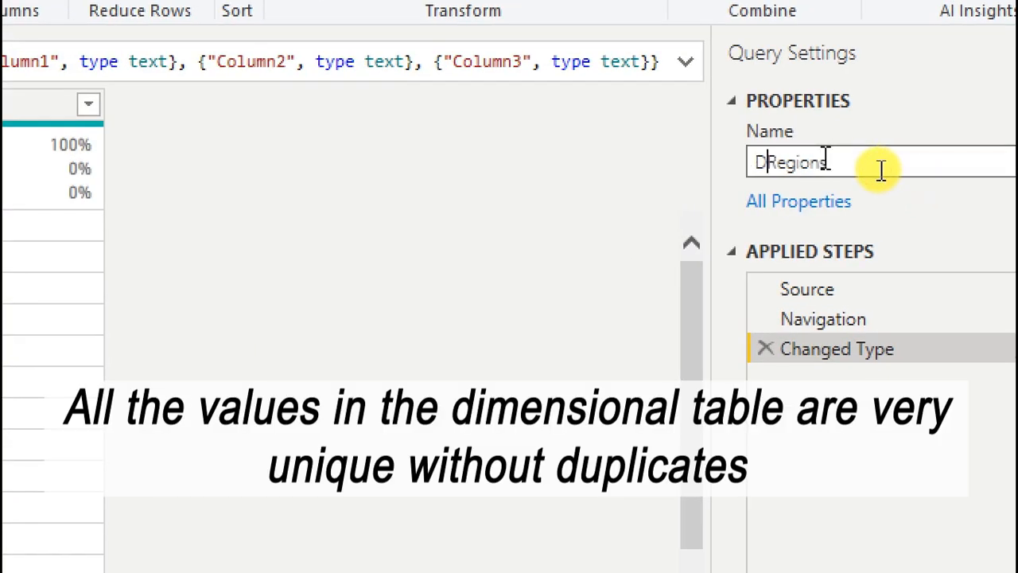
{"action": "key", "text": "BackSpace"}
{"action": "key", "text": "BackSpace"}
{"action": "type", "text": "im"}
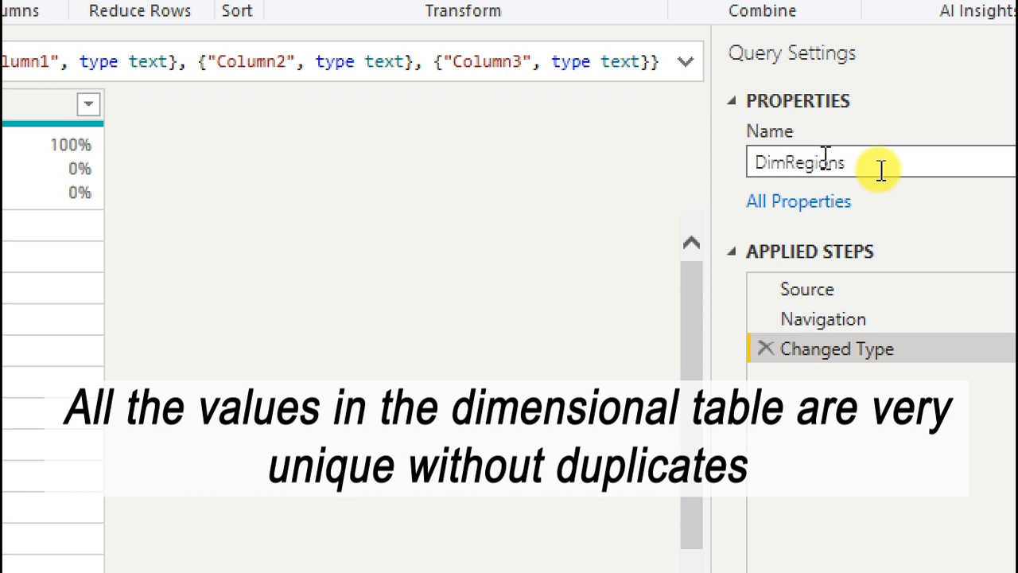
{"action": "type", "text": "_"}
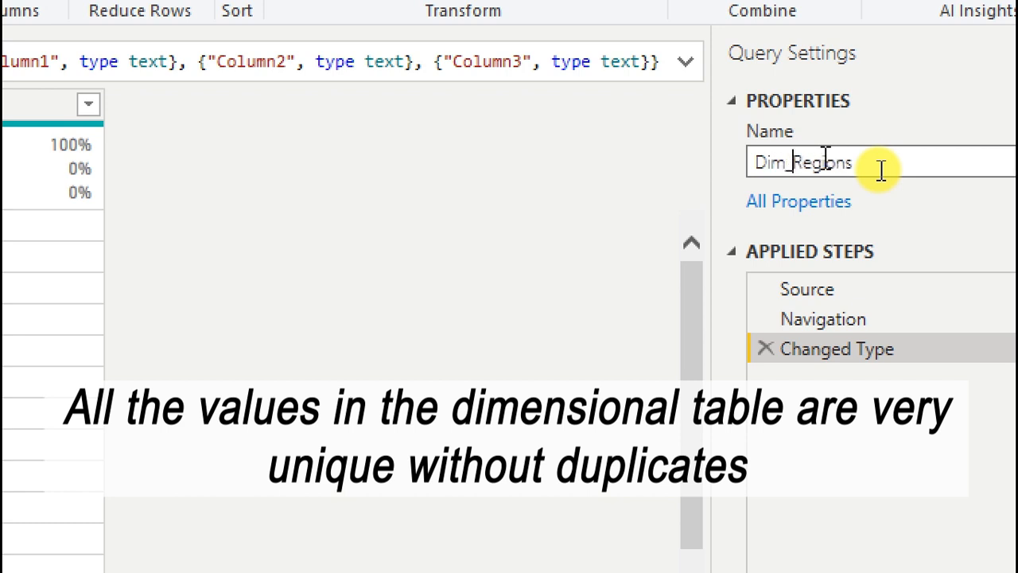
{"action": "key", "text": "Return"}
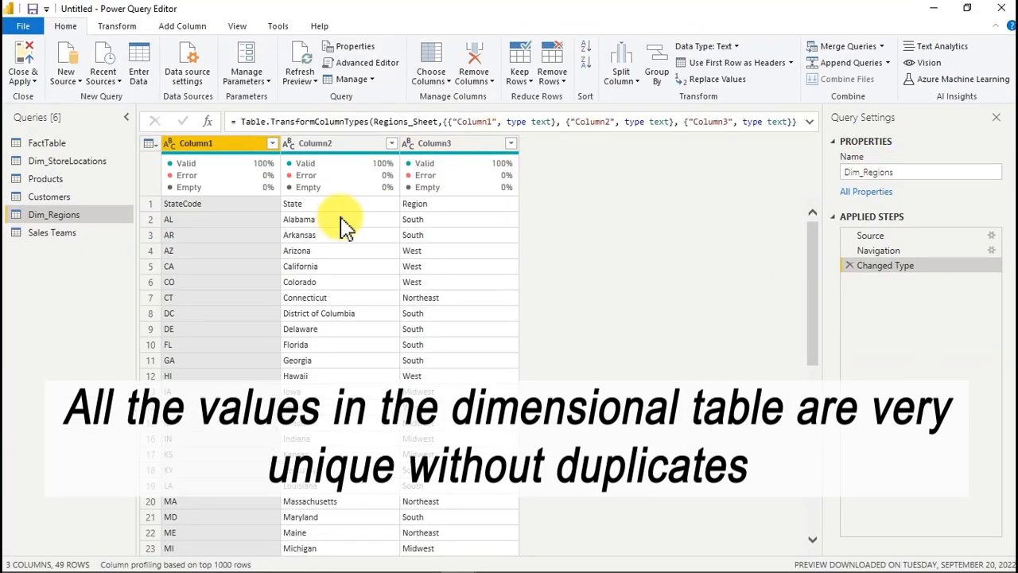
Step: Turn off the column quality display and promote the first row of the Dim_Regions query to headers
{"action": "mouse_move", "coordinate": [191, 177]}
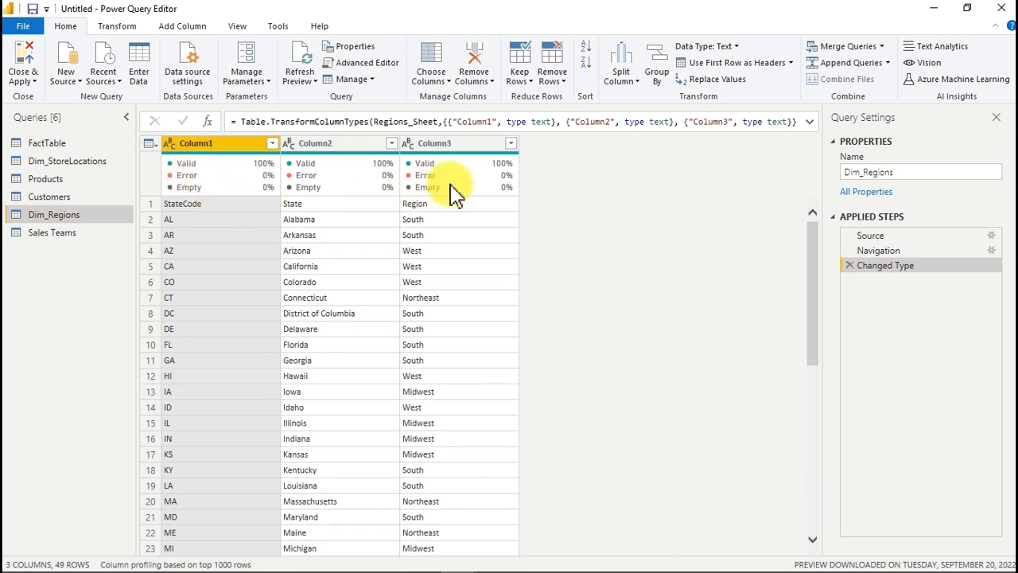
{"action": "left_click", "coordinate": [242, 31]}
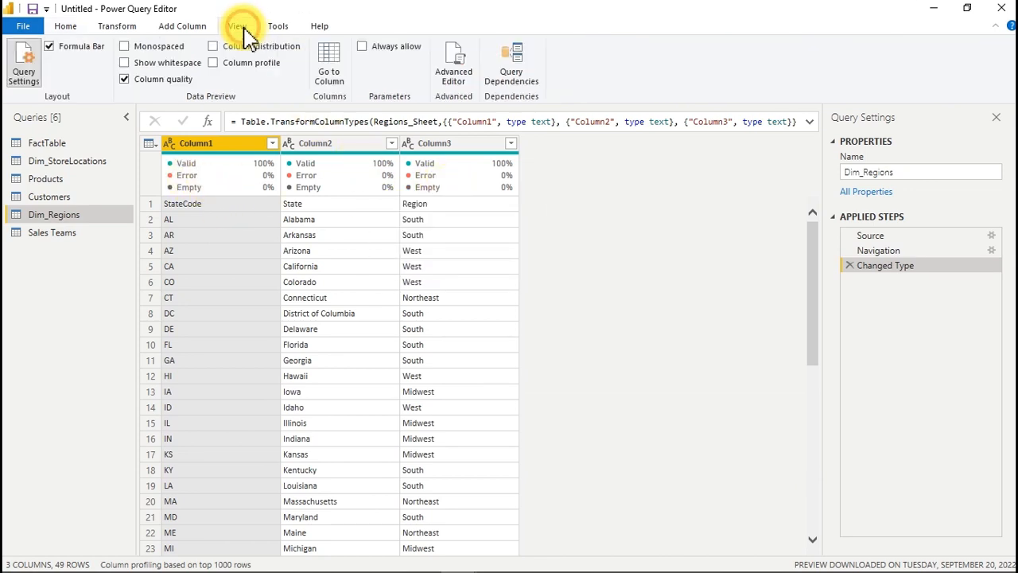
{"action": "left_click", "coordinate": [125, 80]}
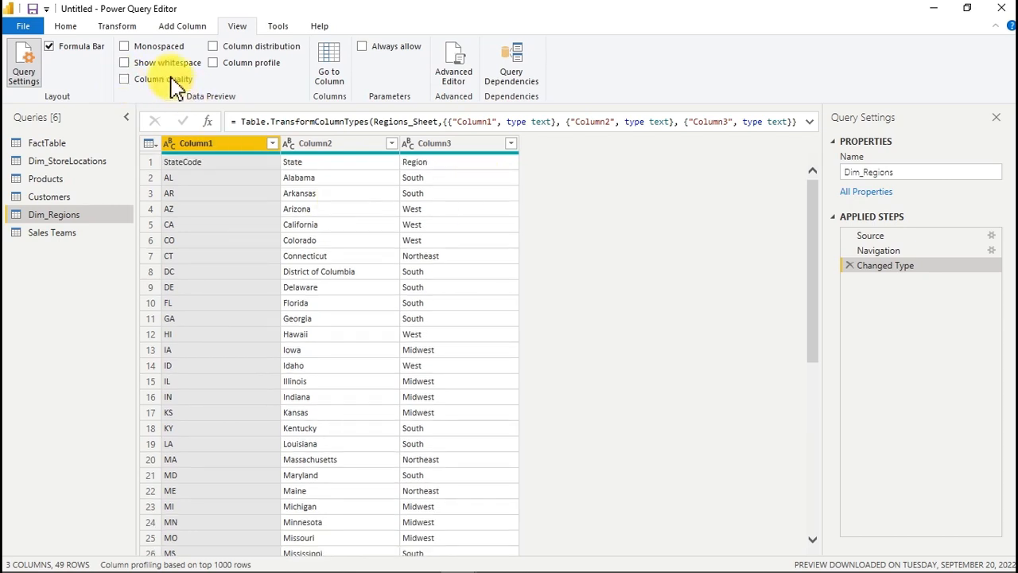
{"action": "left_click", "coordinate": [62, 23]}
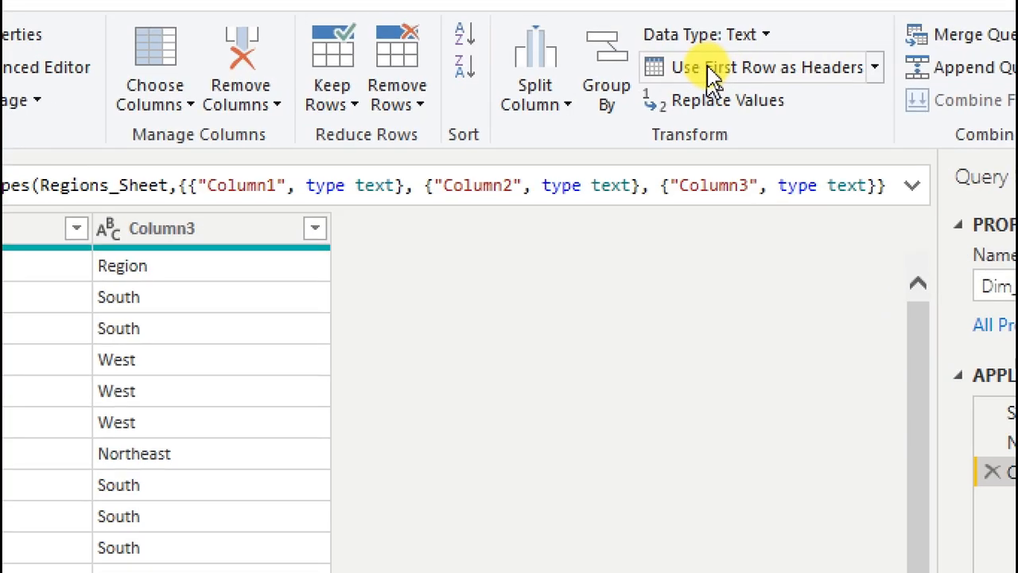
{"action": "left_click", "coordinate": [710, 70]}
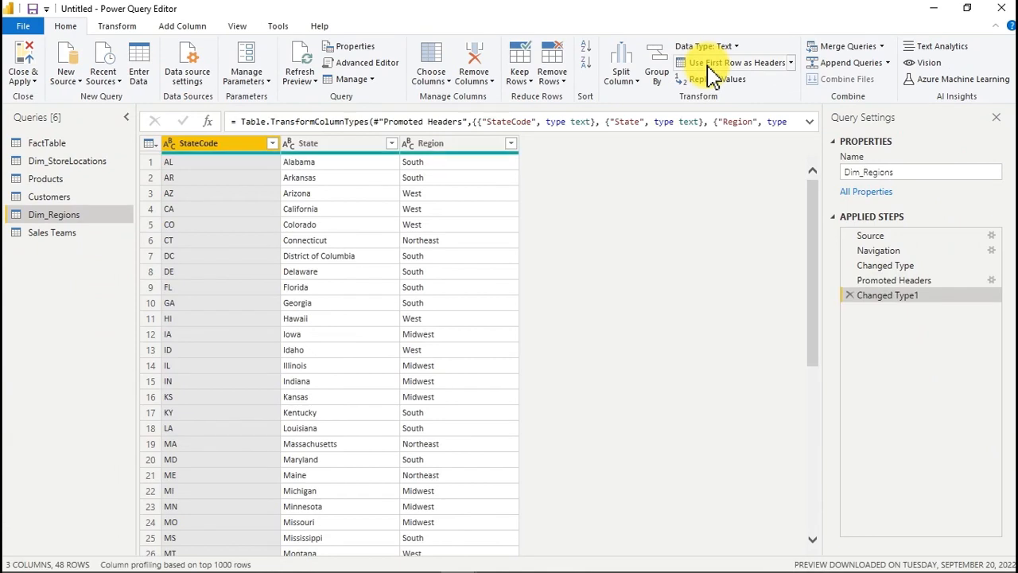
Step: Rename the Sales Teams query to Dim_Sales Teams
{"action": "left_click", "coordinate": [49, 233]}
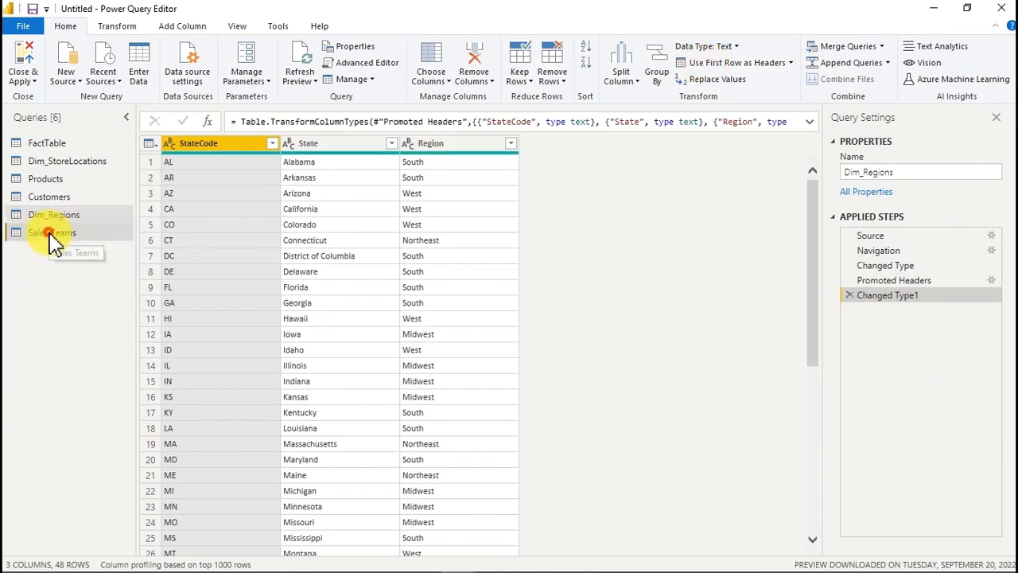
{"action": "left_click", "coordinate": [850, 175]}
{"action": "type", "text": "Dim_"}
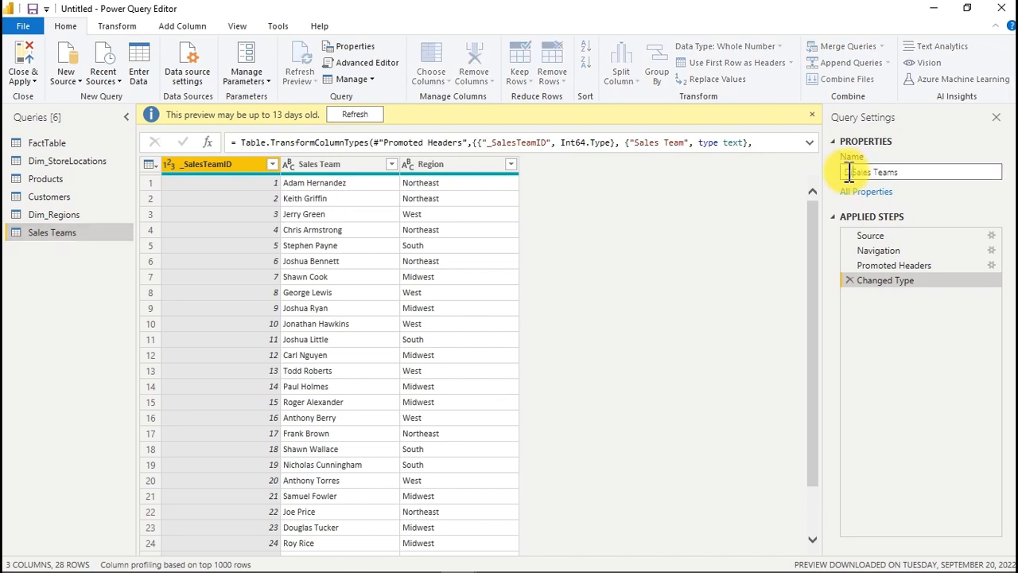
{"action": "key", "text": "Return"}
{"action": "left_click", "coordinate": [850, 173]}
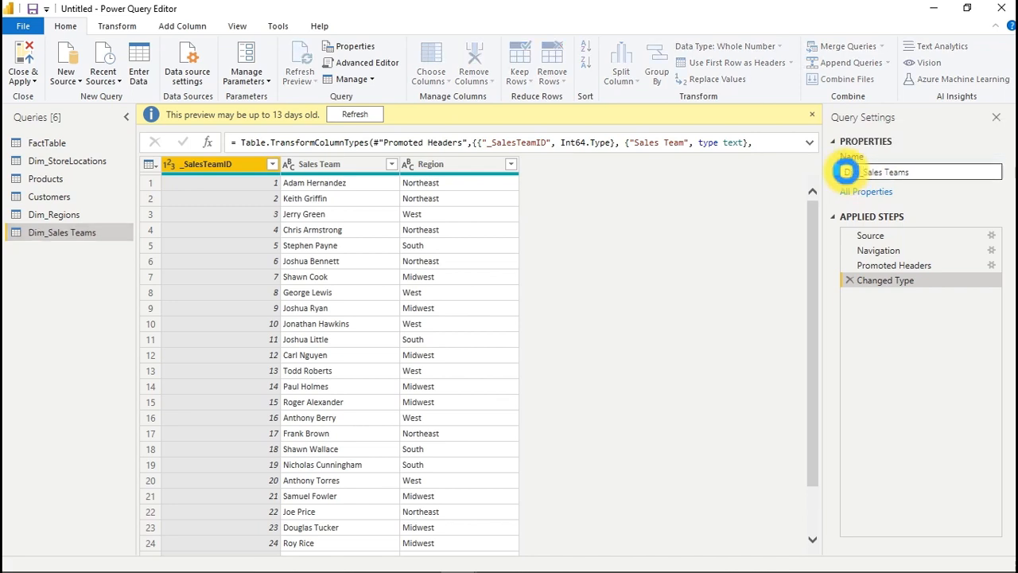
Step: Rename the Customers query to Dim_Customers
{"action": "left_click", "coordinate": [84, 213]}
{"action": "left_click", "coordinate": [86, 197]}
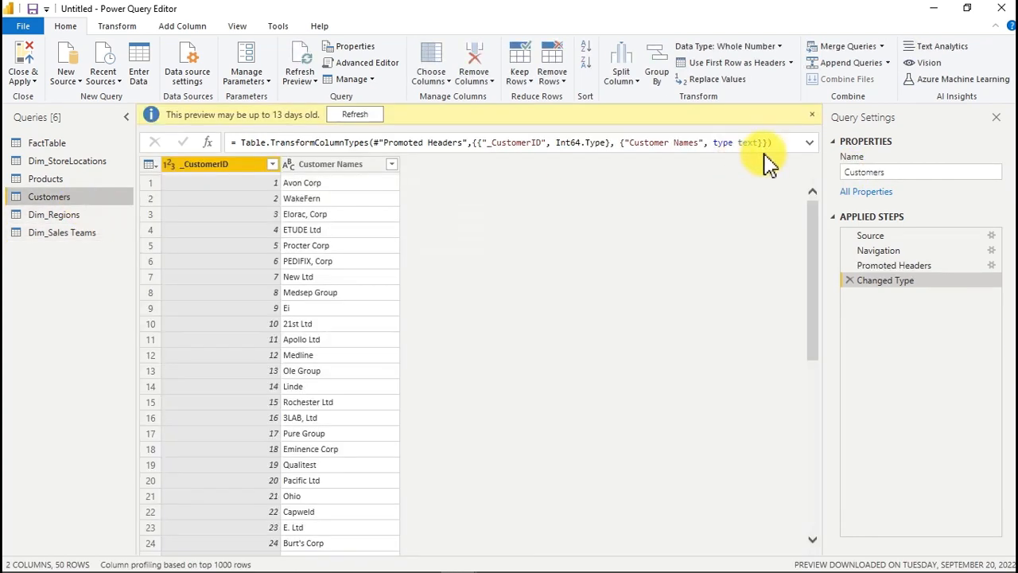
{"action": "left_click", "coordinate": [847, 174]}
{"action": "type", "text": "Dim_"}
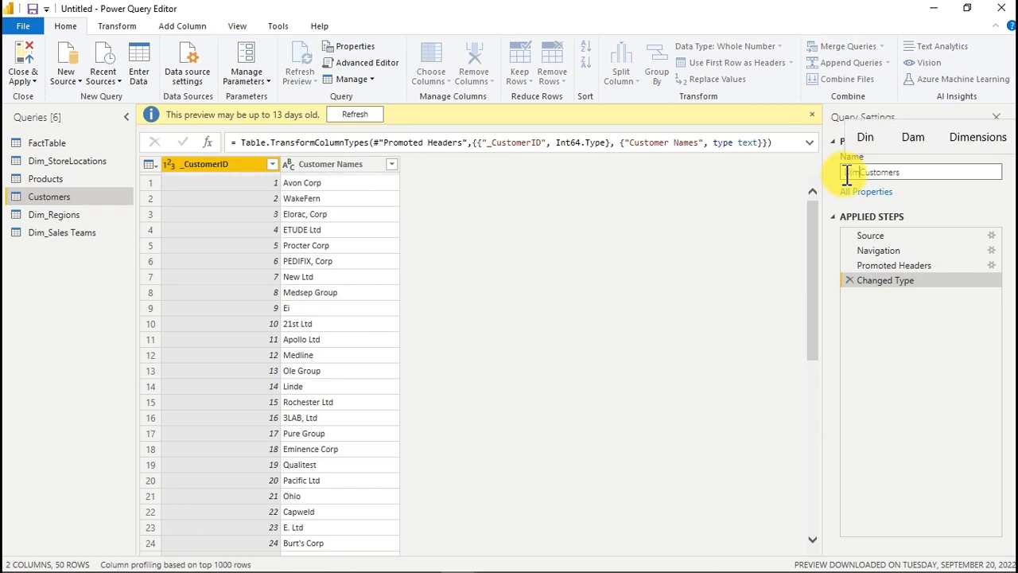
{"action": "key", "text": "Return"}
{"action": "left_click", "coordinate": [515, 223]}
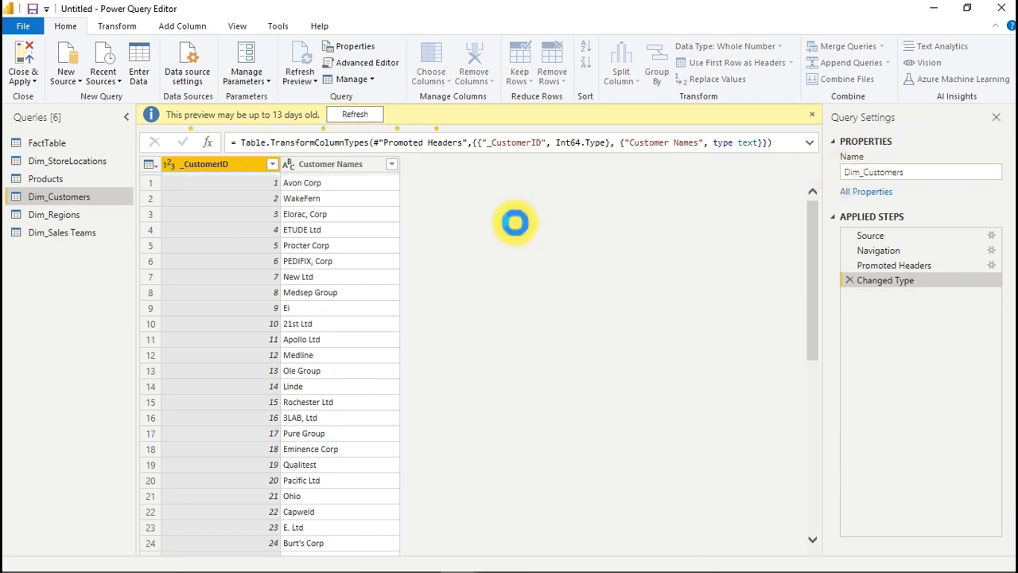
Step: Rename the Products query to Dim_Products
{"action": "left_click", "coordinate": [87, 178]}
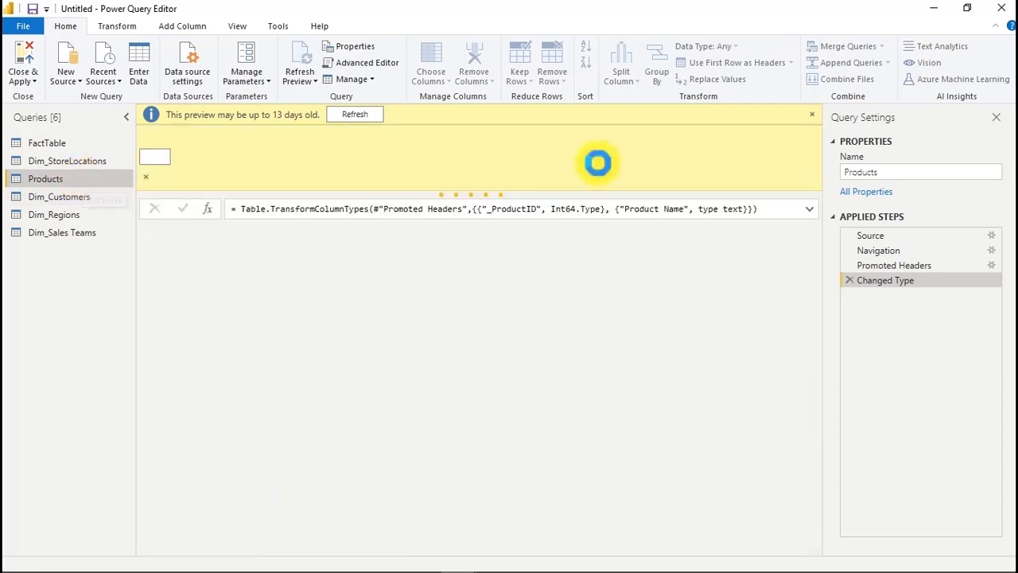
{"action": "left_click", "coordinate": [848, 174]}
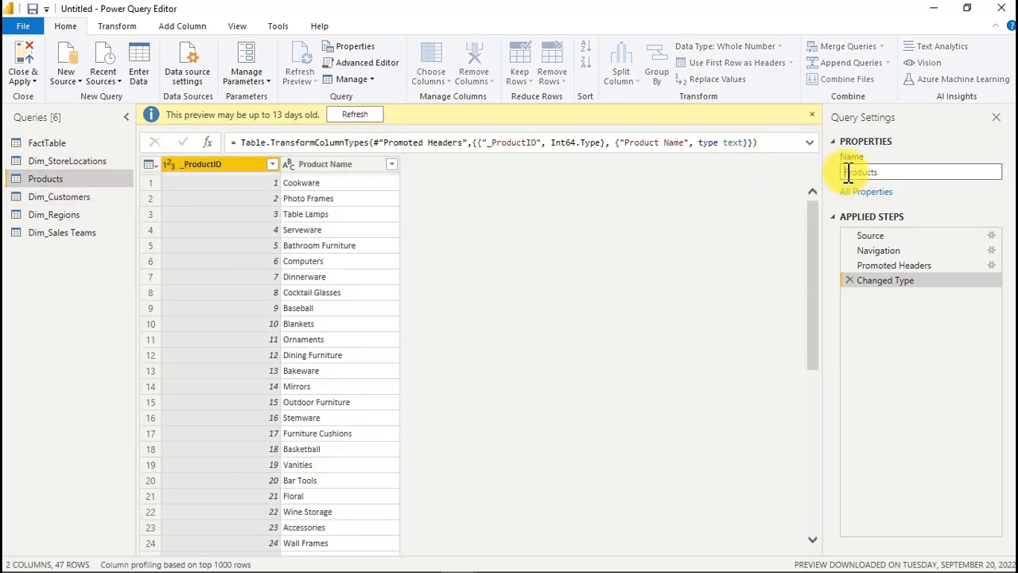
{"action": "type", "text": "Pr"}
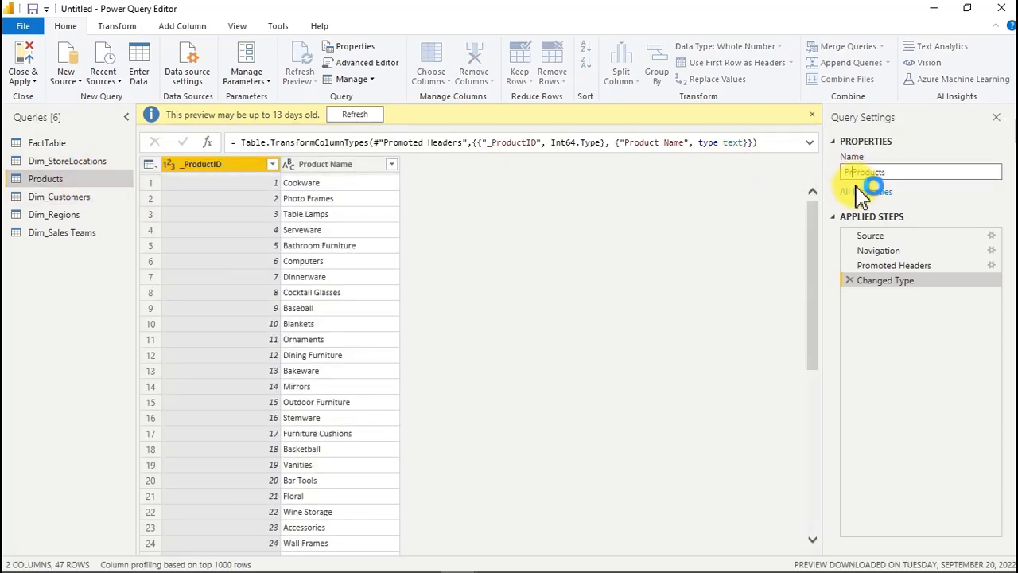
{"action": "type", "text": "Dim_"}
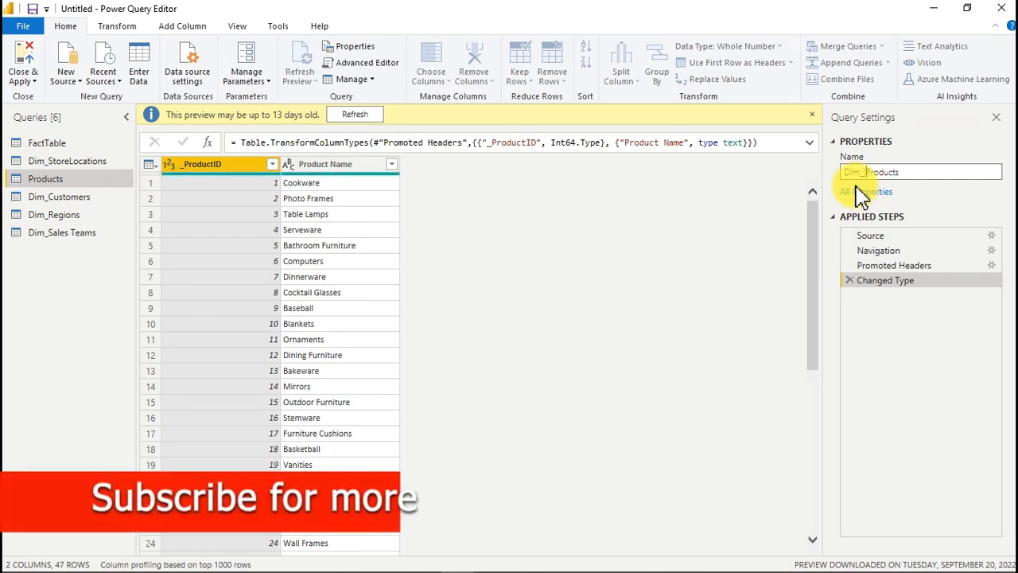
{"action": "key", "text": "Return"}
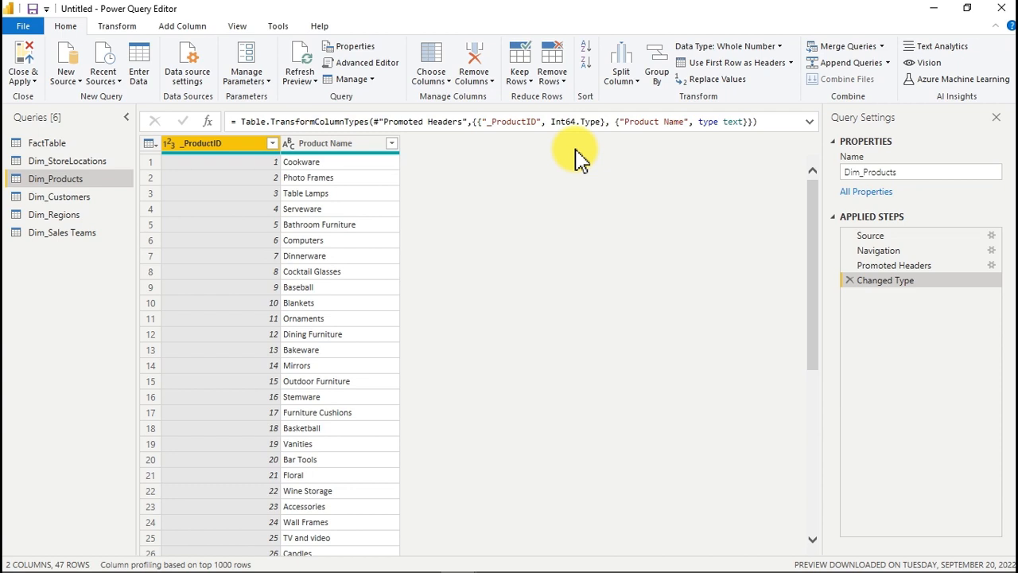
Step: Switch to the LATEST_LearnPowerBI_Ultimate_Calendar_Table file in Power BI Desktop and examine the Calendar table's columns from Date through Week of Year
{"action": "mouse_move", "coordinate": [397, 570]}
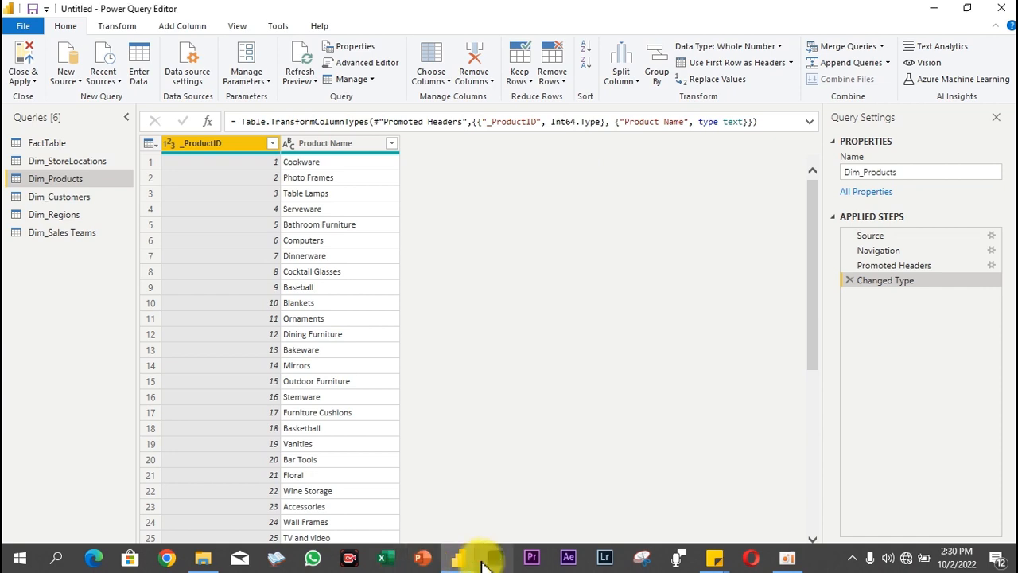
{"action": "mouse_move", "coordinate": [466, 557]}
{"action": "mouse_move", "coordinate": [391, 528]}
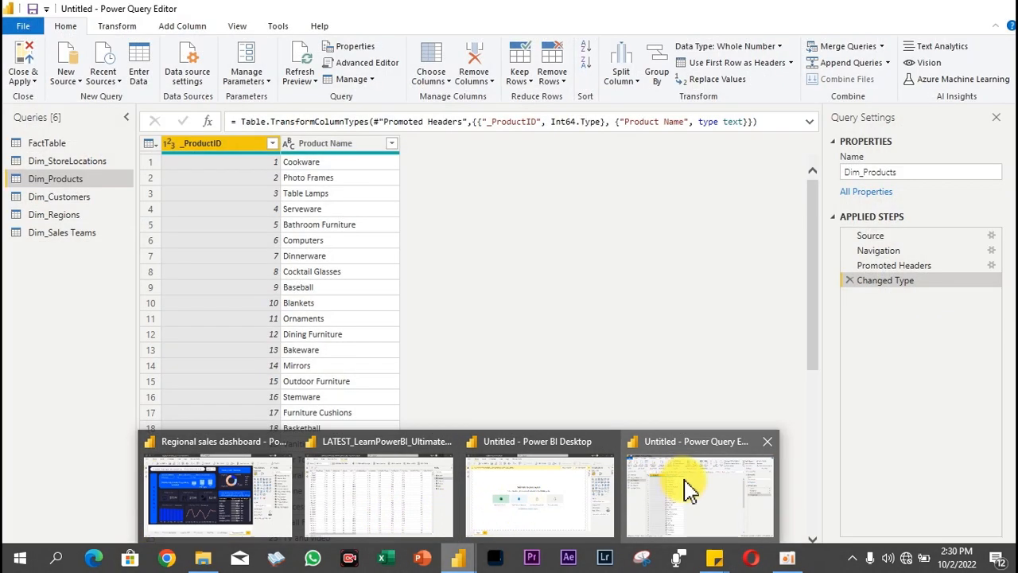
{"action": "left_click", "coordinate": [687, 486]}
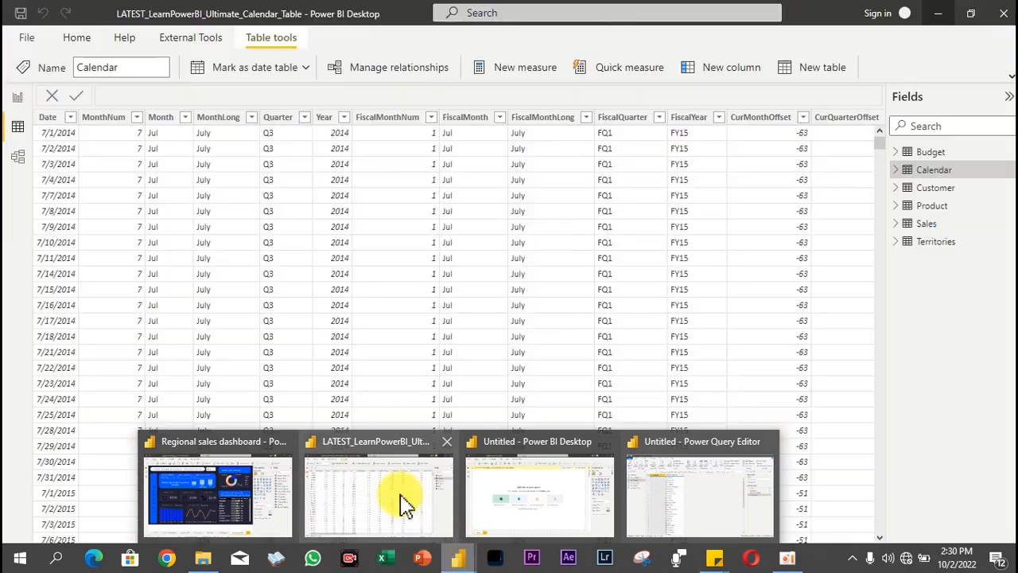
{"action": "left_click", "coordinate": [401, 502]}
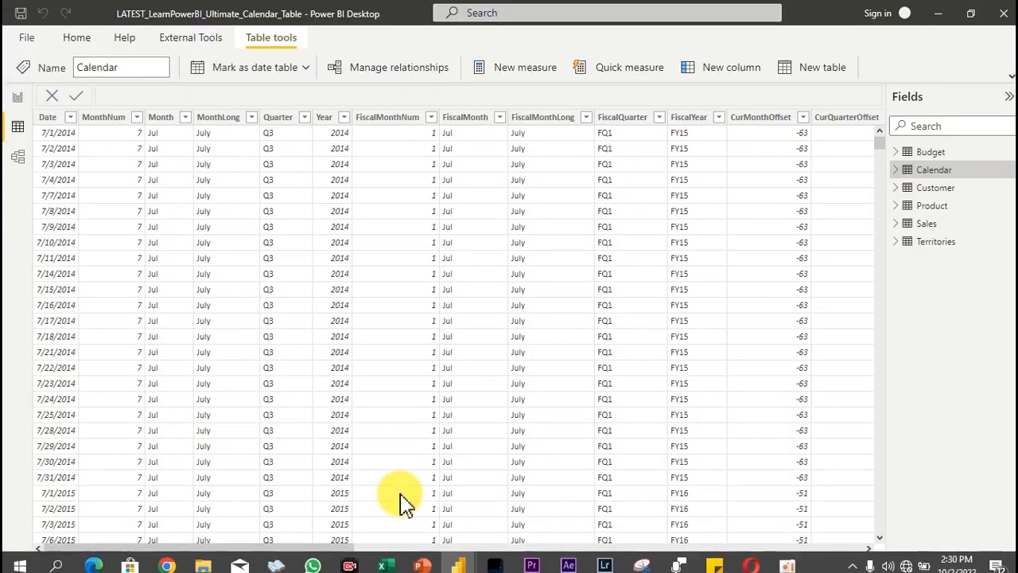
{"action": "left_click_drag", "start_coordinate": [318, 552], "coordinate": [835, 565]}
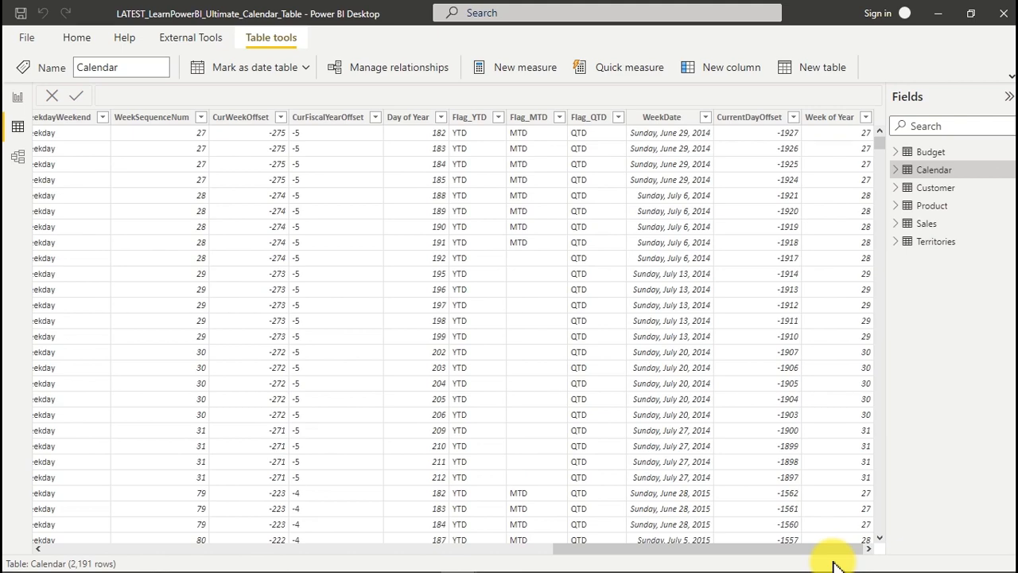
{"action": "left_click_drag", "start_coordinate": [834, 557], "coordinate": [278, 557]}
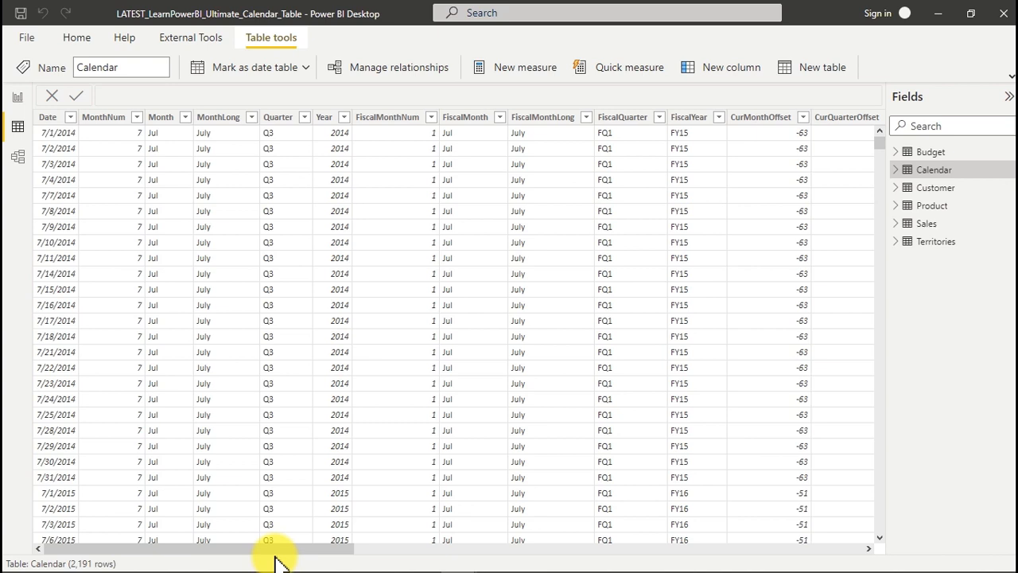
Step: Open the calendar file's queries in Power Query Editor and copy the Calendar query
{"action": "left_click", "coordinate": [1011, 75]}
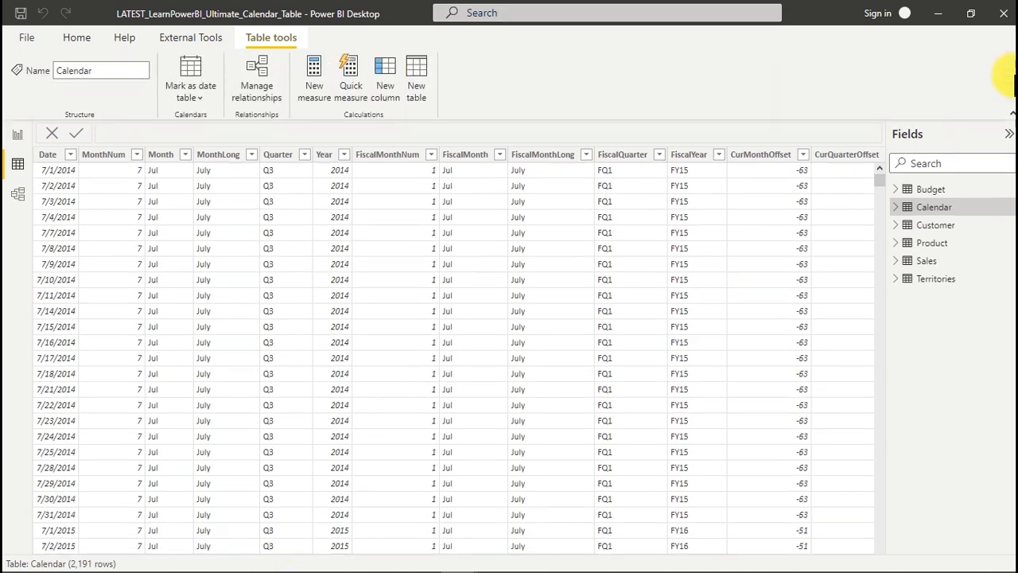
{"action": "left_click", "coordinate": [77, 40]}
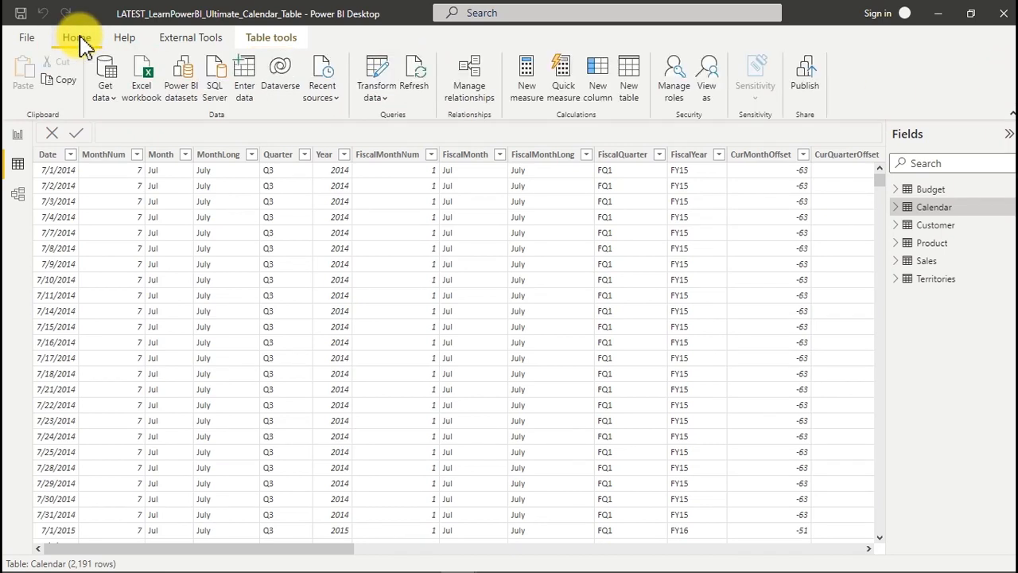
{"action": "left_click", "coordinate": [377, 79]}
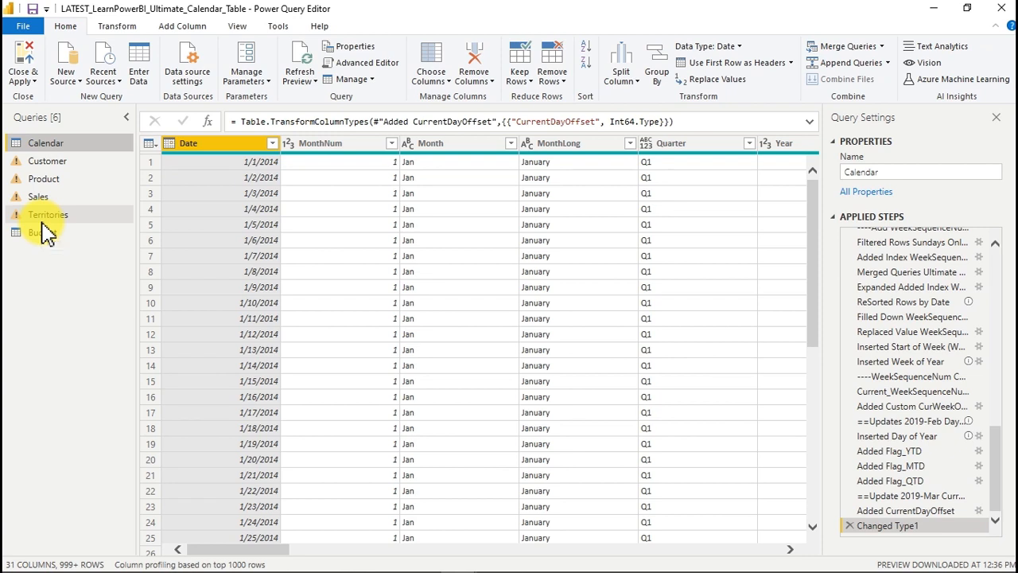
{"action": "left_click", "coordinate": [74, 143]}
{"action": "right_click", "coordinate": [76, 143]}
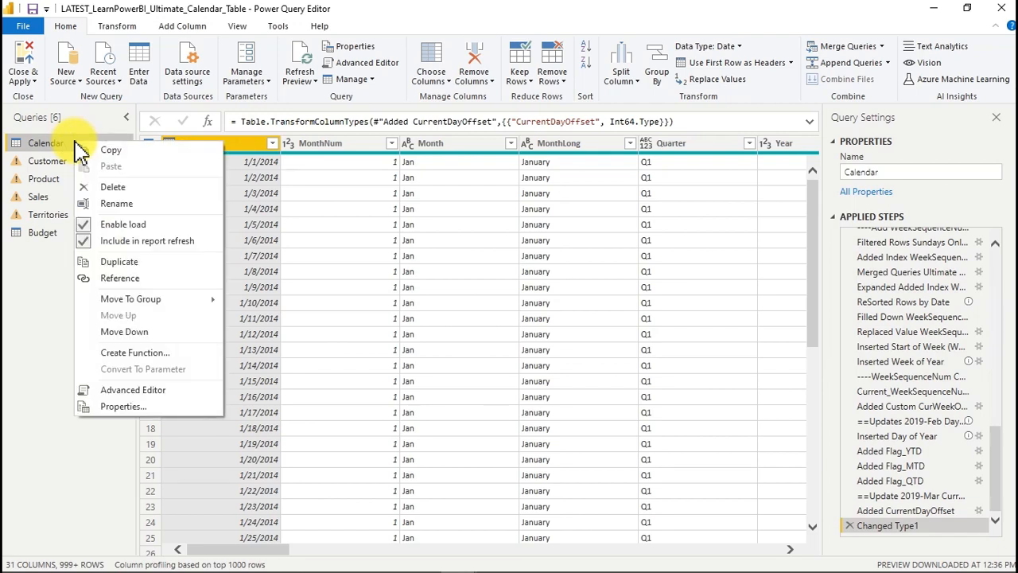
{"action": "left_click", "coordinate": [108, 151]}
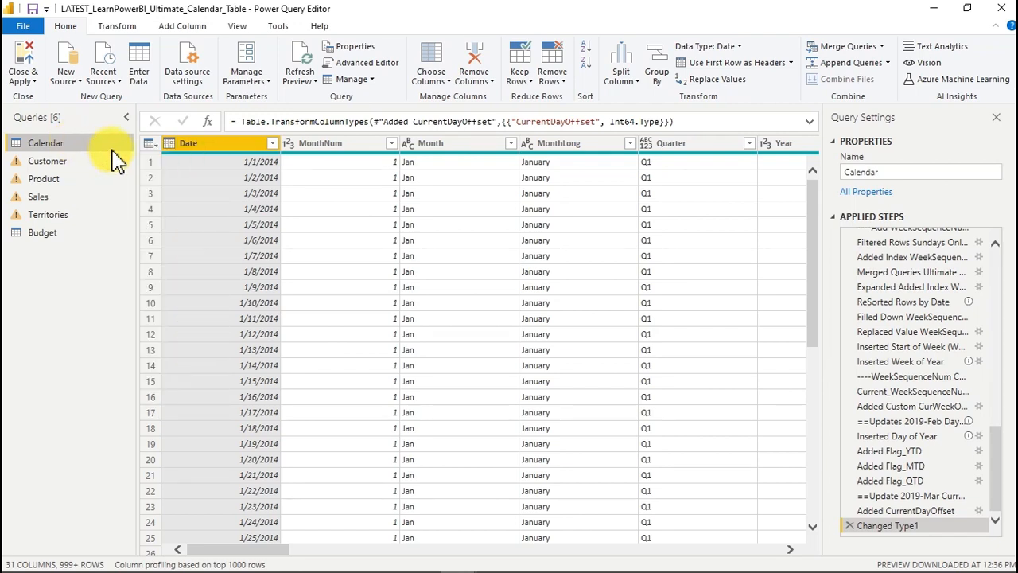
Step: Switch to the Untitled file's Power Query Editor and paste the copied Calendar query into its query list
{"action": "left_click", "coordinate": [933, 8]}
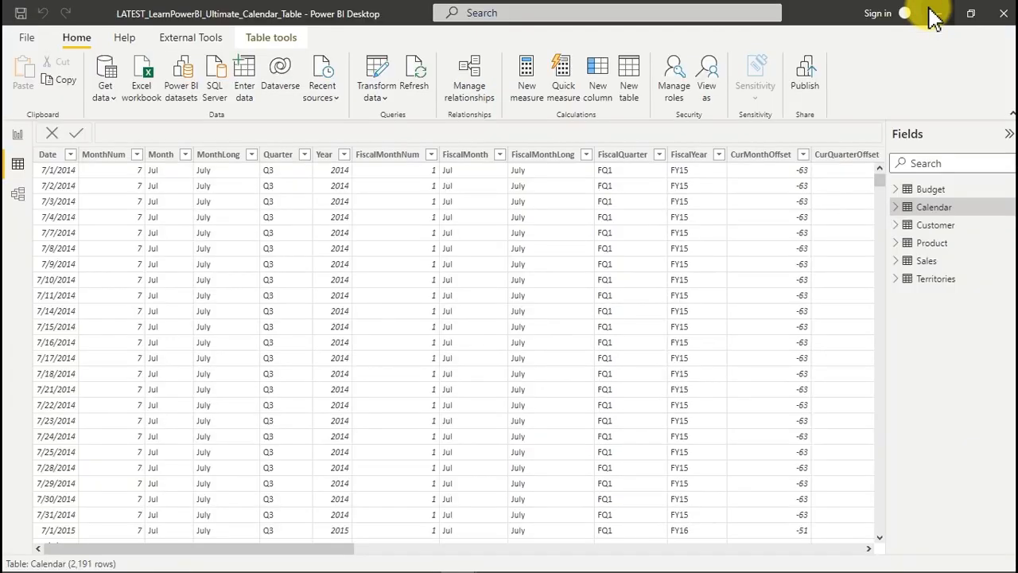
{"action": "mouse_move", "coordinate": [318, 564]}
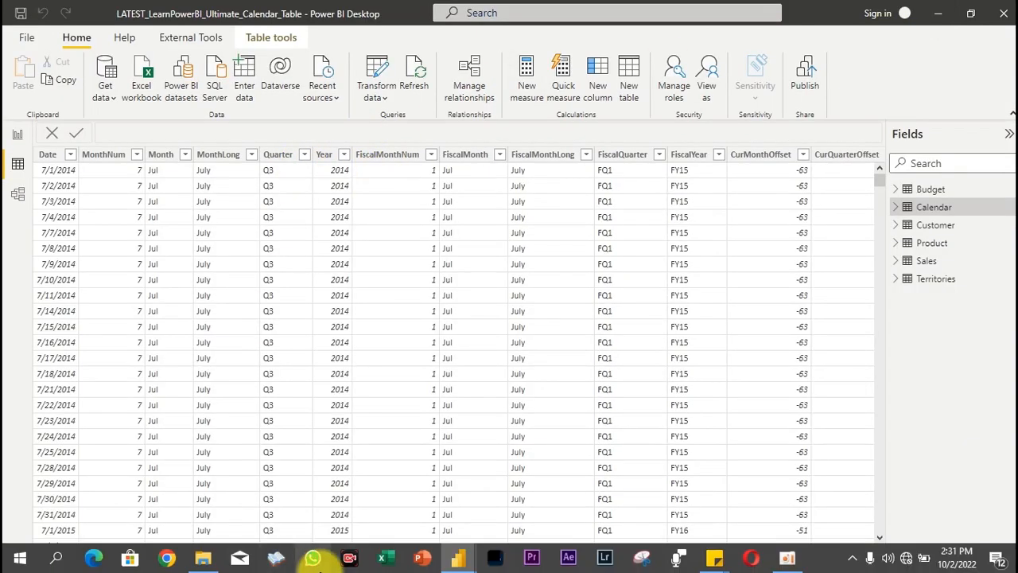
{"action": "mouse_move", "coordinate": [458, 563]}
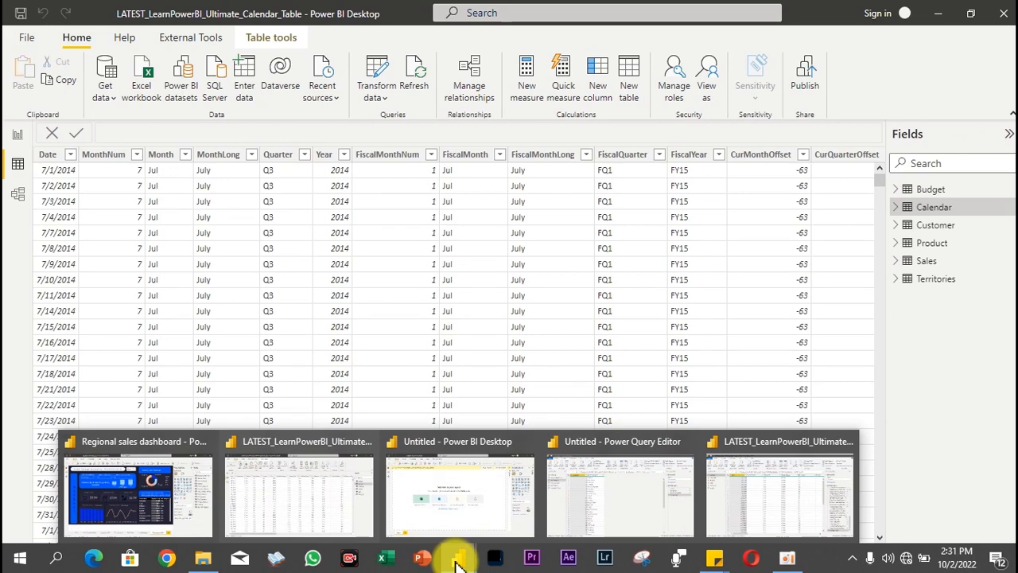
{"action": "left_click", "coordinate": [660, 509]}
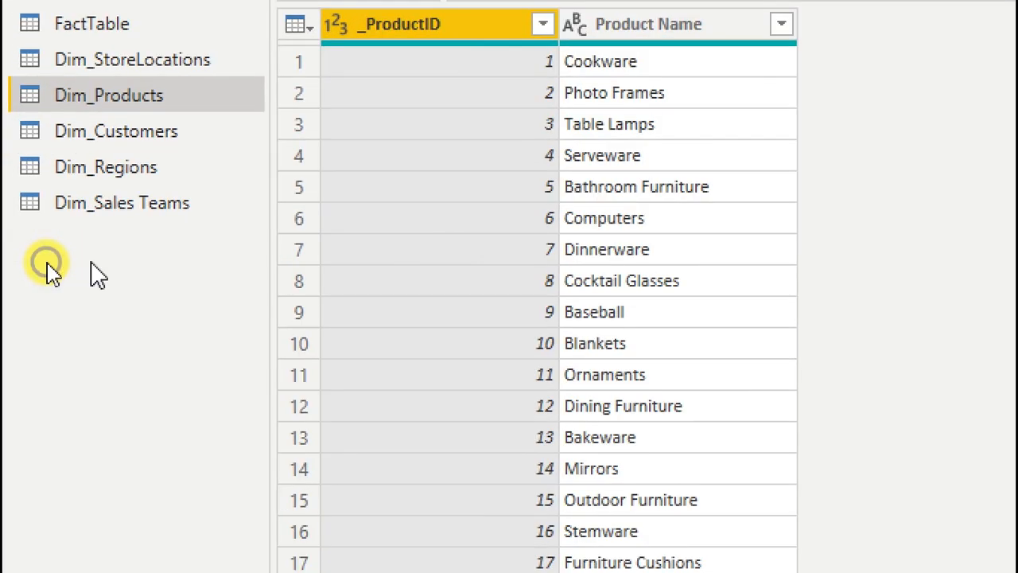
{"action": "right_click", "coordinate": [46, 264]}
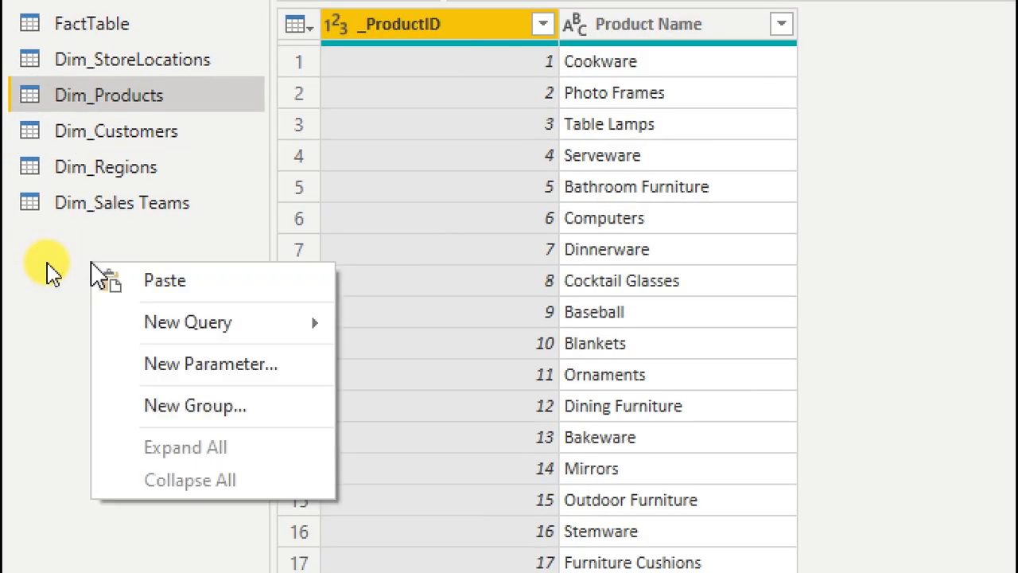
{"action": "left_click", "coordinate": [78, 269]}
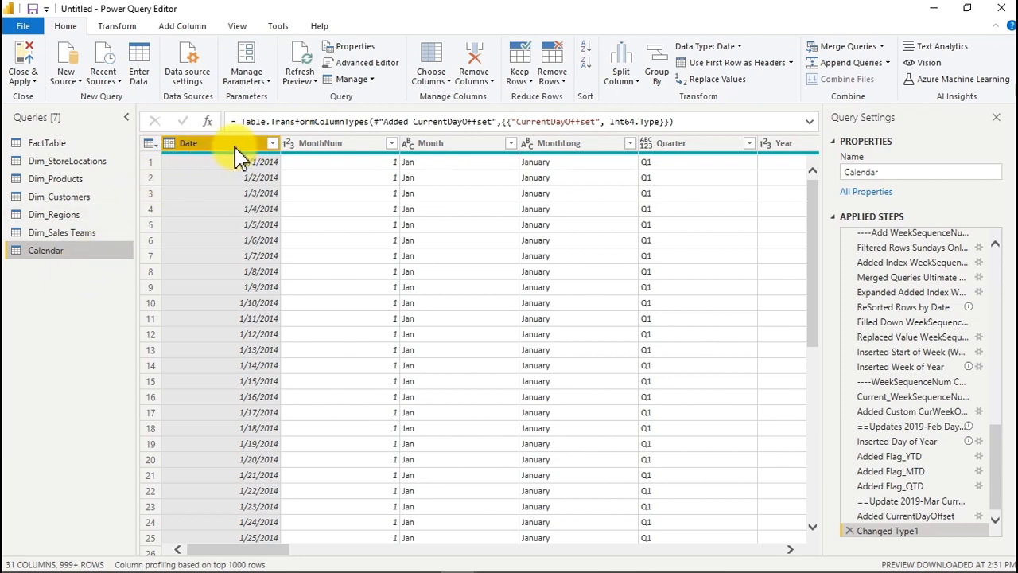
Step: Review the MonthNum and Month columns of the Calendar query, and remove the MonthLong column
{"action": "left_click", "coordinate": [329, 142]}
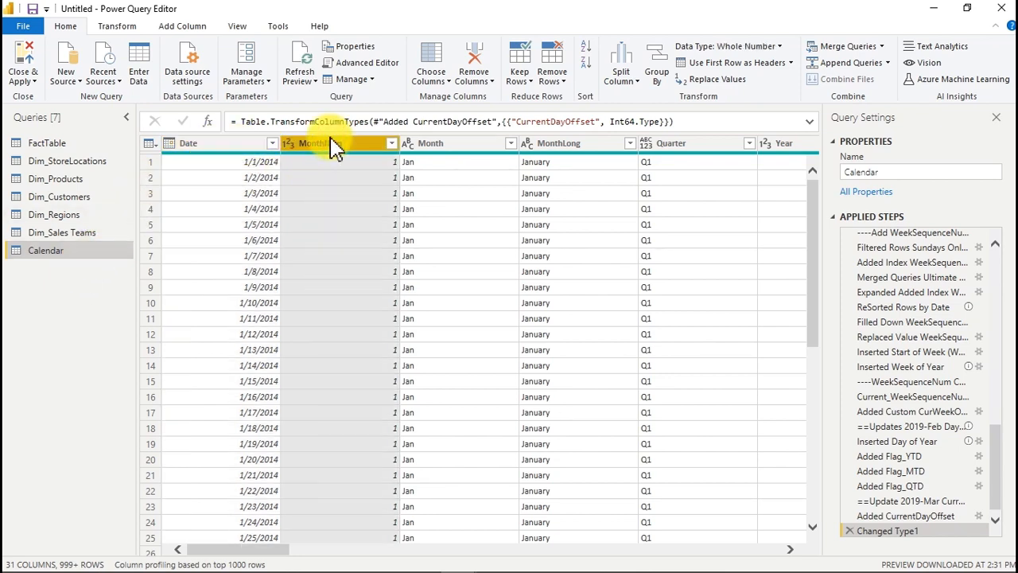
{"action": "mouse_move", "coordinate": [365, 138]}
{"action": "left_mouse_down"}
{"action": "mouse_move", "coordinate": [410, 137]}
{"action": "mouse_move", "coordinate": [358, 139]}
{"action": "left_mouse_up"}
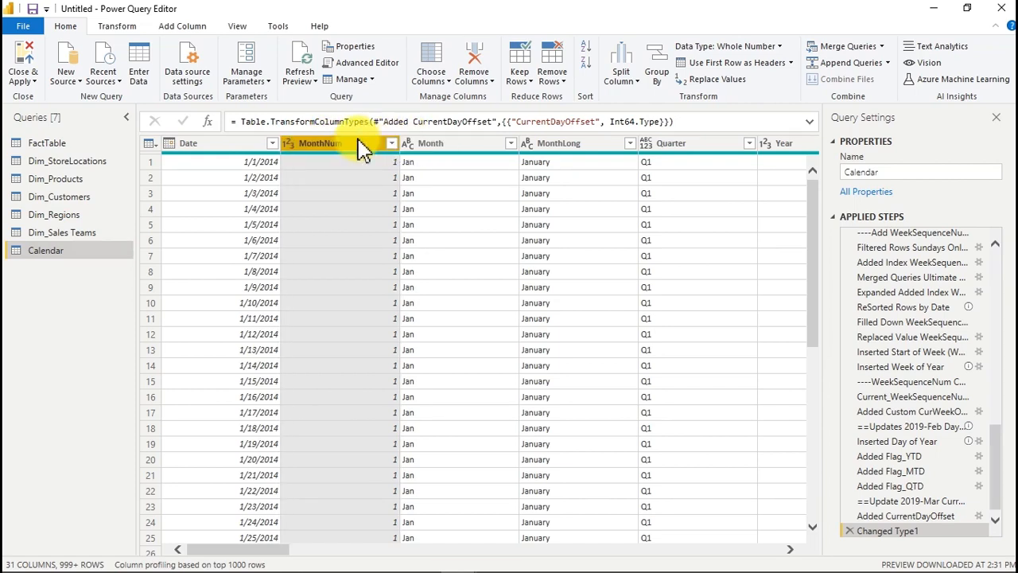
{"action": "left_click", "coordinate": [448, 150]}
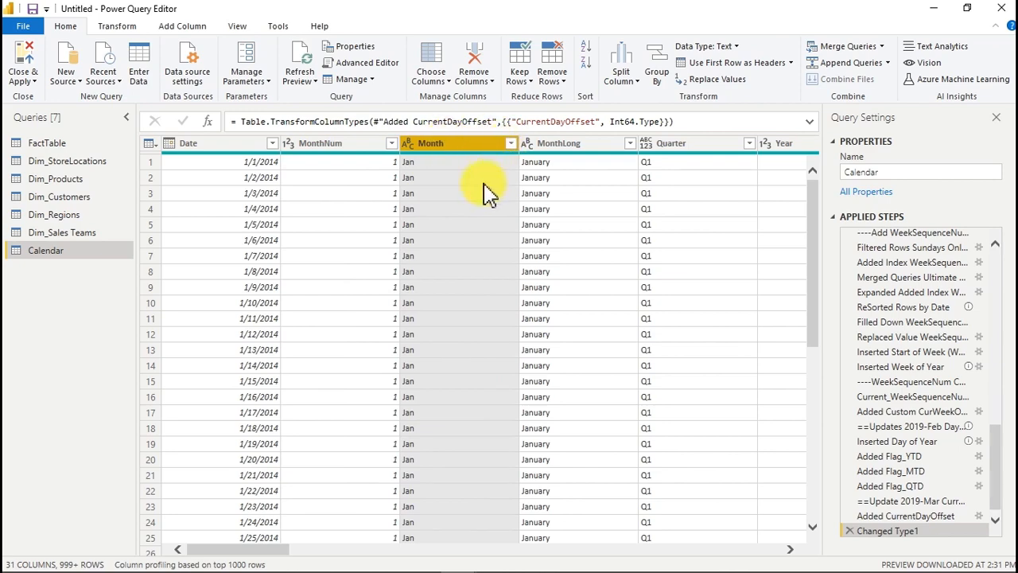
{"action": "left_click", "coordinate": [561, 153]}
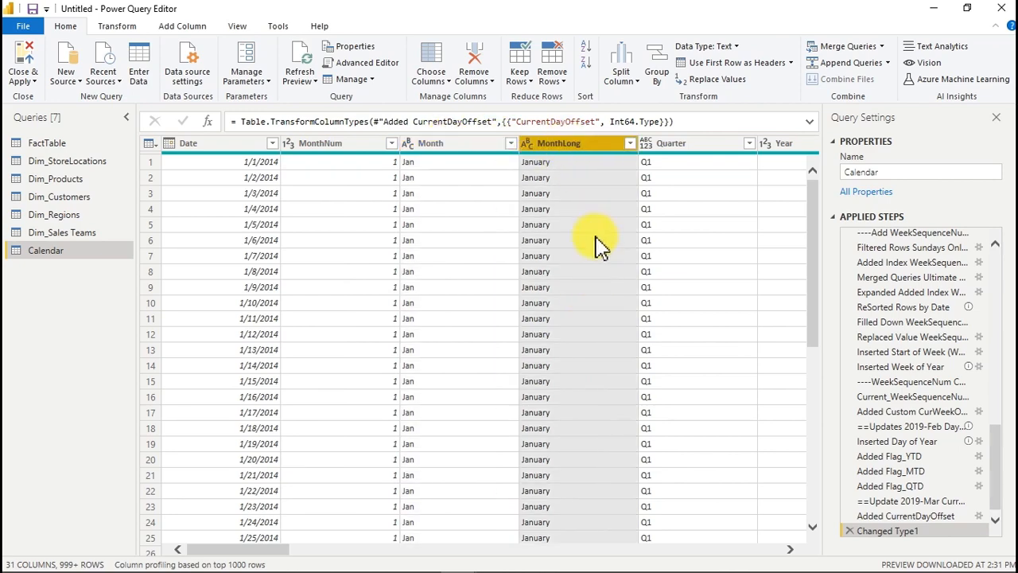
{"action": "key", "text": "Delete"}
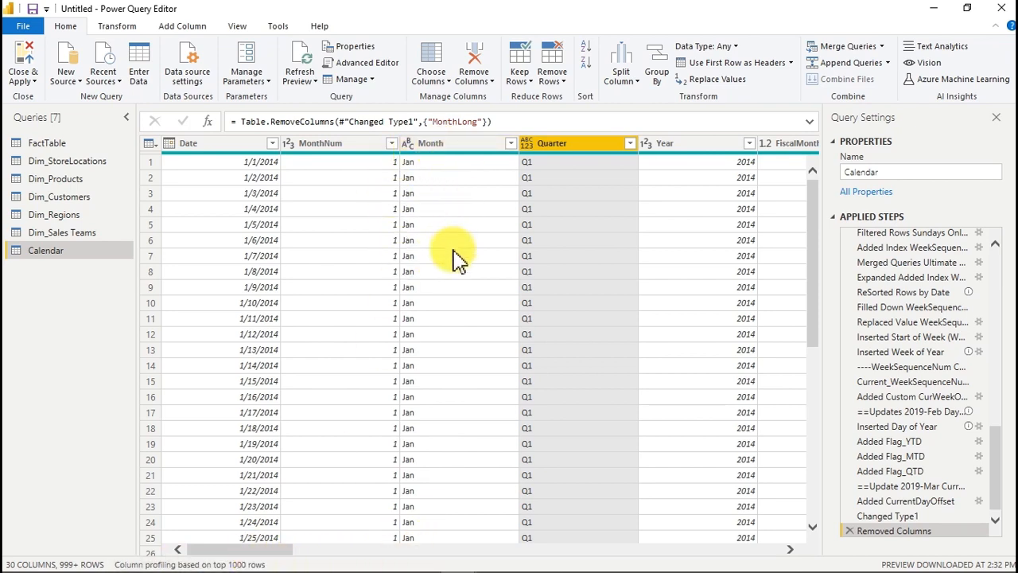
Step: Remove the FiscalMonthNum, FiscalMonth, FiscalMonthLong, FiscalQuarter and FiscalYear columns from the Calendar query
{"action": "left_click_drag", "start_coordinate": [254, 551], "coordinate": [336, 552]}
{"action": "left_click", "coordinate": [332, 152]}
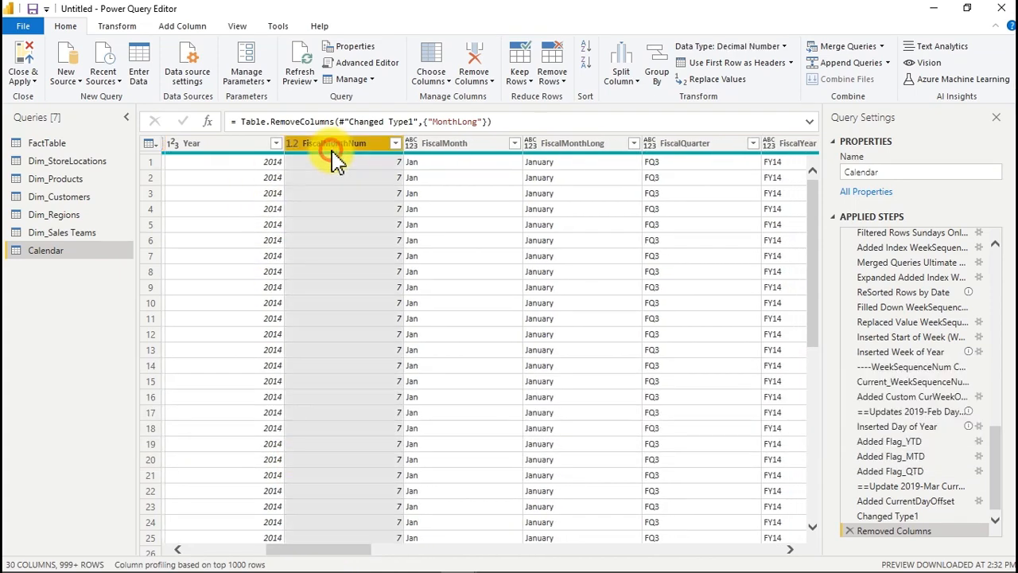
{"action": "left_click", "coordinate": [440, 151], "text": "ctrl"}
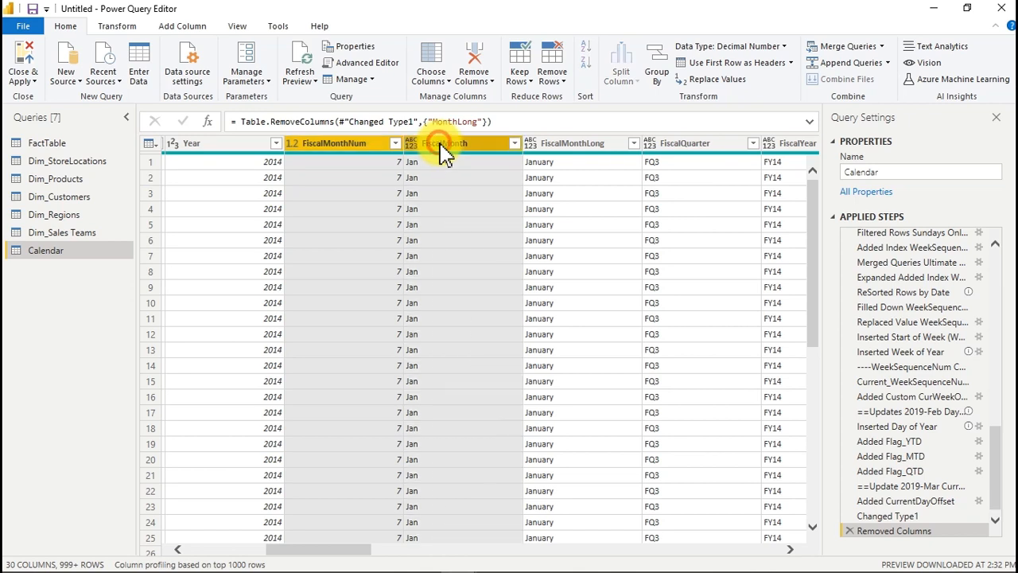
{"action": "left_click", "coordinate": [557, 152], "text": "ctrl"}
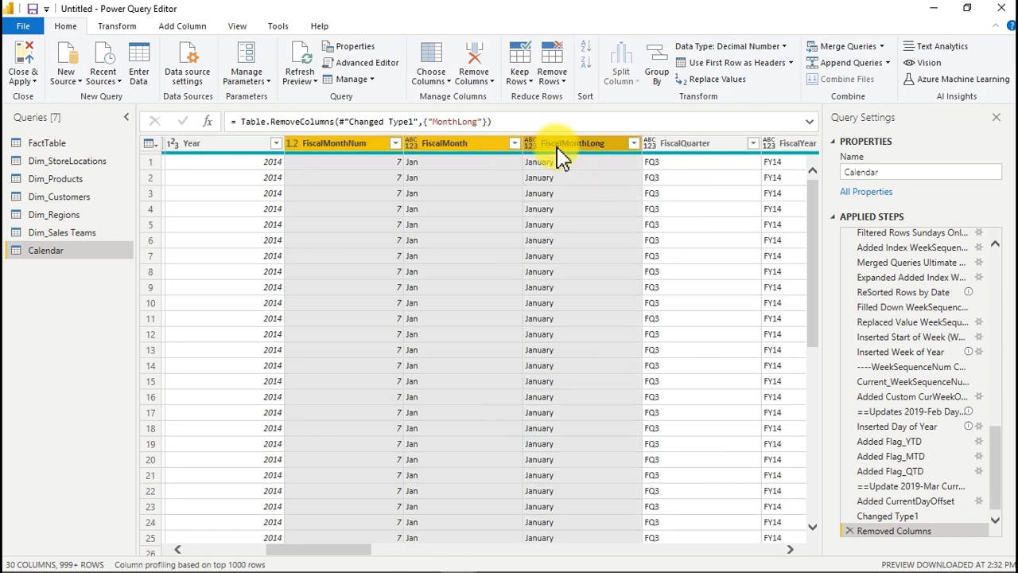
{"action": "left_click", "coordinate": [686, 149], "text": "ctrl"}
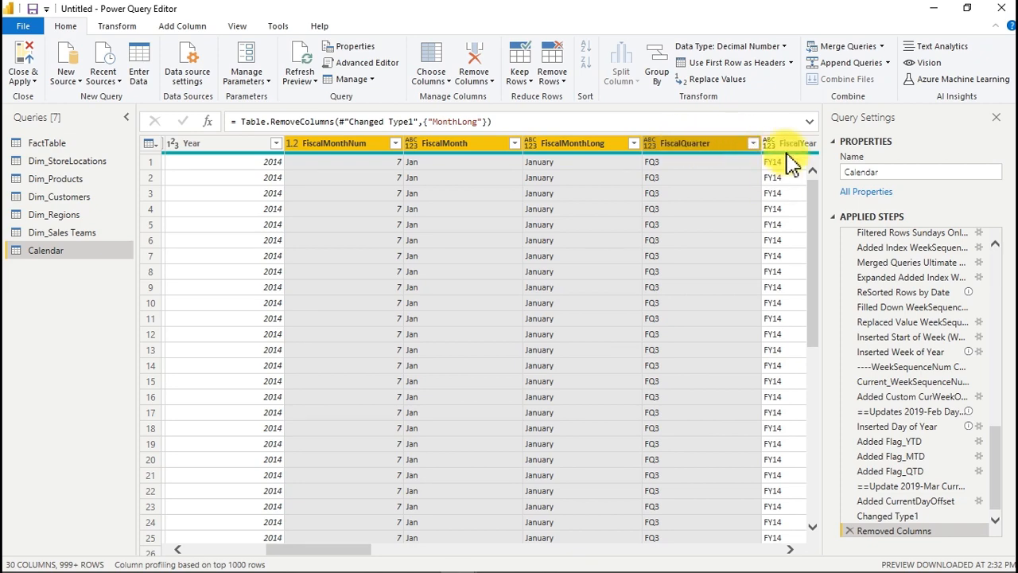
{"action": "left_click", "coordinate": [792, 148], "text": "ctrl"}
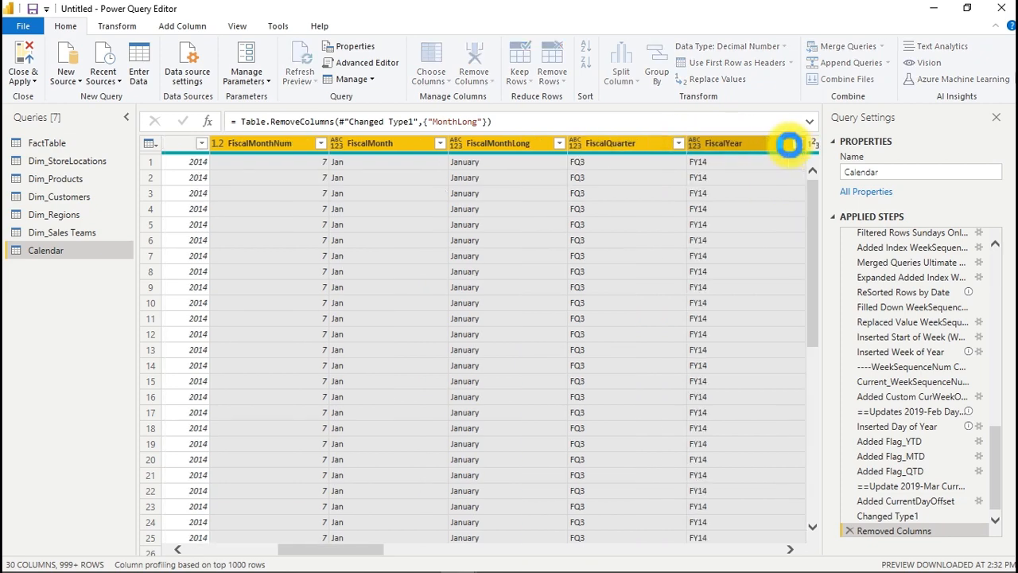
{"action": "key", "text": "Delete"}
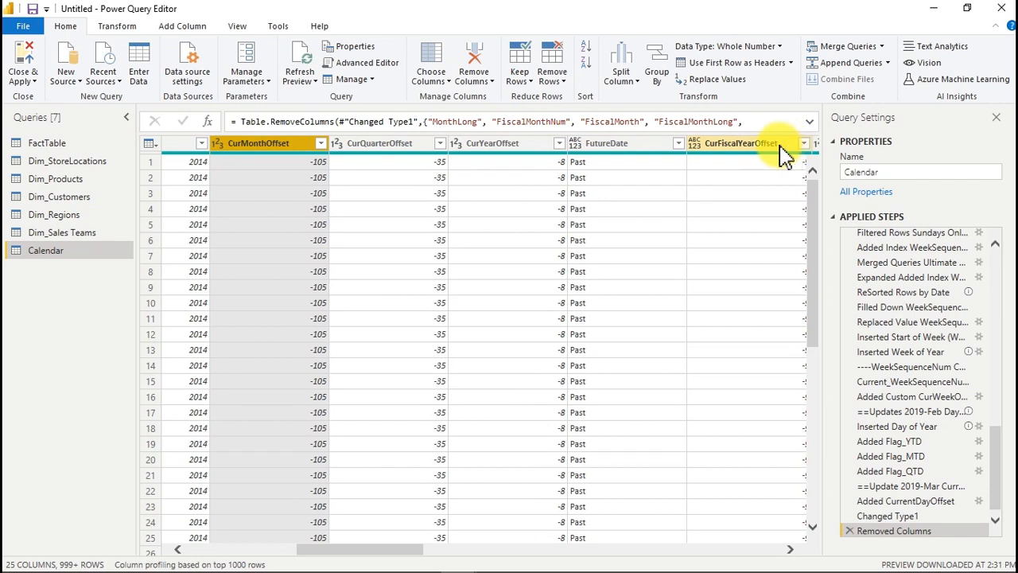
Step: Remove the CurMonthOffset, CurQuarterOffset, CurYearOffset, FutureDate and CurFiscalYearOffset columns from the Calendar query
{"action": "mouse_move", "coordinate": [306, 163]}
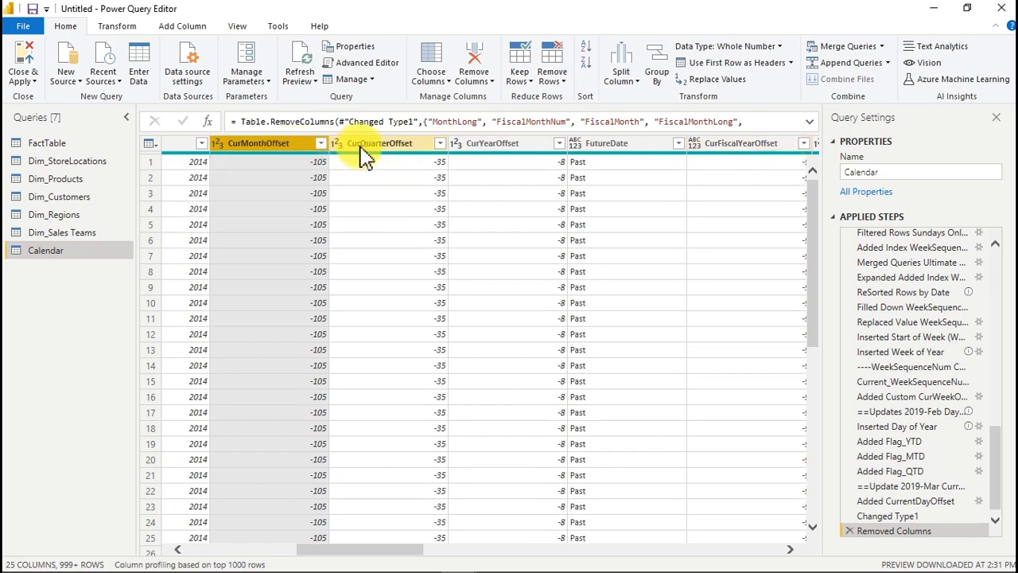
{"action": "left_click", "coordinate": [359, 146], "text": "ctrl"}
{"action": "left_click", "coordinate": [490, 152], "text": "ctrl"}
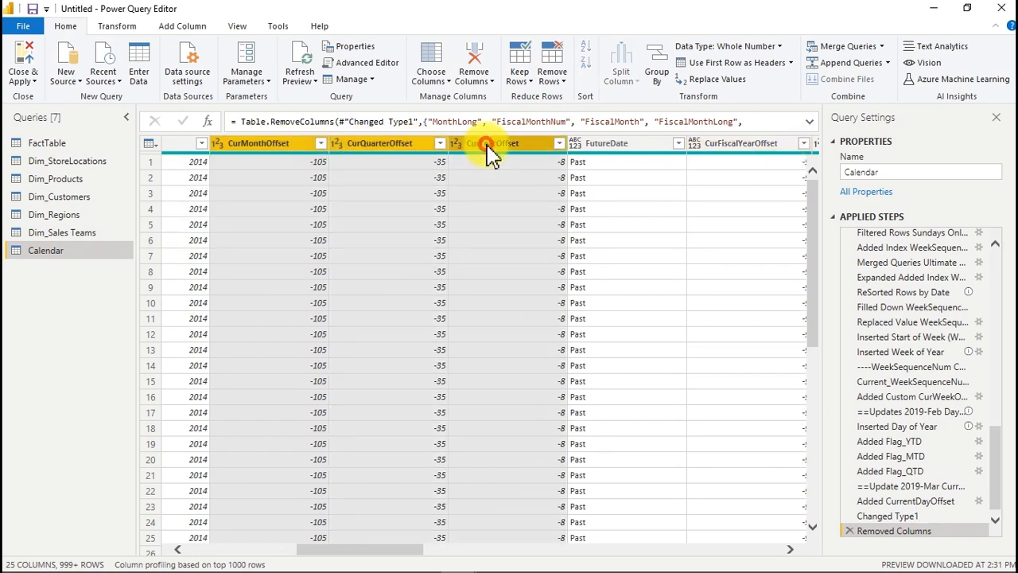
{"action": "left_click", "coordinate": [602, 156], "text": "ctrl"}
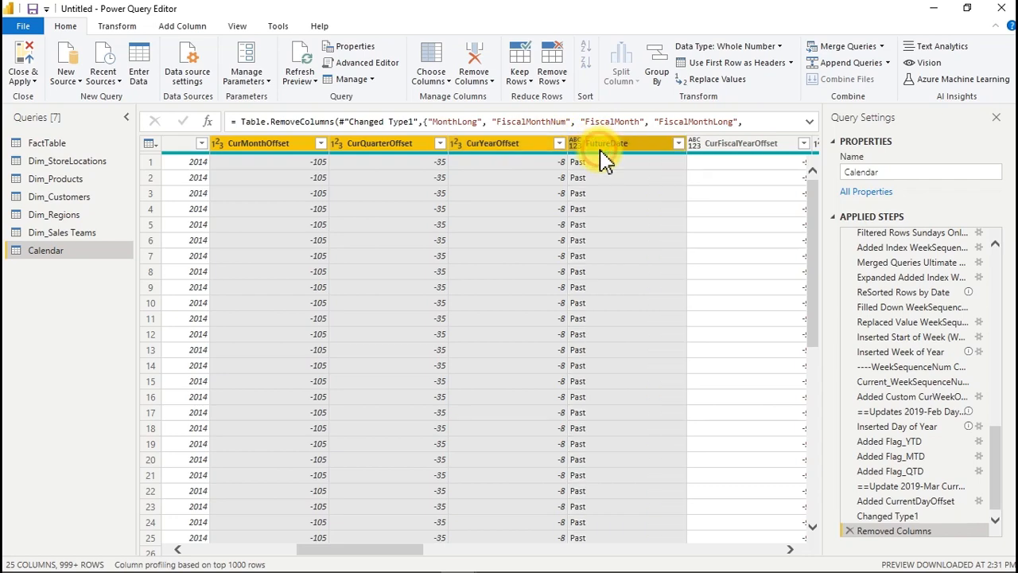
{"action": "left_click", "coordinate": [720, 144], "text": "ctrl"}
{"action": "key", "text": "Delete"}
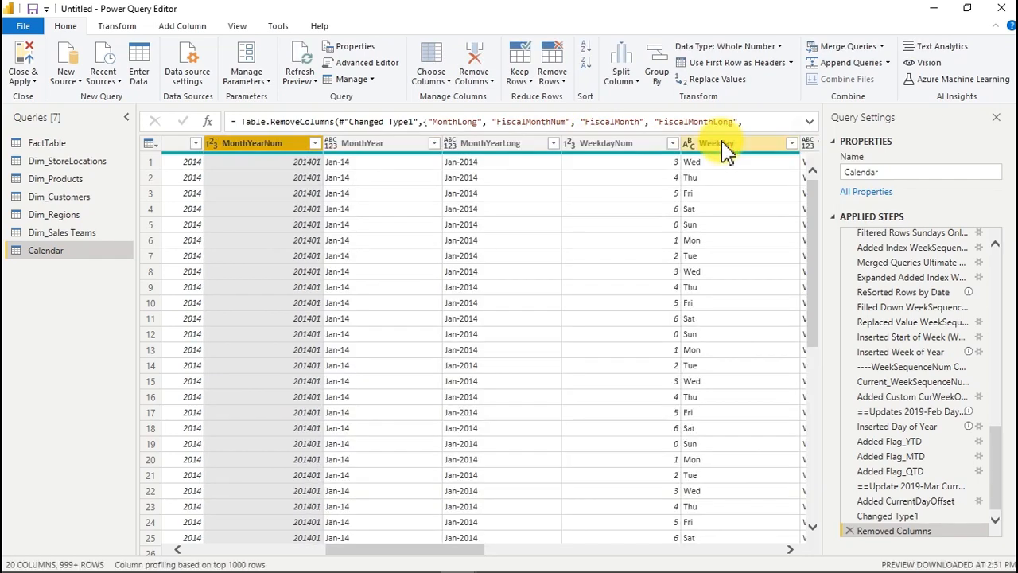
Step: Remove the MonthYearNum, MonthYear and MonthYearLong columns from the Calendar query
{"action": "left_click", "coordinate": [370, 147]}
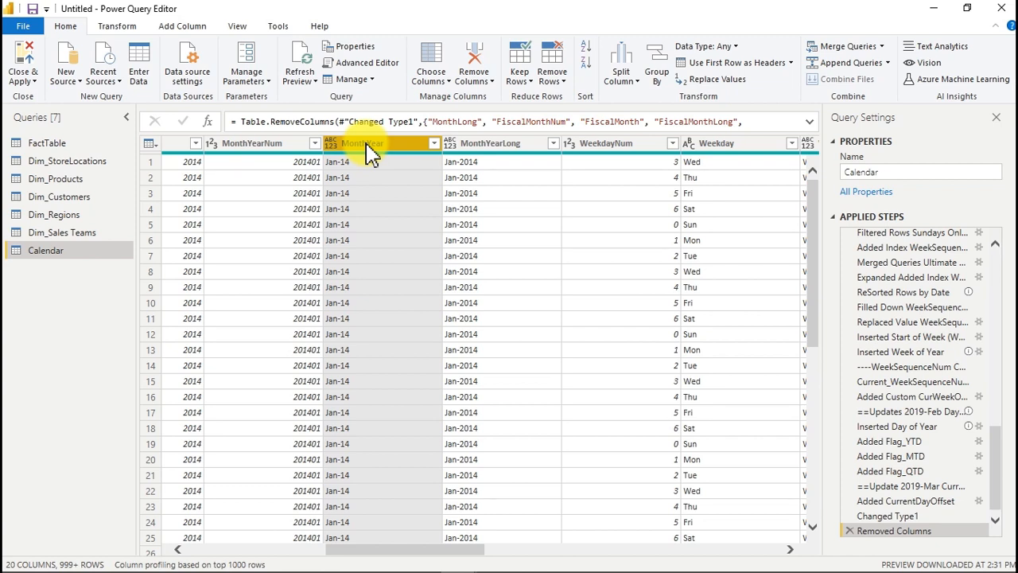
{"action": "left_click", "coordinate": [286, 149], "text": "ctrl"}
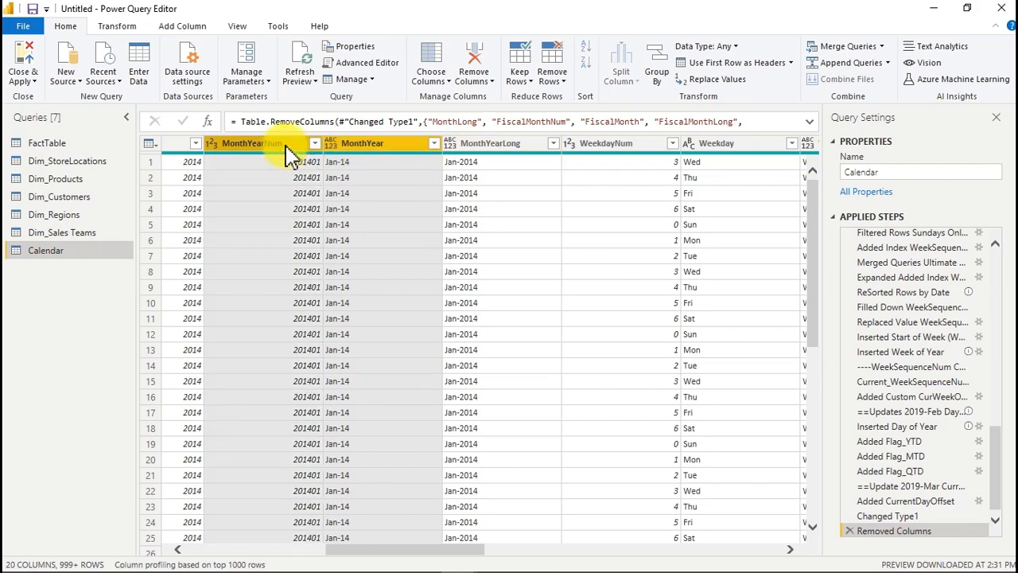
{"action": "left_click", "coordinate": [506, 153], "text": "shift"}
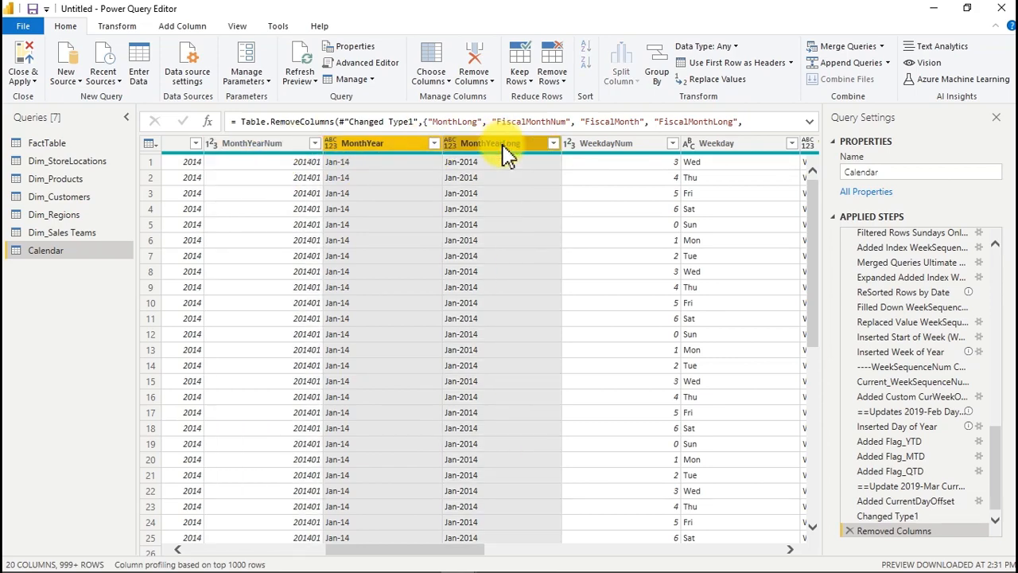
{"action": "left_click", "coordinate": [283, 146], "text": "shift"}
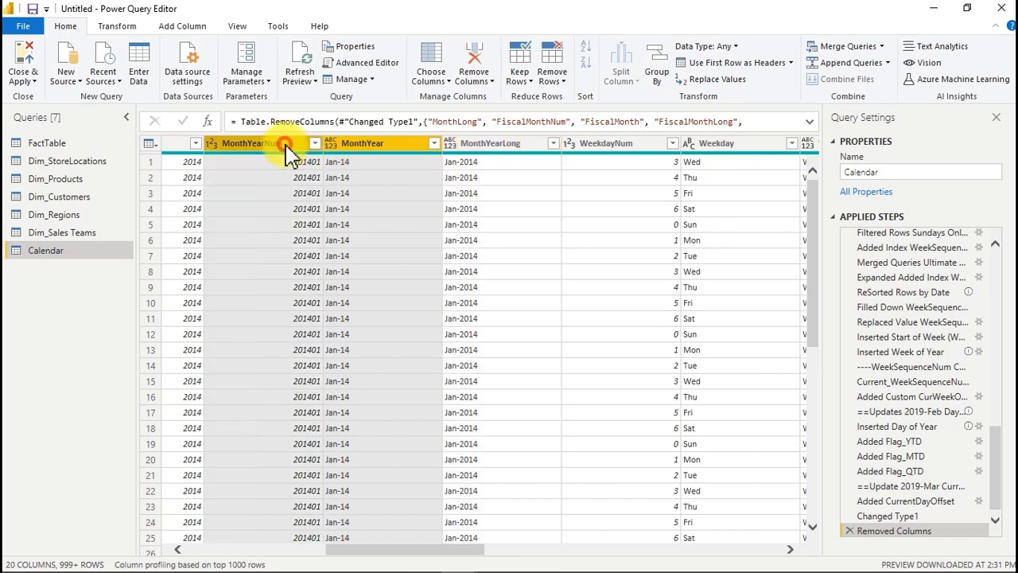
{"action": "left_click", "coordinate": [513, 151], "text": "shift"}
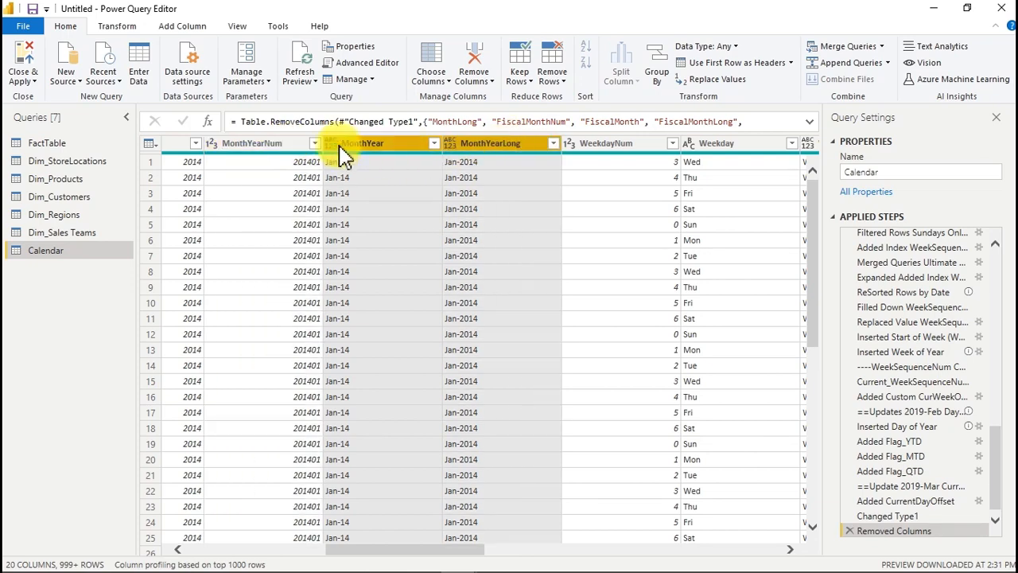
{"action": "left_click", "coordinate": [269, 148], "text": "ctrl"}
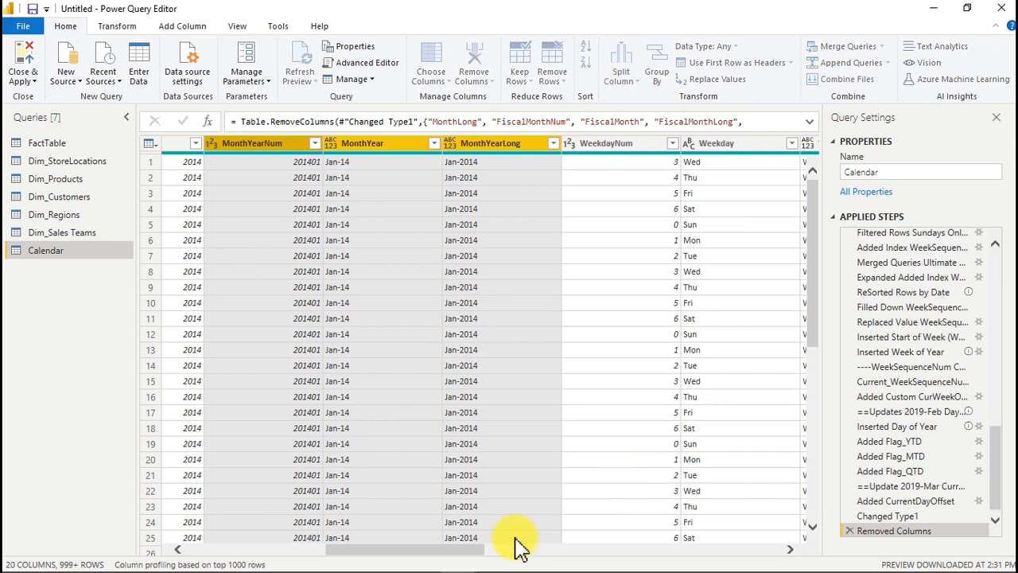
{"action": "key", "text": "Delete"}
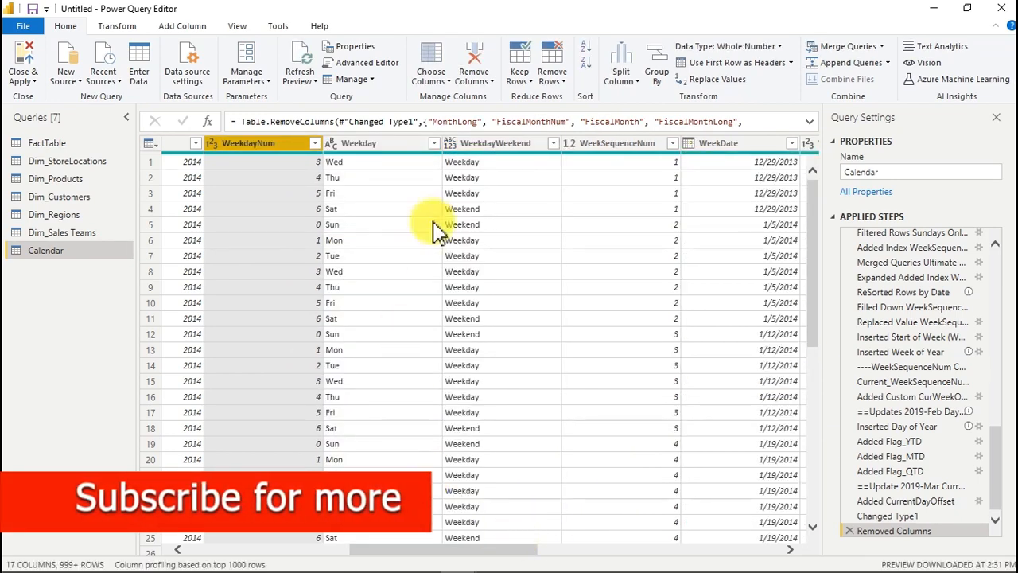
Step: Remove the WeekSequenceNum, WeekDate, Week of Year, CurWeekOffset, Day of Year and Flag_YTD columns from the Calendar query
{"action": "left_click", "coordinate": [471, 152]}
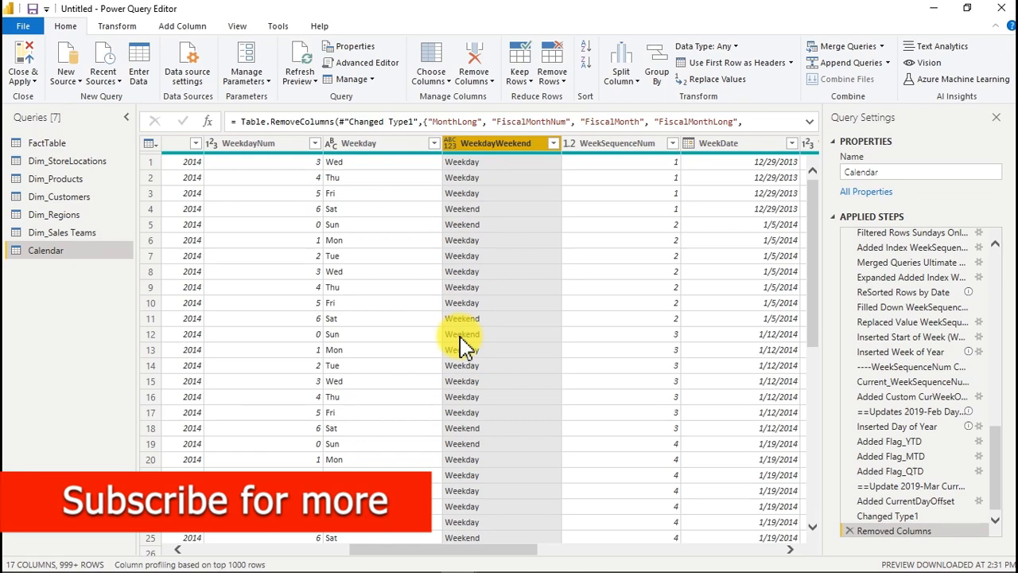
{"action": "left_click", "coordinate": [648, 150]}
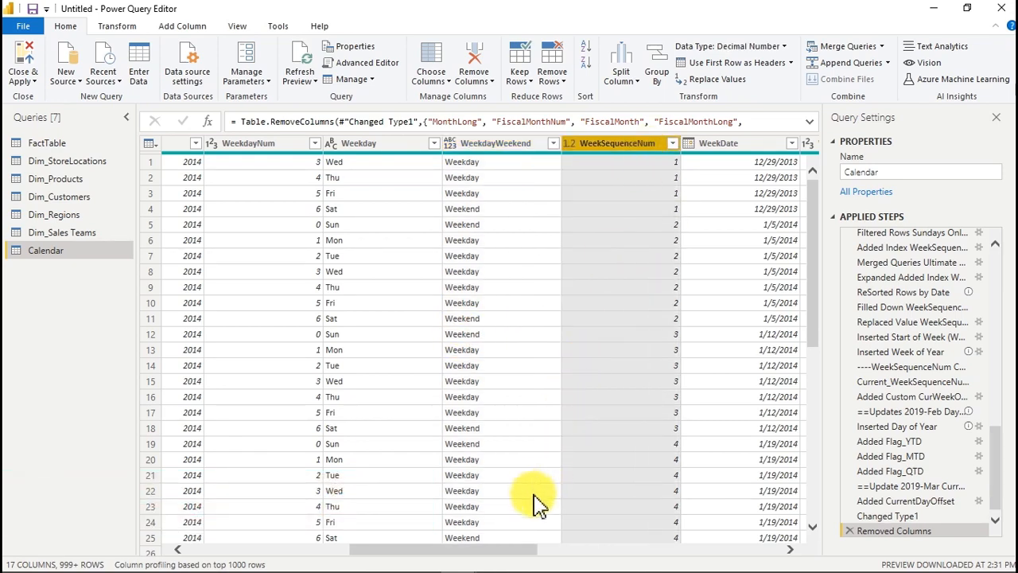
{"action": "left_click_drag", "start_coordinate": [513, 553], "coordinate": [635, 547]}
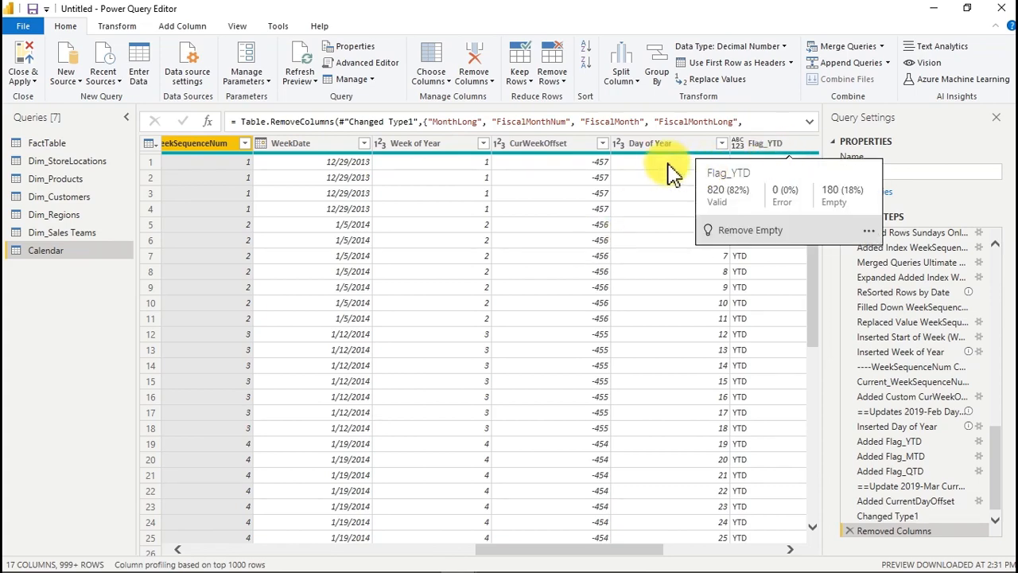
{"action": "left_click", "coordinate": [767, 147], "text": "shift"}
{"action": "key", "text": "Delete"}
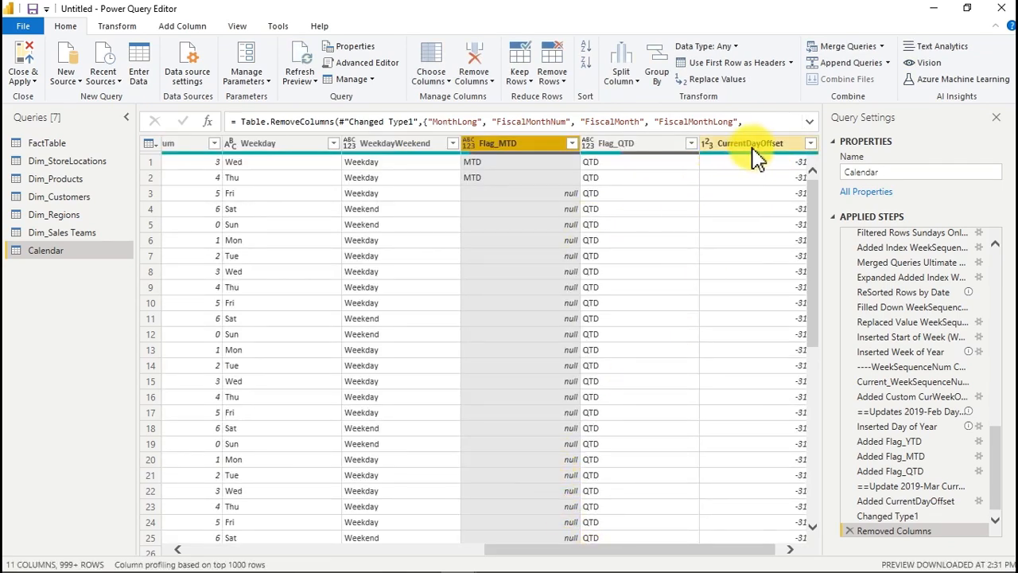
Step: Remove the Flag_MTD, Flag_QTD and CurrentDayOffset columns from the Calendar query
{"action": "left_click", "coordinate": [754, 145], "text": "shift"}
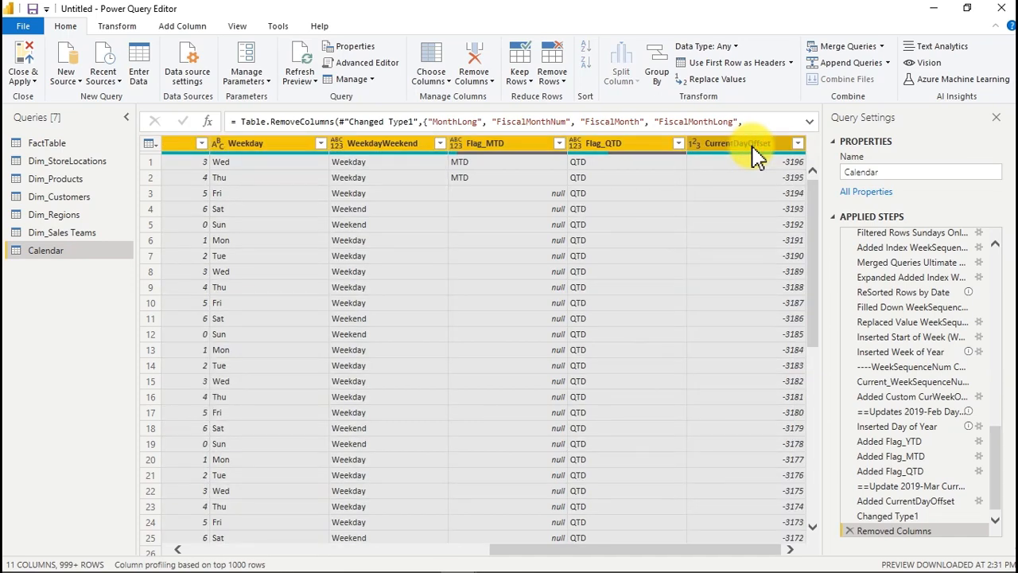
{"action": "left_click", "coordinate": [752, 150]}
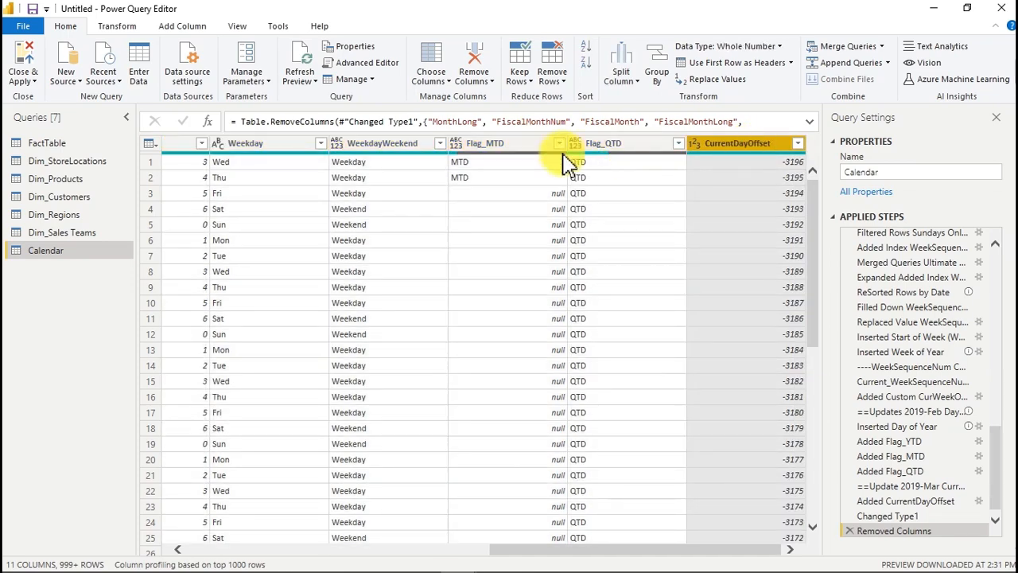
{"action": "left_click", "coordinate": [494, 150], "text": "shift"}
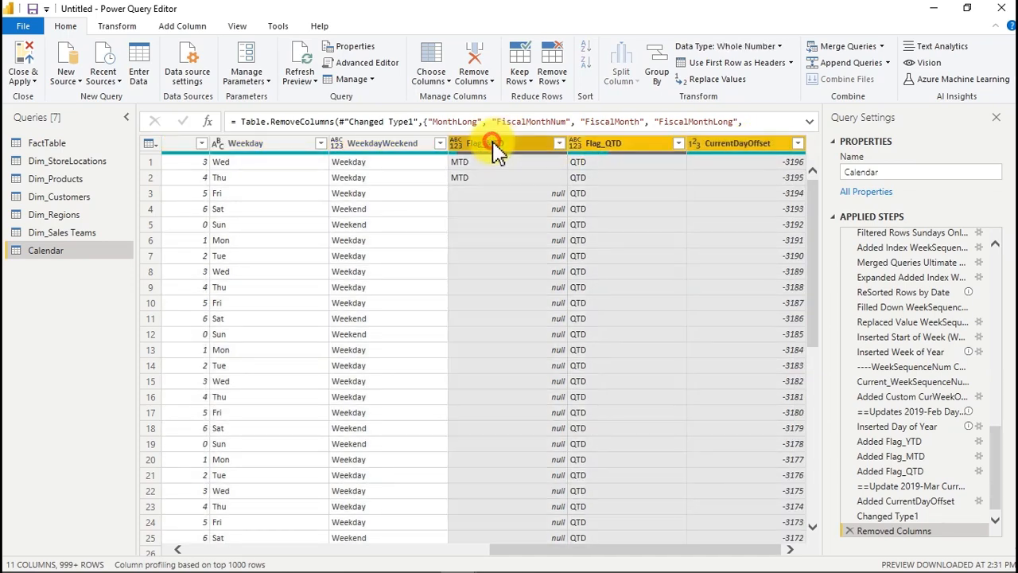
{"action": "key", "text": "Delete"}
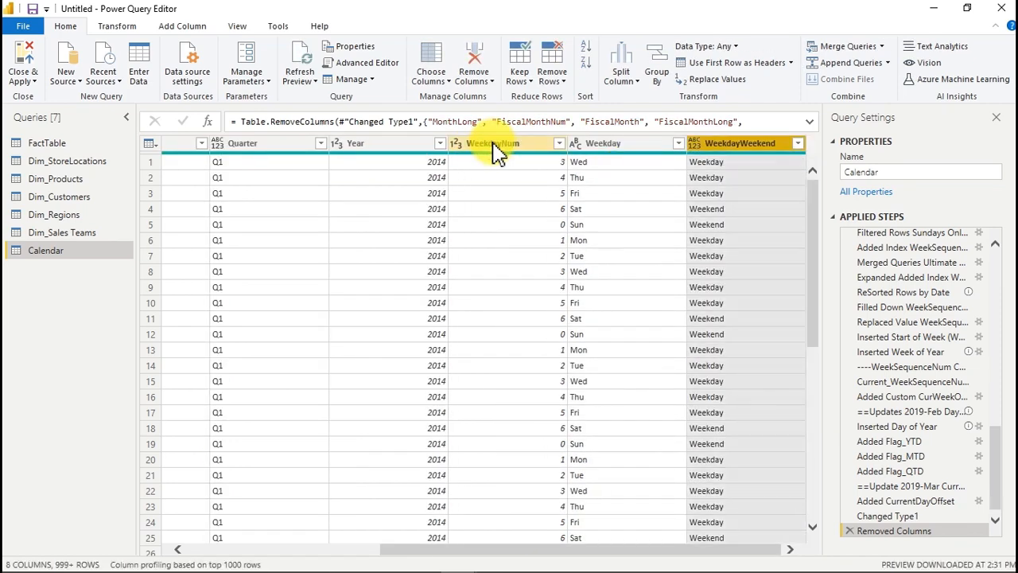
Step: Check the remaining Calendar columns, and close and apply all queries to load them into the report
{"action": "left_click_drag", "start_coordinate": [659, 555], "coordinate": [268, 559]}
{"action": "left_click_drag", "start_coordinate": [550, 549], "coordinate": [712, 549]}
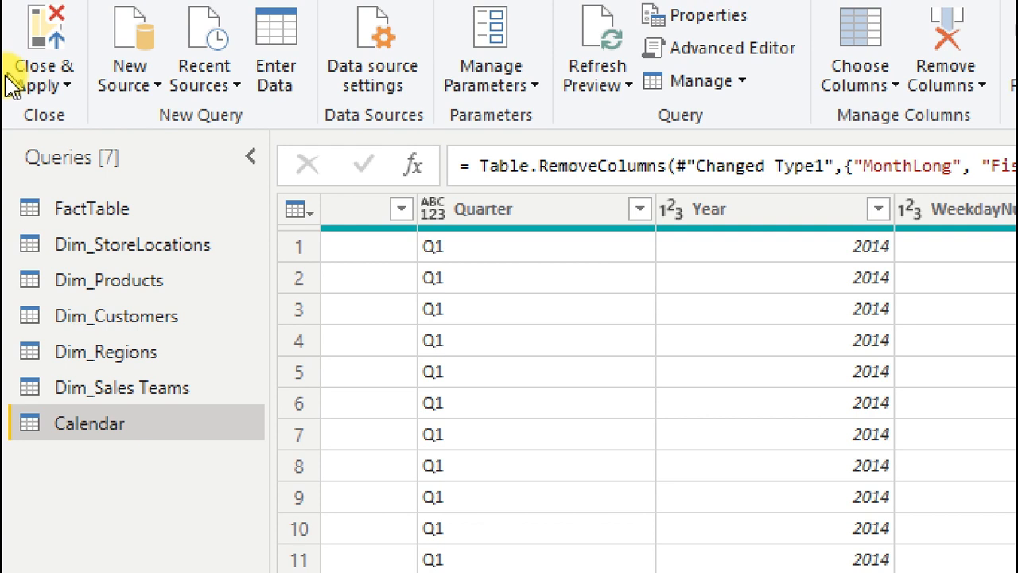
{"action": "left_click", "coordinate": [31, 81]}
{"action": "left_click", "coordinate": [32, 81]}
{"action": "left_click", "coordinate": [32, 81]}
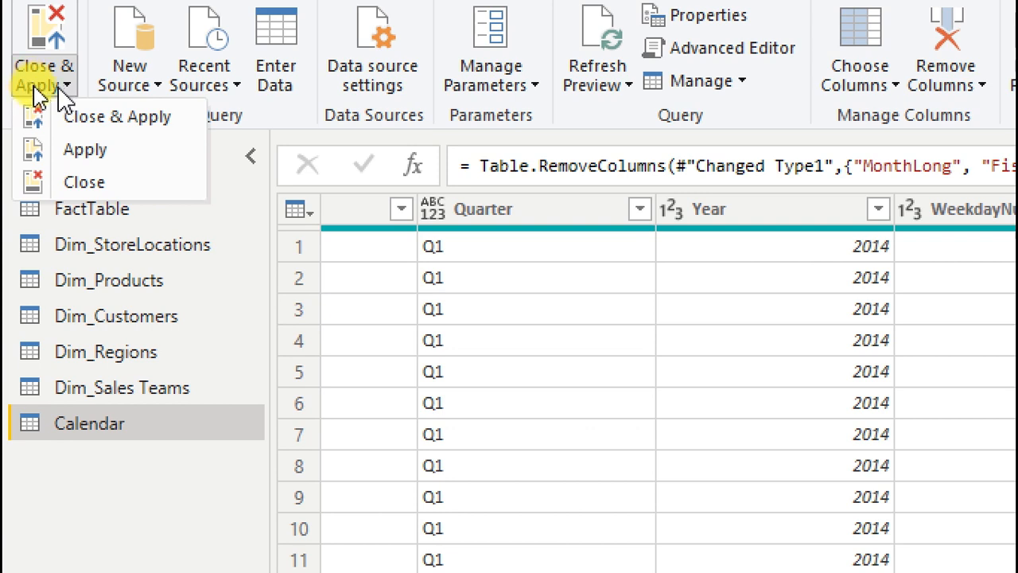
{"action": "left_click", "coordinate": [64, 113]}
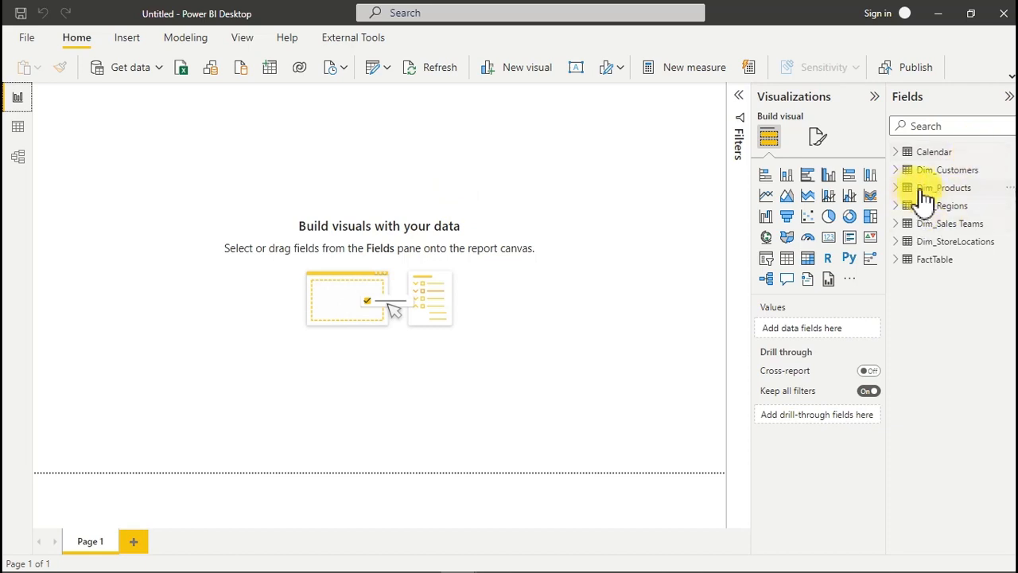
Step: View the loaded tables' data, collapse the Dim_Regions and Dim_Products field lists, and examine the ID columns of FactTable
{"action": "left_click", "coordinate": [23, 130]}
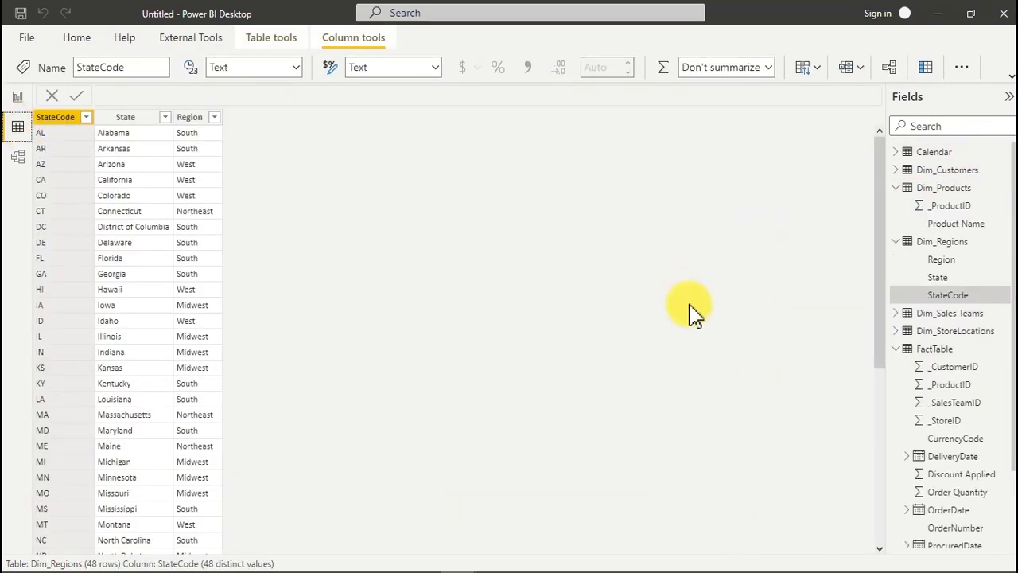
{"action": "left_click", "coordinate": [898, 242]}
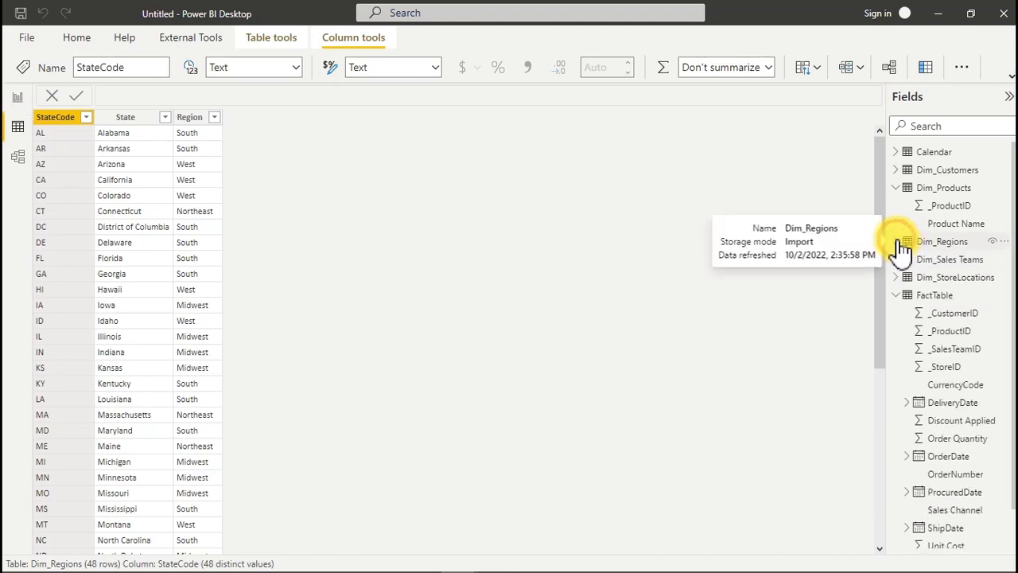
{"action": "left_click", "coordinate": [900, 190]}
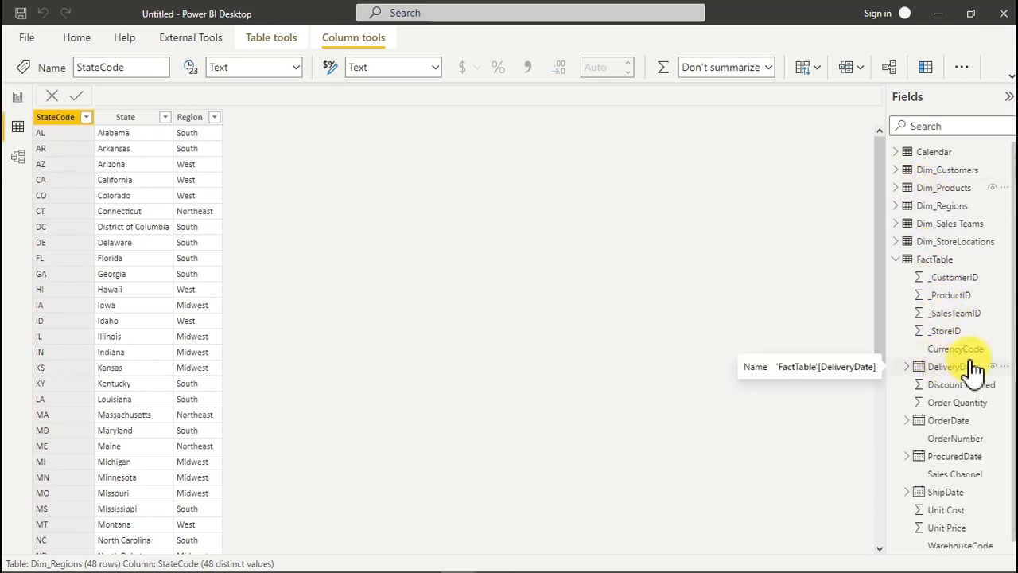
{"action": "left_click", "coordinate": [941, 280]}
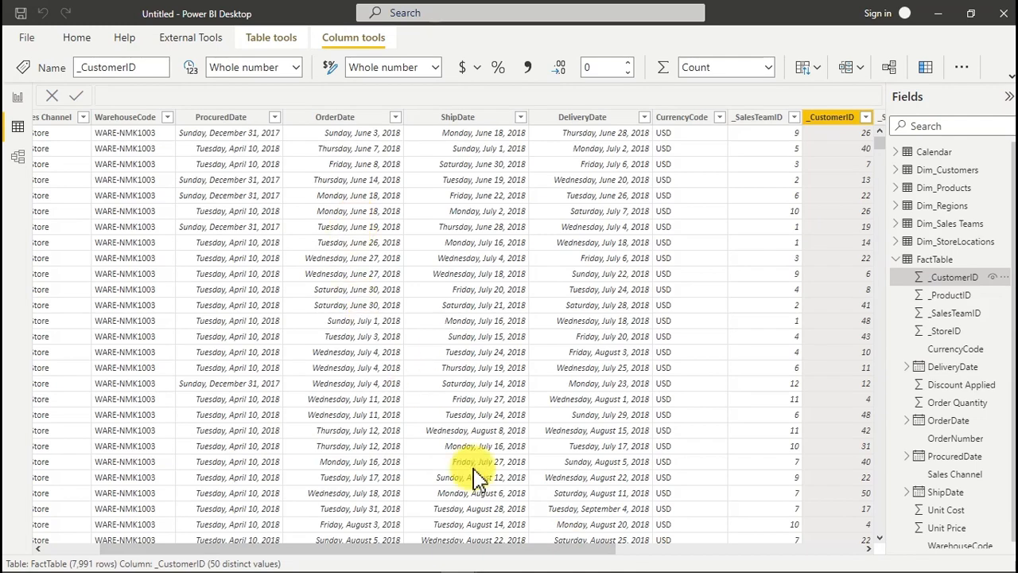
{"action": "left_click_drag", "start_coordinate": [479, 551], "coordinate": [740, 533]}
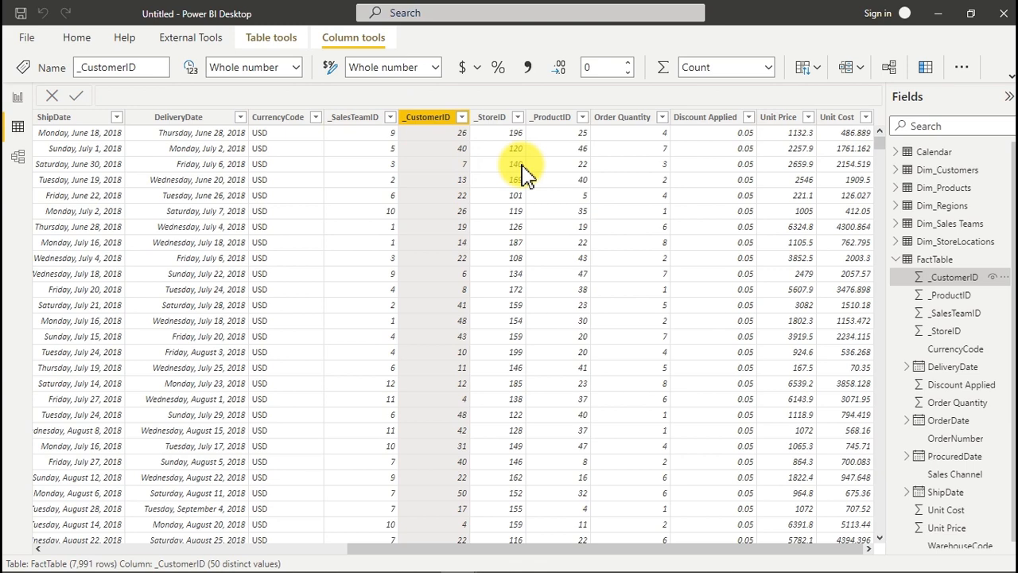
Step: Compare the _ProductID column in Dim_Products with the one in FactTable, and check the Product Name column
{"action": "left_click", "coordinate": [959, 190]}
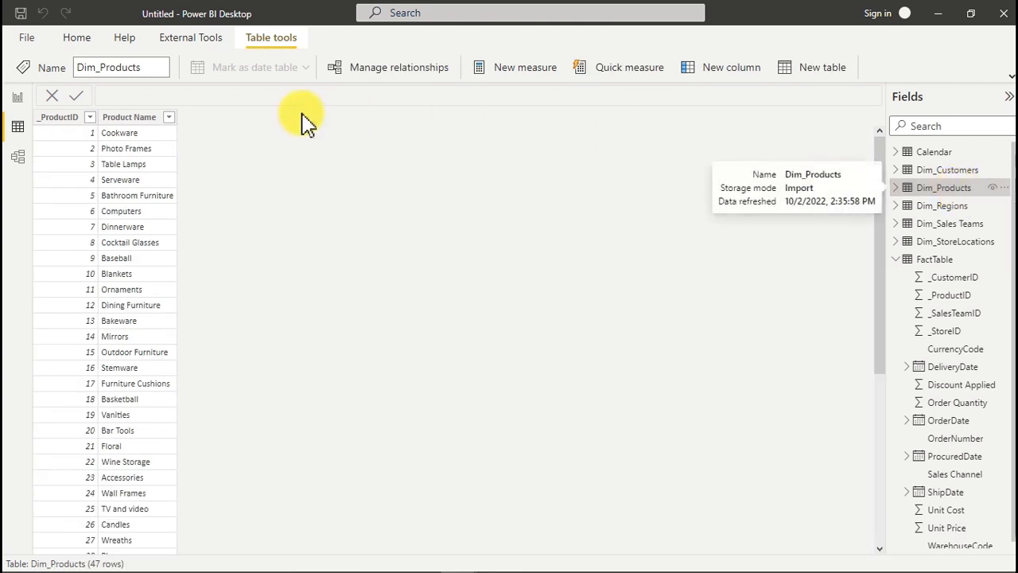
{"action": "left_click", "coordinate": [70, 120]}
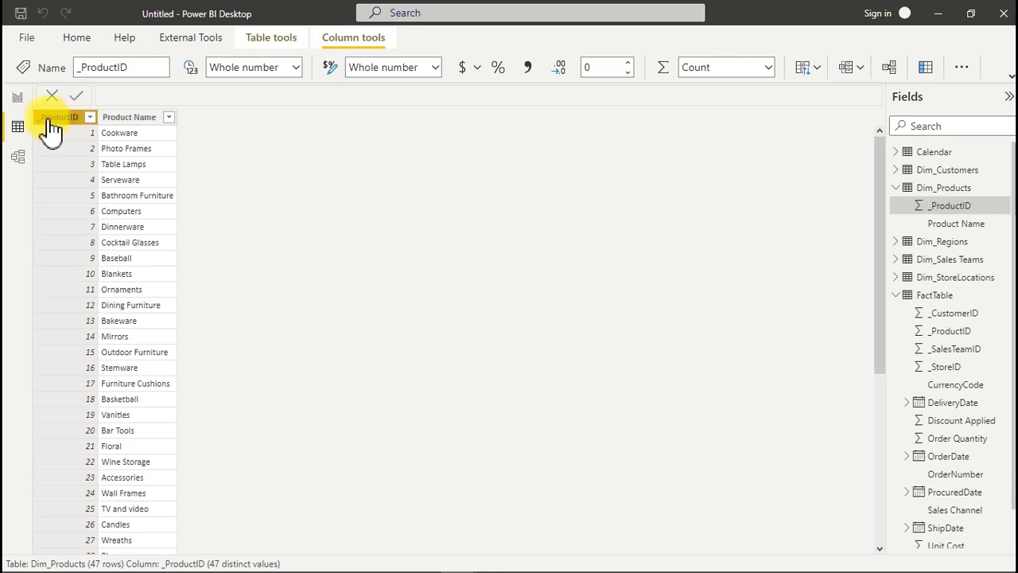
{"action": "left_click", "coordinate": [955, 333]}
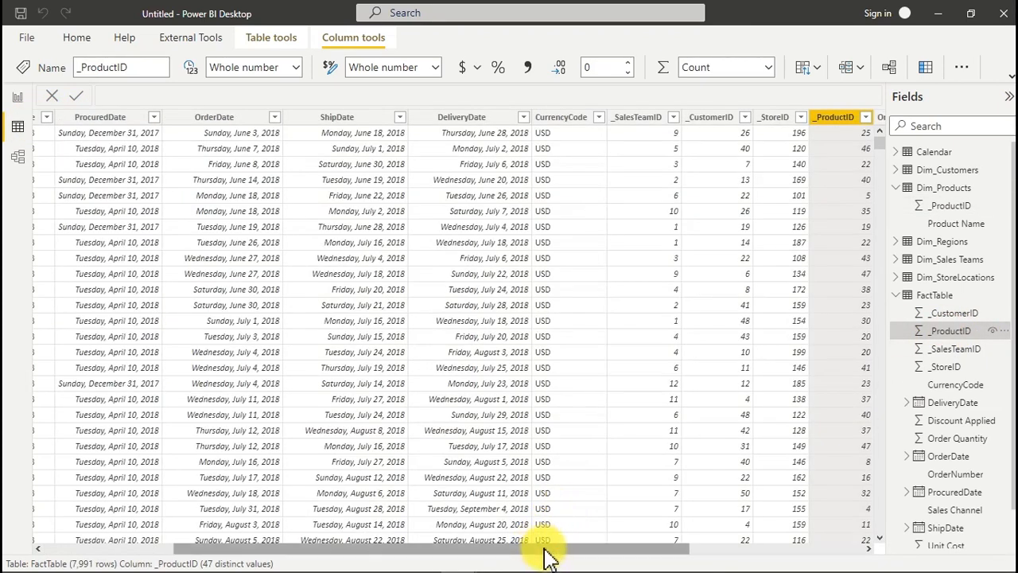
{"action": "left_click_drag", "start_coordinate": [545, 550], "coordinate": [766, 549]}
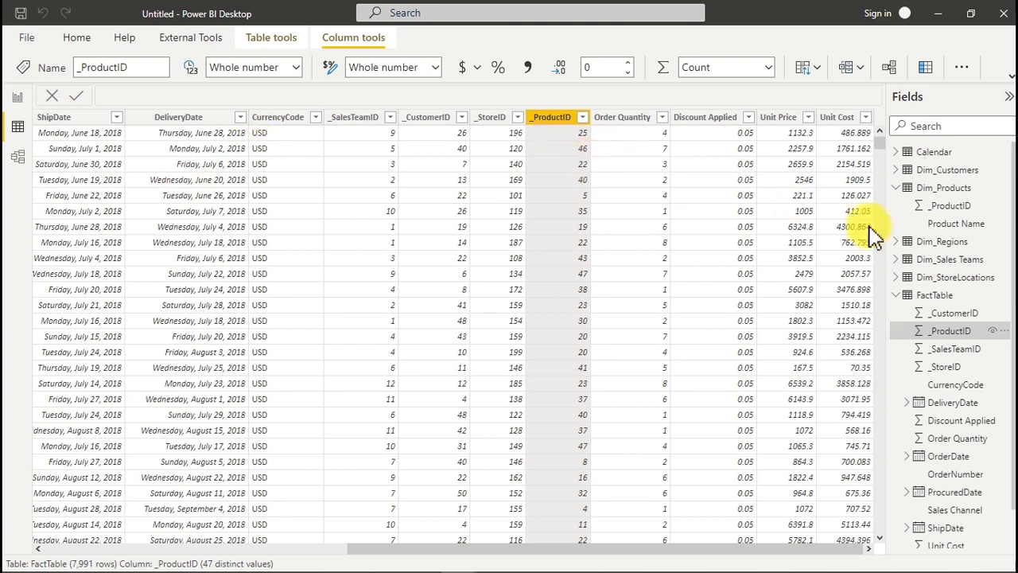
{"action": "left_click", "coordinate": [960, 226]}
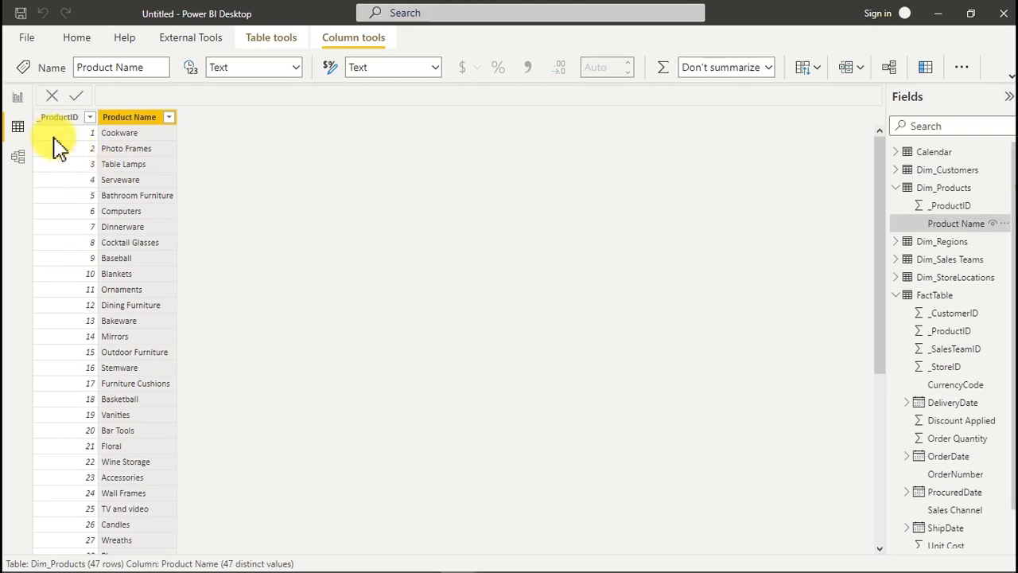
Step: Show the model diagram of the untitled report, and switch to the Regional sales dashboard file to view its model for reference
{"action": "left_click", "coordinate": [20, 99]}
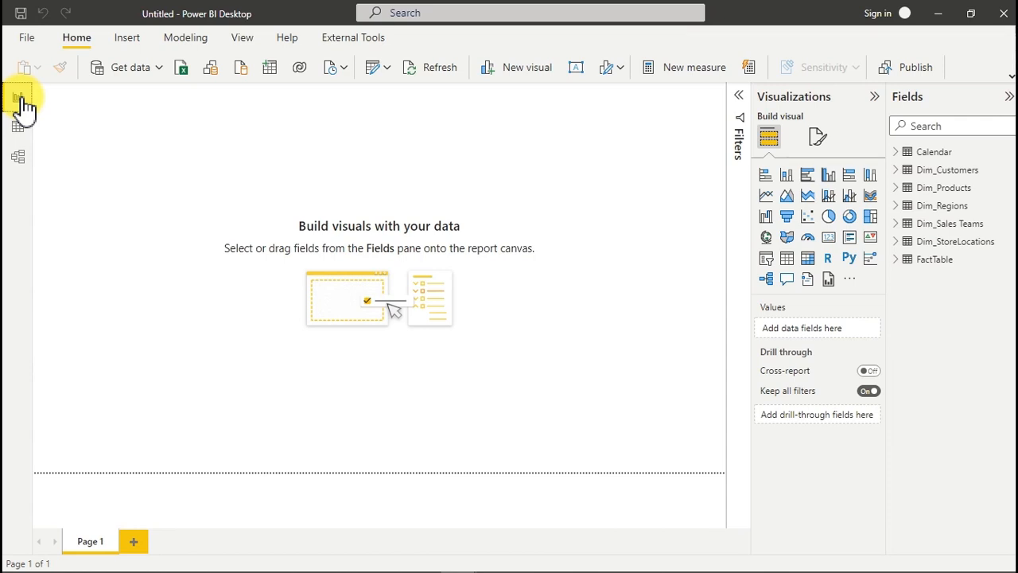
{"action": "left_click", "coordinate": [17, 158]}
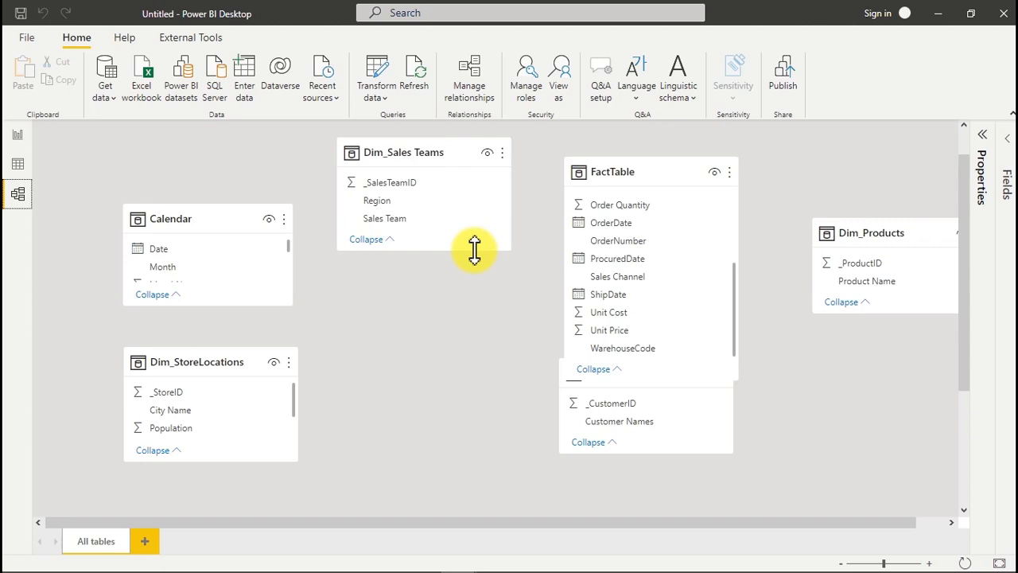
{"action": "mouse_move", "coordinate": [465, 561]}
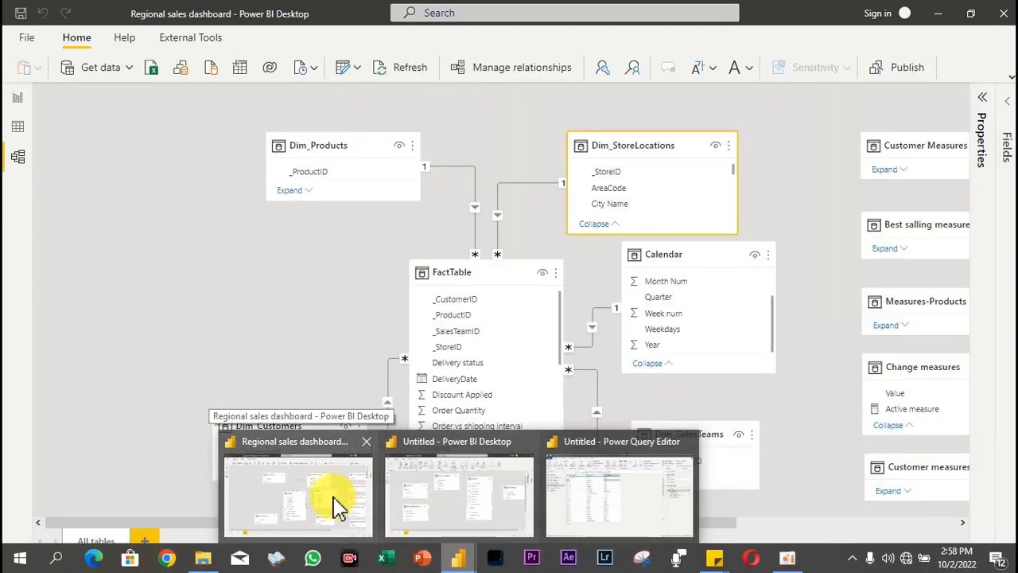
{"action": "left_click", "coordinate": [338, 505]}
{"action": "left_click", "coordinate": [349, 369]}
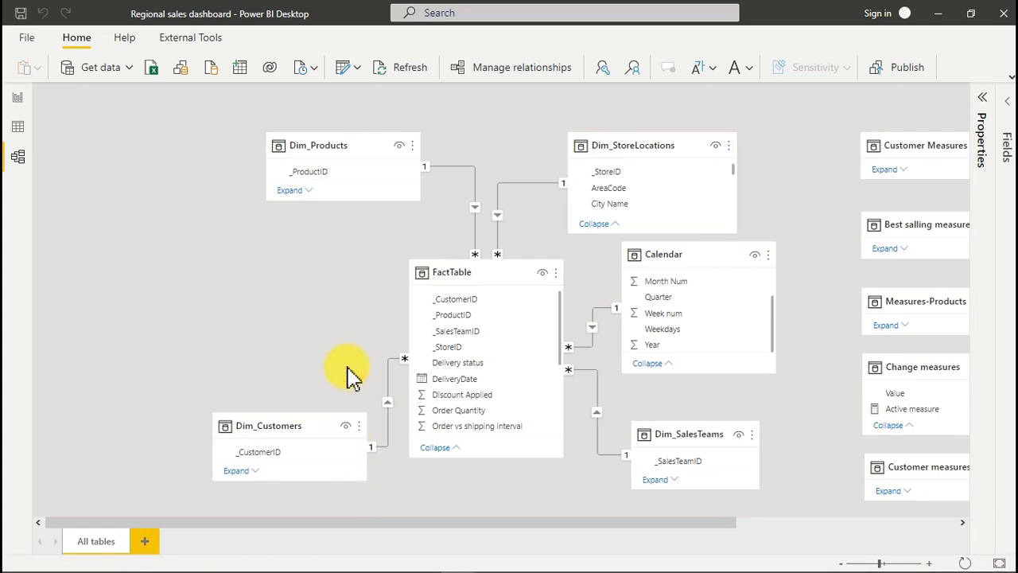
Step: In the reference model, collapse the Calendar and Dim_StoreLocations tables and move Dim_SalesTeams and Calendar to tidy the layout around FactTable
{"action": "left_click", "coordinate": [666, 364]}
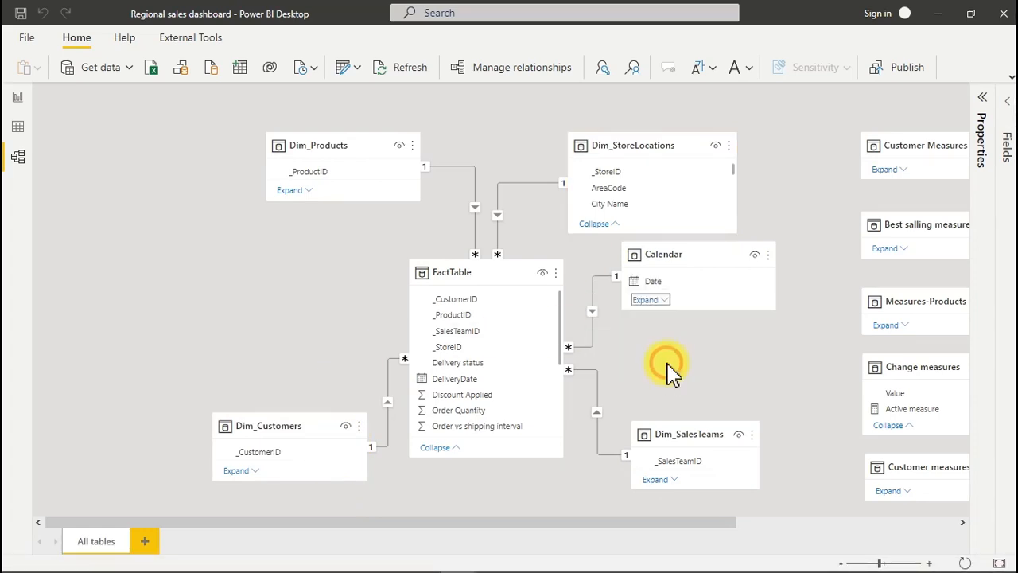
{"action": "left_click", "coordinate": [601, 224]}
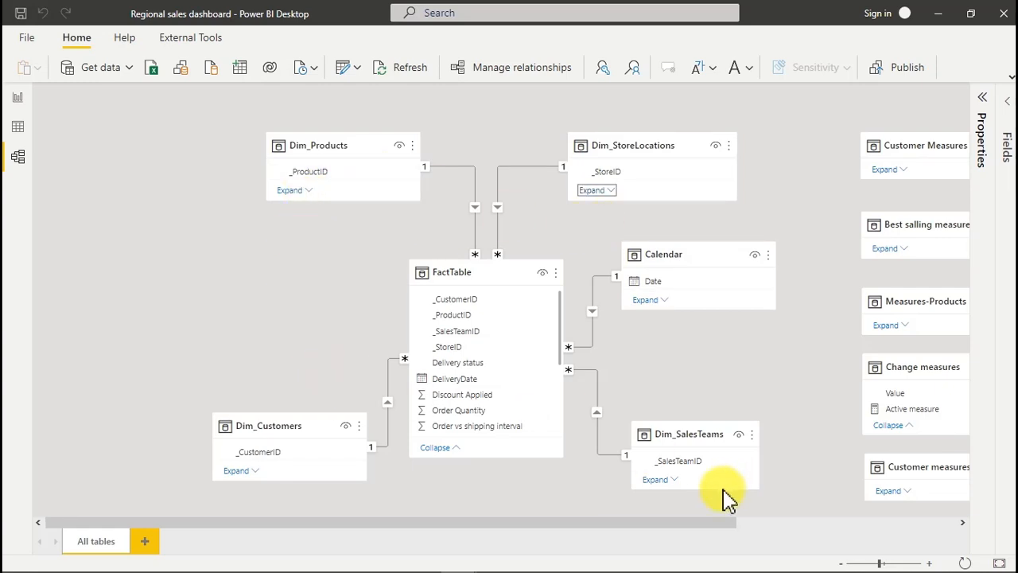
{"action": "left_click_drag", "start_coordinate": [704, 428], "coordinate": [702, 389]}
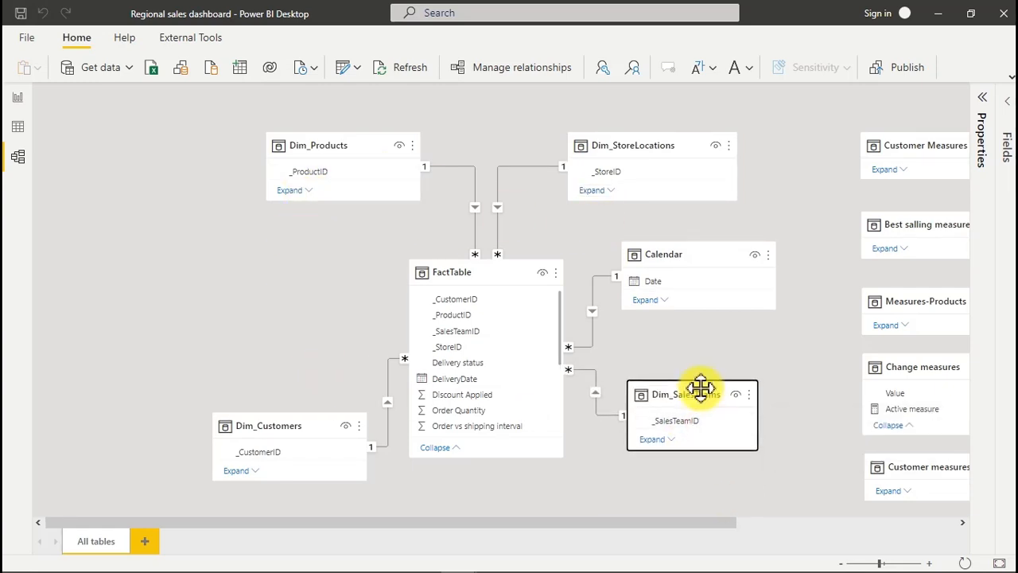
{"action": "left_click_drag", "start_coordinate": [705, 249], "coordinate": [676, 269]}
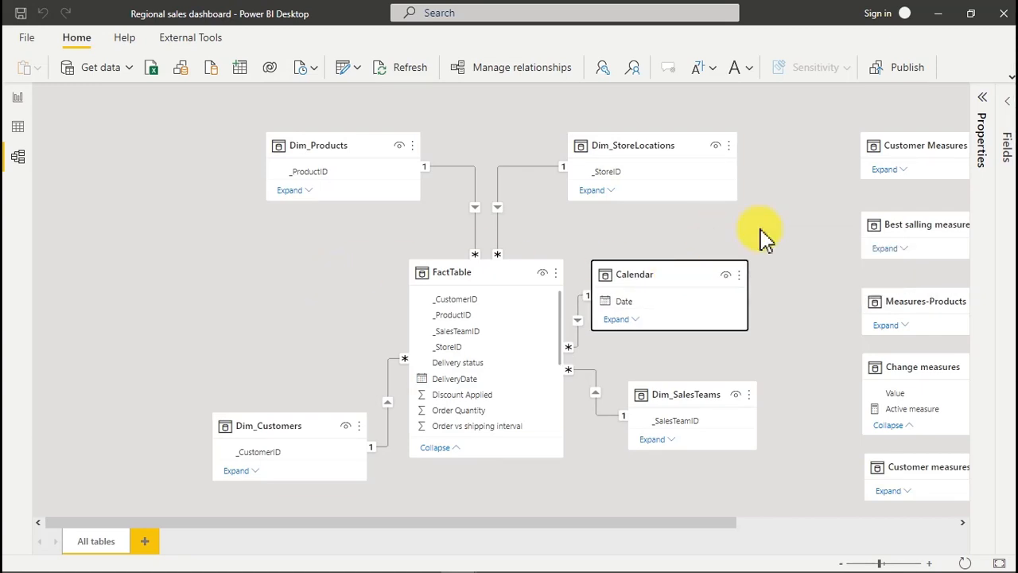
Step: Examine the measure tables and relationships in the reference model, and view the finished Time range analysis report page
{"action": "left_click_drag", "start_coordinate": [712, 525], "coordinate": [857, 526]}
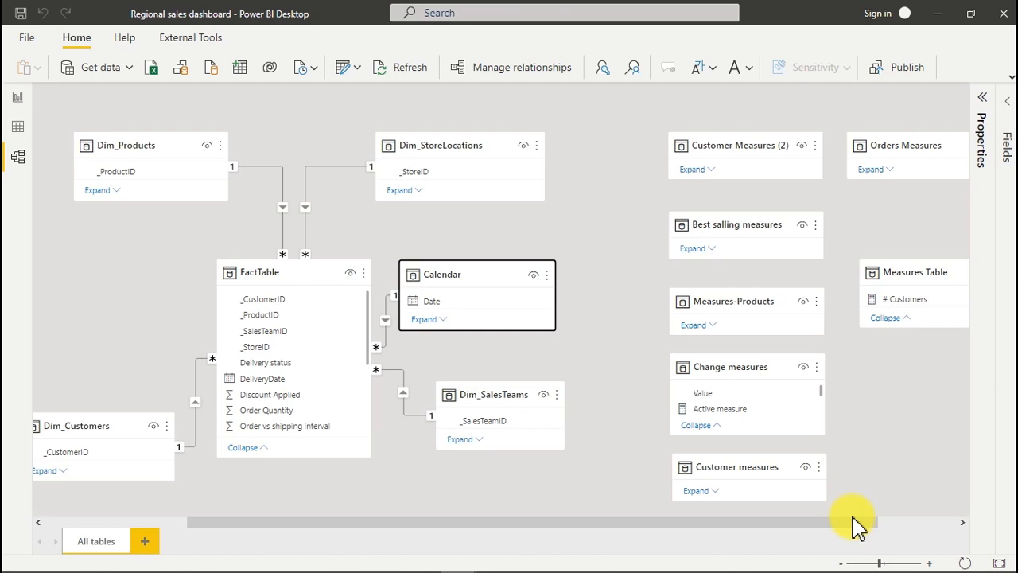
{"action": "left_click_drag", "start_coordinate": [859, 525], "coordinate": [639, 541]}
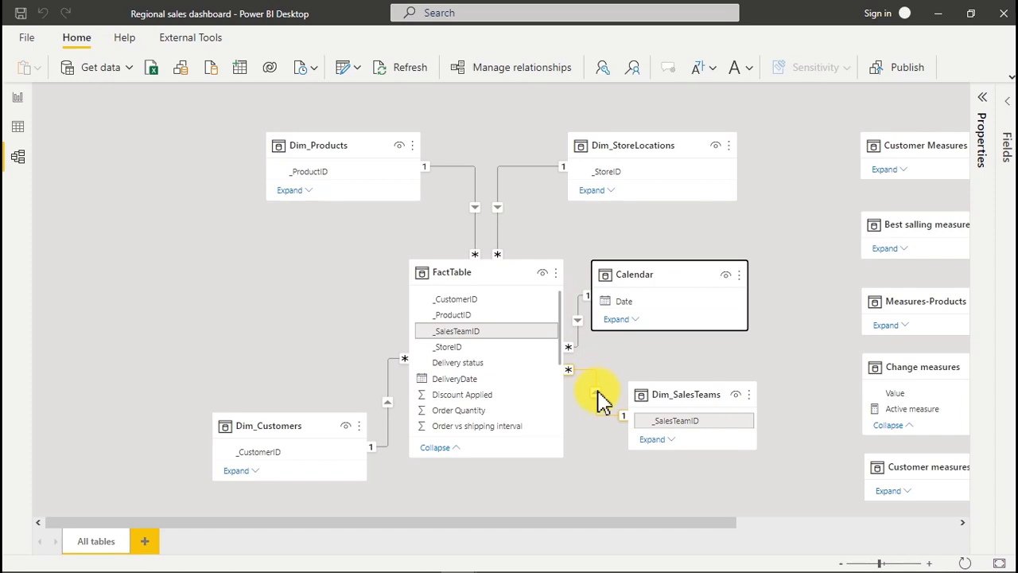
{"action": "left_click", "coordinate": [18, 100]}
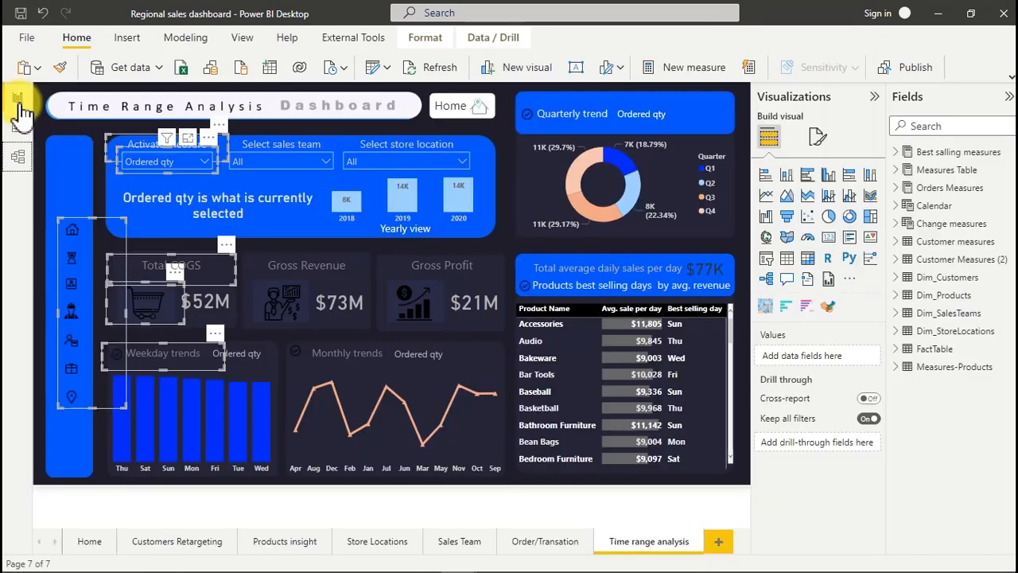
Step: Switch back to the untitled report's model, move FactTable between the dimension tables, and shift Dim_Sales Teams and Dim_Products closer to it
{"action": "mouse_move", "coordinate": [460, 561]}
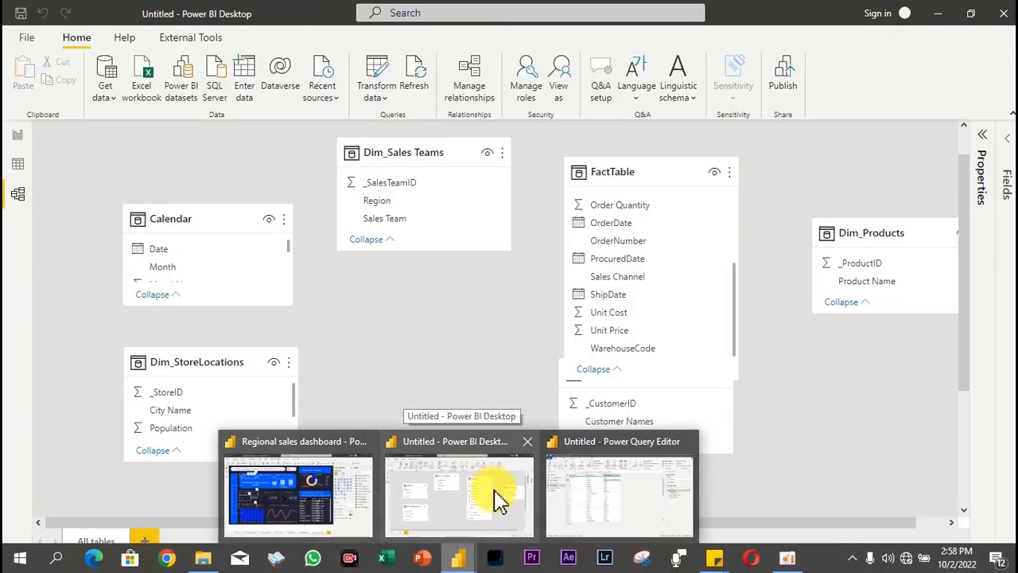
{"action": "left_click", "coordinate": [497, 495]}
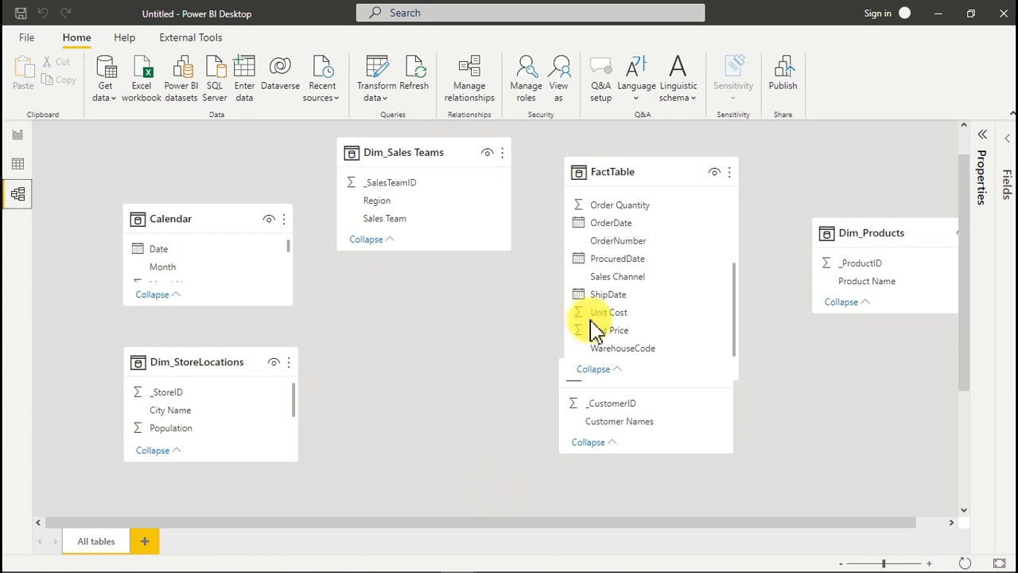
{"action": "left_click_drag", "start_coordinate": [650, 179], "coordinate": [432, 273]}
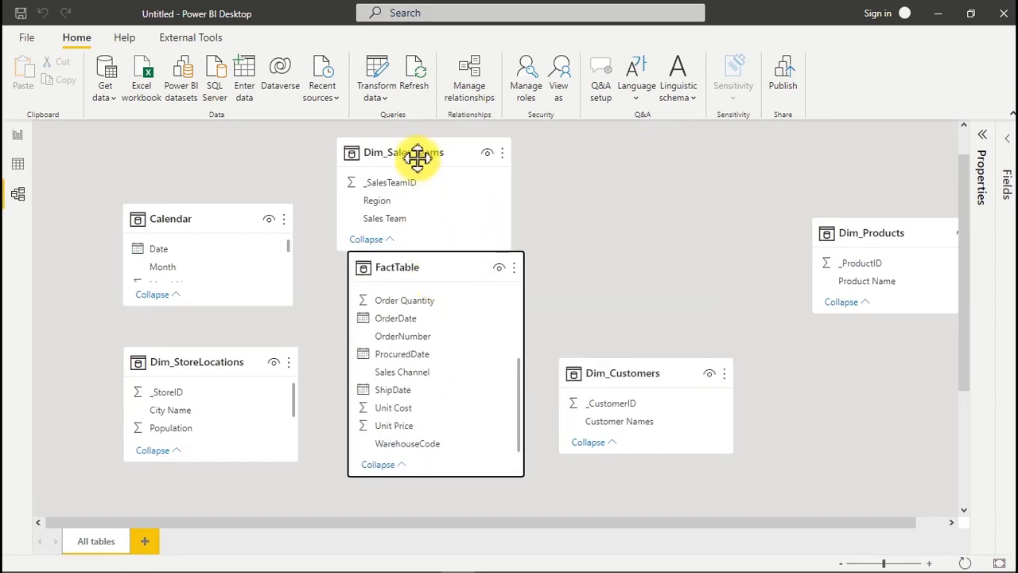
{"action": "left_click_drag", "start_coordinate": [416, 151], "coordinate": [621, 180]}
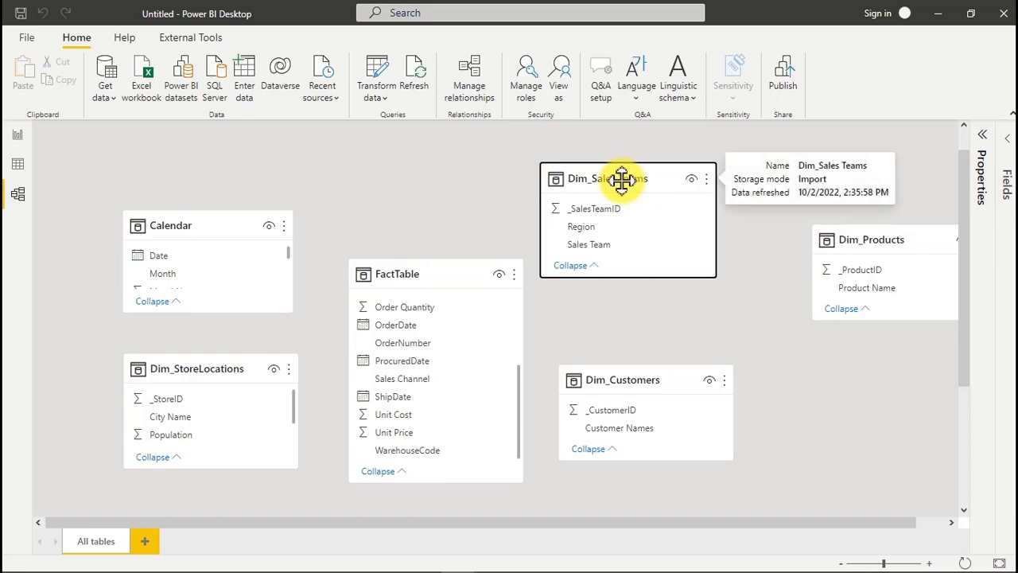
{"action": "left_click_drag", "start_coordinate": [864, 235], "coordinate": [743, 276]}
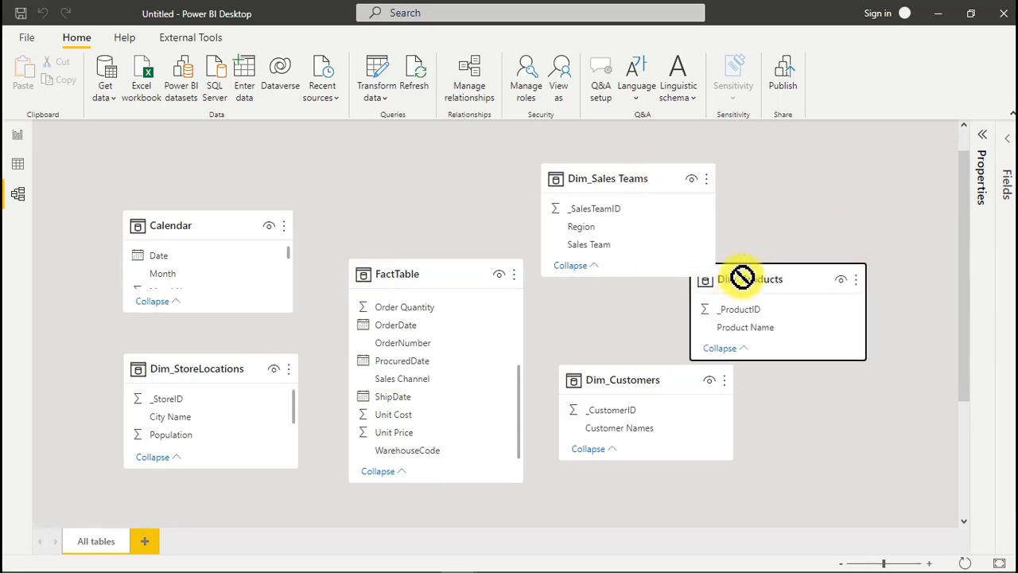
Step: Space Calendar and Dim_StoreLocations apart on one side of FactTable, and stack Dim_Sales Teams, Dim_Products and Dim_Customers on the other side
{"action": "left_click_drag", "start_coordinate": [211, 221], "coordinate": [216, 148]}
{"action": "left_click_drag", "start_coordinate": [223, 364], "coordinate": [228, 386]}
{"action": "left_click", "coordinate": [624, 166]}
{"action": "left_click_drag", "start_coordinate": [636, 183], "coordinate": [653, 162]}
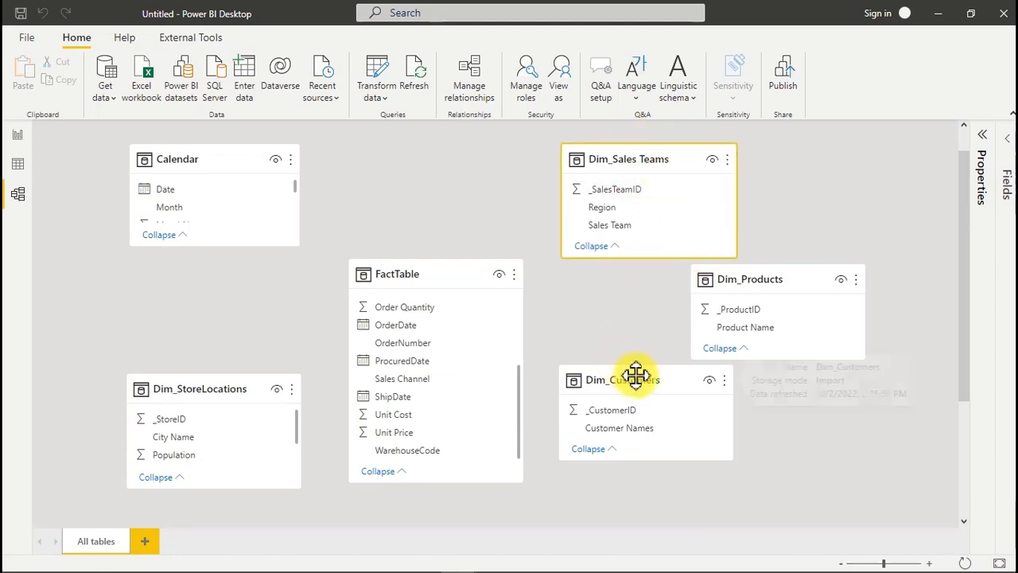
{"action": "left_click_drag", "start_coordinate": [636, 376], "coordinate": [658, 431]}
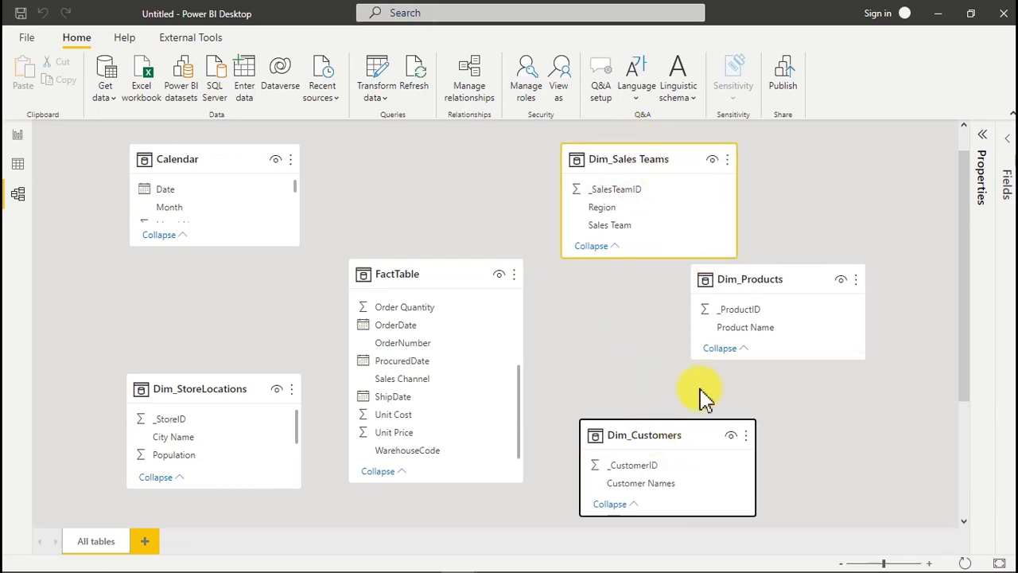
{"action": "left_click_drag", "start_coordinate": [786, 276], "coordinate": [673, 305]}
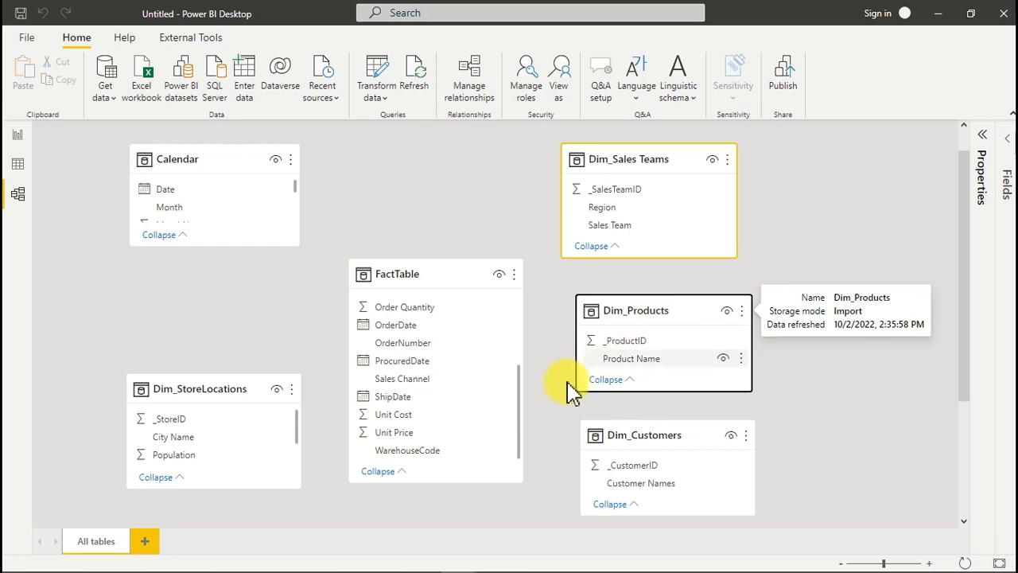
Step: Relate _SalesTeamID in FactTable to _SalesTeamID in Dim_Sales Teams, and move Dim_Regions away from the other tables
{"action": "left_click_drag", "start_coordinate": [519, 414], "coordinate": [525, 326]}
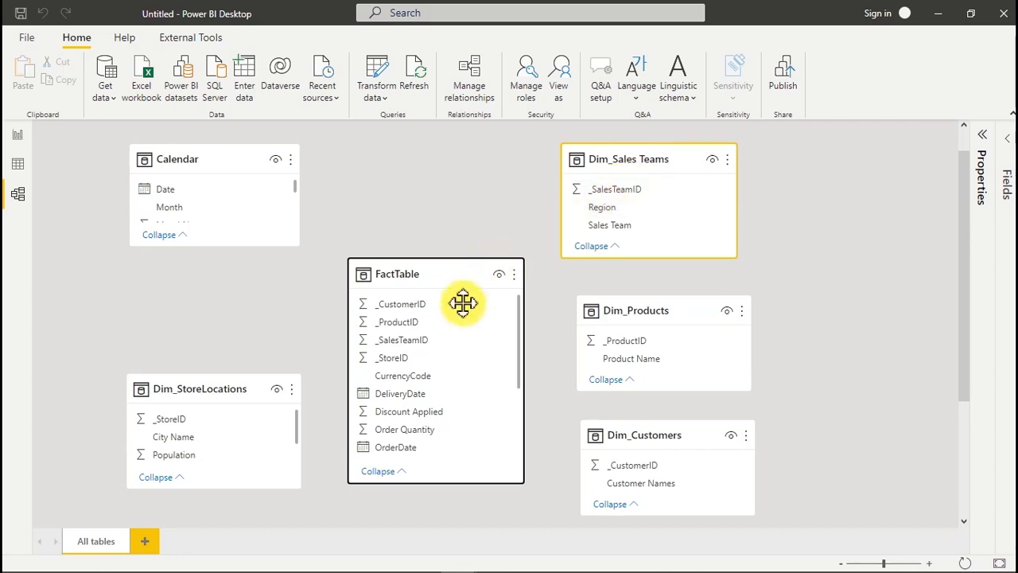
{"action": "left_click", "coordinate": [403, 344]}
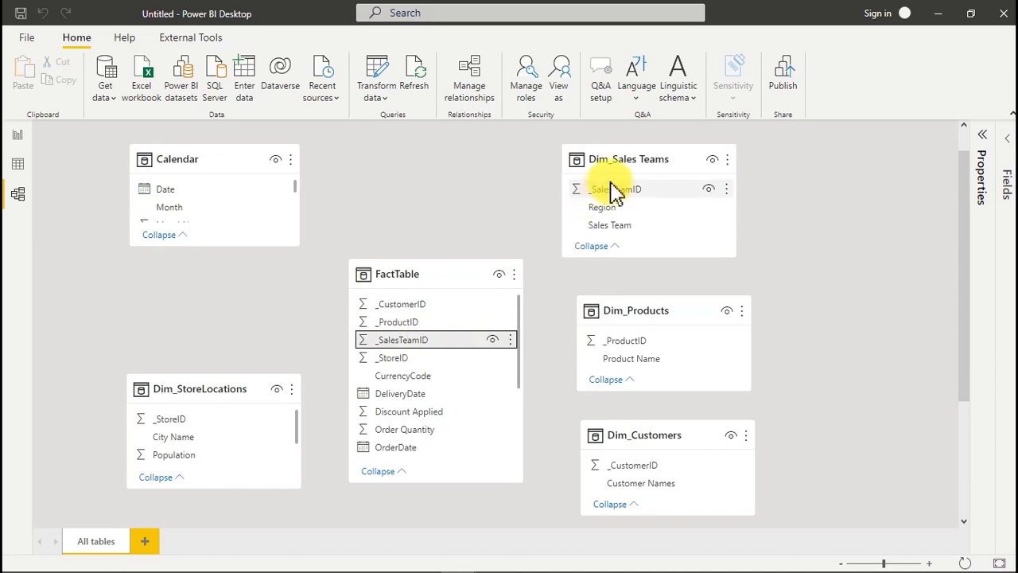
{"action": "left_click_drag", "start_coordinate": [428, 347], "coordinate": [640, 198]}
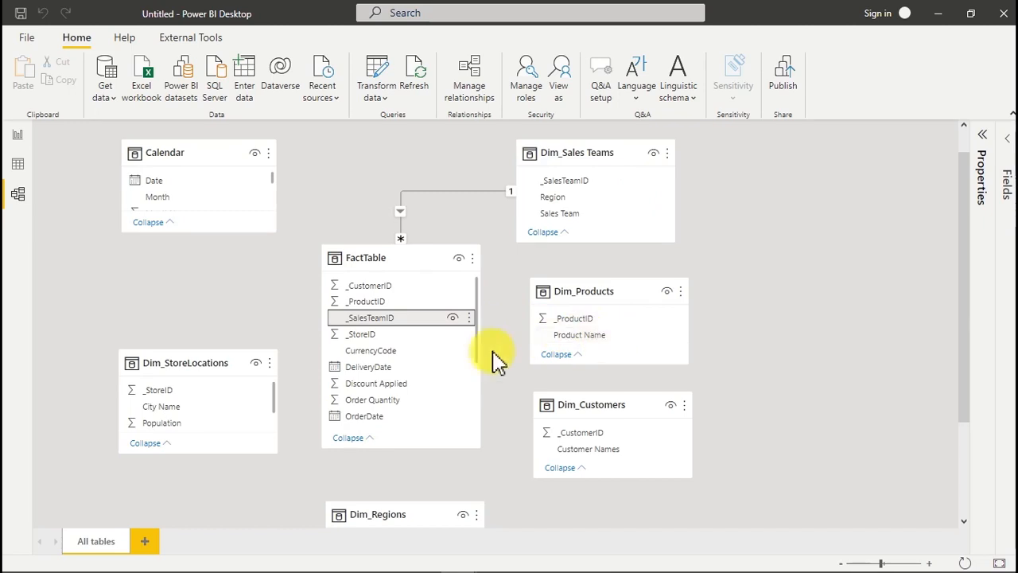
{"action": "left_click_drag", "start_coordinate": [399, 513], "coordinate": [851, 534]}
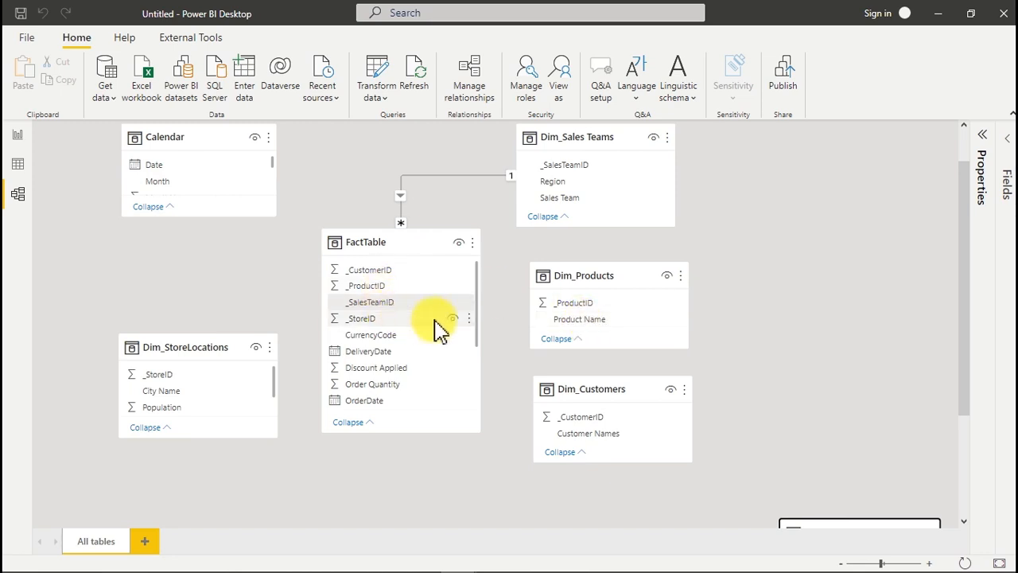
Step: Relate _ProductID in Dim_Products to FactTable, and edit the relationship to use FactTable's _ProductID column
{"action": "left_click_drag", "start_coordinate": [589, 305], "coordinate": [589, 305]}
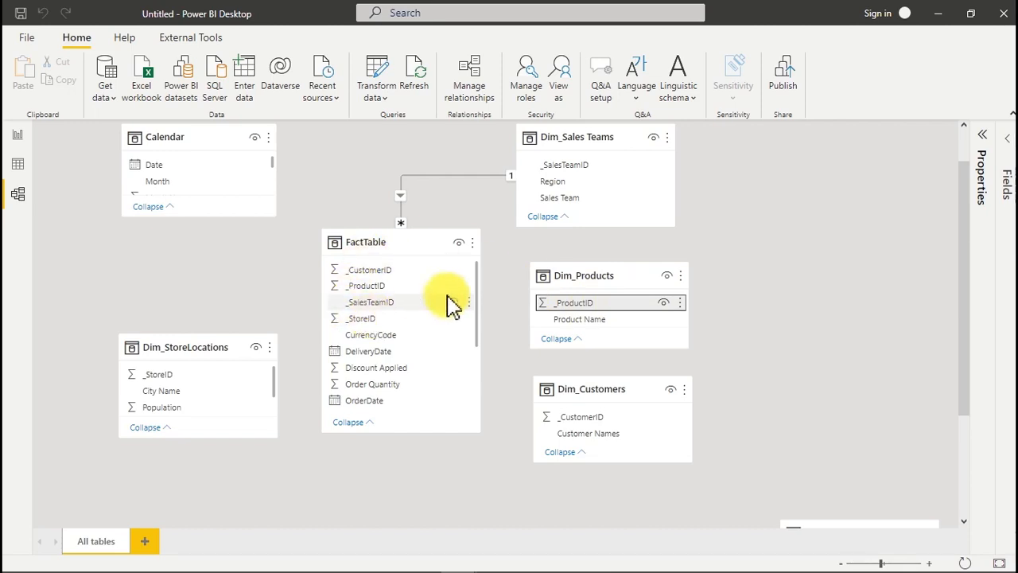
{"action": "left_click_drag", "start_coordinate": [583, 313], "coordinate": [384, 272]}
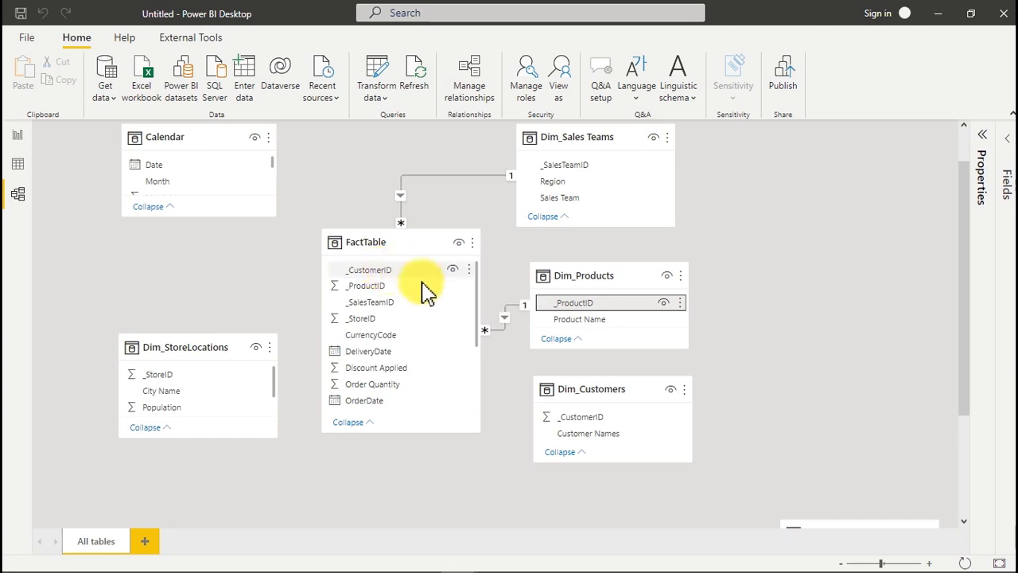
{"action": "right_click", "coordinate": [505, 317]}
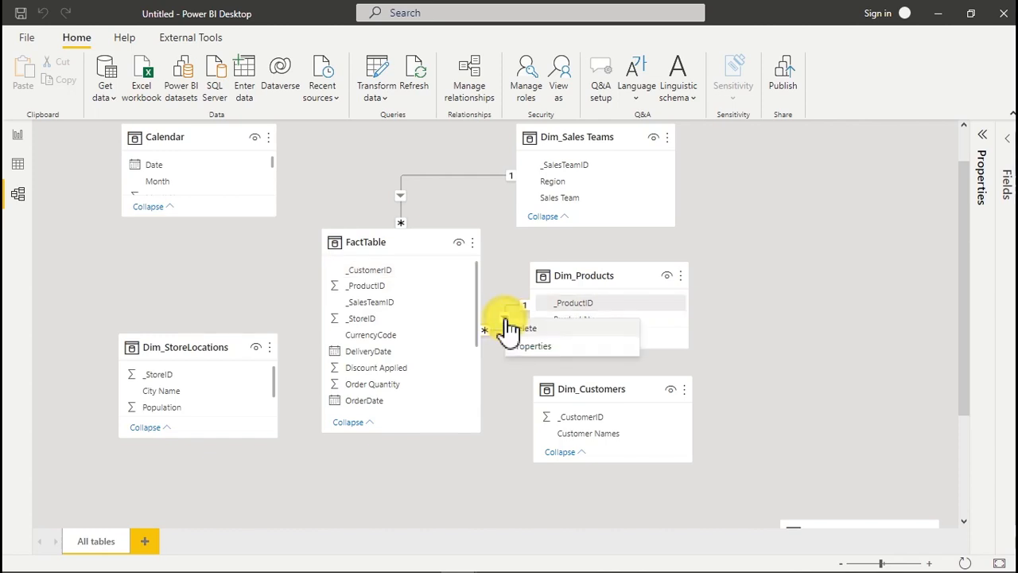
{"action": "left_click", "coordinate": [525, 348]}
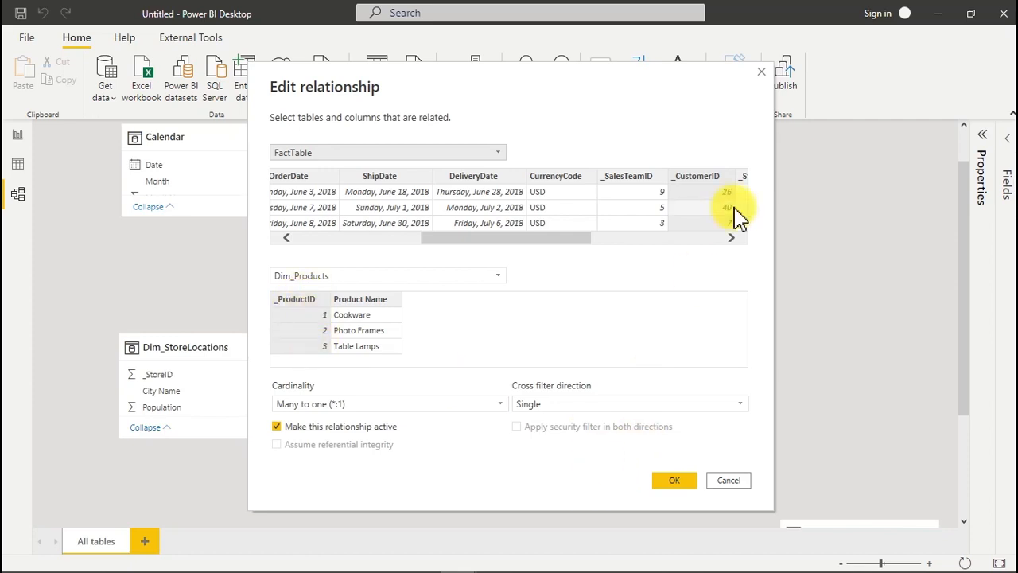
{"action": "left_click_drag", "start_coordinate": [560, 247], "coordinate": [619, 249]}
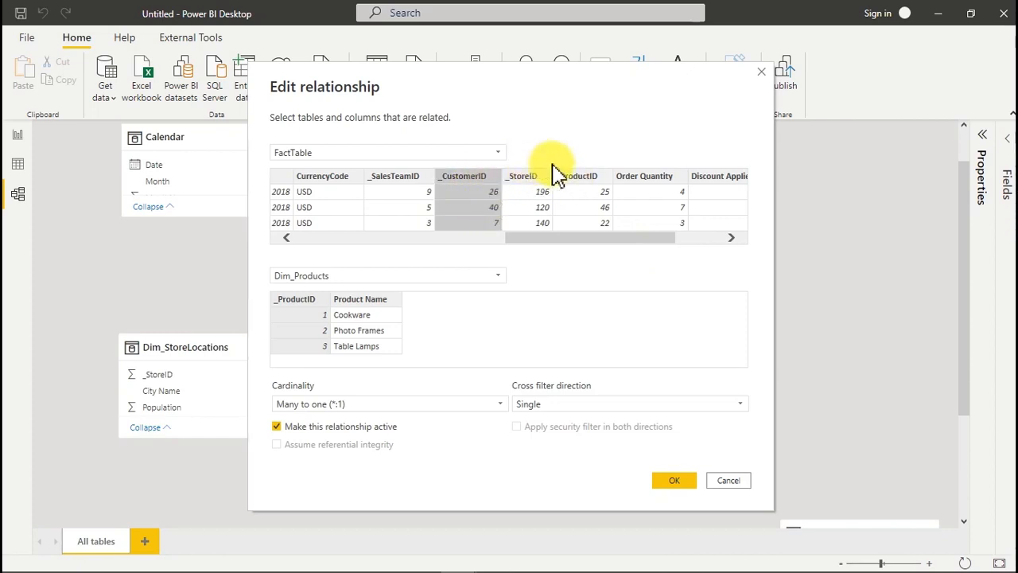
{"action": "left_click", "coordinate": [578, 177]}
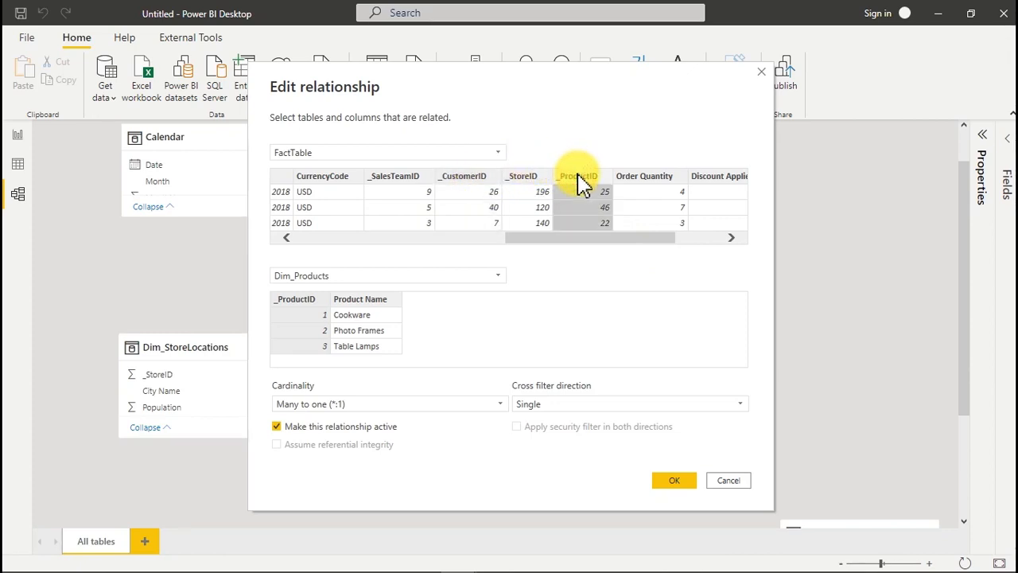
{"action": "left_click", "coordinate": [669, 482]}
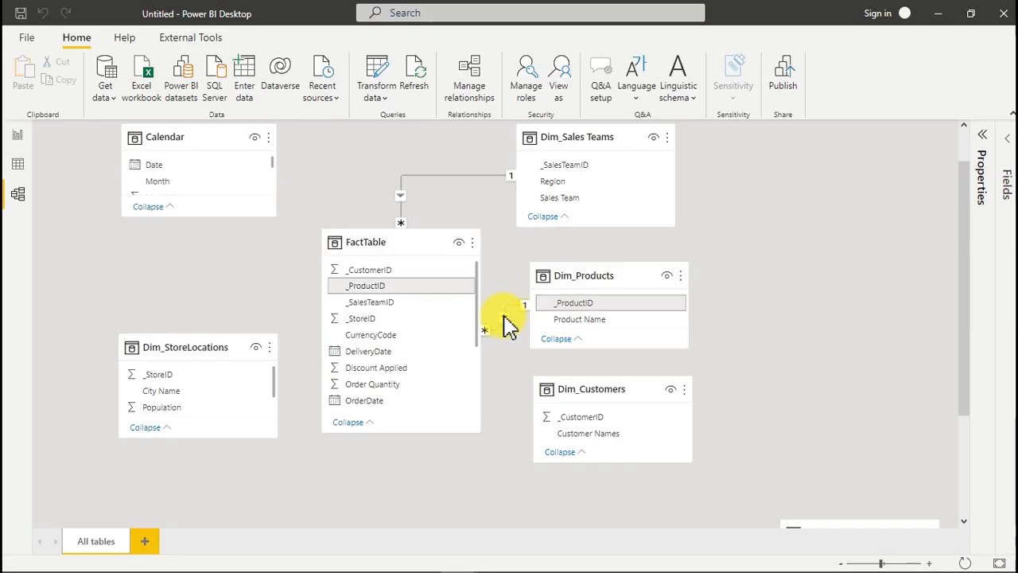
Step: Relate FactTable to Dim_Customers through _CustomerID and to Dim_StoreLocations through _StoreID
{"action": "left_click", "coordinate": [378, 271]}
{"action": "left_click_drag", "start_coordinate": [378, 271], "coordinate": [590, 423]}
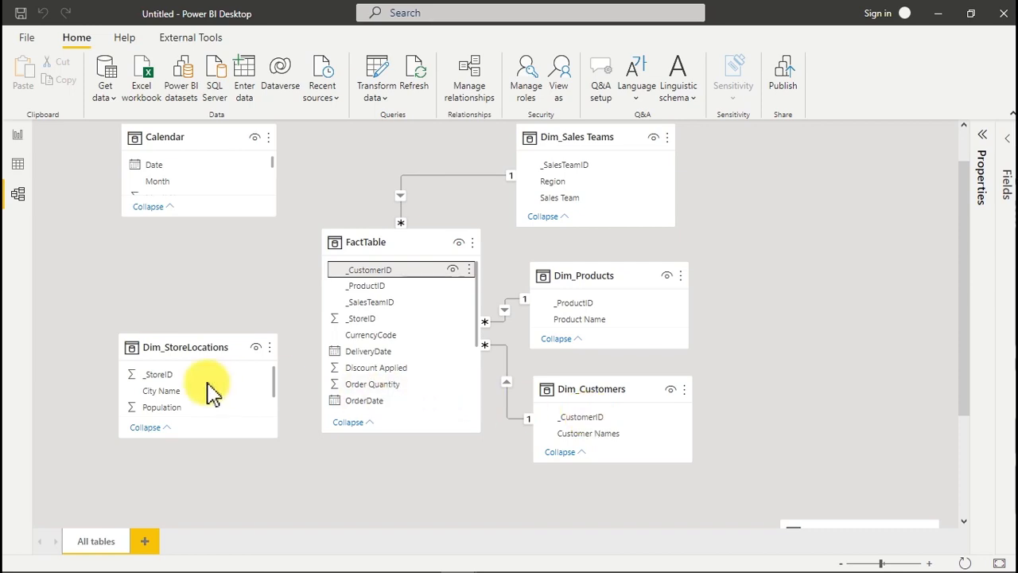
{"action": "left_click", "coordinate": [169, 377]}
{"action": "left_click_drag", "start_coordinate": [169, 378], "coordinate": [376, 330]}
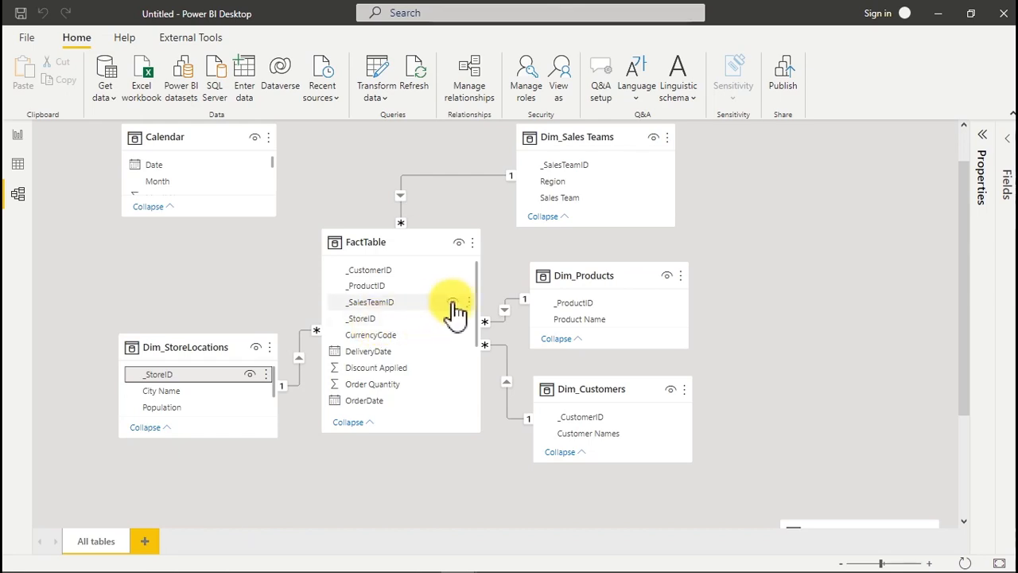
Step: Enlarge the Calendar table to show more fields, and relate its Date column to OrderDate in FactTable
{"action": "left_click_drag", "start_coordinate": [476, 289], "coordinate": [475, 327]}
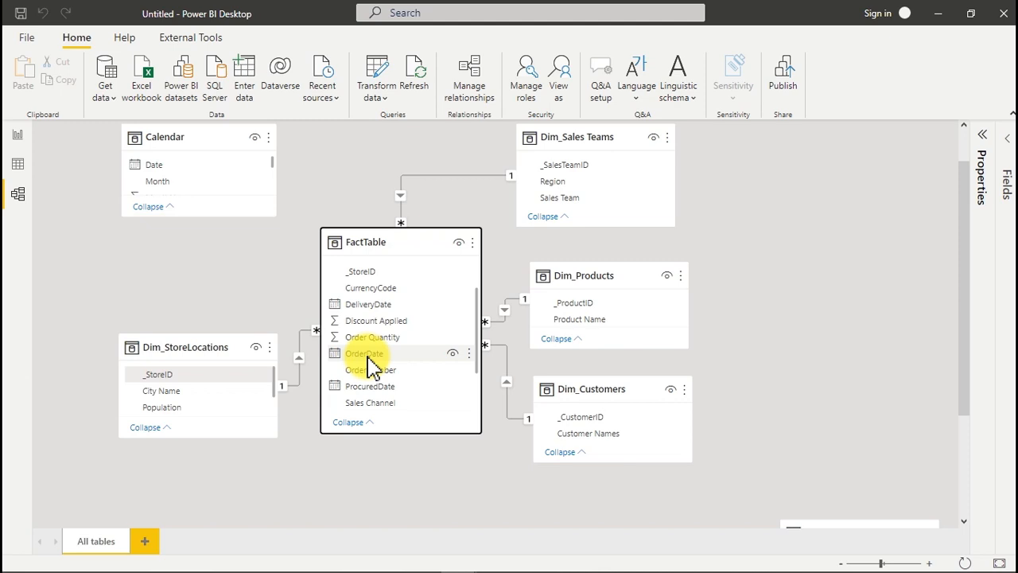
{"action": "left_click", "coordinate": [360, 364]}
{"action": "mouse_move", "coordinate": [360, 365]}
{"action": "left_mouse_down"}
{"action": "mouse_move", "coordinate": [179, 205]}
{"action": "mouse_move", "coordinate": [168, 171]}
{"action": "mouse_move", "coordinate": [362, 307]}
{"action": "mouse_move", "coordinate": [371, 358]}
{"action": "left_mouse_up"}
{"action": "left_click_drag", "start_coordinate": [276, 193], "coordinate": [232, 191]}
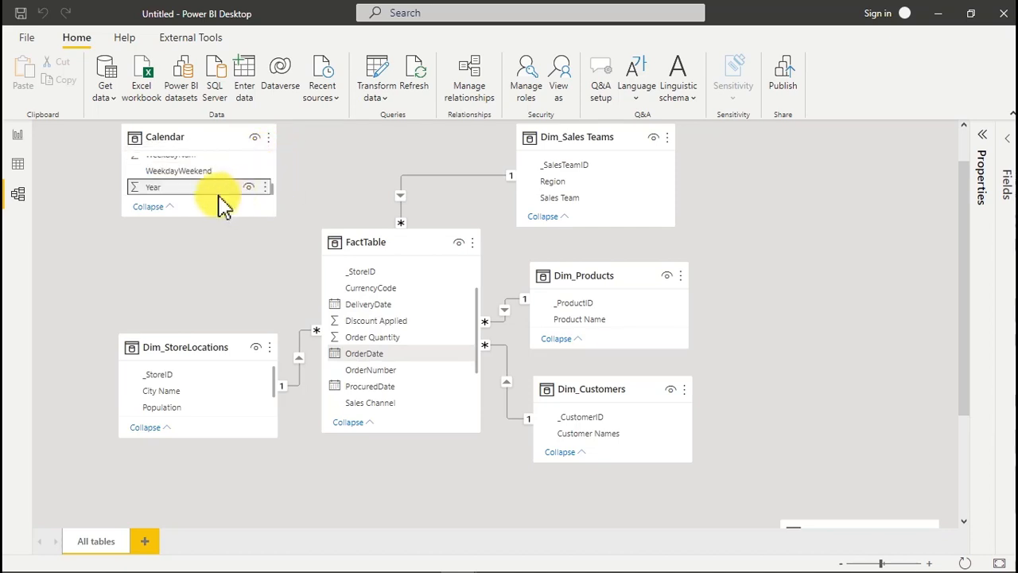
{"action": "left_click", "coordinate": [163, 210]}
{"action": "scroll", "coordinate": [163, 211], "scroll_direction": "up", "scroll_amount": 5}
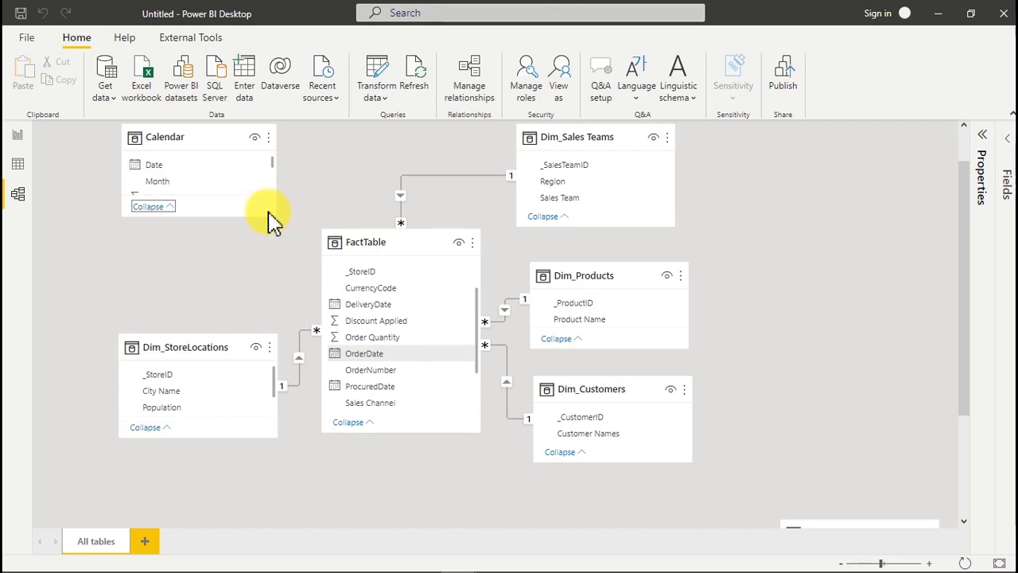
{"action": "left_click_drag", "start_coordinate": [273, 217], "coordinate": [275, 287]}
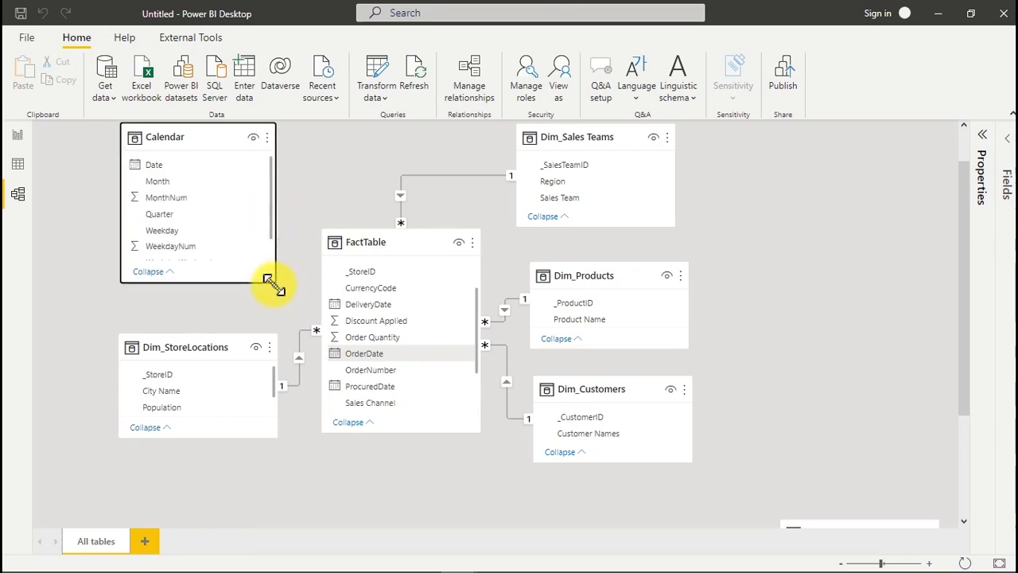
{"action": "left_click", "coordinate": [163, 166]}
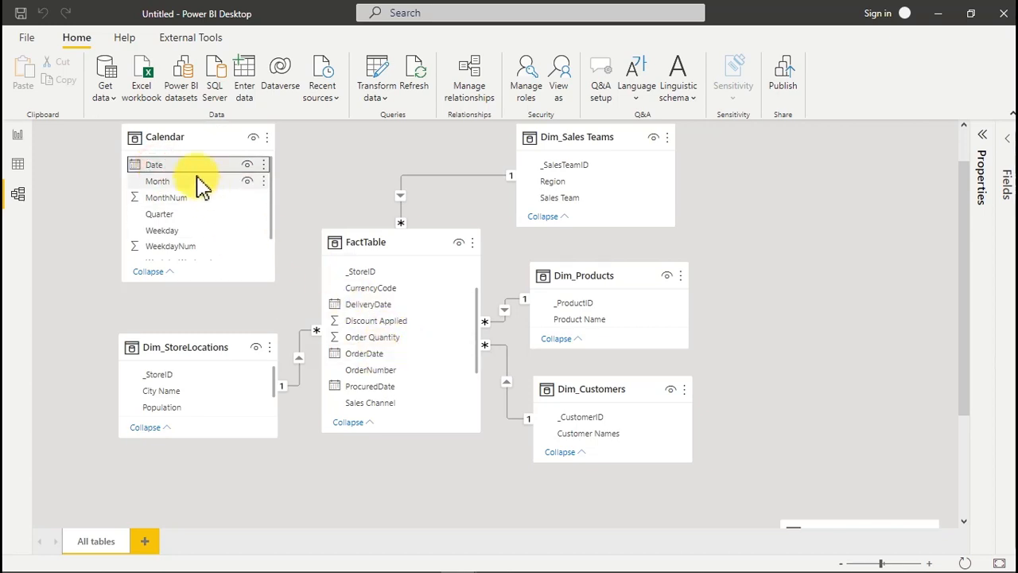
{"action": "left_click_drag", "start_coordinate": [192, 177], "coordinate": [387, 364]}
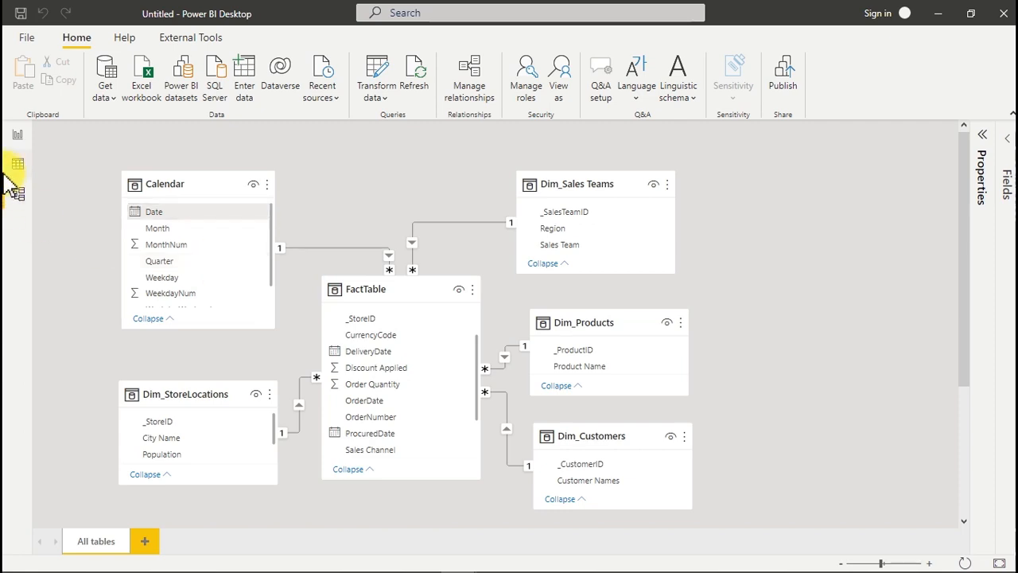
Step: Show the blank report page and add a table visual listing the Month field from Calendar
{"action": "left_click", "coordinate": [17, 133]}
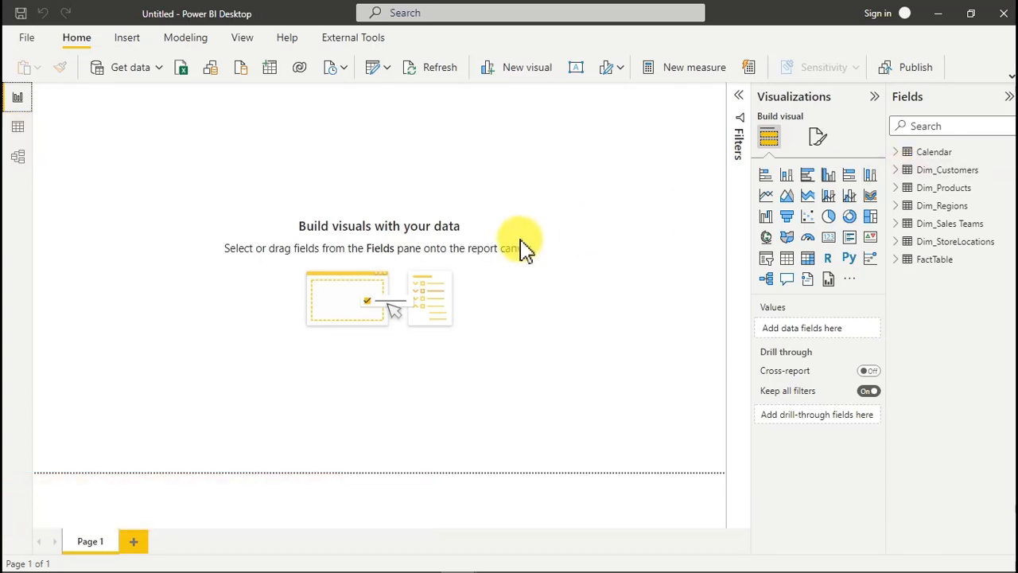
{"action": "left_click", "coordinate": [901, 153]}
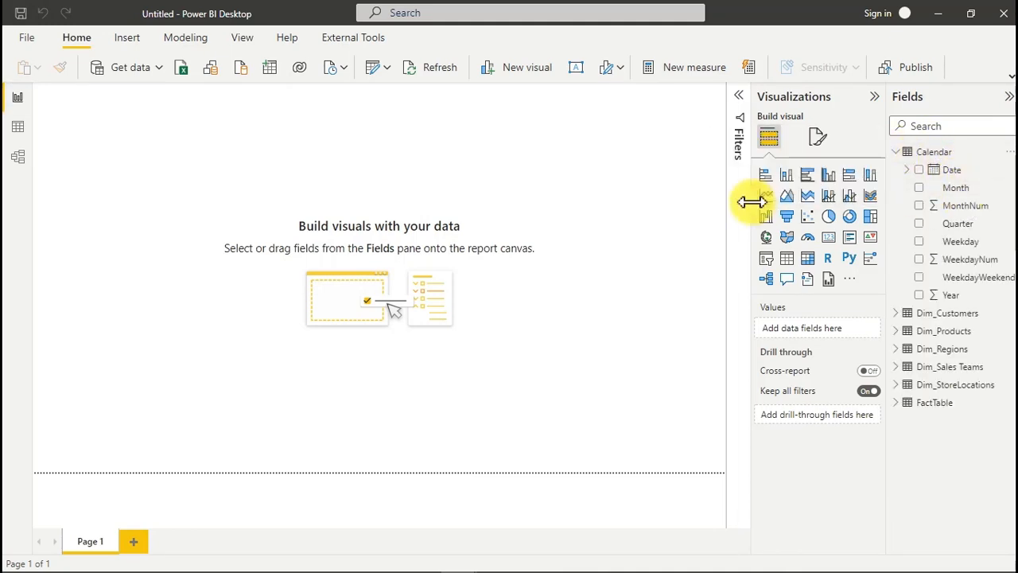
{"action": "left_click", "coordinate": [790, 175]}
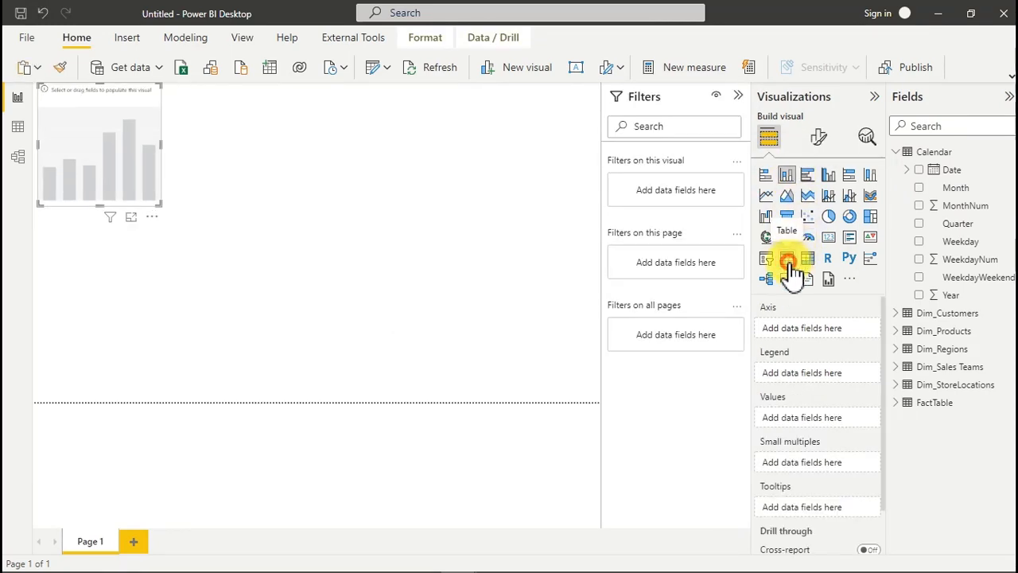
{"action": "left_click", "coordinate": [788, 260]}
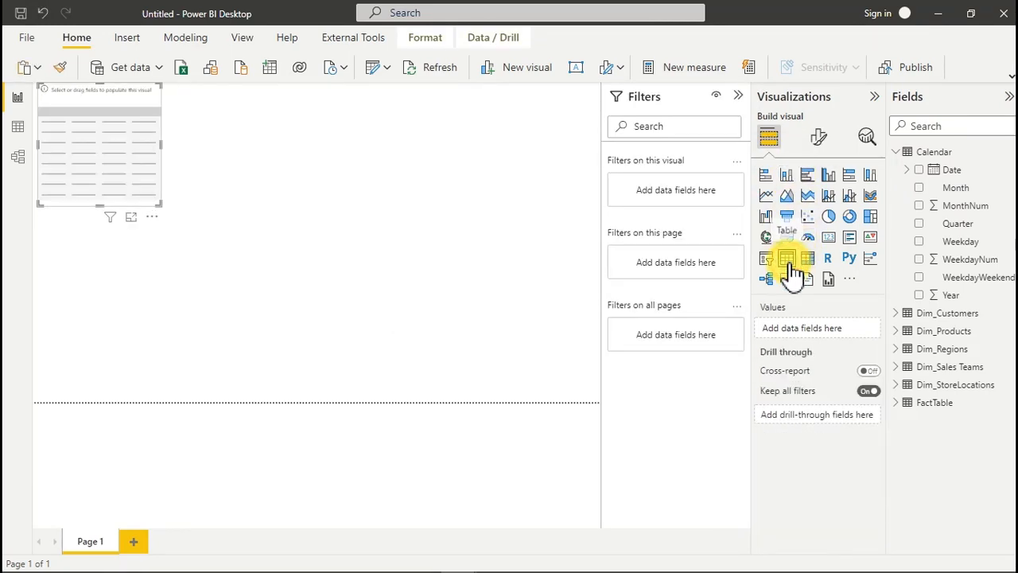
{"action": "left_click", "coordinate": [920, 191]}
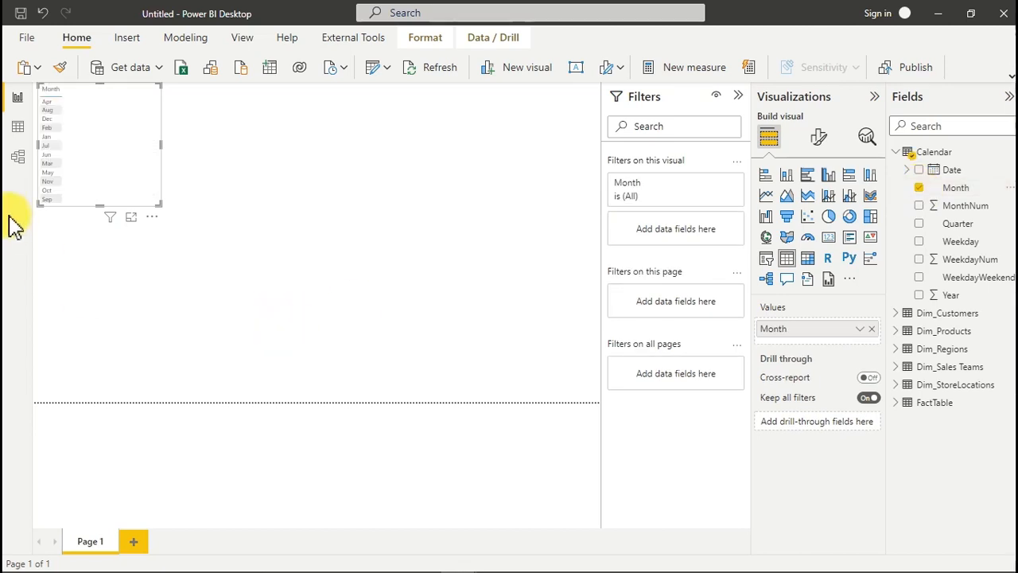
Step: Move the Month table toward the middle of the page, enlarge it, and collapse the Filters pane
{"action": "left_click_drag", "start_coordinate": [112, 175], "coordinate": [312, 229]}
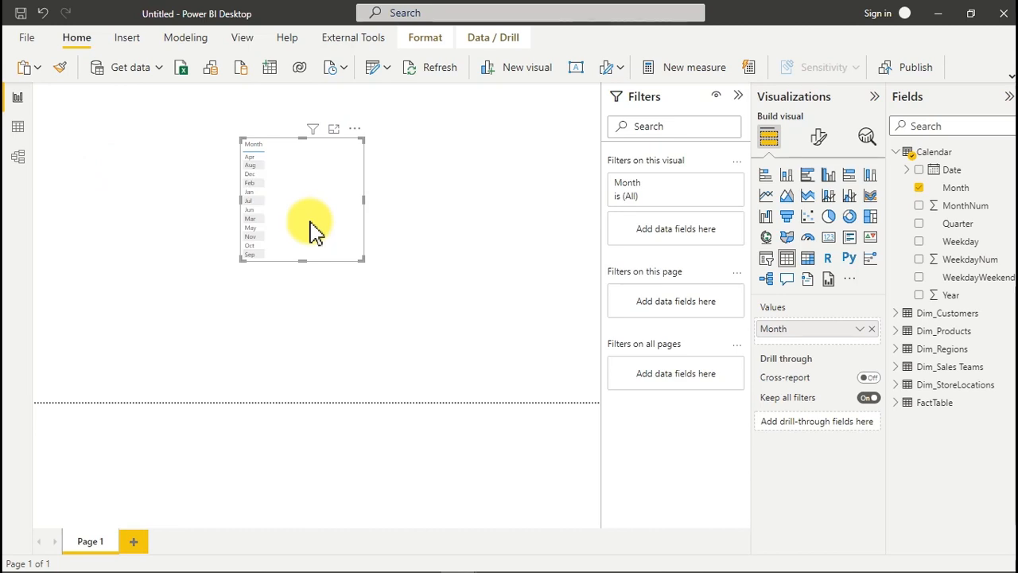
{"action": "left_click_drag", "start_coordinate": [360, 261], "coordinate": [391, 342]}
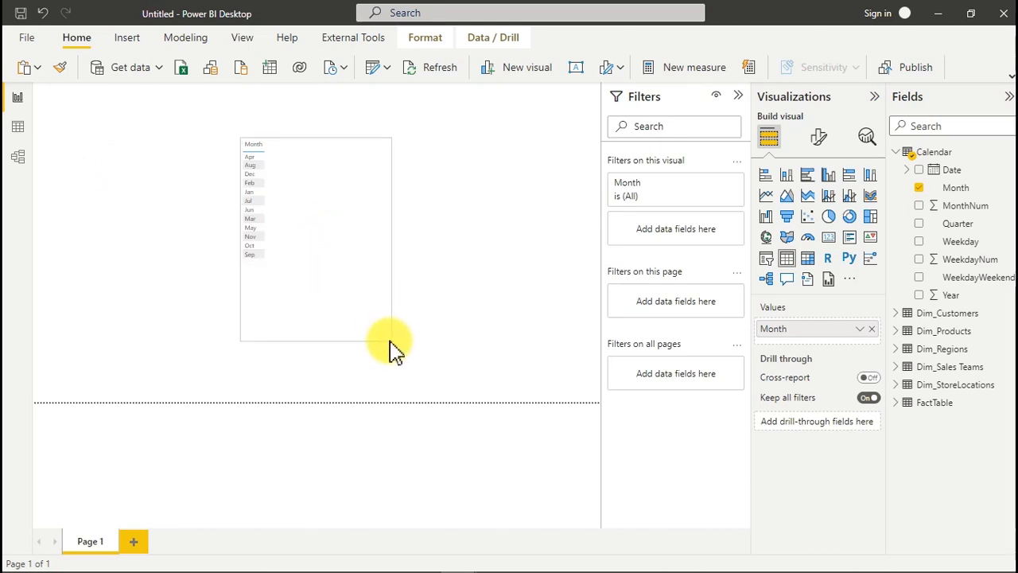
{"action": "left_click", "coordinate": [738, 97]}
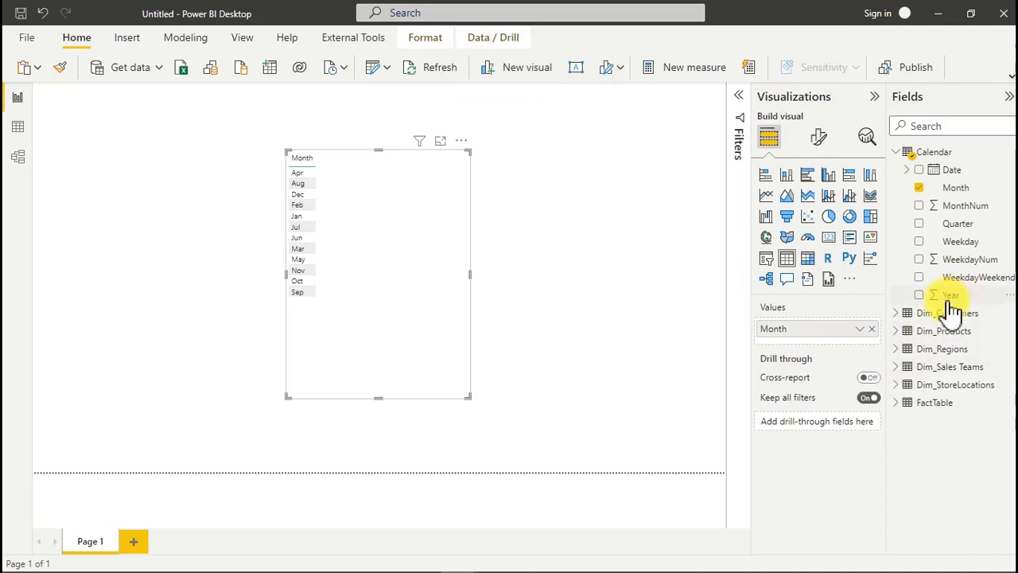
Step: Add the Unit Cost field from FactTable to the Month table visual
{"action": "left_click", "coordinate": [897, 152]}
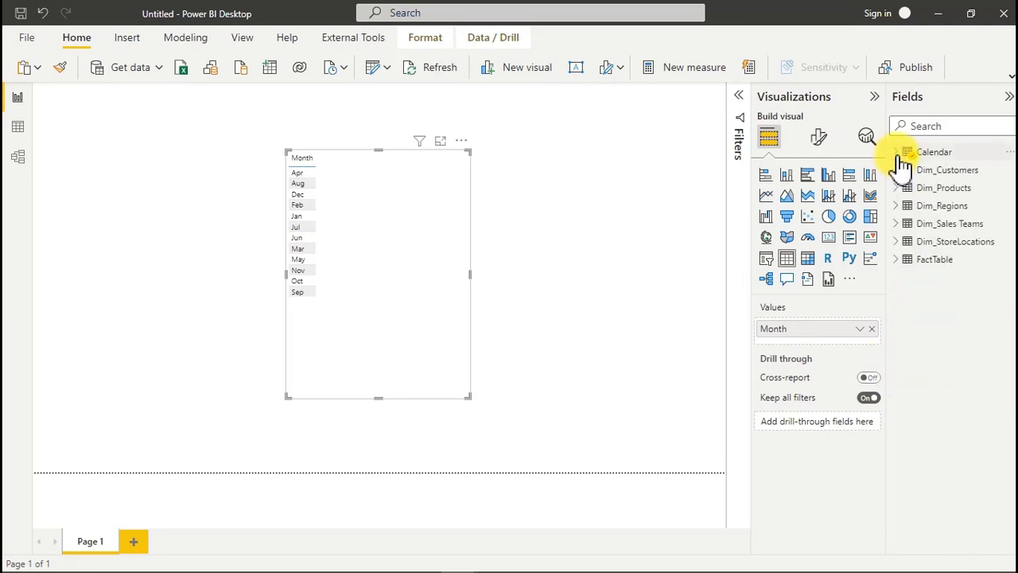
{"action": "left_click", "coordinate": [896, 259]}
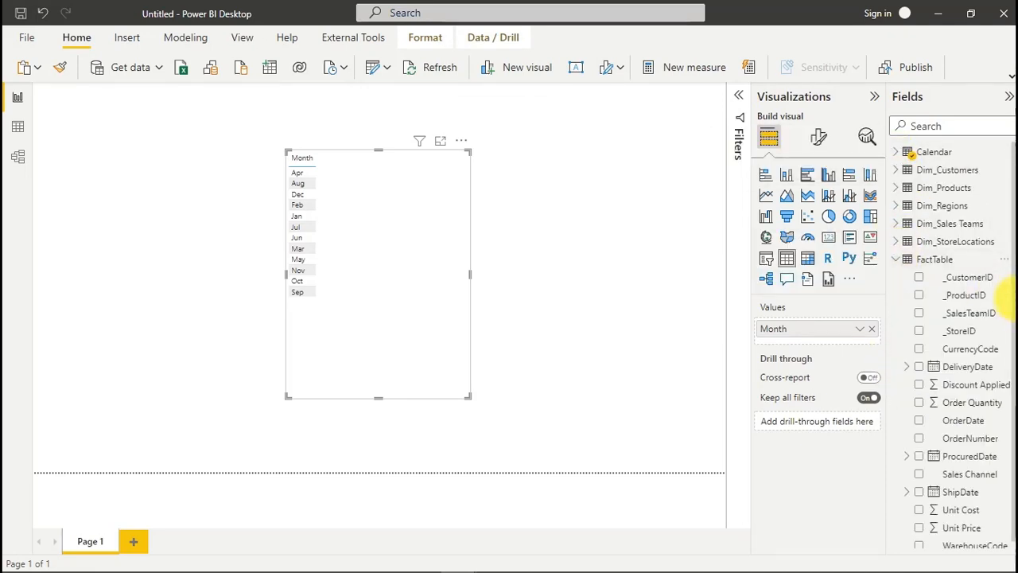
{"action": "scroll", "coordinate": [1007, 382], "scroll_direction": "down", "scroll_amount": 1}
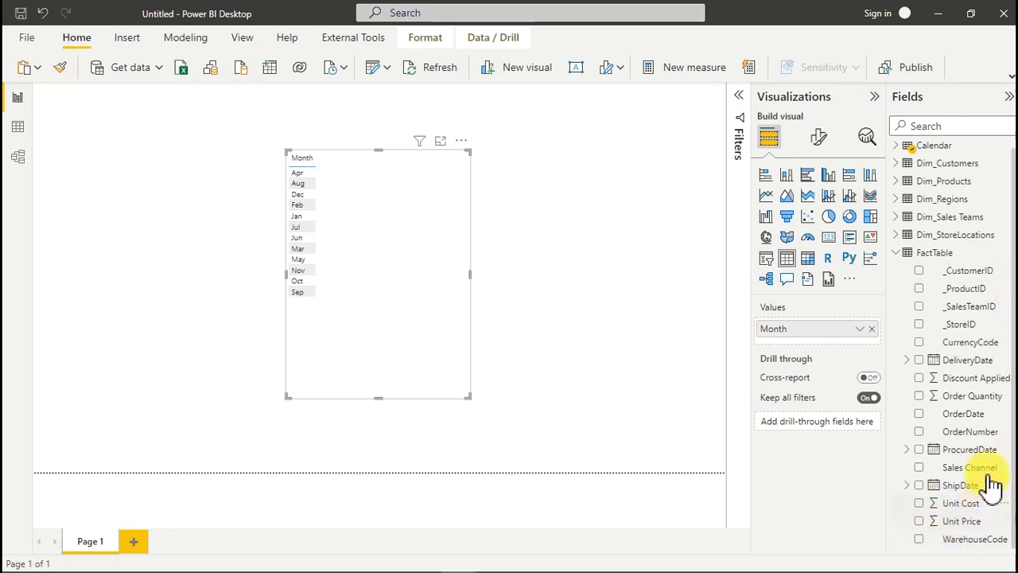
{"action": "left_click", "coordinate": [919, 503]}
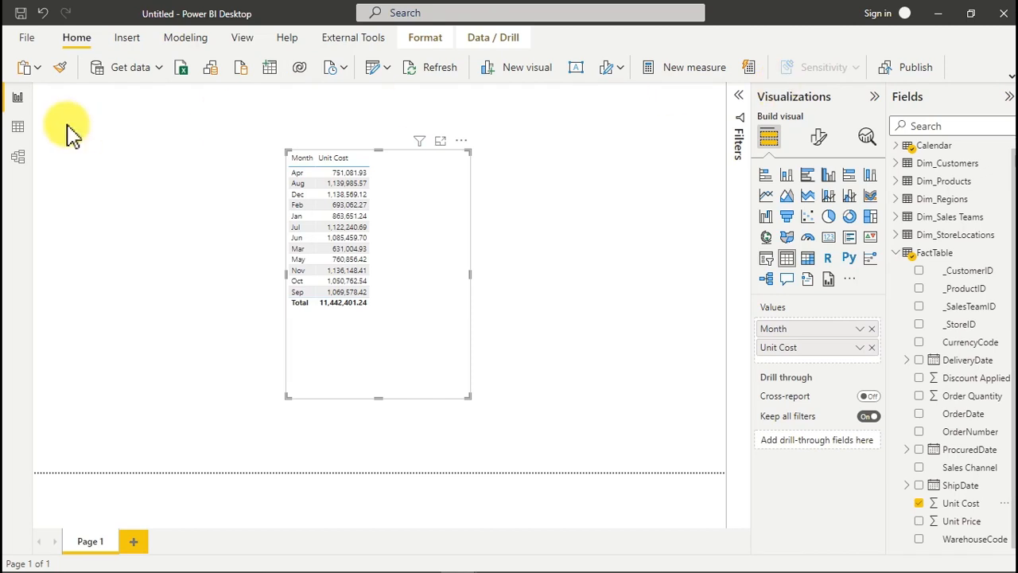
Step: Sort the Calendar table's Month column by MonthNum and check the month order in the report's table visual
{"action": "left_click", "coordinate": [17, 129]}
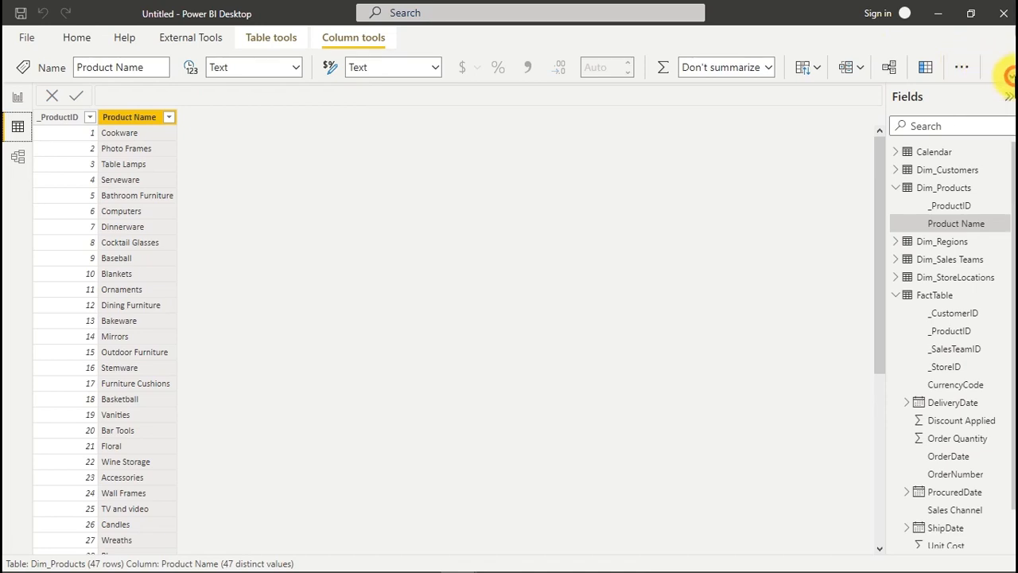
{"action": "left_click", "coordinate": [1010, 75]}
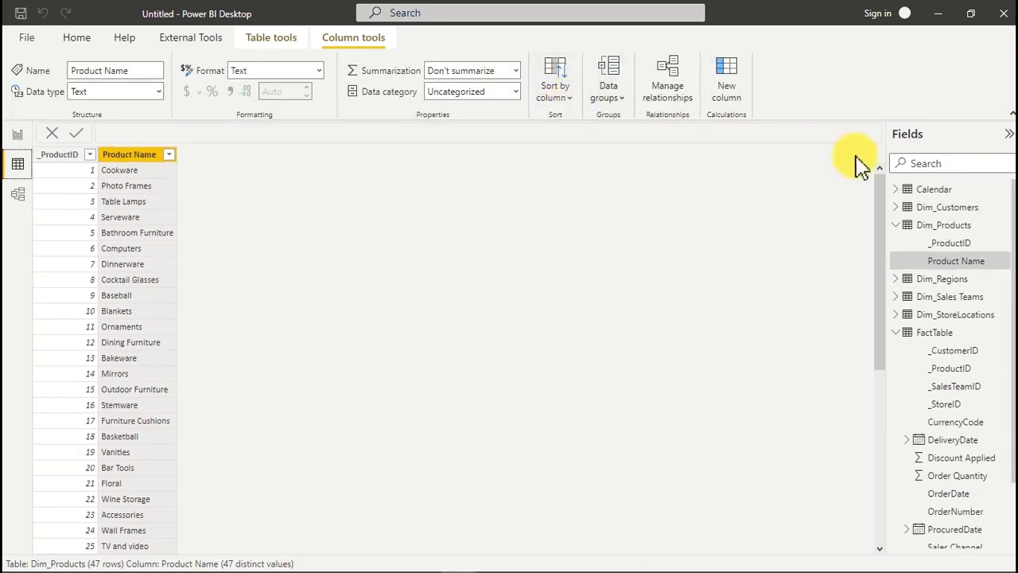
{"action": "left_click", "coordinate": [936, 193]}
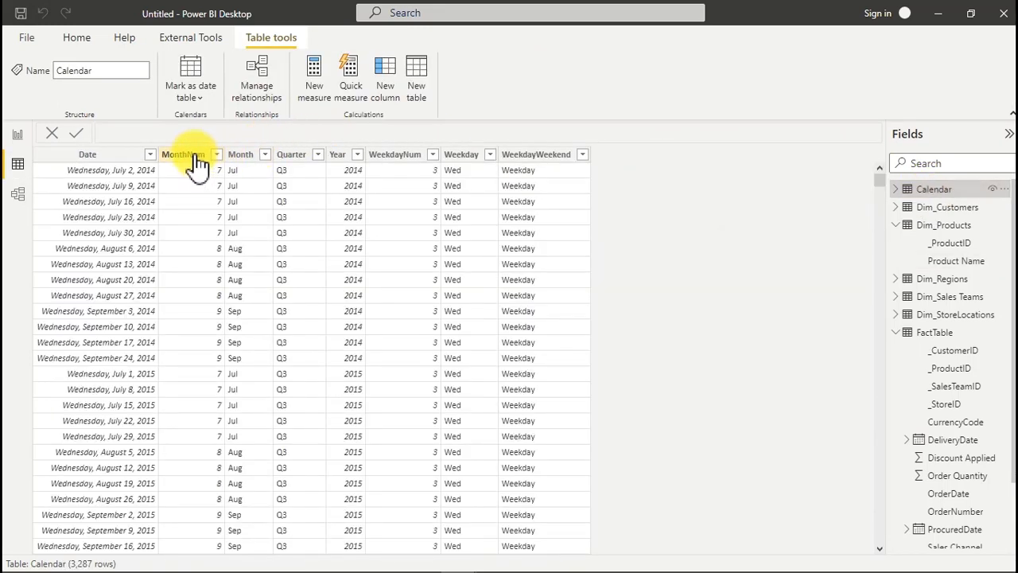
{"action": "left_click", "coordinate": [243, 163]}
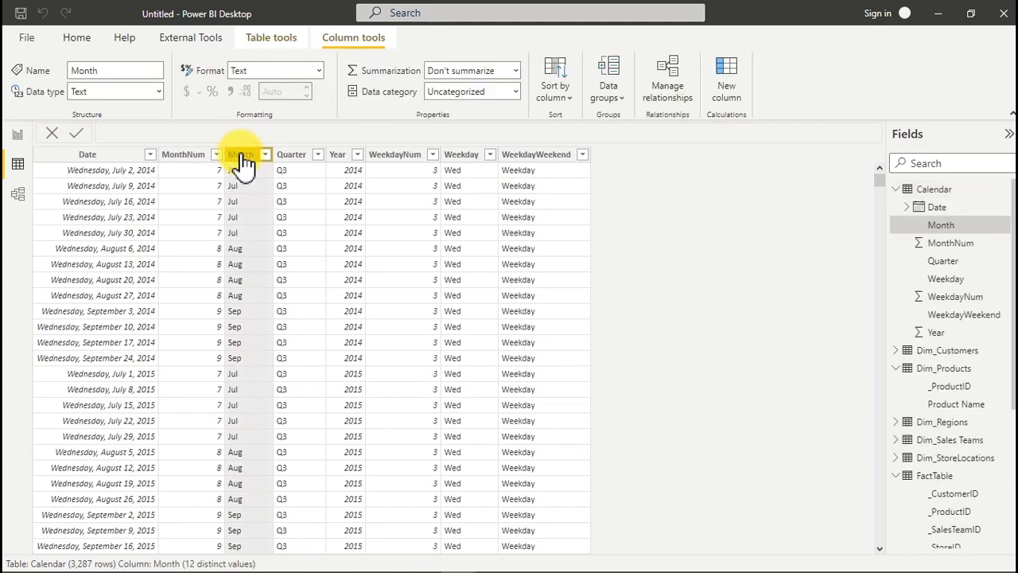
{"action": "left_click", "coordinate": [567, 102]}
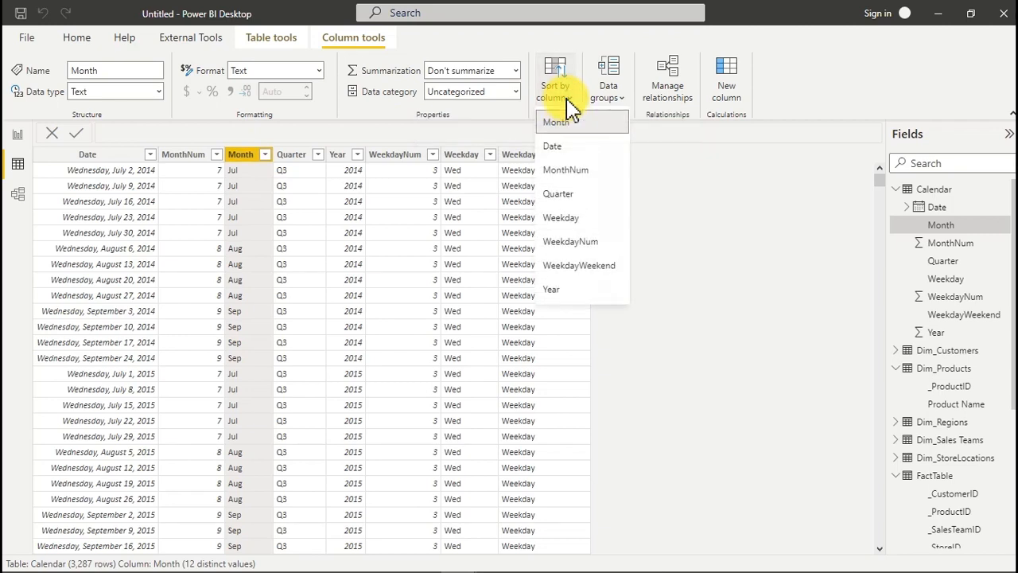
{"action": "left_click", "coordinate": [579, 173]}
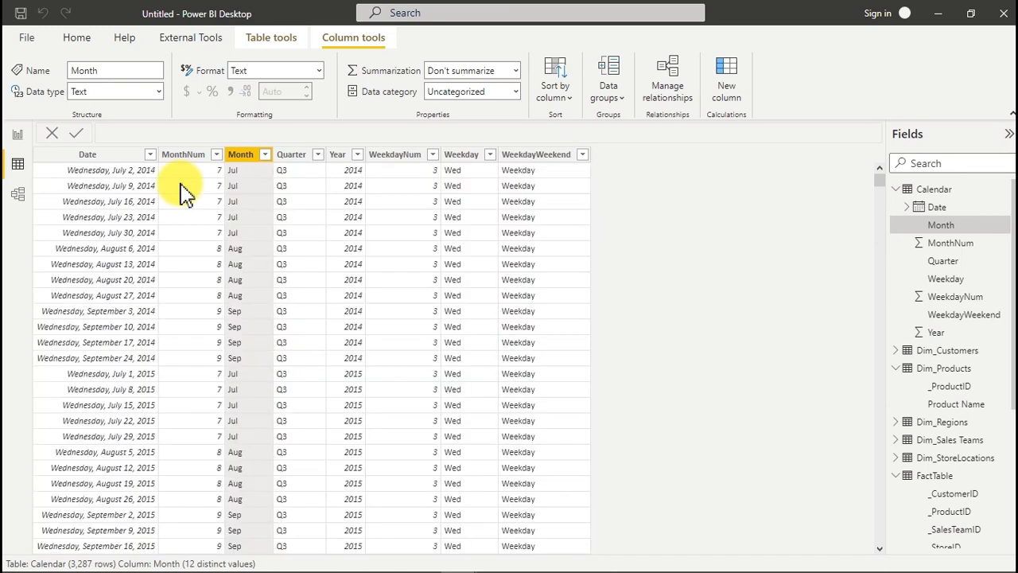
{"action": "left_click", "coordinate": [14, 135]}
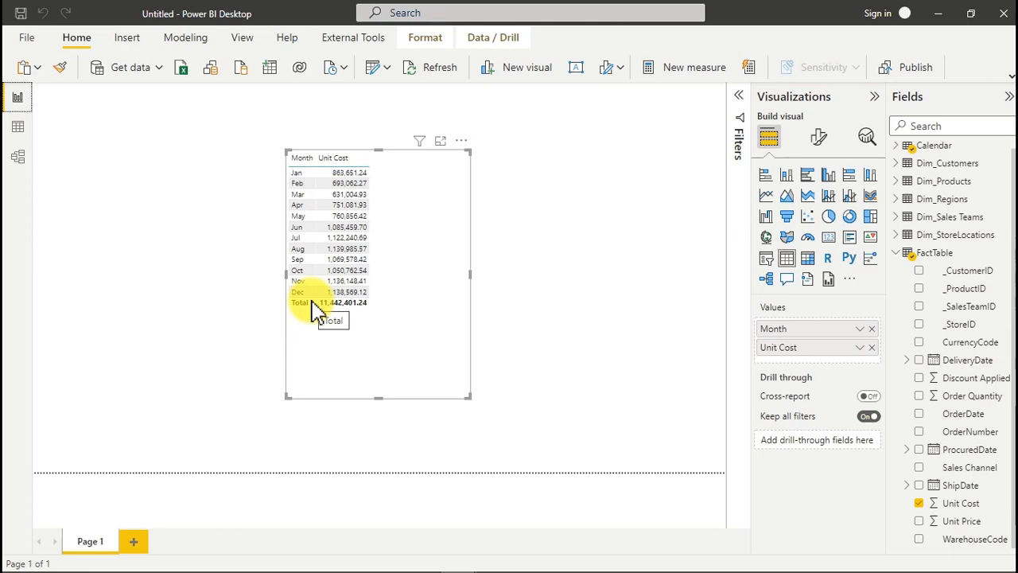
Step: Return to the Calendar data and sort its Weekday column by WeekdayNum
{"action": "left_click", "coordinate": [13, 129]}
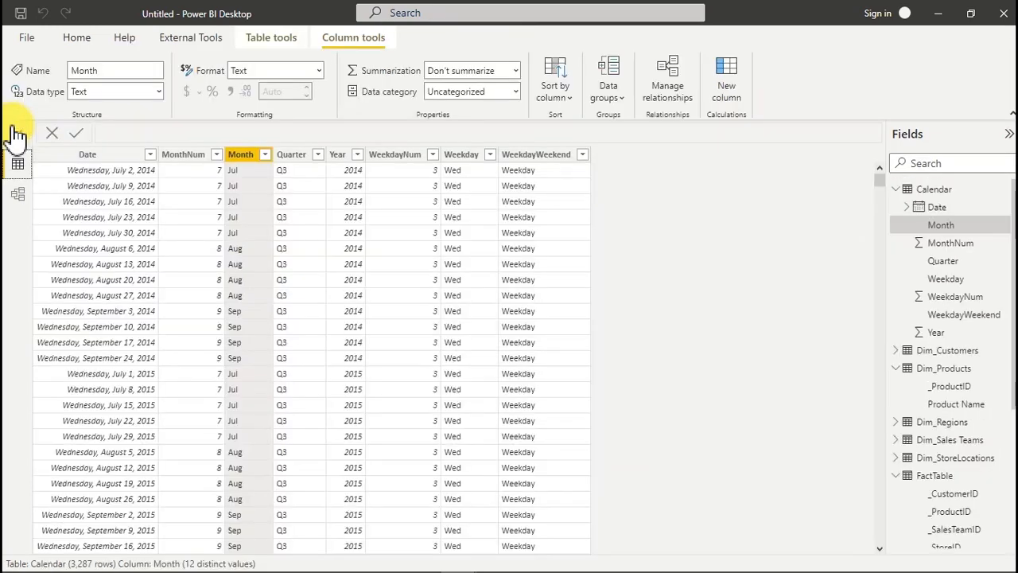
{"action": "left_click", "coordinate": [465, 157]}
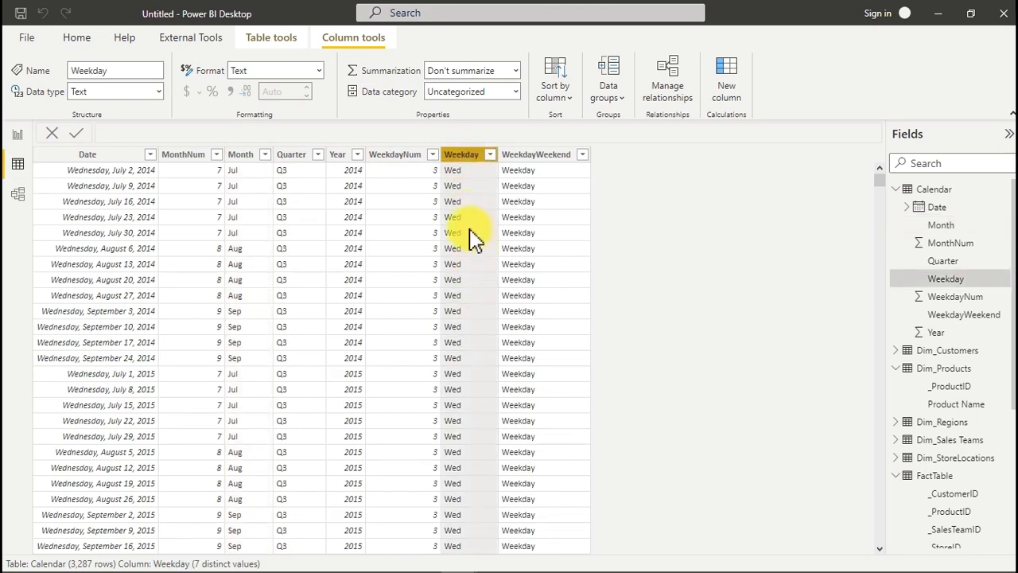
{"action": "left_click", "coordinate": [576, 101]}
{"action": "left_click", "coordinate": [568, 247]}
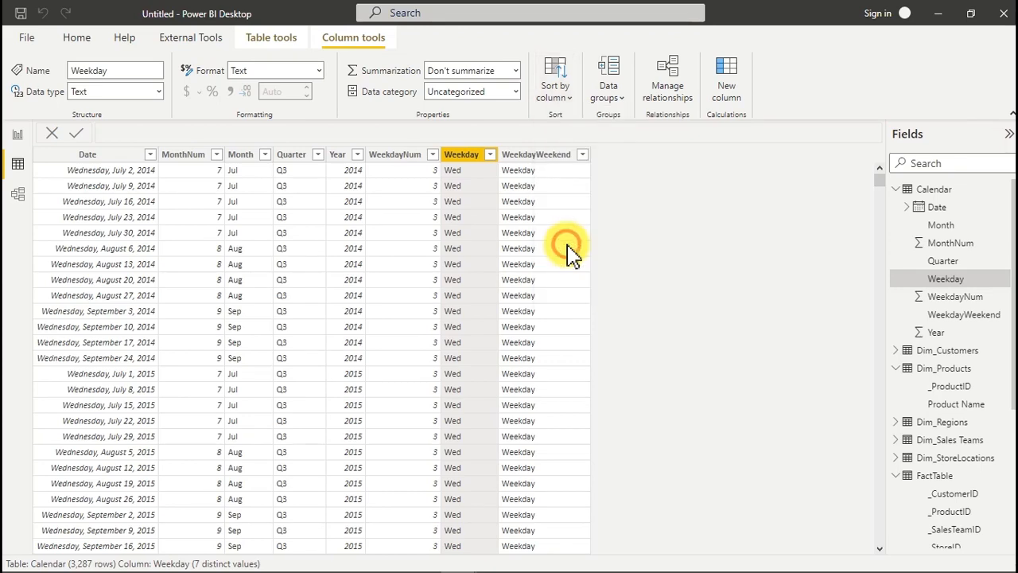
{"action": "left_click", "coordinate": [572, 255]}
Step: Hide the Calendar's WeekdayNum and MonthNum columns from the report, and format its Date column as 03/14/01 (mm/dd/yy)
{"action": "left_click", "coordinate": [393, 159]}
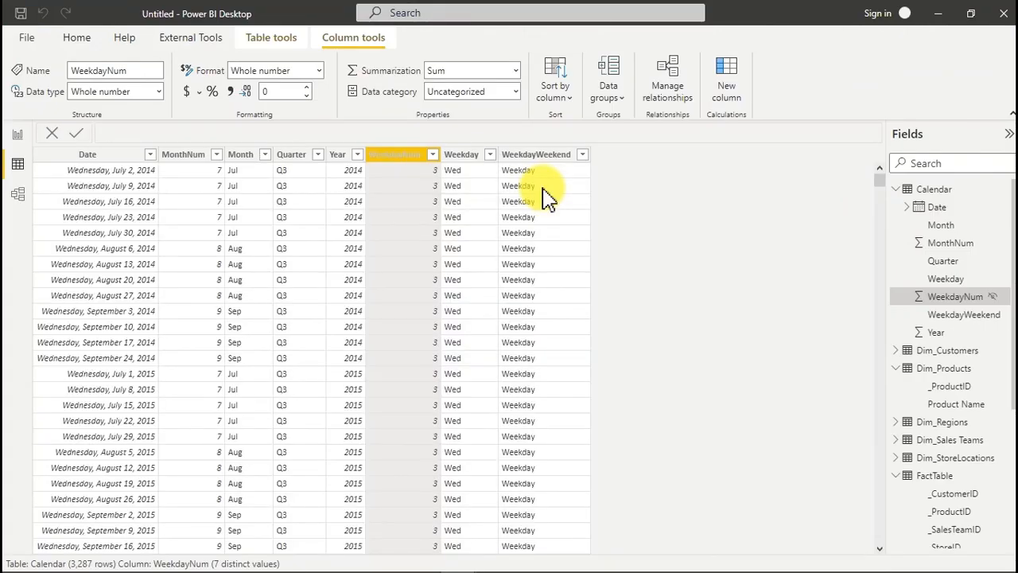
{"action": "left_click", "coordinate": [191, 157]}
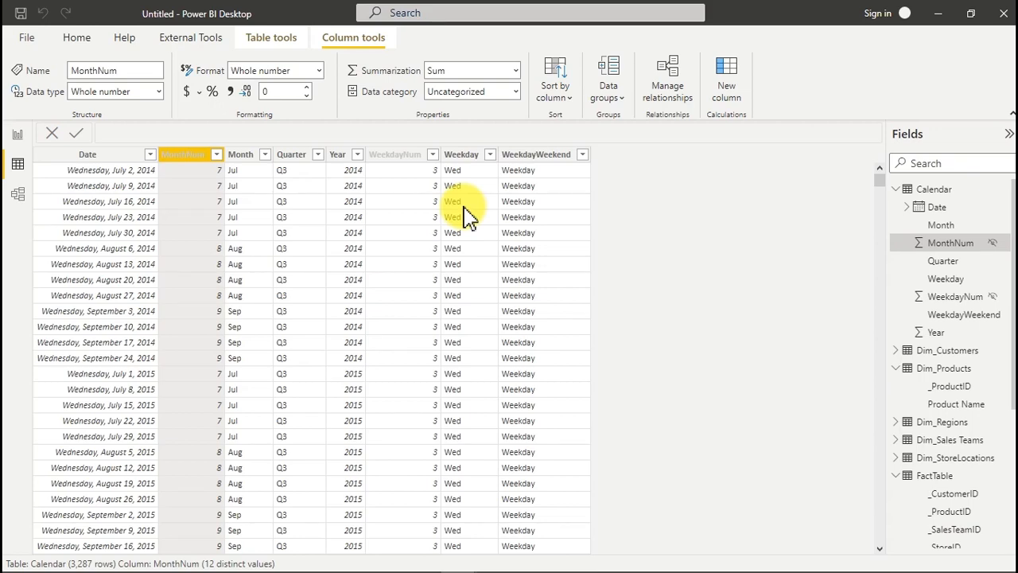
{"action": "left_click", "coordinate": [126, 156]}
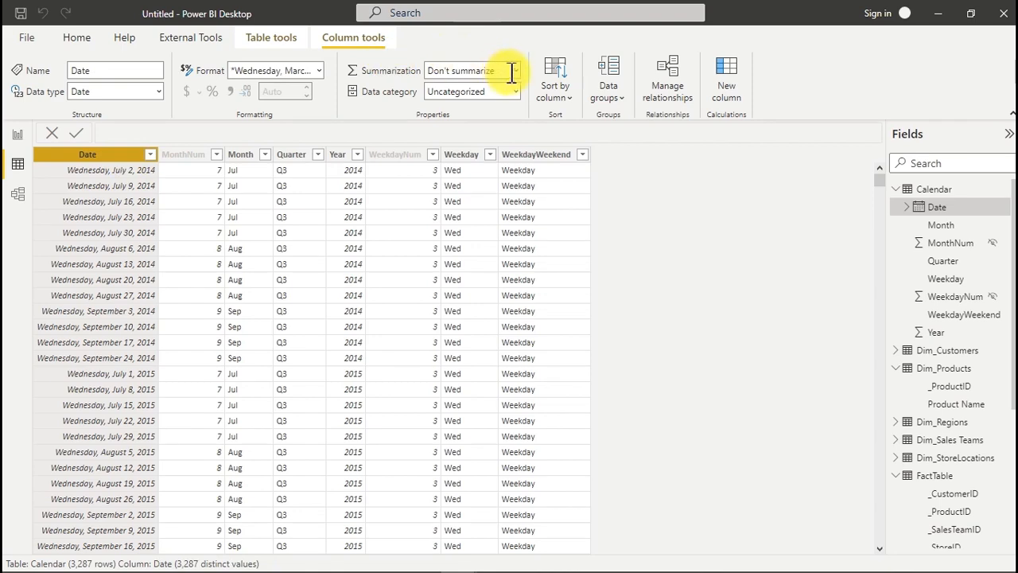
{"action": "left_click", "coordinate": [322, 75]}
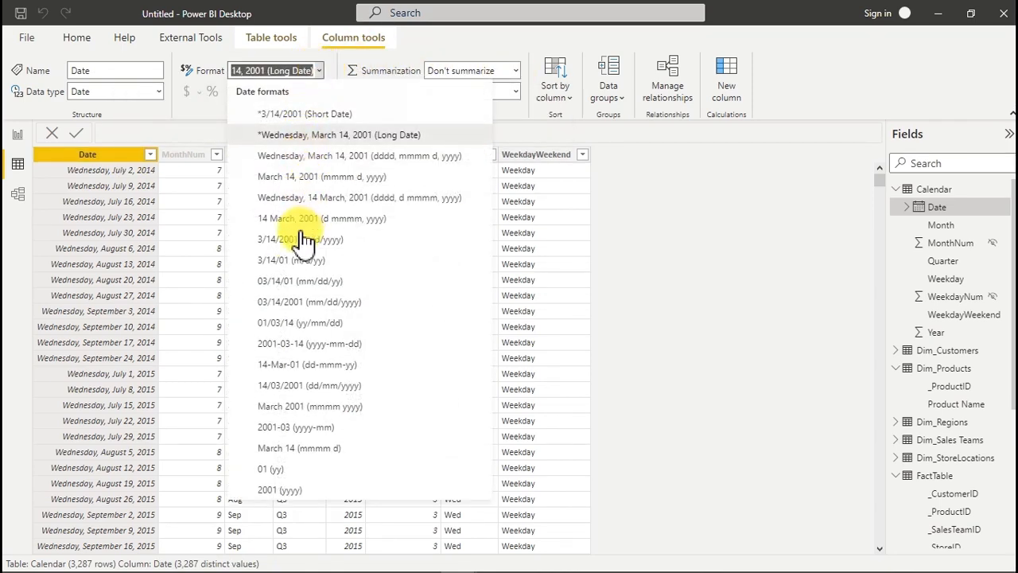
{"action": "left_click", "coordinate": [306, 282]}
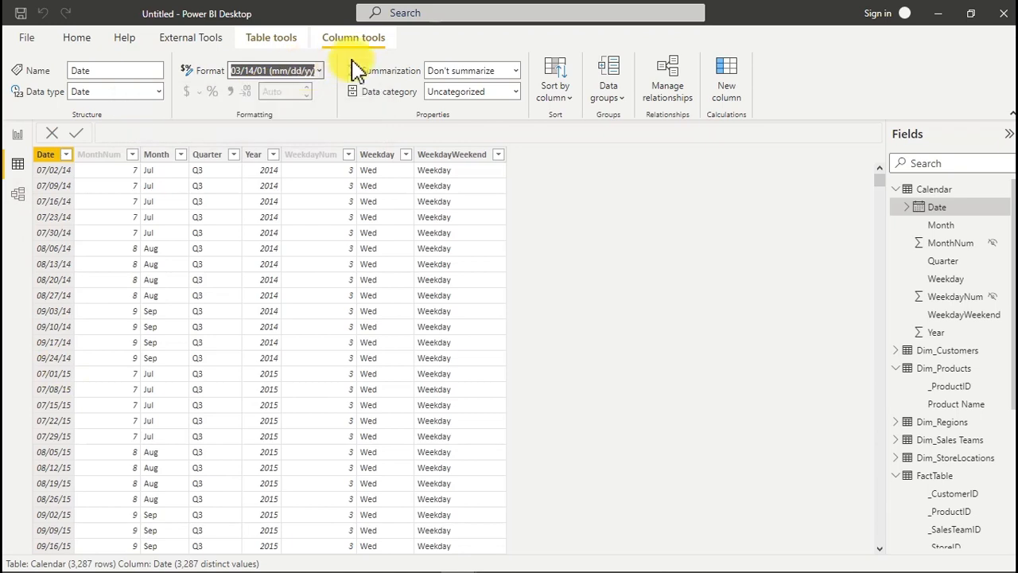
Step: Check which column the Calendar's Month column is sorted by
{"action": "left_click", "coordinate": [288, 39]}
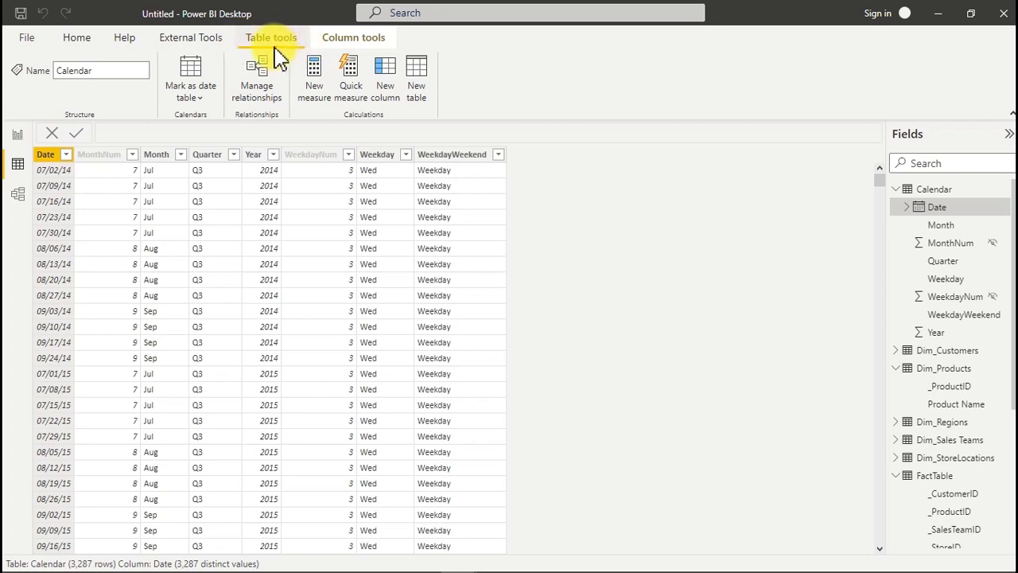
{"action": "left_click", "coordinate": [74, 44]}
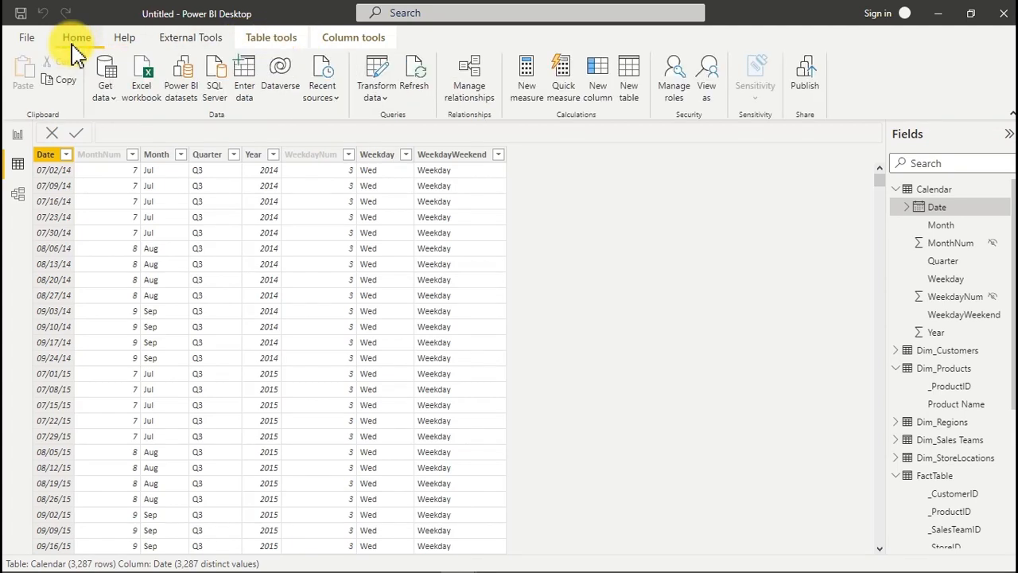
{"action": "left_click", "coordinate": [259, 221]}
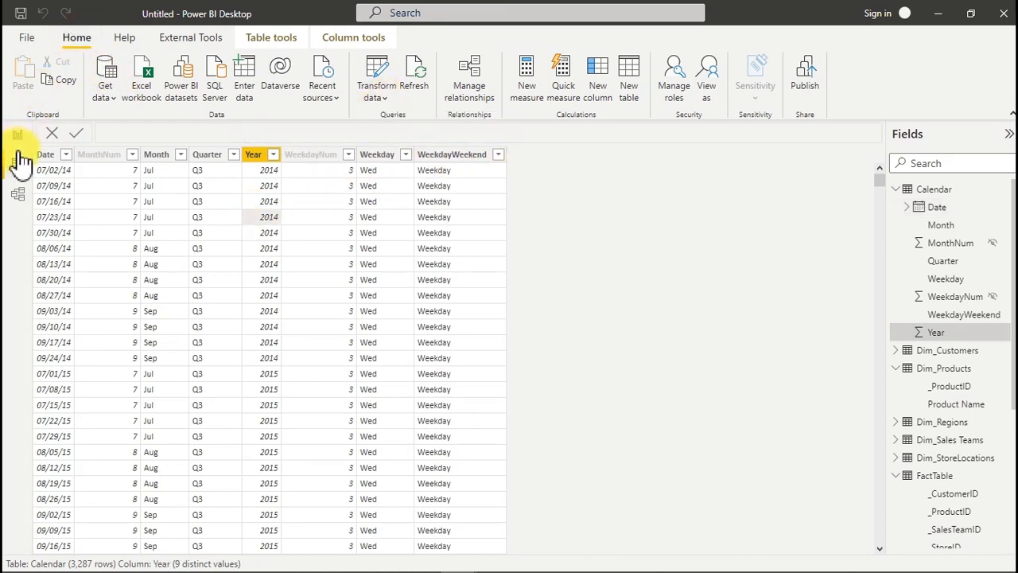
{"action": "left_click", "coordinate": [156, 153]}
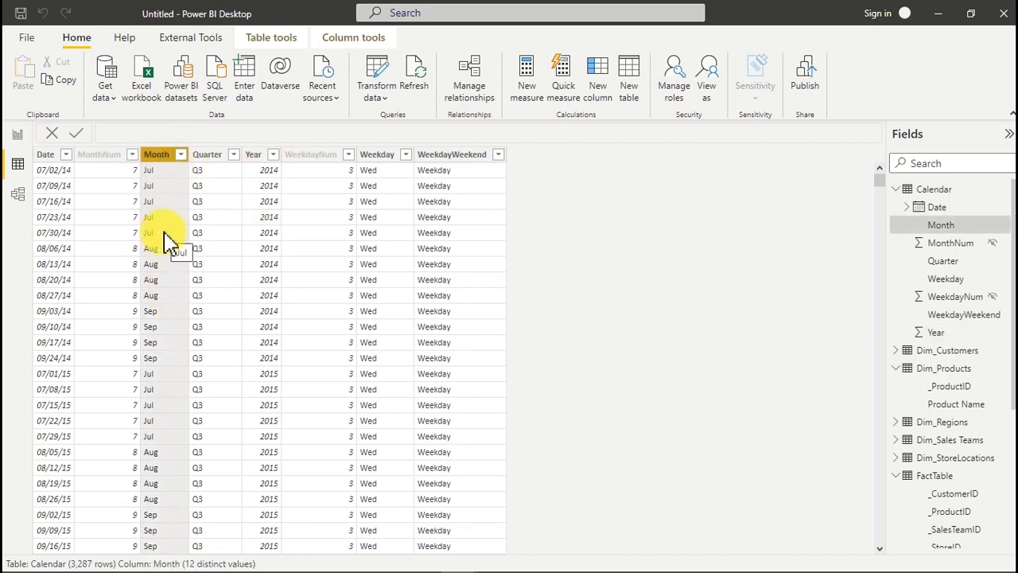
{"action": "left_click", "coordinate": [362, 40]}
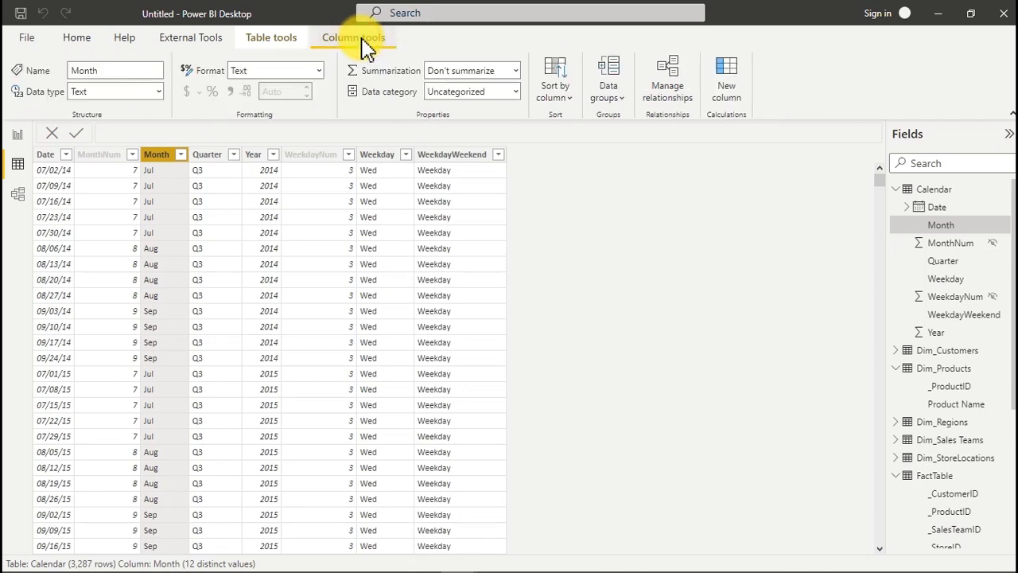
{"action": "left_click", "coordinate": [557, 96]}
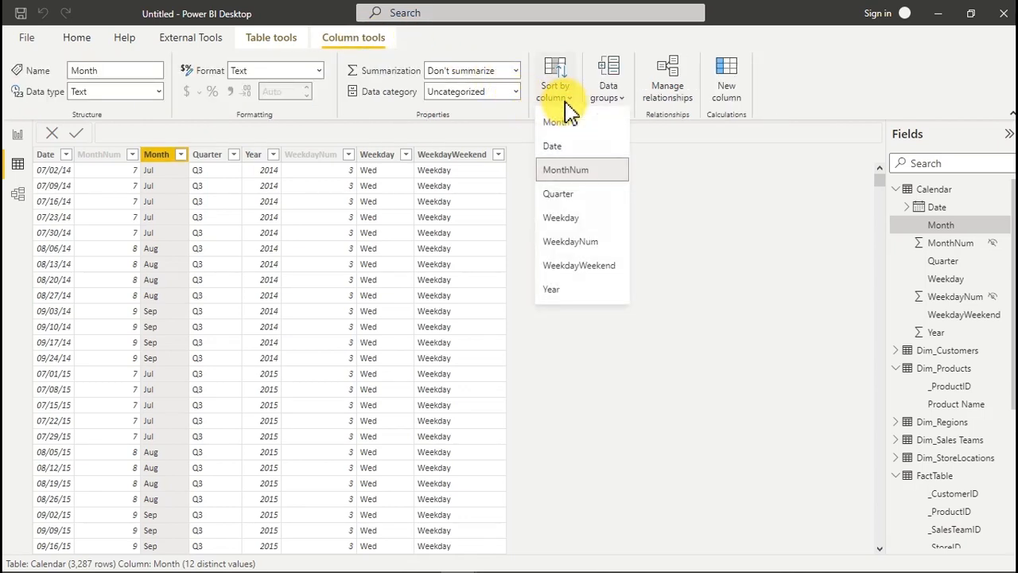
Step: Mark the Calendar table as a date table with Date as its date column, and go back to the report page
{"action": "left_click", "coordinate": [270, 40]}
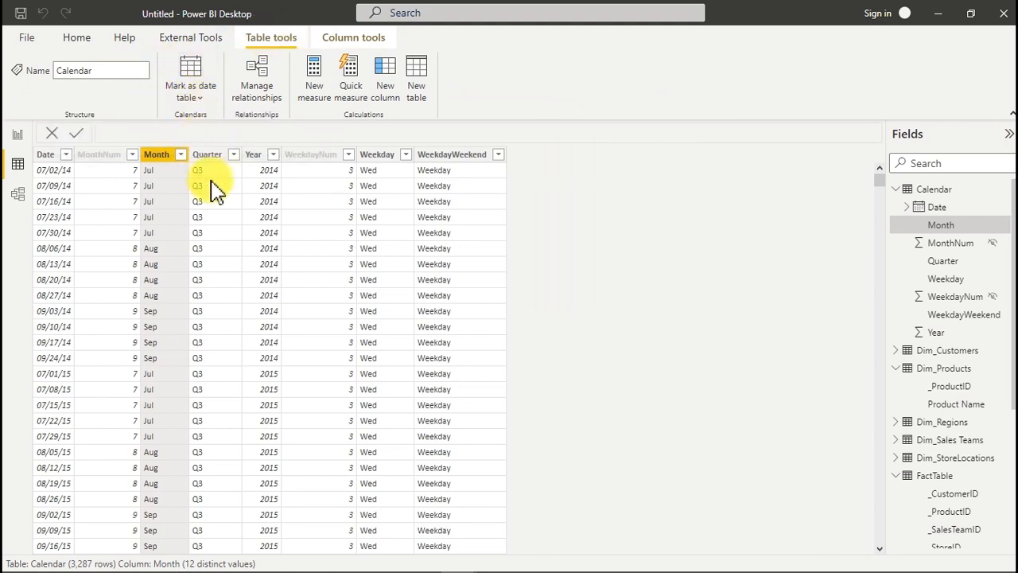
{"action": "left_click", "coordinate": [261, 176]}
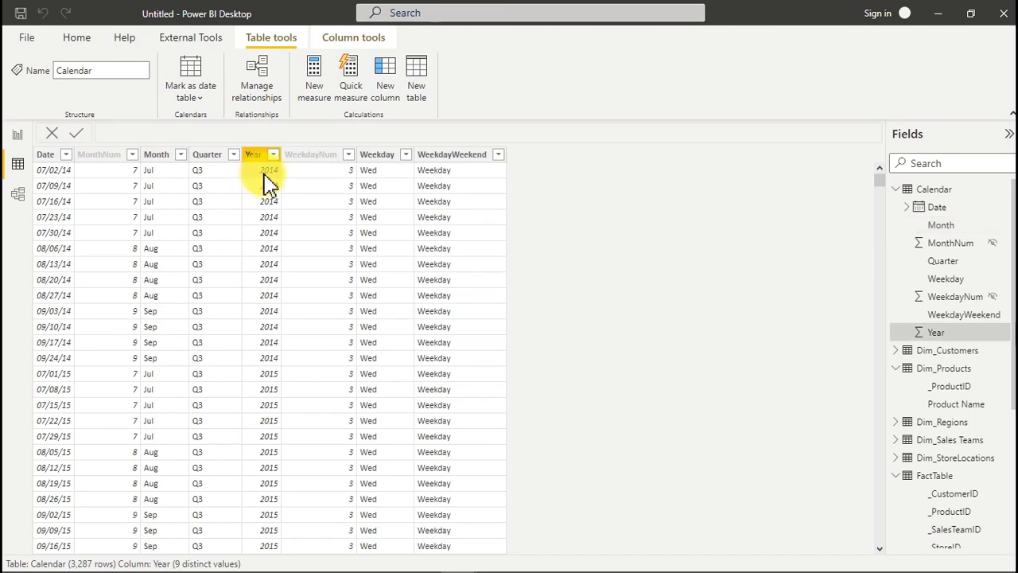
{"action": "left_click", "coordinate": [205, 105]}
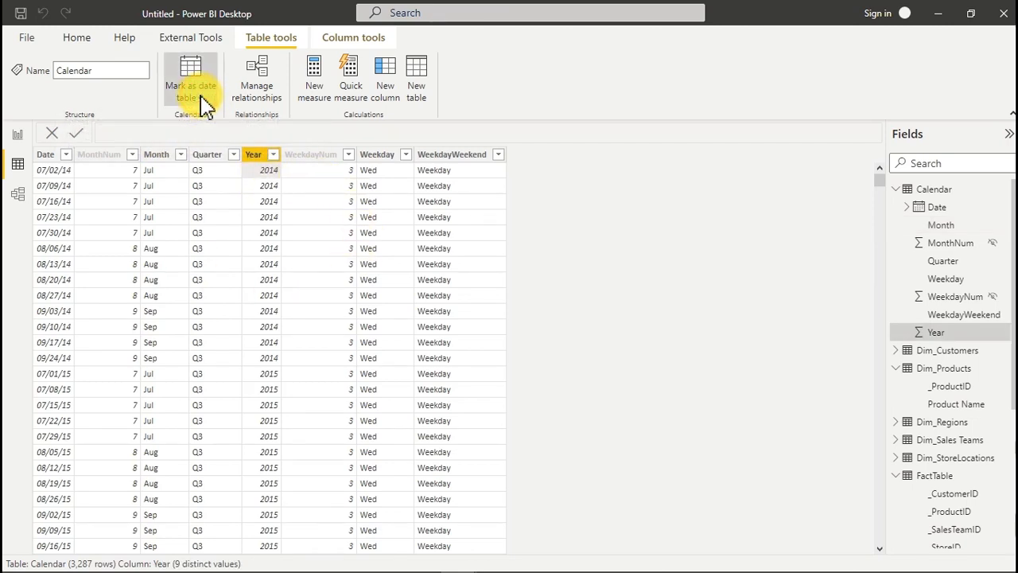
{"action": "left_click", "coordinate": [201, 100]}
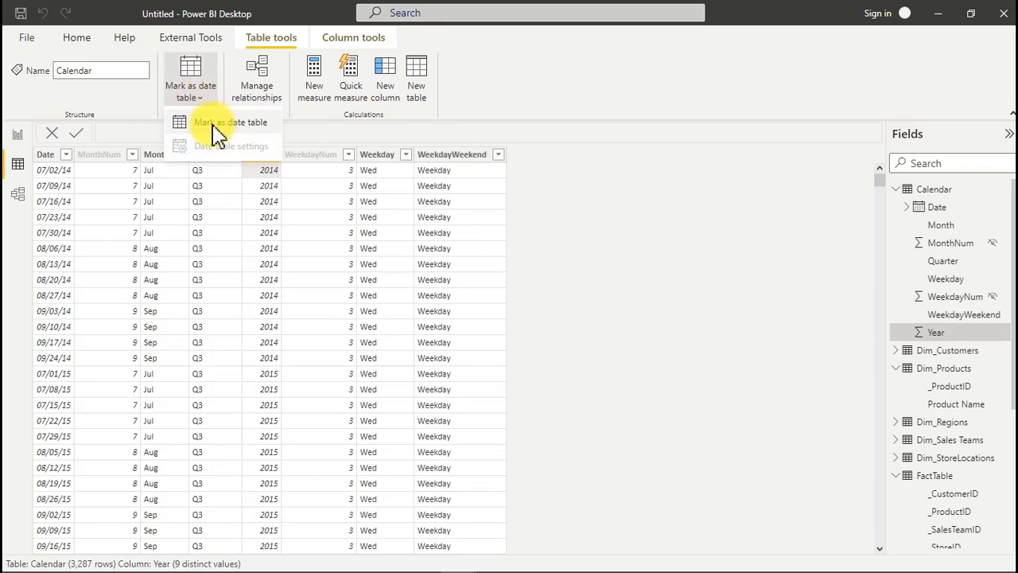
{"action": "left_click", "coordinate": [230, 130]}
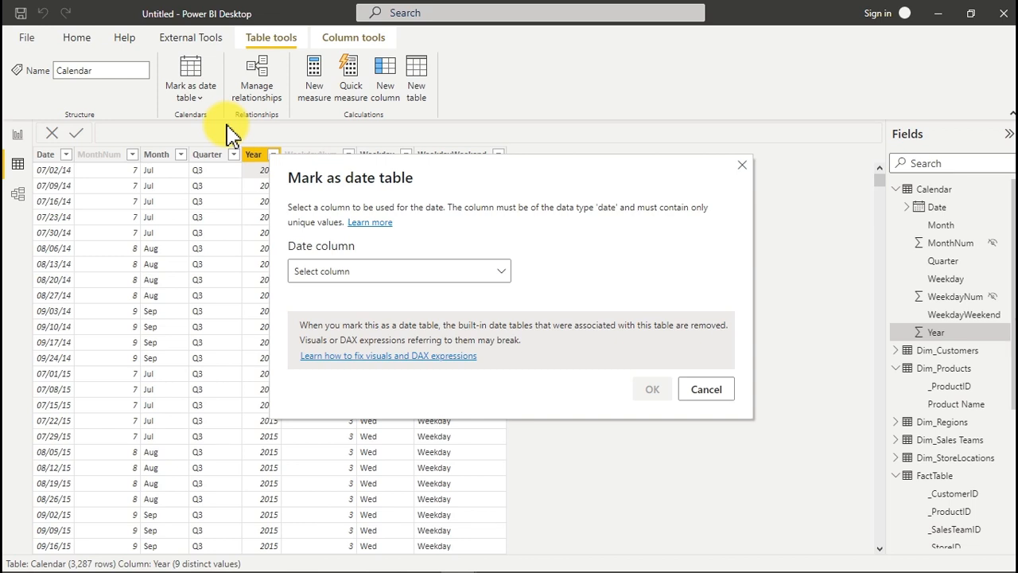
{"action": "left_click", "coordinate": [444, 271]}
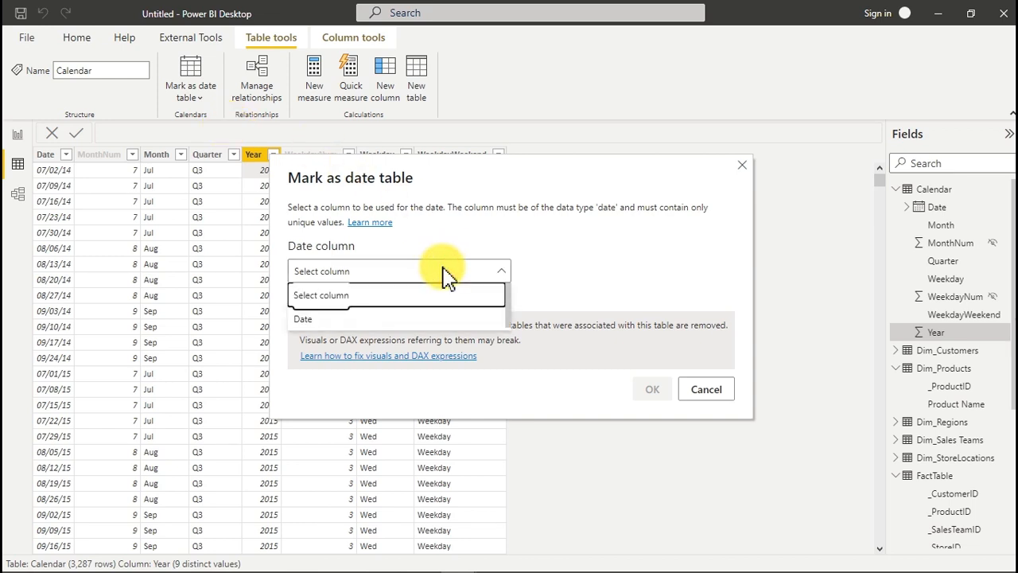
{"action": "left_click", "coordinate": [309, 321]}
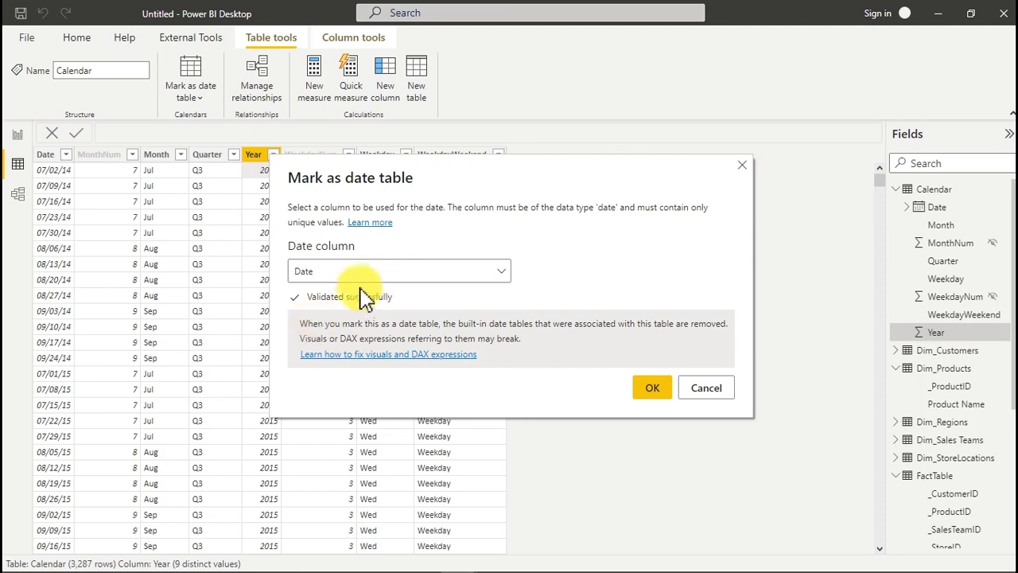
{"action": "left_click", "coordinate": [657, 389]}
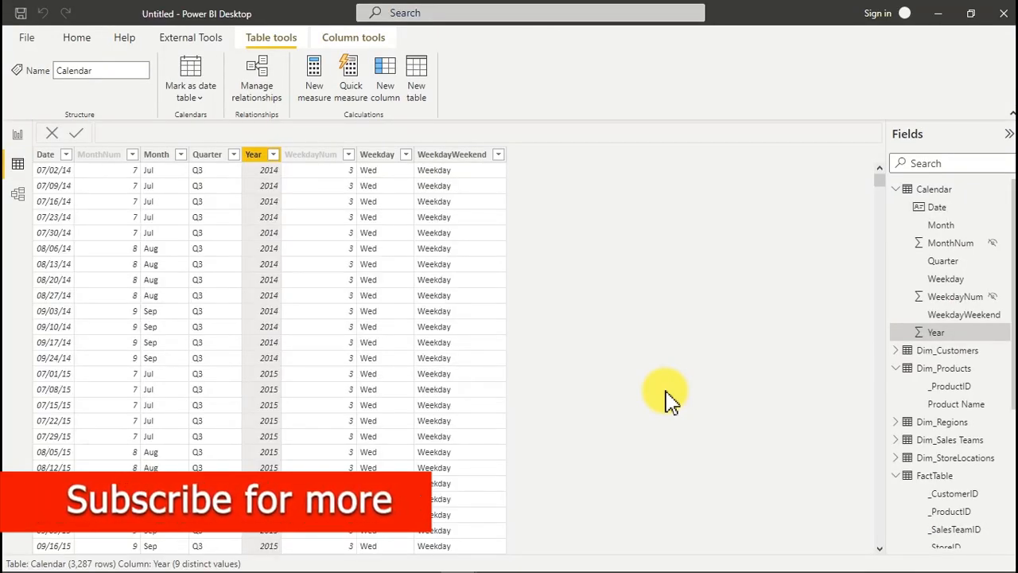
{"action": "left_click", "coordinate": [16, 134]}
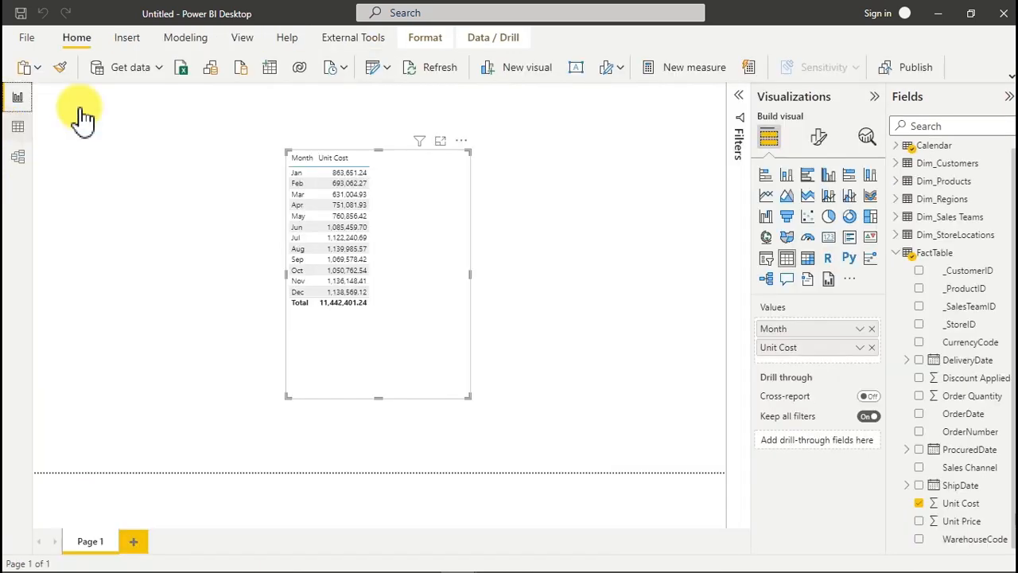
{"action": "left_click", "coordinate": [897, 147]}
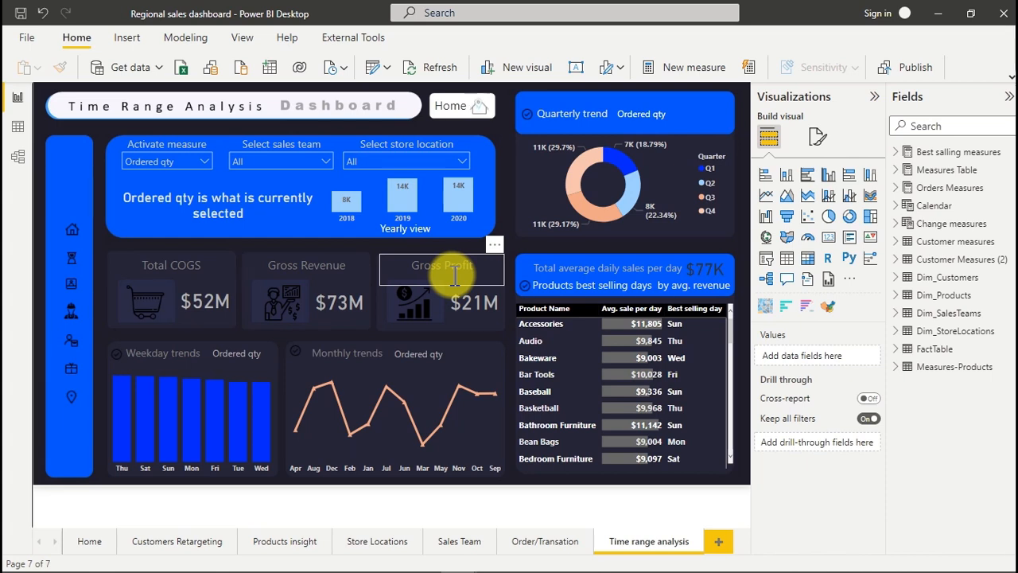
Step: Activate the ($) Gross profit measure on the Time Range Analysis page and cross-filter it by Mon in the weekday trends chart
{"action": "left_click", "coordinate": [195, 164]}
{"action": "left_click", "coordinate": [195, 162]}
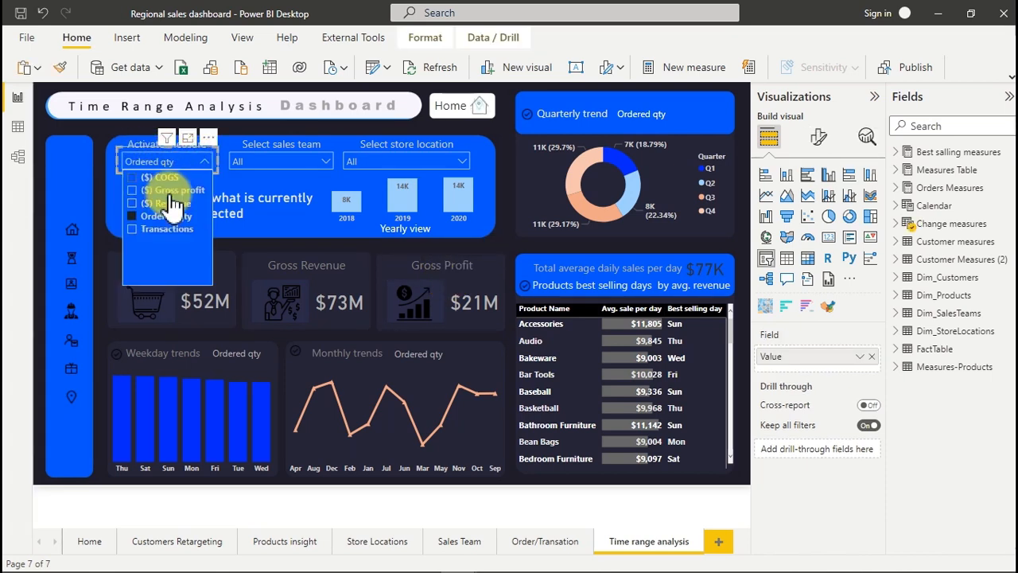
{"action": "left_click", "coordinate": [162, 192]}
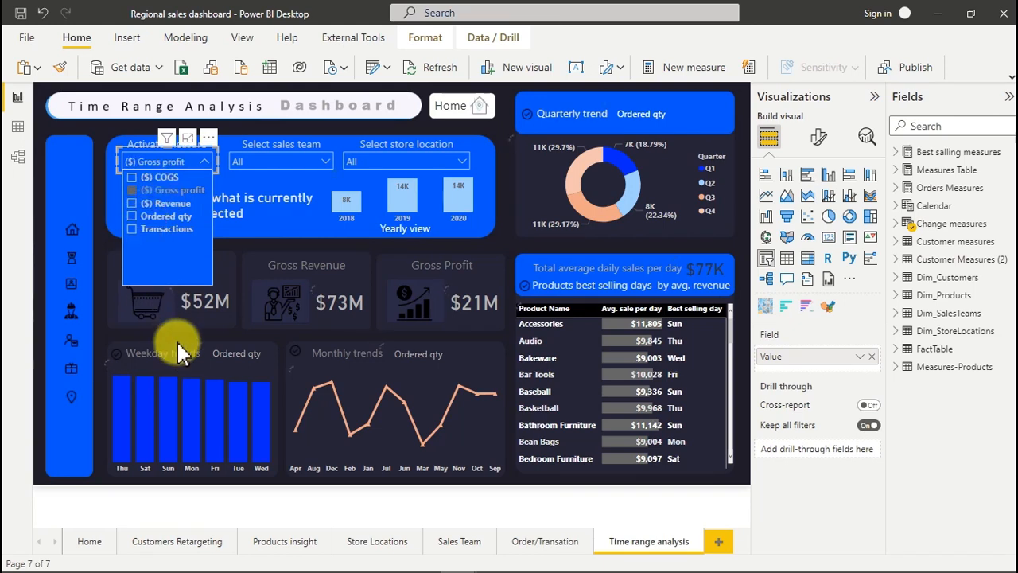
{"action": "left_click", "coordinate": [193, 390]}
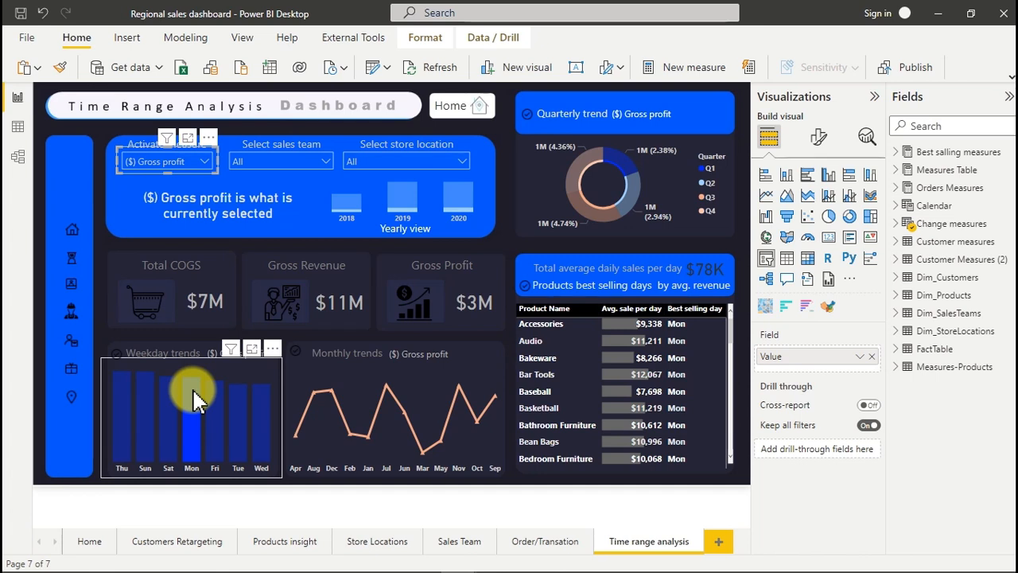
Step: Switch to the Editable file presentation in PowerPoint and look through the dashboard background templates on slides 2 to 5
{"action": "mouse_move", "coordinate": [370, 561]}
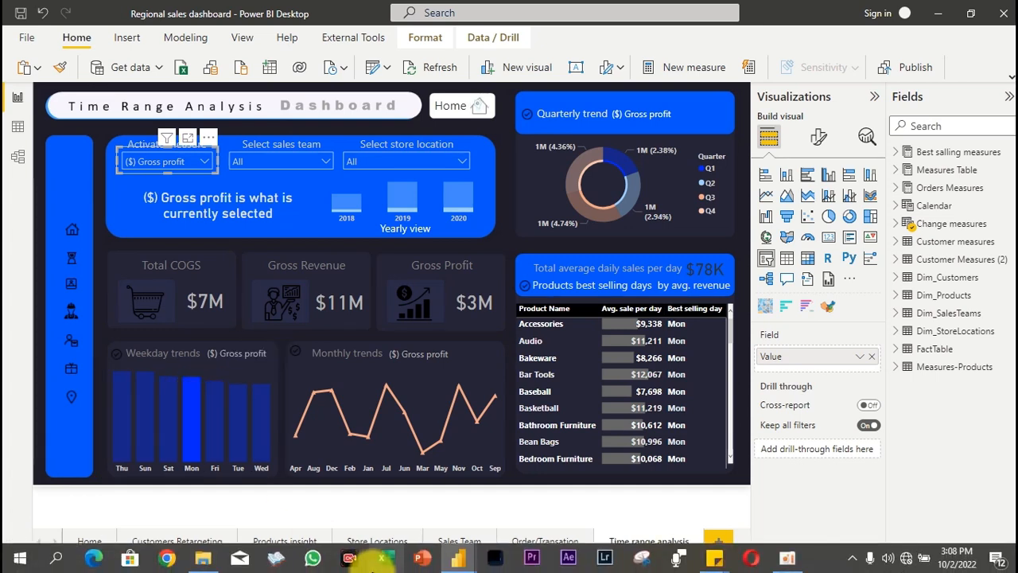
{"action": "left_click", "coordinate": [426, 558]}
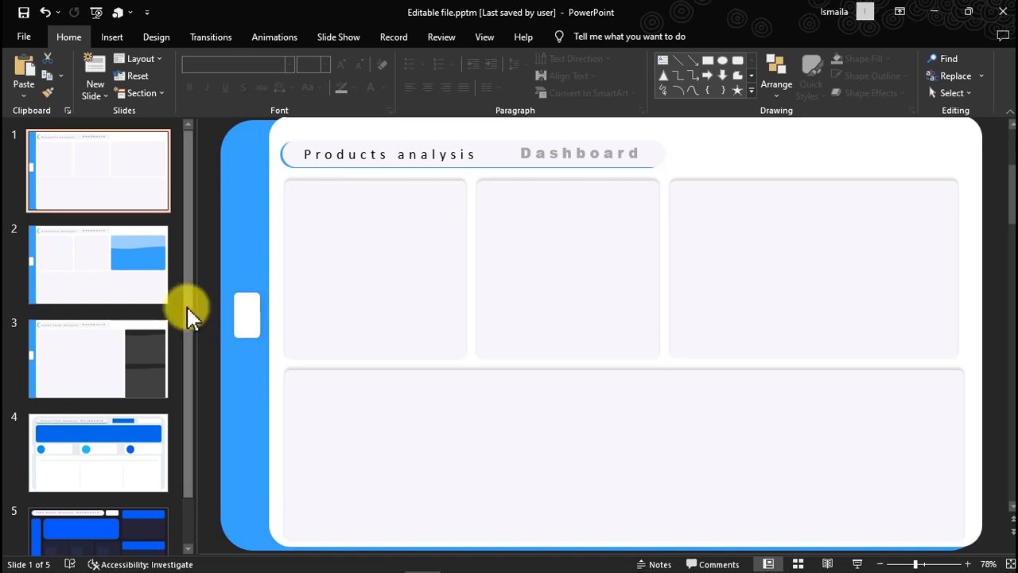
{"action": "left_click", "coordinate": [140, 267]}
{"action": "left_click", "coordinate": [144, 344]}
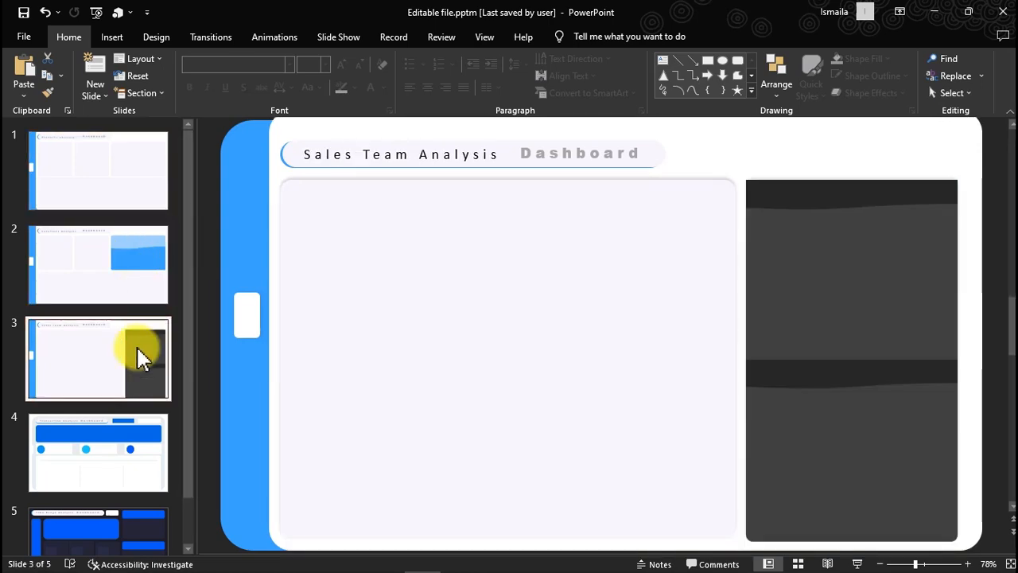
{"action": "left_click", "coordinate": [137, 436]}
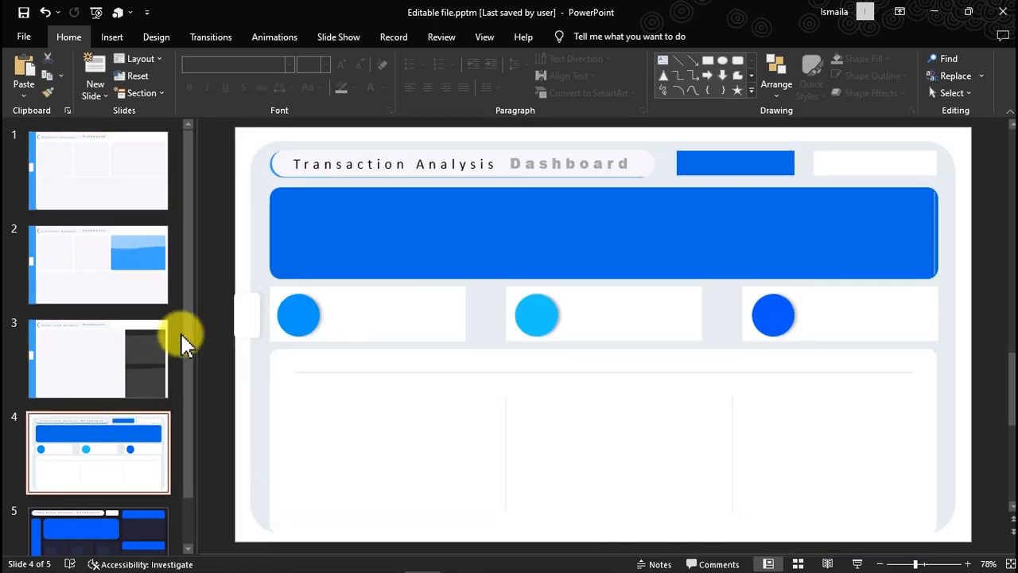
{"action": "scroll", "coordinate": [191, 330], "scroll_direction": "down", "scroll_amount": 2}
{"action": "left_click", "coordinate": [139, 501]}
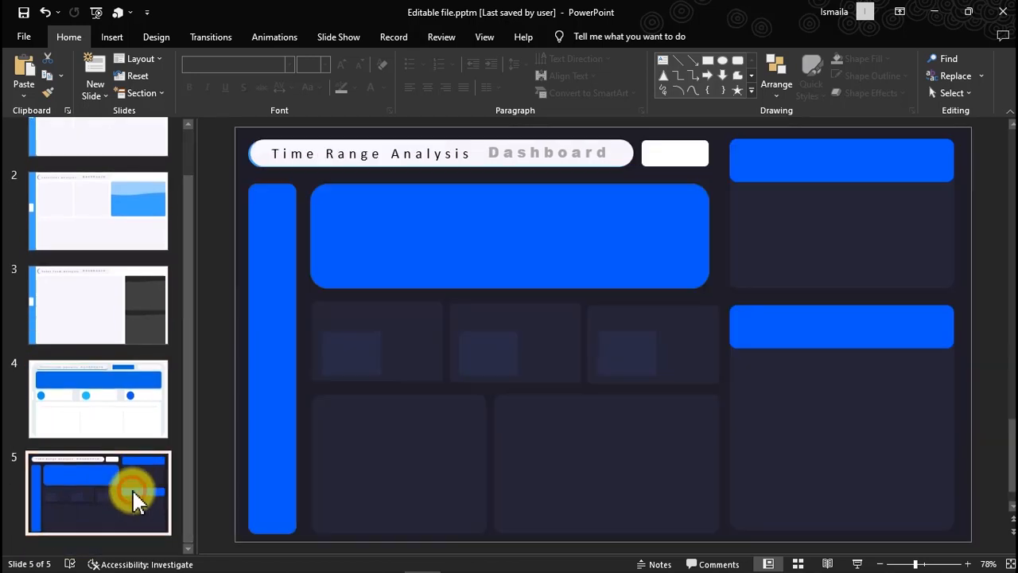
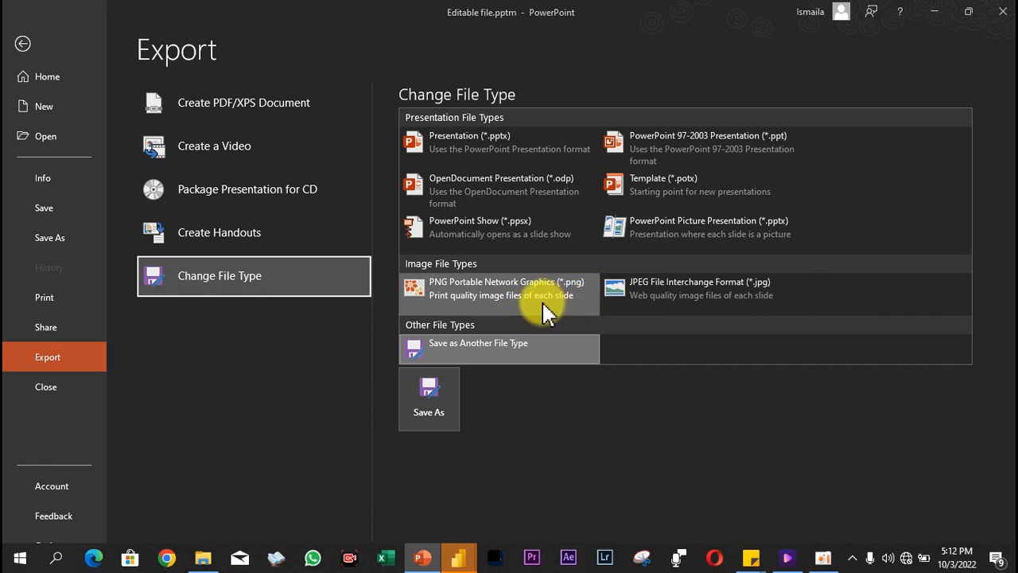
{"action": "left_click", "coordinate": [502, 354]}
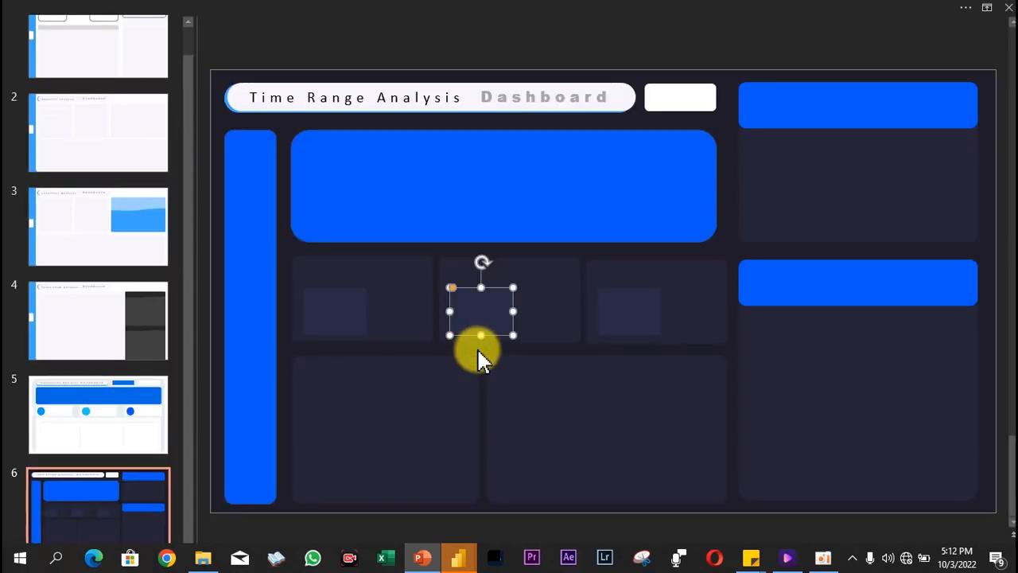
{"action": "key", "text": "F12"}
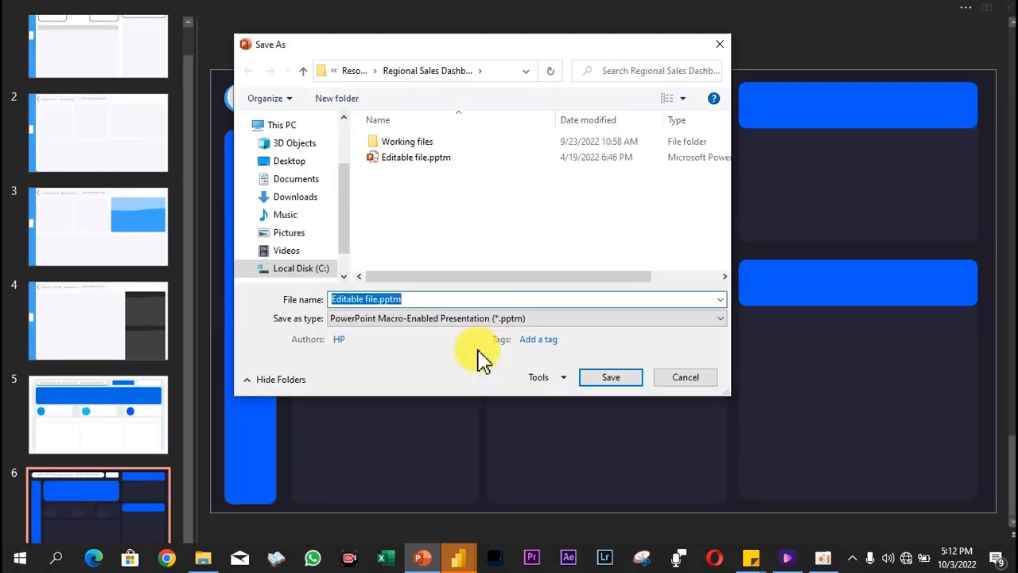
{"action": "left_click", "coordinate": [549, 320]}
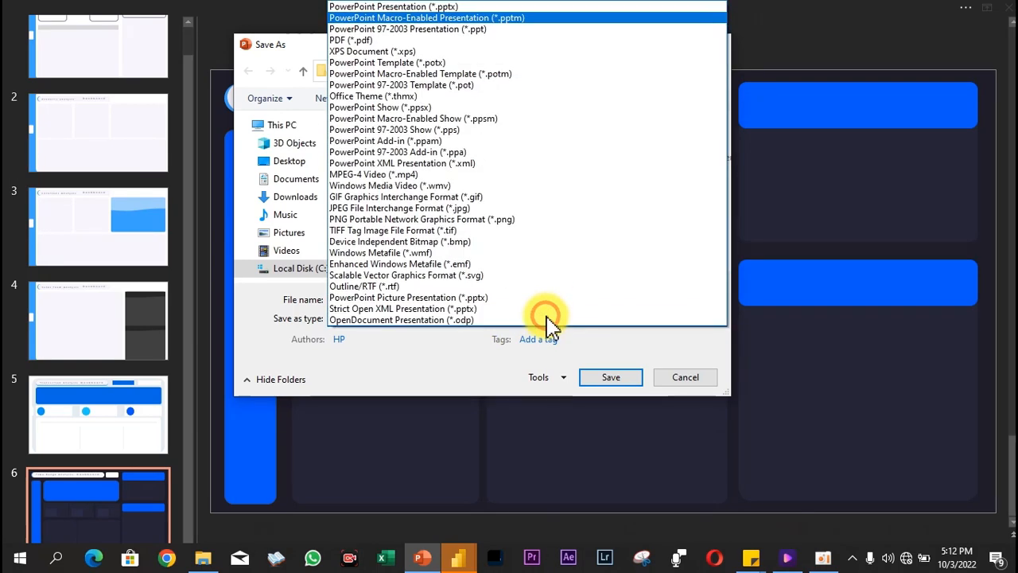
{"action": "left_click", "coordinate": [478, 198]}
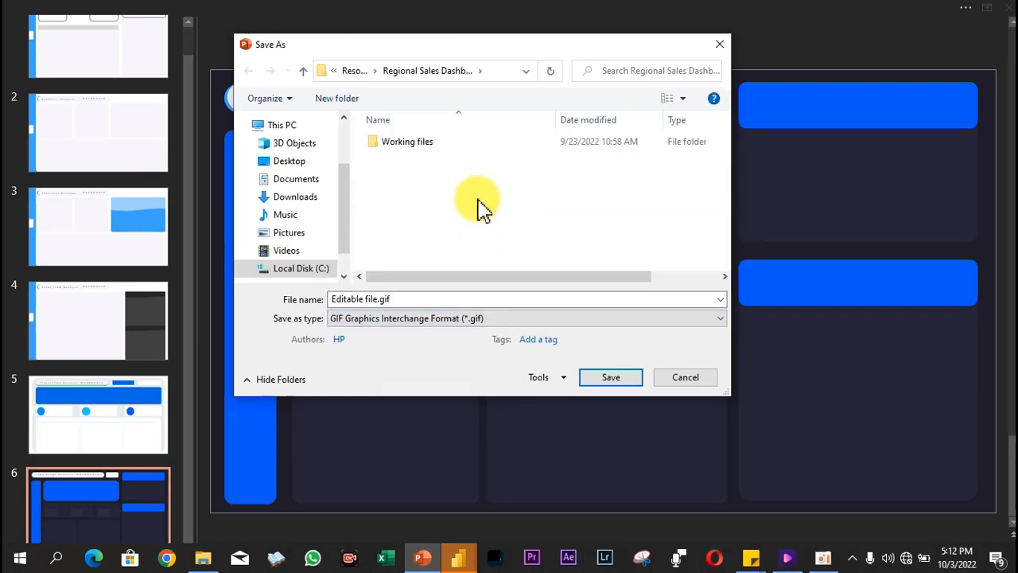
{"action": "double_click", "coordinate": [409, 300]}
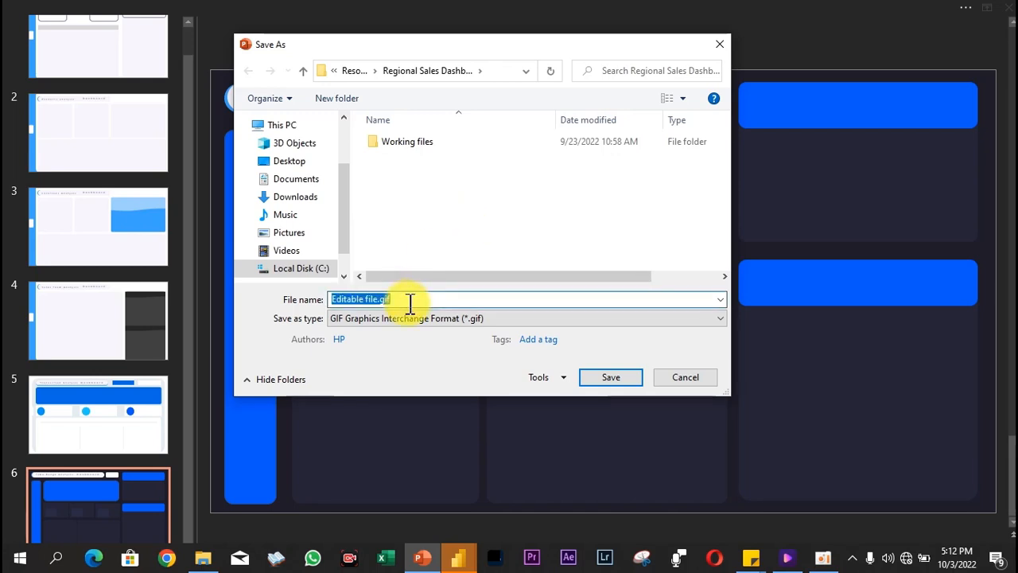
{"action": "type", "text": "dfjkdsjfksj"}
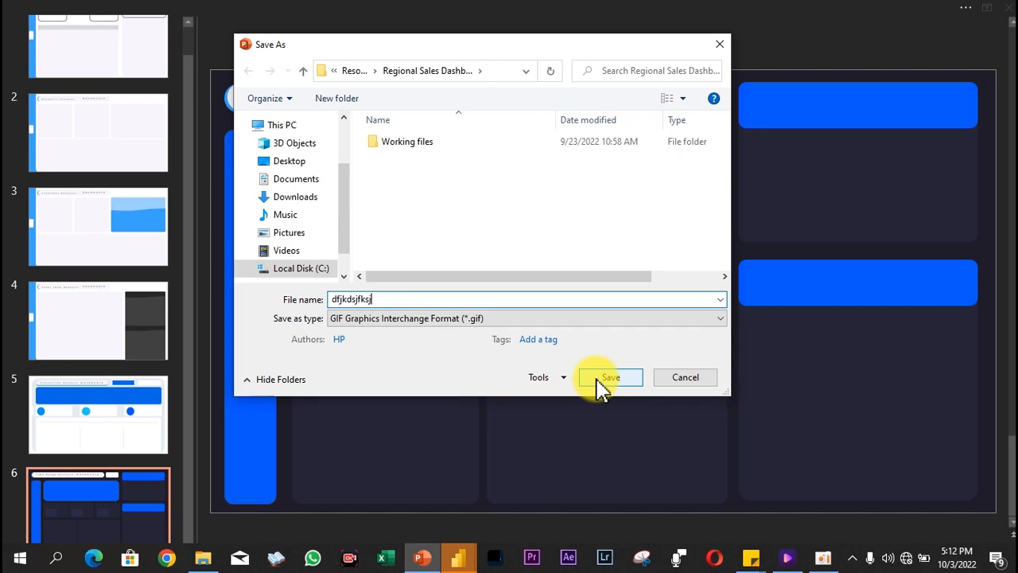
{"action": "left_click", "coordinate": [686, 377]}
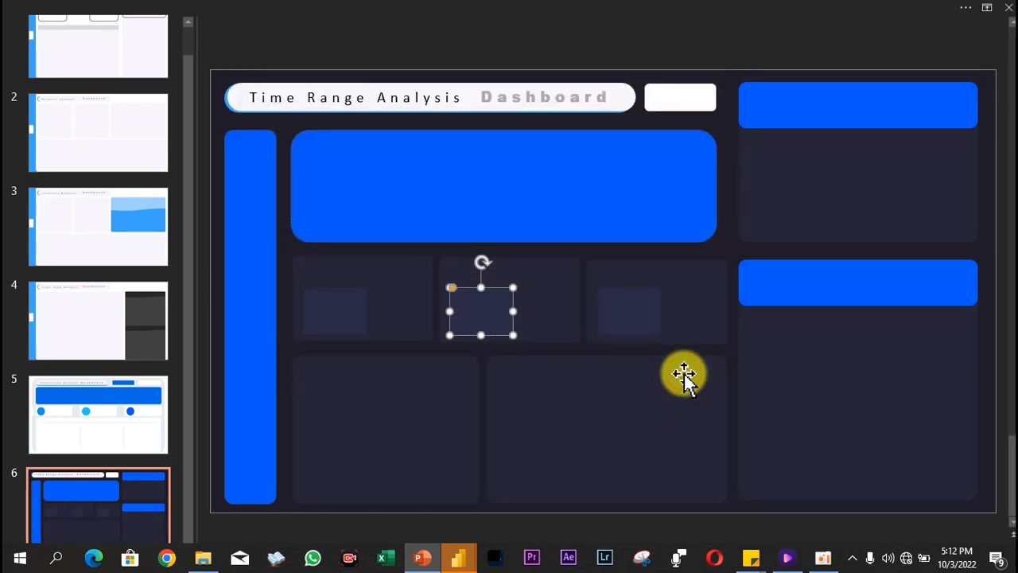
Step: Switch to the Practice 2 report in Power BI and set Time range.jpg as the page's canvas background with 0% transparency
{"action": "mouse_move", "coordinate": [467, 567]}
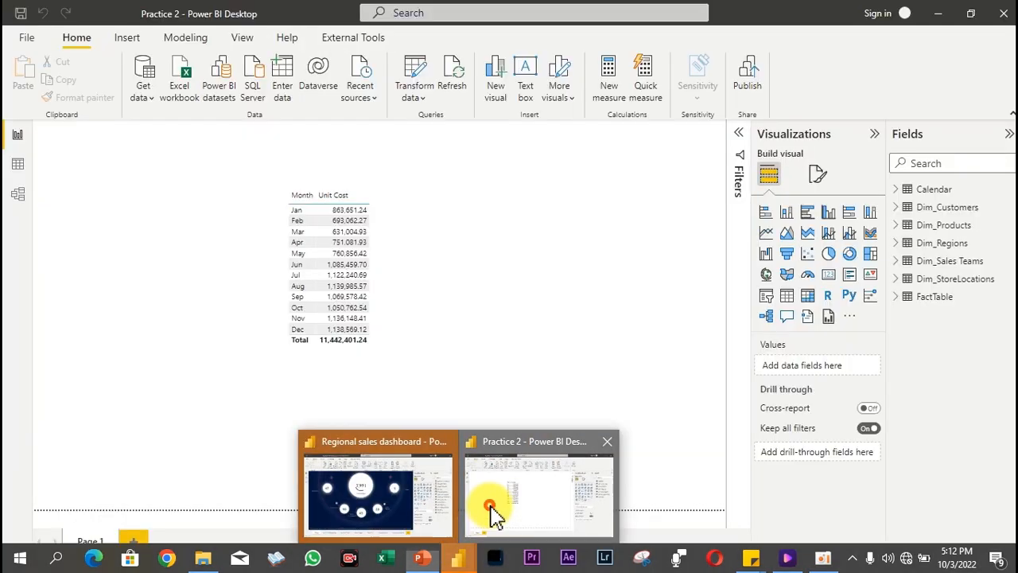
{"action": "left_click", "coordinate": [493, 509]}
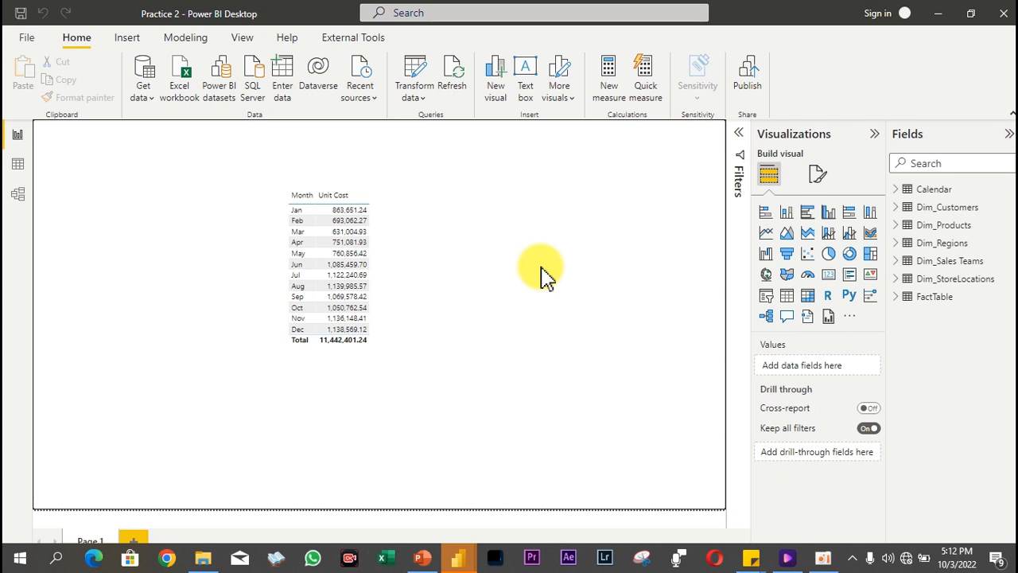
{"action": "left_click", "coordinate": [819, 179]}
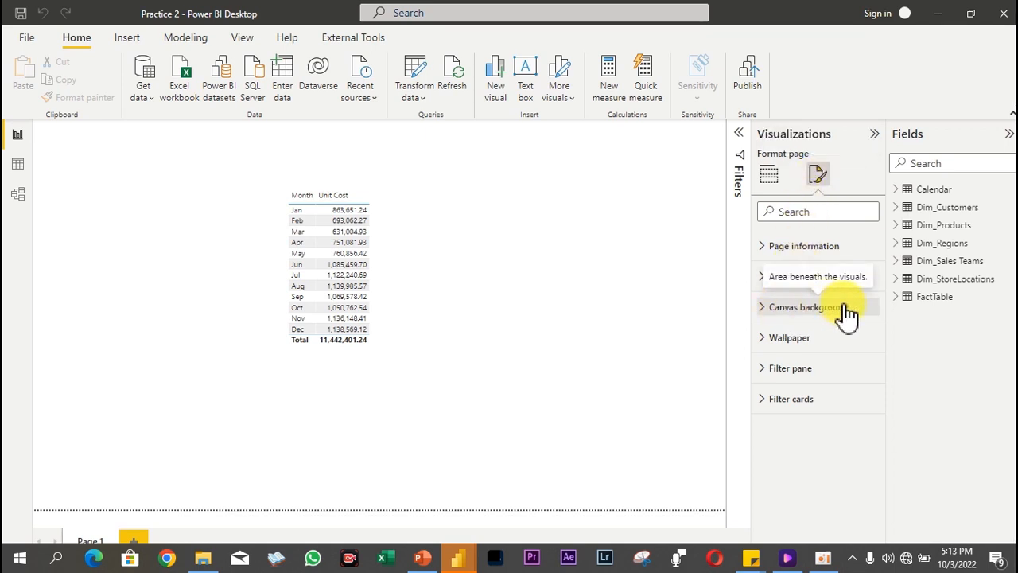
{"action": "left_click", "coordinate": [799, 310]}
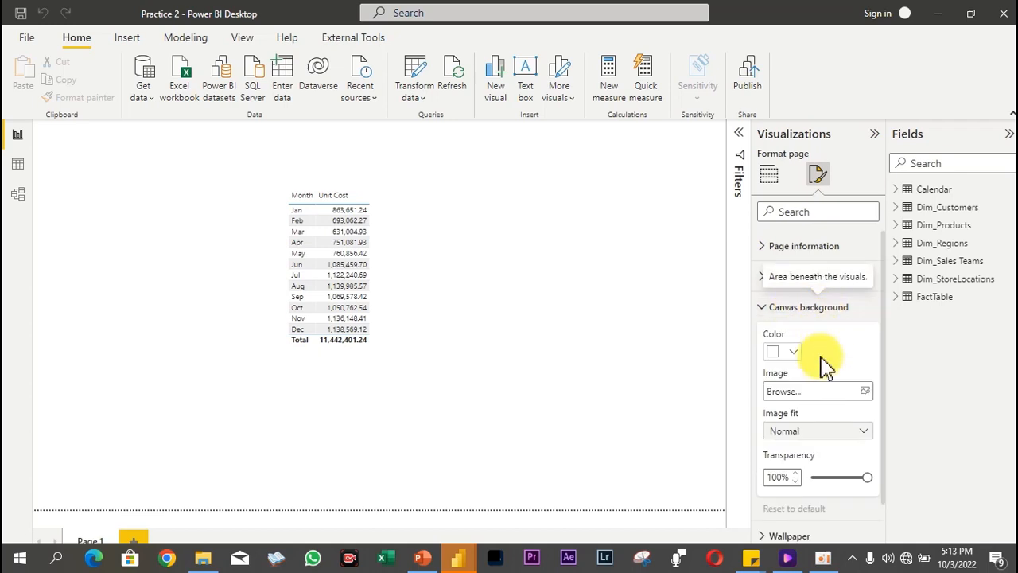
{"action": "left_click", "coordinate": [865, 390]}
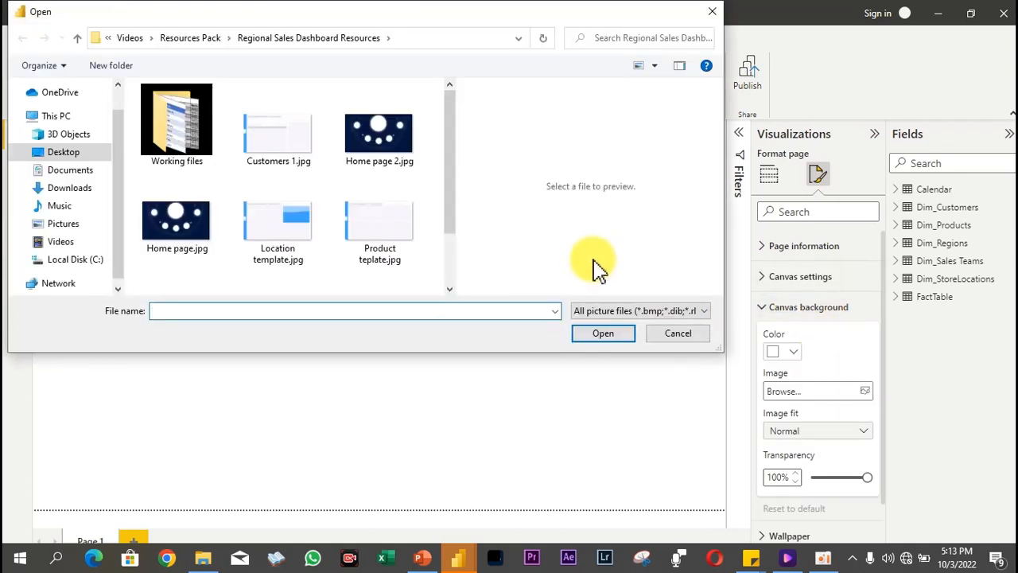
{"action": "left_click_drag", "start_coordinate": [455, 167], "coordinate": [454, 262]}
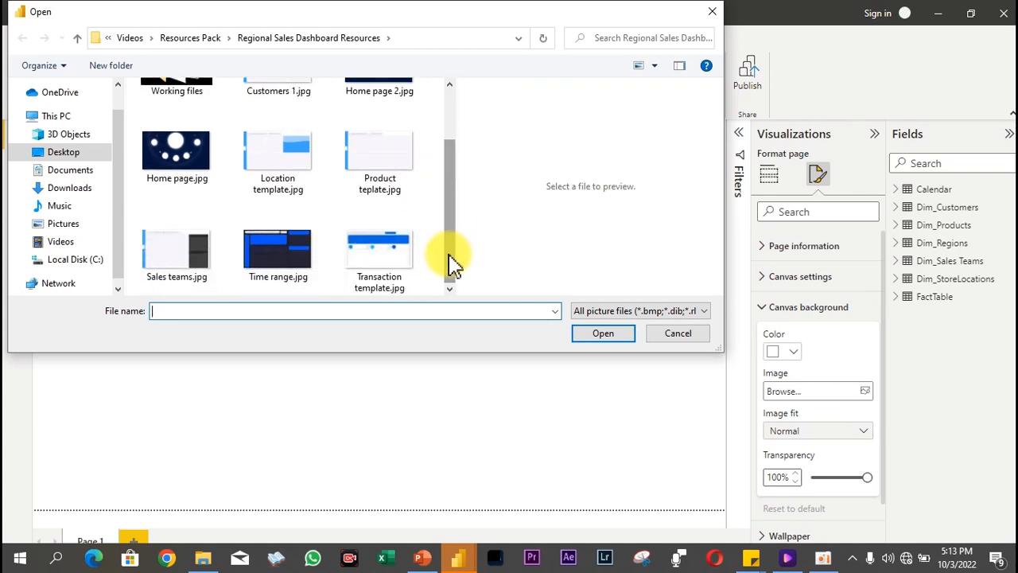
{"action": "left_click", "coordinate": [284, 256]}
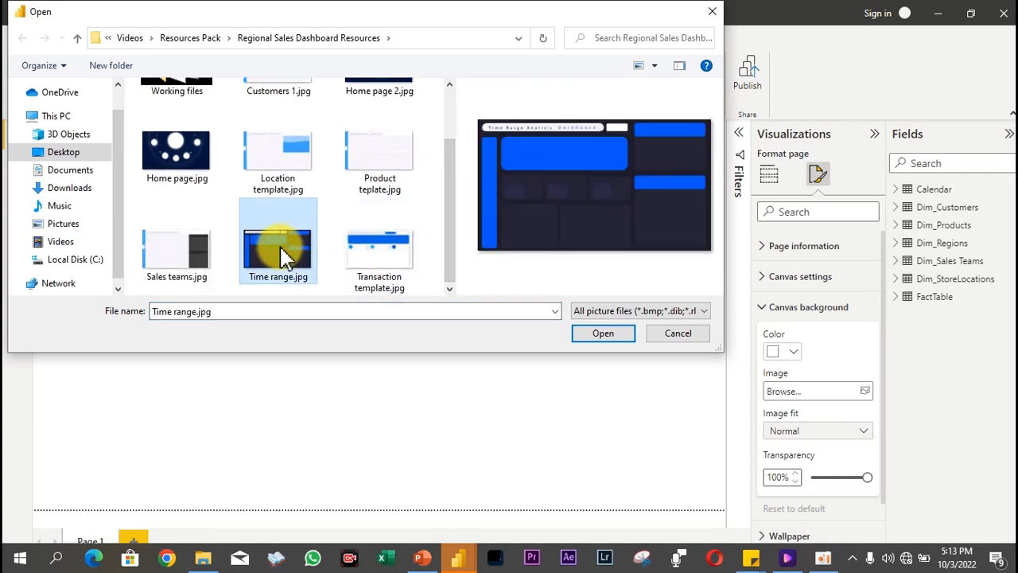
{"action": "double_click", "coordinate": [285, 256]}
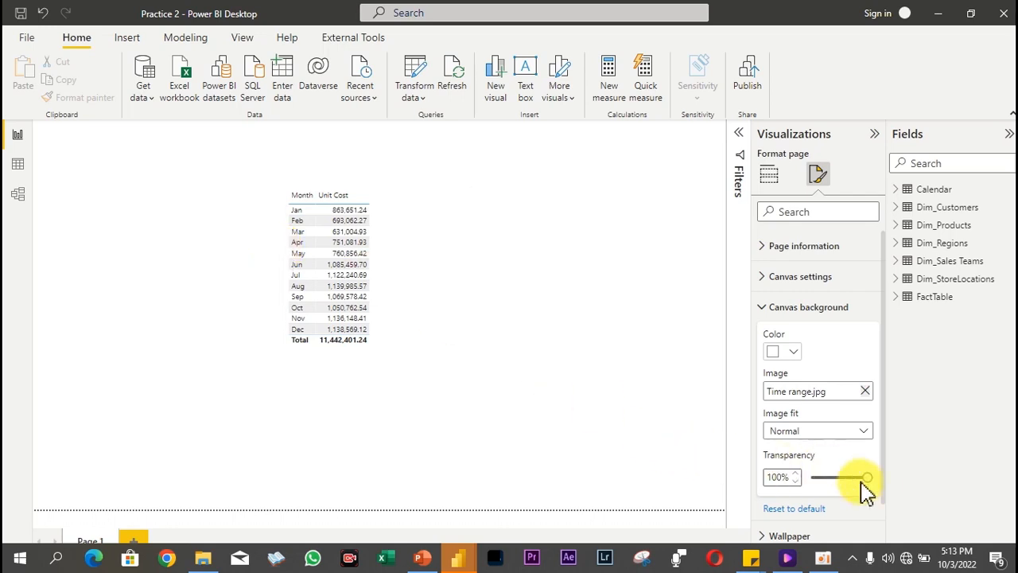
{"action": "left_click_drag", "start_coordinate": [868, 476], "coordinate": [773, 496]}
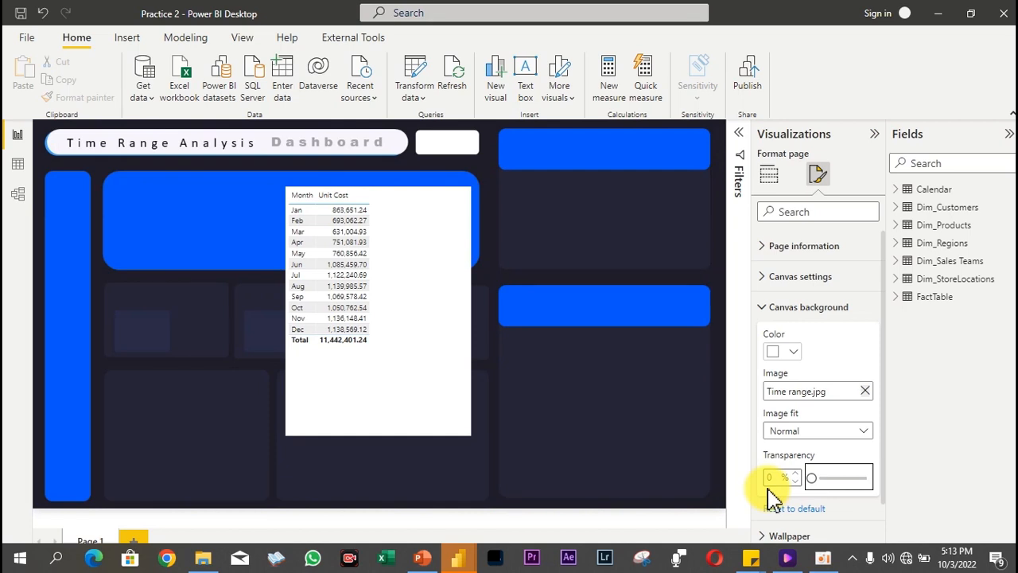
Step: Delete the Month and Unit Cost table from the report page
{"action": "left_click", "coordinate": [438, 215]}
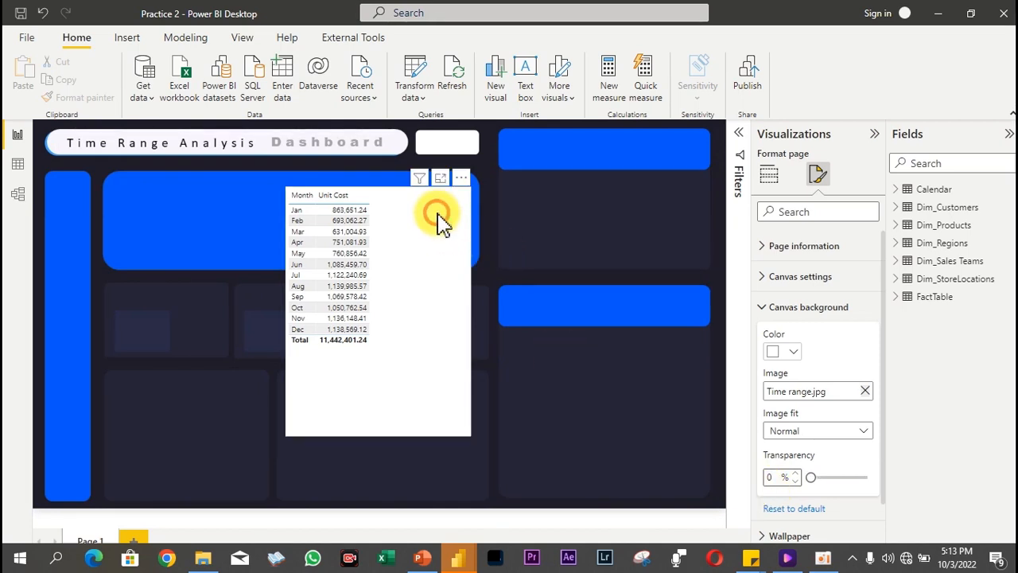
{"action": "left_click_drag", "start_coordinate": [470, 191], "coordinate": [424, 234]}
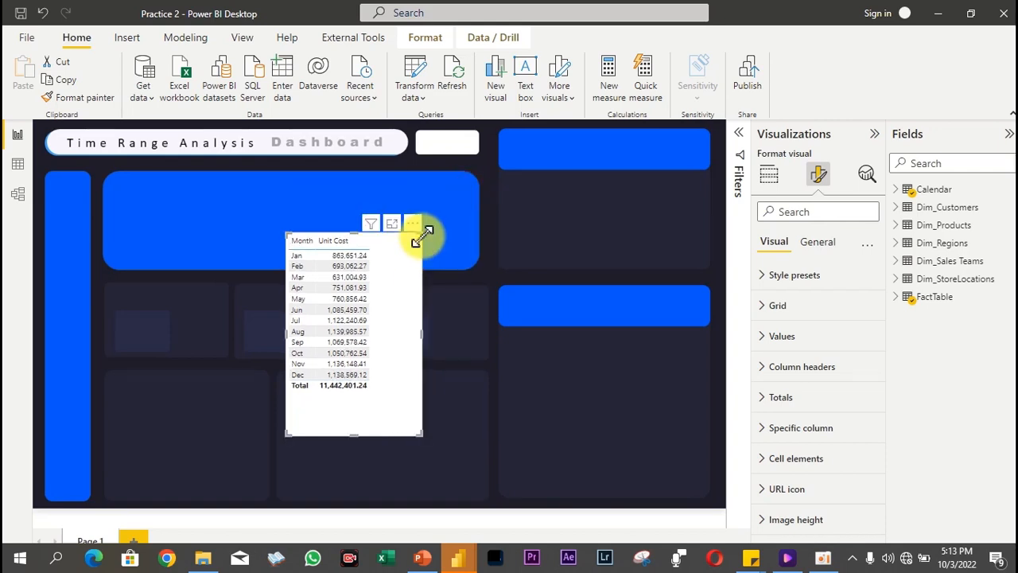
{"action": "key", "text": "Delete"}
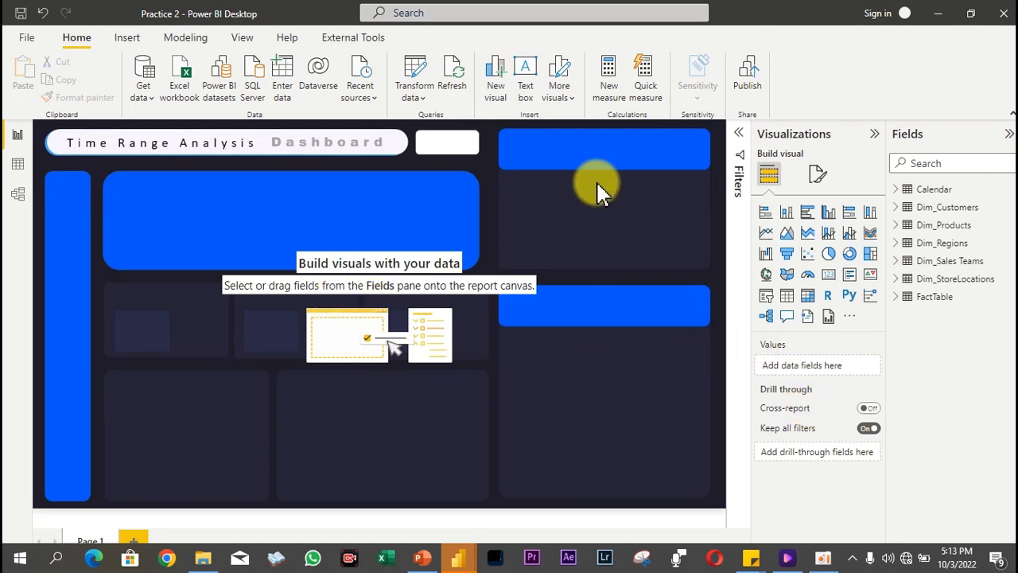
Step: Try the Fit option for the canvas background image and set its image fit to Fill
{"action": "left_click", "coordinate": [818, 175]}
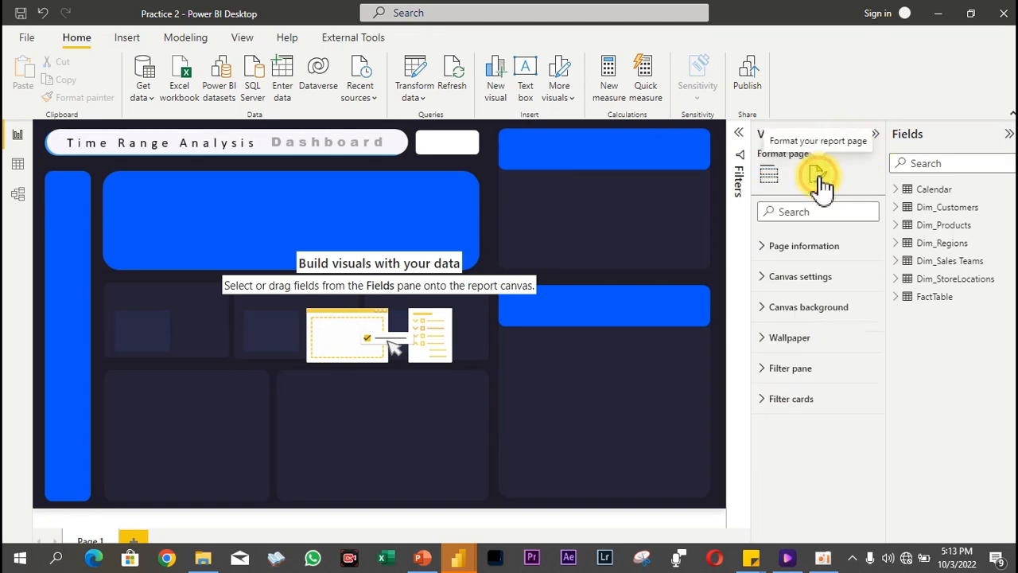
{"action": "left_click", "coordinate": [804, 310]}
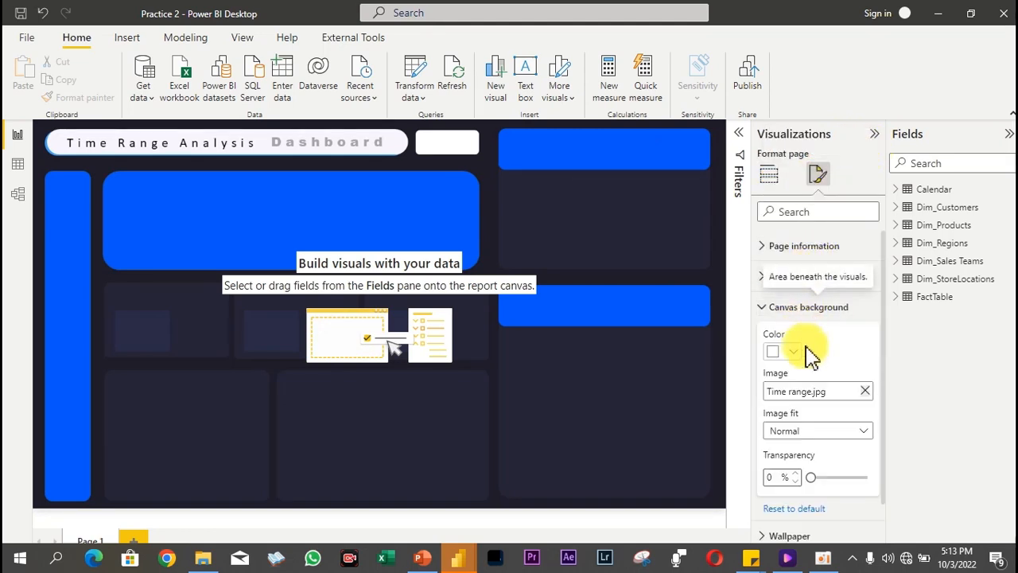
{"action": "left_click", "coordinate": [840, 437]}
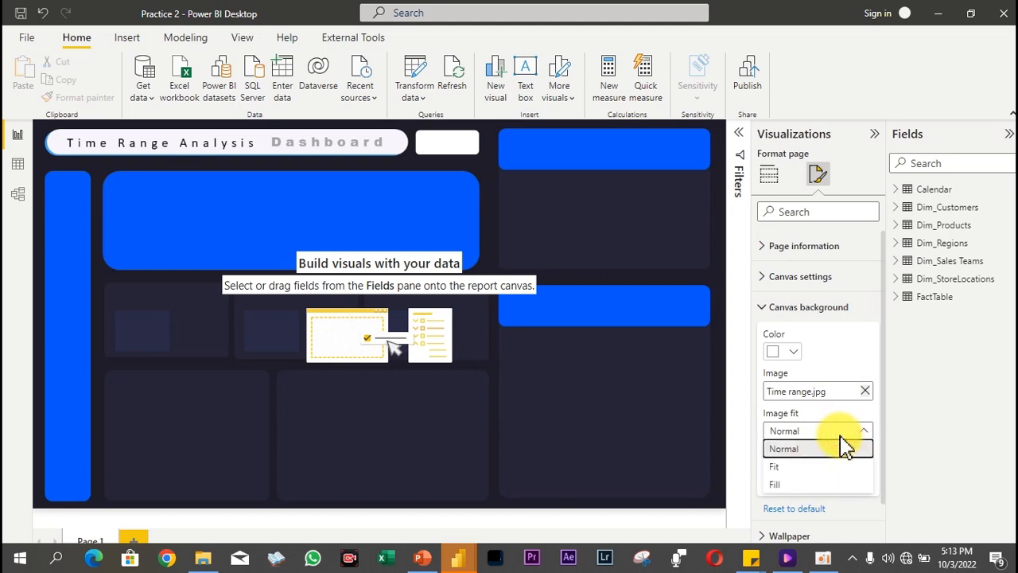
{"action": "left_click", "coordinate": [779, 469]}
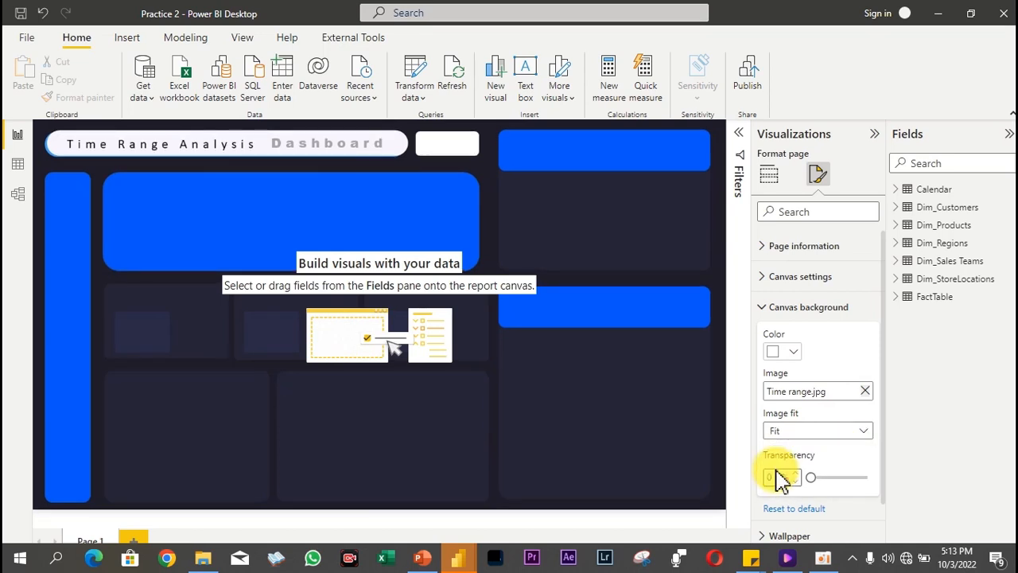
{"action": "left_click", "coordinate": [809, 434]}
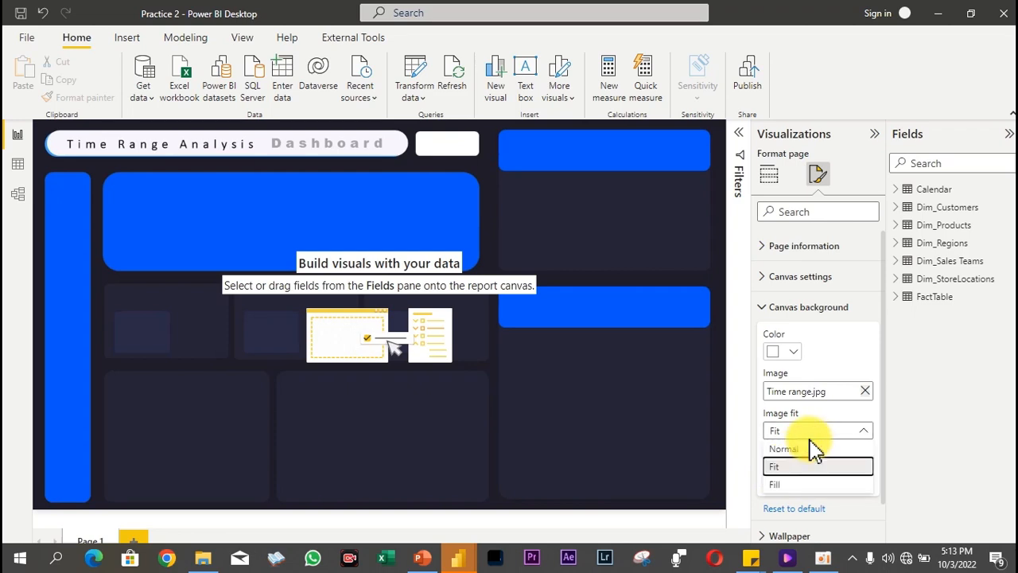
{"action": "left_click", "coordinate": [786, 487]}
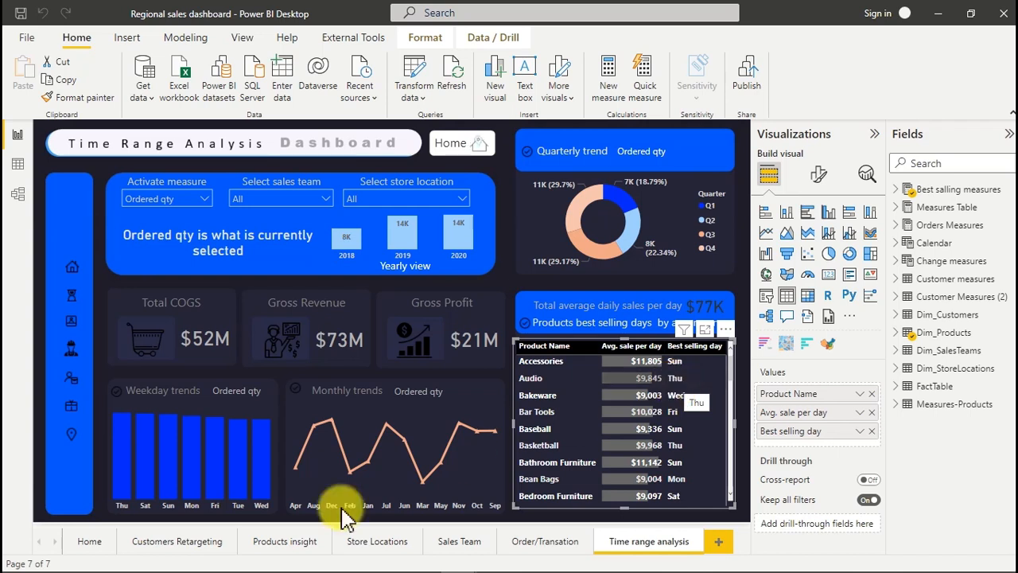
Step: Cross-filter the Regional sales dashboard's Time range analysis page by Wed in the weekday trends chart
{"action": "left_click", "coordinate": [260, 461]}
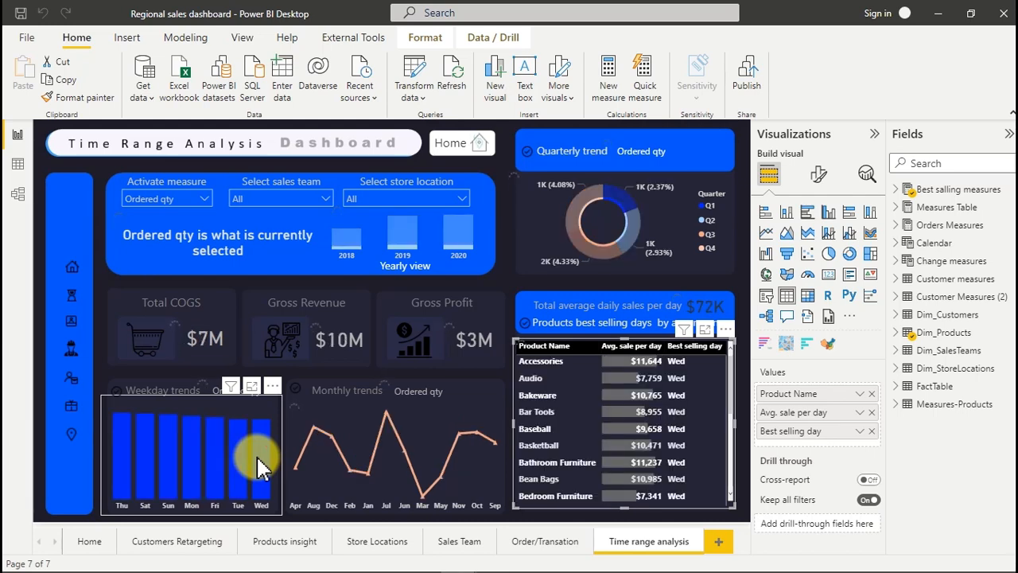
Step: Examine the products' best selling days with the weekday trends chart filtered by Wed and Sat, and narrow the products table slightly
{"action": "left_click", "coordinate": [259, 463]}
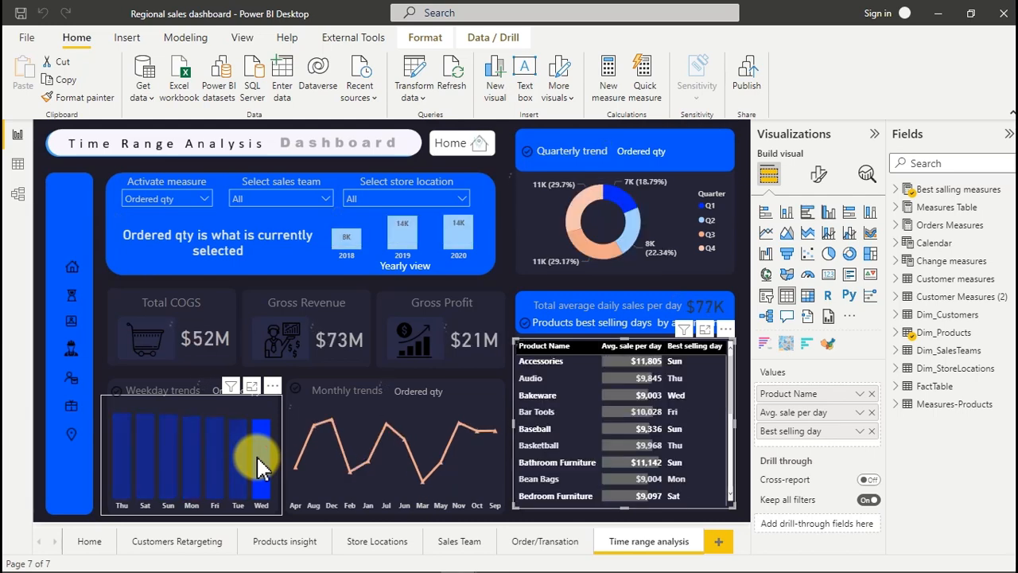
{"action": "left_click", "coordinate": [258, 463]}
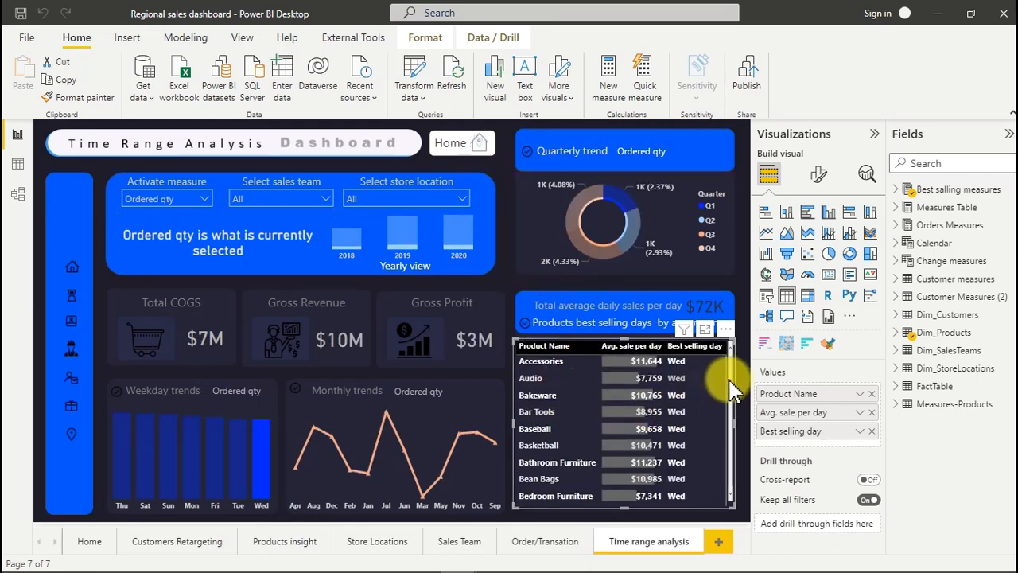
{"action": "left_click_drag", "start_coordinate": [734, 372], "coordinate": [735, 493]}
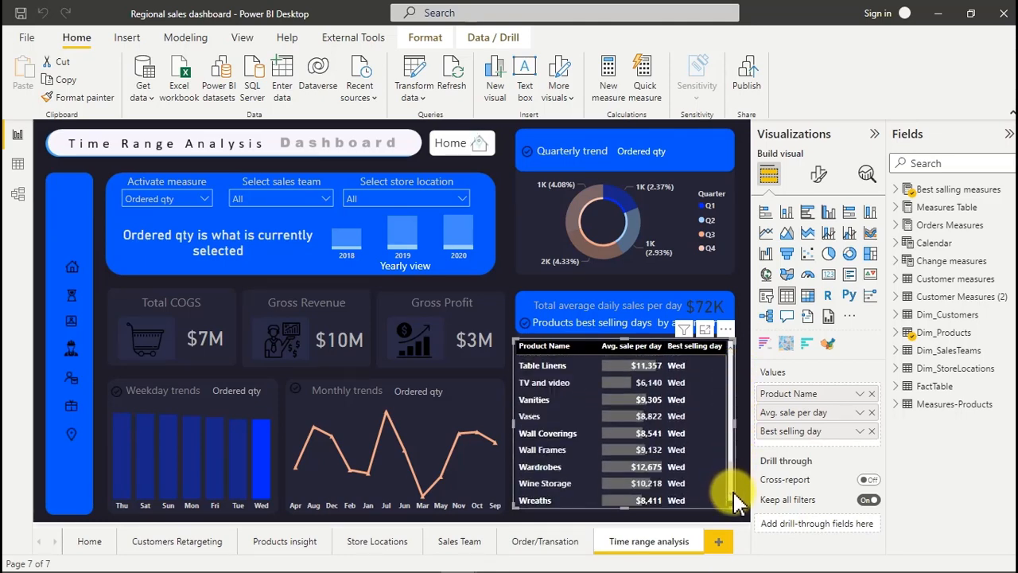
{"action": "left_click", "coordinate": [145, 460]}
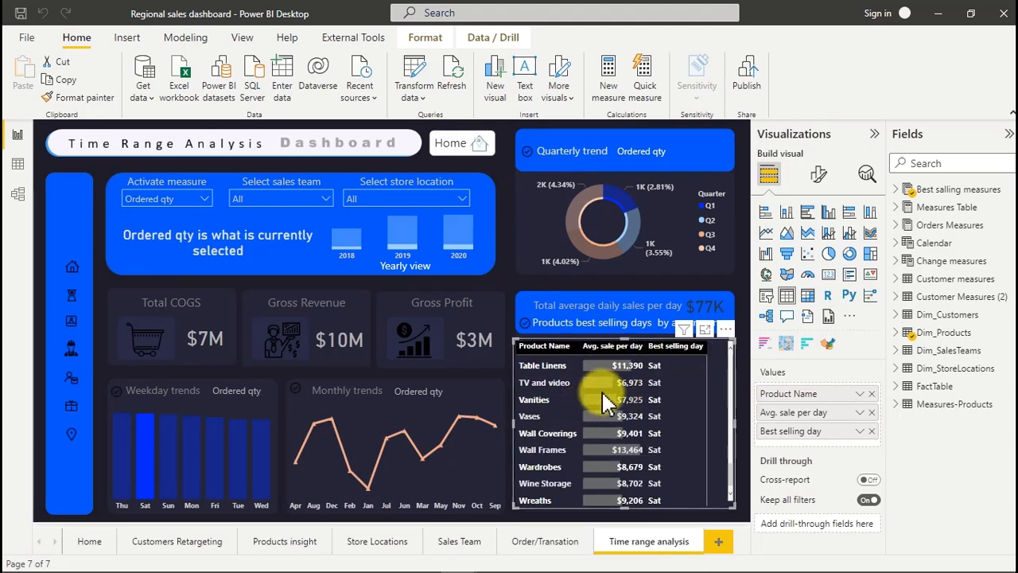
{"action": "left_click", "coordinate": [146, 429]}
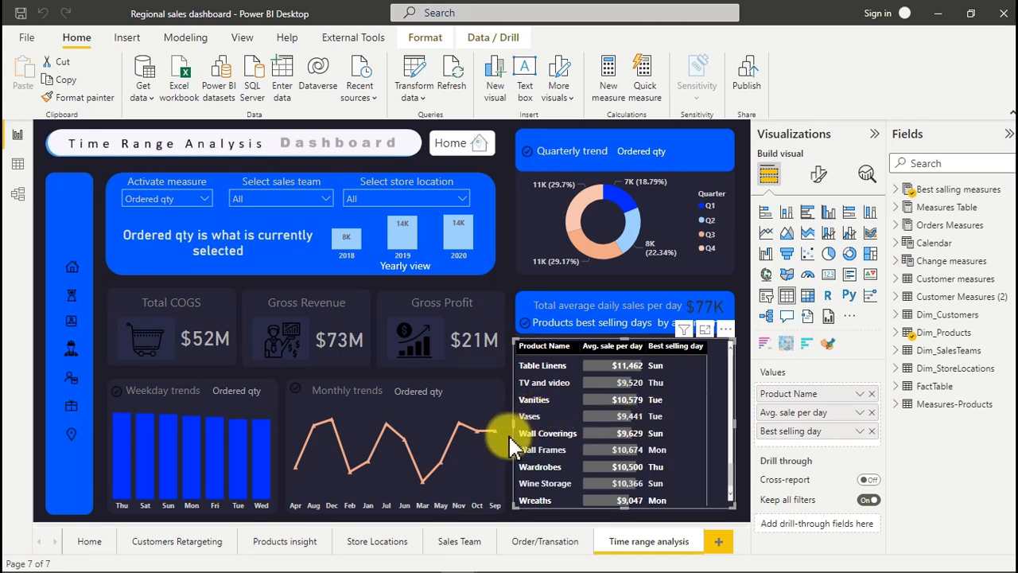
{"action": "left_click_drag", "start_coordinate": [514, 424], "coordinate": [528, 424]}
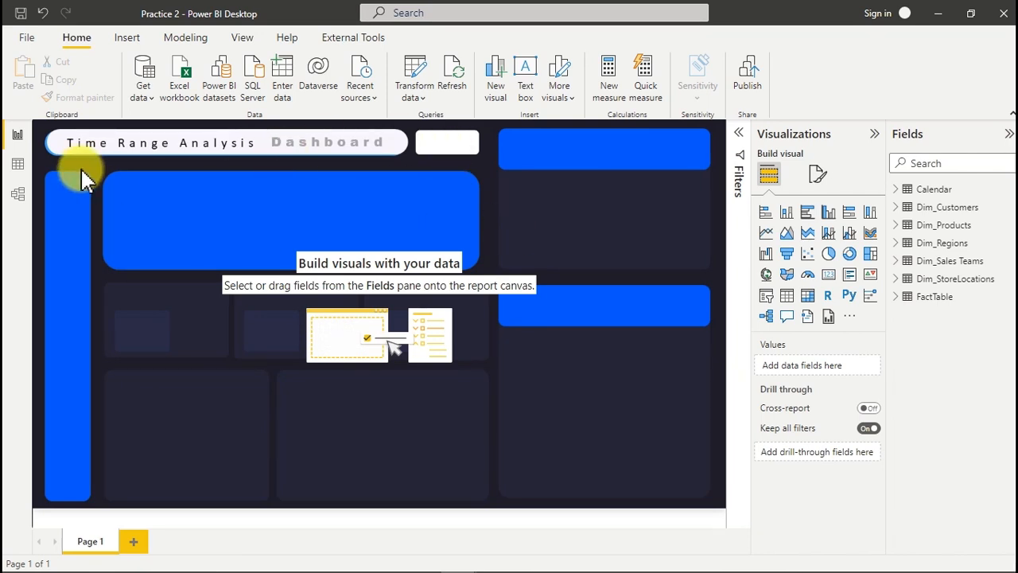
Step: Switch to Practice 2 and examine the distinct values of the Calendar table's Weekday column before returning to the report page
{"action": "left_click", "coordinate": [17, 165]}
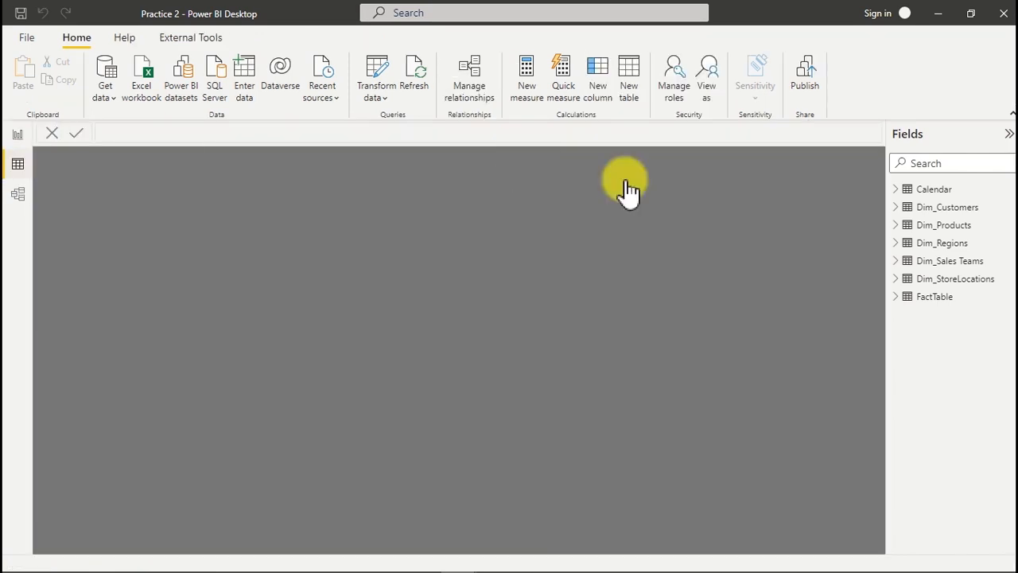
{"action": "left_click", "coordinate": [936, 191]}
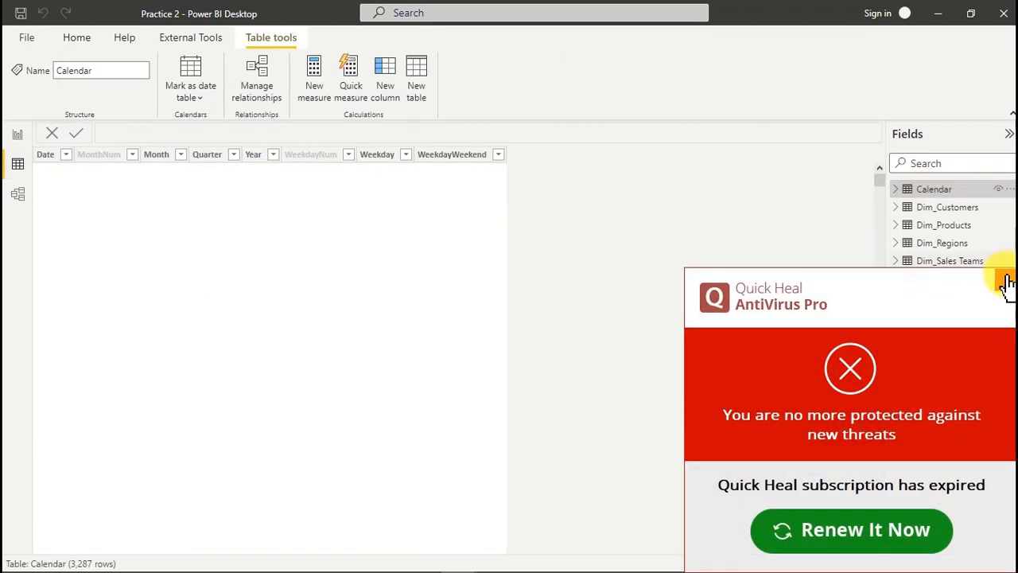
{"action": "left_click", "coordinate": [1008, 281]}
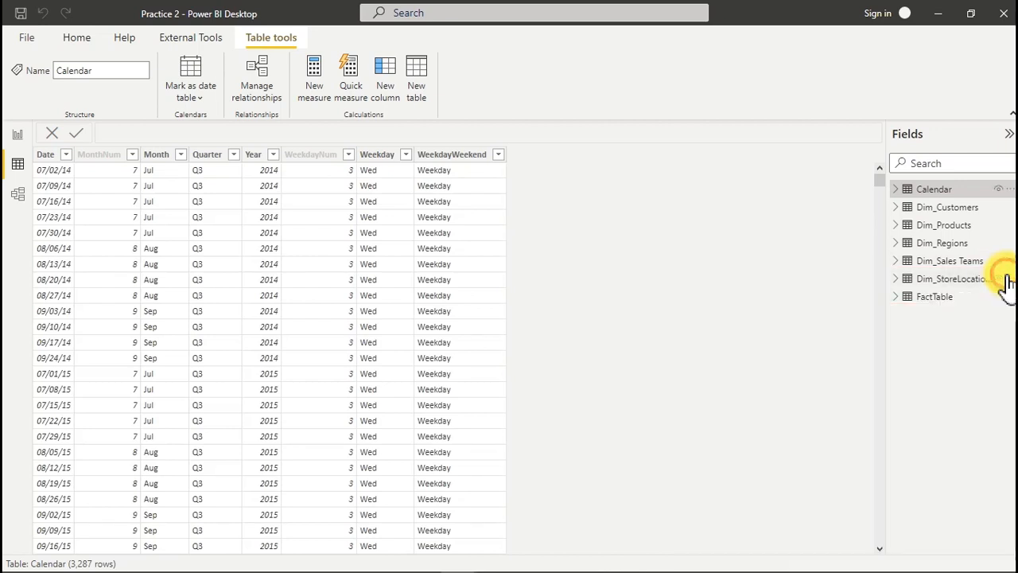
{"action": "left_click", "coordinate": [378, 159]}
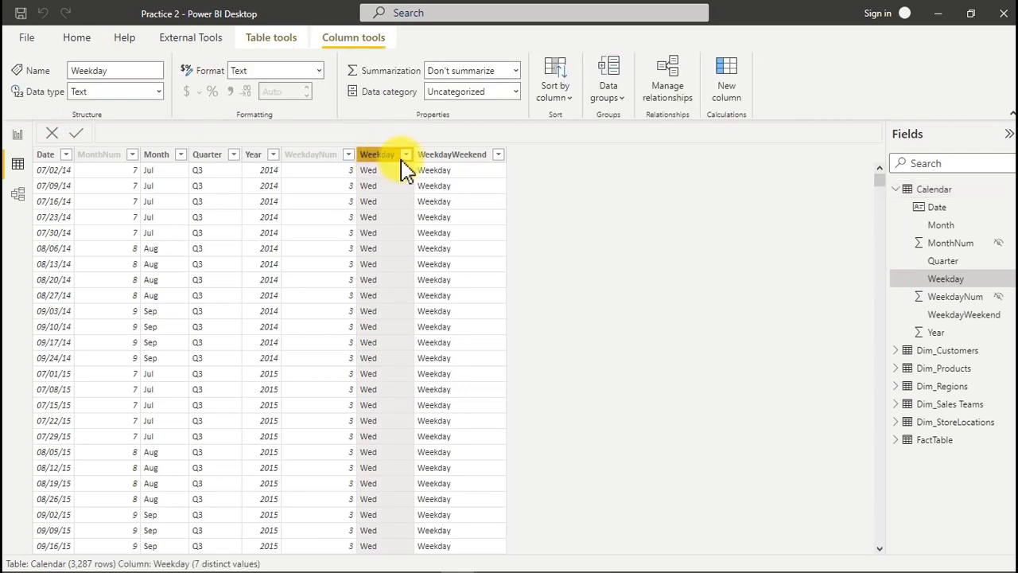
{"action": "left_click", "coordinate": [407, 156]}
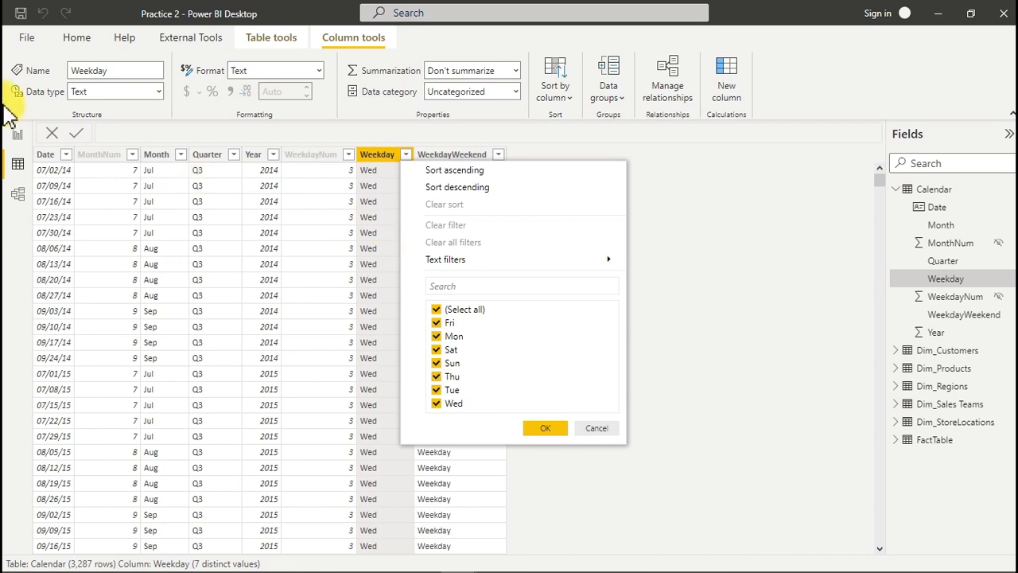
{"action": "left_click", "coordinate": [17, 135]}
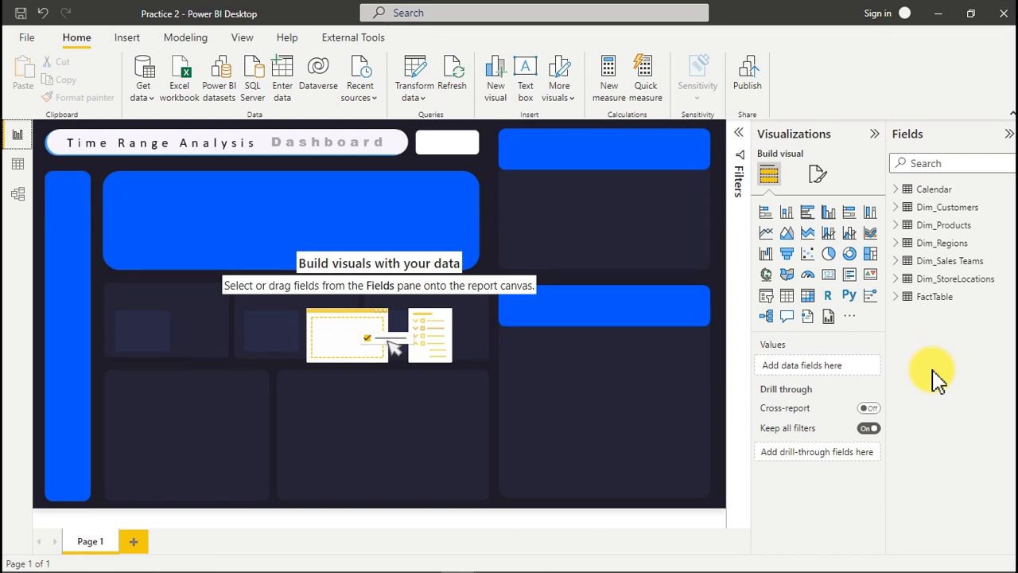
Step: Examine the separate measure tables in the Regional sales dashboard's data model and return to the Practice 2 report
{"action": "mouse_move", "coordinate": [644, 561]}
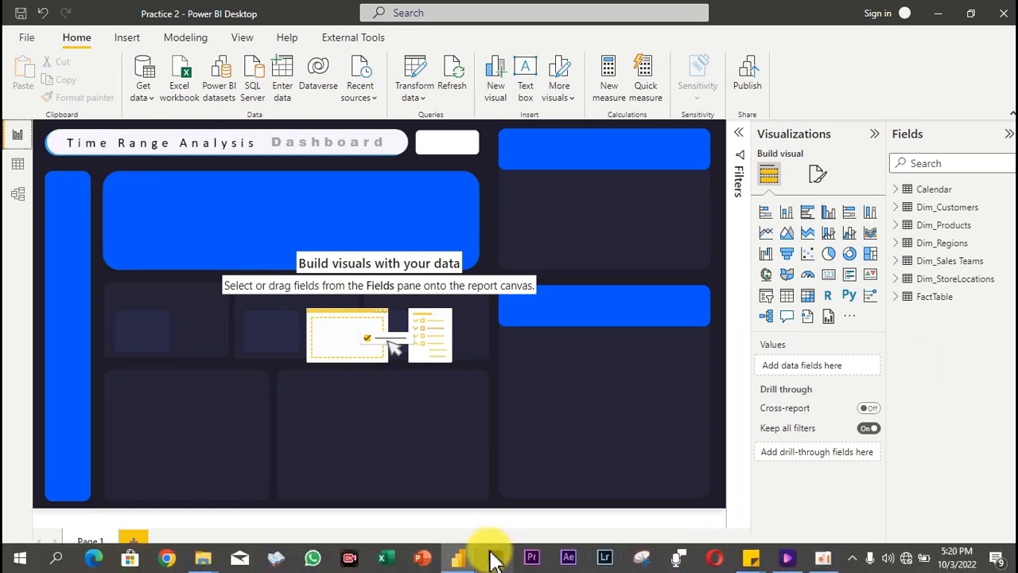
{"action": "mouse_move", "coordinate": [457, 556]}
{"action": "left_click", "coordinate": [387, 489]}
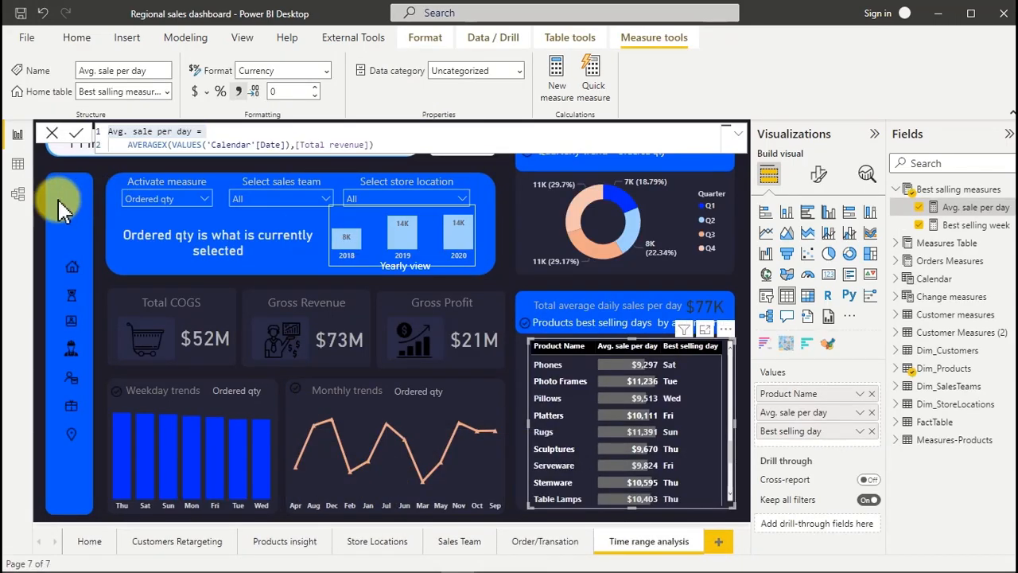
{"action": "left_click", "coordinate": [20, 197]}
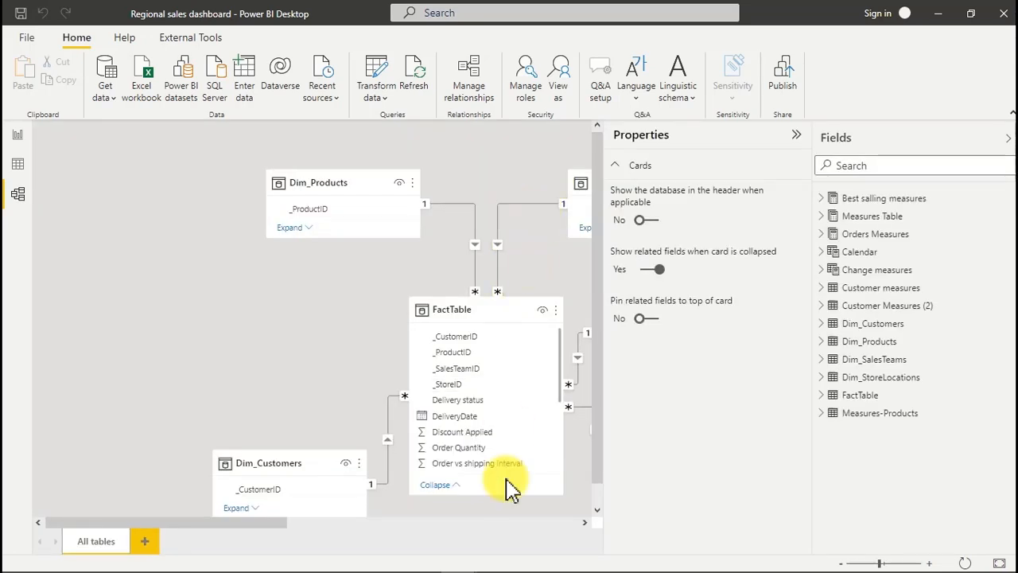
{"action": "left_click", "coordinate": [797, 135]}
{"action": "left_click", "coordinate": [1008, 139]}
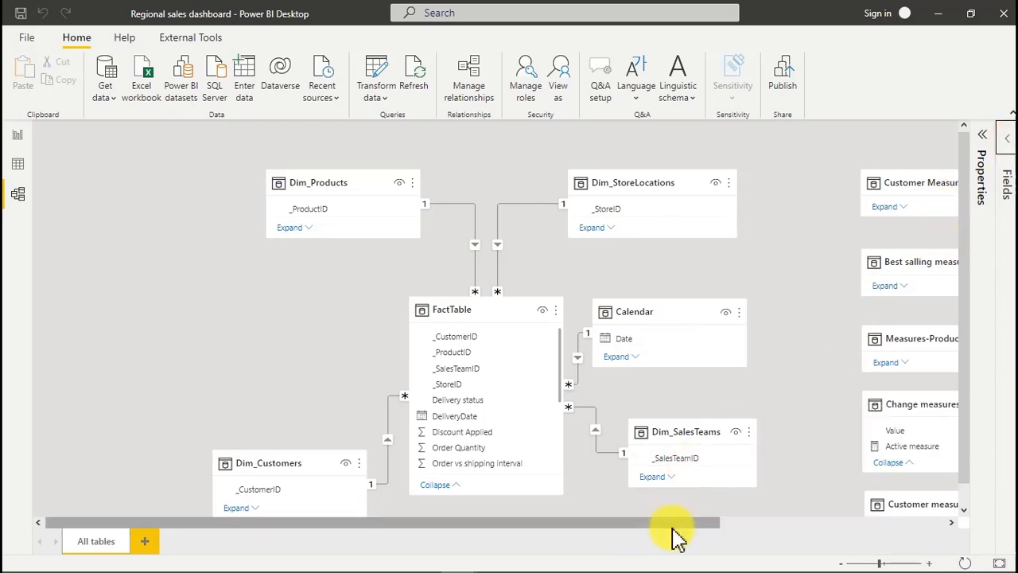
{"action": "left_click_drag", "start_coordinate": [682, 523], "coordinate": [855, 523]}
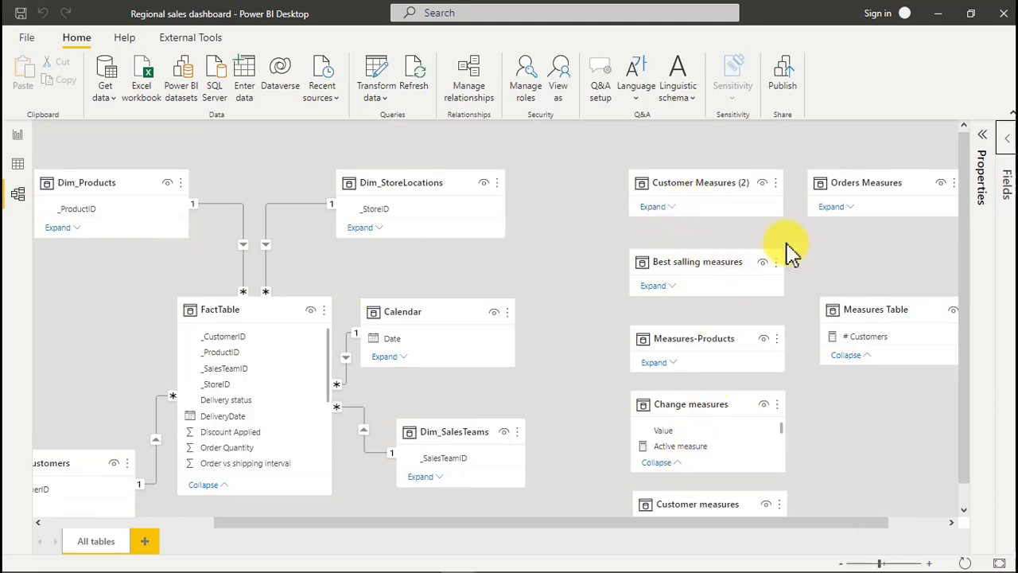
{"action": "left_click", "coordinate": [18, 134]}
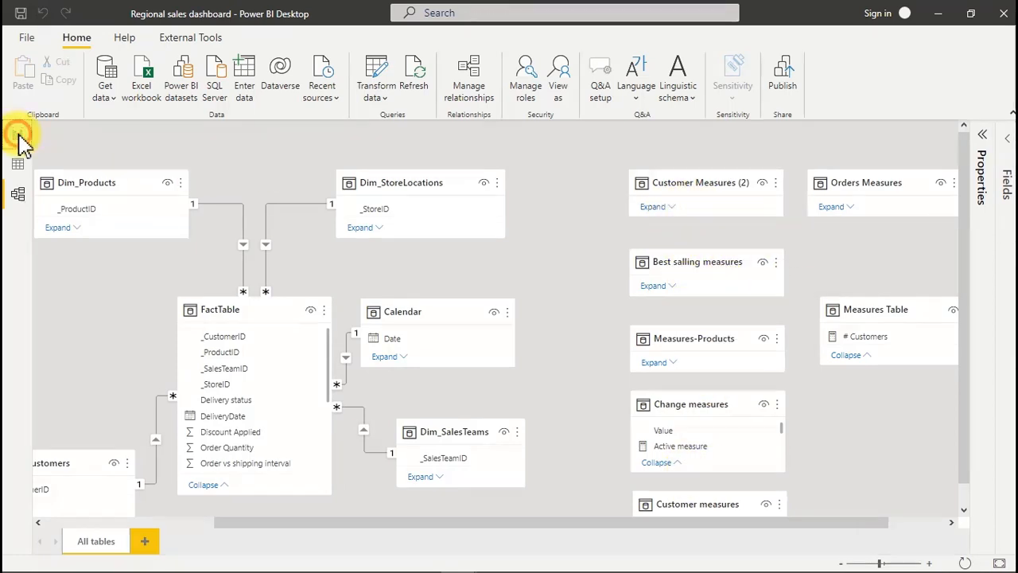
{"action": "left_click", "coordinate": [941, 12]}
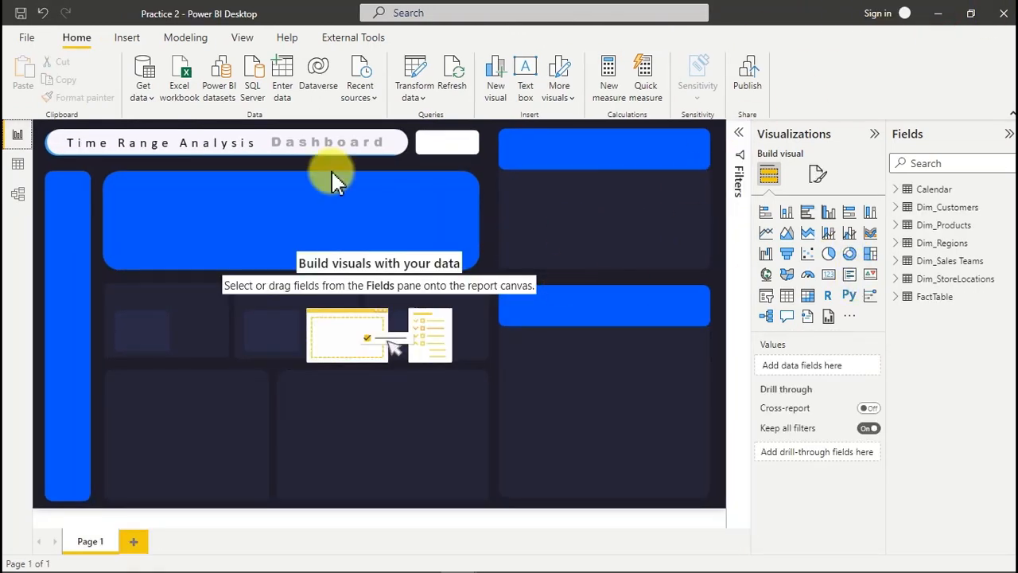
Step: Create an empty table named Best selling days and load it into the Practice 2 model
{"action": "left_click", "coordinate": [278, 69]}
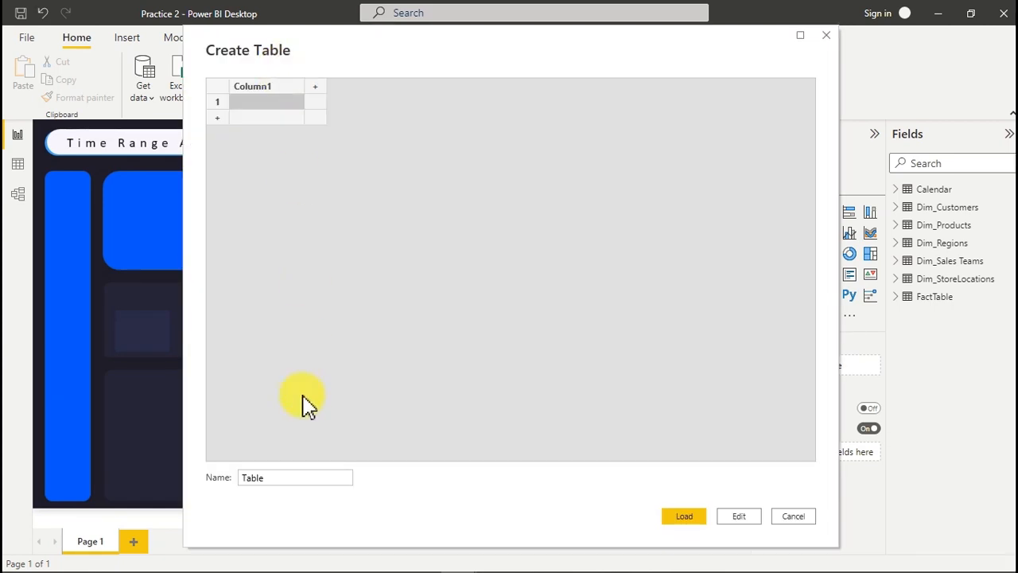
{"action": "left_click", "coordinate": [286, 477]}
{"action": "left_click_drag", "start_coordinate": [287, 478], "coordinate": [182, 484]}
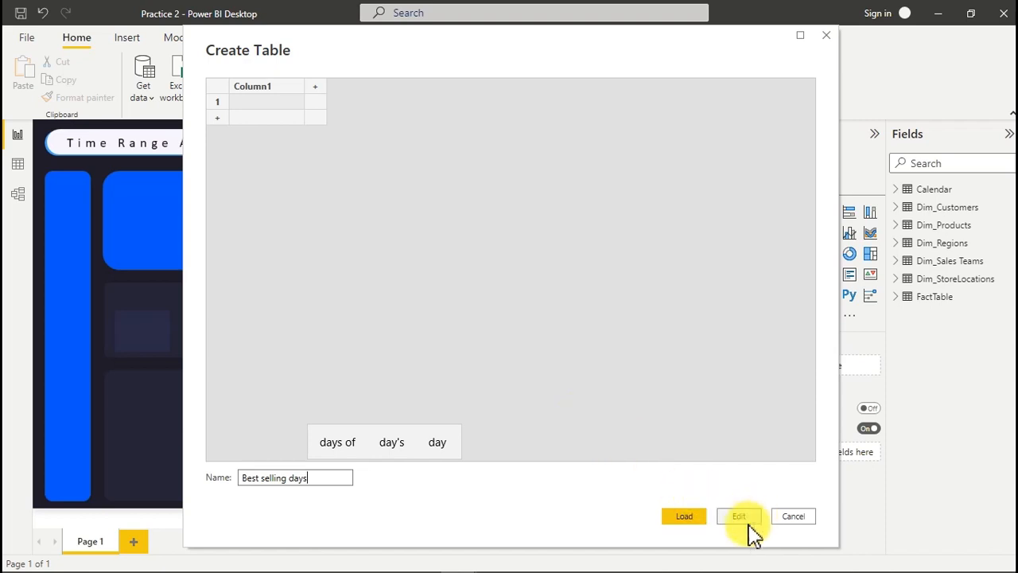
{"action": "left_click", "coordinate": [678, 519]}
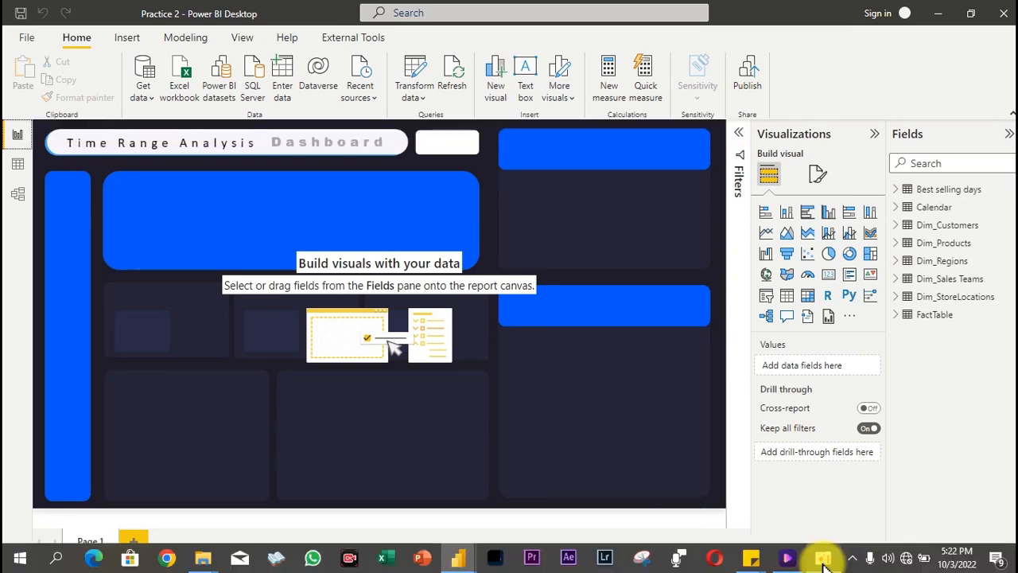
Step: Add a new measure to the Best selling days table and name it Avg. sale per day in its formula
{"action": "left_click", "coordinate": [951, 191]}
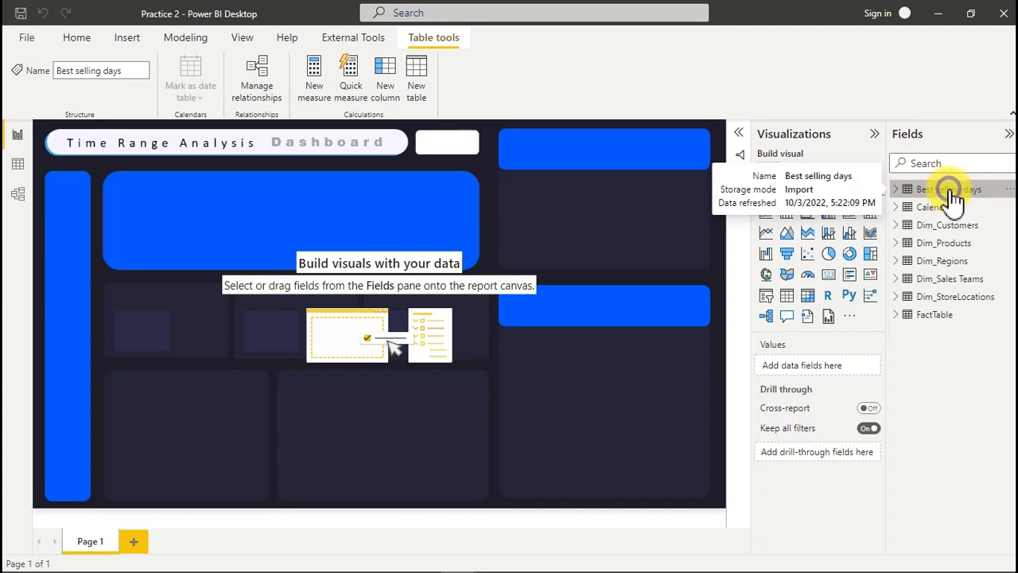
{"action": "right_click", "coordinate": [953, 198]}
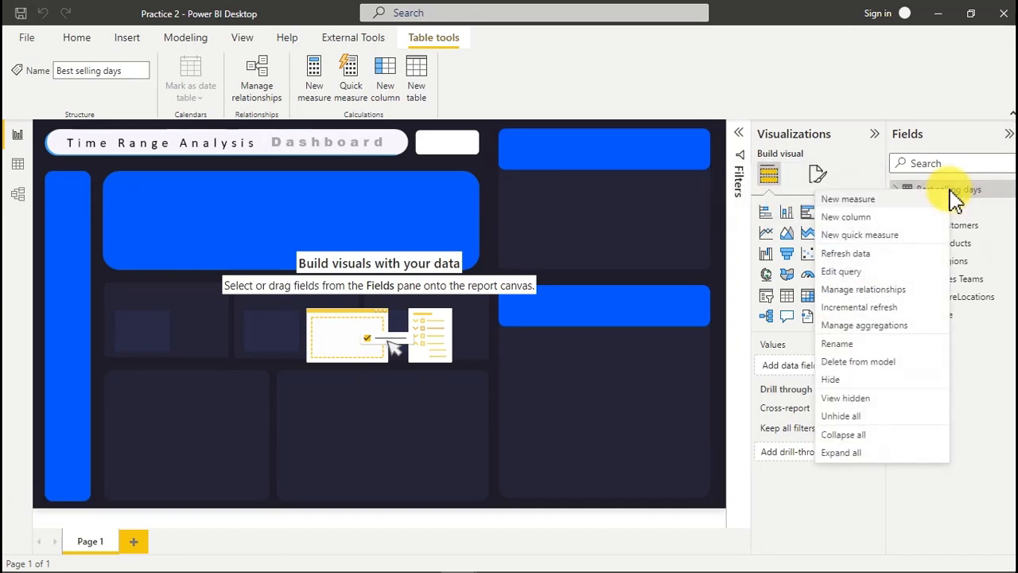
{"action": "left_click", "coordinate": [874, 200]}
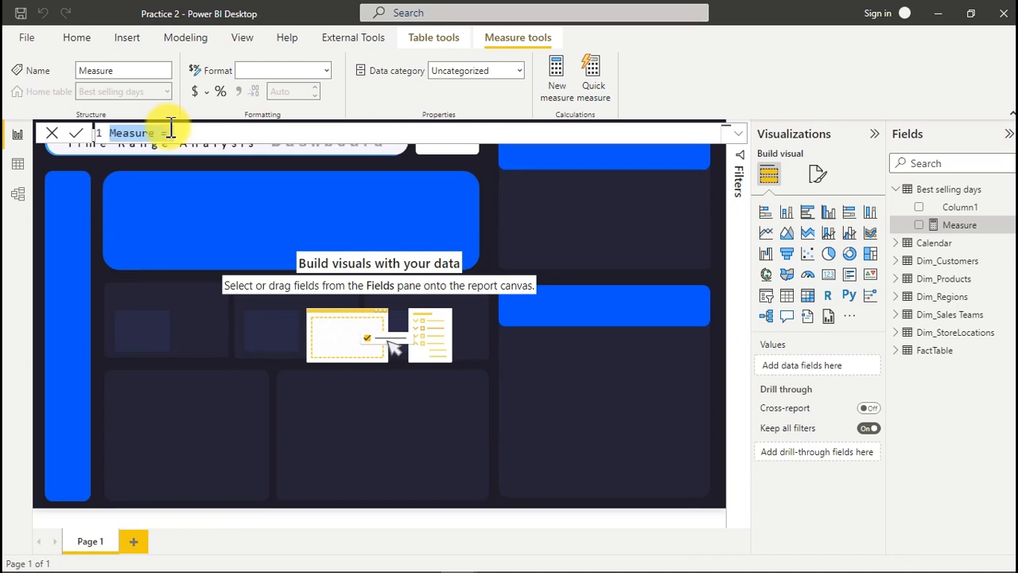
{"action": "type", "text": "Avg. sale per day ="}
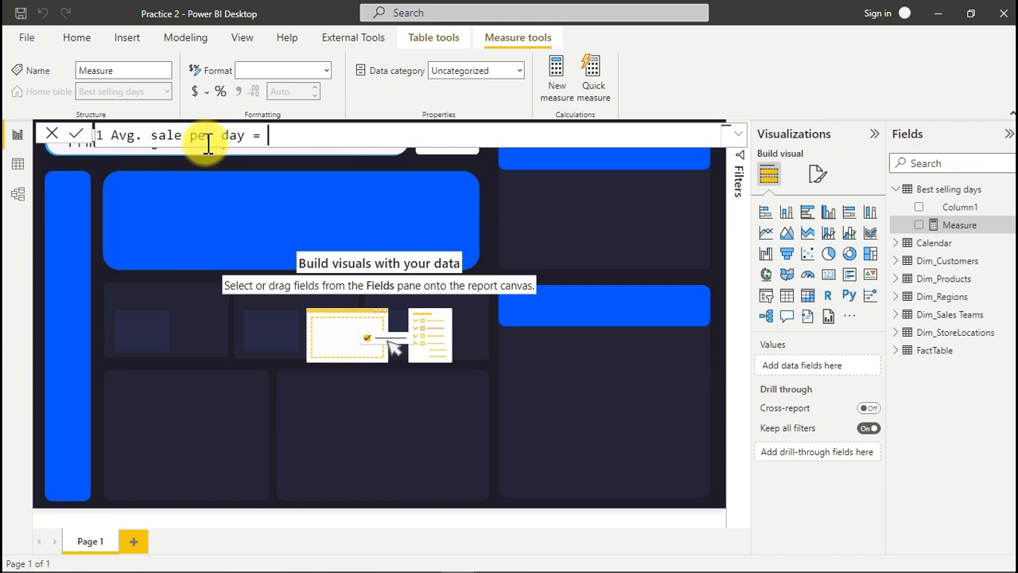
Step: Start the Avg. sale per day formula with AVERAGEA over values('Calendar'[Date]), followed by a comma for the next argument
{"action": "type", "text": "av"}
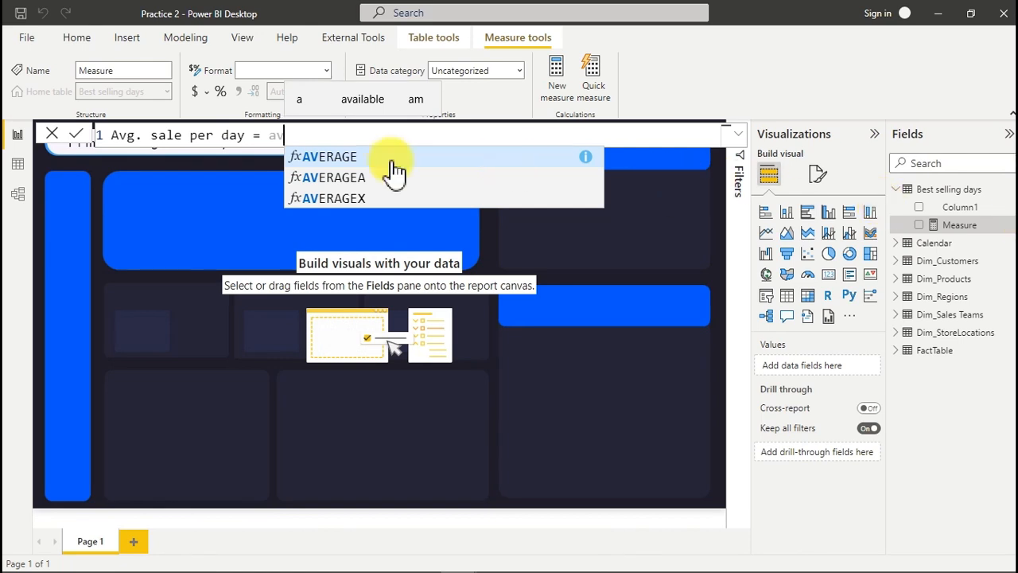
{"action": "left_click", "coordinate": [324, 183]}
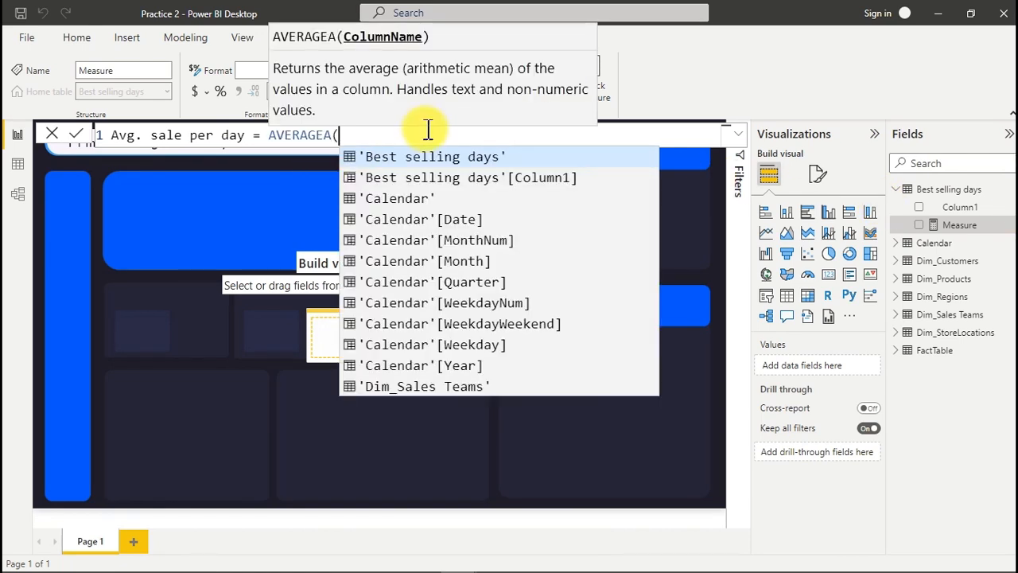
{"action": "type", "text": "val"}
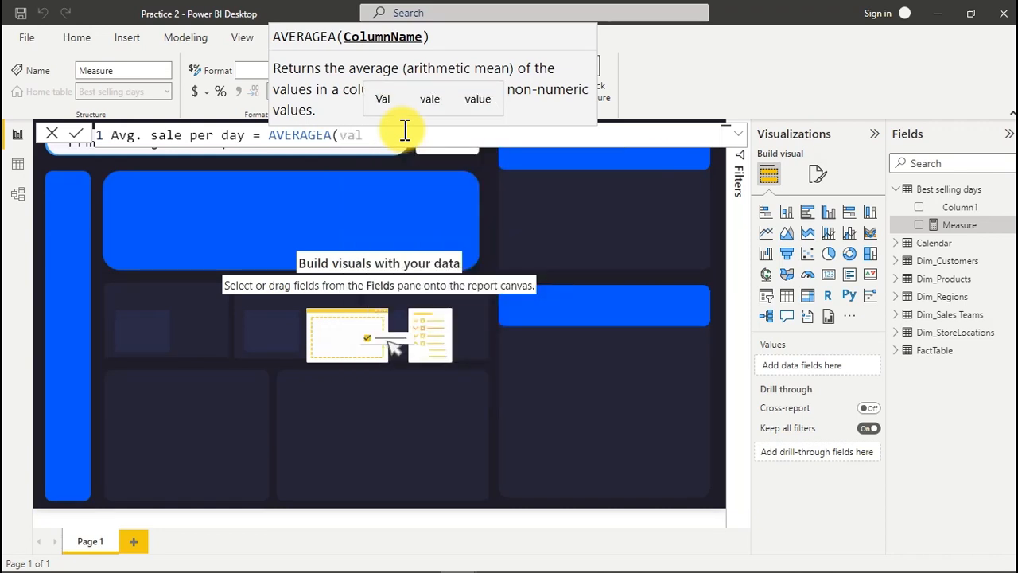
{"action": "type", "text": "ue"}
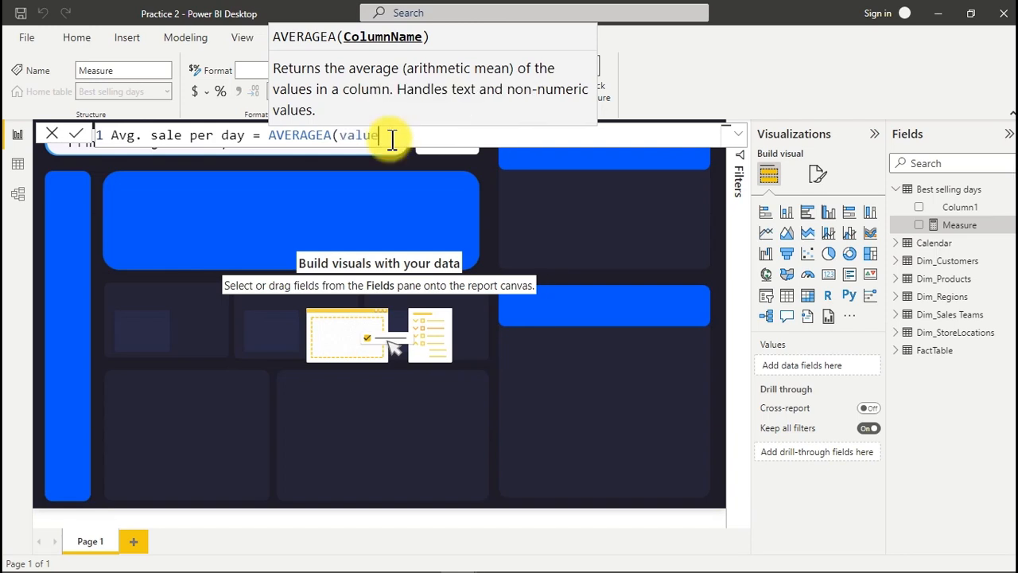
{"action": "type", "text": "s("}
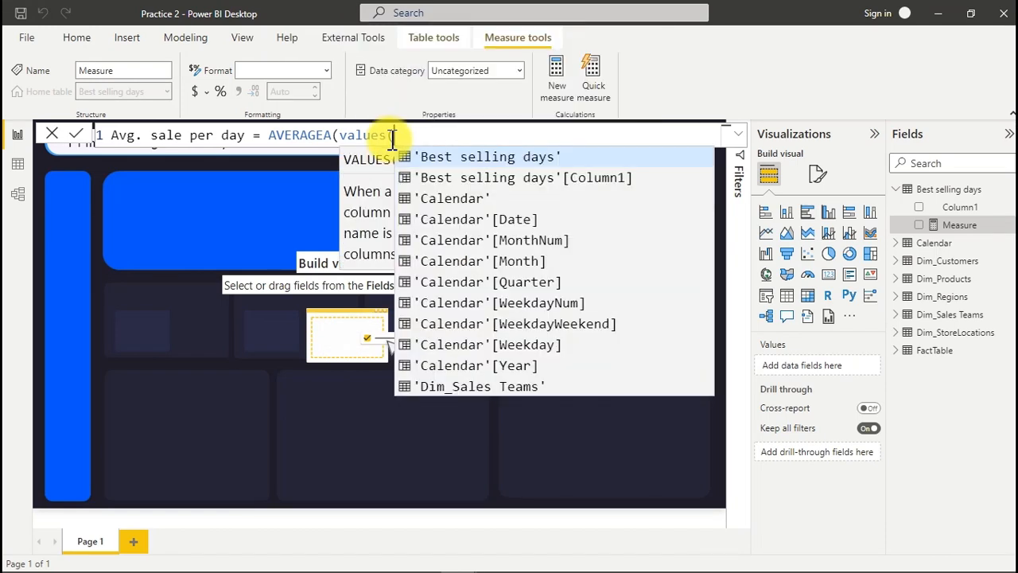
{"action": "type", "text": "ca"}
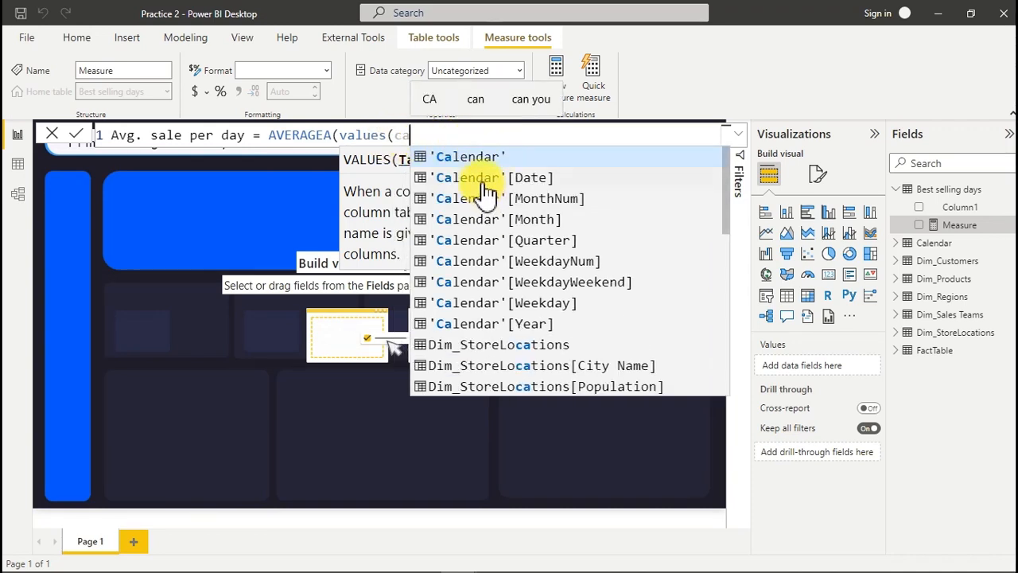
{"action": "left_click", "coordinate": [483, 185]}
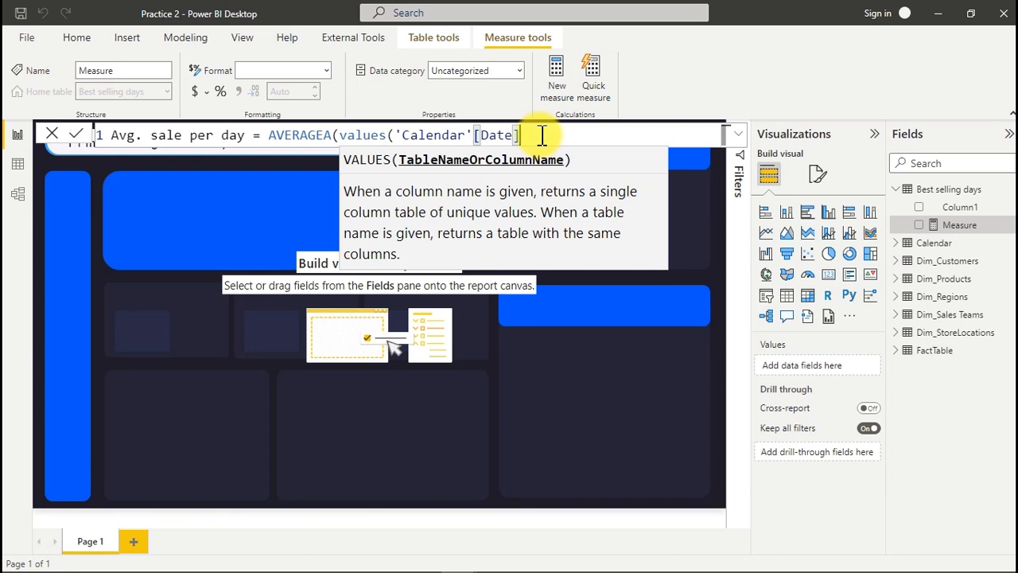
{"action": "type", "text": "),"}
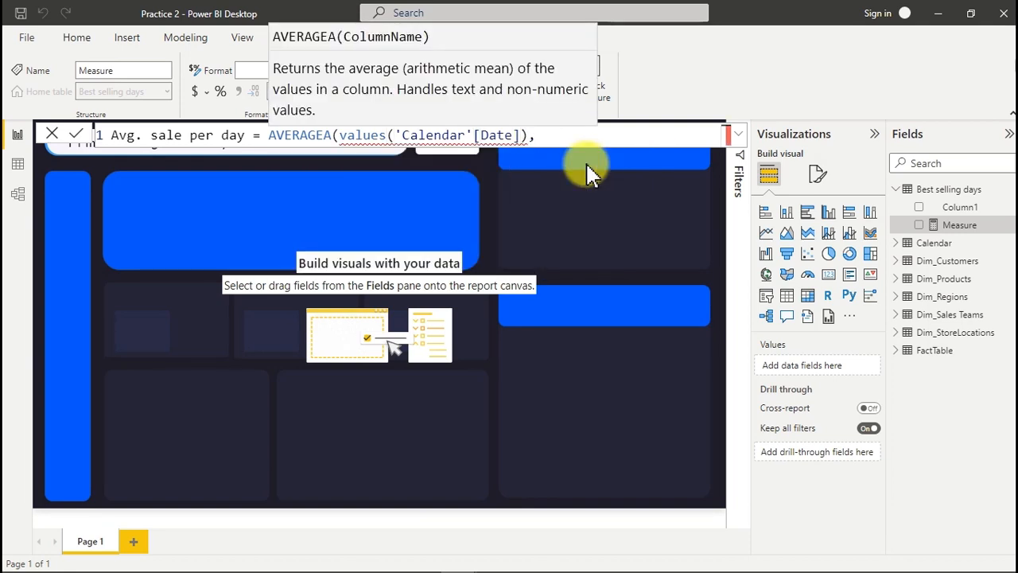
{"action": "key", "text": "BackSpace"}
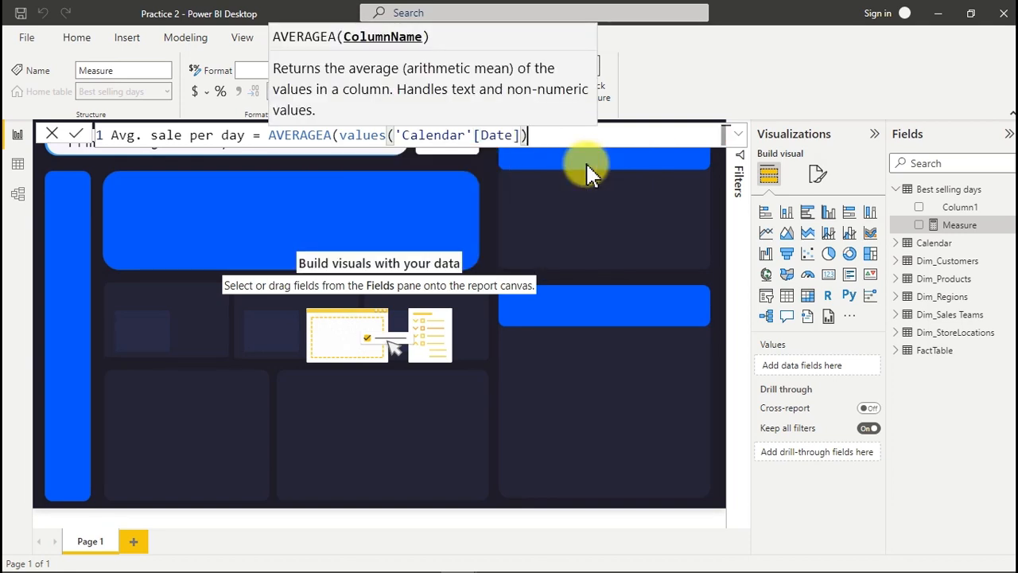
{"action": "left_click", "coordinate": [532, 135]}
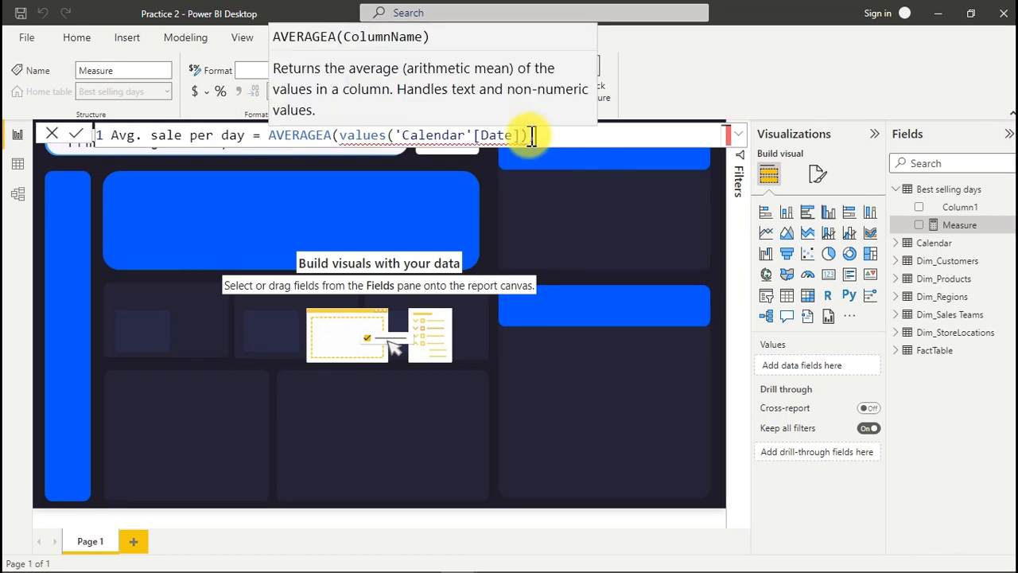
{"action": "type", "text": ","}
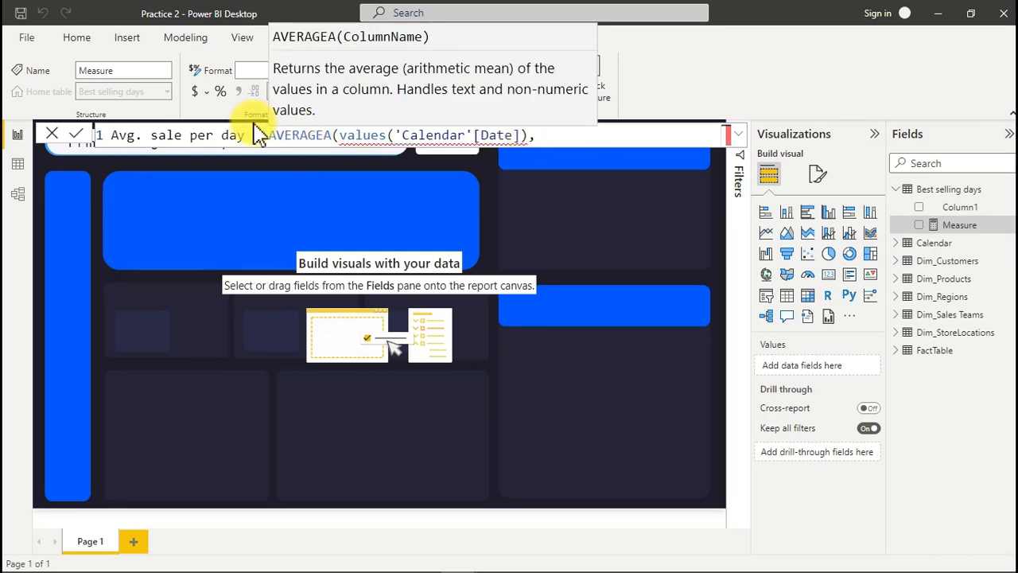
Step: Replace AVERAGEA with AVERAGEX in the Avg. sale per day formula, keeping values('Calendar'[Date]) as its first argument
{"action": "double_click", "coordinate": [330, 135]}
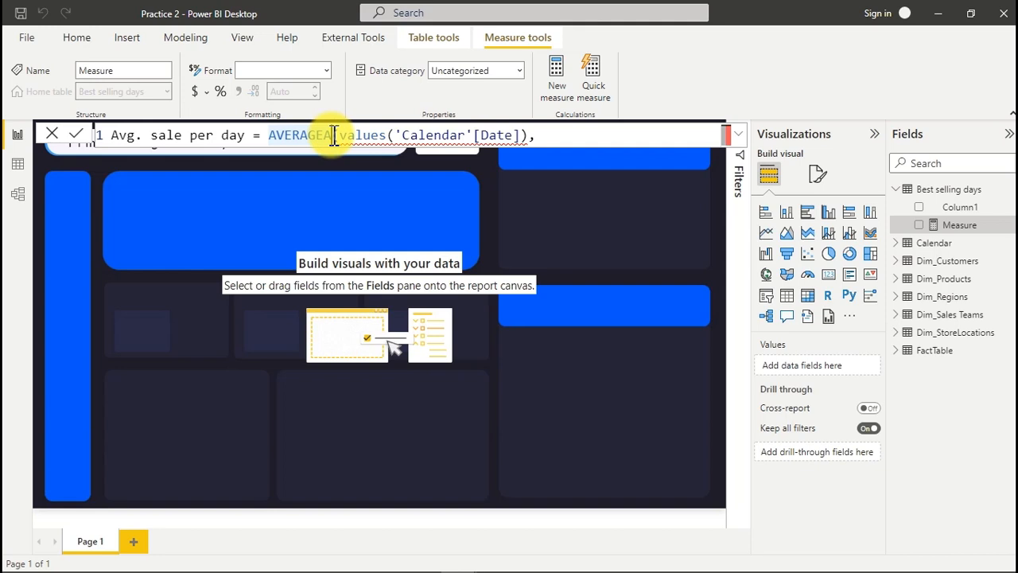
{"action": "left_click", "coordinate": [334, 135]}
{"action": "type", "text": "("}
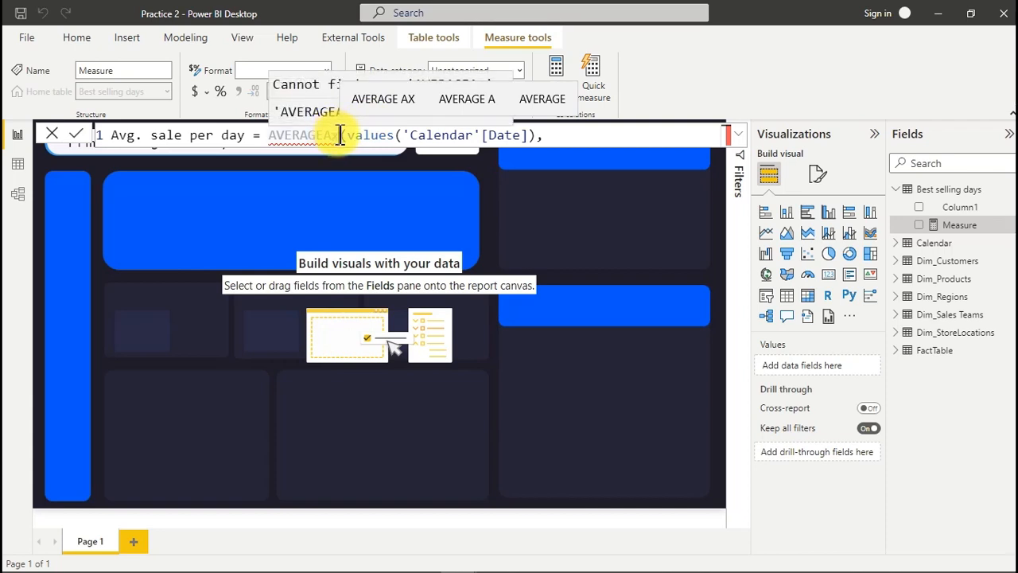
{"action": "key", "text": "BackSpace"}
{"action": "key", "text": "BackSpace"}
{"action": "key", "text": "BackSpace"}
{"action": "key", "text": "BackSpace"}
{"action": "key", "text": "BackSpace"}
{"action": "key", "text": "BackSpace"}
{"action": "key", "text": "BackSpace"}
{"action": "key", "text": "BackSpace"}
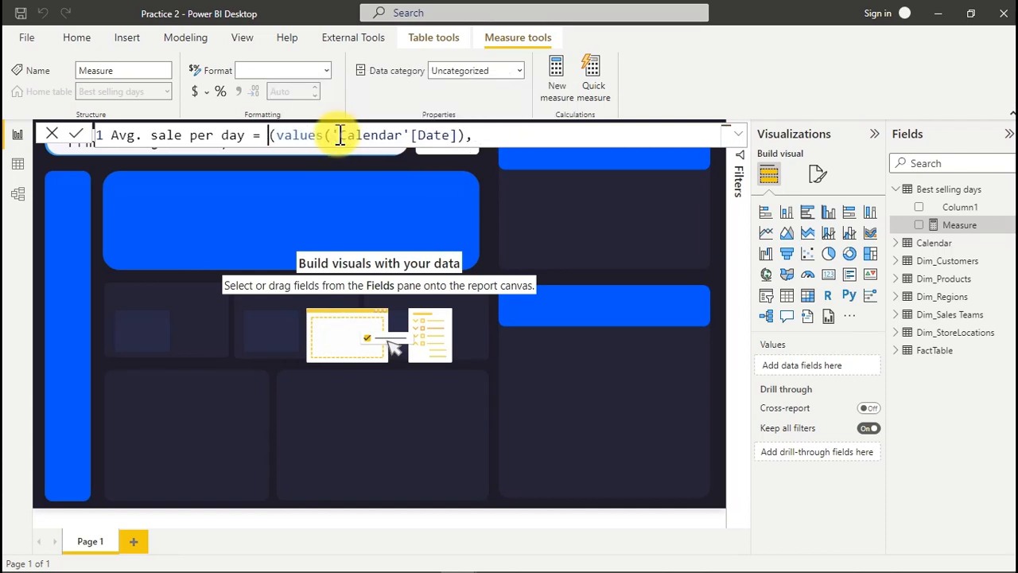
{"action": "type", "text": "av"}
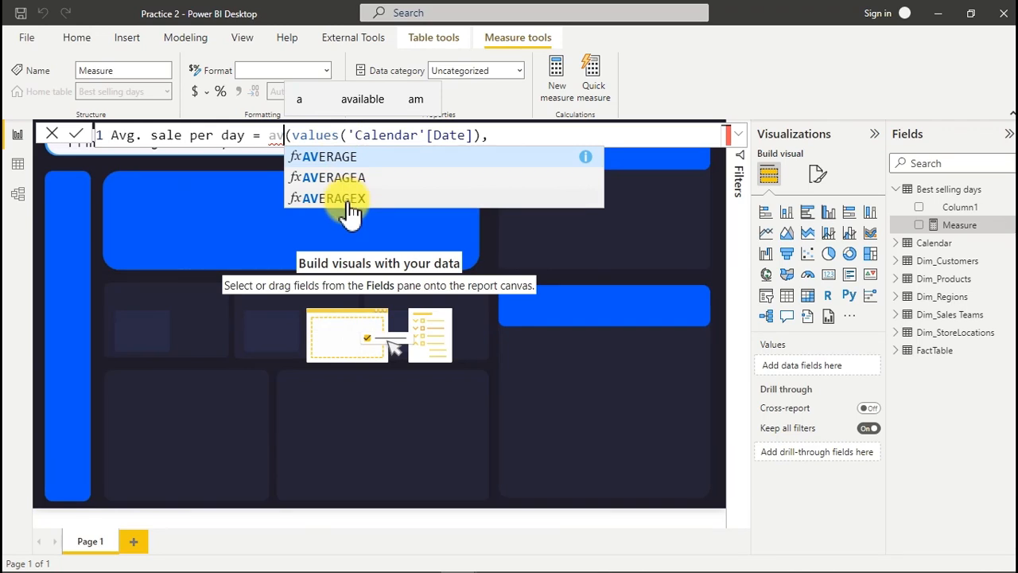
{"action": "left_click", "coordinate": [351, 211]}
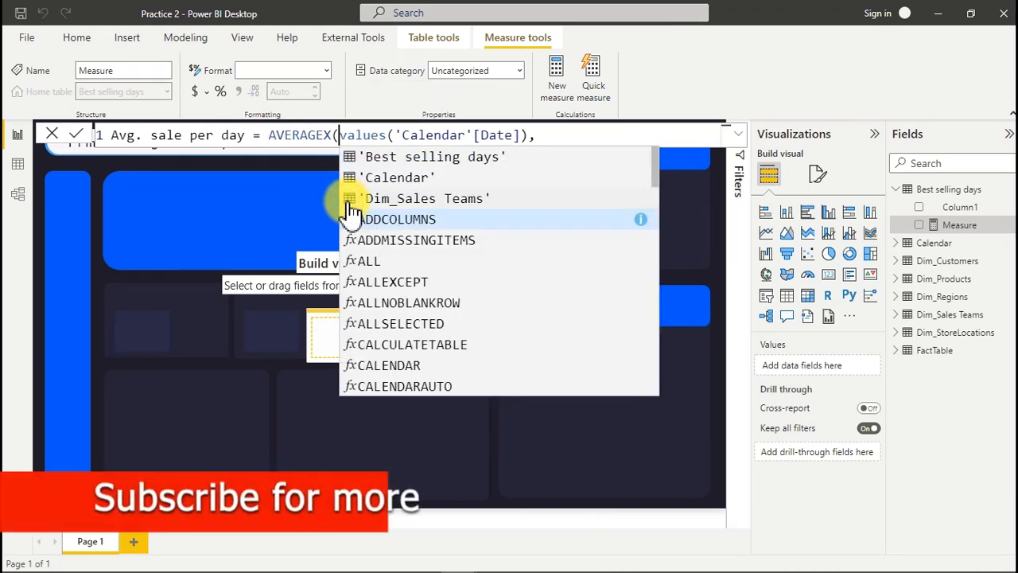
{"action": "left_click", "coordinate": [553, 138]}
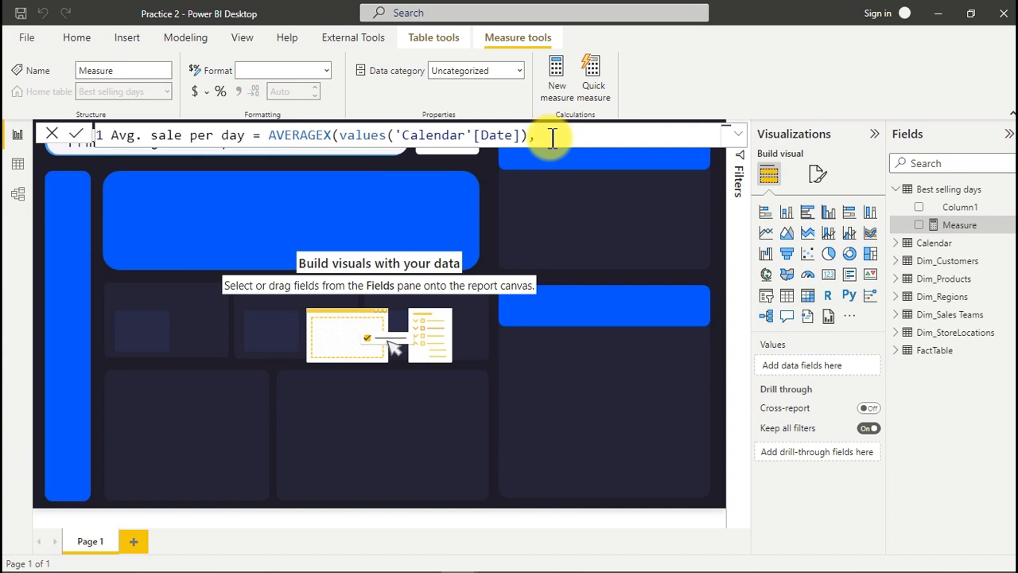
Step: Clear the unfinished Avg. sale per day formula, discard the edit and remove the blank measure from the Best selling days table
{"action": "left_click_drag", "start_coordinate": [553, 139], "coordinate": [146, 150]}
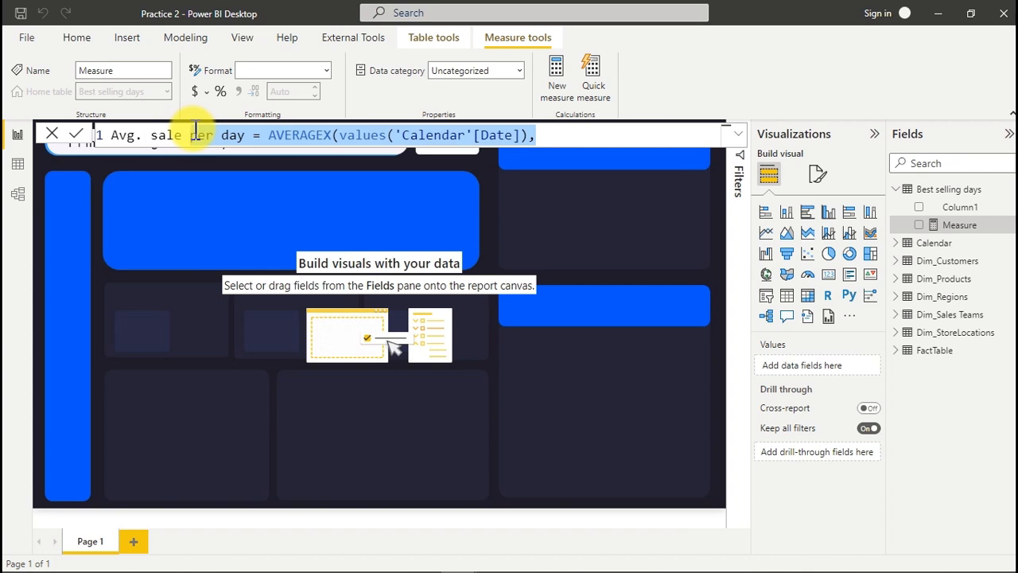
{"action": "left_click", "coordinate": [567, 134]}
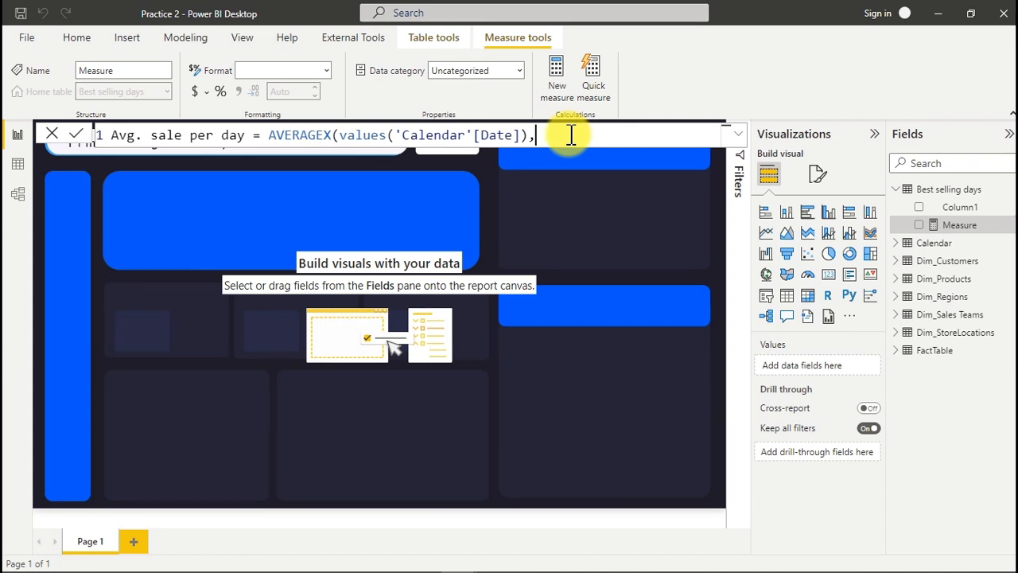
{"action": "left_click_drag", "start_coordinate": [569, 135], "coordinate": [10, 137]}
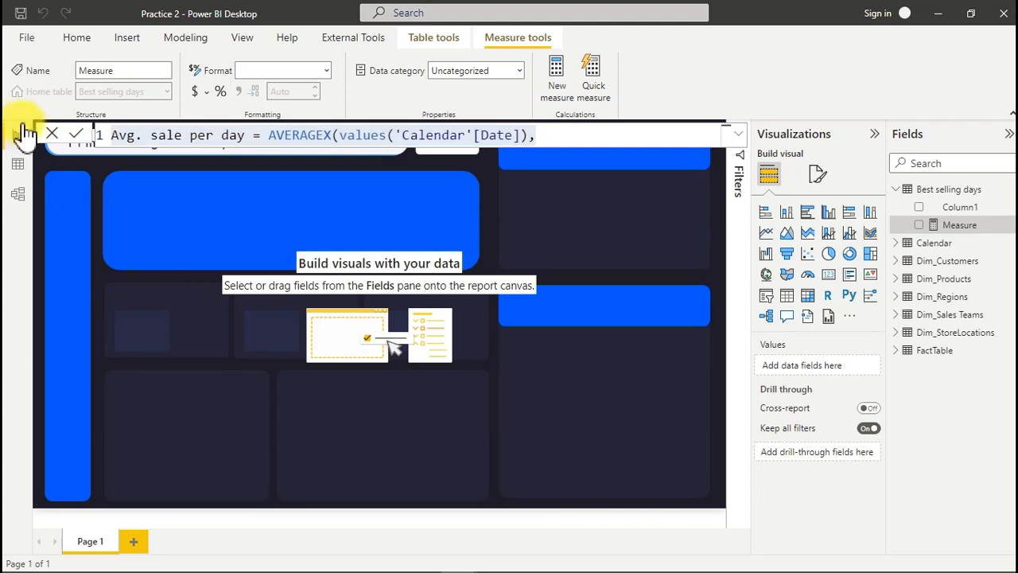
{"action": "key", "text": "BackSpace"}
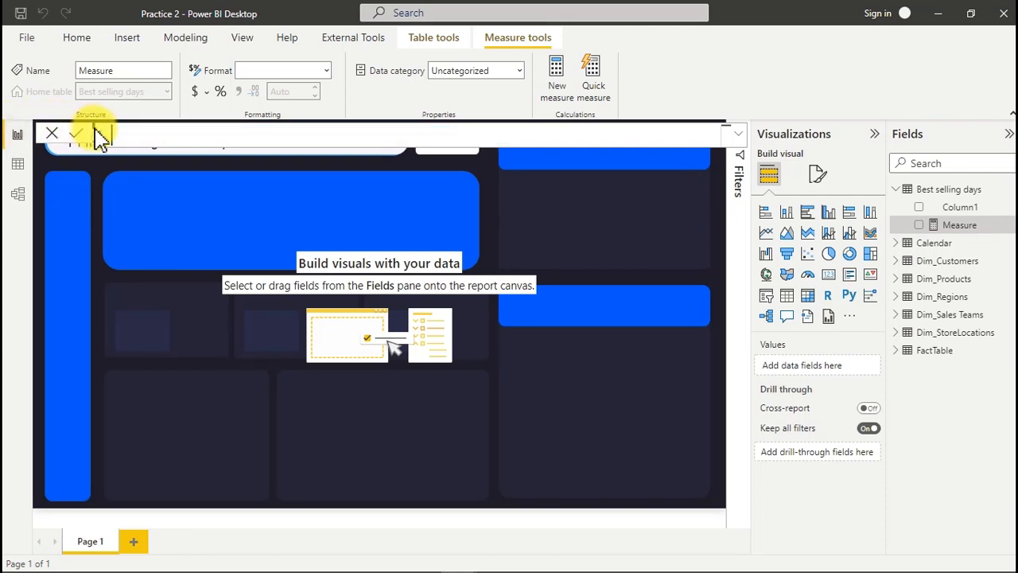
{"action": "type", "text": "1"}
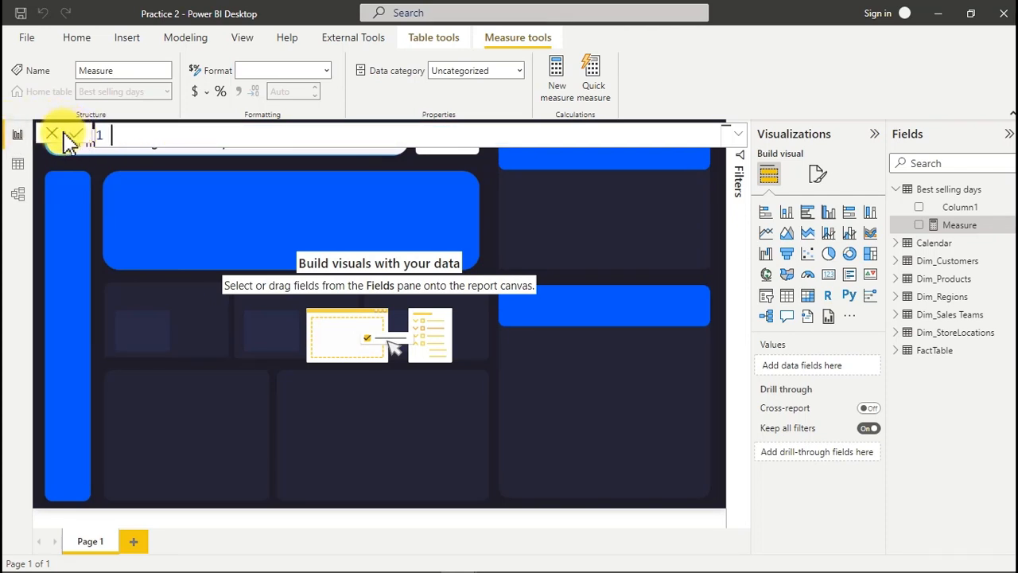
{"action": "left_click", "coordinate": [52, 135]}
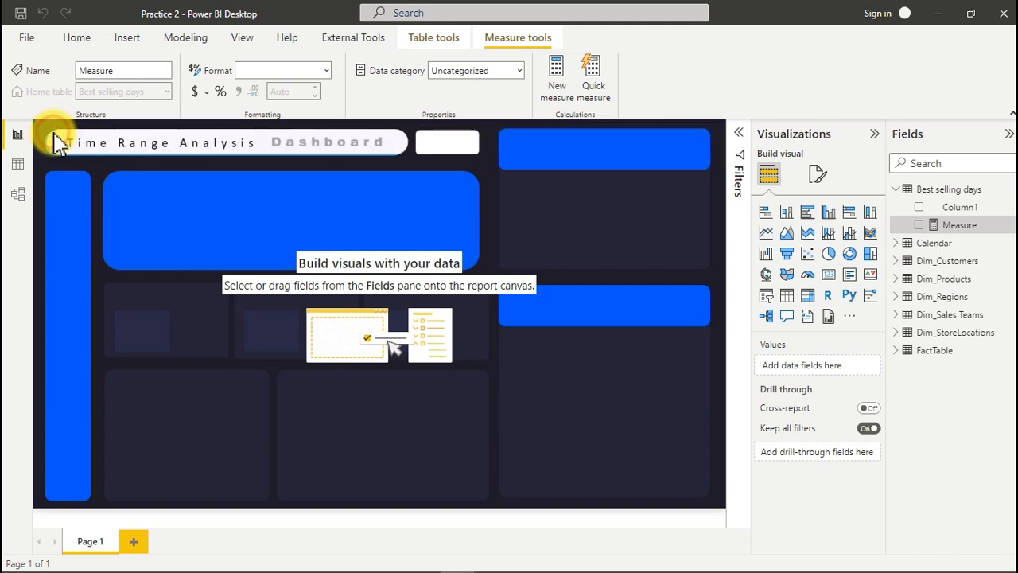
{"action": "left_click", "coordinate": [975, 223]}
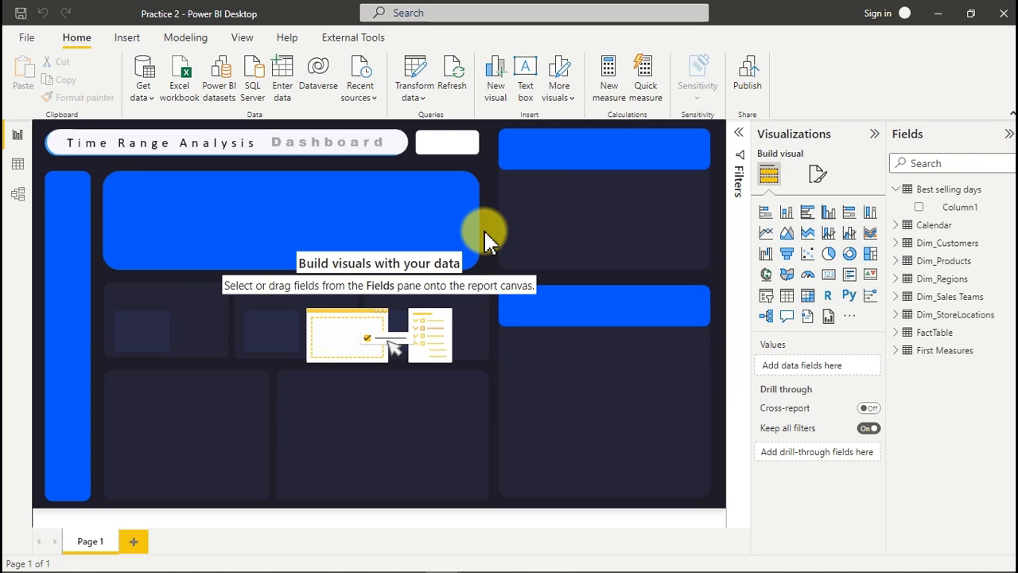
Step: Open the FactTable's rows in Data view to examine its columns
{"action": "left_click", "coordinate": [17, 168]}
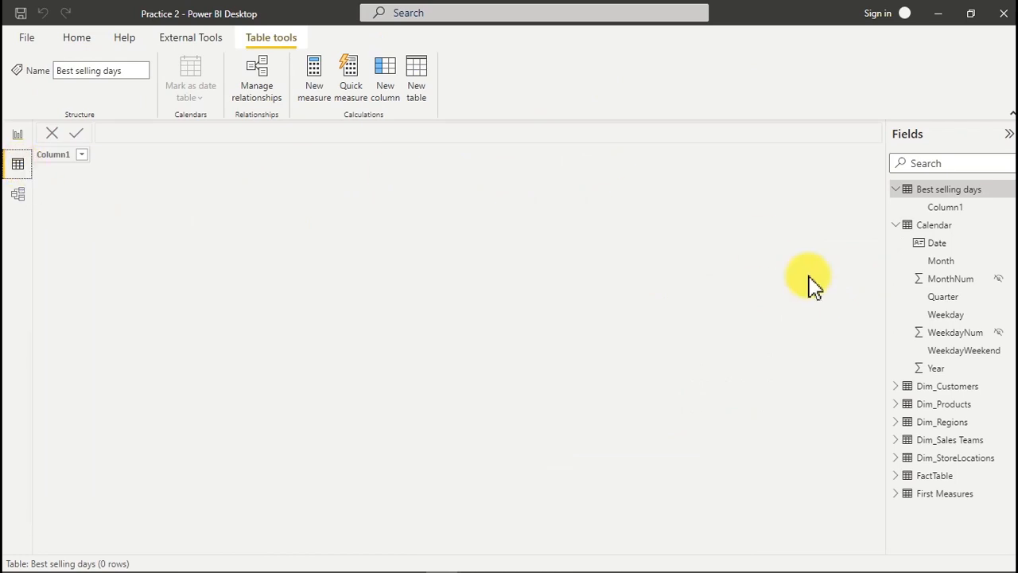
{"action": "left_click", "coordinate": [949, 477]}
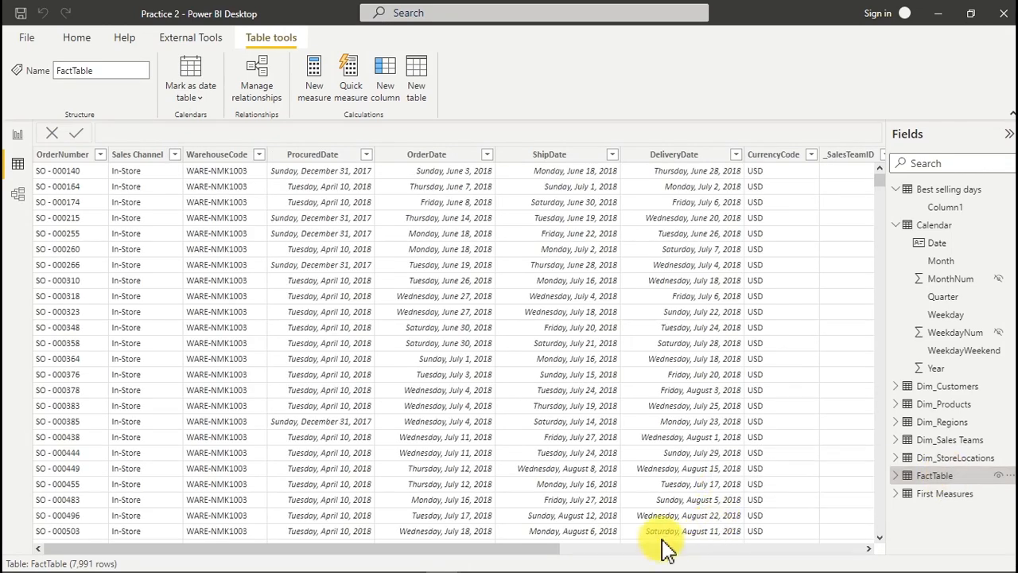
Step: Review the Order Quantity, Discount Applied, Unit Price and Unit Cost columns of FactTable
{"action": "left_click_drag", "start_coordinate": [541, 549], "coordinate": [945, 522]}
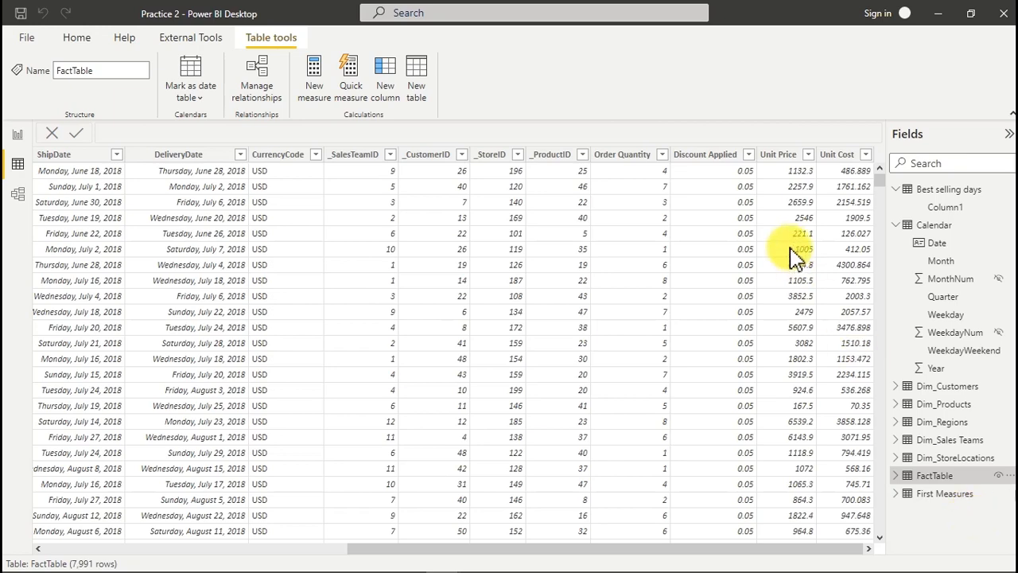
{"action": "left_click", "coordinate": [614, 159]}
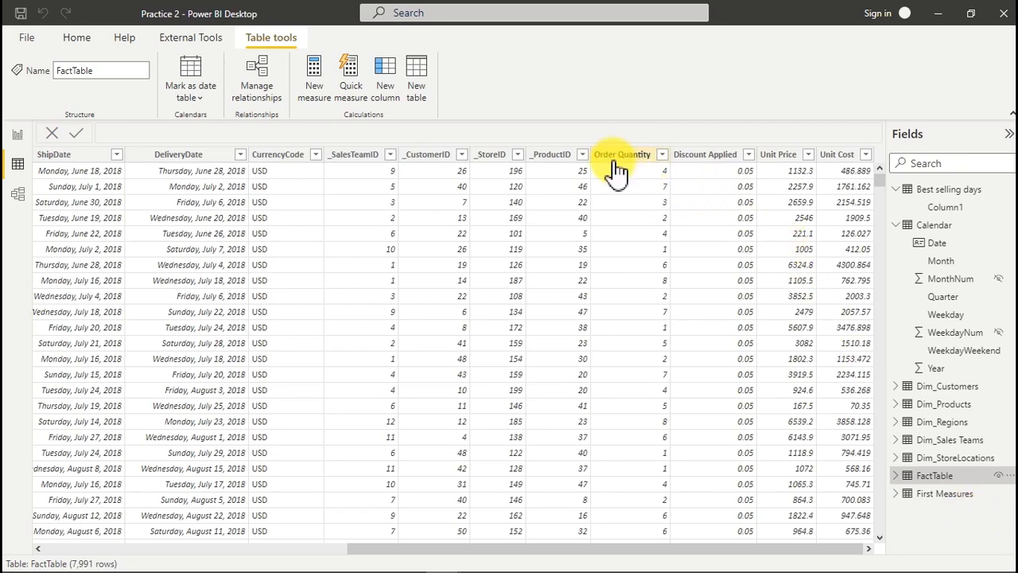
{"action": "left_click", "coordinate": [698, 159]}
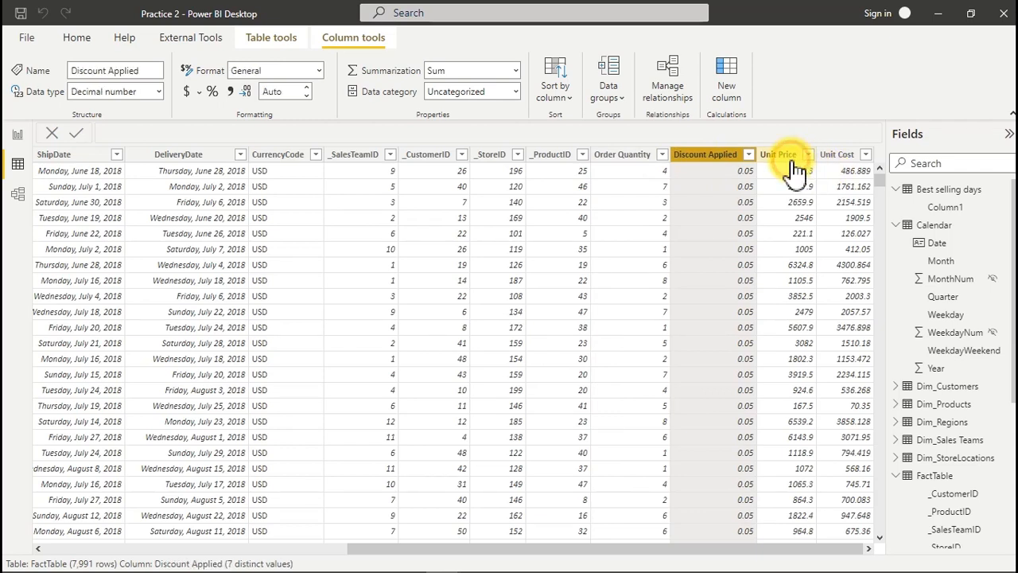
{"action": "left_click", "coordinate": [791, 163]}
{"action": "left_click", "coordinate": [837, 165]}
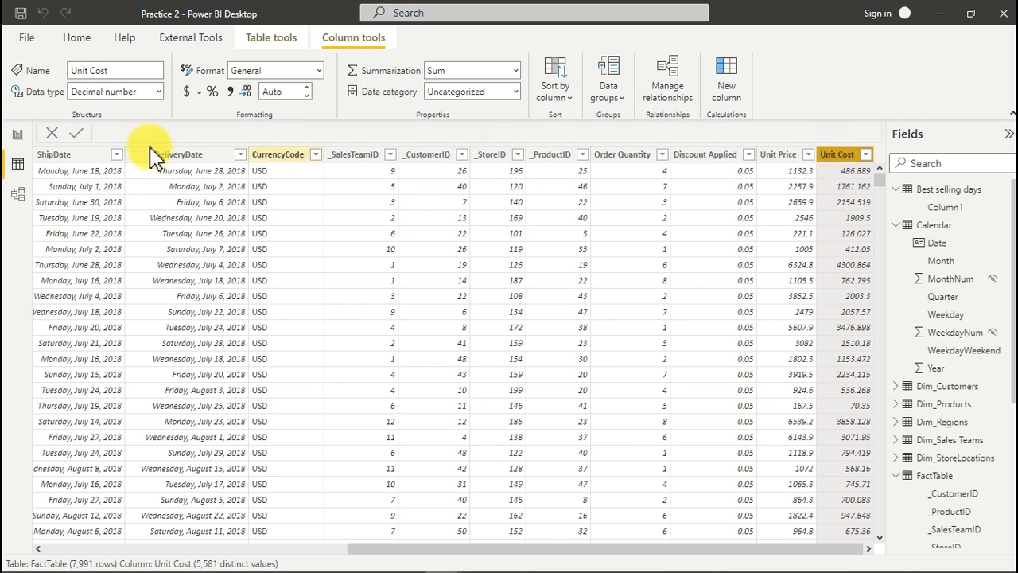
Step: In the report view, add a new measure to the First Measures table and name it Total revenue
{"action": "left_click", "coordinate": [18, 137]}
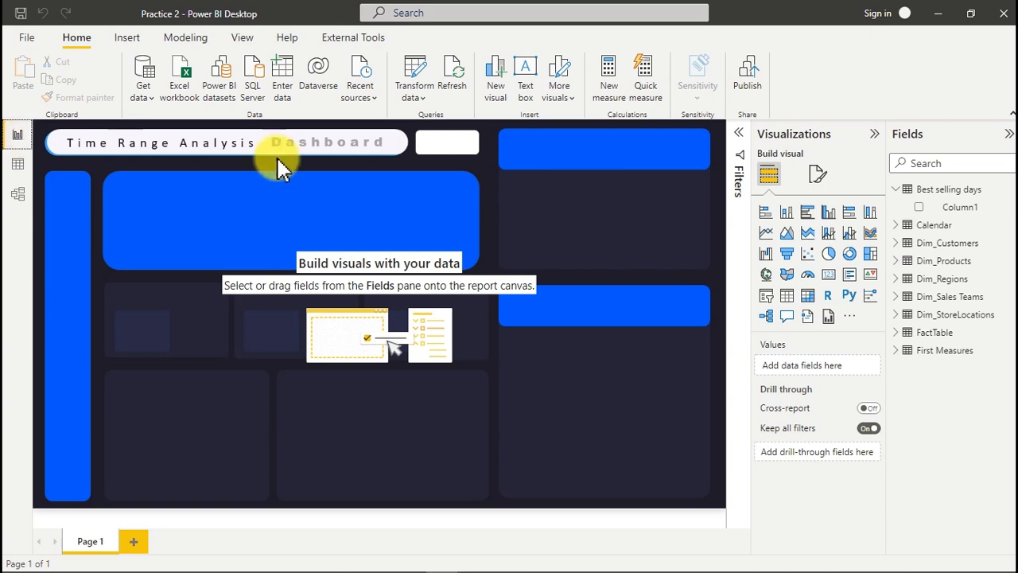
{"action": "left_click", "coordinate": [949, 358]}
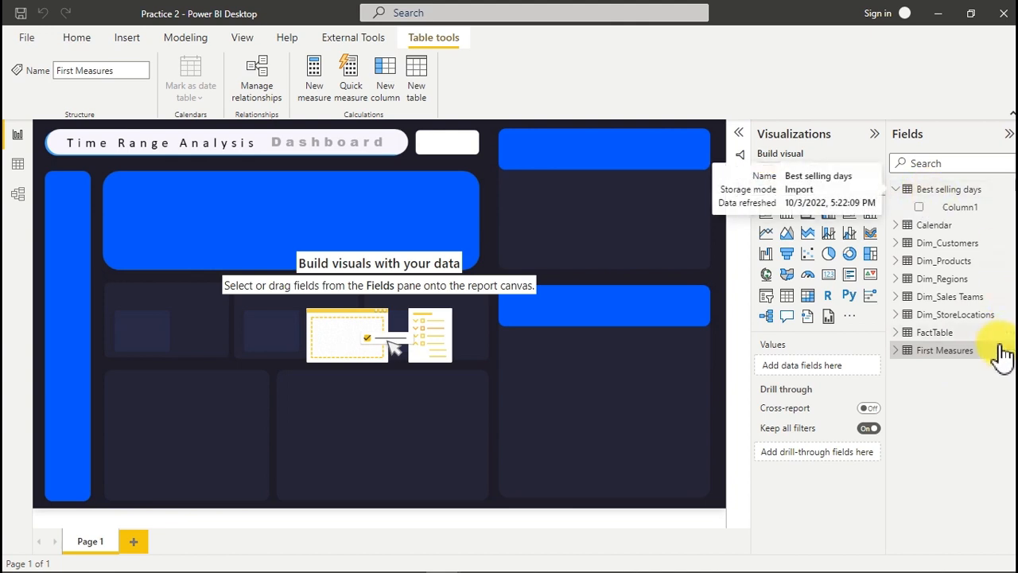
{"action": "right_click", "coordinate": [952, 358]}
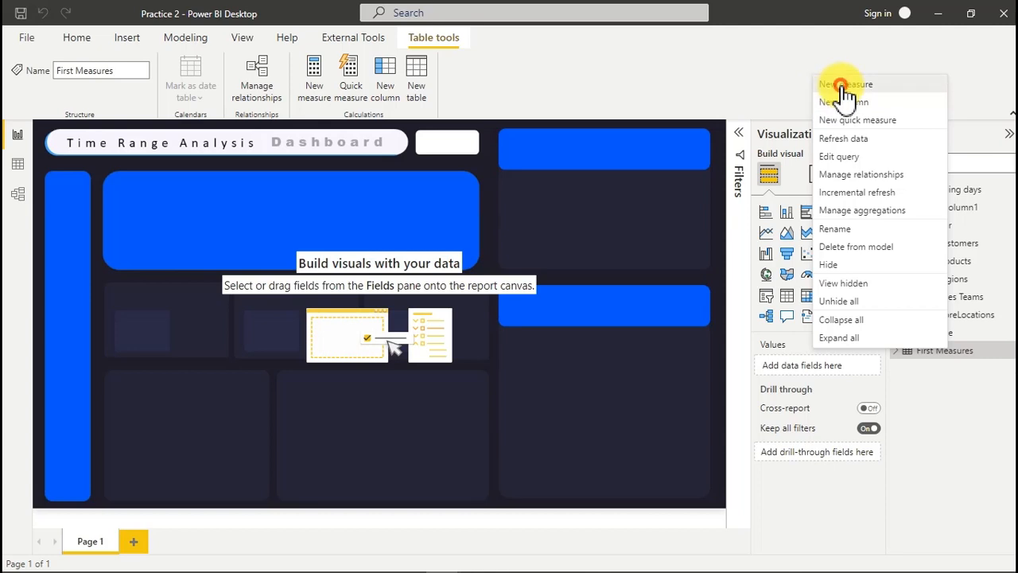
{"action": "left_click", "coordinate": [841, 86]}
{"action": "left_click", "coordinate": [425, 113]}
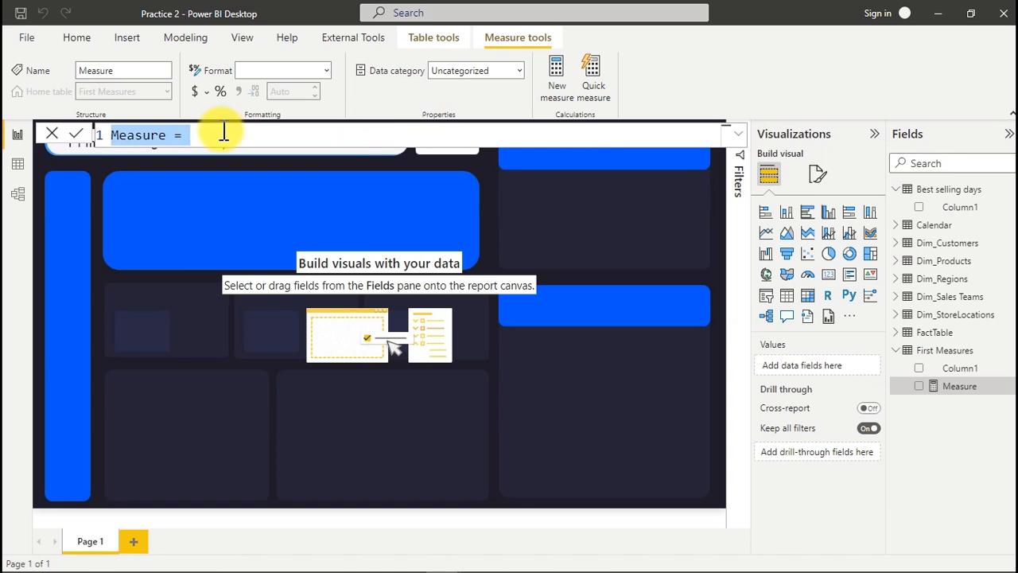
{"action": "type", "text": "Total revenue ="}
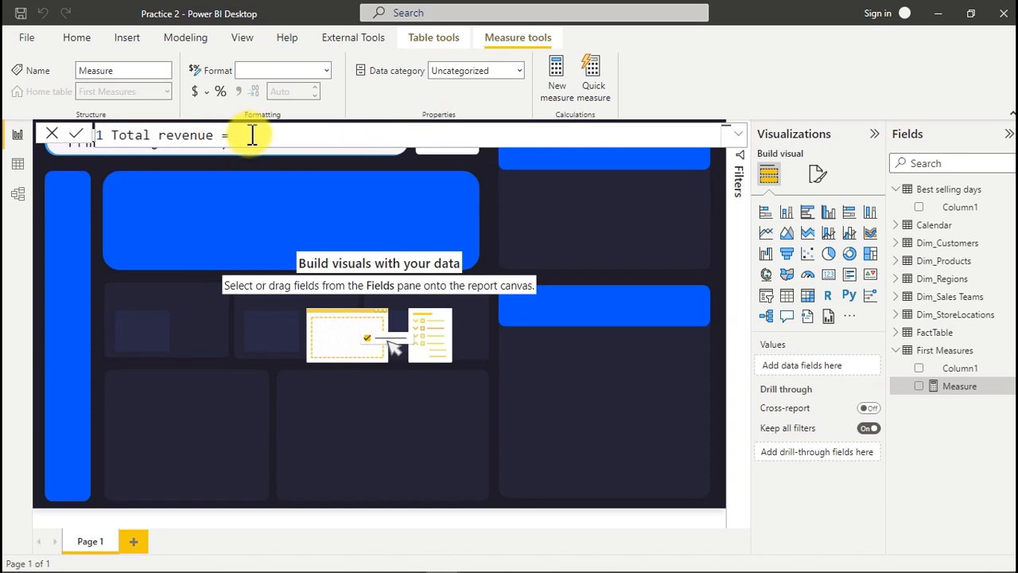
{"action": "mouse_move", "coordinate": [557, 559]}
Step: Write the formula as a SUMX over FactTable that multiplies FactTable[Unit Price] by FactTable[Order Quantity]
{"action": "type", "text": "sum"}
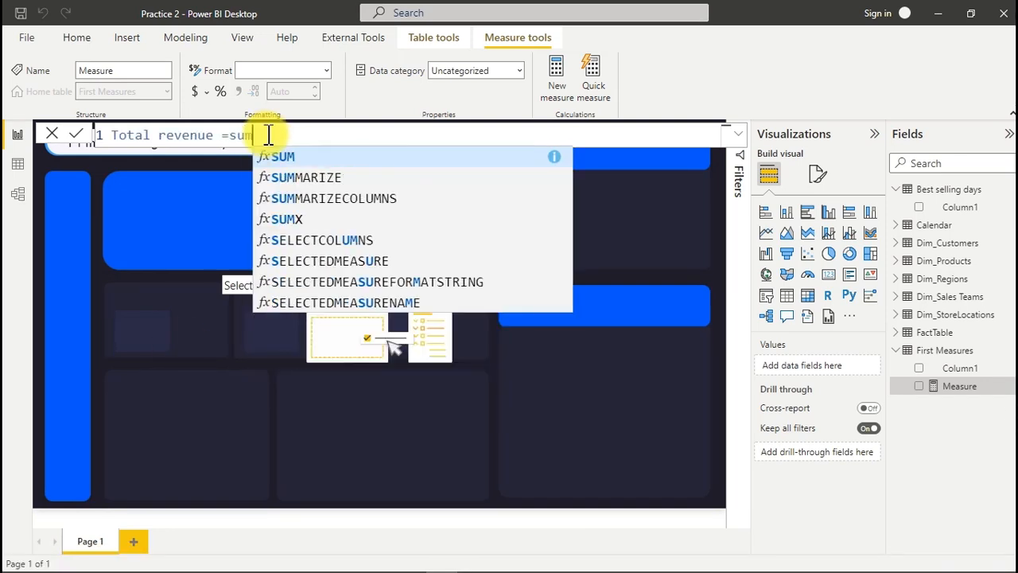
{"action": "type", "text": "x"}
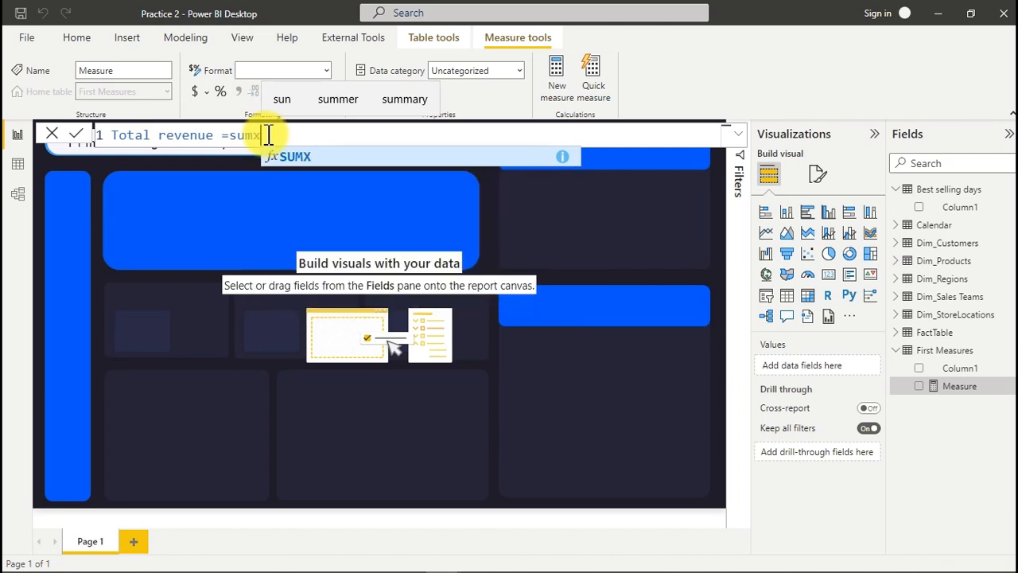
{"action": "key", "text": "Tab"}
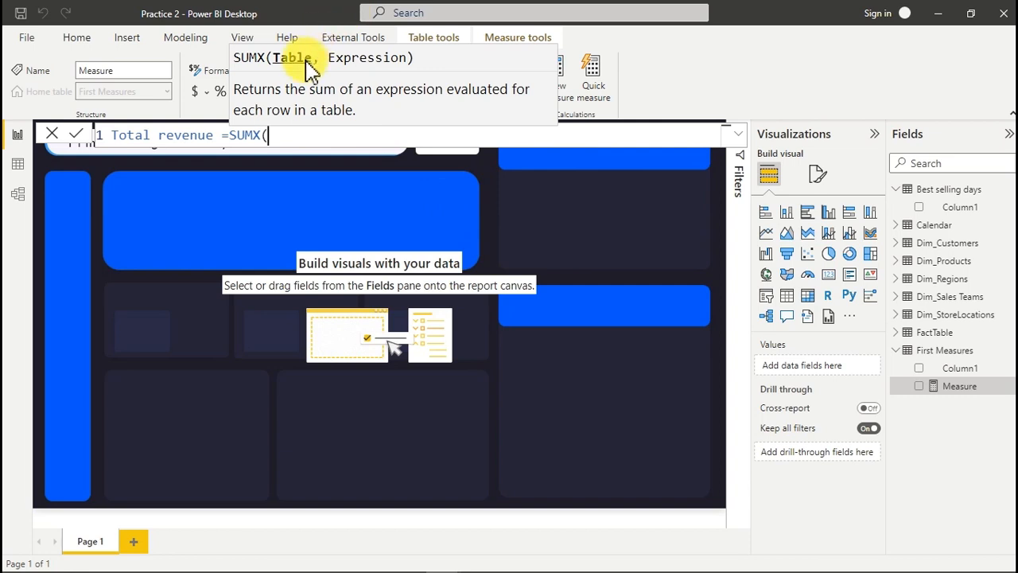
{"action": "type", "text": "FactTable"}
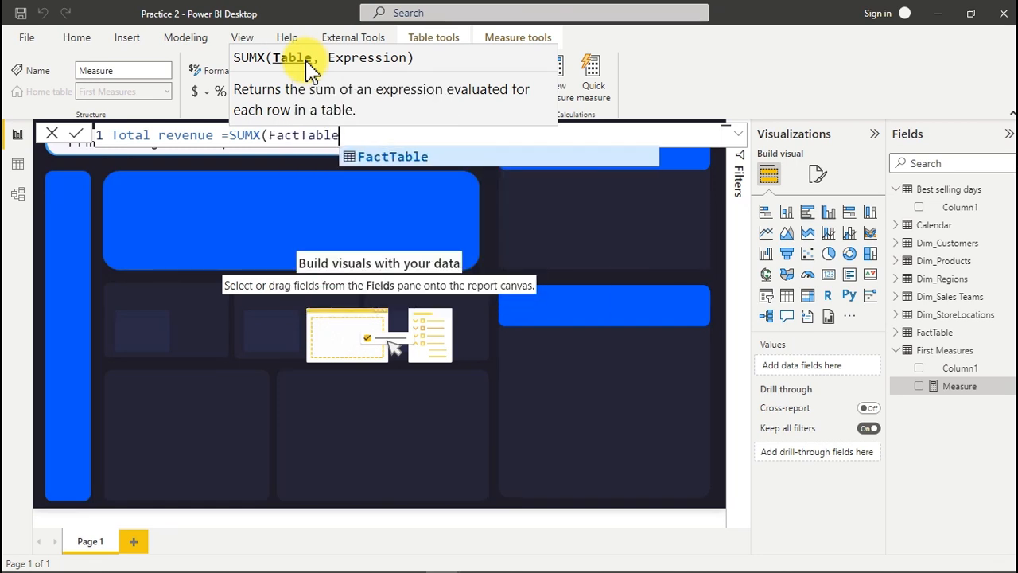
{"action": "type", "text": ","}
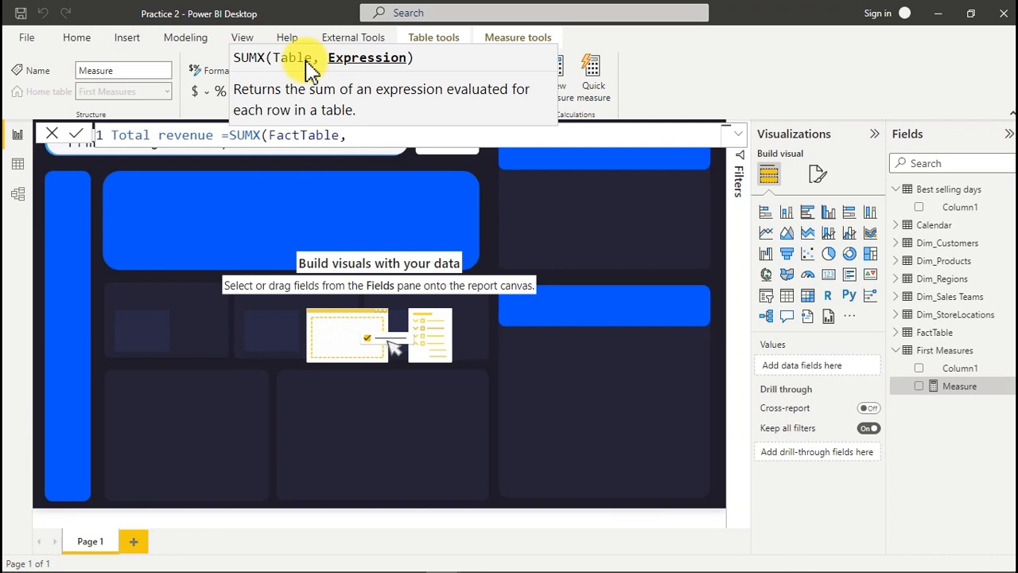
{"action": "type", "text": "uni"}
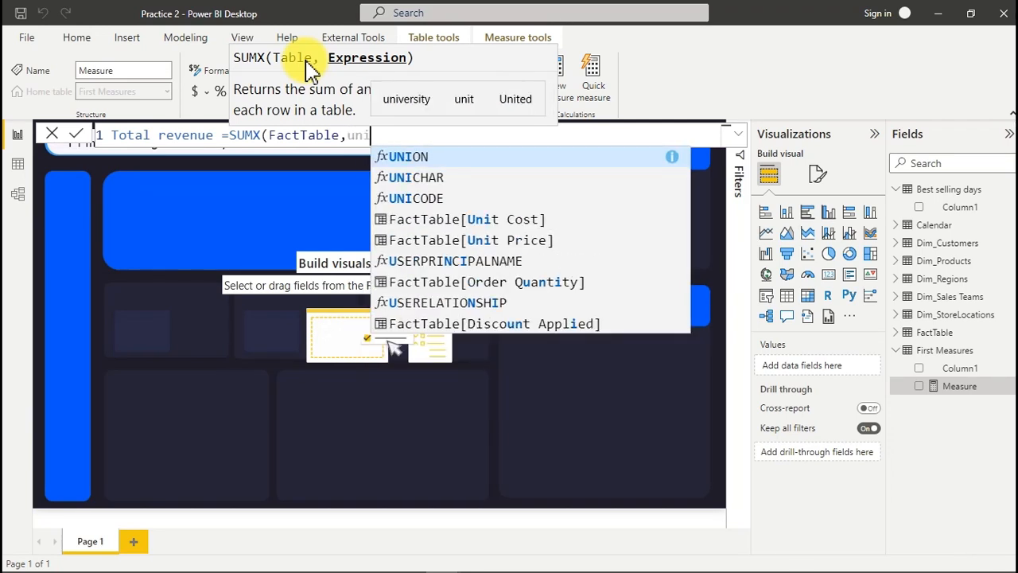
{"action": "left_click", "coordinate": [433, 240]}
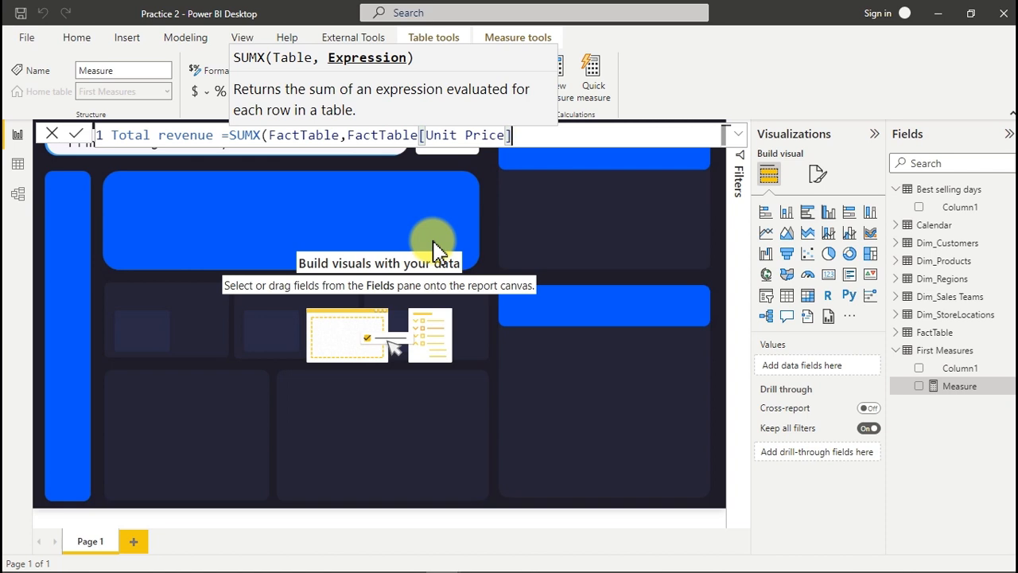
{"action": "type", "text": "*qu"}
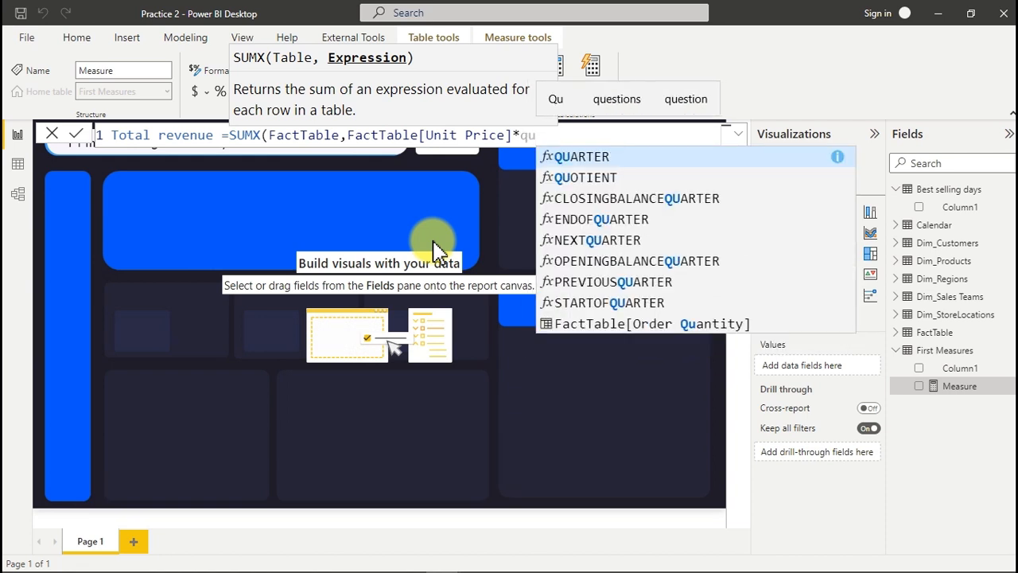
{"action": "left_click", "coordinate": [618, 326]}
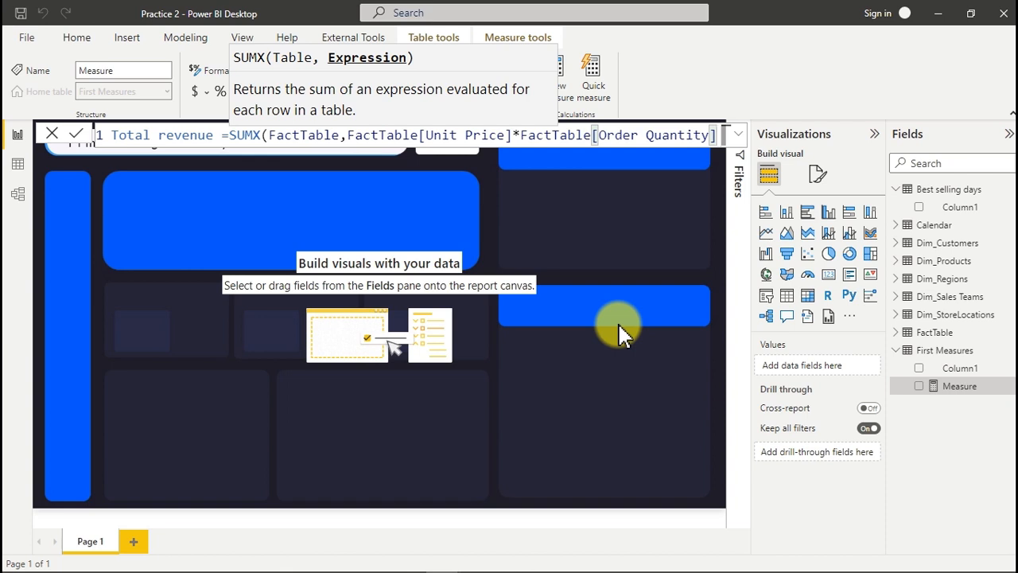
Step: Complete the Total revenue formula with *(1-FactTable[Discount Applied])), commit it, and format the measure as currency
{"action": "key", "text": "shift+Return"}
{"action": "type", "text": "*"}
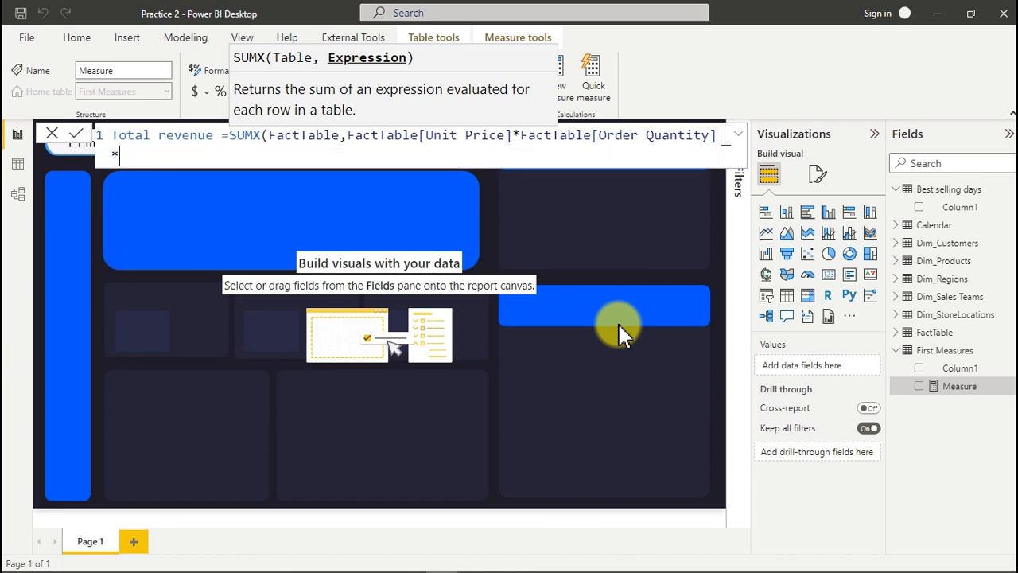
{"action": "type", "text": "(1"}
{"action": "type", "text": "-dis"}
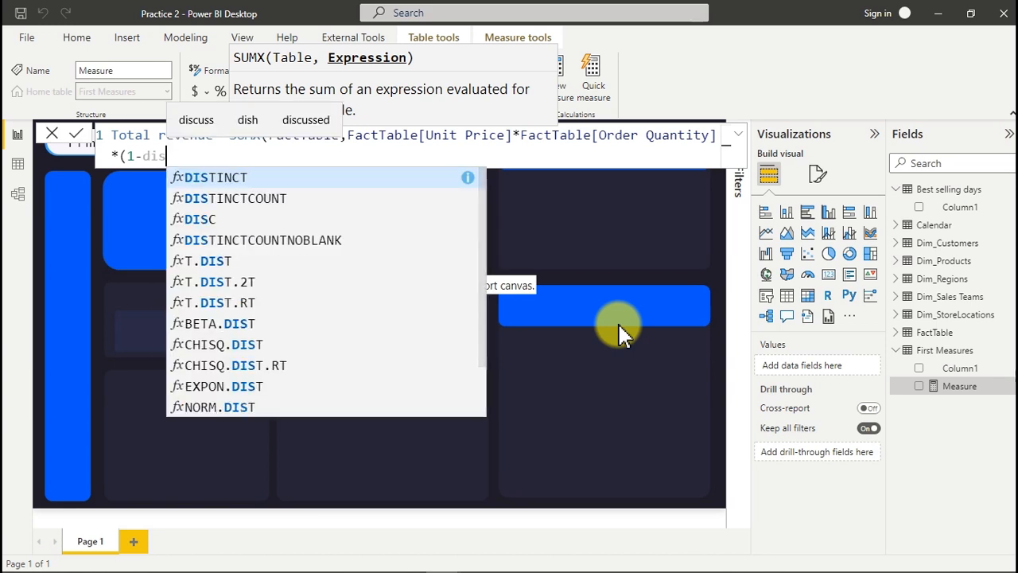
{"action": "type", "text": "c"}
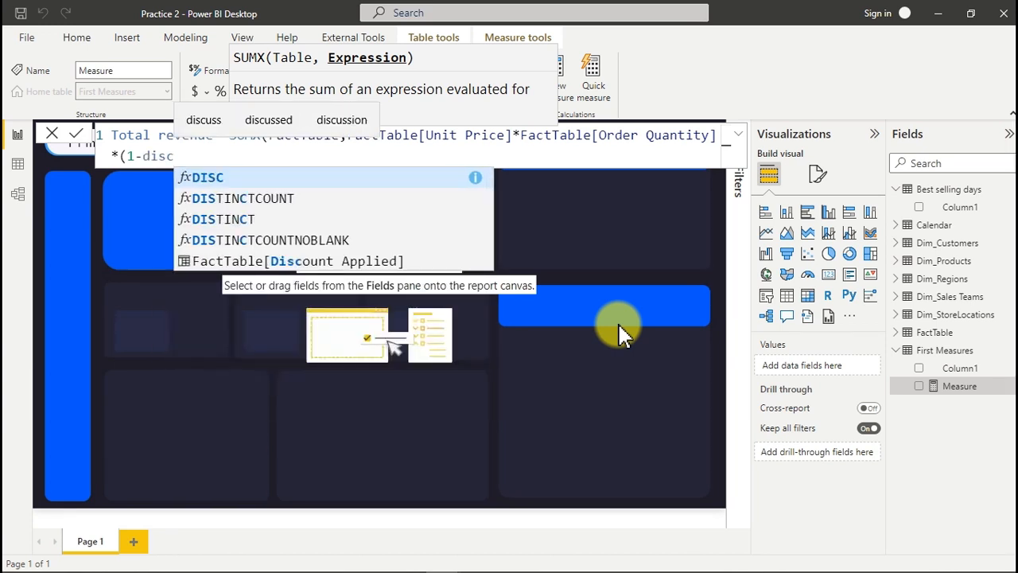
{"action": "left_click", "coordinate": [370, 263]}
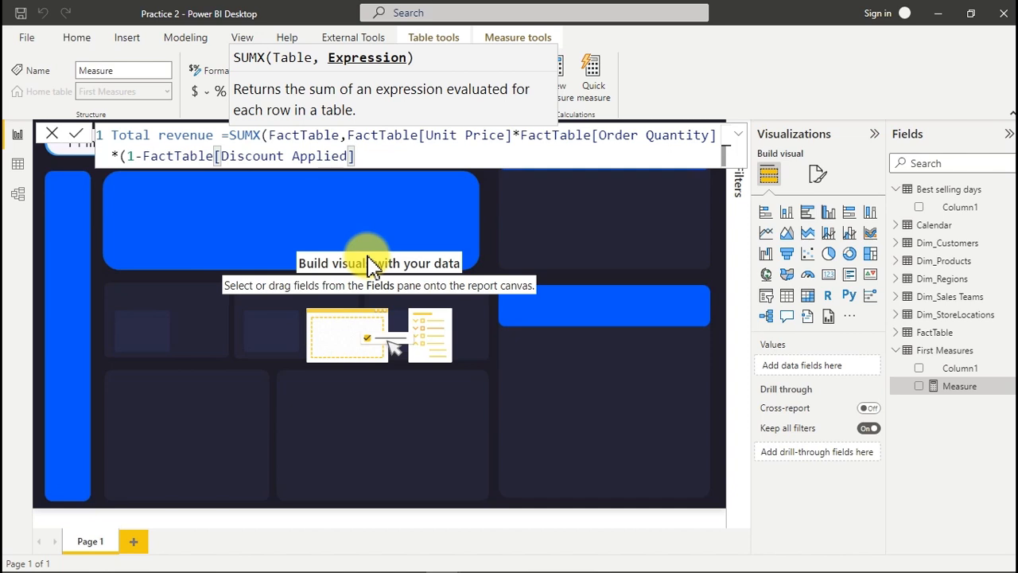
{"action": "type", "text": "))"}
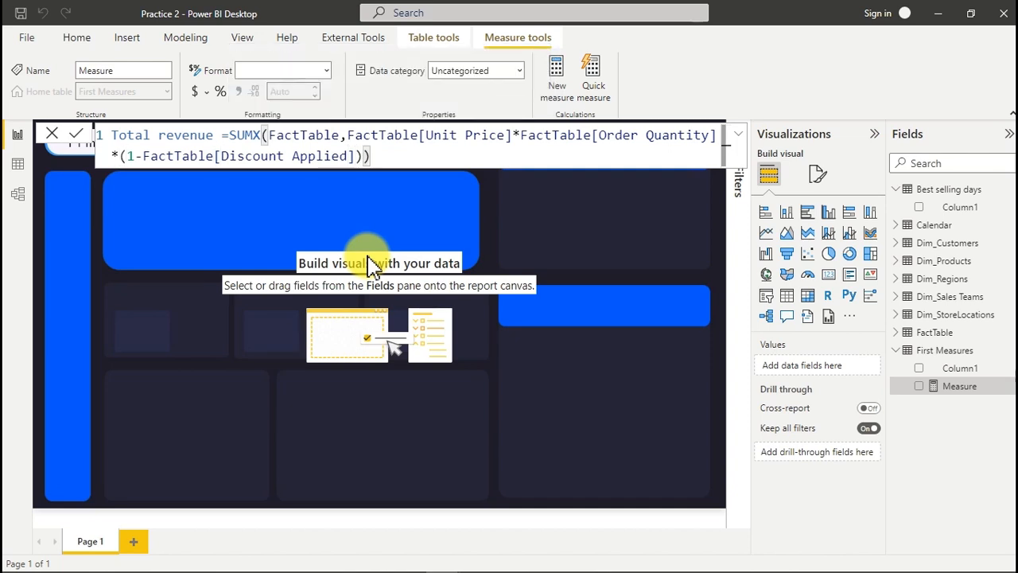
{"action": "left_click", "coordinate": [369, 258]}
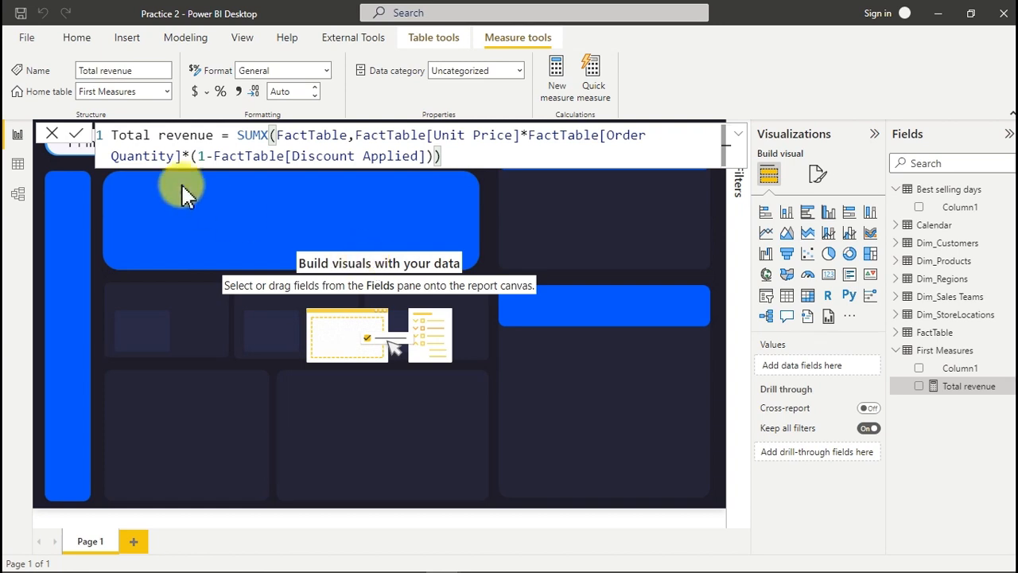
{"action": "left_click", "coordinate": [199, 91]}
{"action": "left_click", "coordinate": [199, 91]}
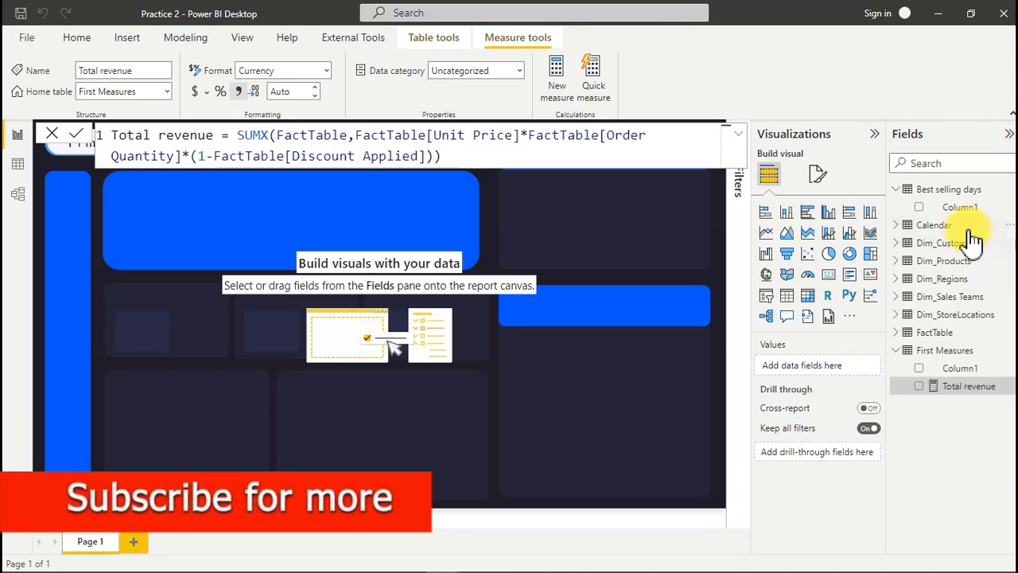
Step: Create a new measure in the Best selling days table and switch to the draft formula in Notepad
{"action": "left_click", "coordinate": [951, 210]}
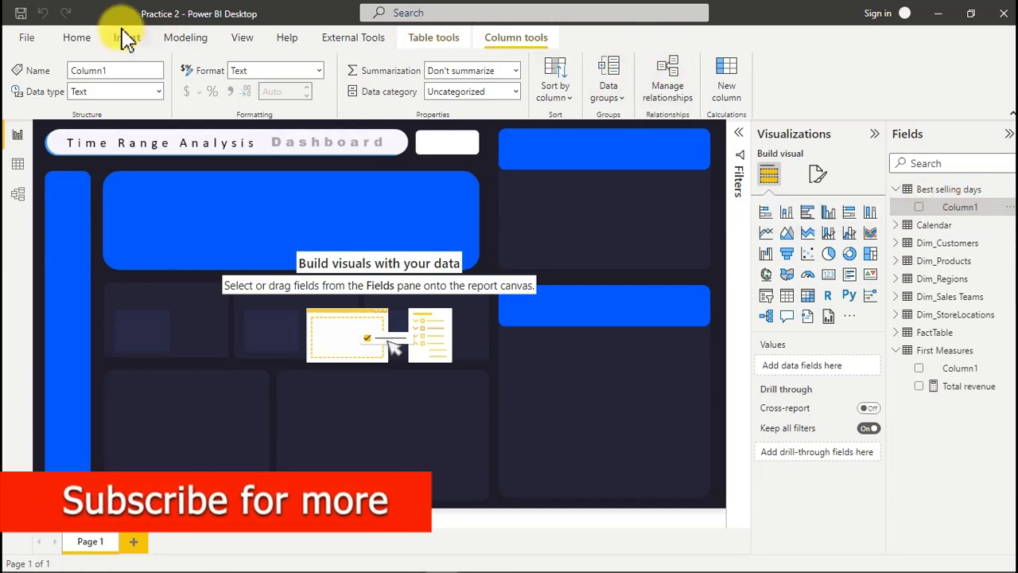
{"action": "left_click", "coordinate": [72, 41]}
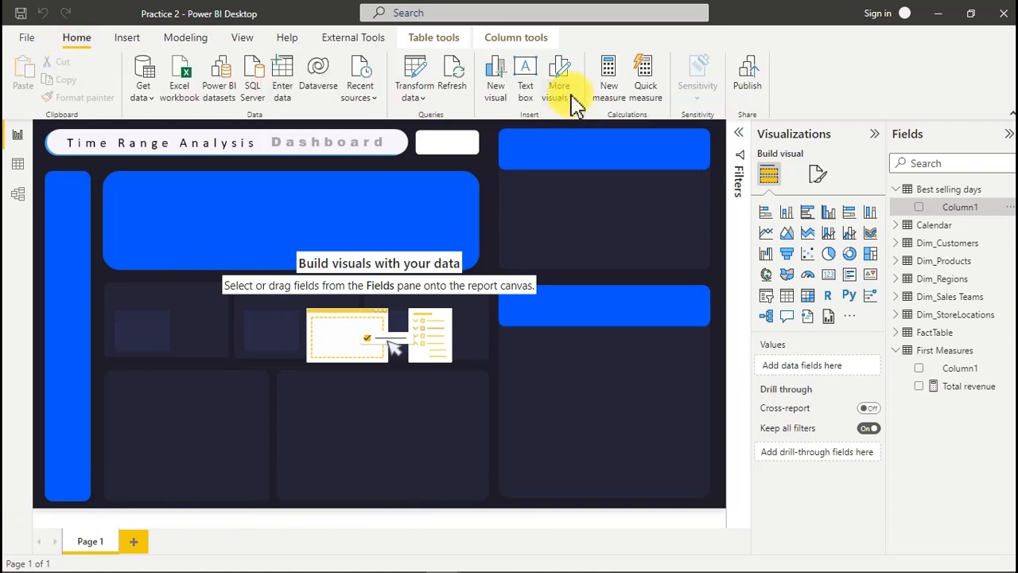
{"action": "left_click", "coordinate": [608, 85]}
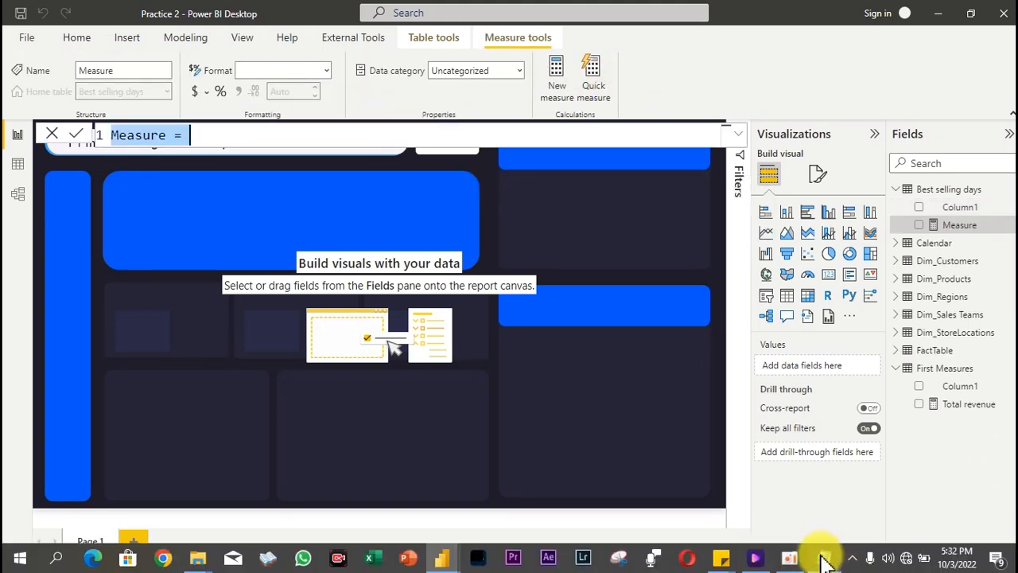
{"action": "left_click", "coordinate": [824, 559]}
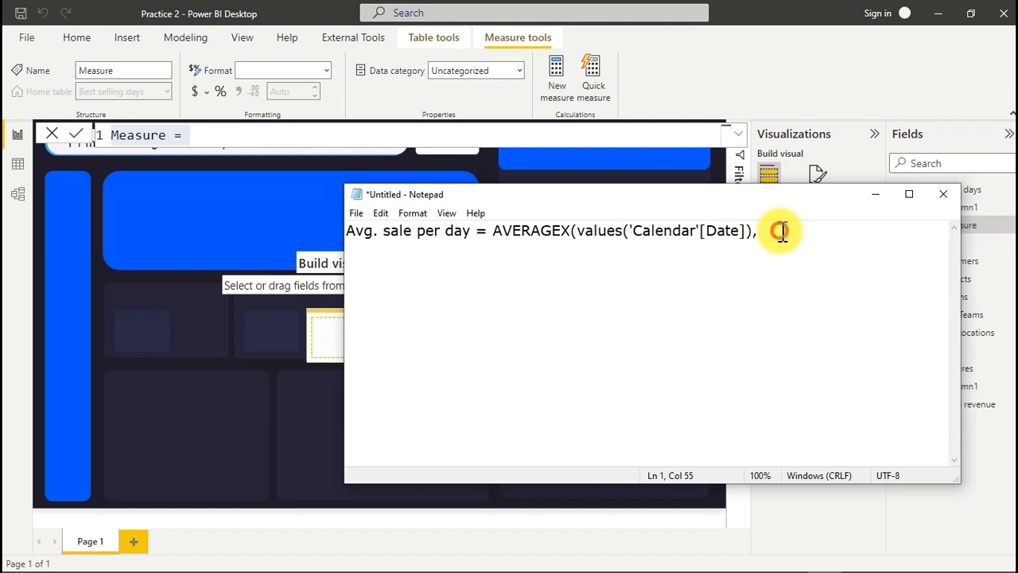
{"action": "key", "text": "ctrl+a"}
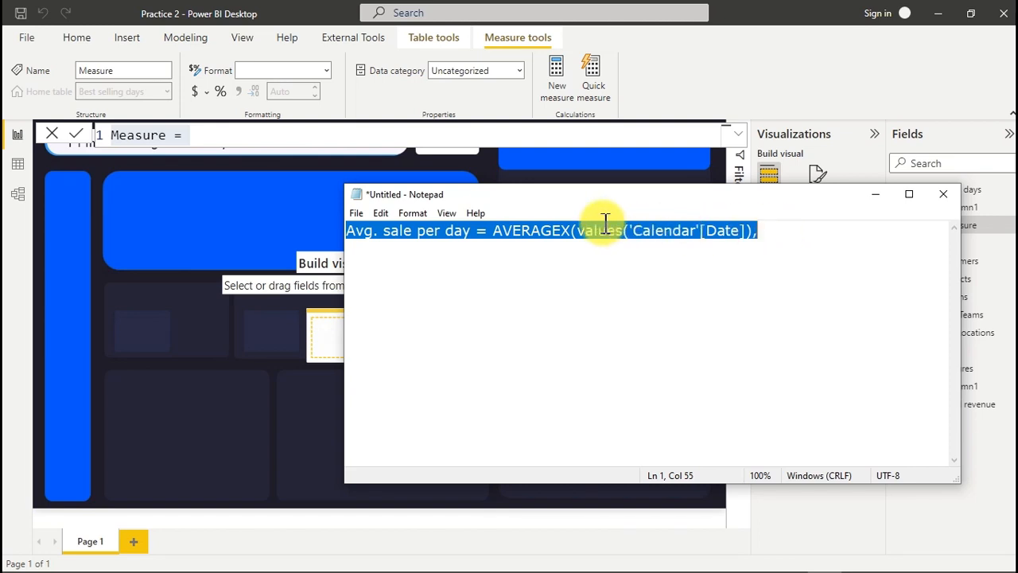
{"action": "left_click", "coordinate": [490, 232]}
{"action": "left_click", "coordinate": [356, 212]}
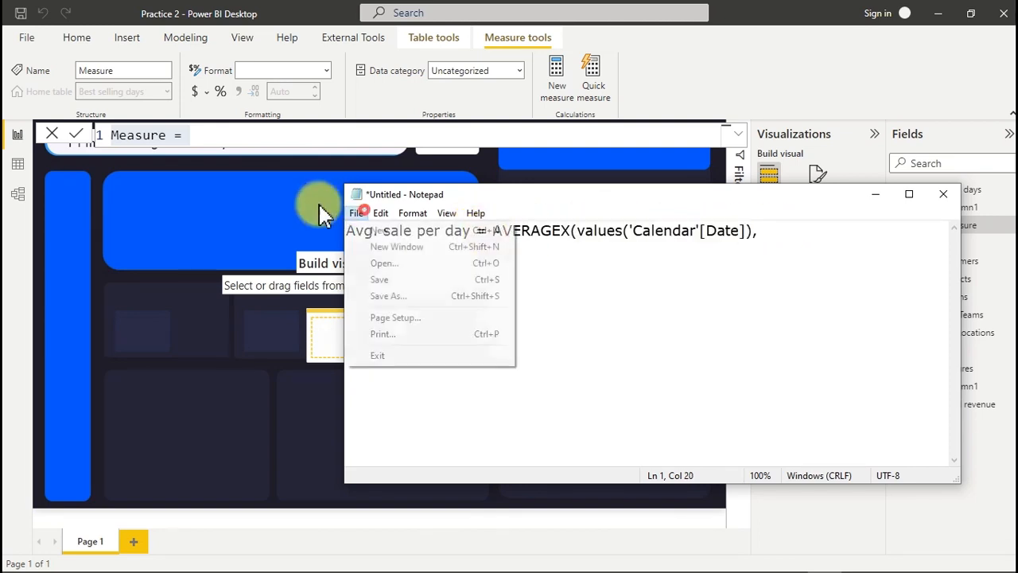
{"action": "left_click", "coordinate": [359, 230]}
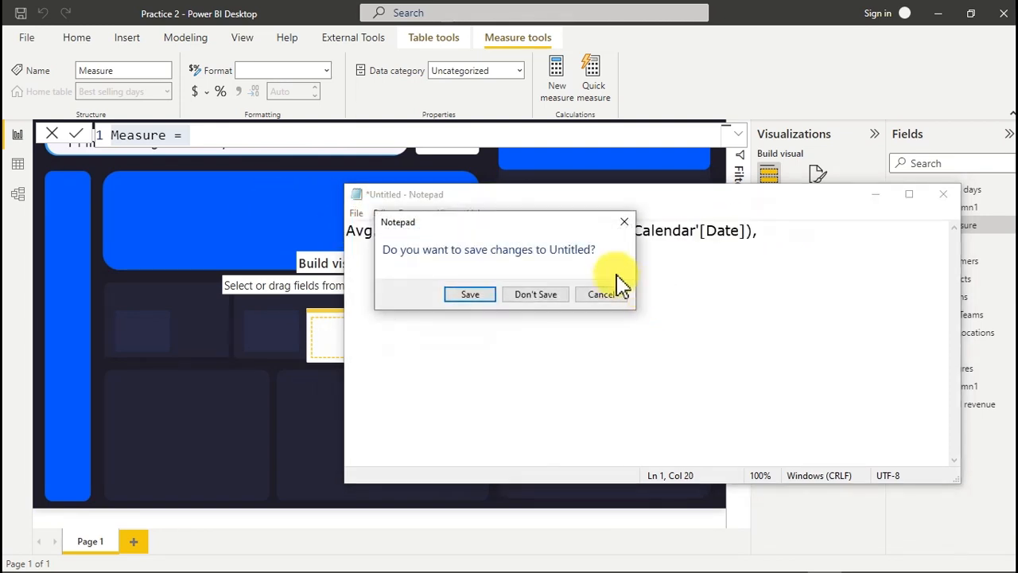
{"action": "left_click", "coordinate": [602, 295]}
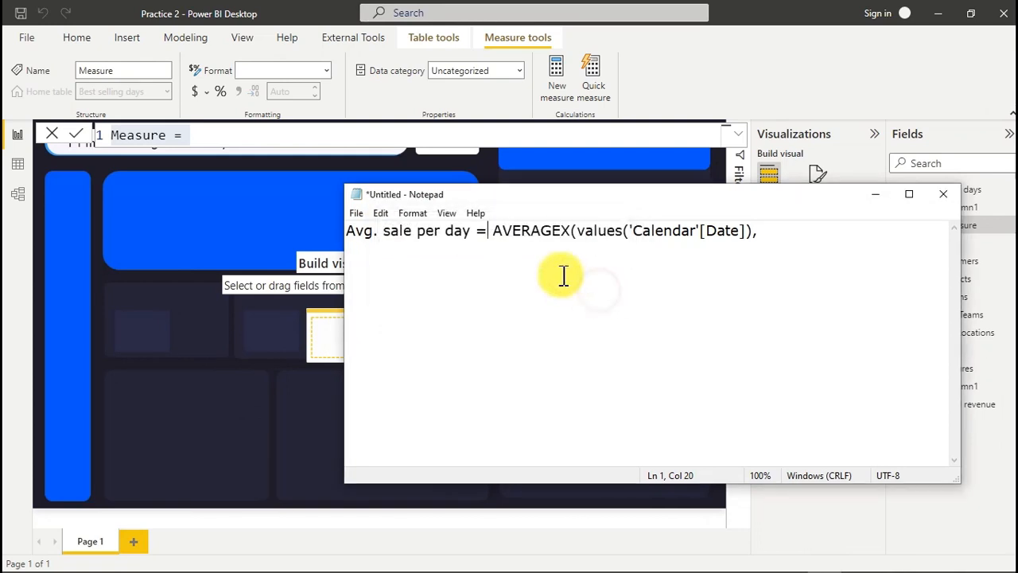
Step: Copy "Avg. sale per day =" from the Notepad draft and paste it over the new measure's default text
{"action": "left_click_drag", "start_coordinate": [487, 231], "coordinate": [326, 227]}
{"action": "key", "text": "ctrl+c"}
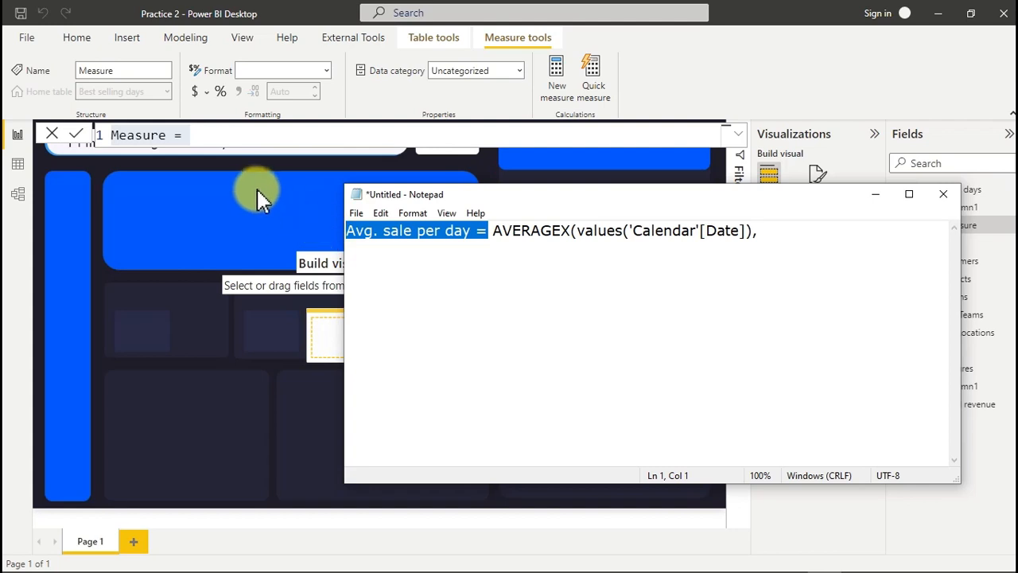
{"action": "left_click", "coordinate": [215, 137]}
{"action": "left_click_drag", "start_coordinate": [218, 137], "coordinate": [107, 136]}
{"action": "key", "text": "ctrl+v"}
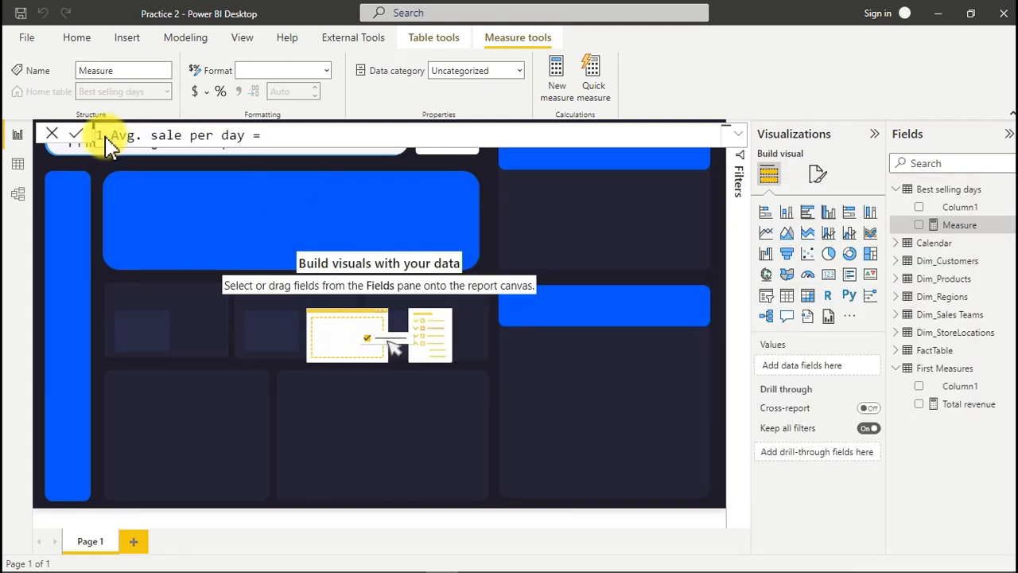
Step: Begin the Avg. sale per day formula with AVERAGEX over VALUES('Calendar'[Date])
{"action": "type", "text": "aver"}
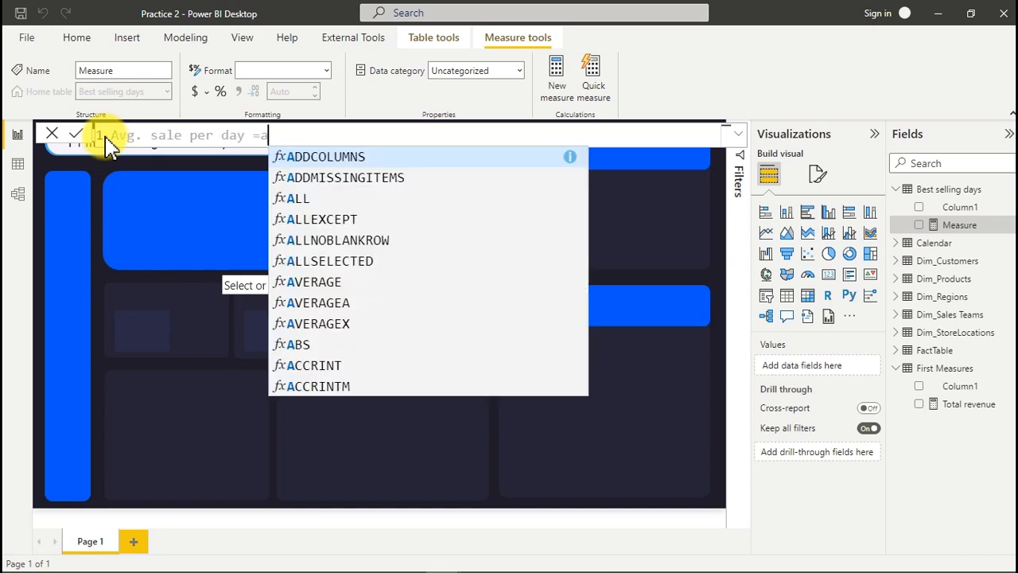
{"action": "key", "text": "Down"}
{"action": "key", "text": "Down"}
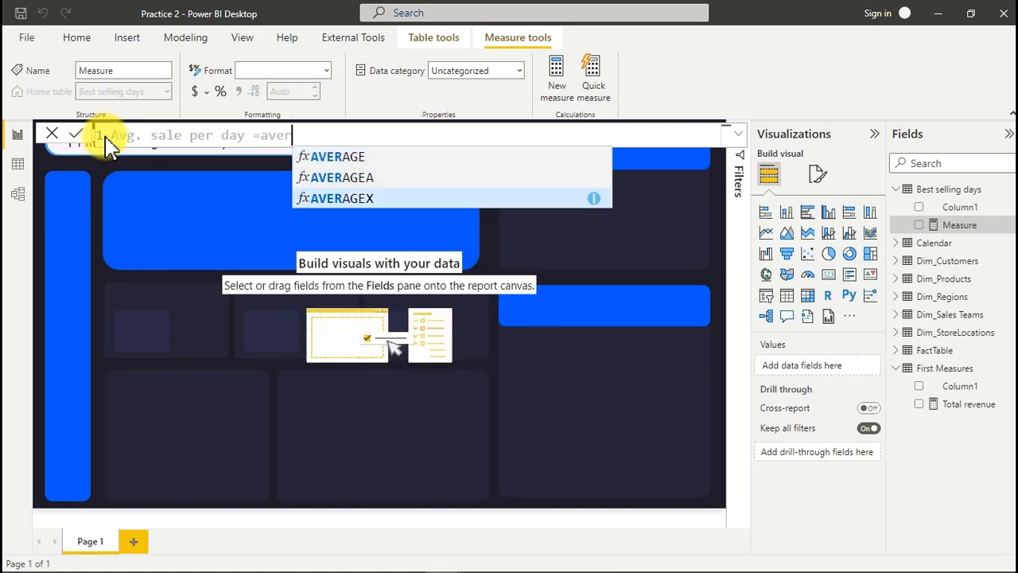
{"action": "key", "text": "Tab"}
{"action": "type", "text": "val"}
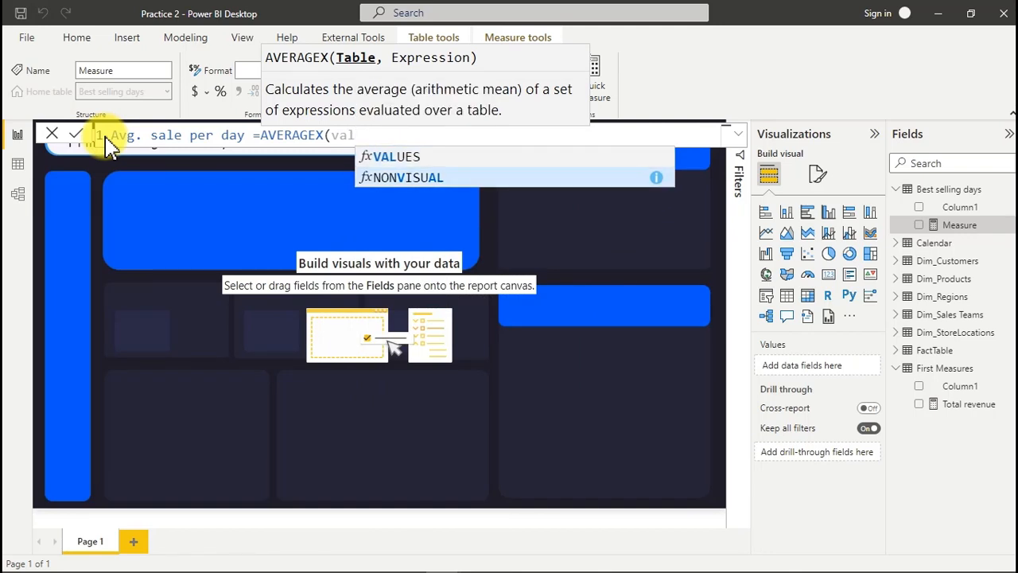
{"action": "key", "text": "Tab"}
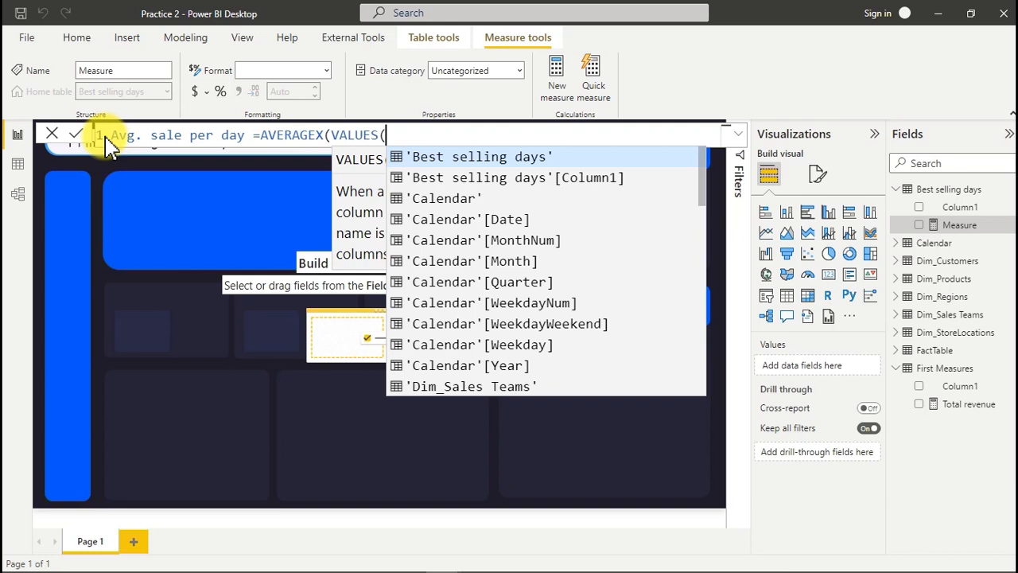
{"action": "double_click", "coordinate": [490, 220]}
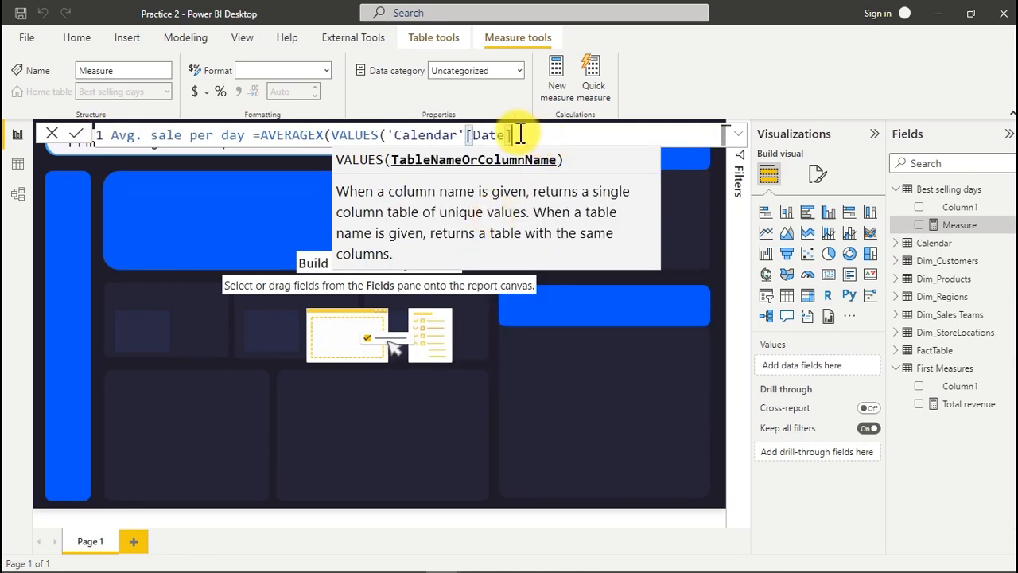
{"action": "type", "text": ")"}
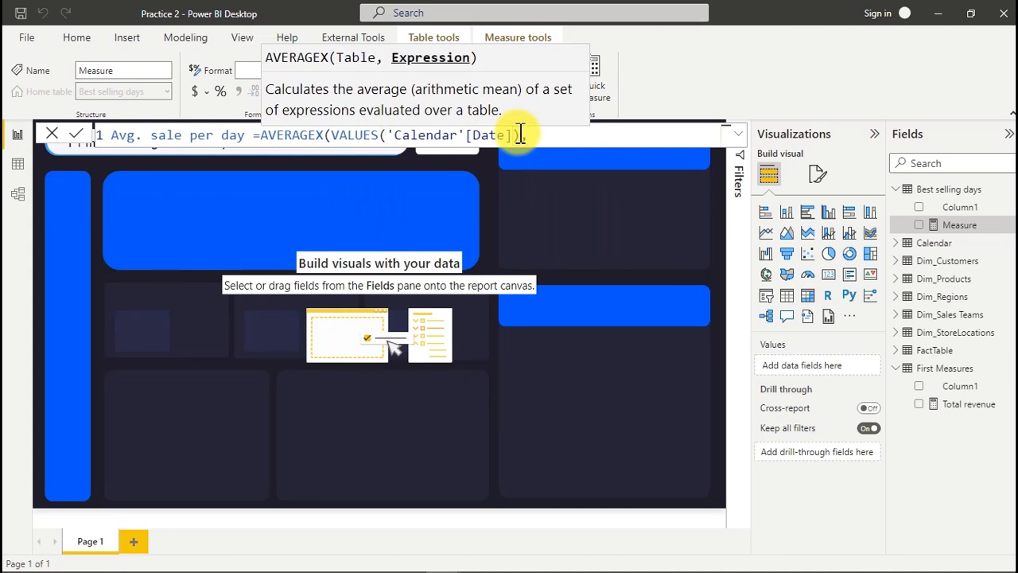
Step: Add [Total revenue] without its table prefix as the AVERAGEX expression, close the formula and commit it
{"action": "type", "text": ",tot"}
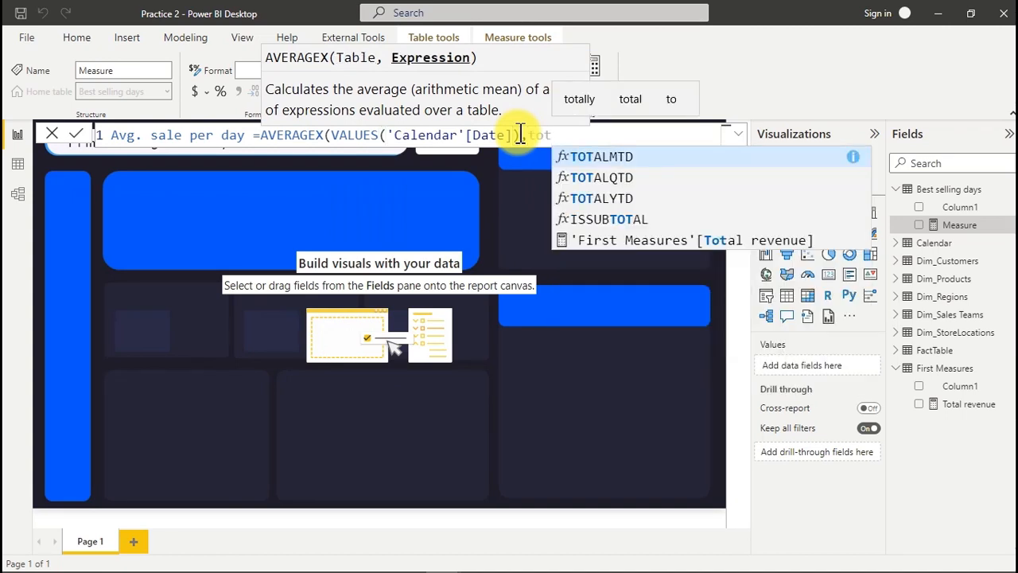
{"action": "left_click", "coordinate": [682, 242]}
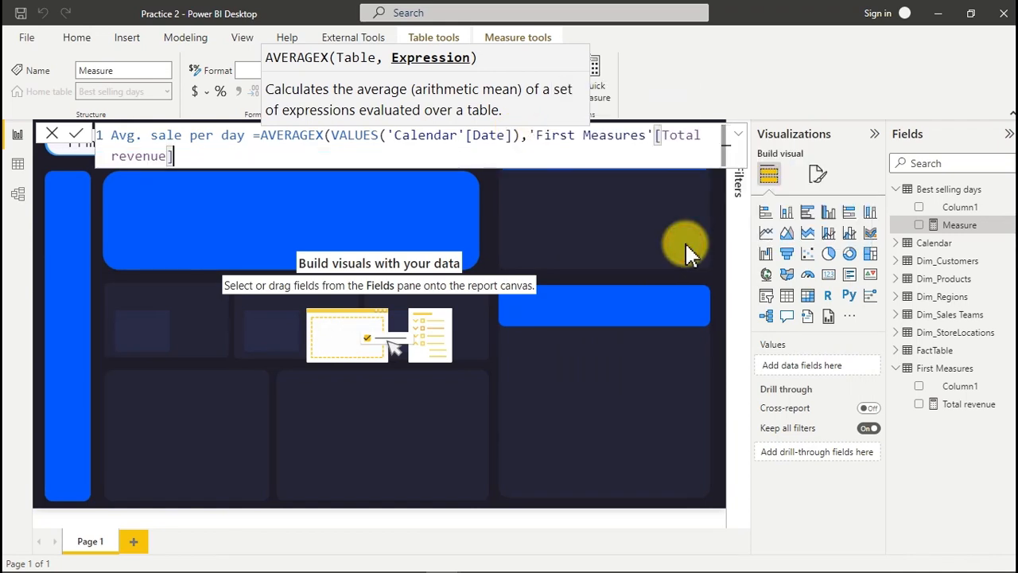
{"action": "left_click", "coordinate": [657, 137]}
{"action": "left_click_drag", "start_coordinate": [651, 136], "coordinate": [533, 135]}
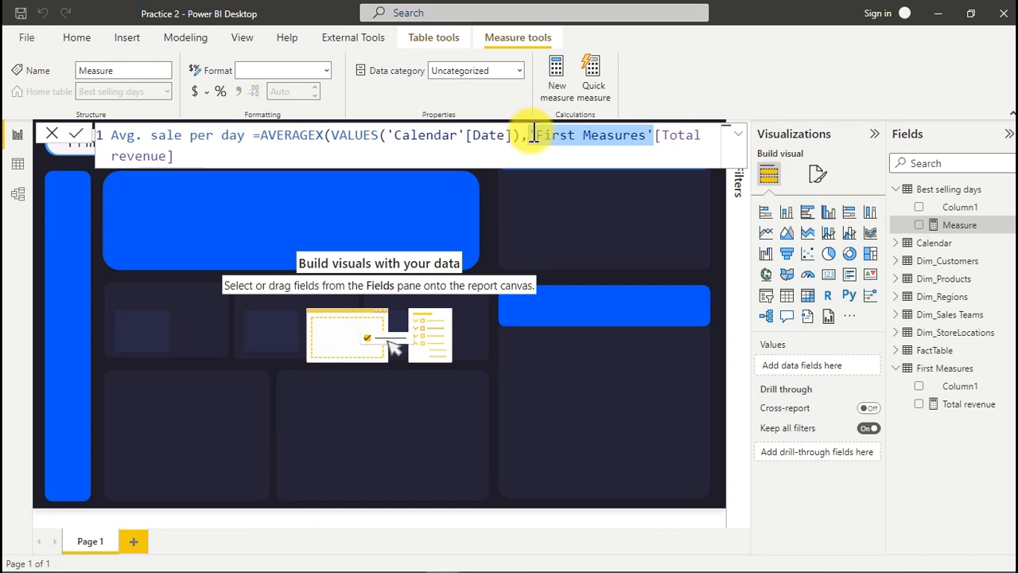
{"action": "key", "text": "BackSpace"}
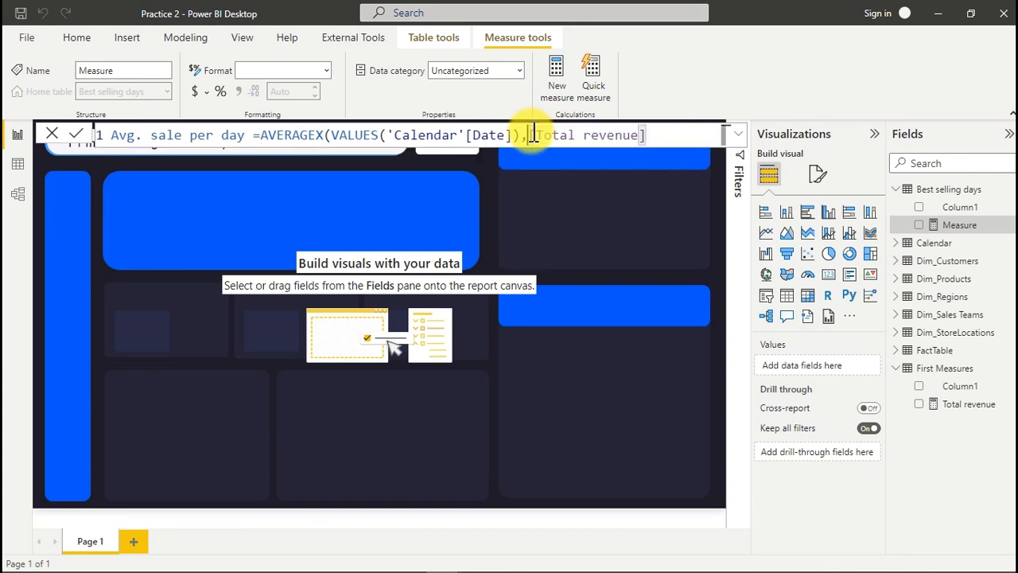
{"action": "left_click", "coordinate": [666, 135]}
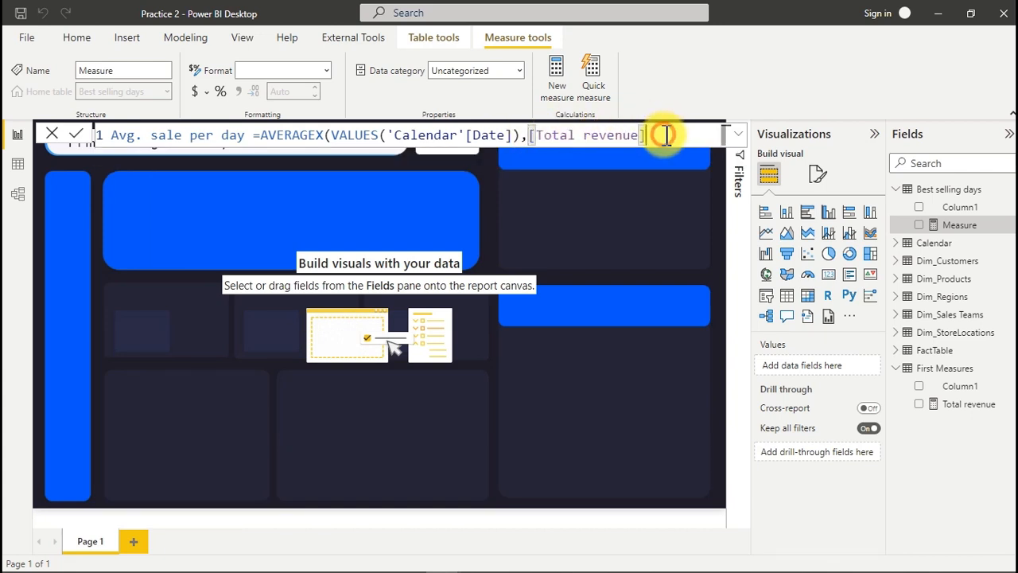
{"action": "type", "text": ")"}
{"action": "key", "text": "Return"}
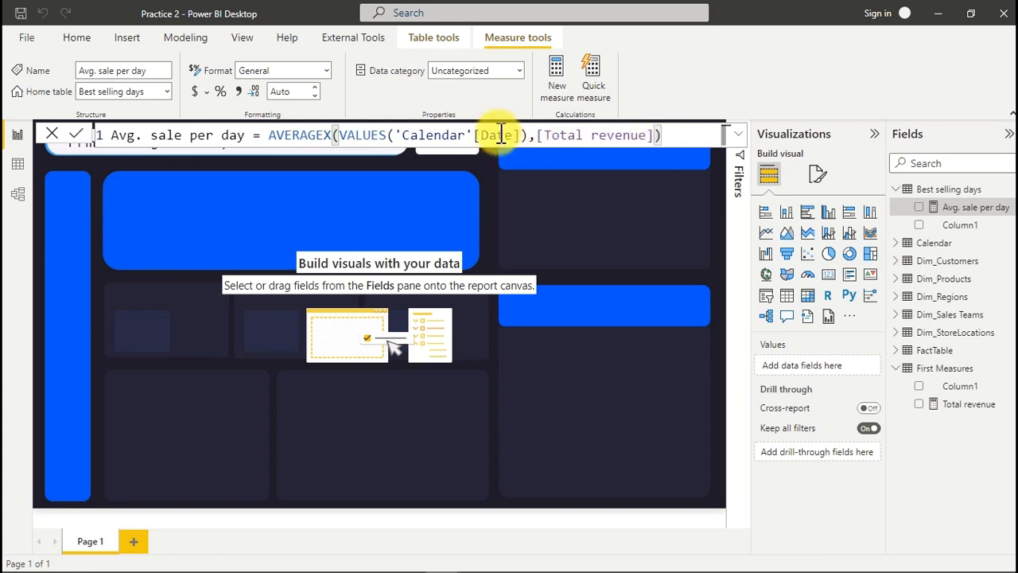
Step: Format the Avg. sale per day measure as currency with 0 decimal places
{"action": "left_click", "coordinate": [196, 92]}
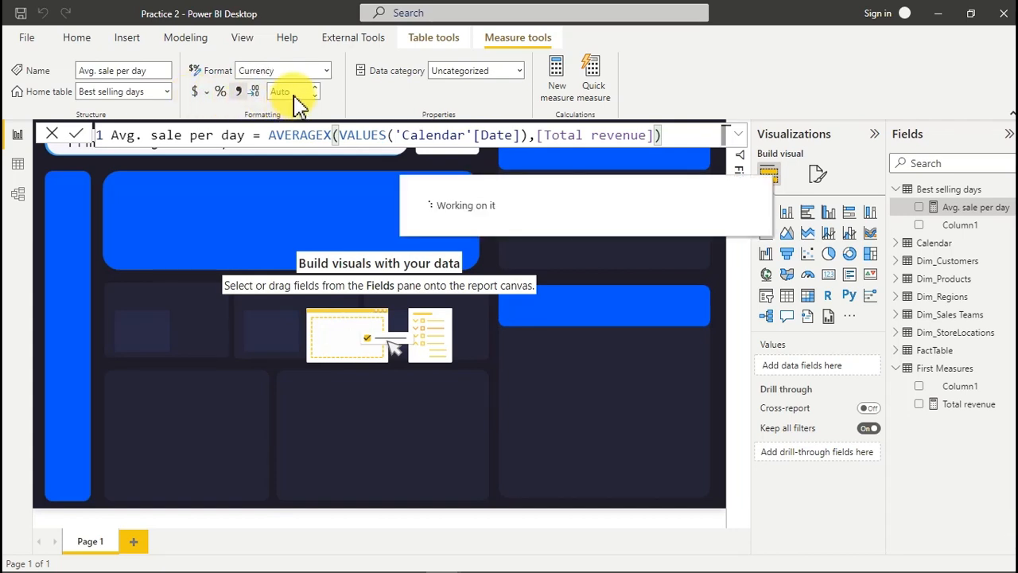
{"action": "left_click", "coordinate": [295, 93]}
{"action": "type", "text": "0"}
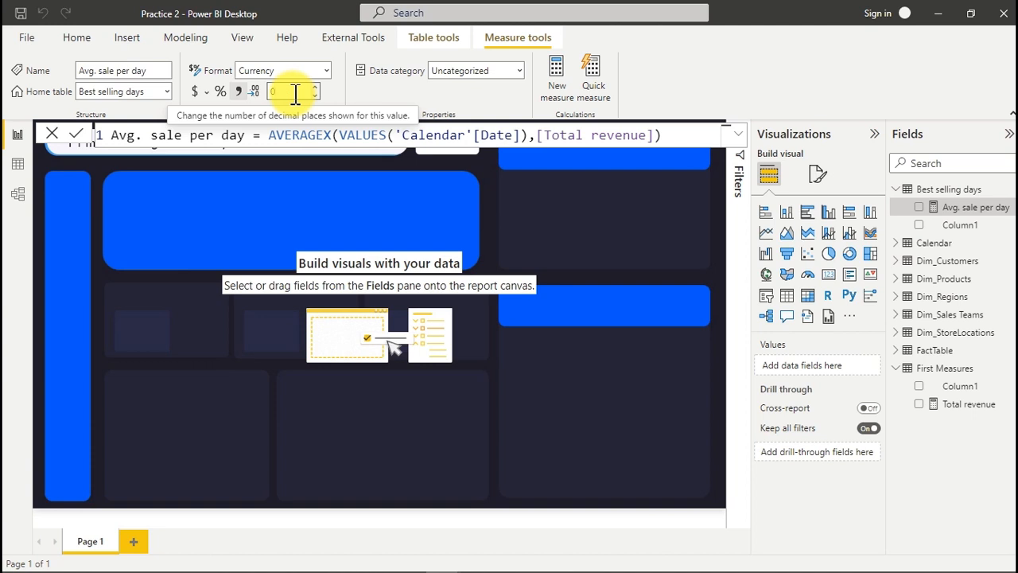
{"action": "key", "text": "Return"}
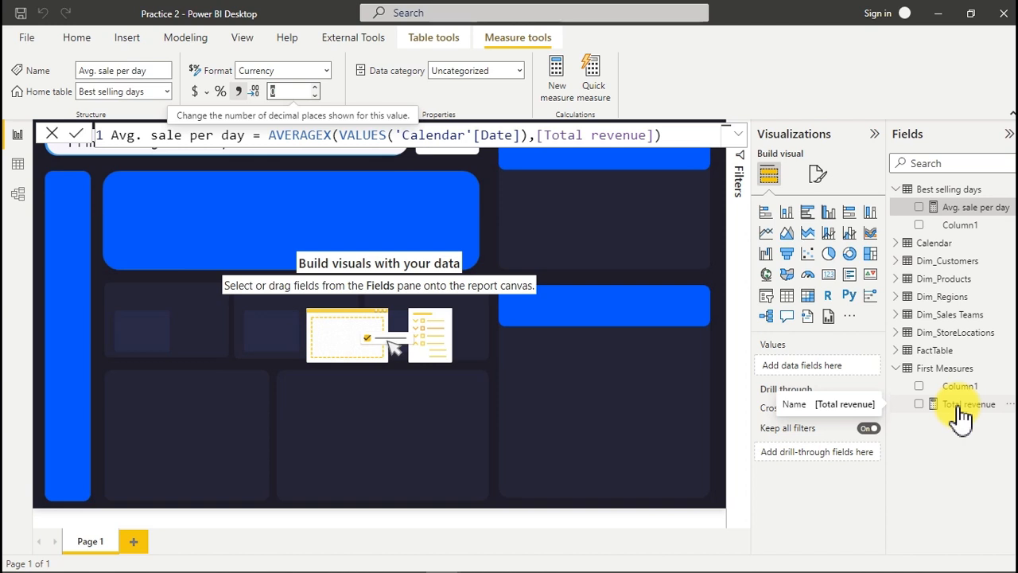
{"action": "left_click", "coordinate": [420, 266]}
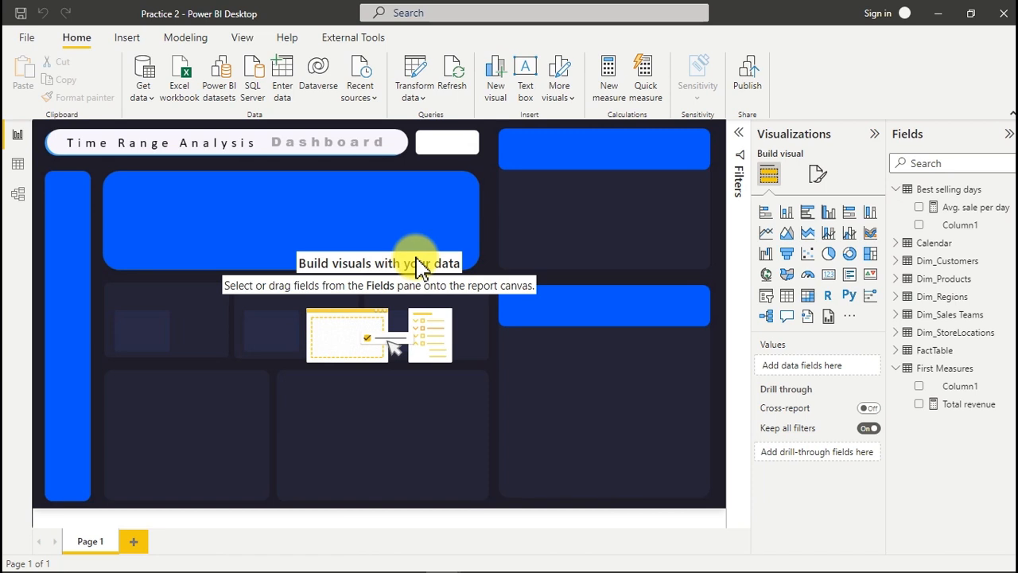
Step: Create another measure in the Best selling days table, name it "Best selling days=" and start a second formula line
{"action": "left_click", "coordinate": [964, 212]}
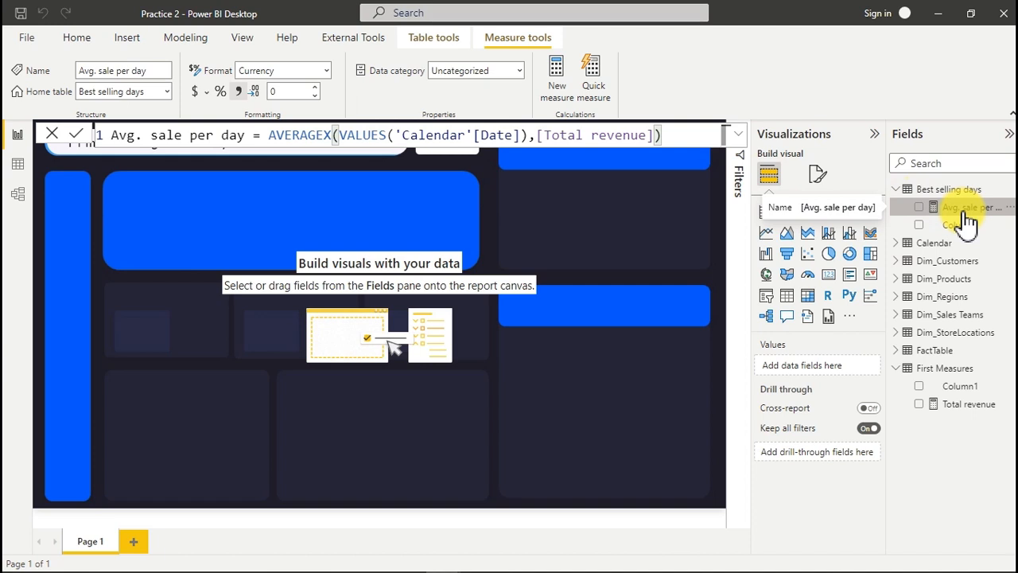
{"action": "left_click", "coordinate": [559, 77]}
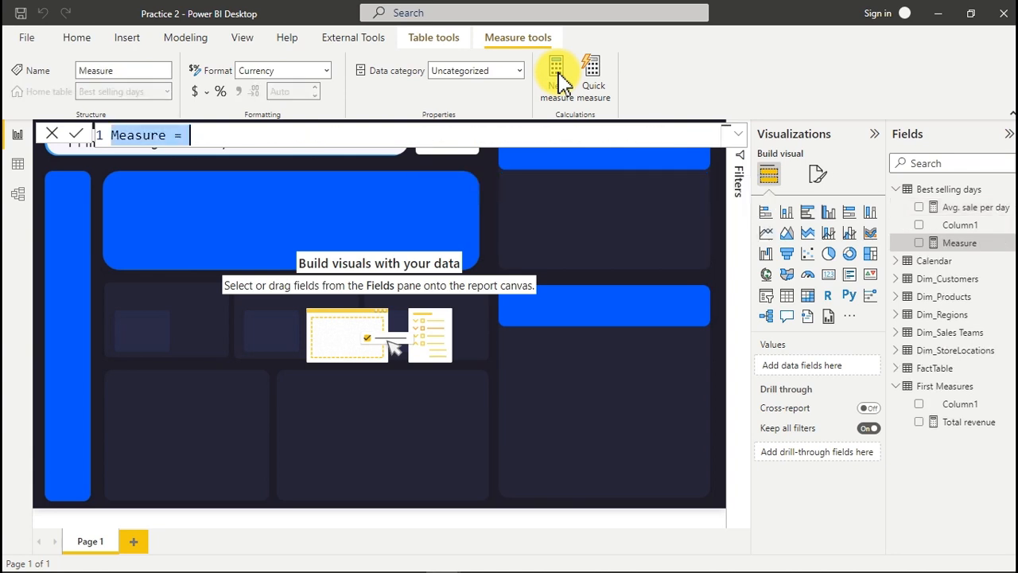
{"action": "type", "text": "Best se"}
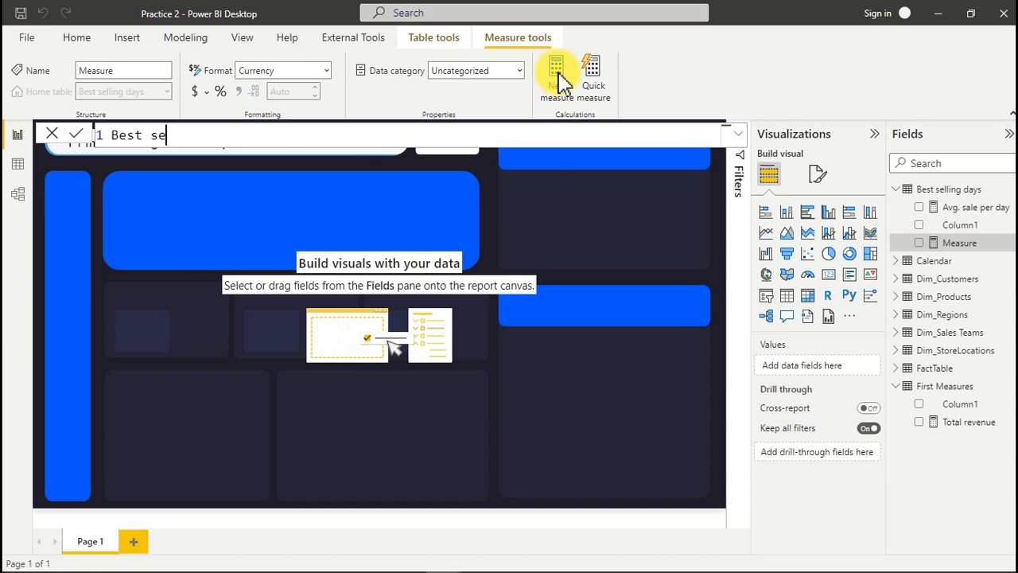
{"action": "type", "text": "lling days="}
{"action": "key", "text": "shift+Return"}
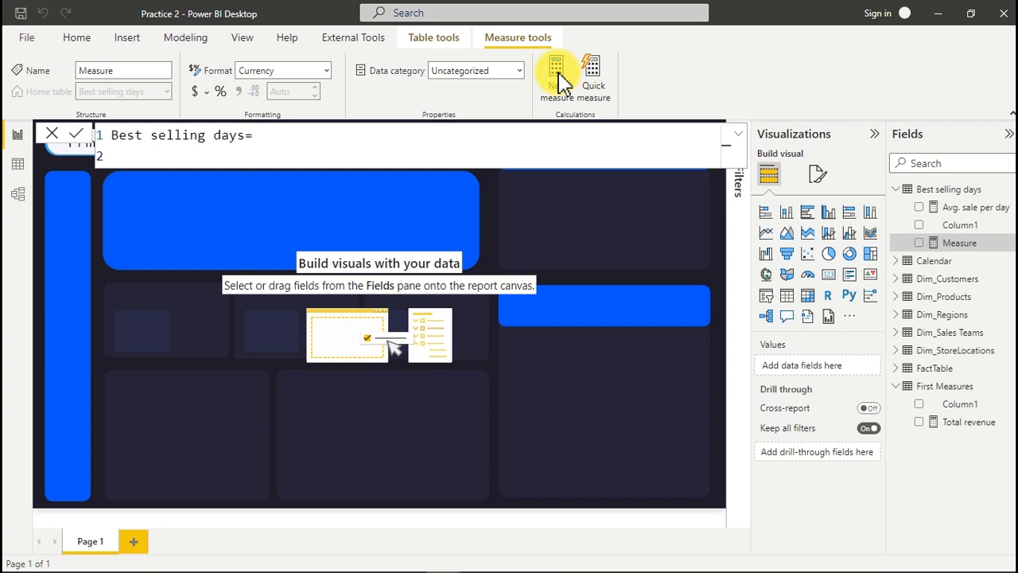
Step: Begin the measure's expression with MAXX(TOPN(1, and continue on a new line
{"action": "type", "text": "Max"}
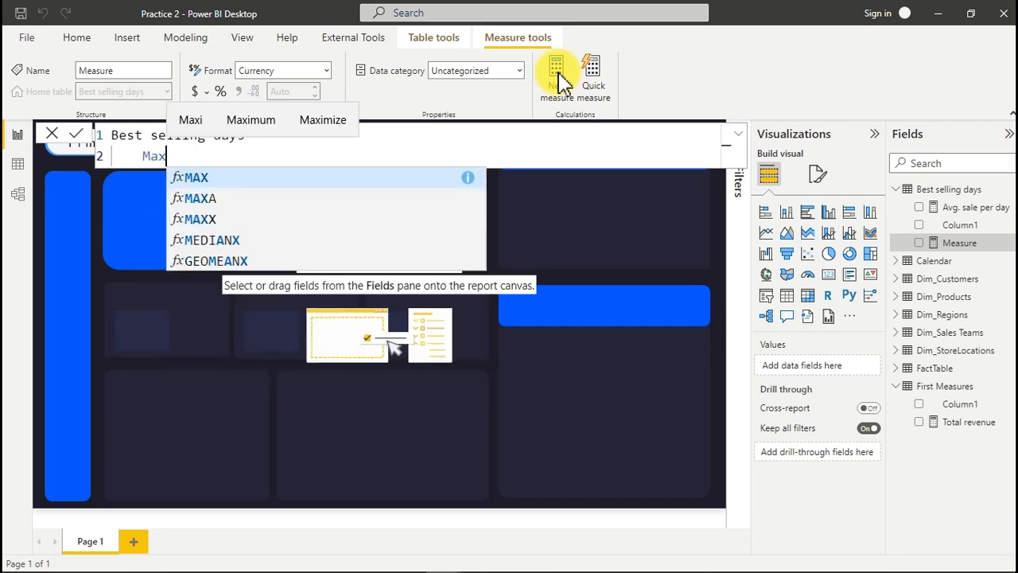
{"action": "key", "text": "Down"}
{"action": "key", "text": "Down"}
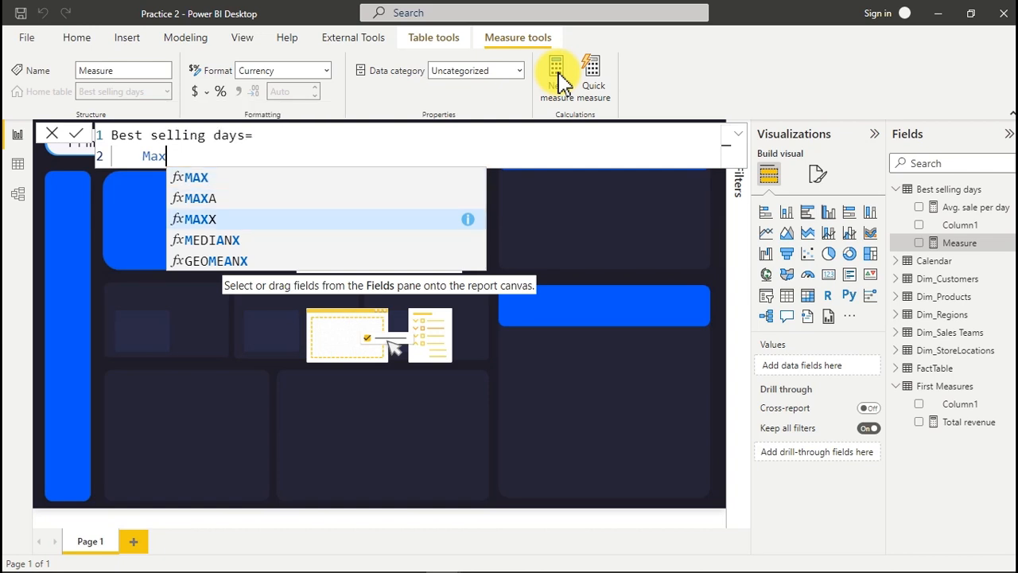
{"action": "key", "text": "Tab"}
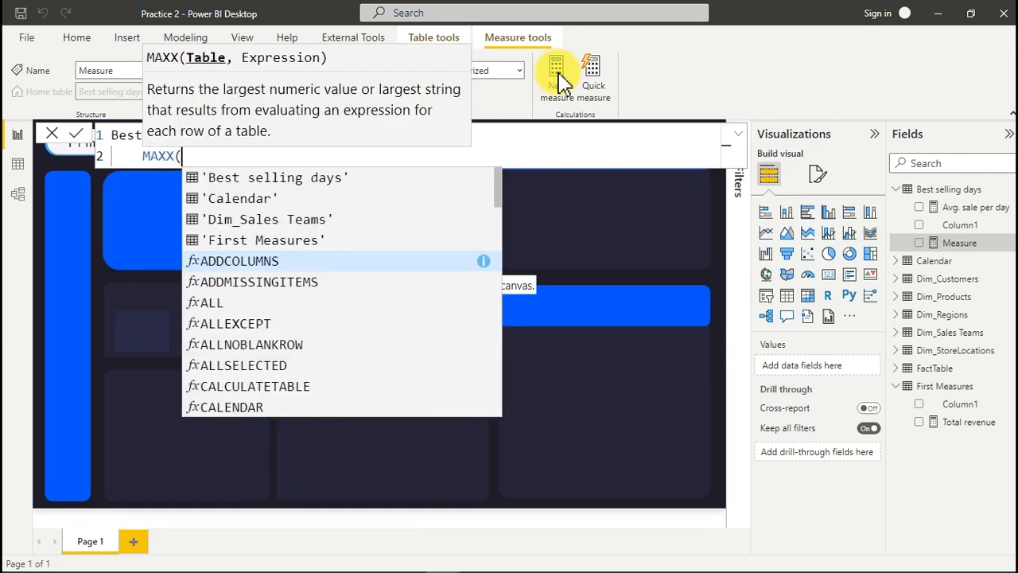
{"action": "type", "text": "top"}
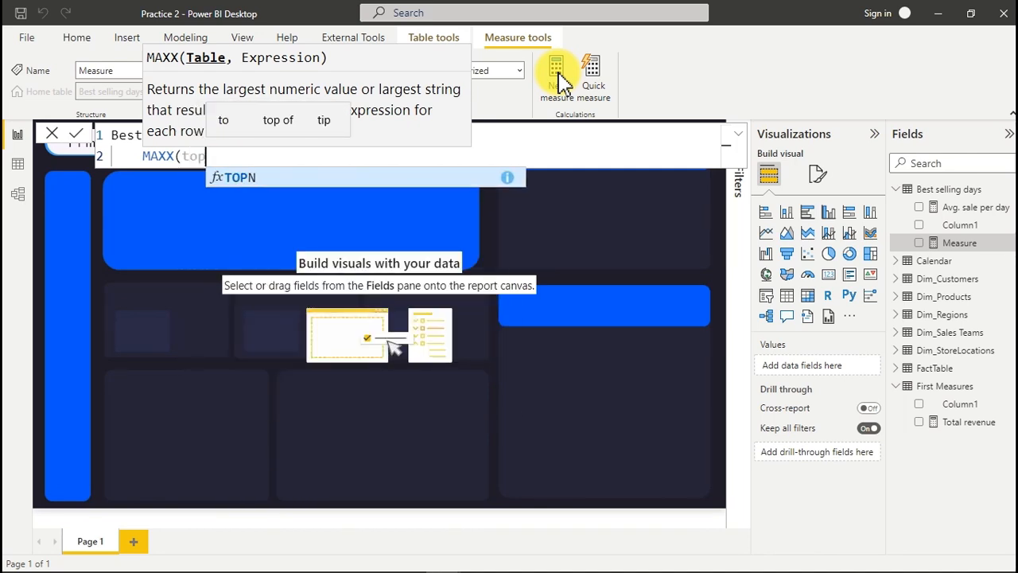
{"action": "key", "text": "Tab"}
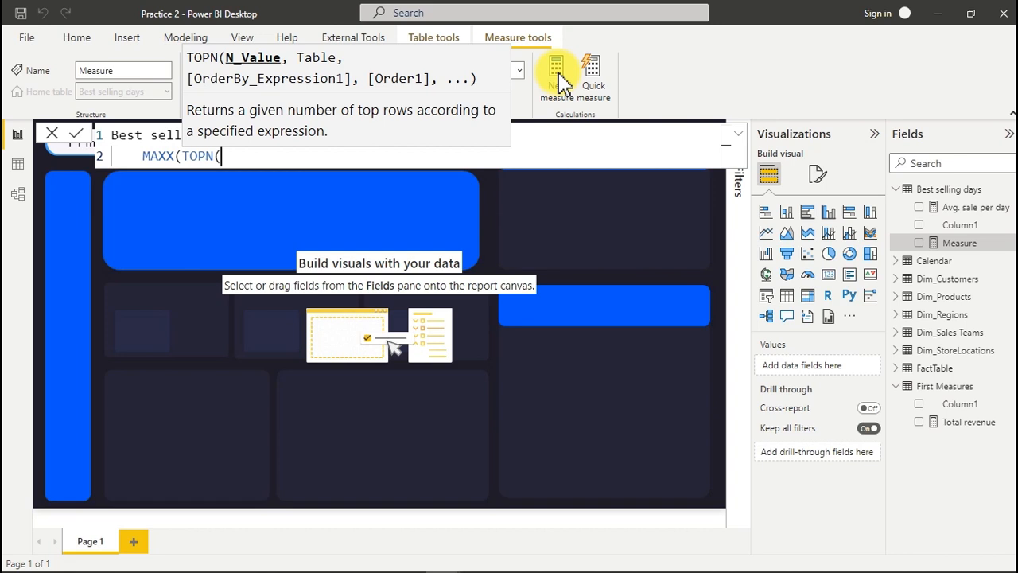
{"action": "type", "text": "1,"}
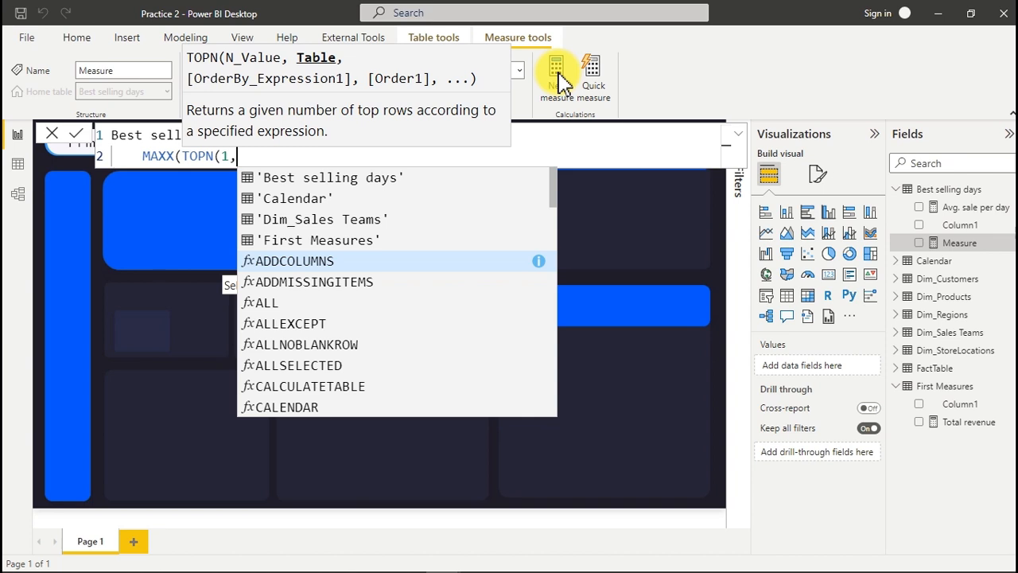
{"action": "key", "text": "shift+Return"}
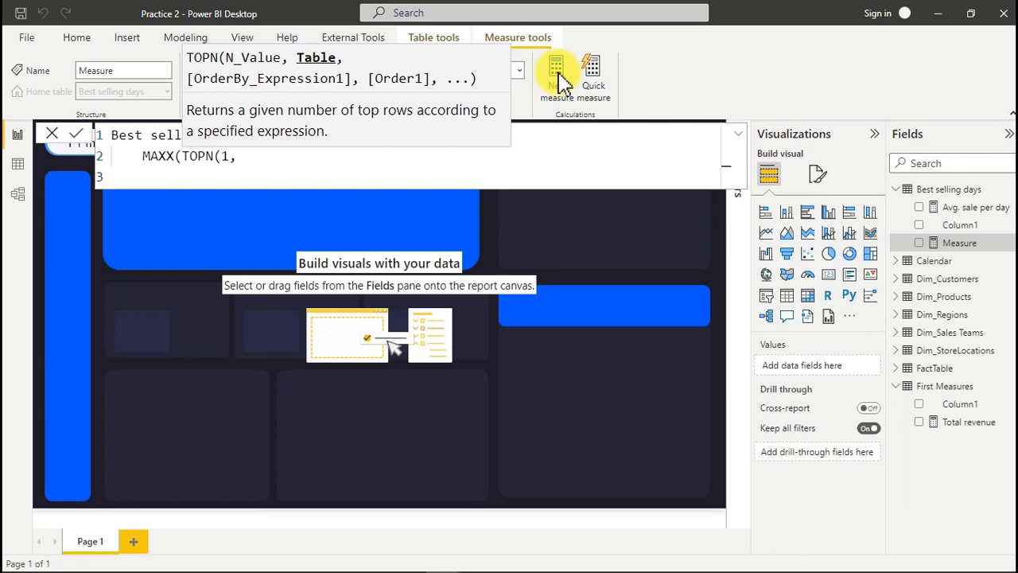
Step: Nest a SUMMARIZE function over the 'Calendar' table as the table argument of TOPN
{"action": "type", "text": "su"}
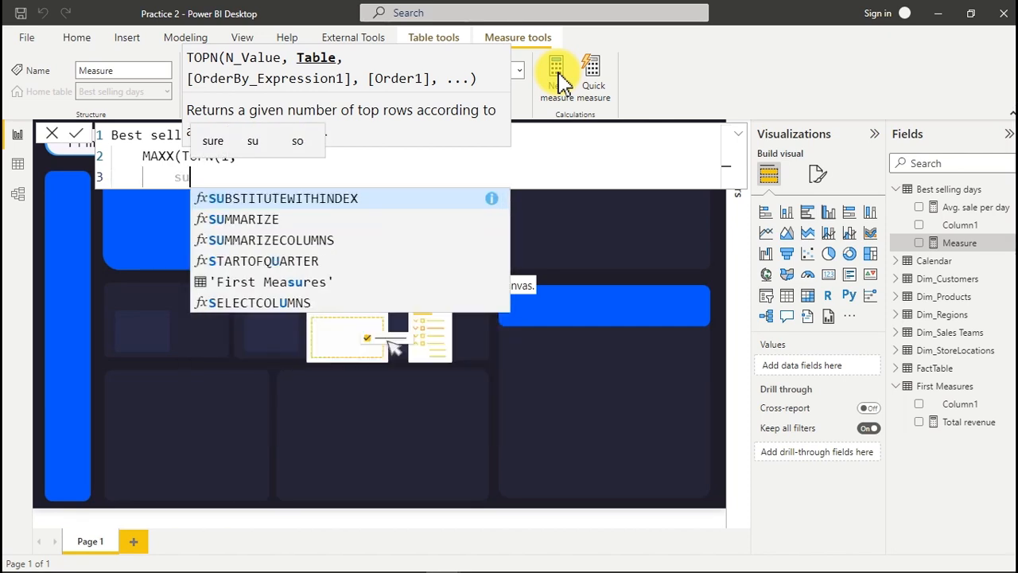
{"action": "key", "text": "Down"}
{"action": "key", "text": "Tab"}
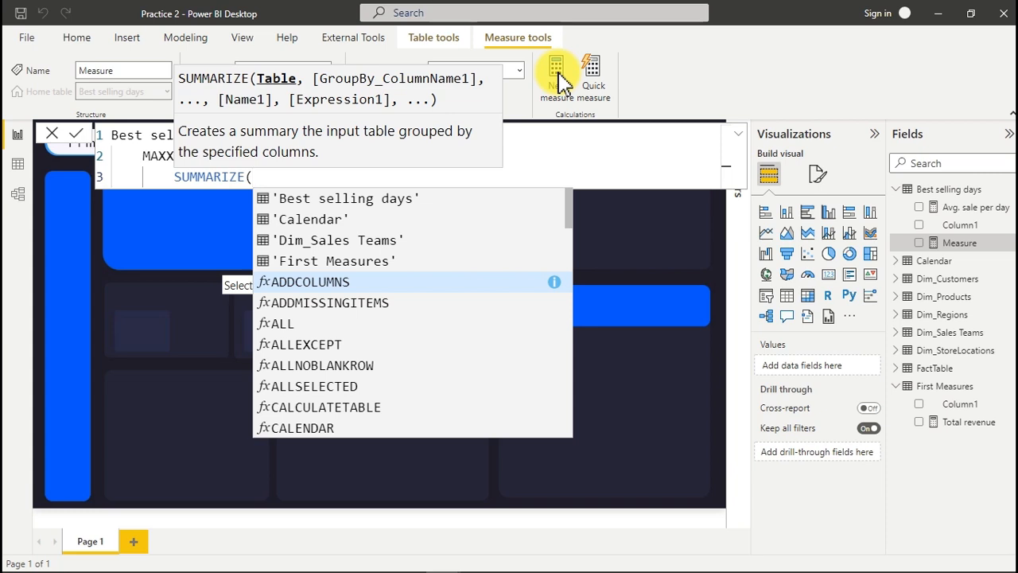
{"action": "type", "text": "cal"}
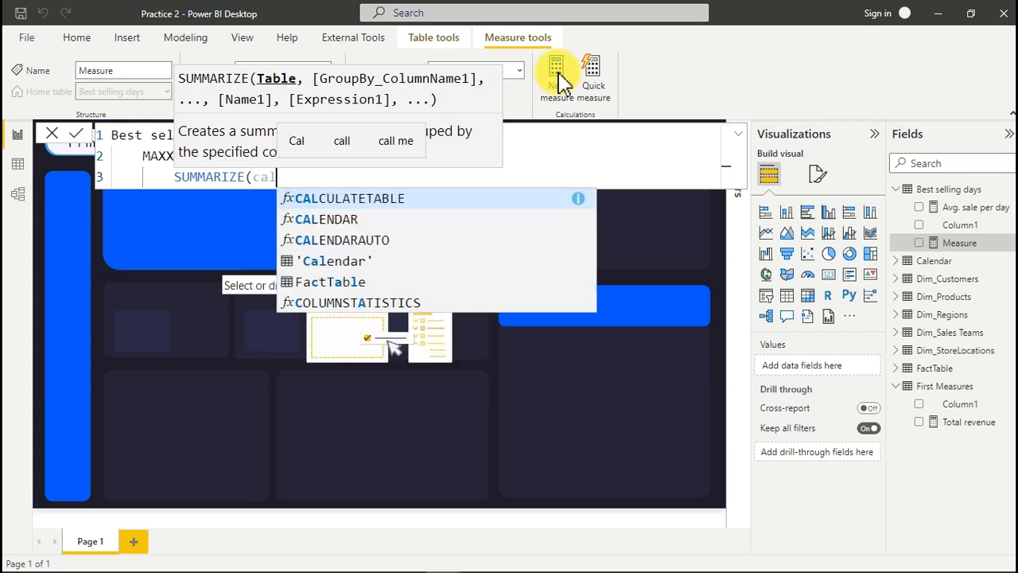
{"action": "key", "text": "Down"}
{"action": "key", "text": "Down"}
{"action": "key", "text": "Down"}
{"action": "key", "text": "Tab"}
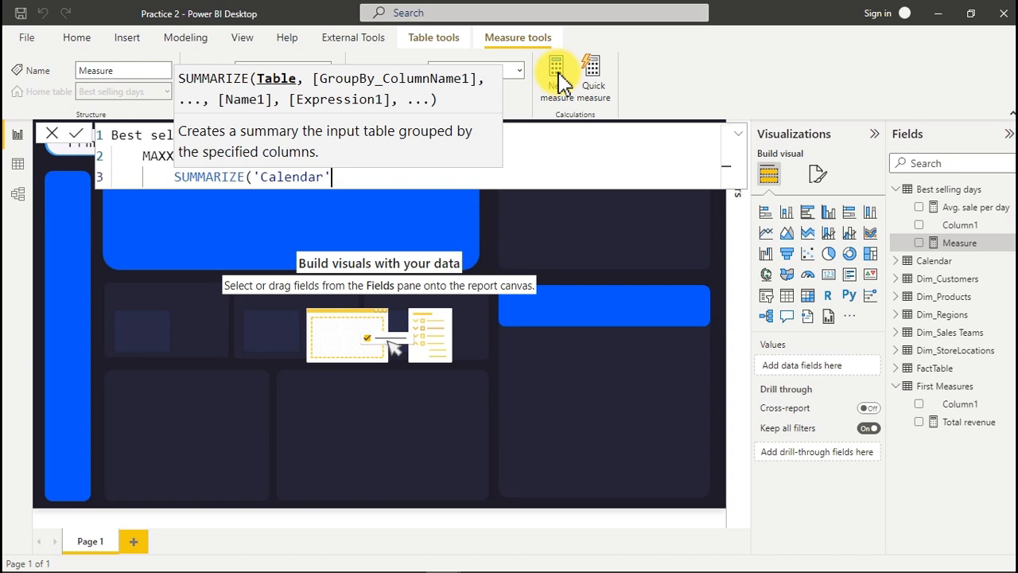
Step: Group the SUMMARIZE by 'Calendar'[Weekday] and start a new formula line for its next argument
{"action": "type", "text": ","}
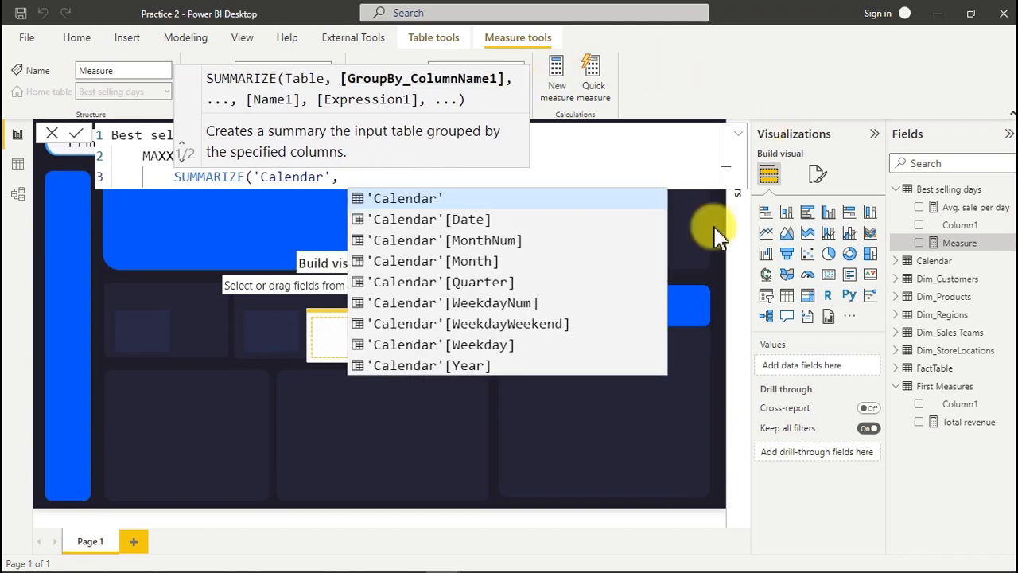
{"action": "left_click", "coordinate": [469, 350]}
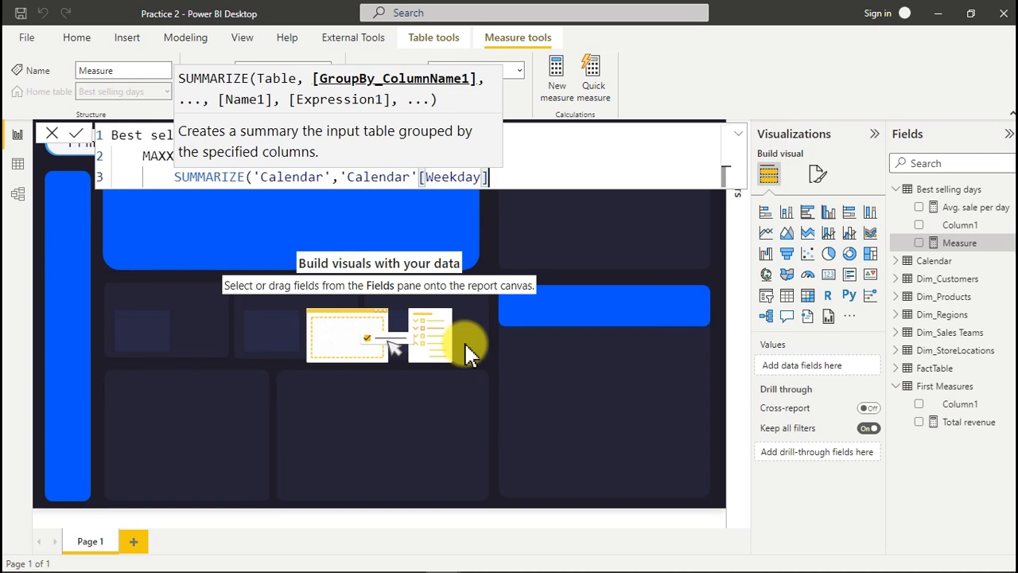
{"action": "type", "text": ","}
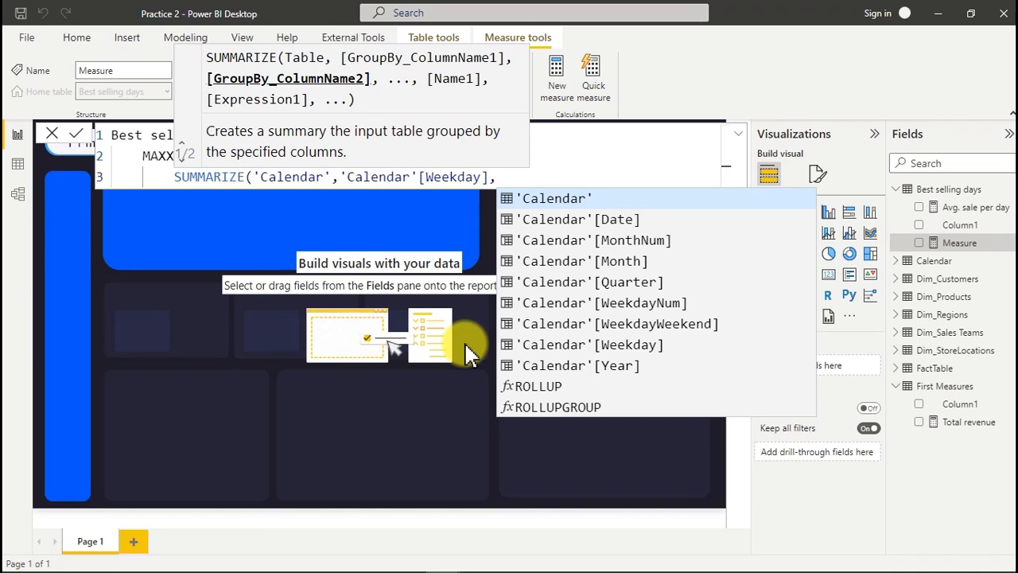
{"action": "key", "text": "shift+Return"}
{"action": "key", "text": "Tab"}
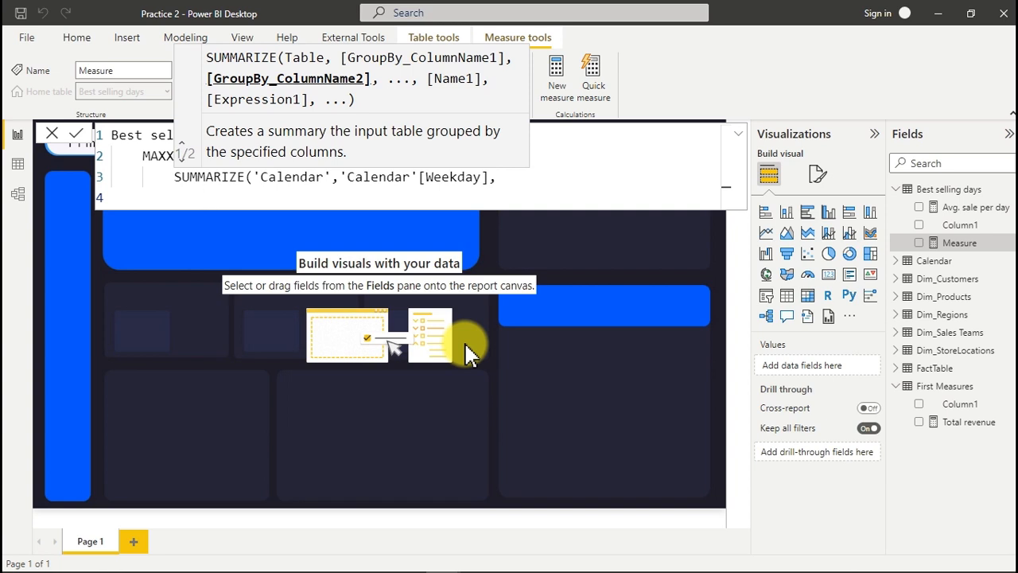
Step: Add a "Best selling days" column to the SUMMARIZE, using the 'Best selling days'[Avg. sale per day] measure as its expression
{"action": "type", "text": "\""}
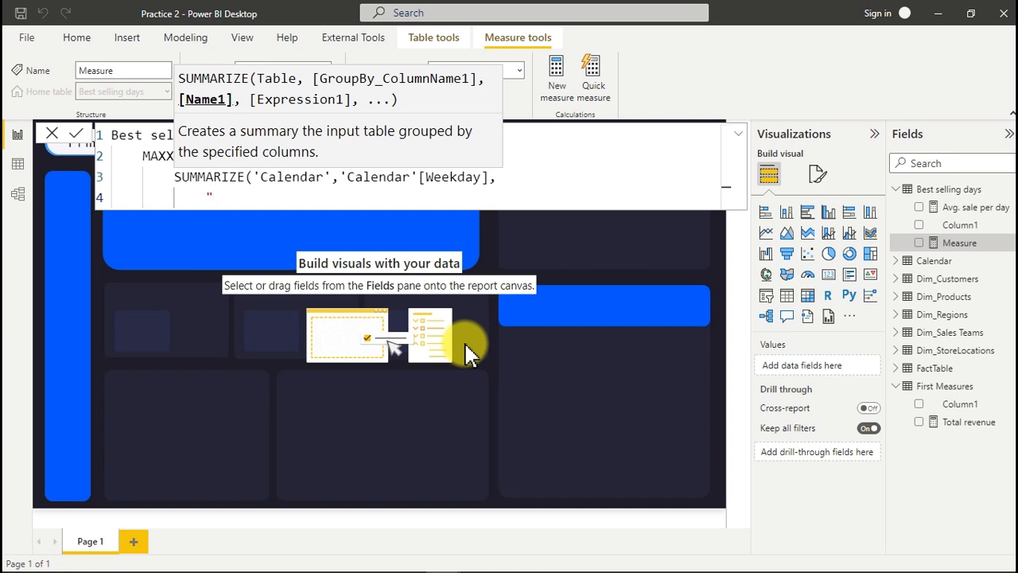
{"action": "type", "text": "Best "}
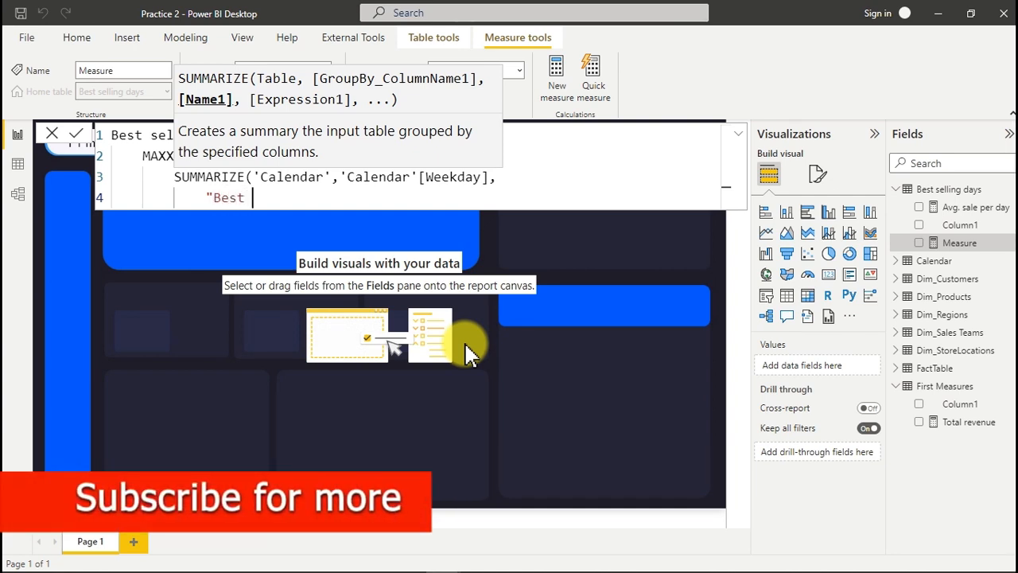
{"action": "type", "text": "sellin"}
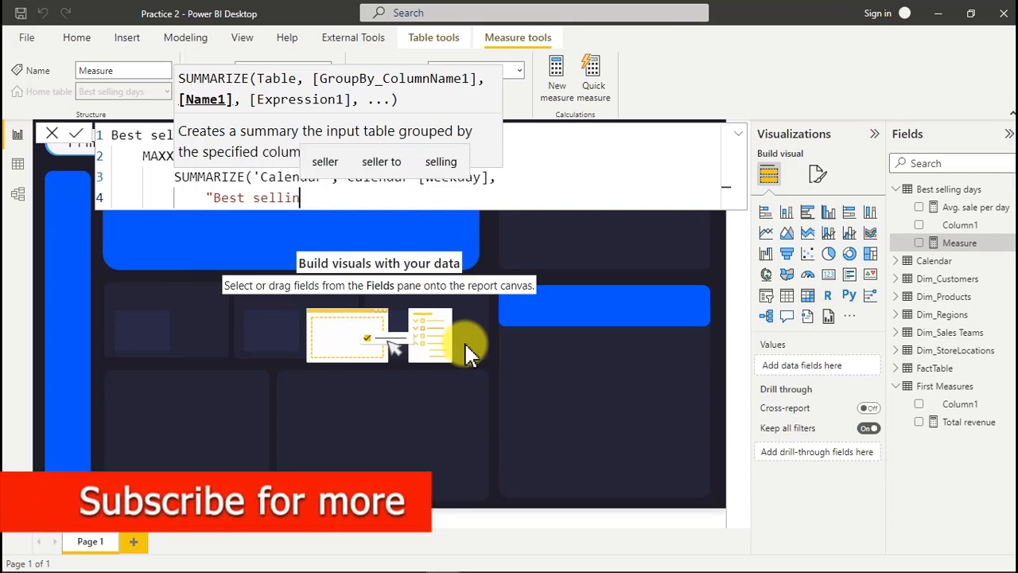
{"action": "type", "text": "g days\""}
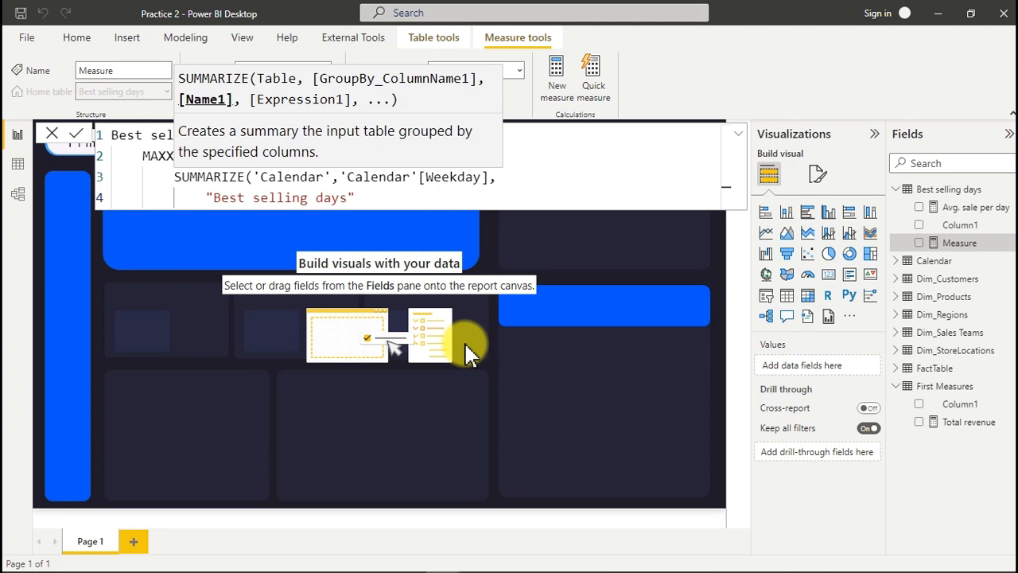
{"action": "type", "text": ",av"}
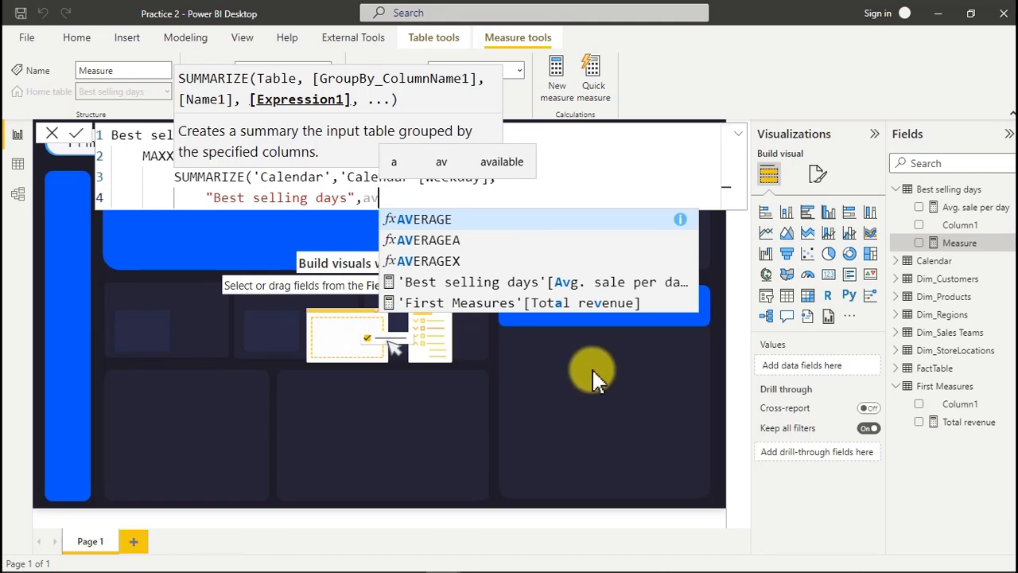
{"action": "left_click", "coordinate": [579, 285]}
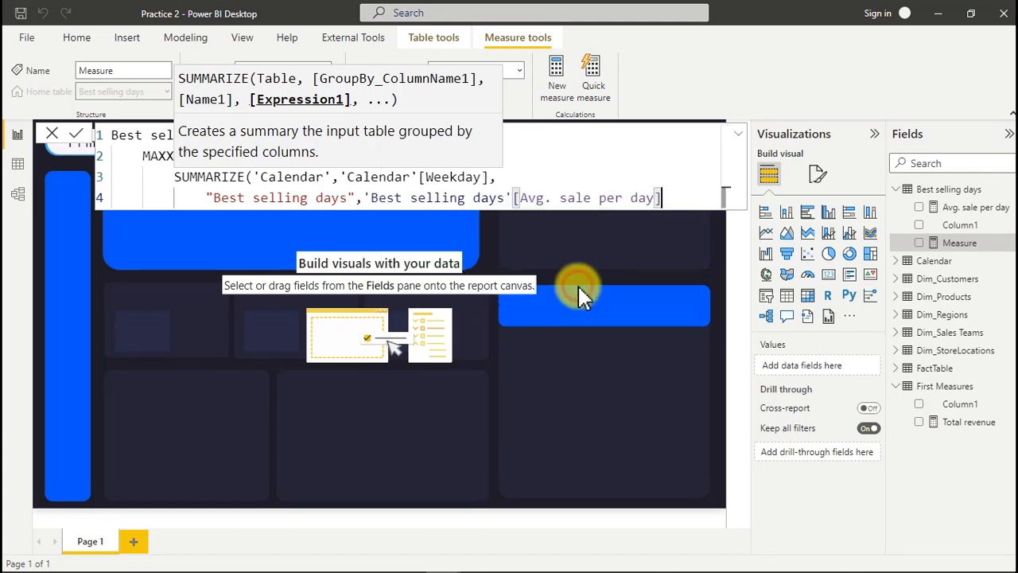
Step: Remove the 'Best selling days' table prefix from the [Avg. sale per day] reference and close the SUMMARIZE function
{"action": "left_click", "coordinate": [501, 199]}
{"action": "left_click_drag", "start_coordinate": [501, 199], "coordinate": [466, 199]}
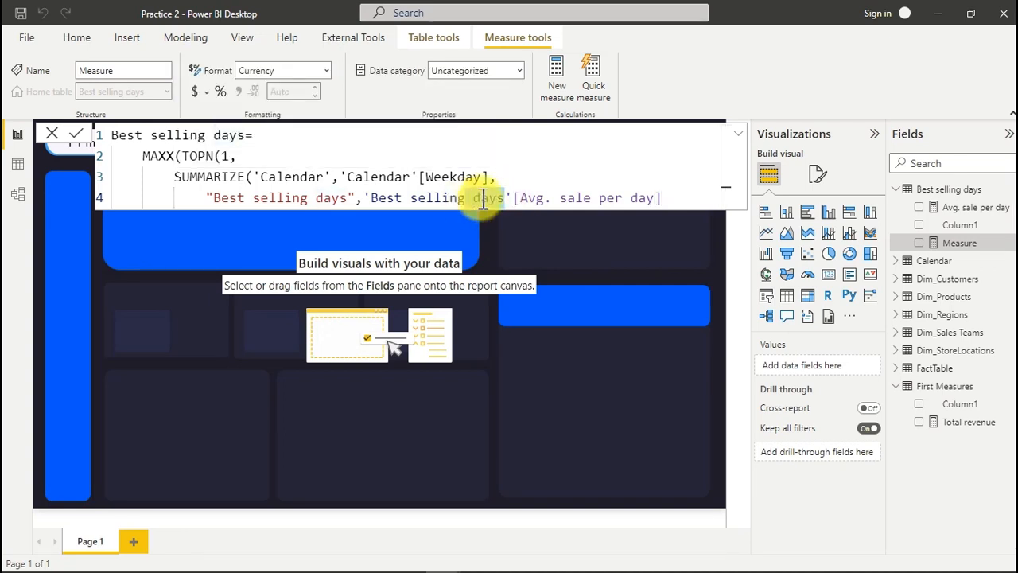
{"action": "left_click_drag", "start_coordinate": [512, 198], "coordinate": [382, 199]}
{"action": "key", "text": "Delete"}
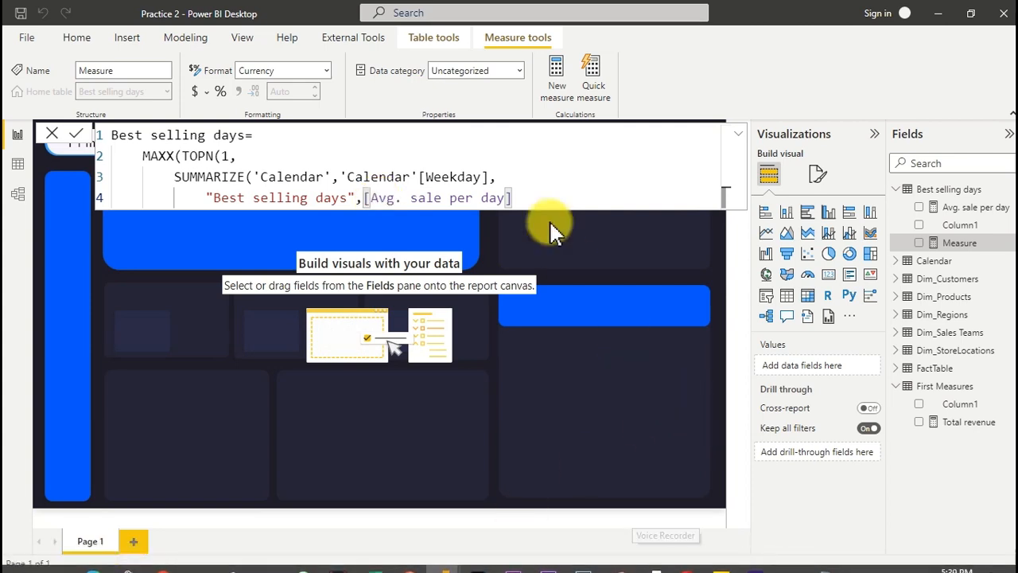
{"action": "left_click", "coordinate": [539, 198]}
{"action": "type", "text": ")"}
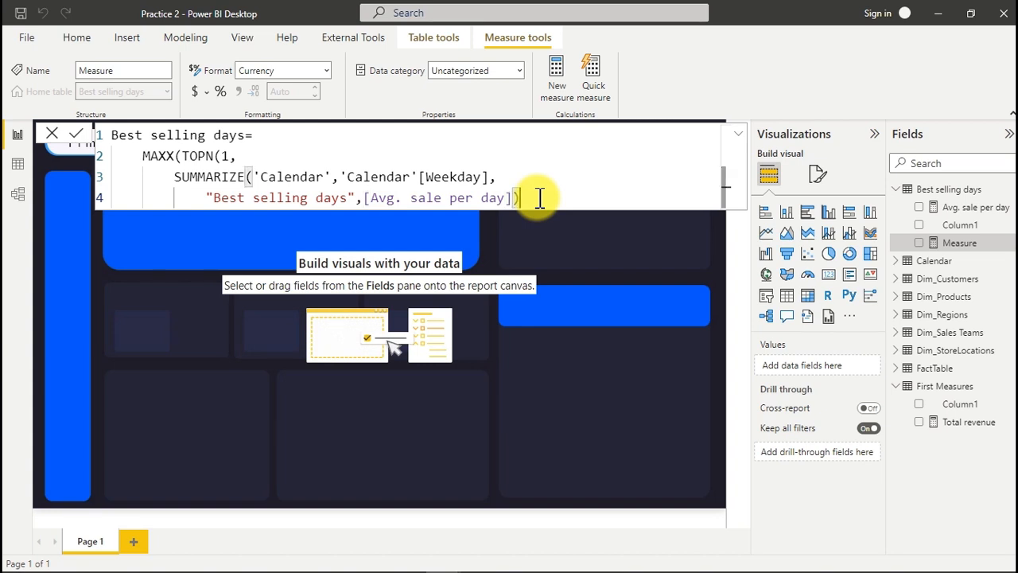
Step: Add [Best selling days] on a new formula line as TOPN's order-by expression and close the TOPN function with a comma
{"action": "type", "text": ","}
{"action": "key", "text": "shift+Return"}
{"action": "key", "text": "Tab"}
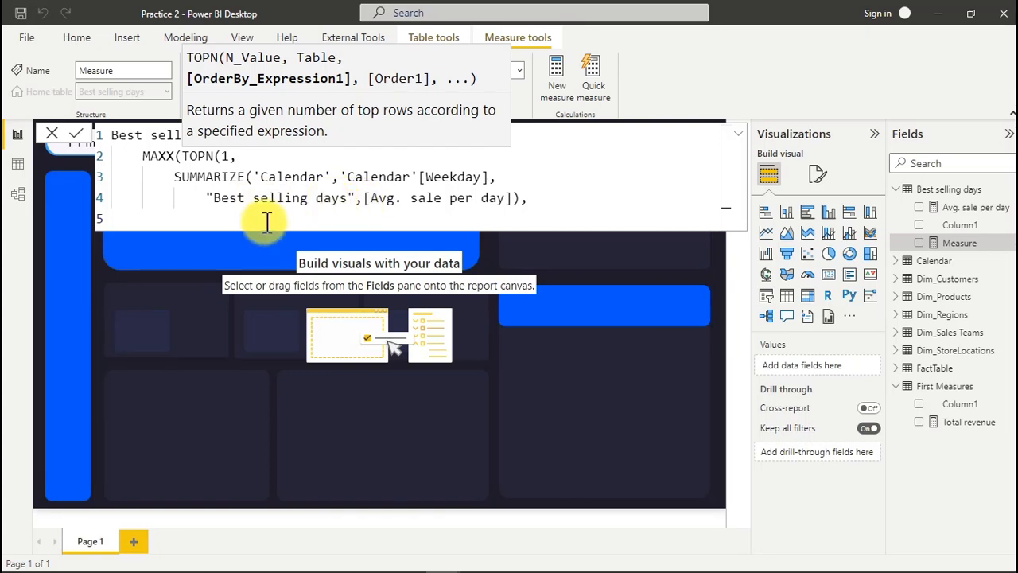
{"action": "type", "text": "be"}
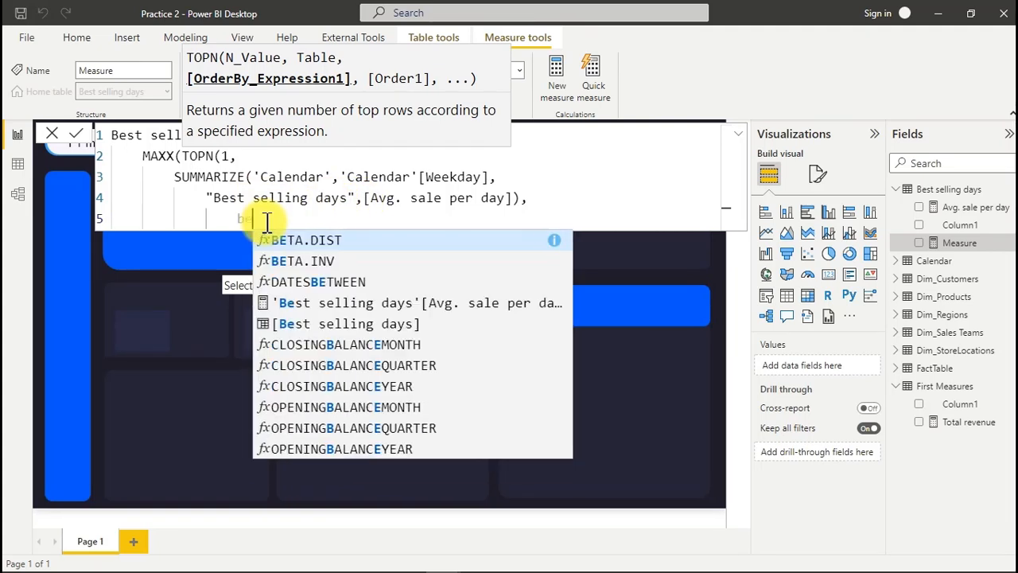
{"action": "left_click", "coordinate": [319, 326]}
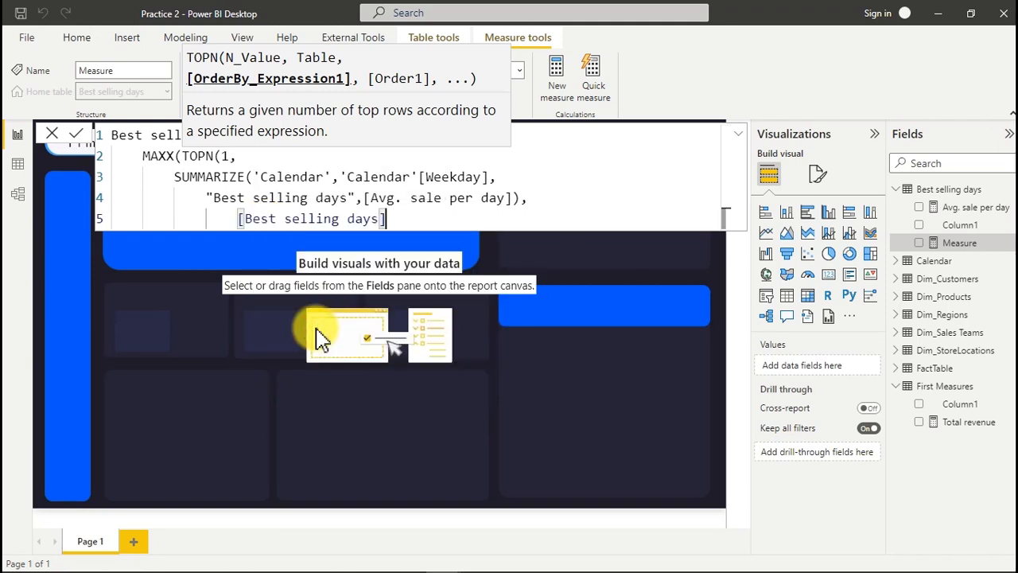
{"action": "type", "text": "),"}
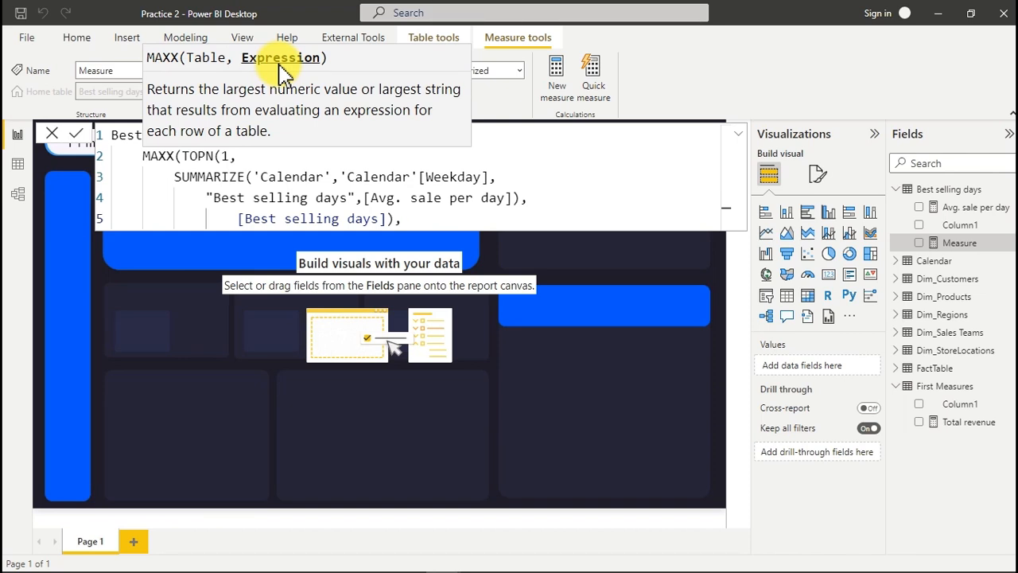
Step: Use 'Calendar'[Weekday] as the MAXX expression, close the function and commit the measure
{"action": "type", "text": "wee"}
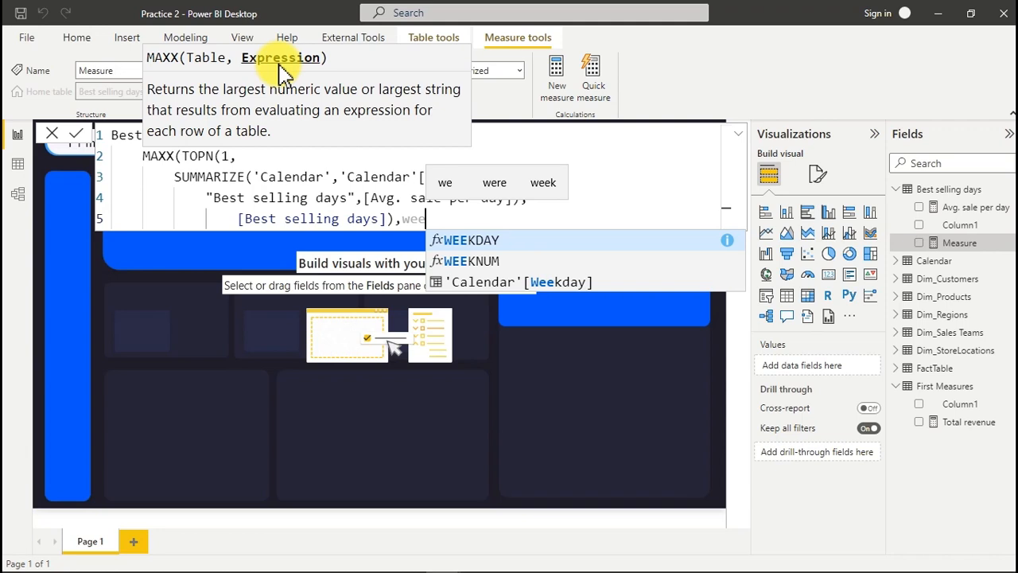
{"action": "left_click", "coordinate": [512, 284]}
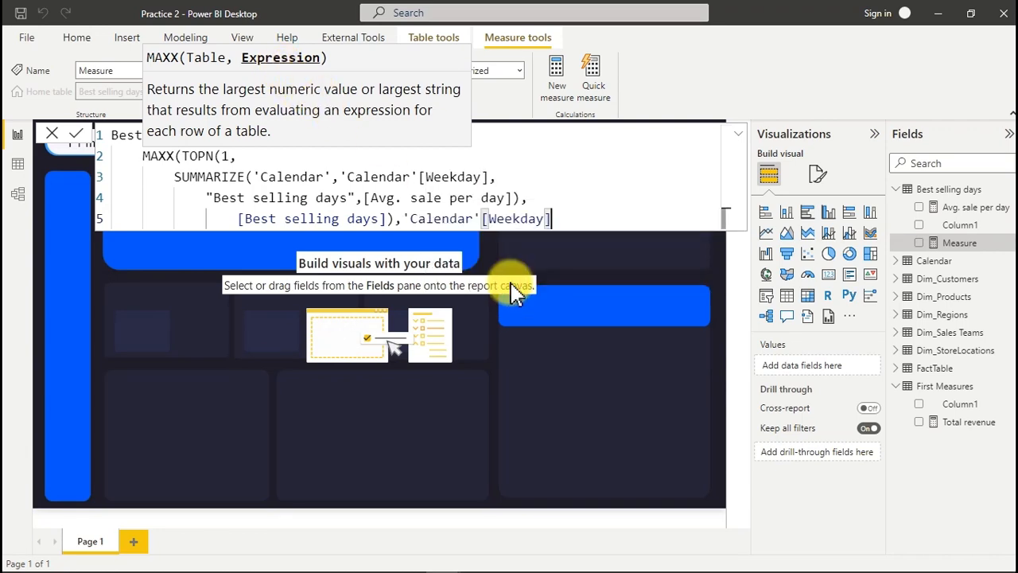
{"action": "type", "text": ")"}
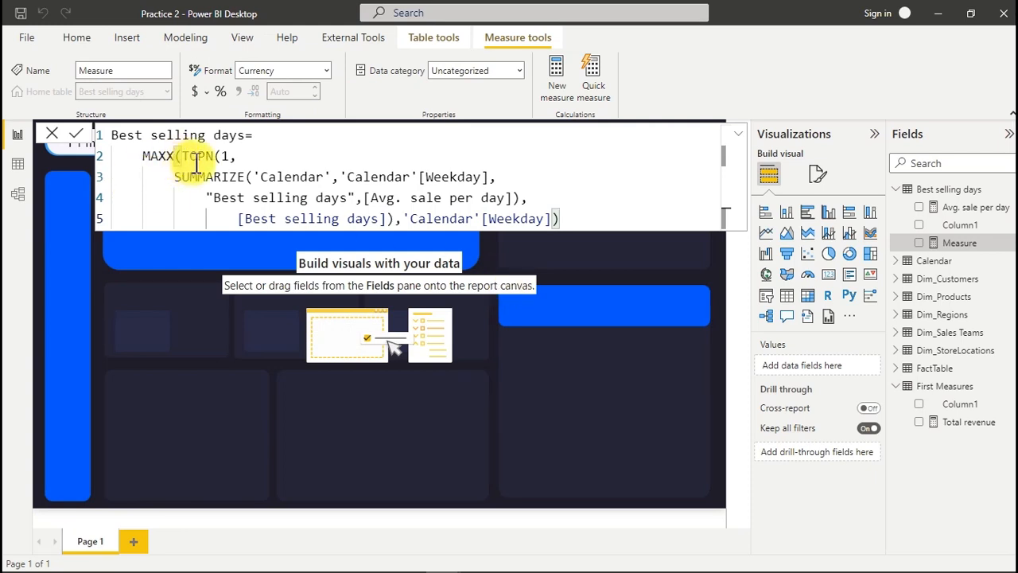
{"action": "left_click", "coordinate": [555, 223]}
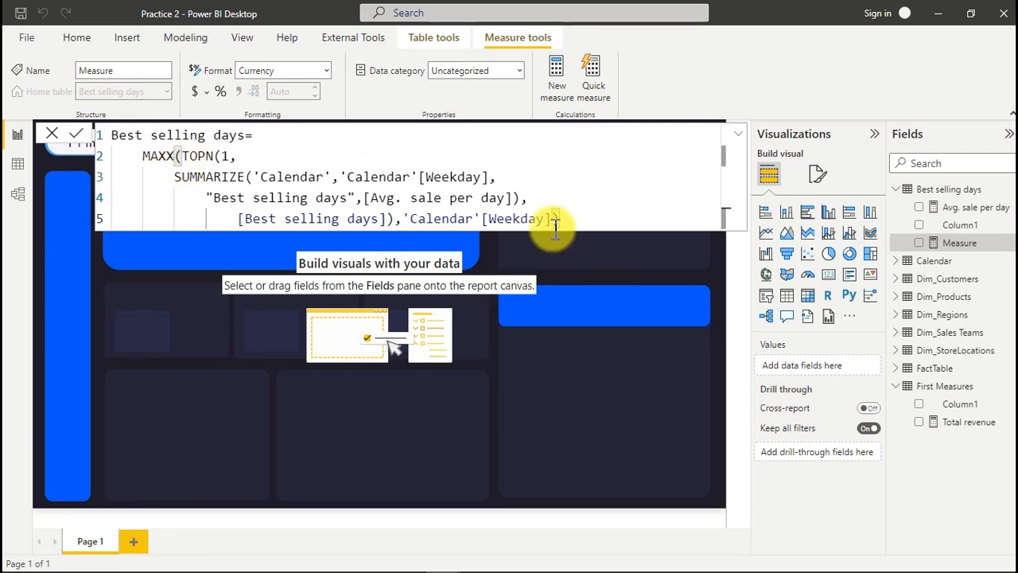
{"action": "key", "text": "Return"}
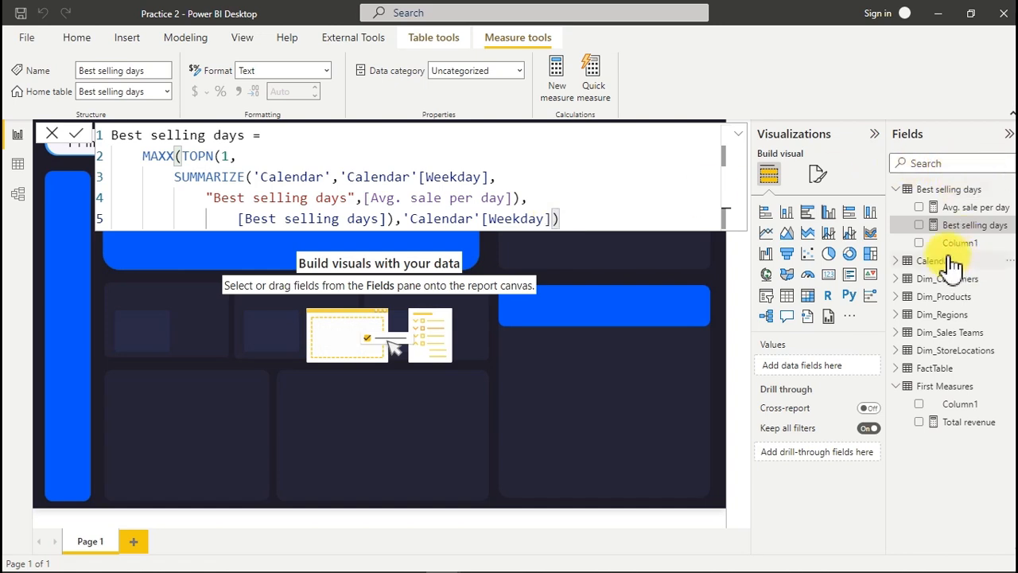
{"action": "left_click", "coordinate": [698, 335]}
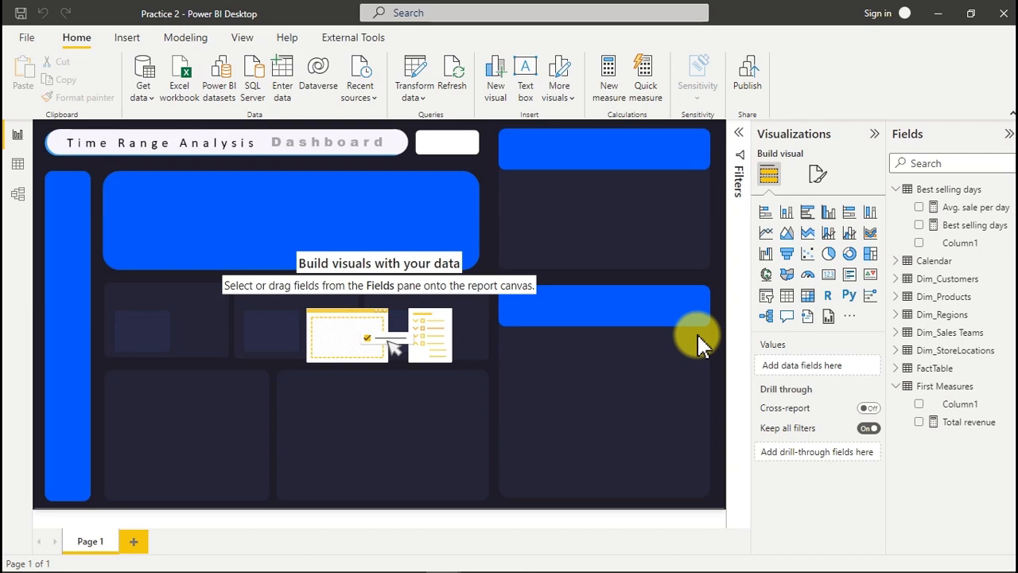
Step: Insert a table visual beneath the lower blue header box and enlarge it to fill the dark panel there
{"action": "left_click", "coordinate": [788, 299]}
{"action": "left_click_drag", "start_coordinate": [129, 136], "coordinate": [584, 353]}
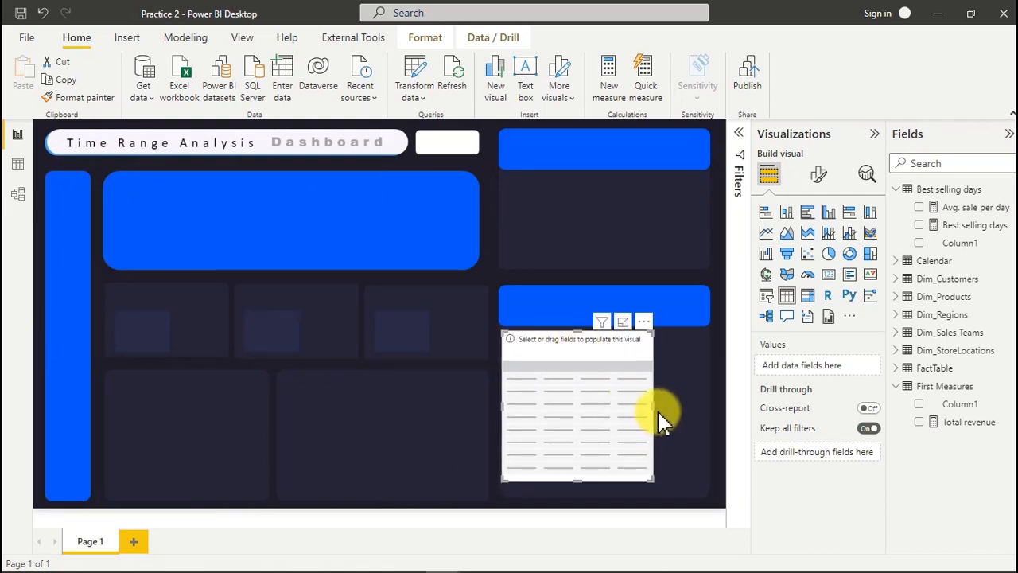
{"action": "left_click_drag", "start_coordinate": [652, 405], "coordinate": [704, 426]}
{"action": "mouse_move", "coordinate": [603, 480]}
{"action": "left_mouse_down"}
{"action": "mouse_move", "coordinate": [607, 500]}
{"action": "mouse_move", "coordinate": [603, 492]}
{"action": "left_mouse_up"}
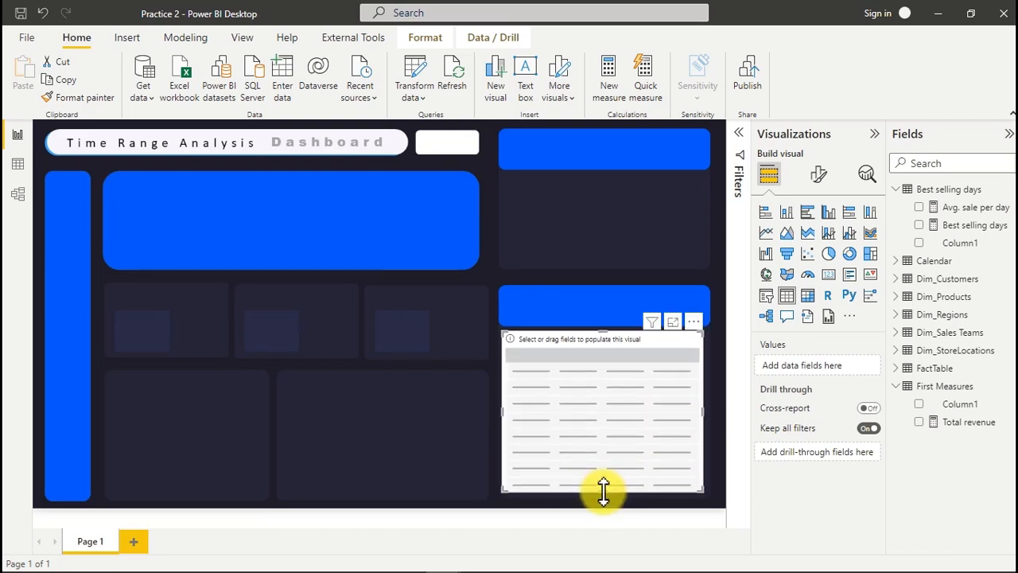
Step: Populate the table visual with Product Name from Dim_Products and the Avg. sale per day and Best selling days measures
{"action": "left_click", "coordinate": [927, 163]}
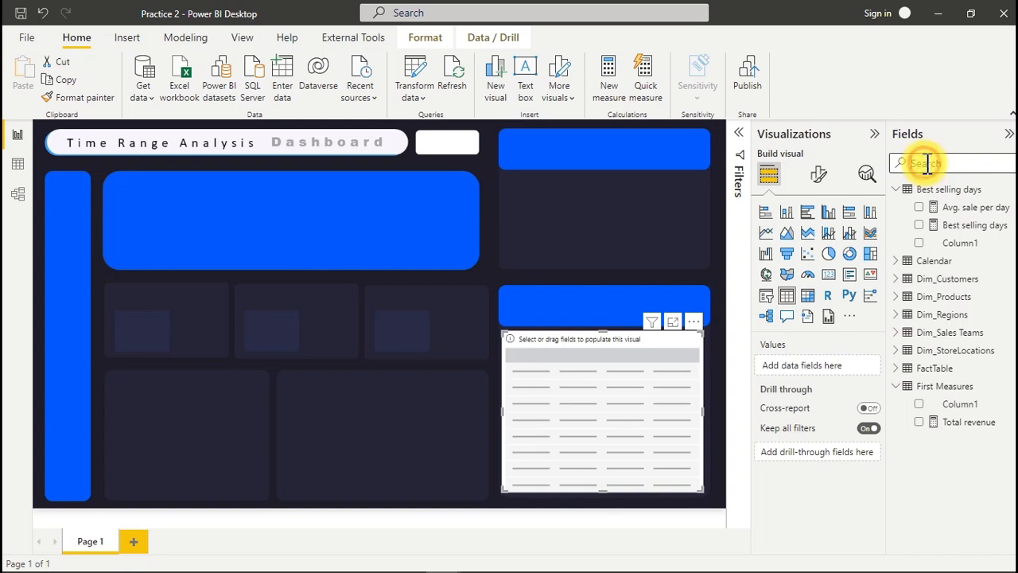
{"action": "left_click", "coordinate": [905, 299]}
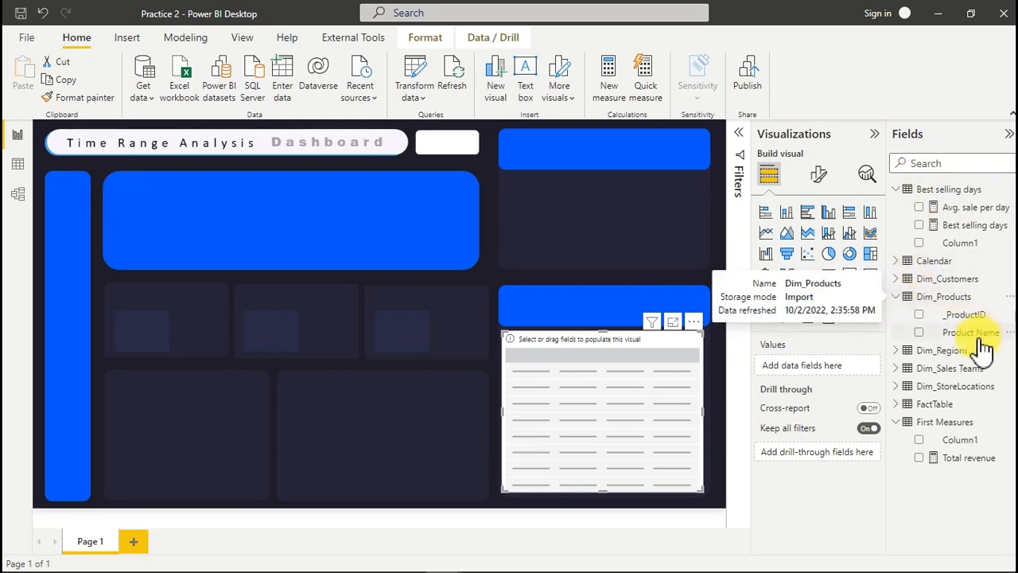
{"action": "left_click", "coordinate": [919, 333]}
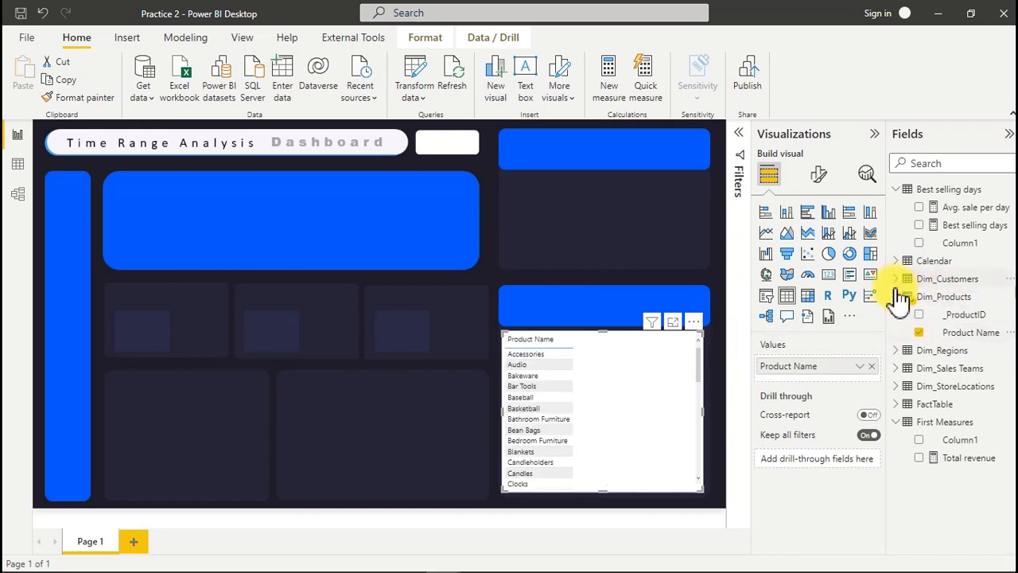
{"action": "left_click", "coordinate": [901, 301]}
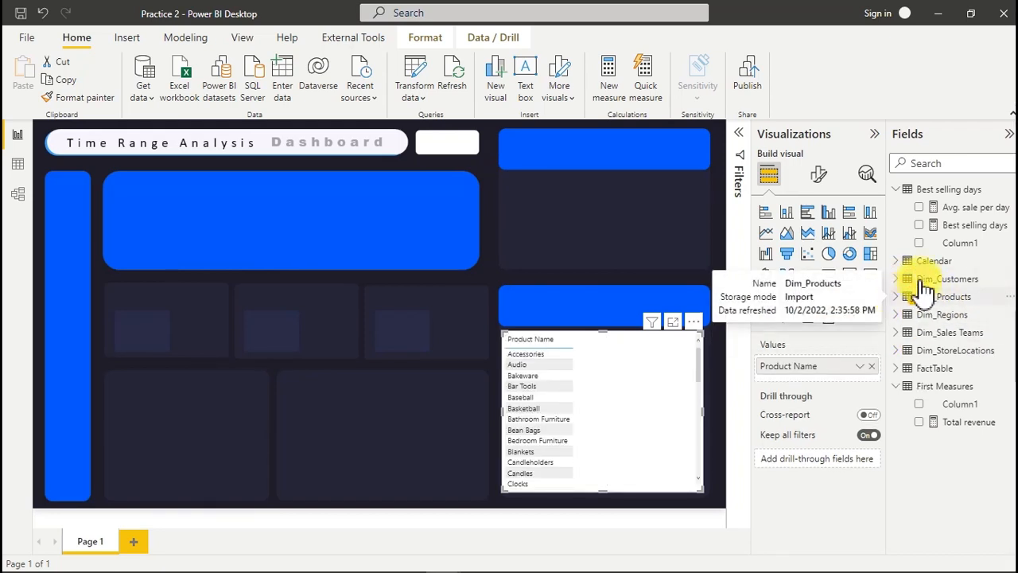
{"action": "left_click", "coordinate": [920, 207]}
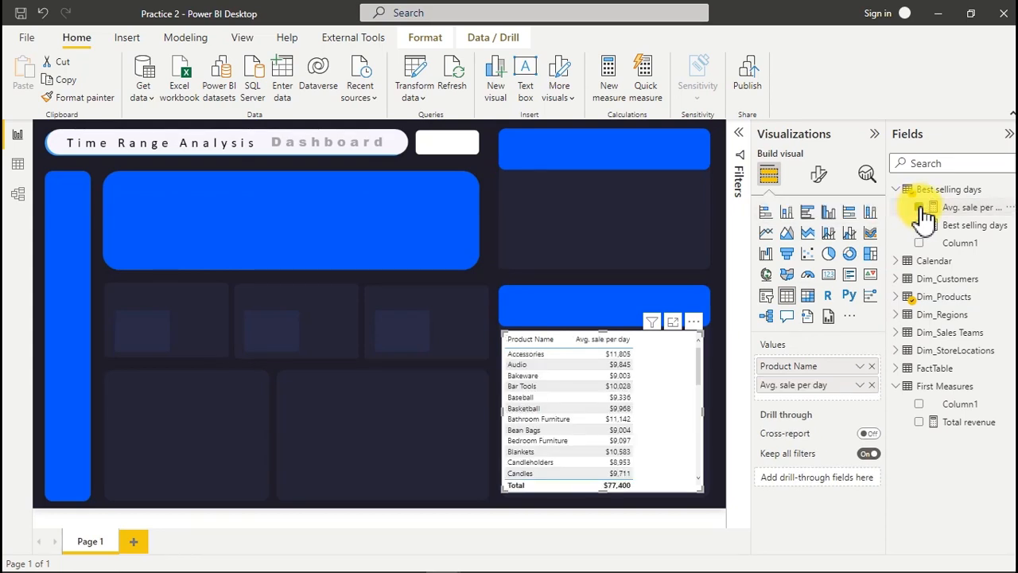
{"action": "left_click", "coordinate": [920, 226]}
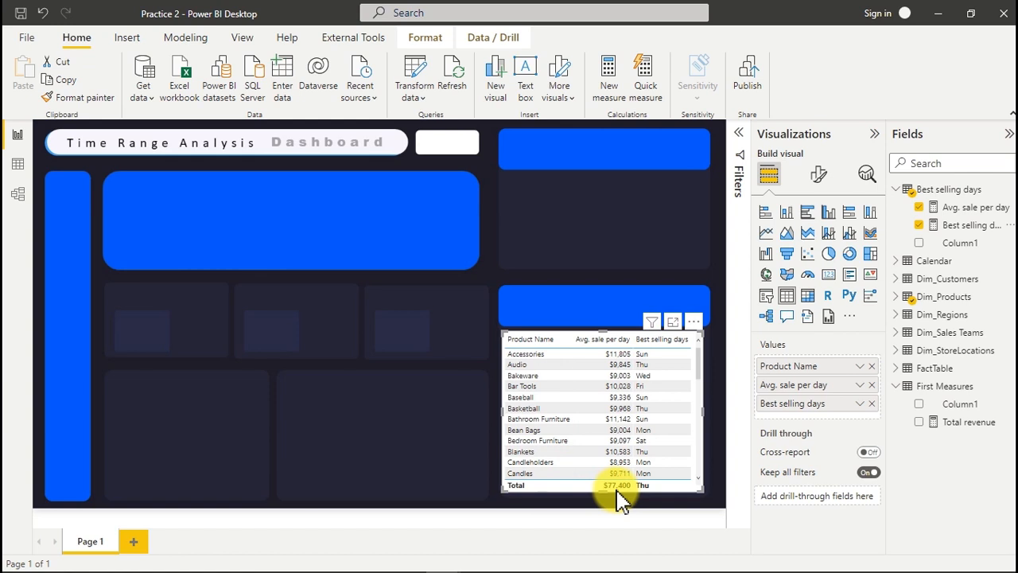
Step: Set the table visual's horizontal gridline color to #242436
{"action": "left_click", "coordinate": [820, 175]}
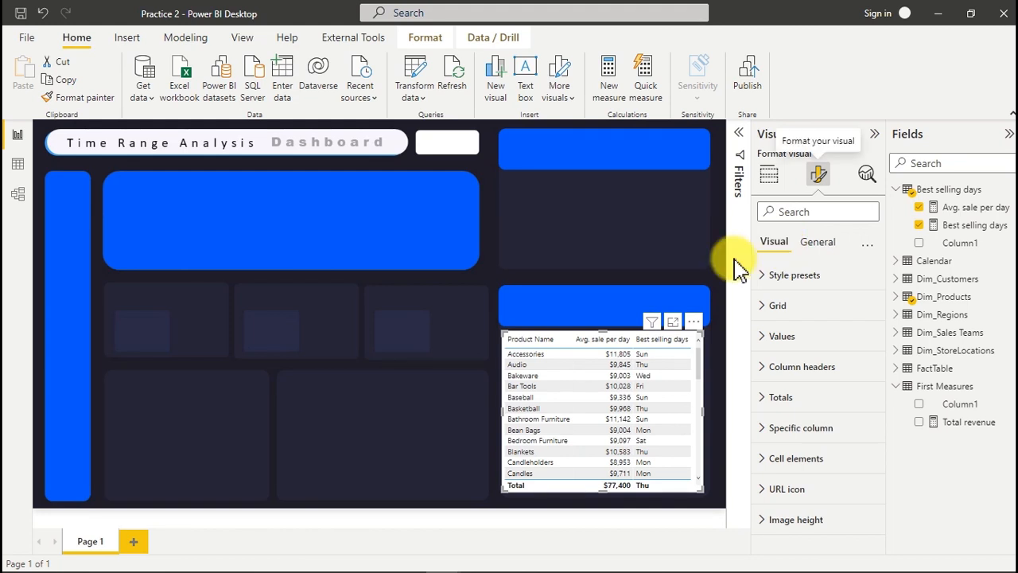
{"action": "left_click", "coordinate": [784, 277]}
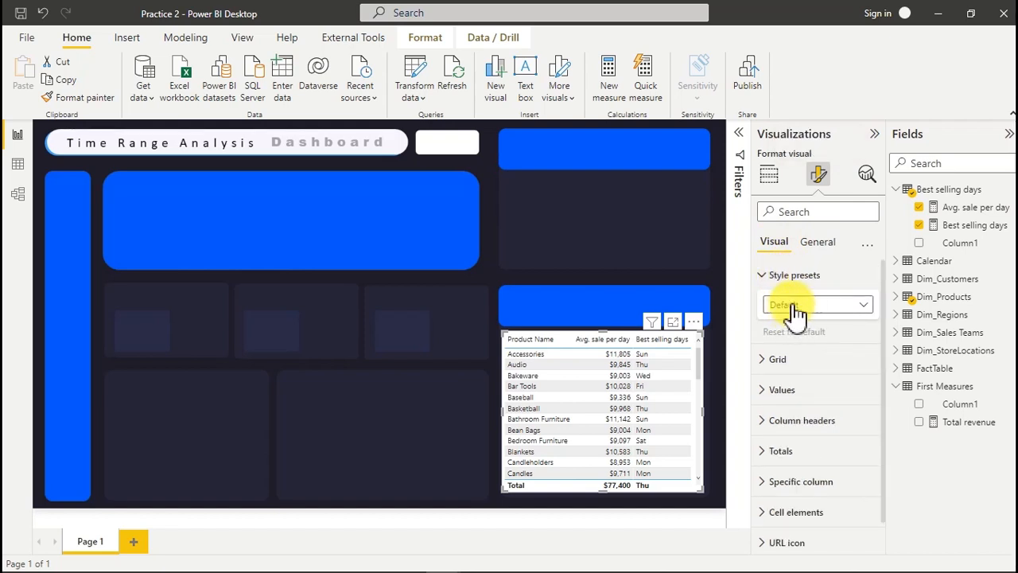
{"action": "left_click", "coordinate": [790, 276]}
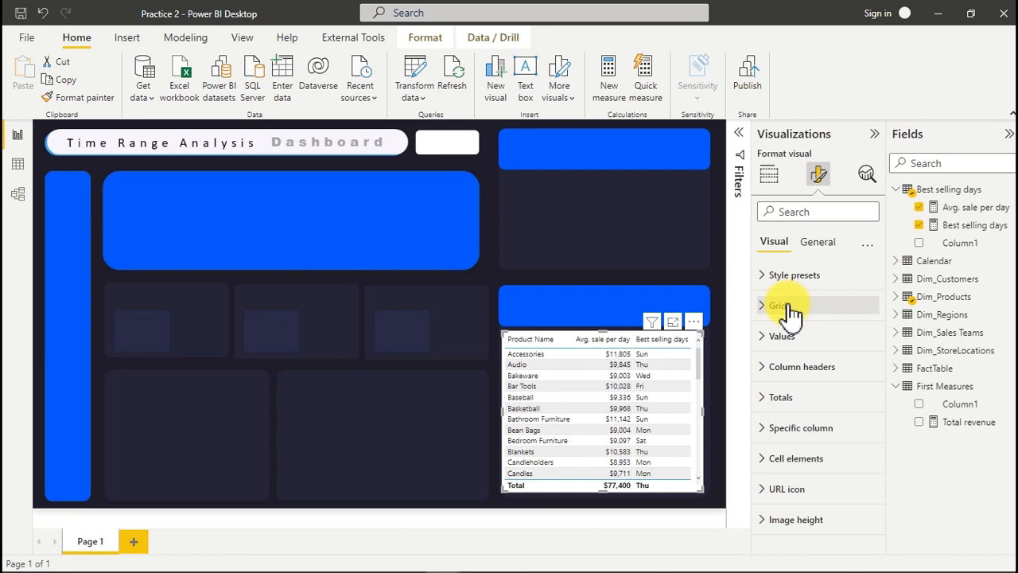
{"action": "left_click", "coordinate": [786, 305]}
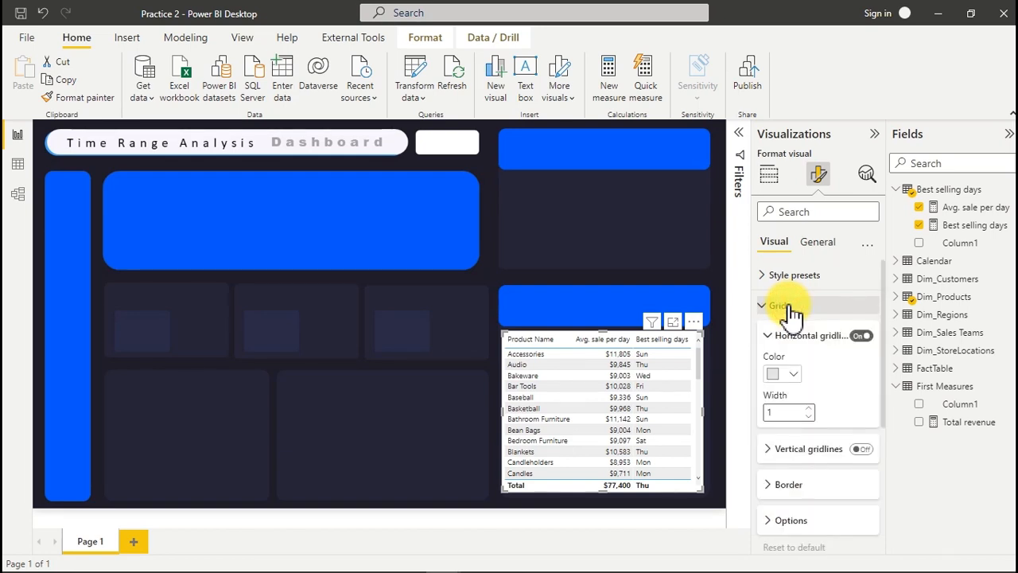
{"action": "left_click", "coordinate": [793, 379]}
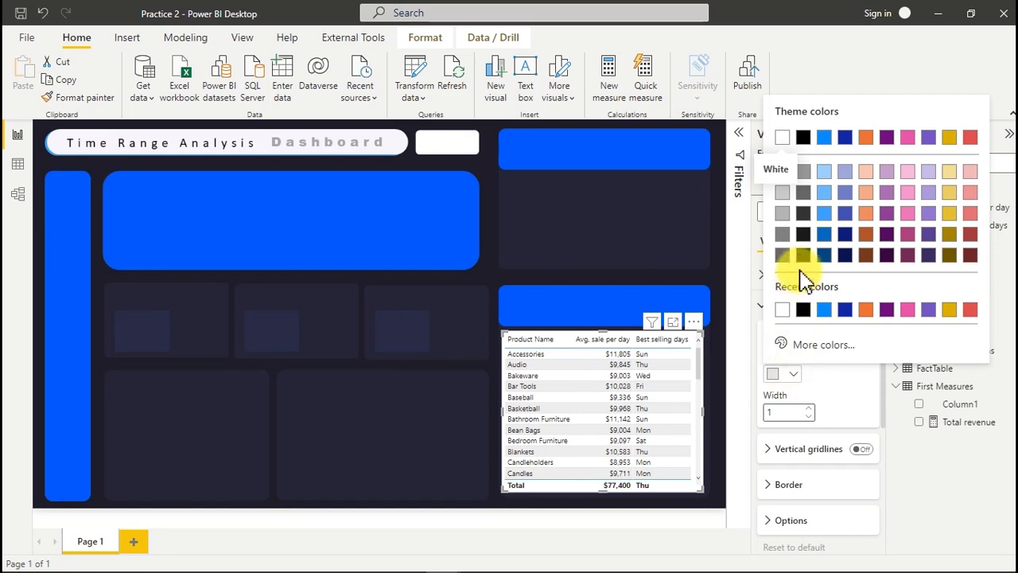
{"action": "left_click", "coordinate": [808, 345]}
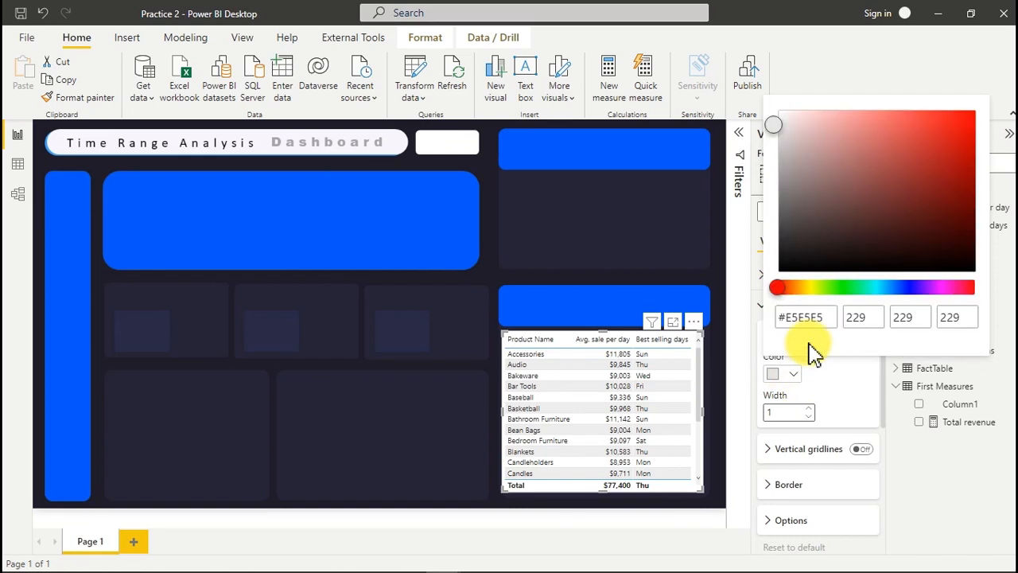
{"action": "left_click", "coordinate": [819, 318]}
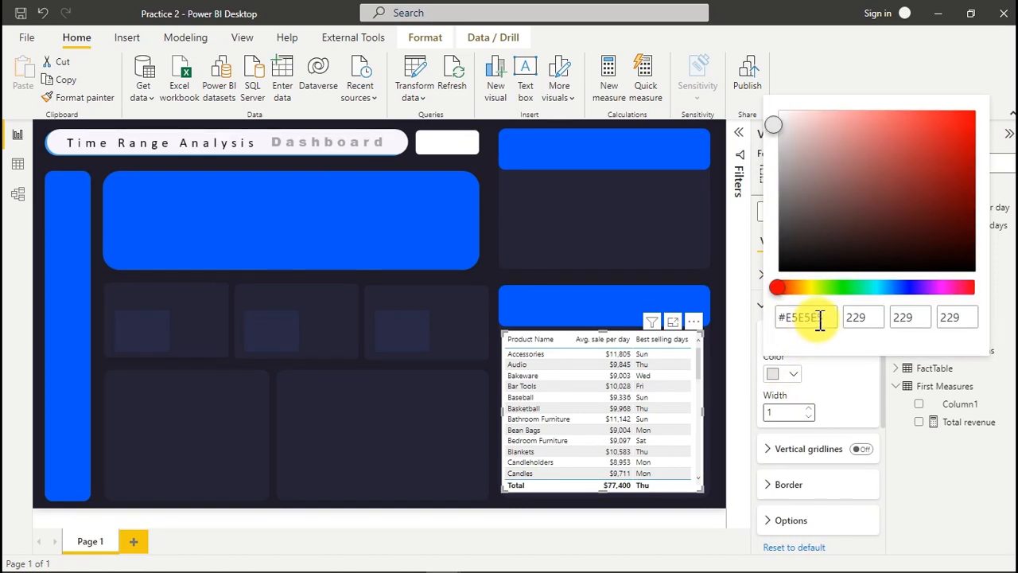
{"action": "double_click", "coordinate": [820, 317]}
{"action": "type", "text": "#242436"}
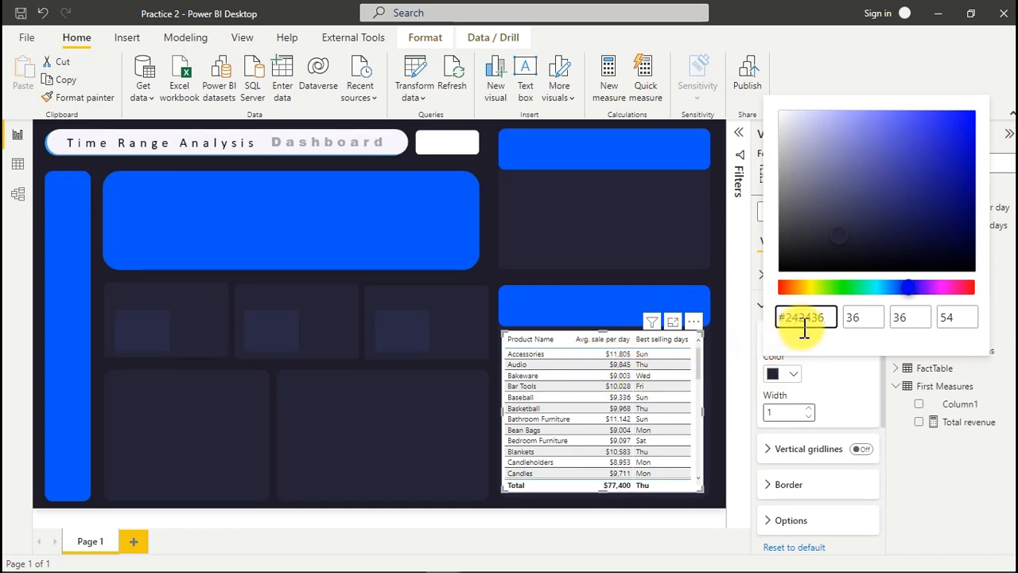
Step: Set the width of the table's horizontal gridlines to 10
{"action": "left_click", "coordinate": [839, 368]}
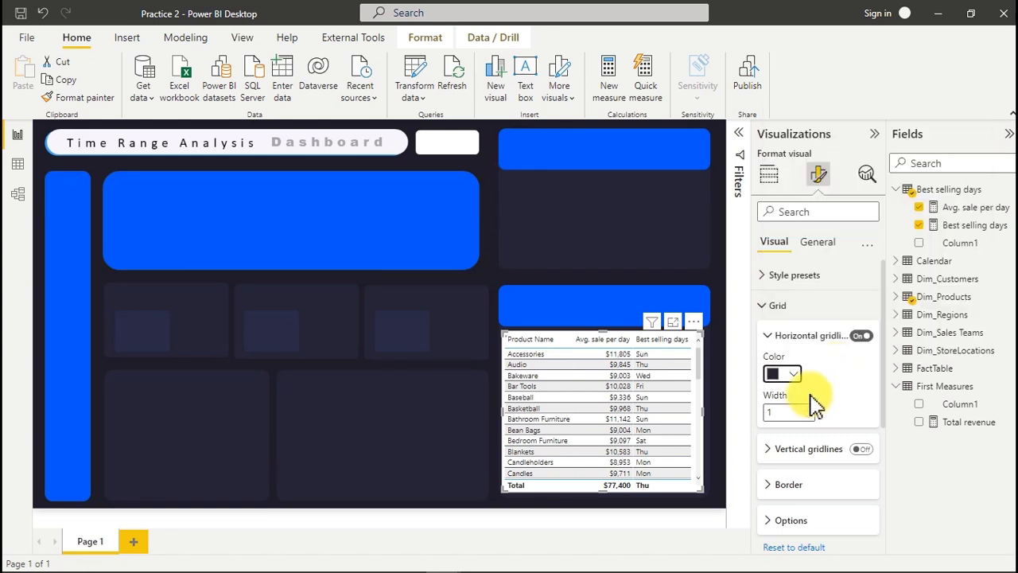
{"action": "left_click", "coordinate": [784, 412]}
{"action": "type", "text": "0"}
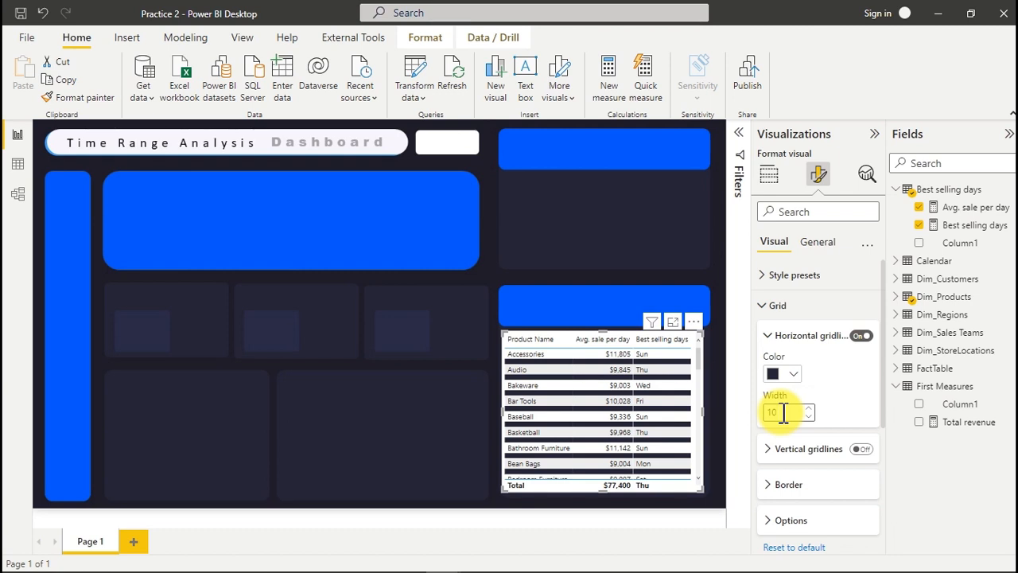
{"action": "left_click", "coordinate": [779, 307]}
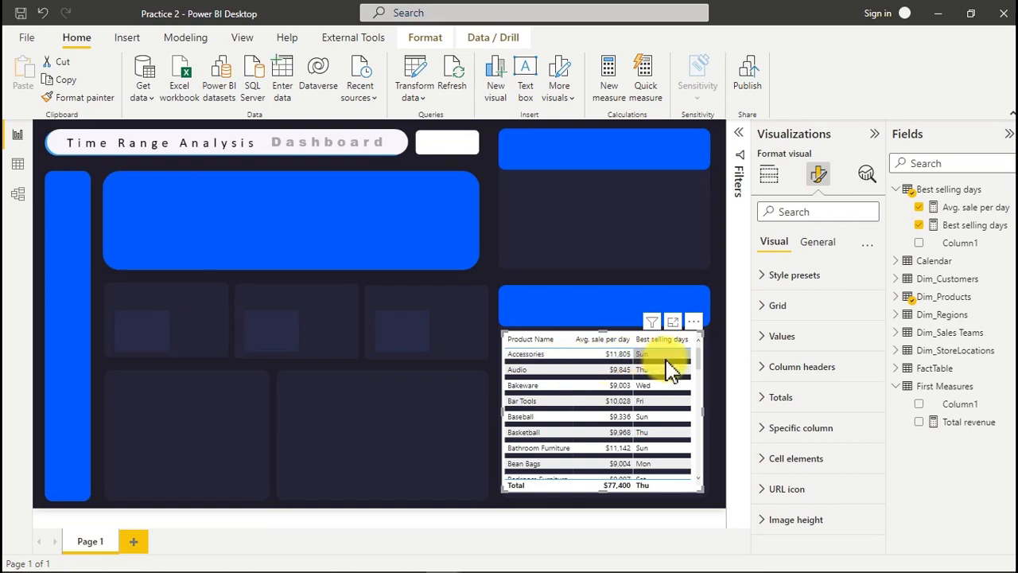
Step: Set the font size of the table's values to 11
{"action": "left_click", "coordinate": [784, 336]}
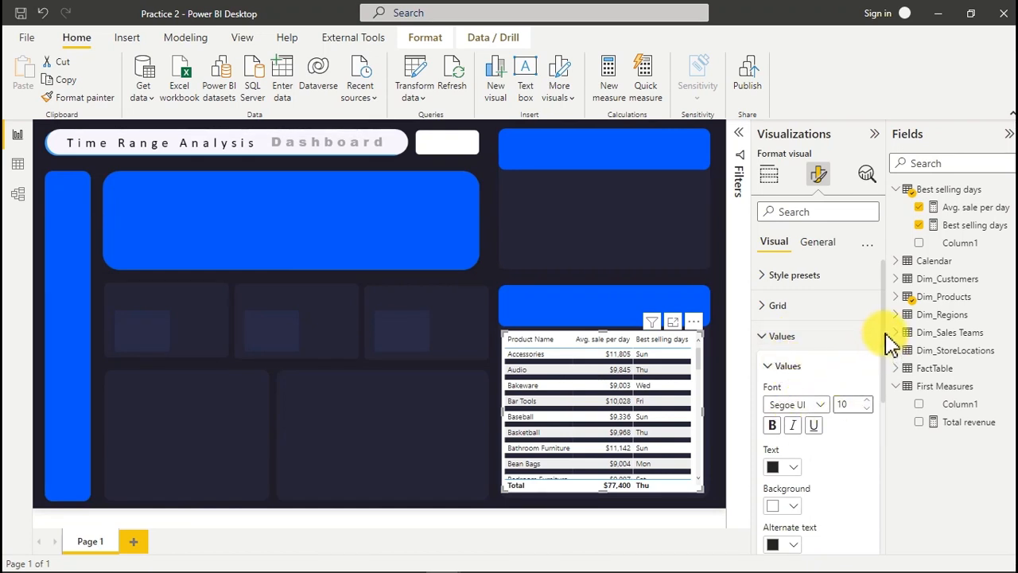
{"action": "scroll", "coordinate": [889, 342], "scroll_direction": "down", "scroll_amount": 2}
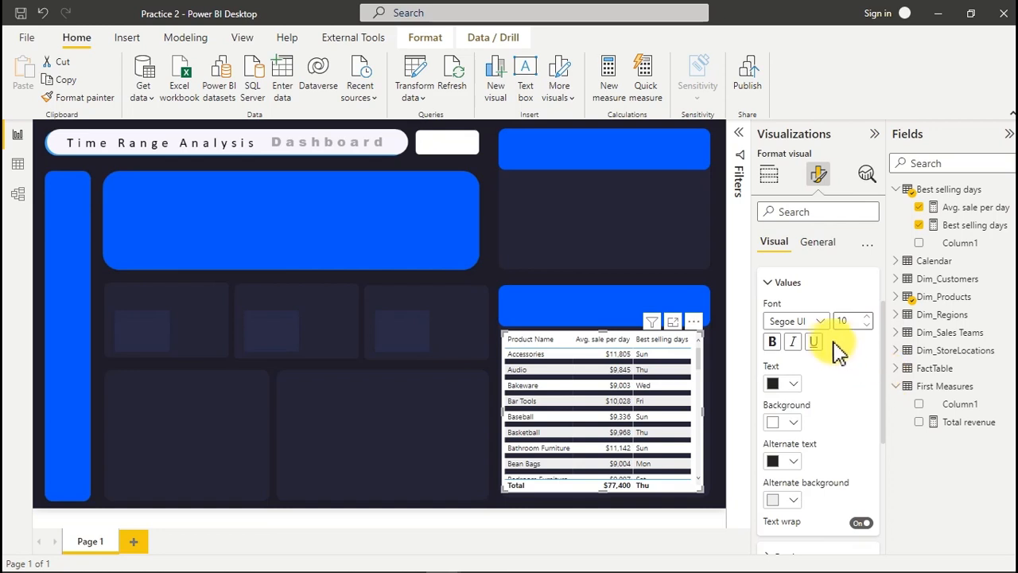
{"action": "left_click", "coordinate": [855, 320]}
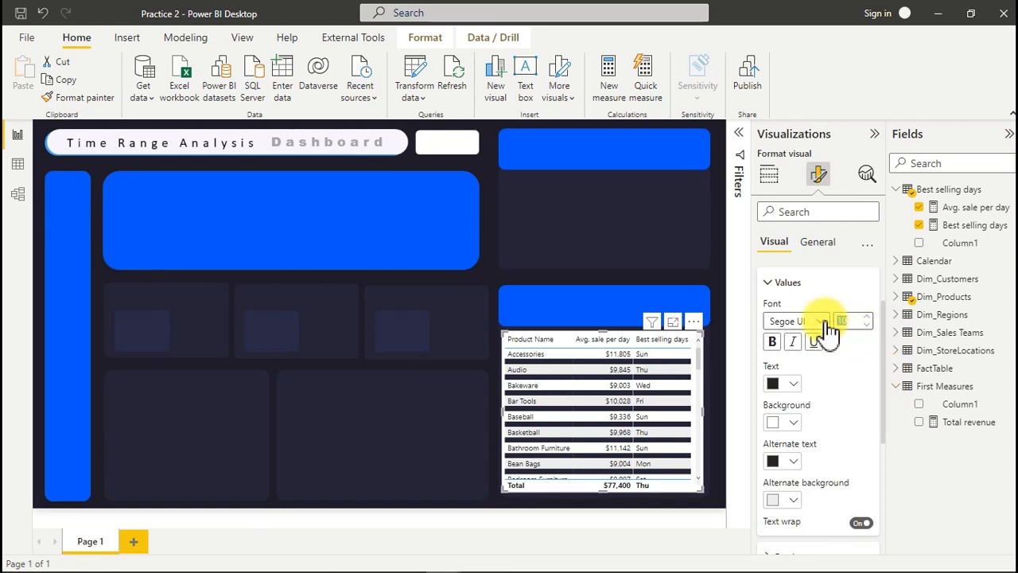
{"action": "type", "text": "11"}
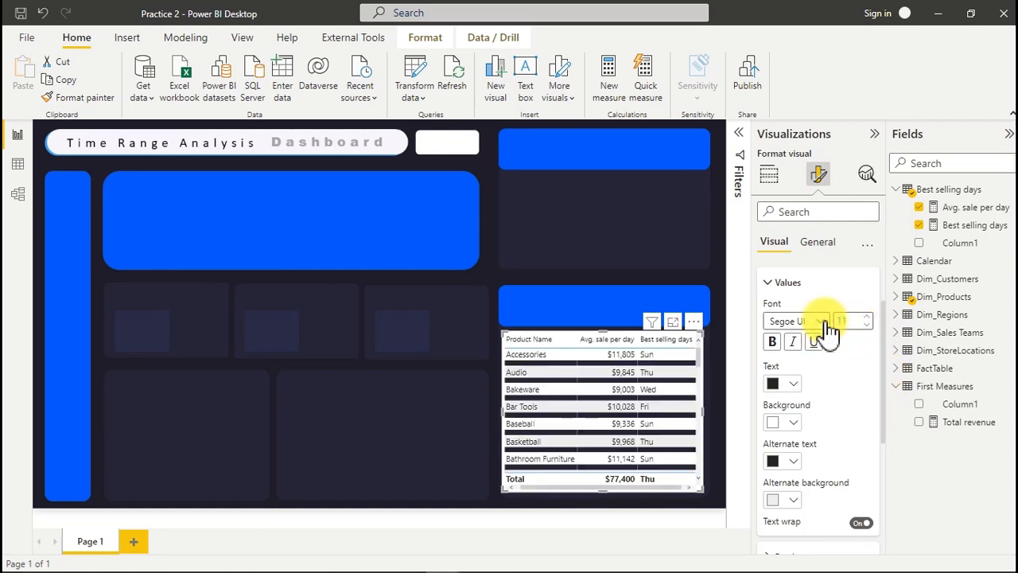
Step: Color the table's value text light gray and its alternate row text white
{"action": "left_click", "coordinate": [794, 385]}
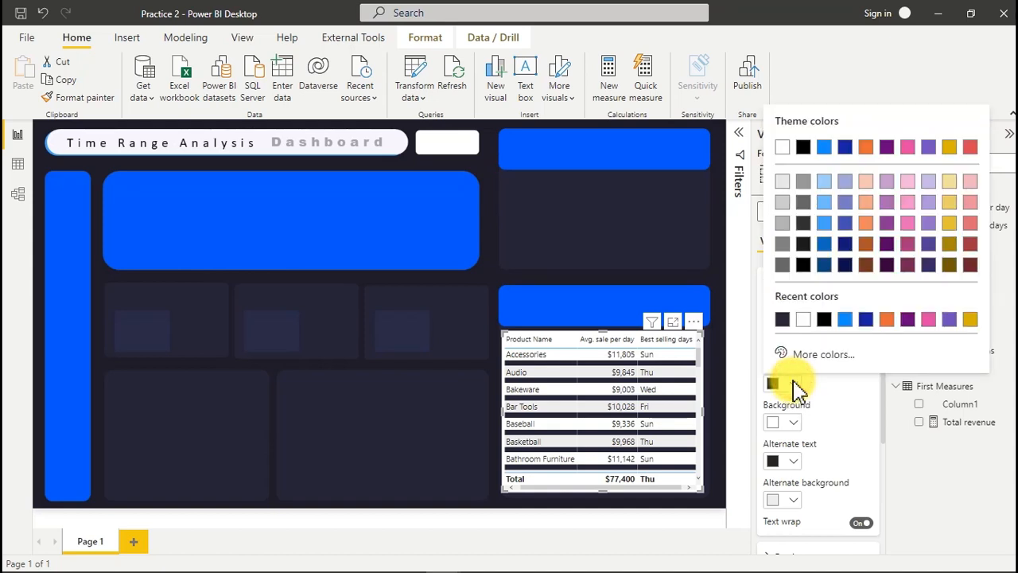
{"action": "left_click", "coordinate": [783, 183]}
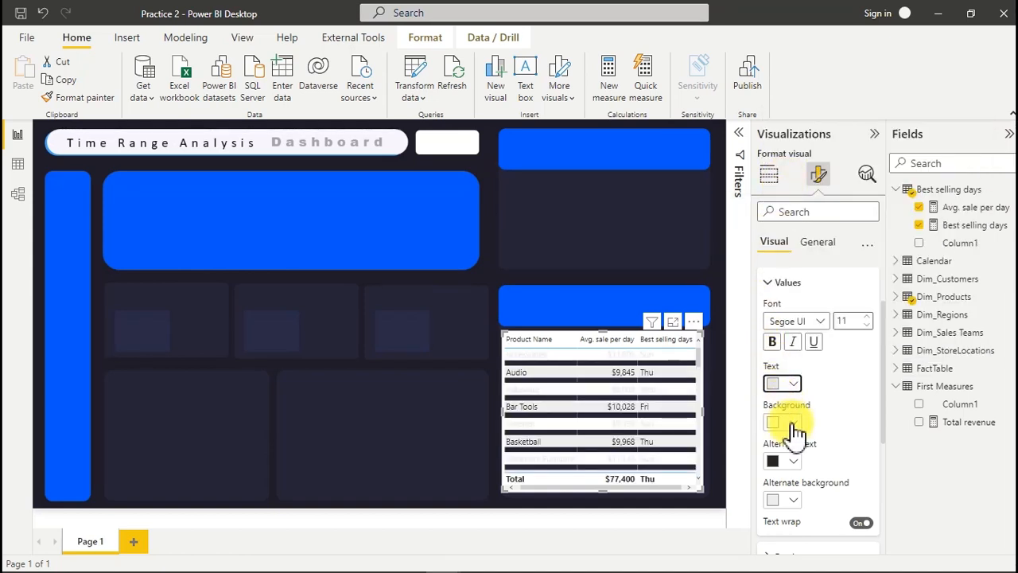
{"action": "left_click", "coordinate": [795, 468]}
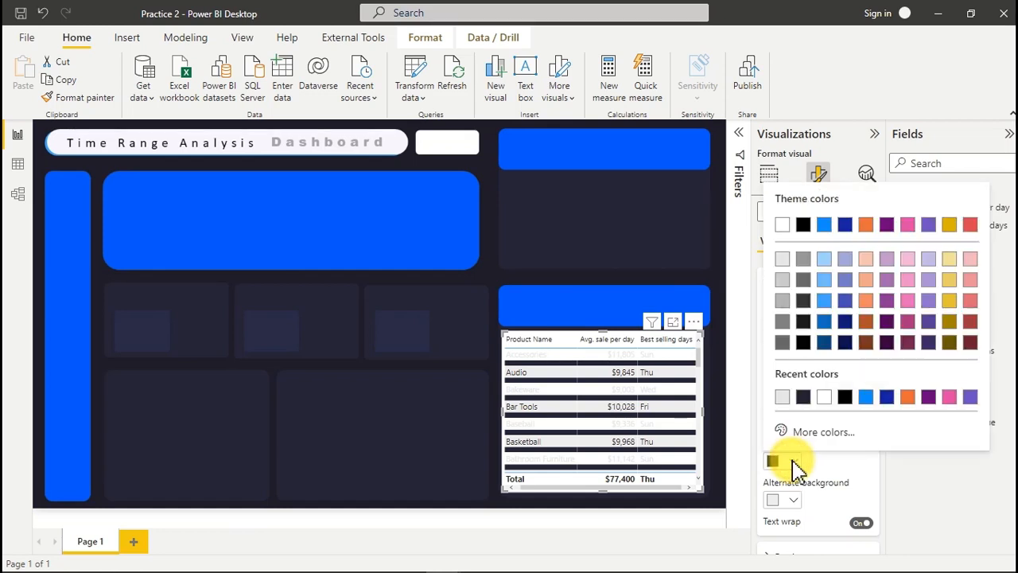
{"action": "left_click", "coordinate": [783, 226]}
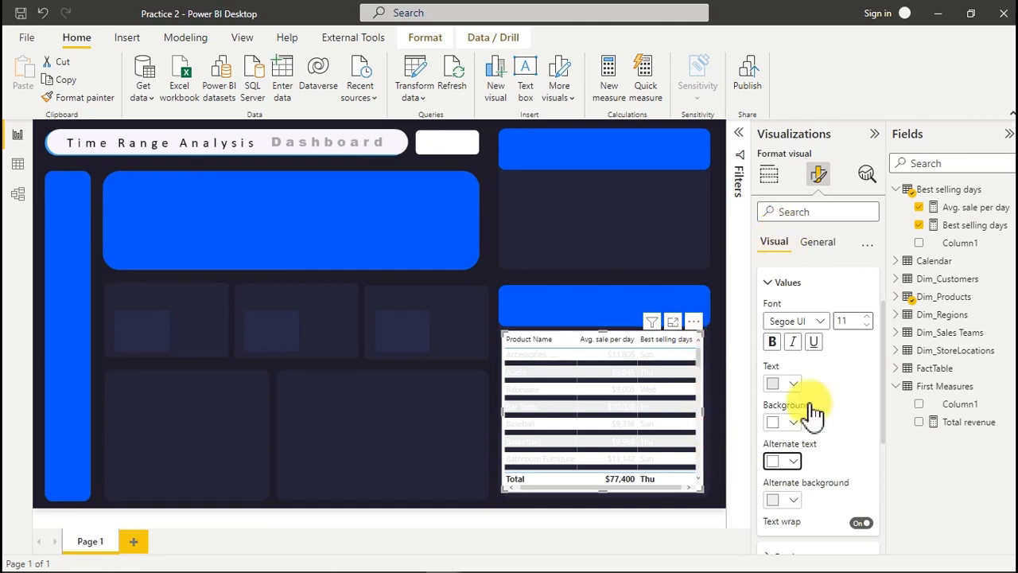
{"action": "left_click", "coordinate": [807, 287]}
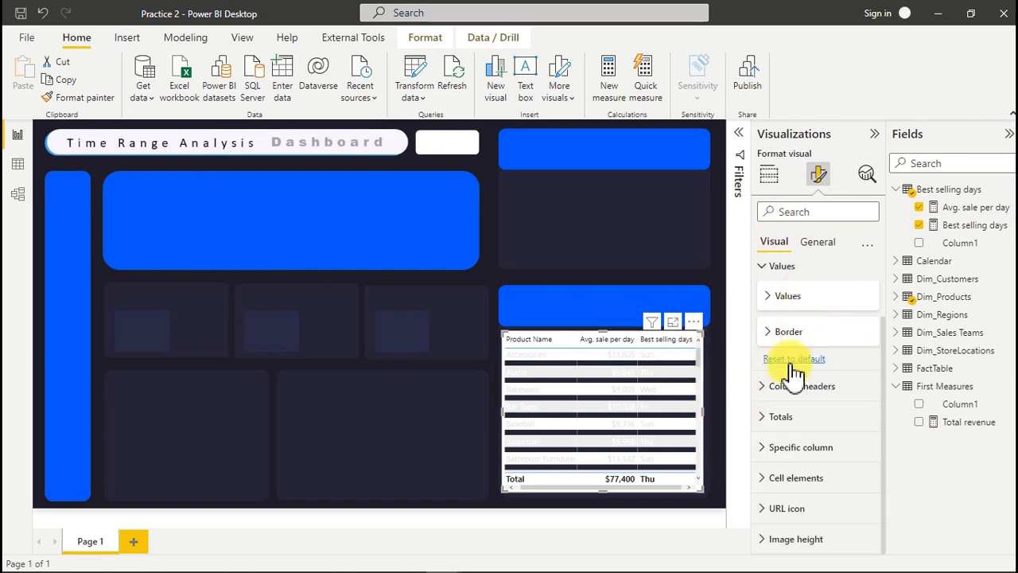
Step: Turn off the totals row of the product table
{"action": "left_click", "coordinate": [794, 422]}
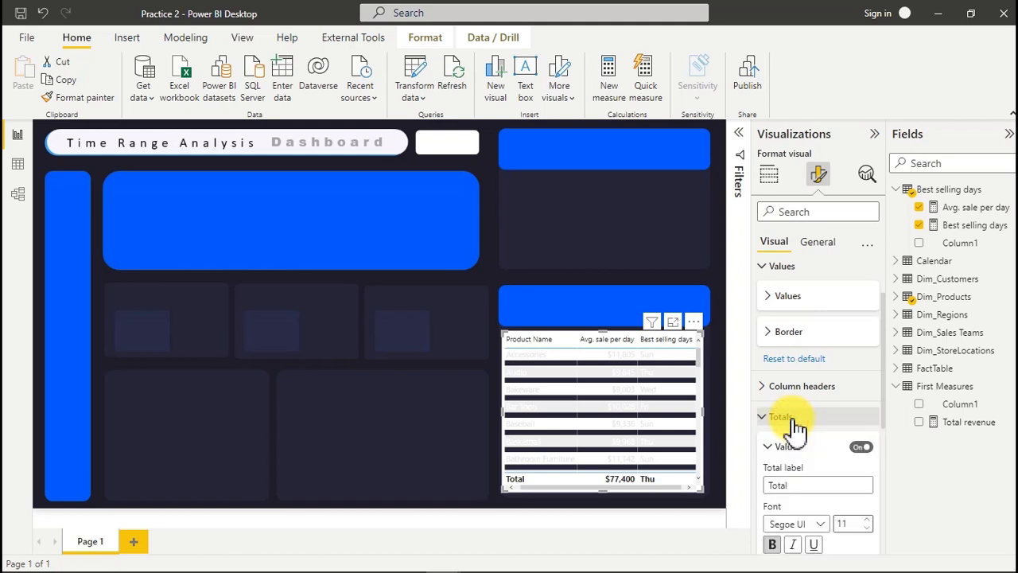
{"action": "left_click", "coordinate": [861, 449]}
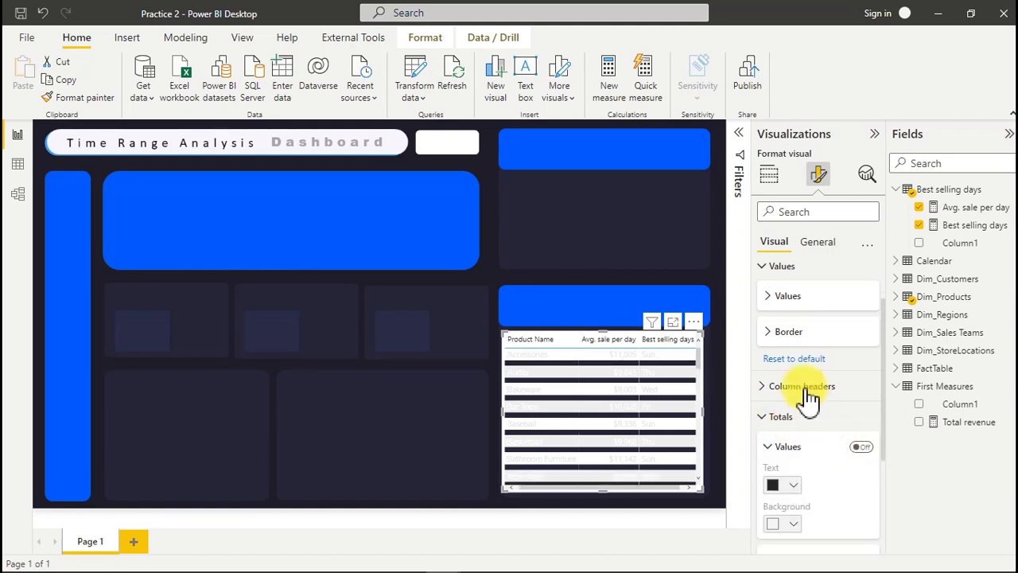
Step: Turn off the table visual's overall background effect
{"action": "left_click", "coordinate": [807, 245]}
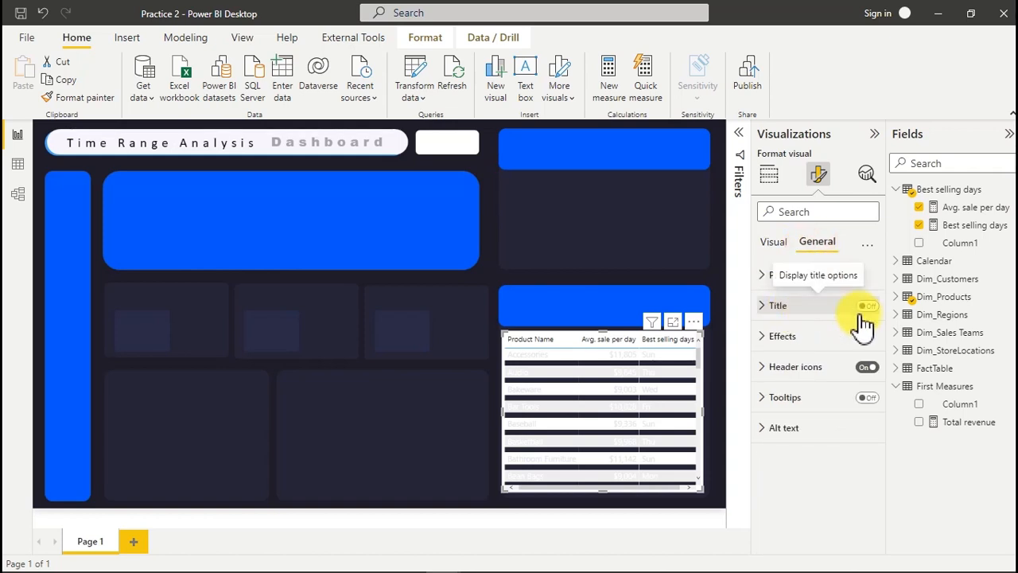
{"action": "left_click", "coordinate": [828, 340]}
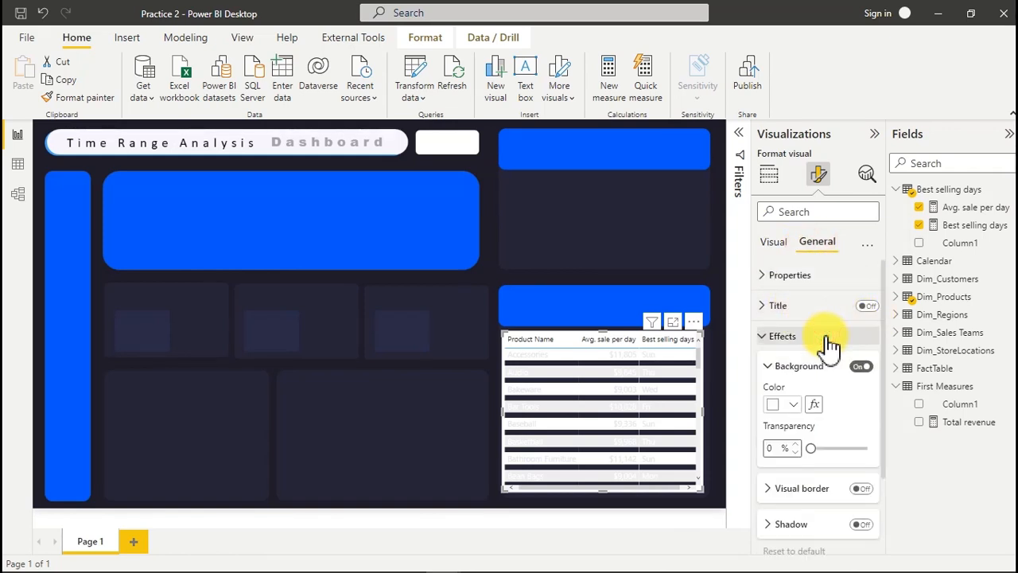
{"action": "left_click", "coordinate": [861, 368]}
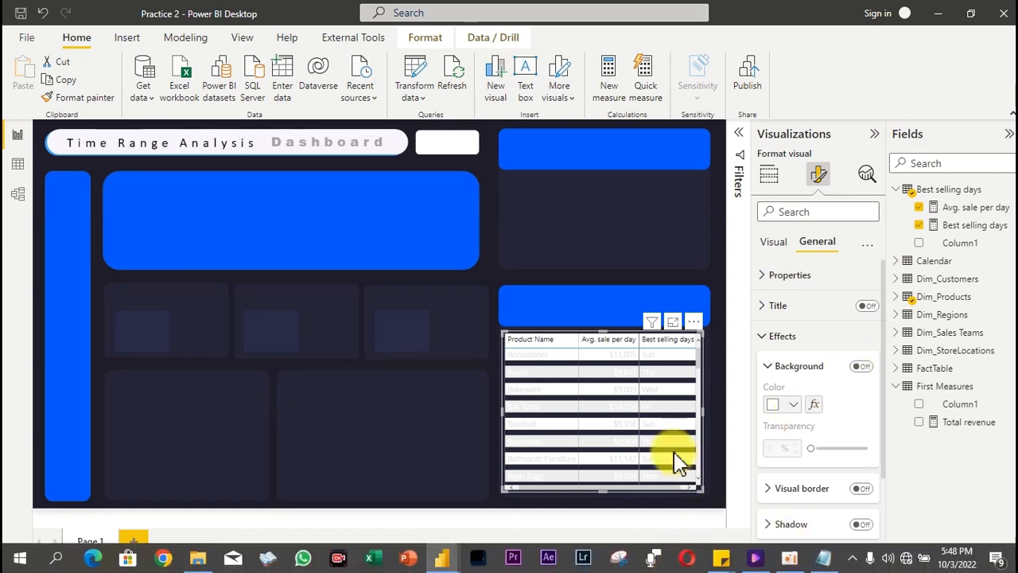
{"action": "left_click", "coordinate": [786, 340]}
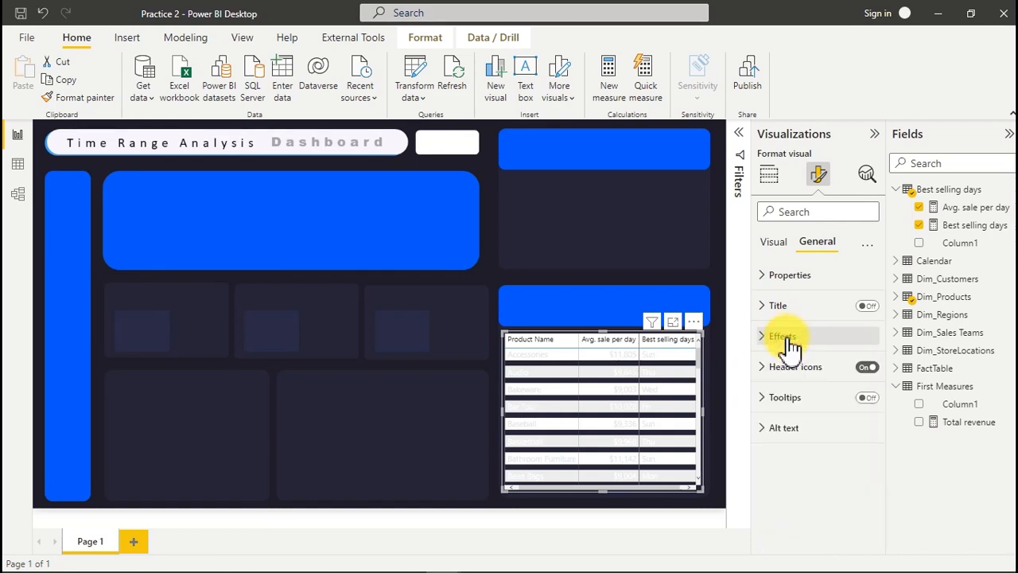
Step: Set both the background and alternate background of the table's values to the recent dark color #242436
{"action": "left_click", "coordinate": [776, 243]}
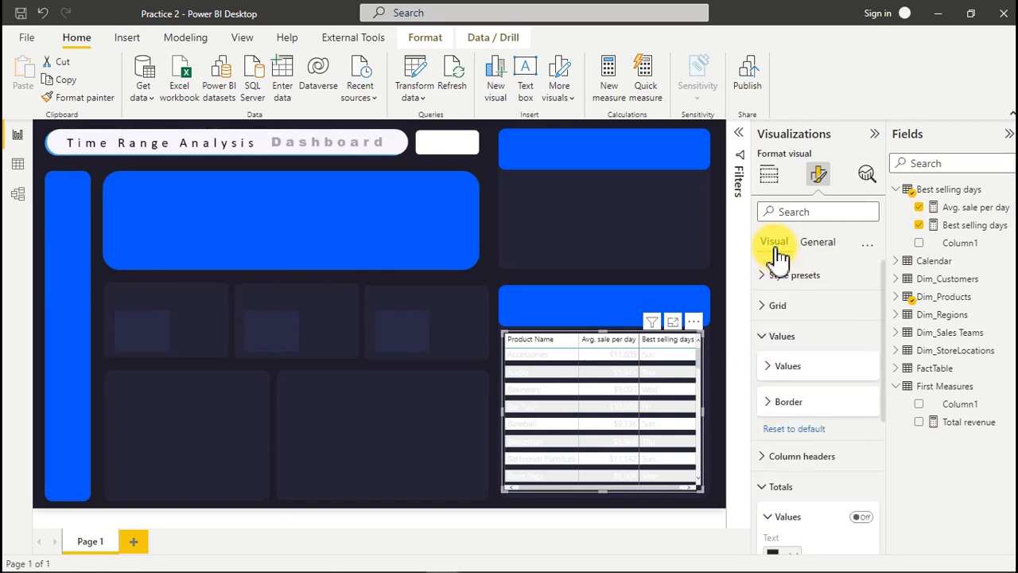
{"action": "left_click", "coordinate": [798, 368]}
{"action": "left_click_drag", "start_coordinate": [886, 348], "coordinate": [883, 406]}
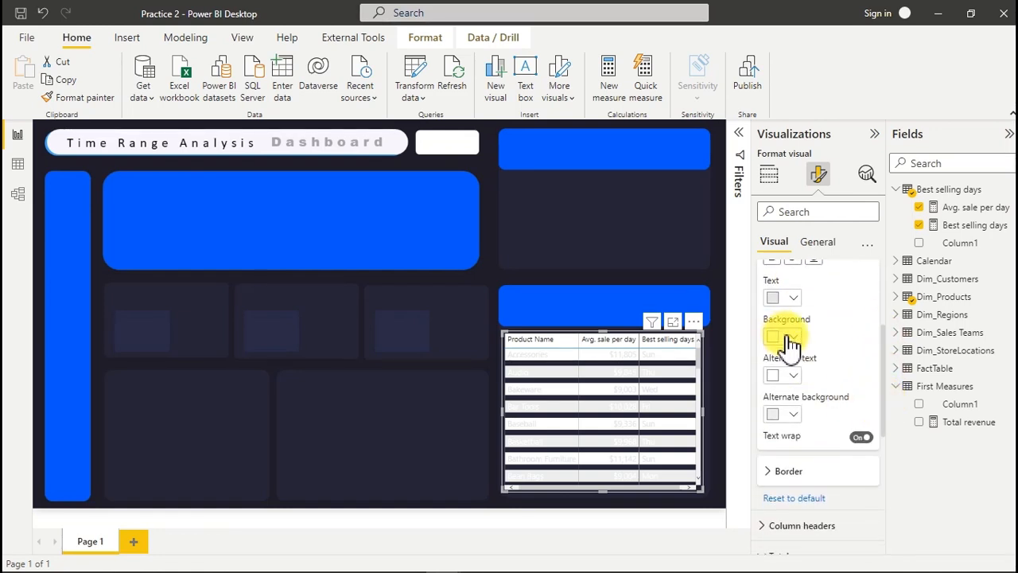
{"action": "left_click", "coordinate": [788, 341]}
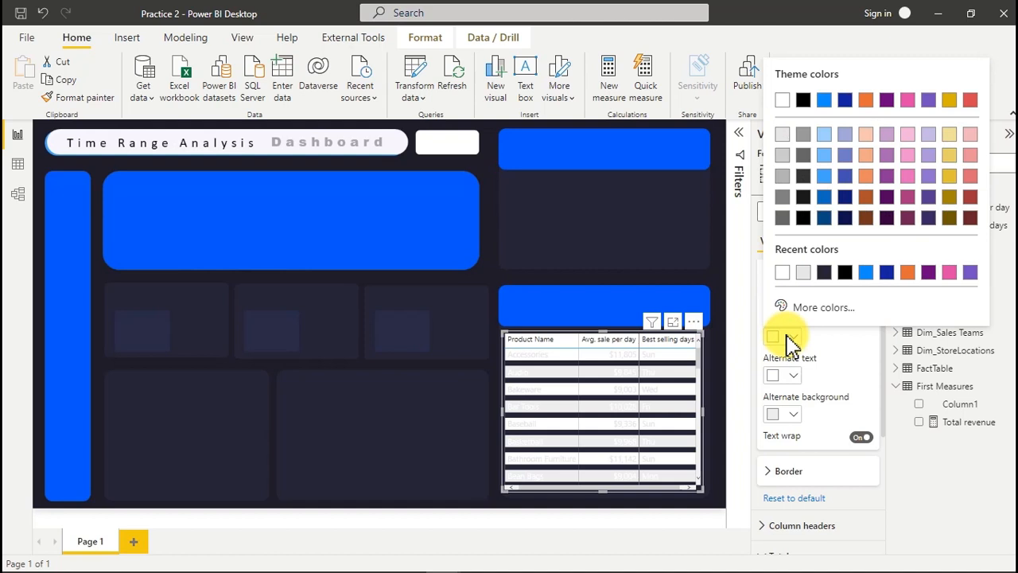
{"action": "left_click", "coordinate": [824, 273]}
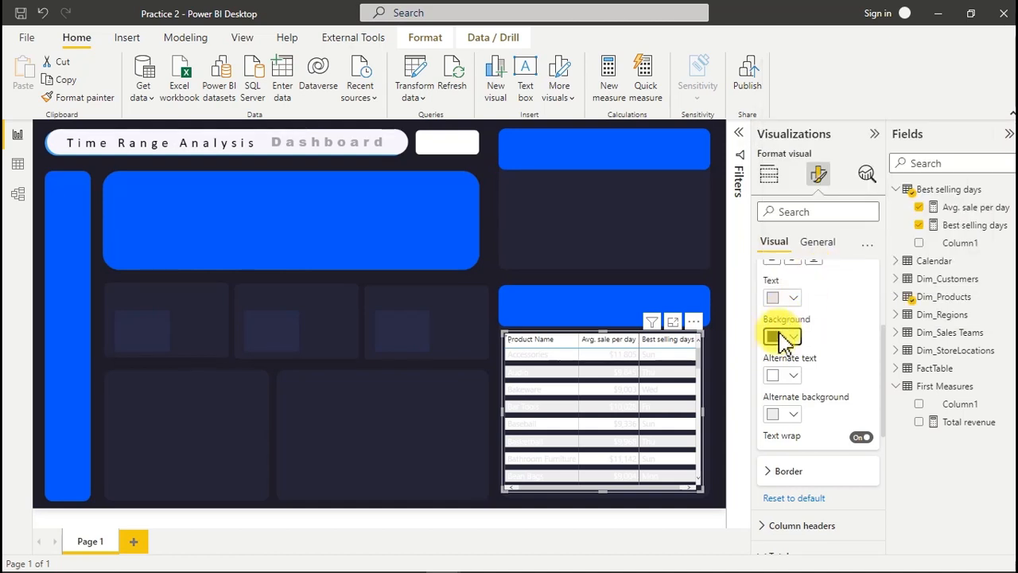
{"action": "left_click", "coordinate": [794, 415]}
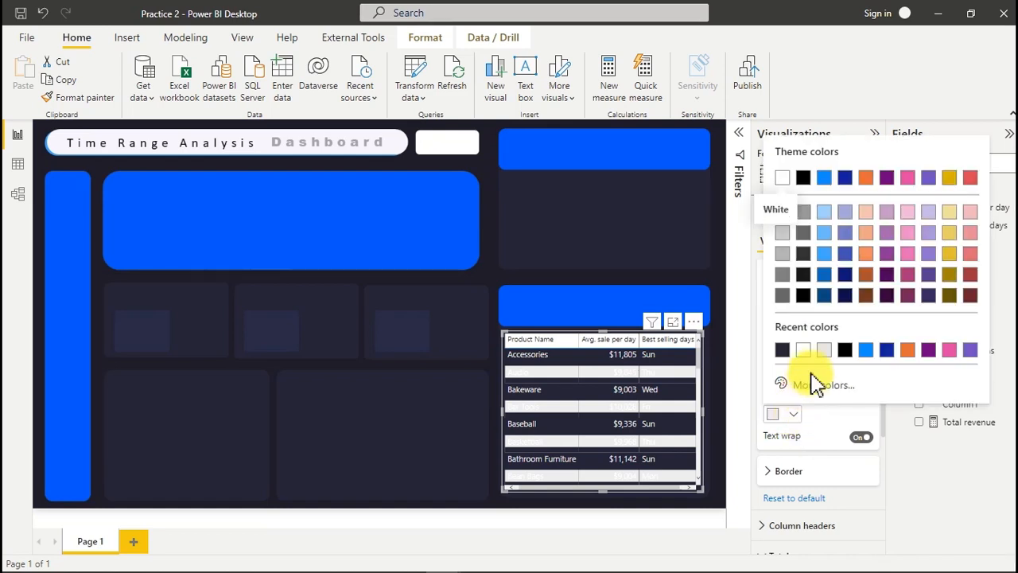
{"action": "left_click", "coordinate": [781, 351]}
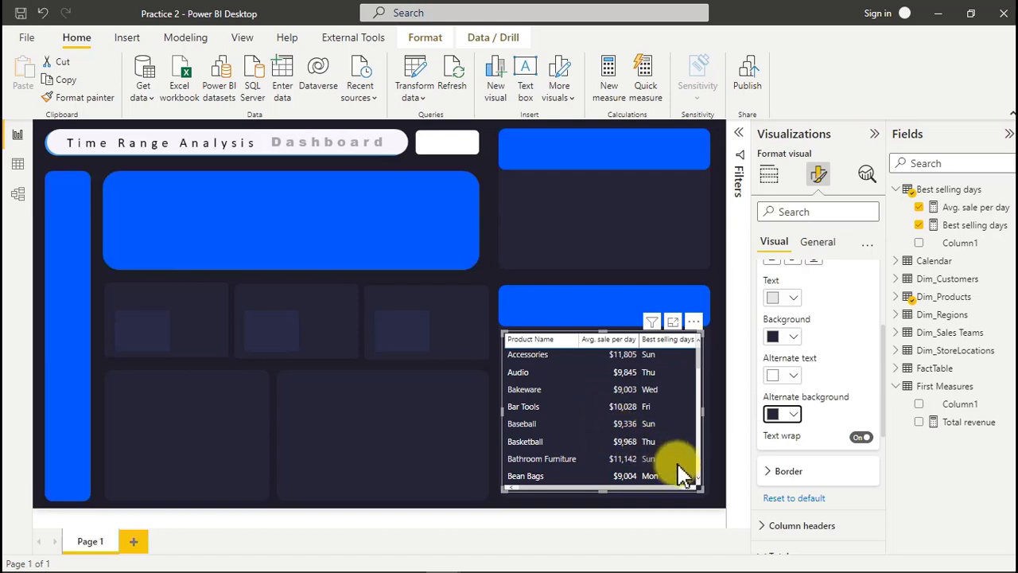
Step: Widen the table to match the blue header box above it and make its values bold
{"action": "left_click_drag", "start_coordinate": [702, 412], "coordinate": [713, 421]}
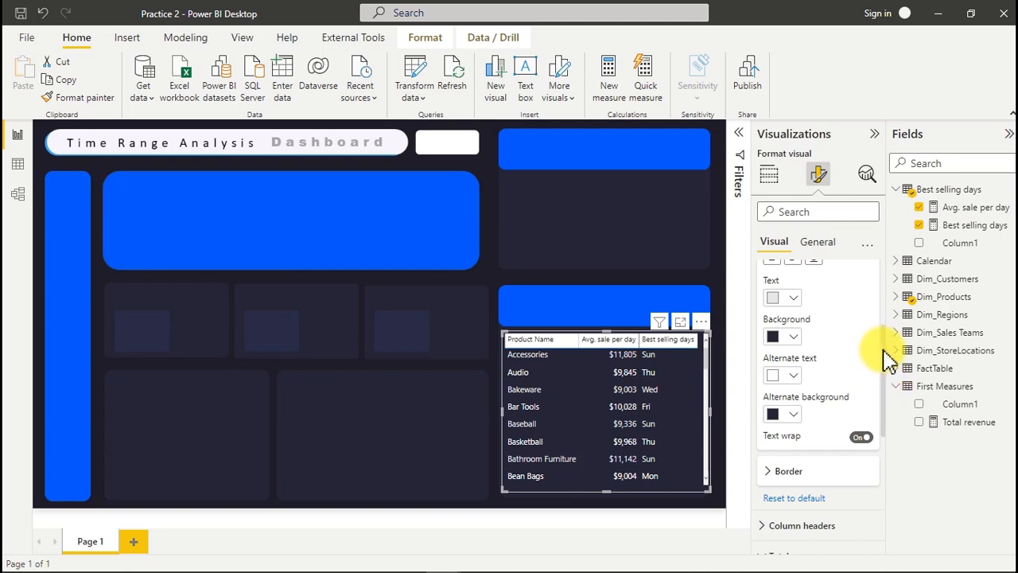
{"action": "left_click_drag", "start_coordinate": [885, 350], "coordinate": [888, 311]}
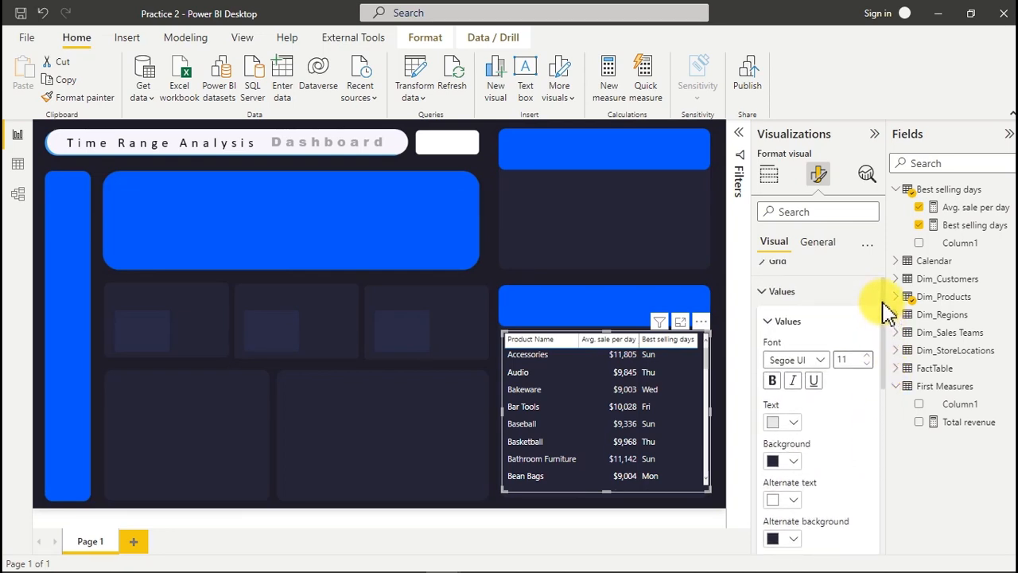
{"action": "left_click", "coordinate": [773, 383]}
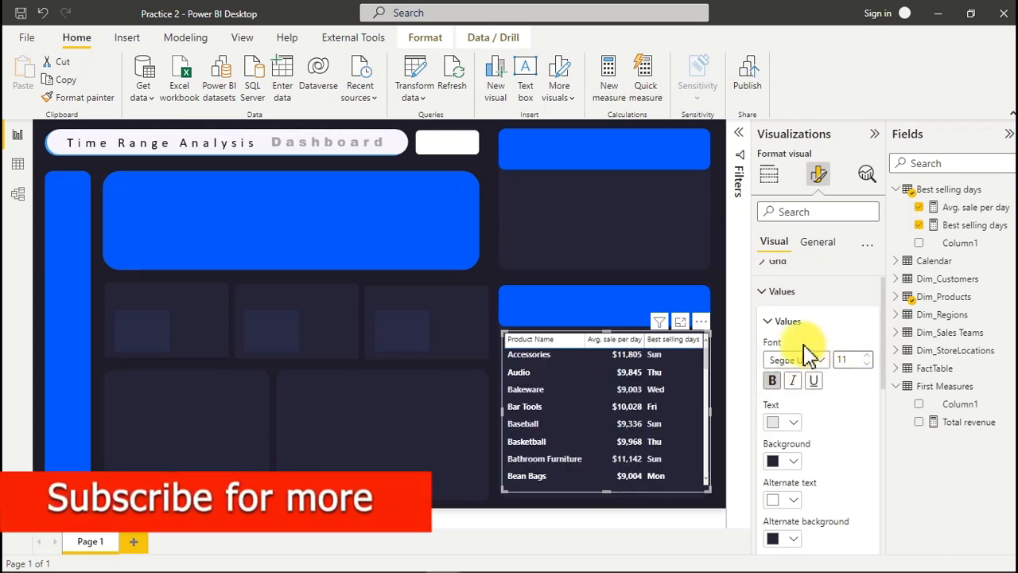
{"action": "left_click", "coordinate": [783, 301]}
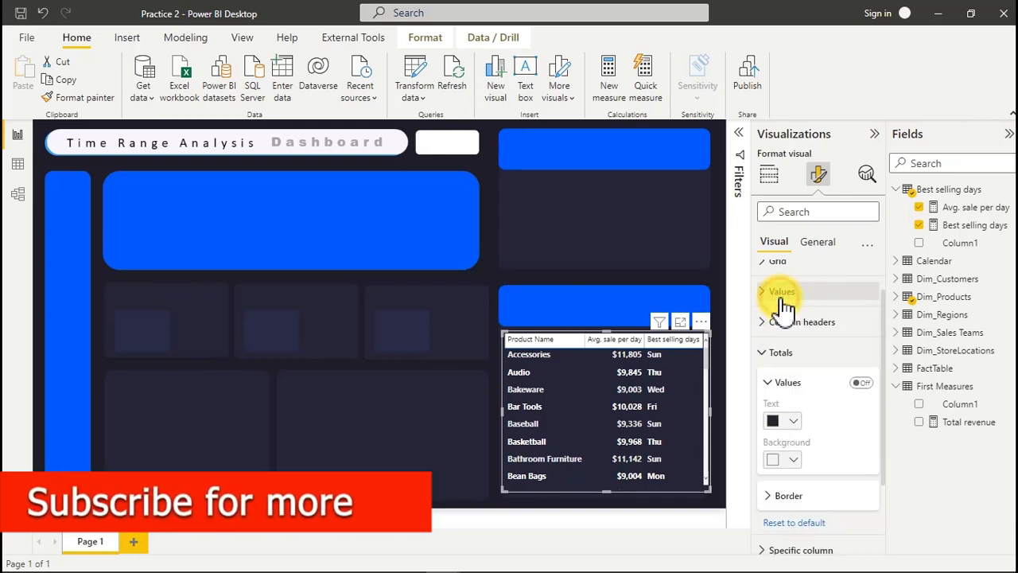
Step: Format the table's column headers as bold white text on a black background and deselect the visual
{"action": "left_click", "coordinate": [806, 326]}
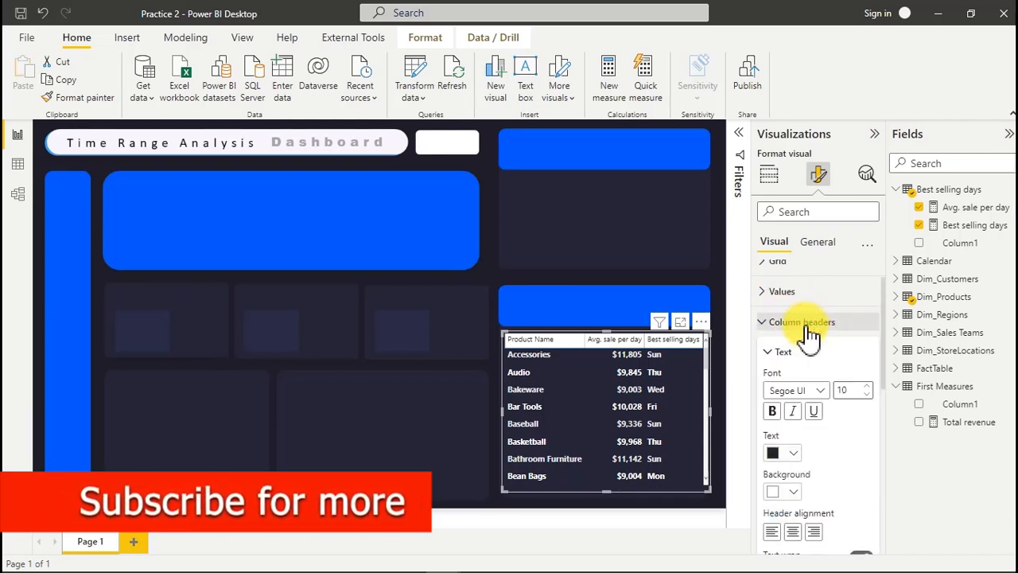
{"action": "left_click", "coordinate": [773, 412]}
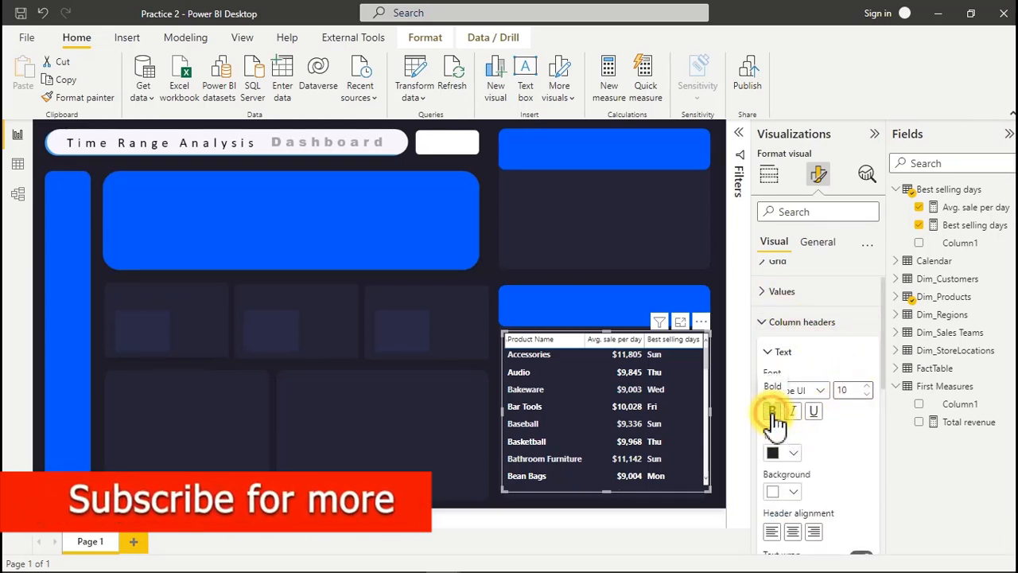
{"action": "left_click", "coordinate": [785, 488]}
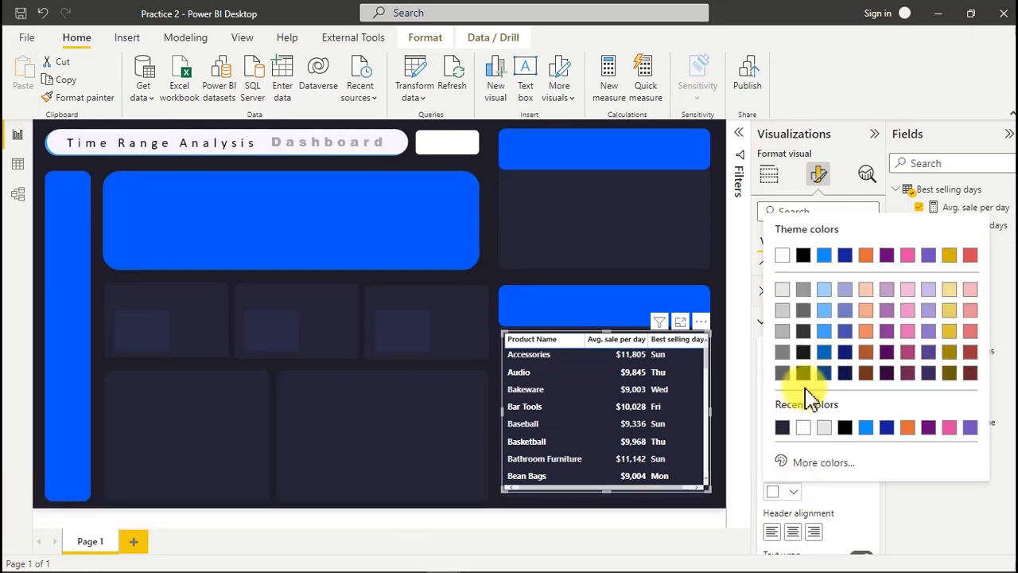
{"action": "left_click", "coordinate": [803, 256]}
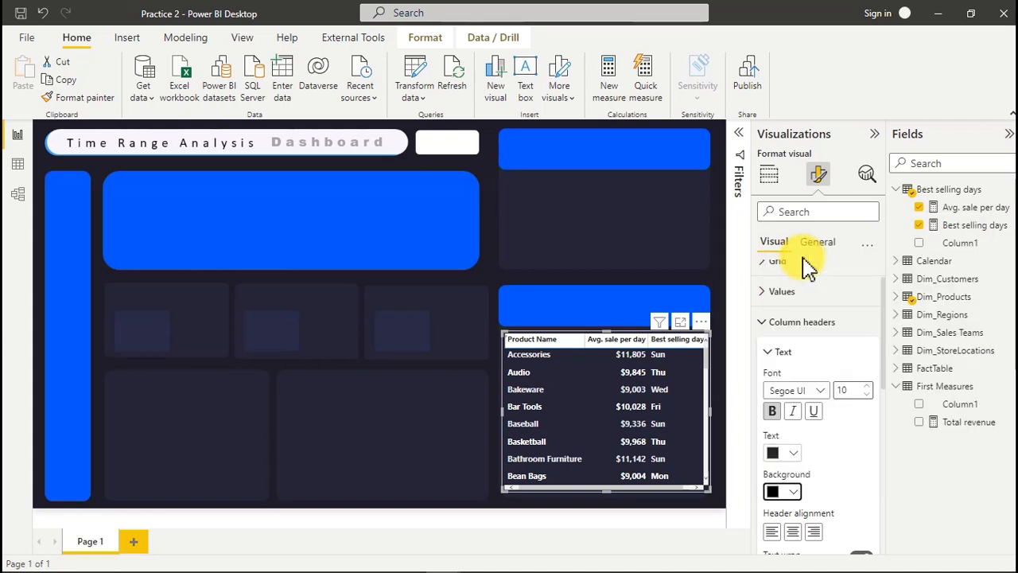
{"action": "left_click", "coordinate": [794, 454]}
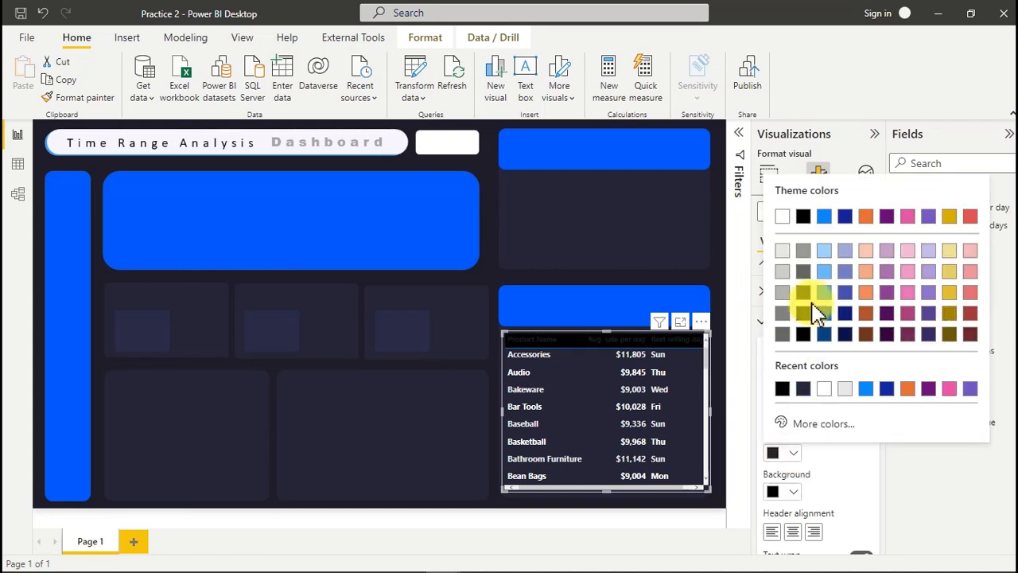
{"action": "left_click", "coordinate": [781, 218]}
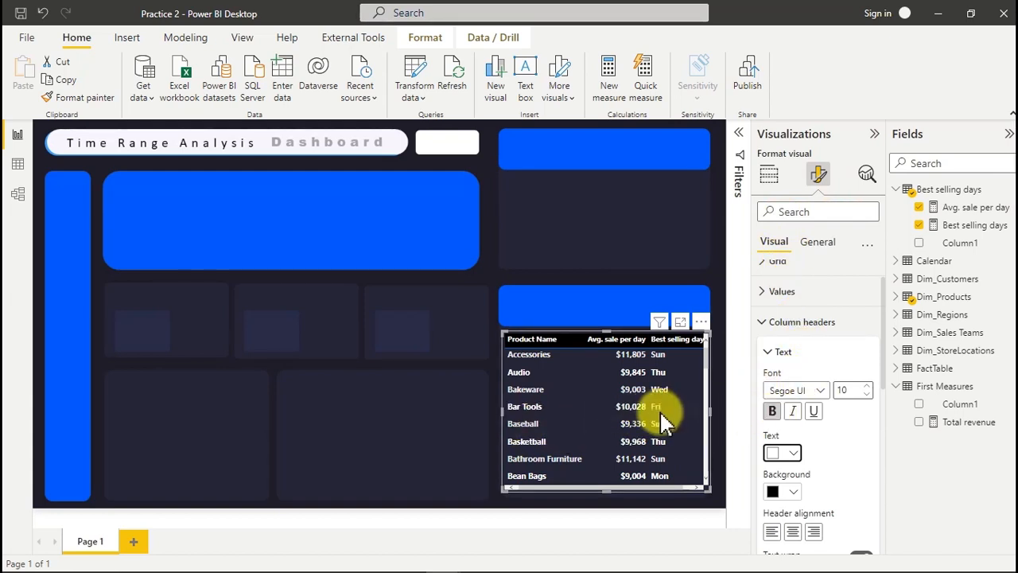
{"action": "left_click", "coordinate": [565, 250]}
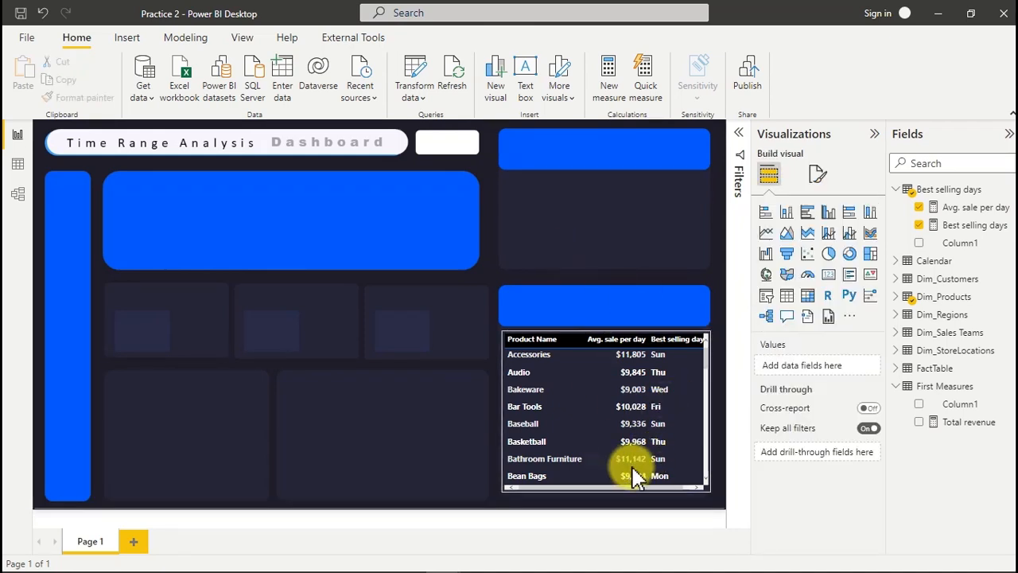
Step: Toggle bold off and back on for the values of the product table
{"action": "left_click", "coordinate": [712, 393]}
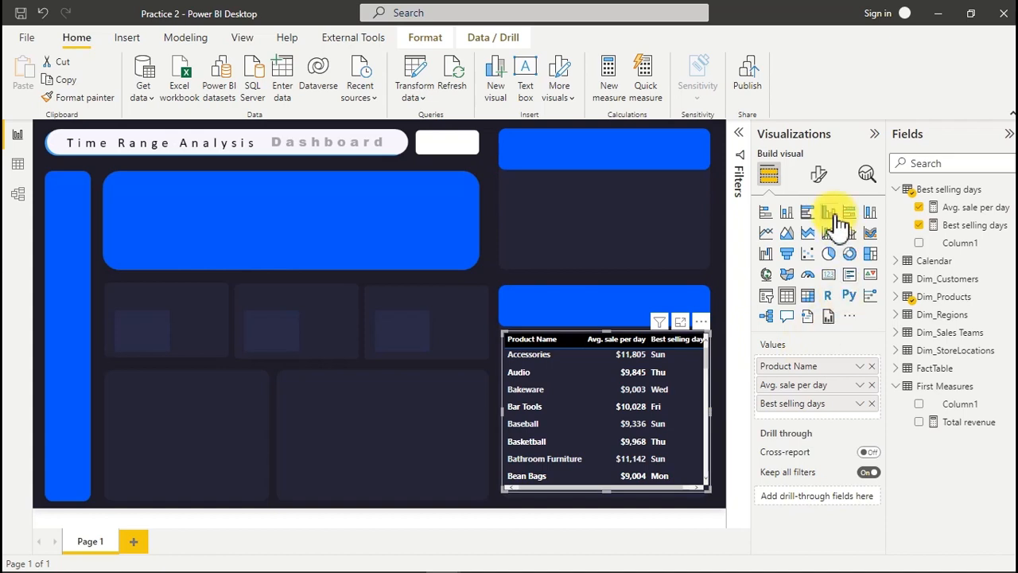
{"action": "left_click", "coordinate": [818, 175]}
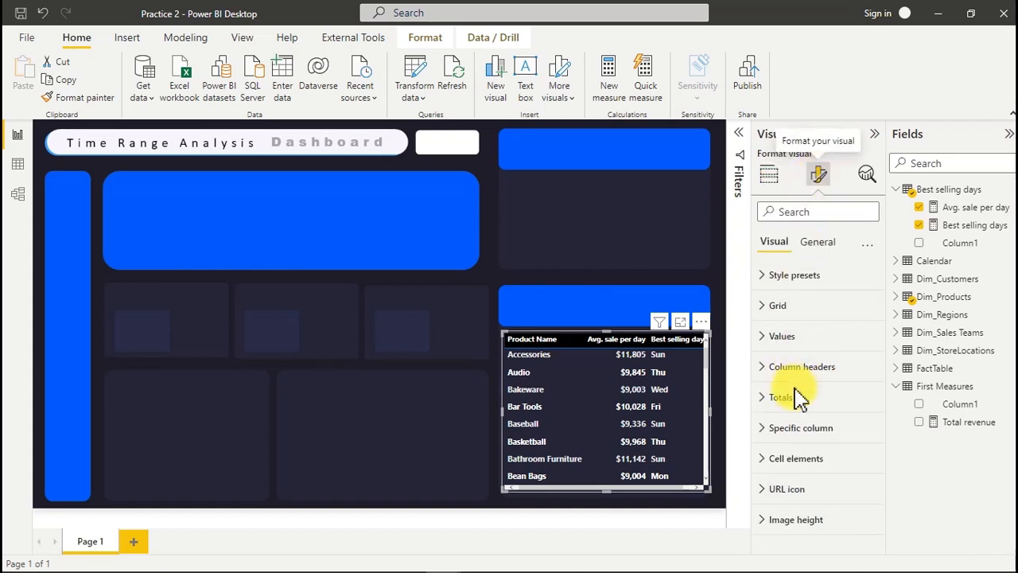
{"action": "left_click", "coordinate": [788, 336]}
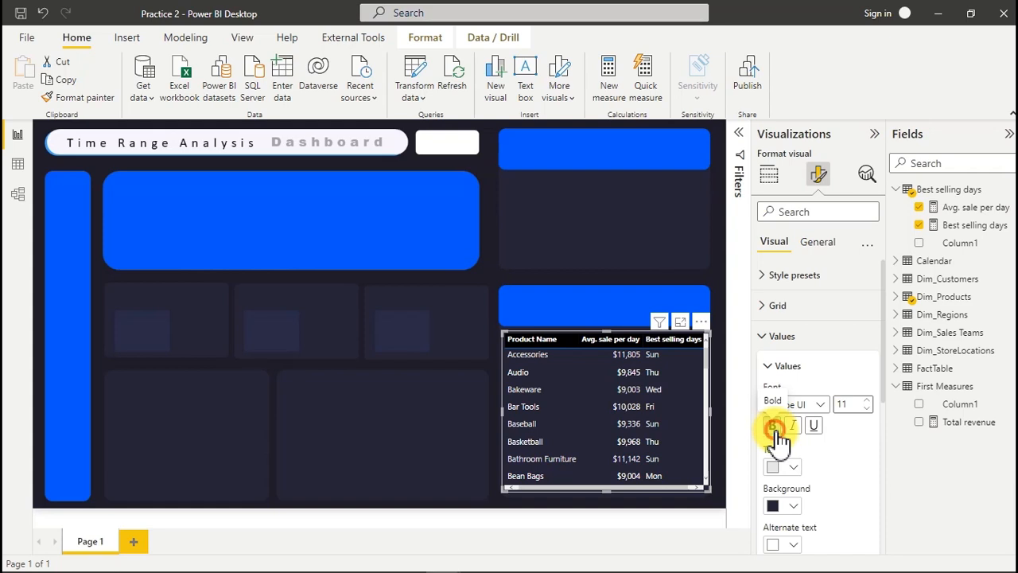
{"action": "left_click", "coordinate": [775, 428]}
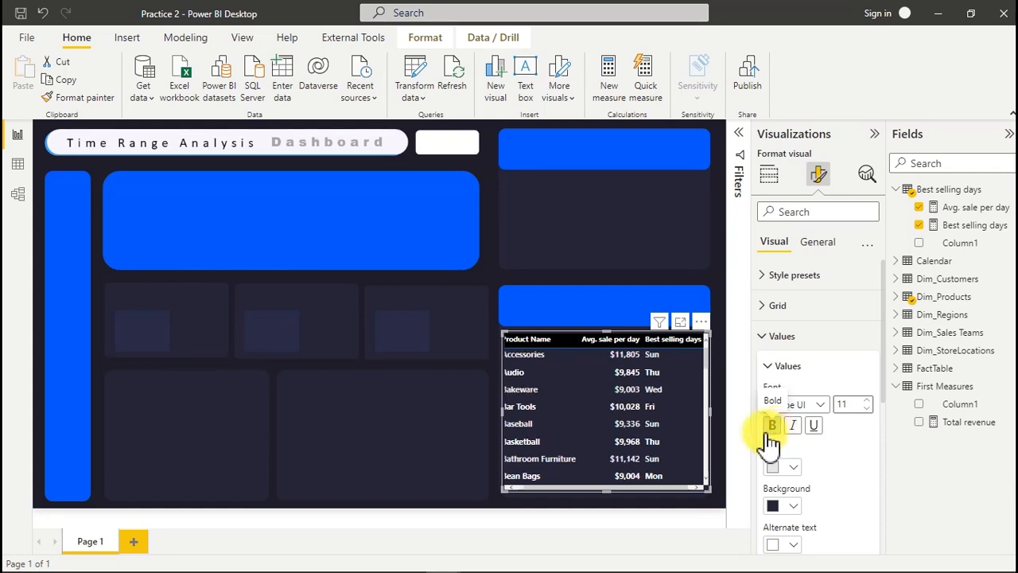
Step: Enlarge the product table on both sides and downward to fit all three columns and the Bedroom Furniture row, clearing the row highlight
{"action": "left_click", "coordinate": [714, 418]}
{"action": "left_click", "coordinate": [710, 414]}
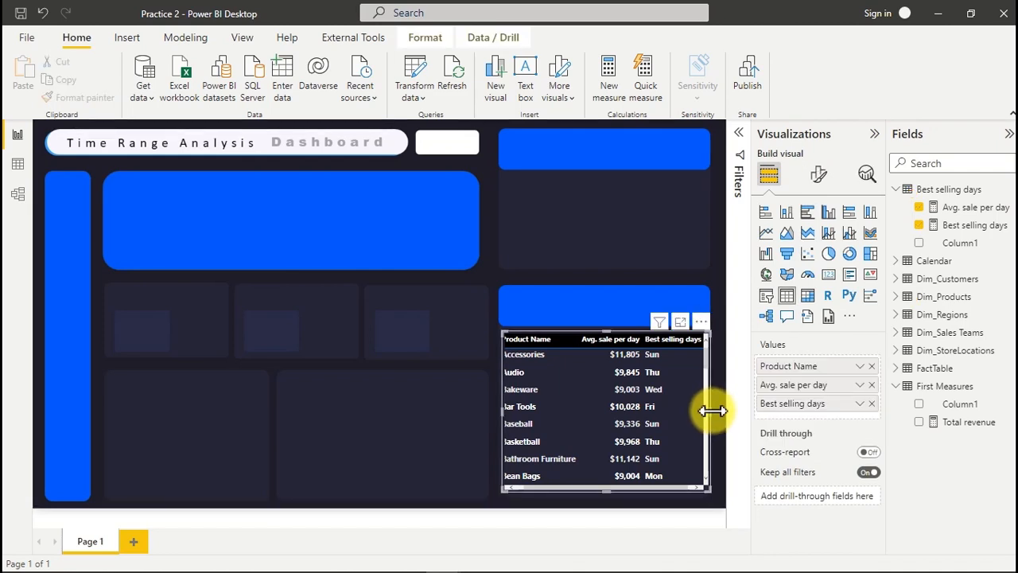
{"action": "left_click_drag", "start_coordinate": [708, 410], "coordinate": [720, 420]}
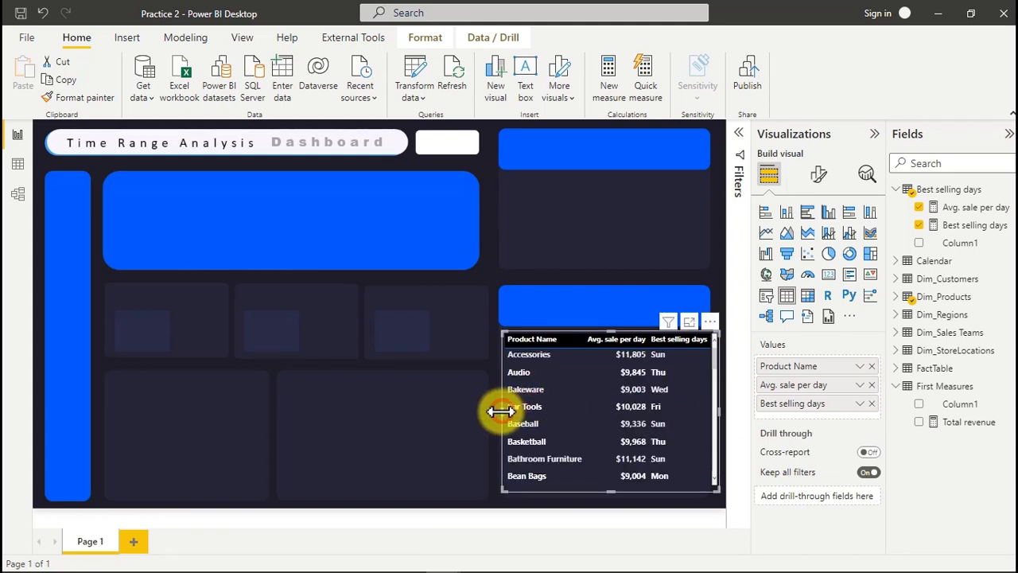
{"action": "mouse_move", "coordinate": [503, 410]}
{"action": "left_mouse_down"}
{"action": "mouse_move", "coordinate": [497, 422]}
{"action": "mouse_move", "coordinate": [496, 409]}
{"action": "left_mouse_up"}
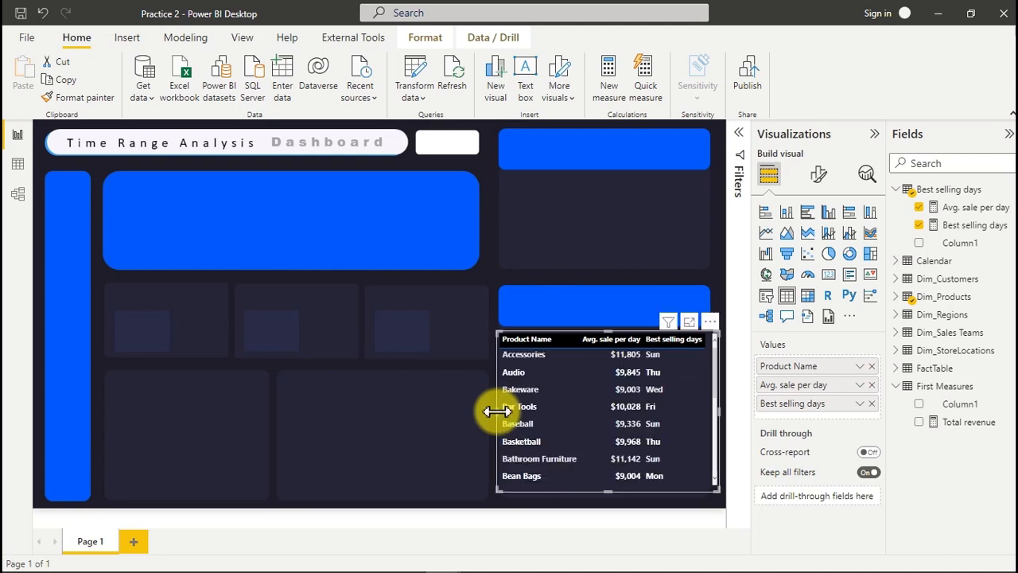
{"action": "left_click", "coordinate": [604, 255]}
{"action": "left_click", "coordinate": [609, 486]}
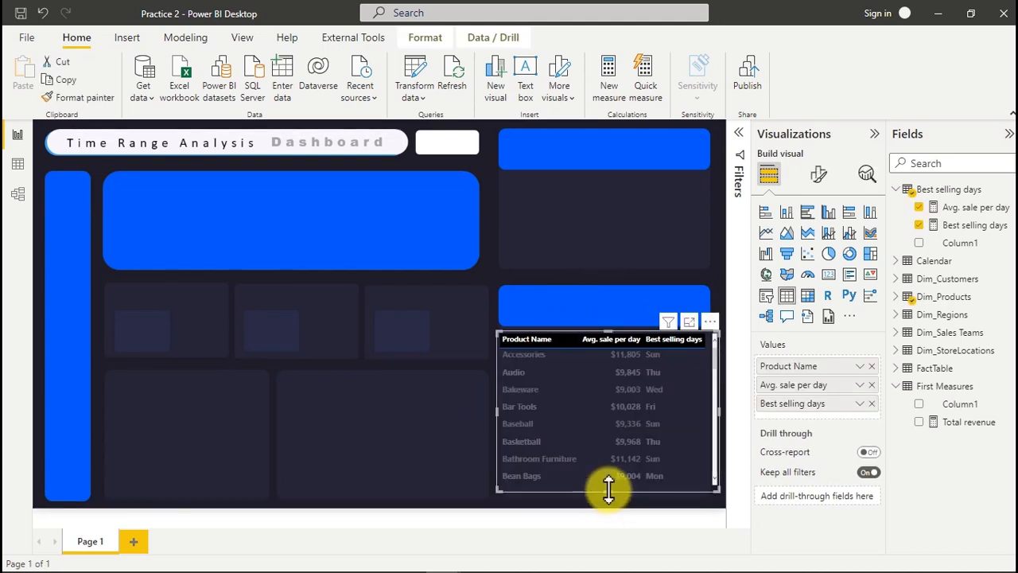
{"action": "left_click_drag", "start_coordinate": [609, 489], "coordinate": [610, 505]}
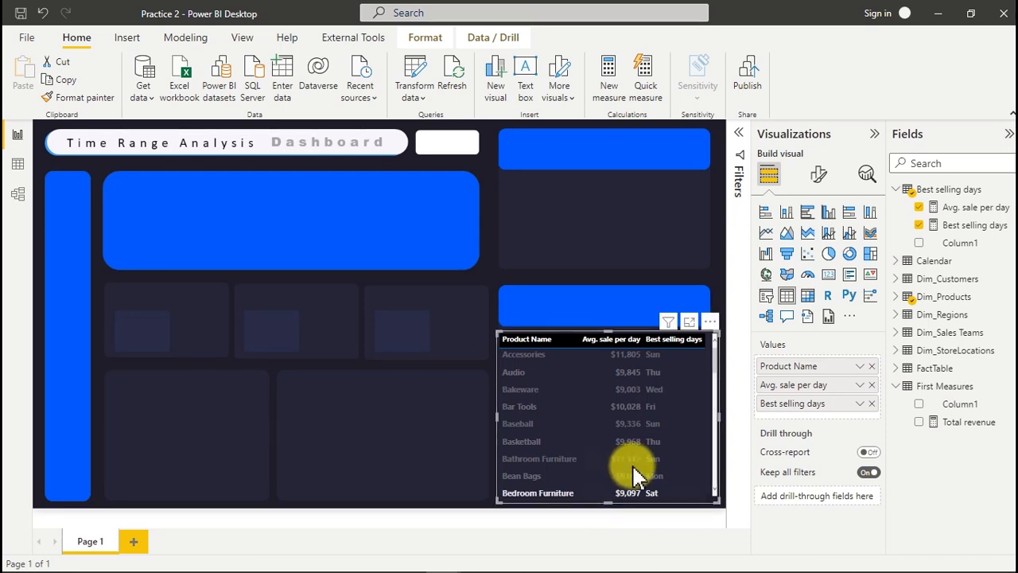
{"action": "left_click", "coordinate": [629, 492]}
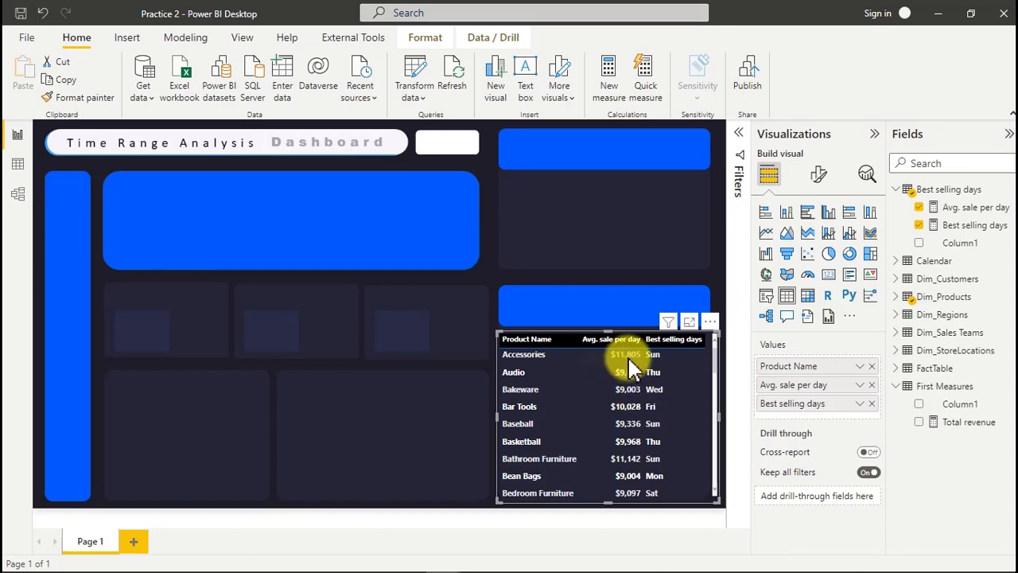
Step: Add data bars to the table's Avg. sale per day column with a light gray positive bar
{"action": "left_click", "coordinate": [860, 385]}
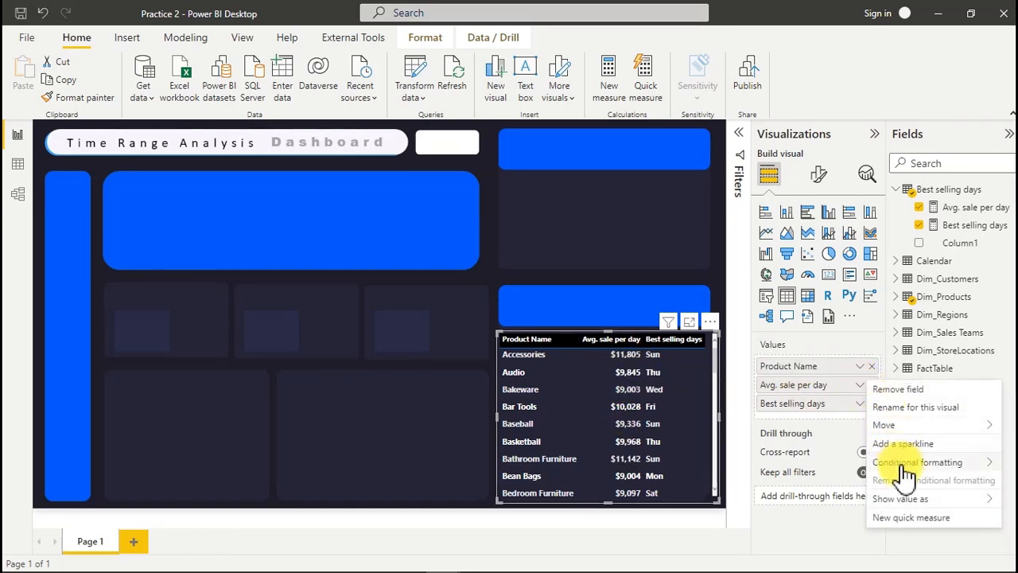
{"action": "mouse_move", "coordinate": [903, 465]}
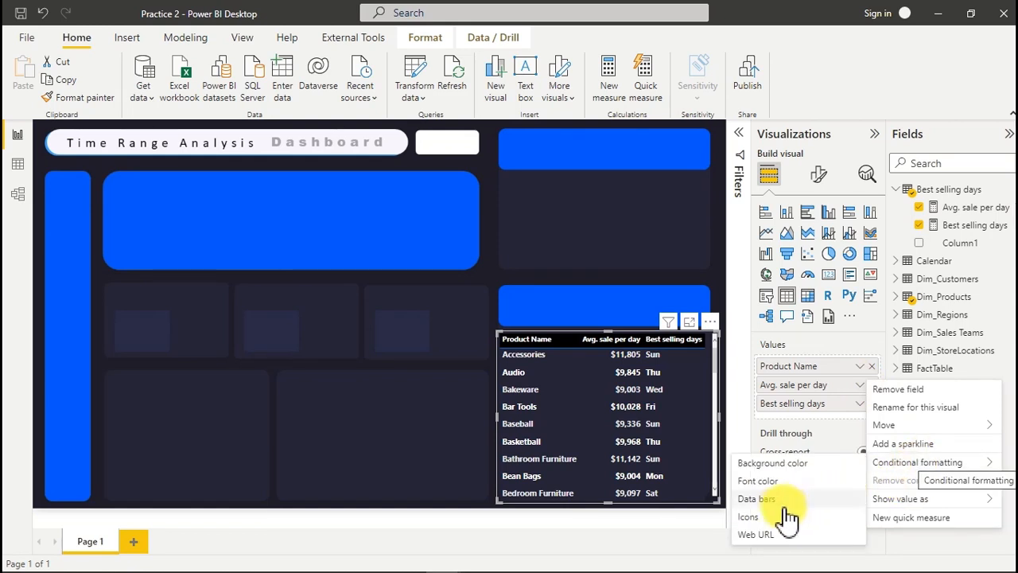
{"action": "left_click", "coordinate": [762, 498]}
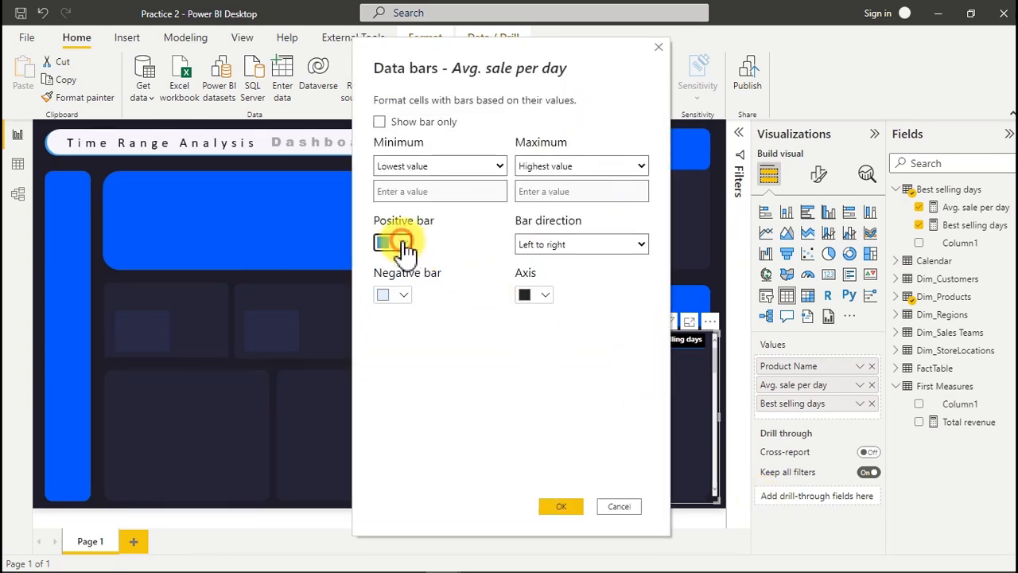
{"action": "left_click", "coordinate": [395, 244]}
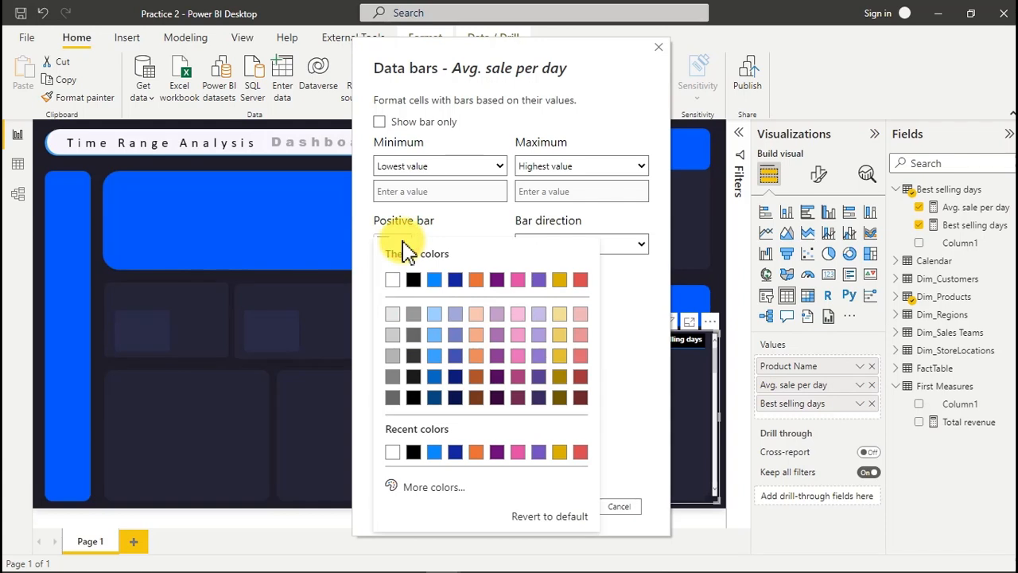
{"action": "left_click", "coordinate": [394, 360]}
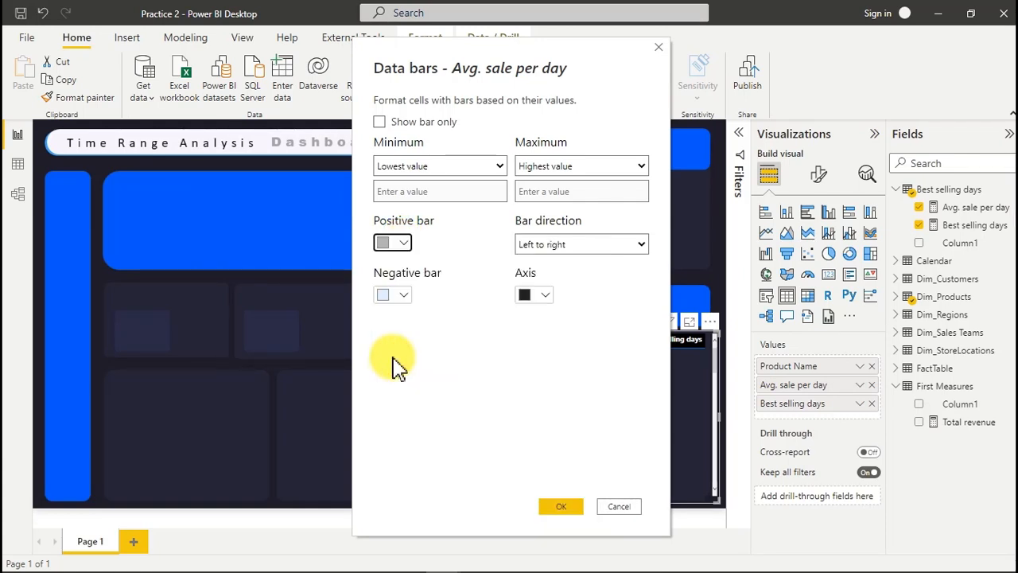
{"action": "left_click", "coordinate": [561, 507]}
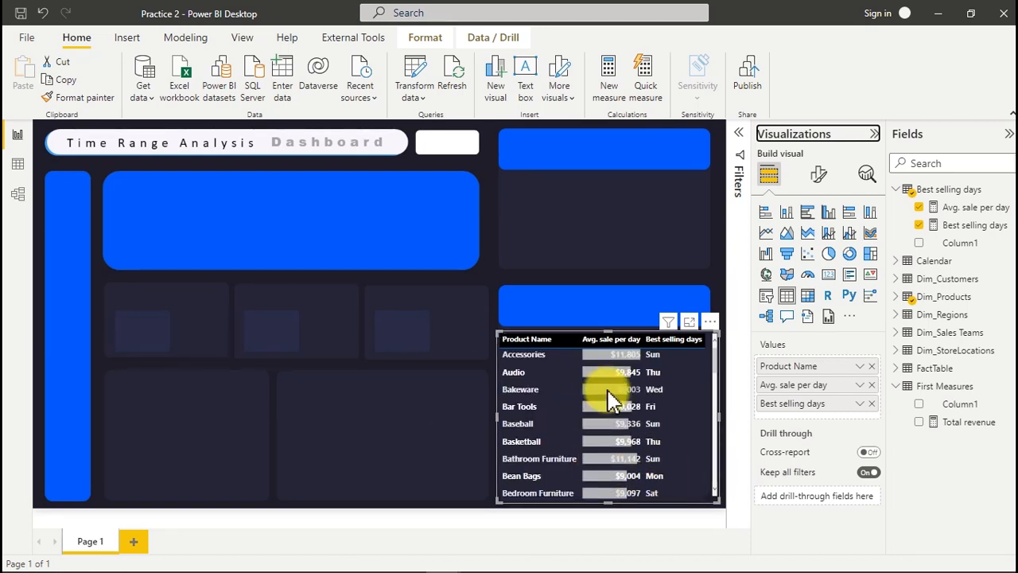
Step: Change the positive bar color of the Avg. sale per day data bars to a darker gray and deselect the table
{"action": "left_click", "coordinate": [861, 385]}
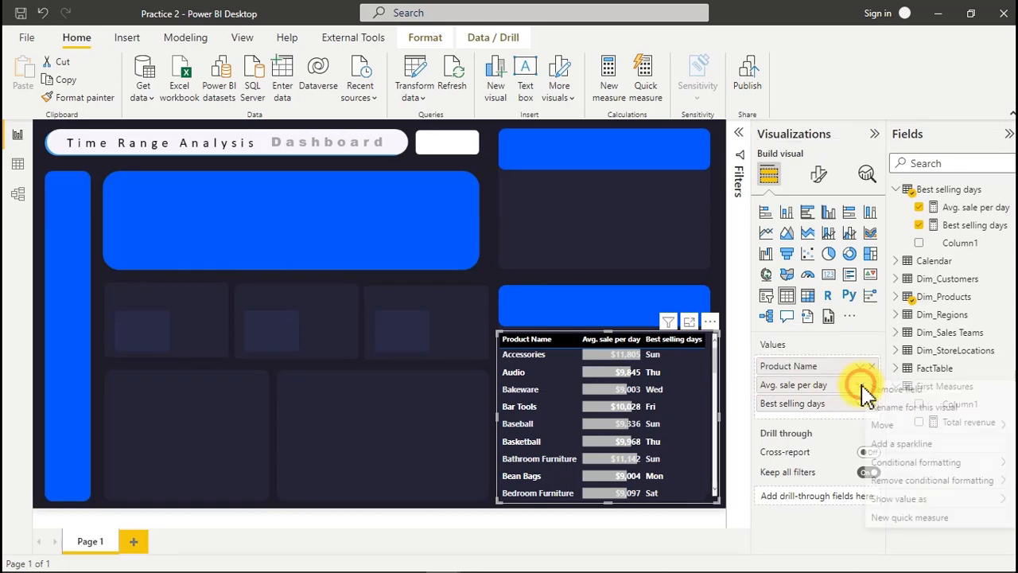
{"action": "mouse_move", "coordinate": [904, 465]}
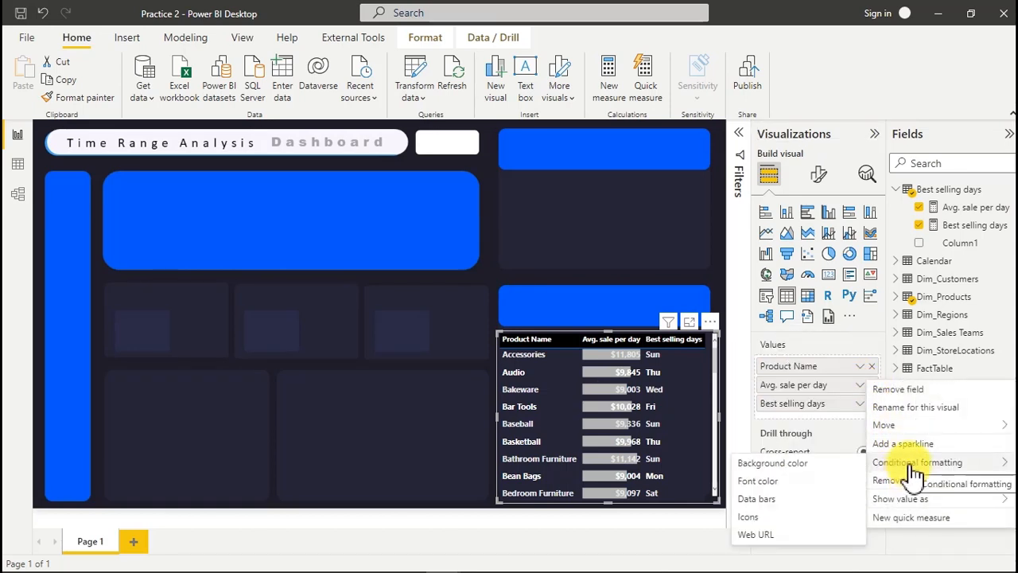
{"action": "left_click", "coordinate": [753, 499]}
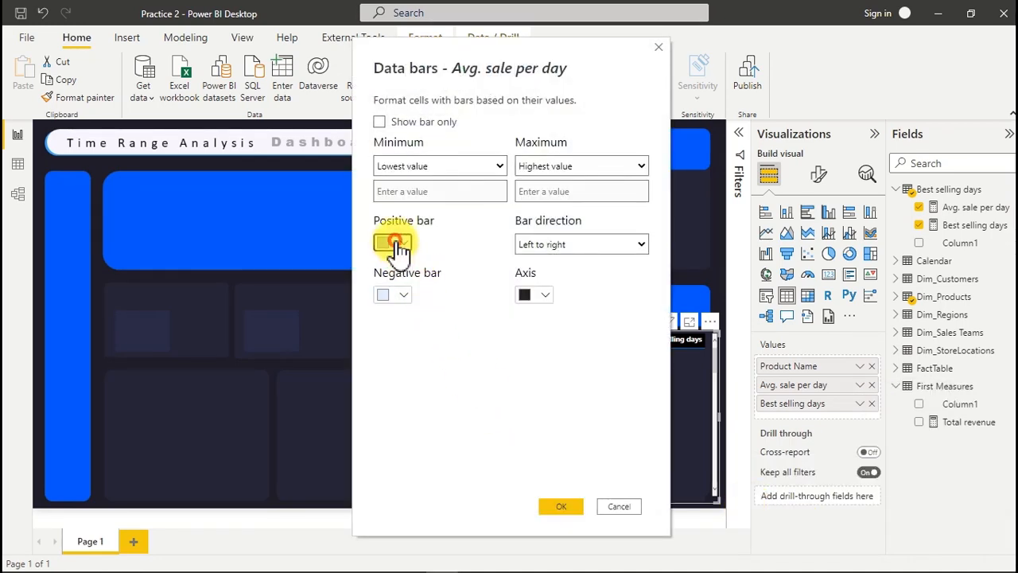
{"action": "left_click", "coordinate": [398, 246]}
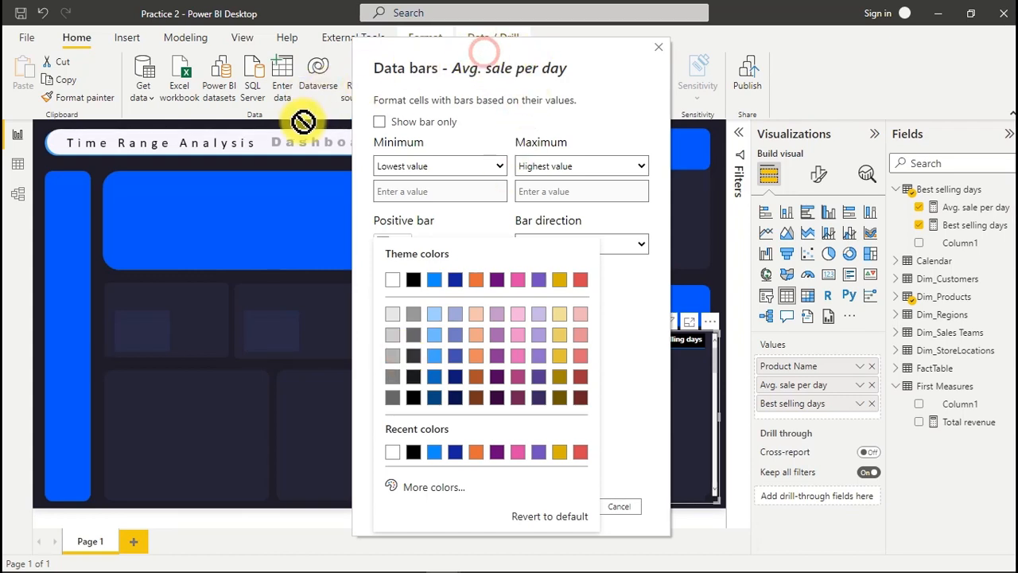
{"action": "left_click", "coordinate": [393, 384]}
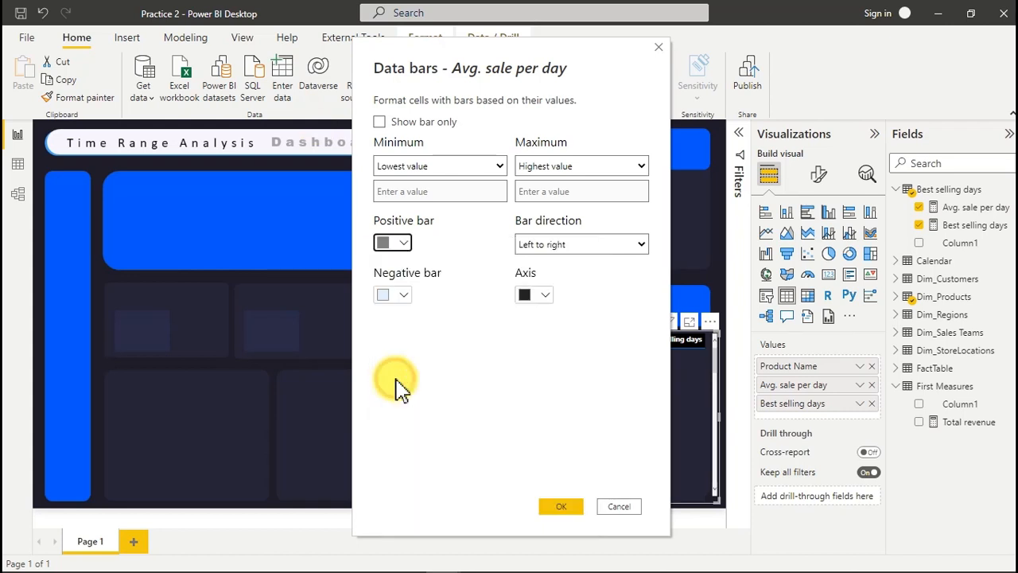
{"action": "left_click", "coordinate": [576, 509]}
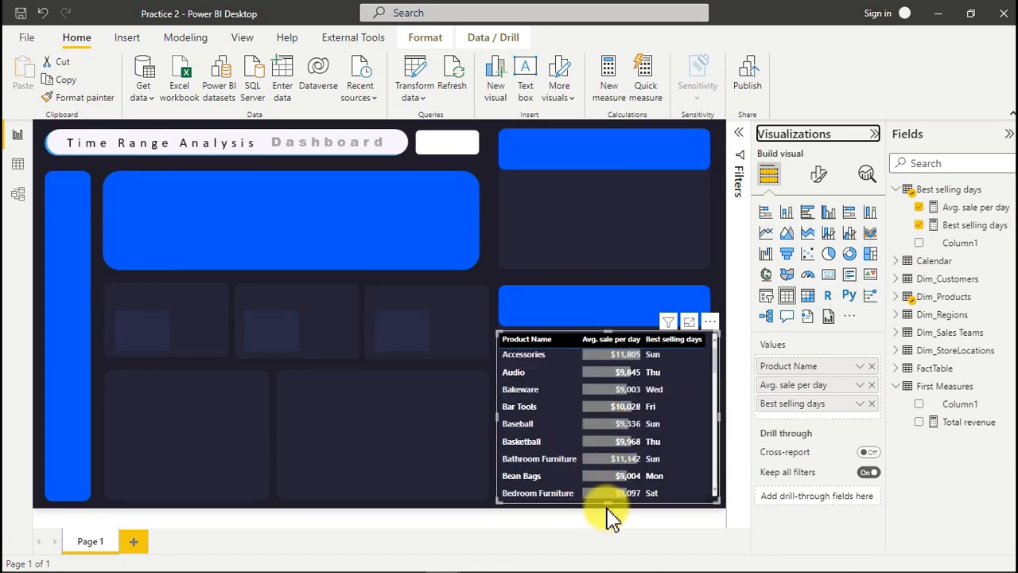
{"action": "left_click", "coordinate": [714, 358]}
{"action": "scroll", "coordinate": [713, 427], "scroll_direction": "down", "scroll_amount": 10}
{"action": "scroll", "coordinate": [714, 430], "scroll_direction": "up", "scroll_amount": 13}
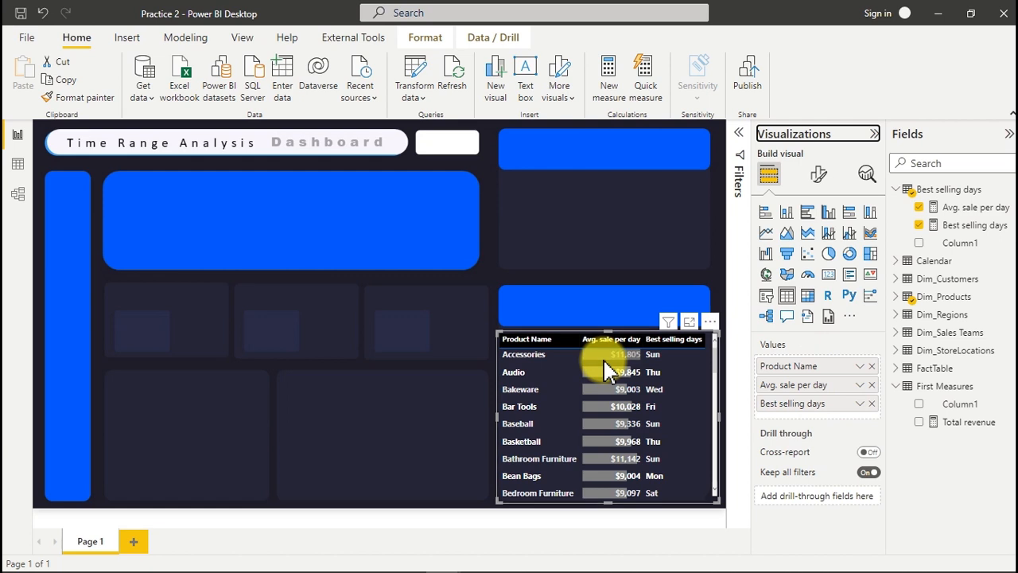
{"action": "left_click", "coordinate": [547, 268]}
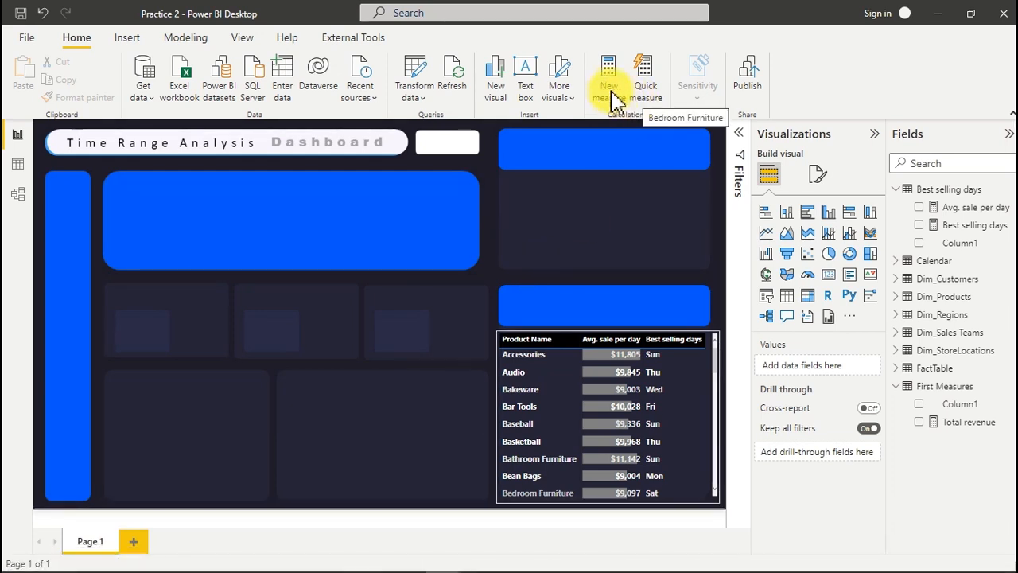
Step: Add a text box reading "Total average daily sales per day" and move it over the lower right part of the large blue box
{"action": "left_click", "coordinate": [530, 78]}
{"action": "left_click", "coordinate": [202, 256]}
{"action": "left_click", "coordinate": [182, 222]}
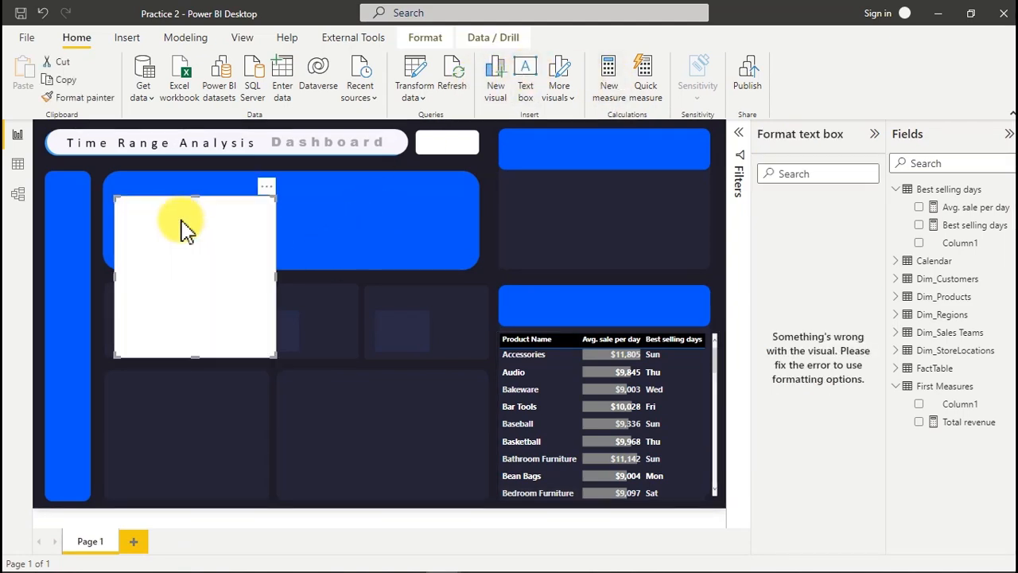
{"action": "left_click", "coordinate": [232, 212]}
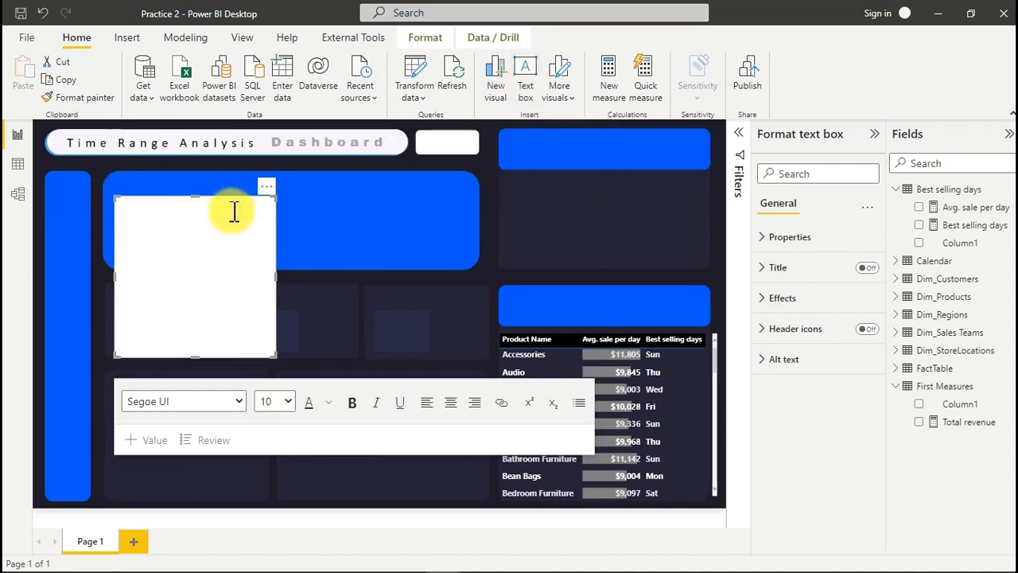
{"action": "type", "text": "Total average daily sales per day"}
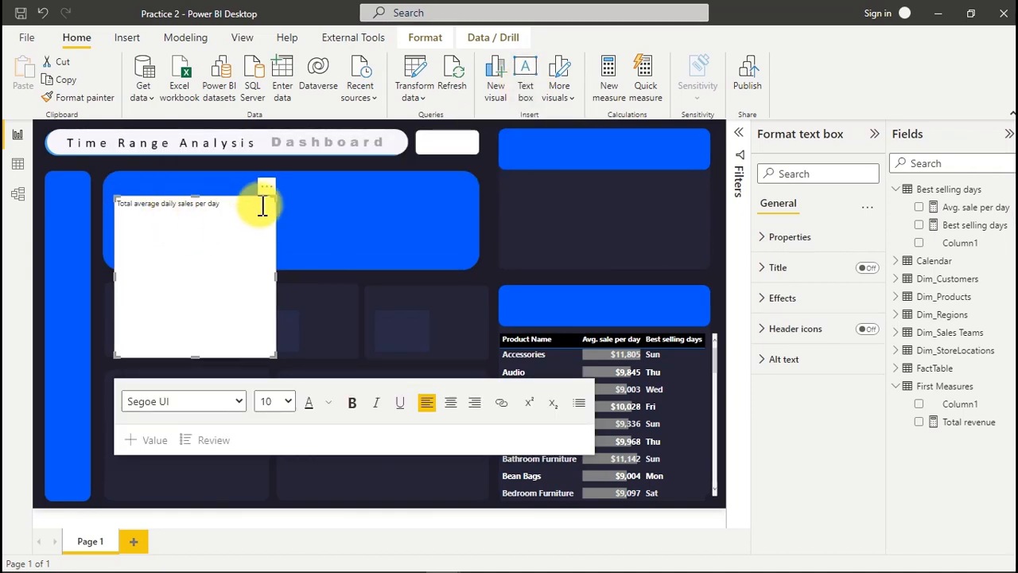
{"action": "left_click_drag", "start_coordinate": [268, 188], "coordinate": [456, 225]}
Step: Format the text box's text as 12 pt, bold and light gray, and shrink the box to fit its single line
{"action": "left_click", "coordinate": [418, 237]}
{"action": "key", "text": "ctrl+a"}
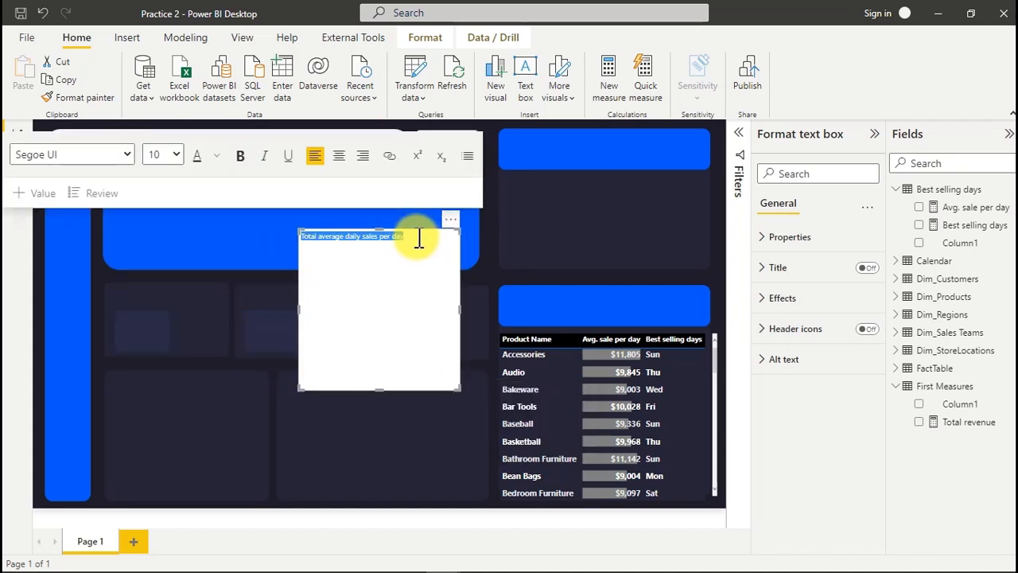
{"action": "left_click_drag", "start_coordinate": [416, 236], "coordinate": [371, 266]}
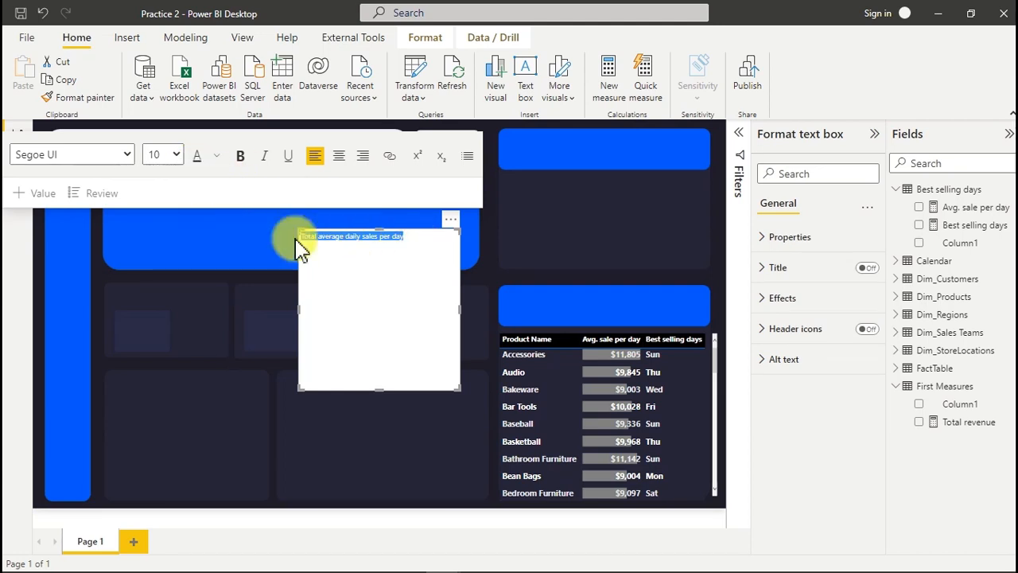
{"action": "left_click", "coordinate": [179, 155]}
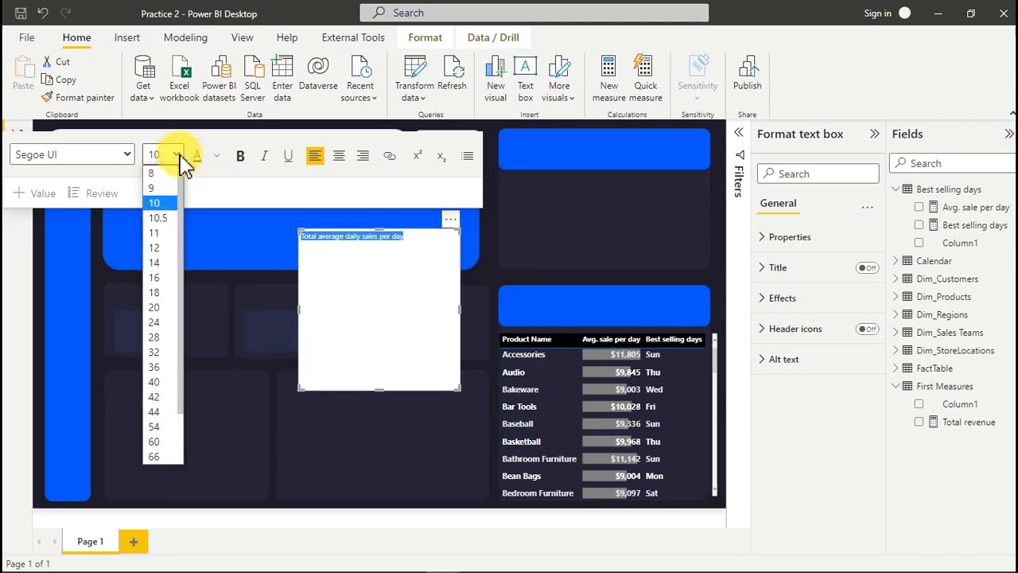
{"action": "left_click", "coordinate": [159, 247]}
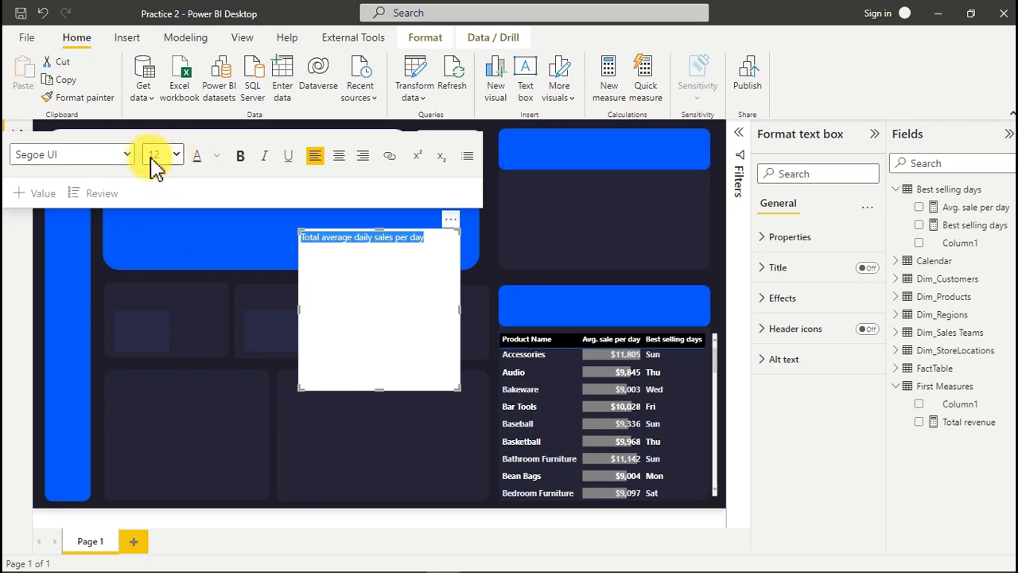
{"action": "left_click", "coordinate": [241, 158]}
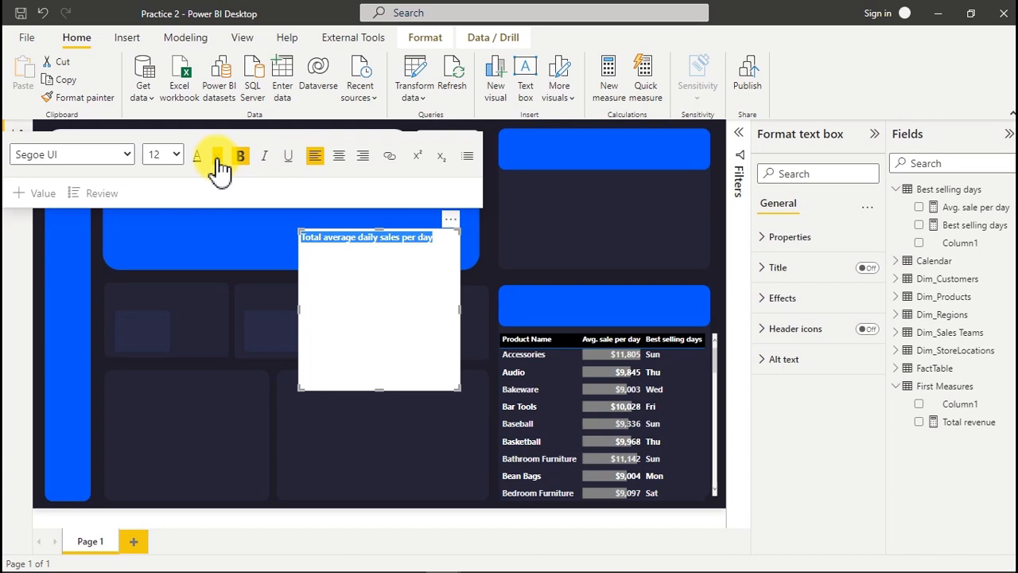
{"action": "left_click", "coordinate": [219, 162]}
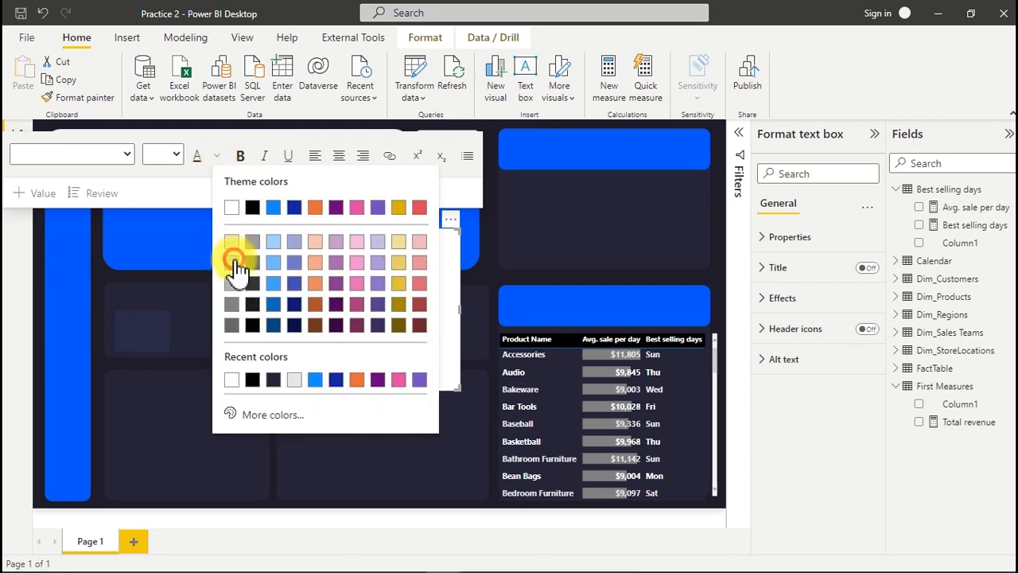
{"action": "left_click", "coordinate": [233, 261]}
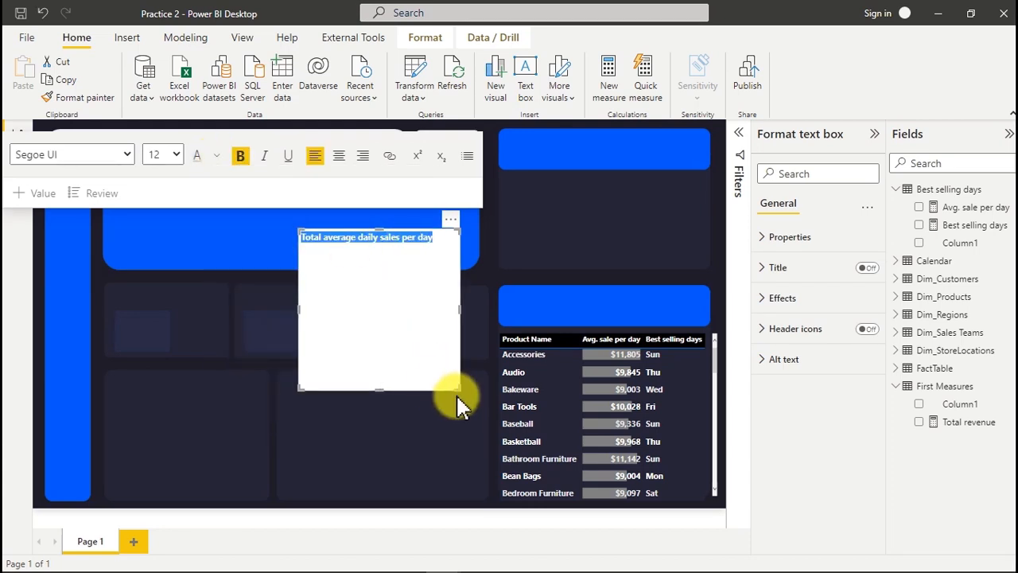
{"action": "left_click_drag", "start_coordinate": [455, 389], "coordinate": [445, 248]}
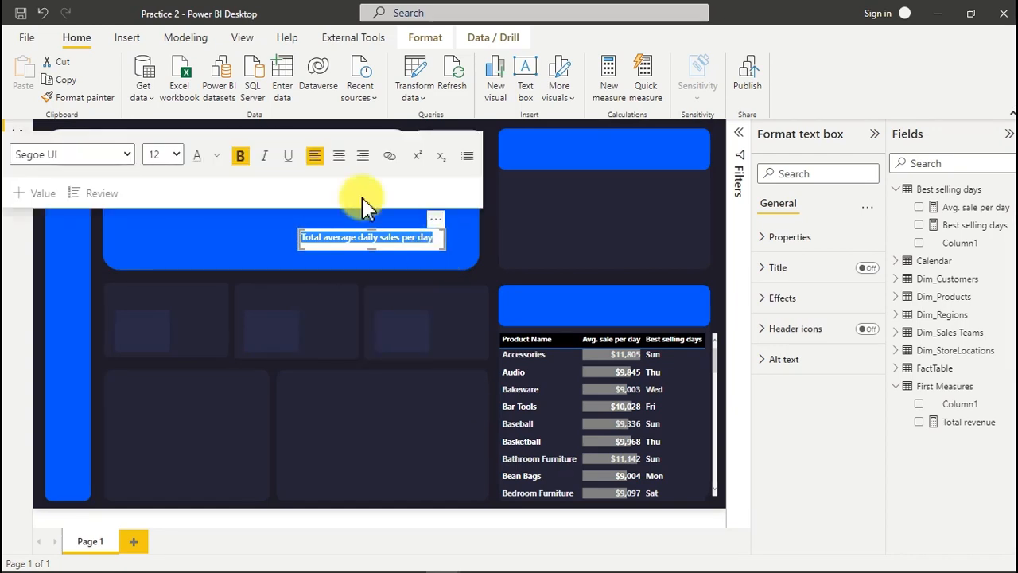
Step: Center the text box's text, turn off its background, and move it onto the blue header above the product table
{"action": "left_click", "coordinate": [337, 157]}
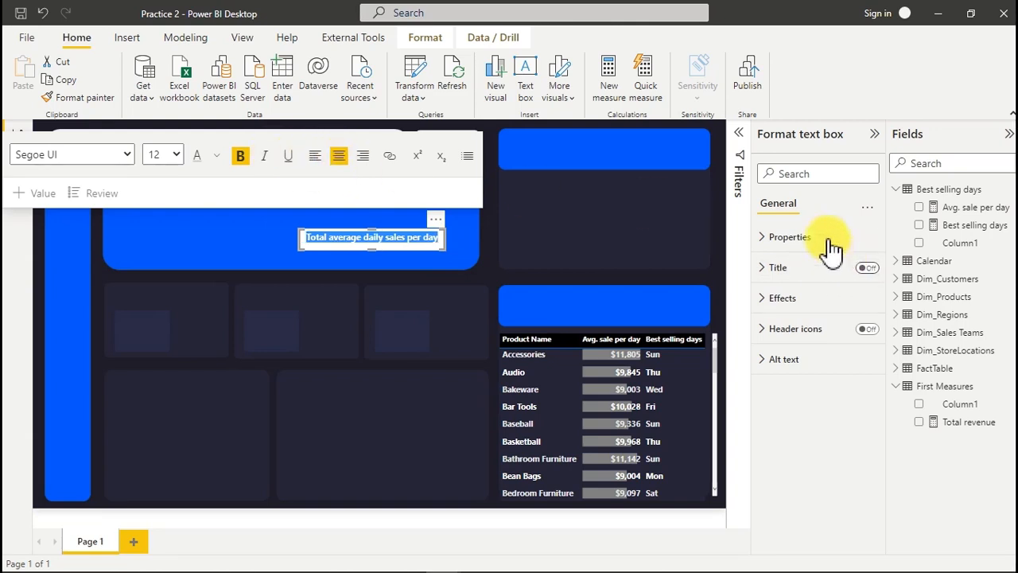
{"action": "left_click", "coordinate": [796, 305]}
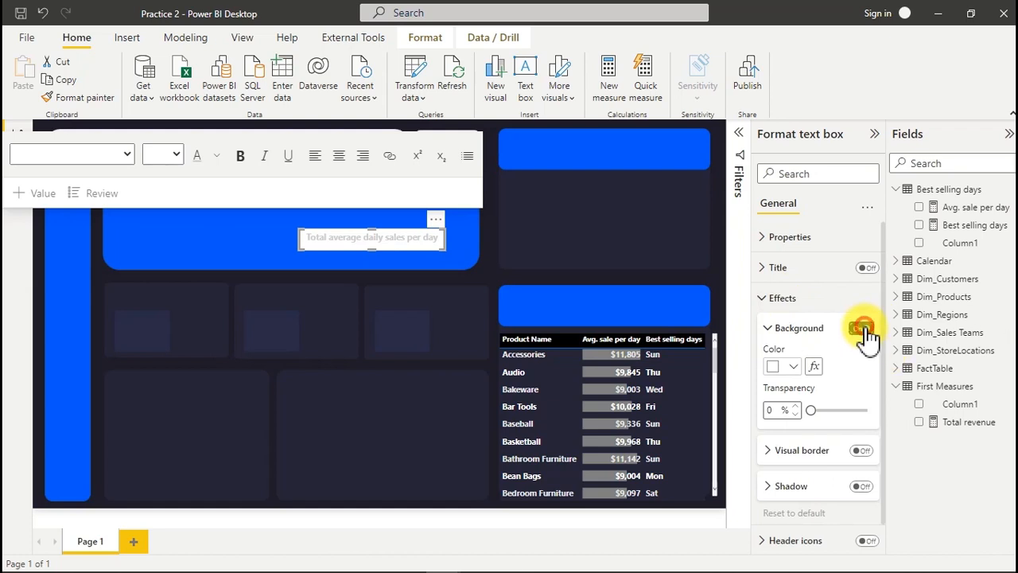
{"action": "left_click", "coordinate": [863, 329]}
{"action": "left_click_drag", "start_coordinate": [555, 281], "coordinate": [641, 280]}
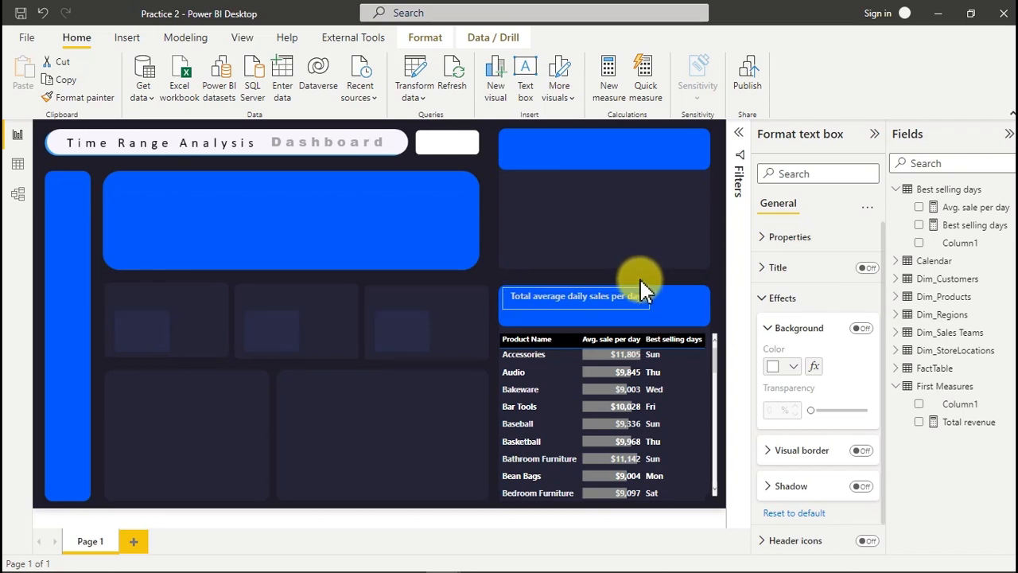
{"action": "left_click", "coordinate": [679, 265]}
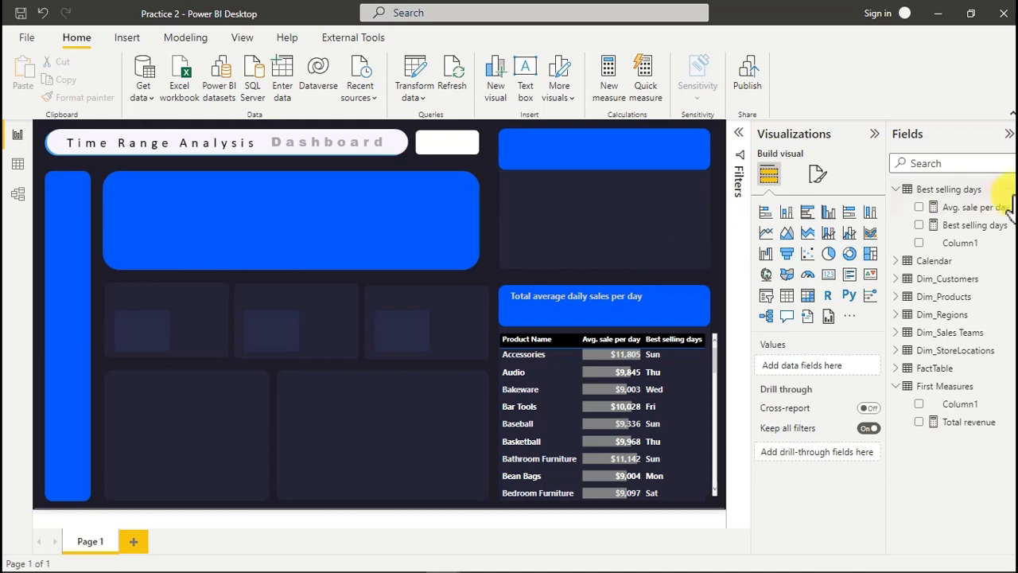
Step: Create a card visual showing Avg. sale per day and turn off its background
{"action": "left_click", "coordinate": [920, 207]}
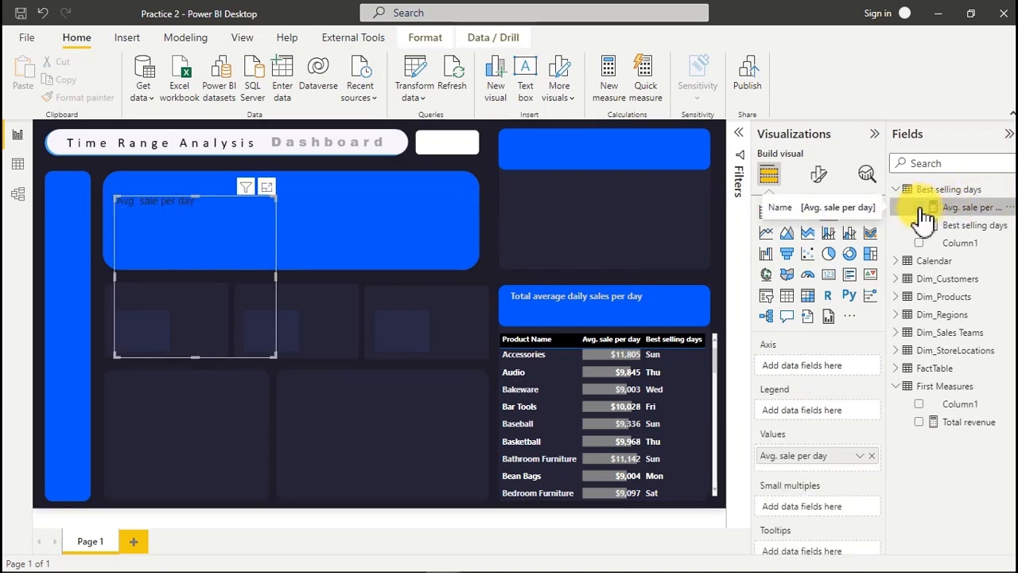
{"action": "left_click", "coordinate": [829, 276]}
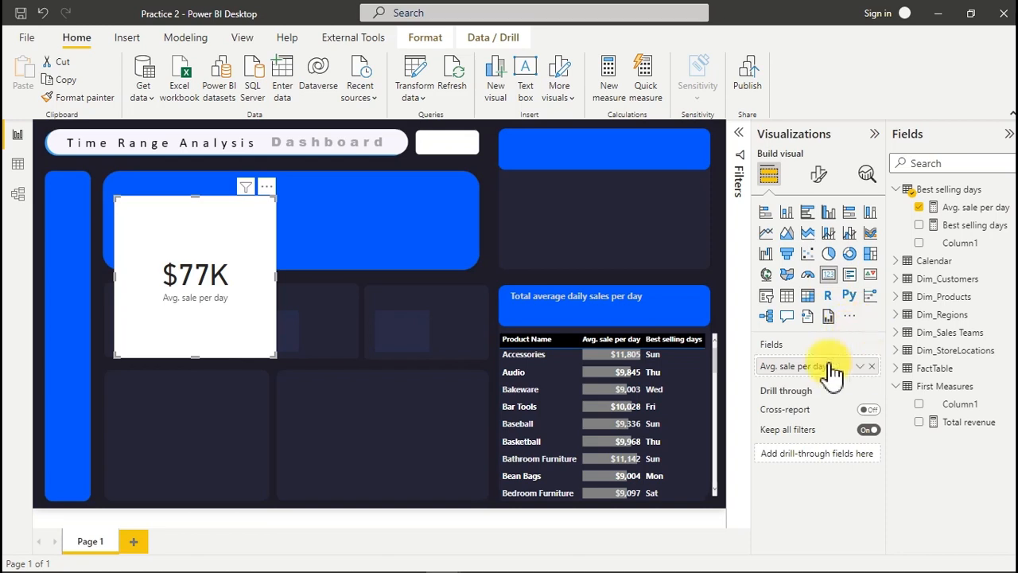
{"action": "left_click", "coordinate": [817, 172]}
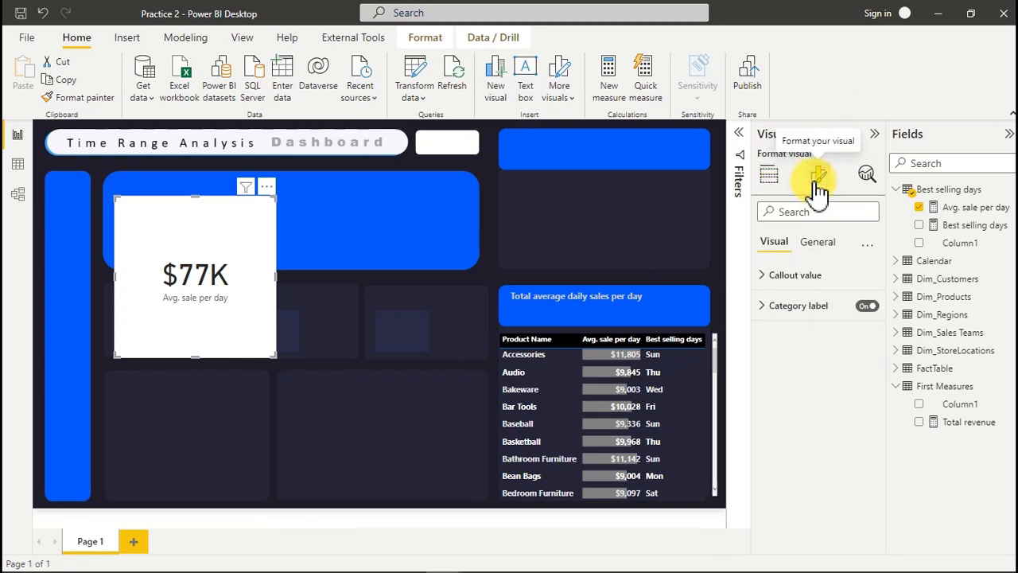
{"action": "left_click", "coordinate": [827, 243]}
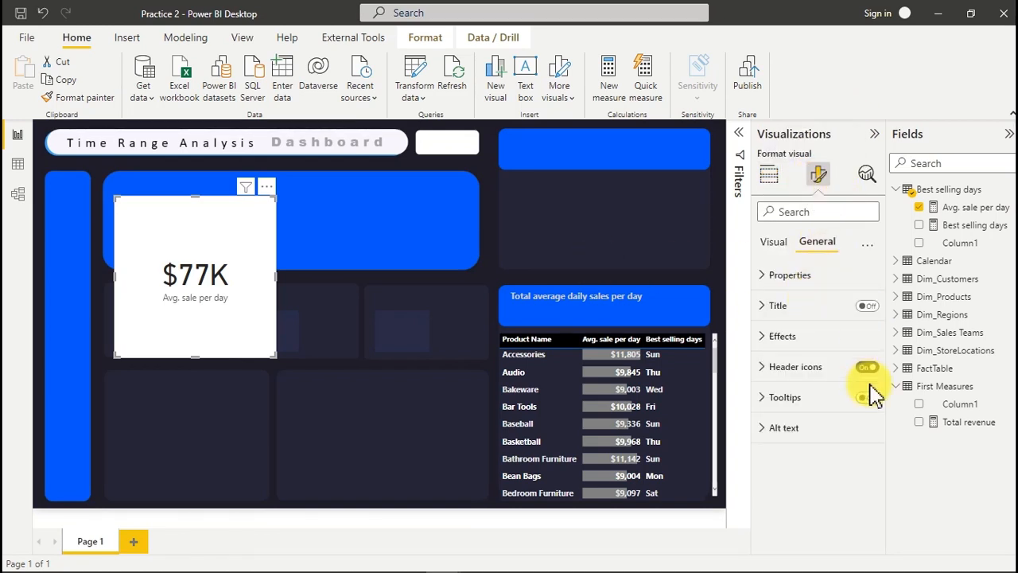
{"action": "left_click", "coordinate": [848, 340]}
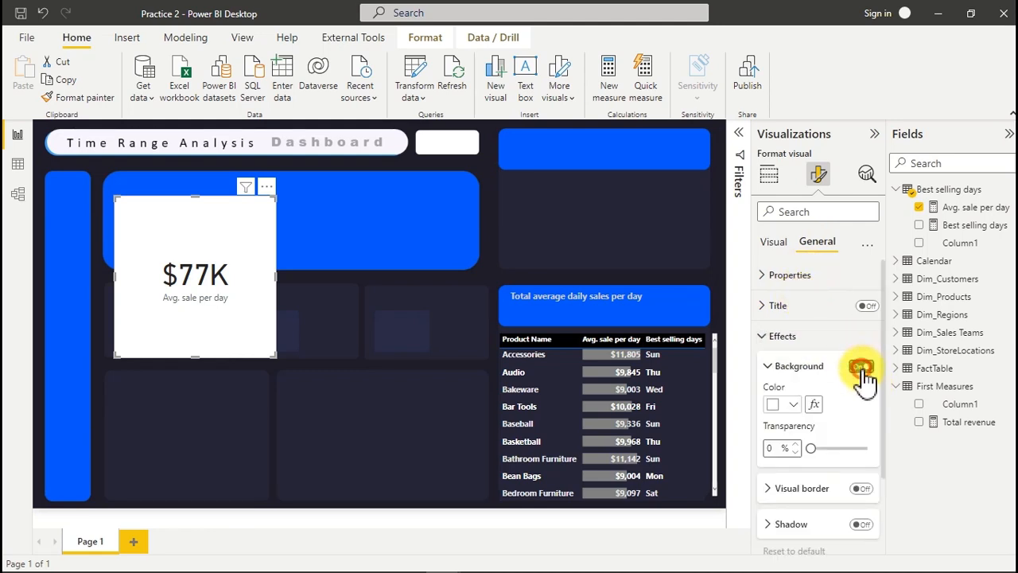
{"action": "left_click", "coordinate": [861, 367]}
Step: Hide the card's category label and format its callout value as light gray at size 23
{"action": "left_click", "coordinate": [773, 242]}
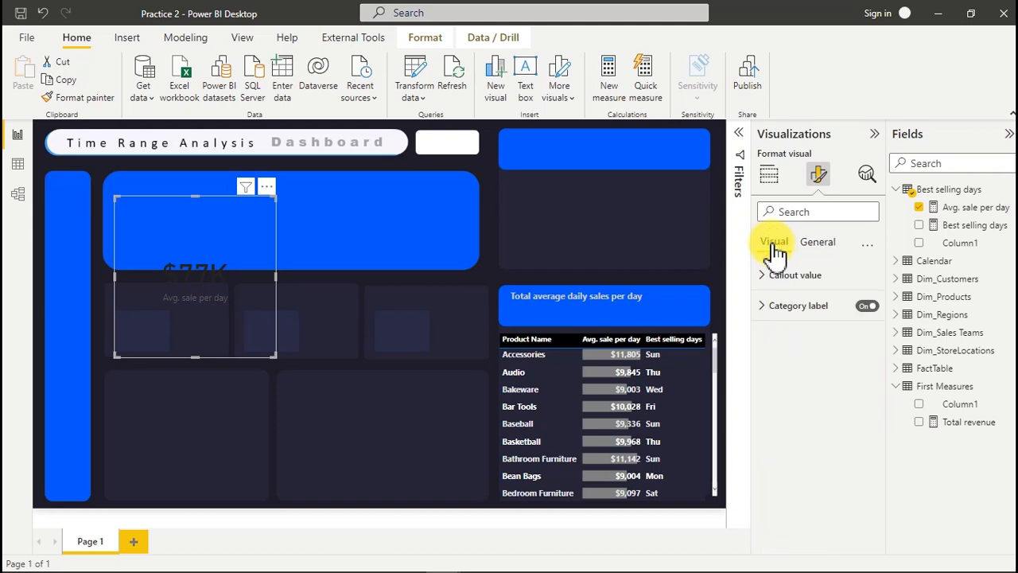
{"action": "left_click", "coordinate": [865, 307]}
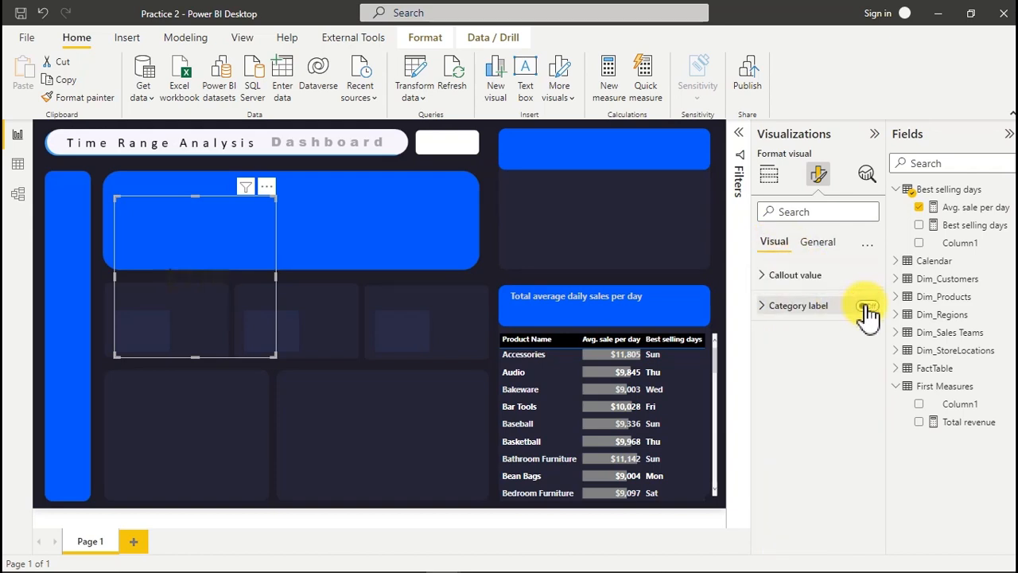
{"action": "left_click", "coordinate": [810, 276]}
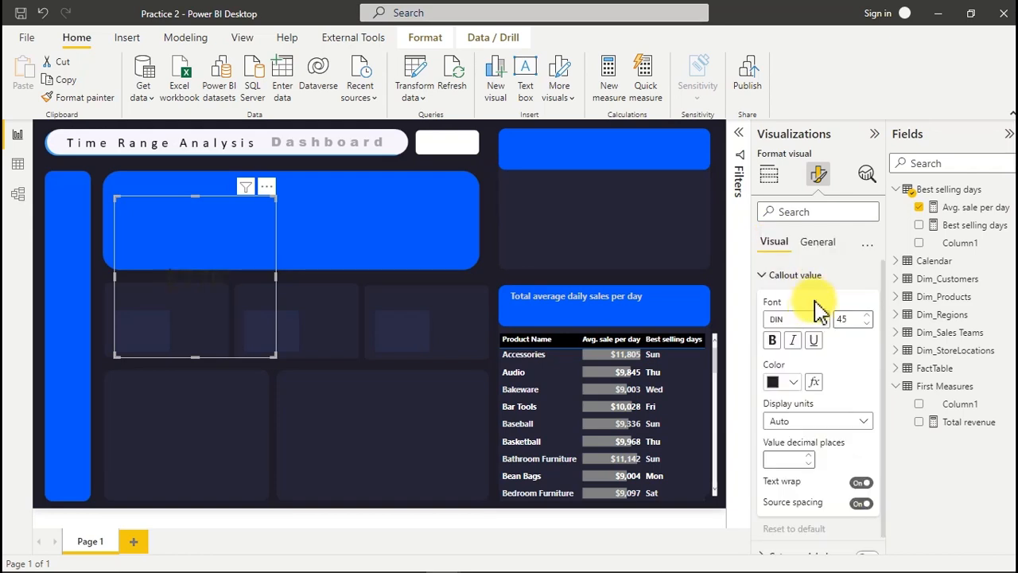
{"action": "left_click", "coordinate": [793, 382]}
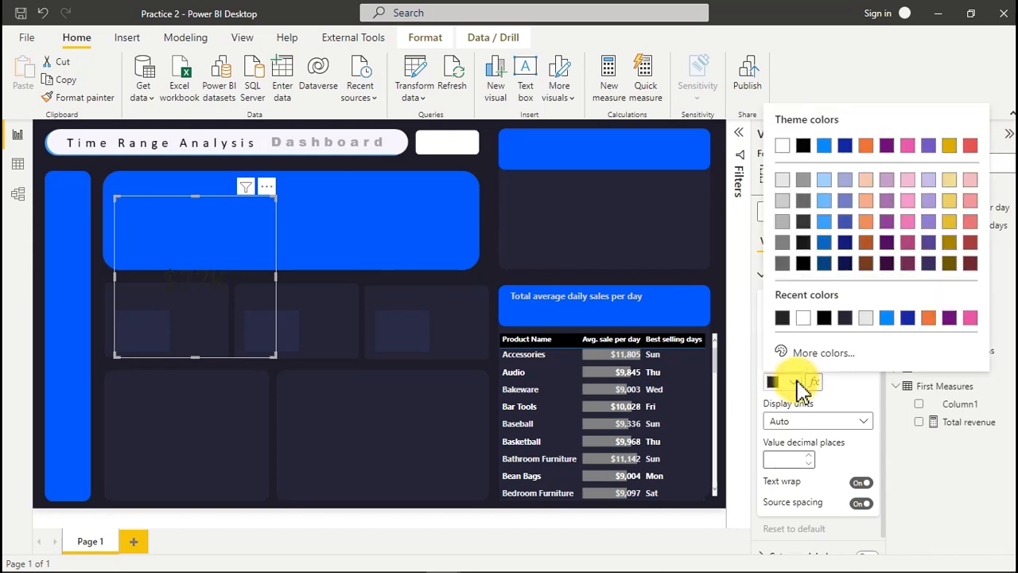
{"action": "left_click", "coordinate": [783, 192]}
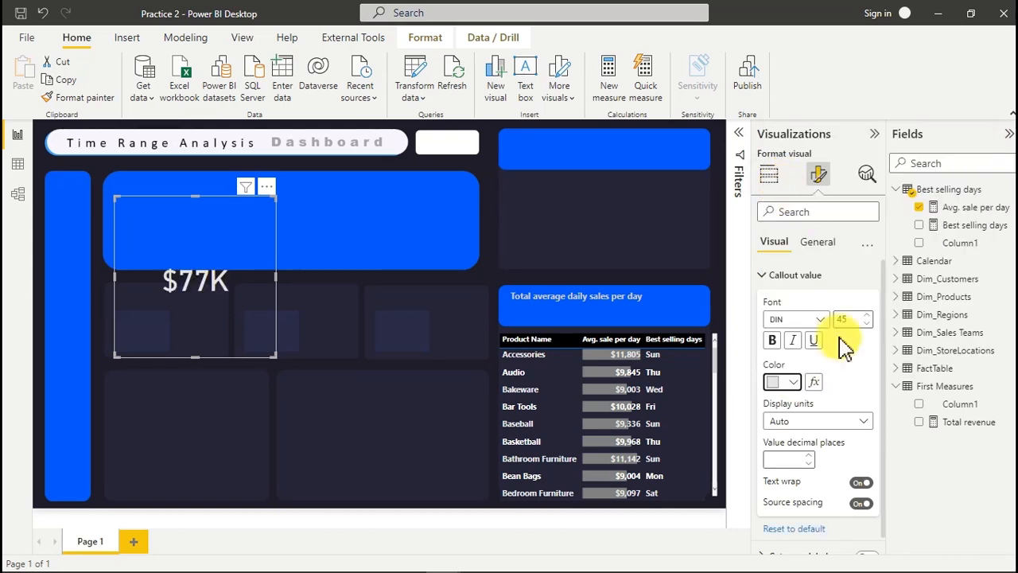
{"action": "left_click_drag", "start_coordinate": [856, 316], "coordinate": [828, 318]}
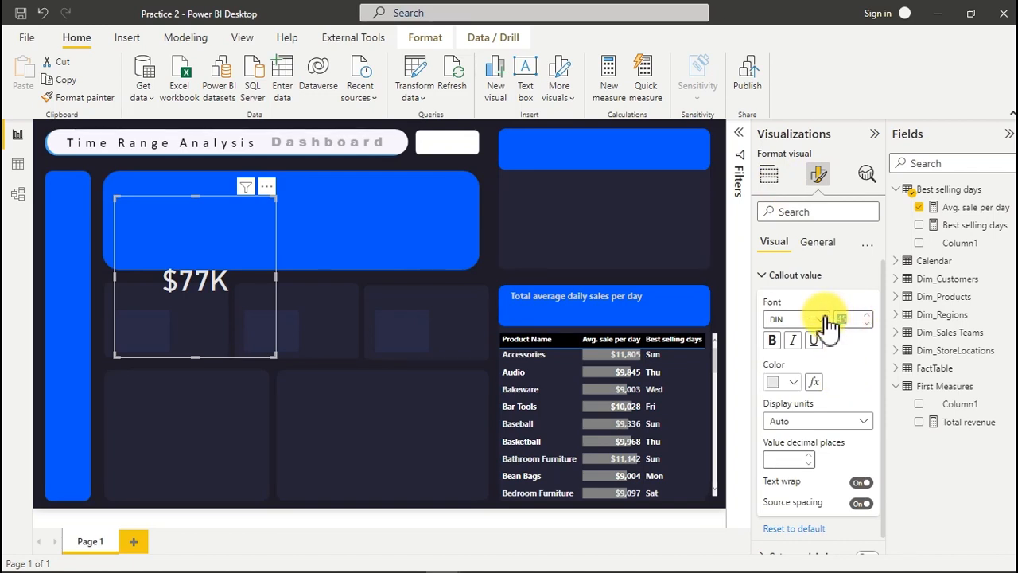
{"action": "type", "text": "30"}
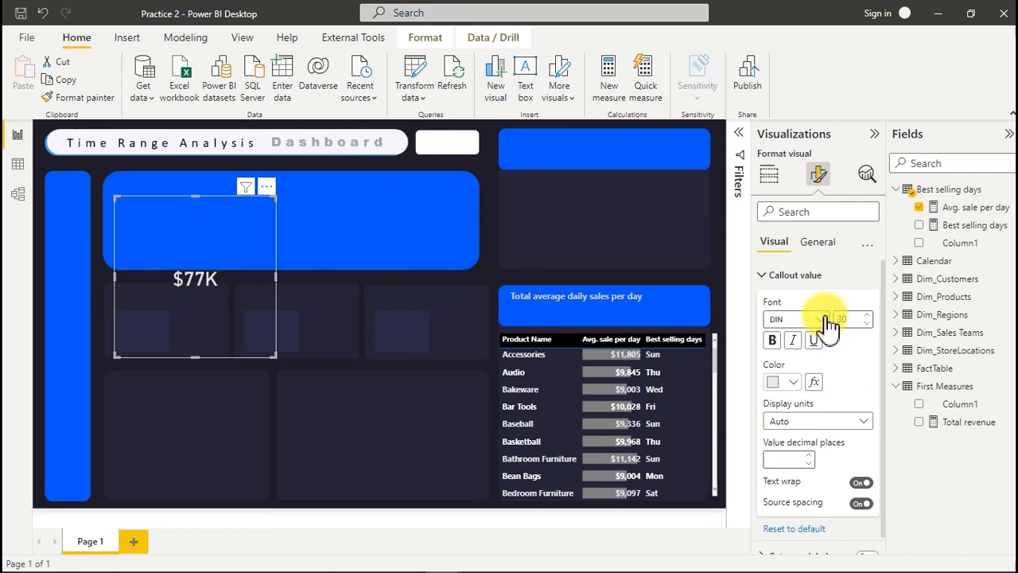
{"action": "left_click", "coordinate": [852, 318]}
{"action": "type", "text": "23"}
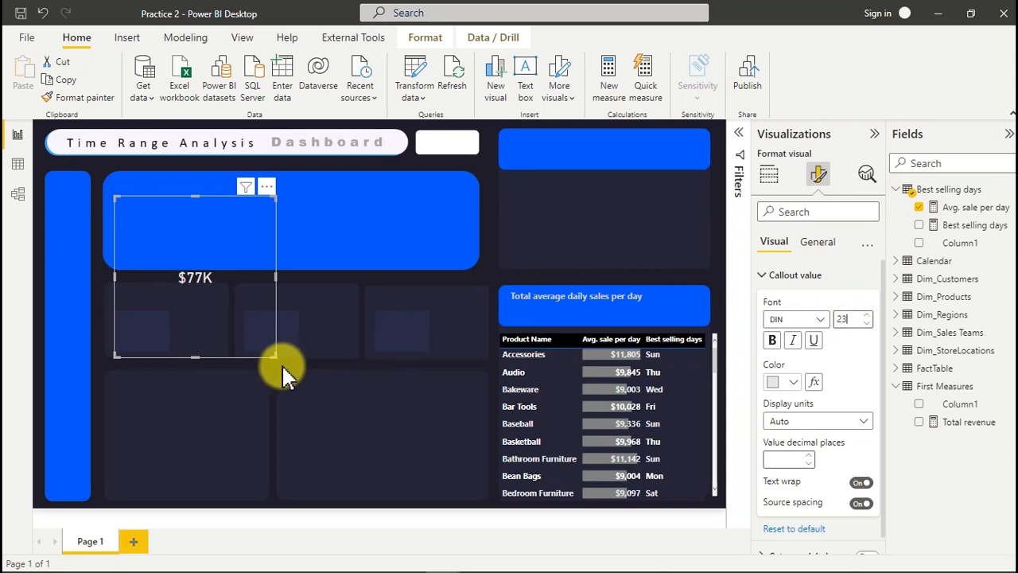
Step: Shrink the card around its value and place it beside the "Total average daily sales per day" text in the blue header
{"action": "left_click_drag", "start_coordinate": [275, 357], "coordinate": [166, 221]}
{"action": "left_click_drag", "start_coordinate": [154, 183], "coordinate": [692, 273]}
{"action": "left_click", "coordinate": [585, 235]}
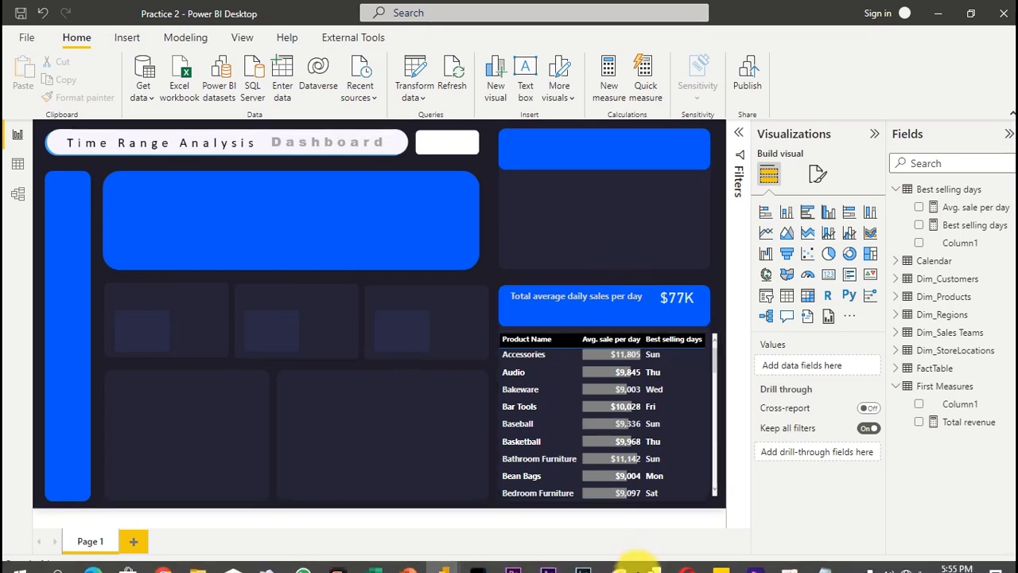
Step: Duplicate the "Total average daily sales per day" text box, place the copy directly beneath it, and widen it to the blue header's width
{"action": "left_click", "coordinate": [617, 294]}
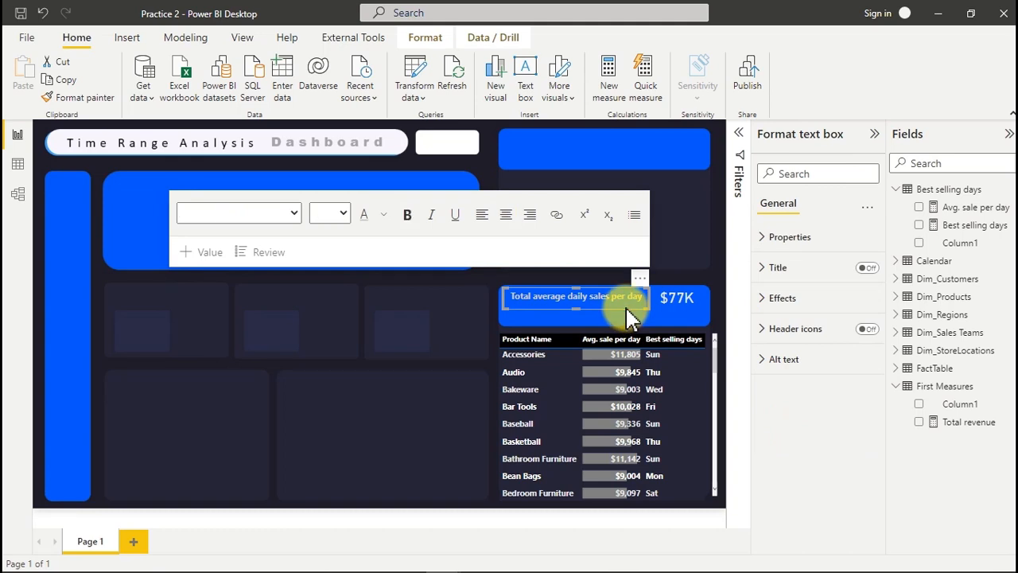
{"action": "key", "text": "ctrl+c"}
{"action": "key", "text": "ctrl+v"}
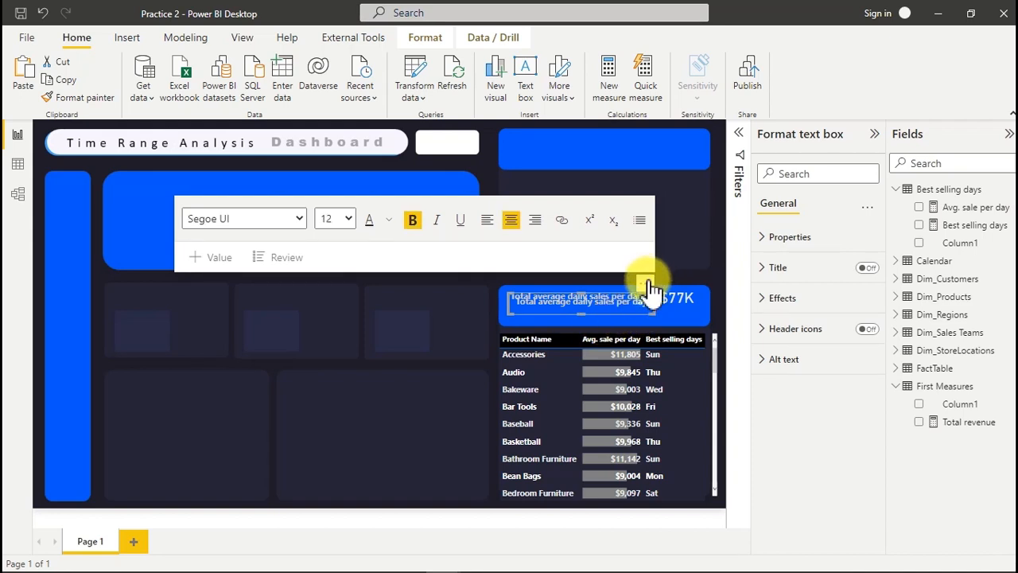
{"action": "left_click_drag", "start_coordinate": [651, 288], "coordinate": [641, 305]}
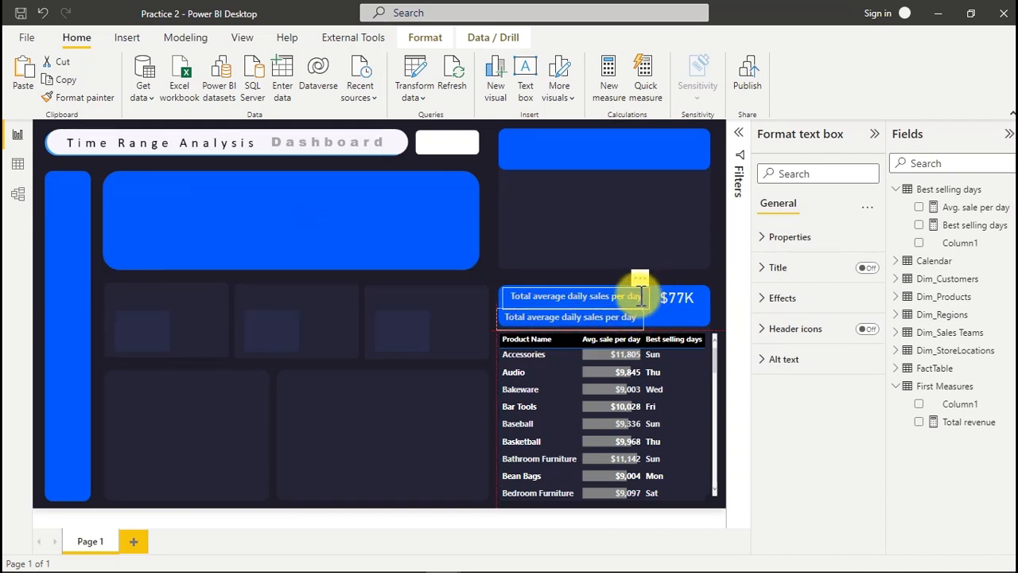
{"action": "left_click", "coordinate": [641, 312]}
{"action": "left_click_drag", "start_coordinate": [643, 317], "coordinate": [708, 317]}
Step: Replace the duplicated text box's text with "Products best selling days by avg. revenue"
{"action": "left_click", "coordinate": [641, 313]}
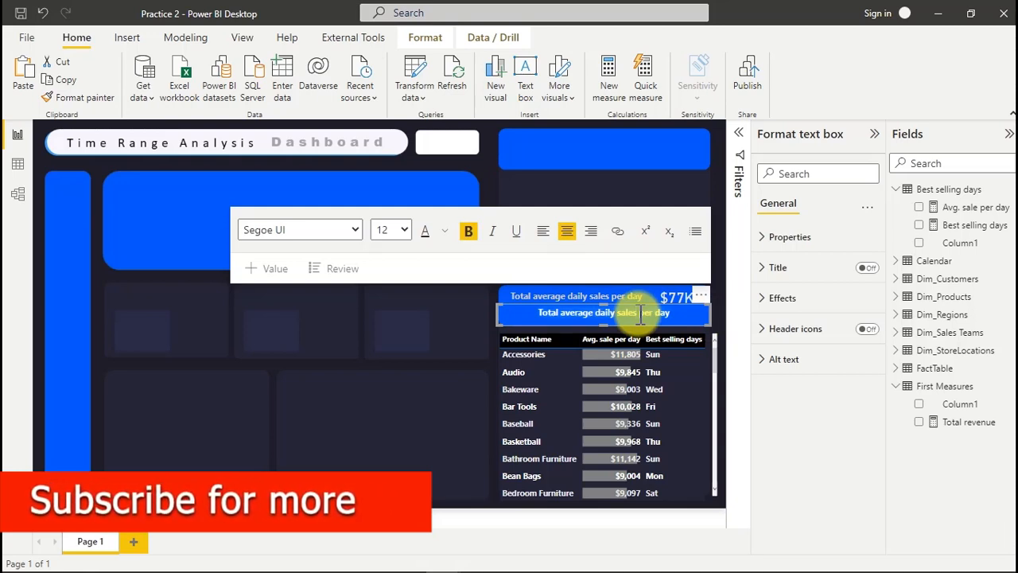
{"action": "key", "text": "ctrl+a"}
{"action": "key", "text": "BackSpace"}
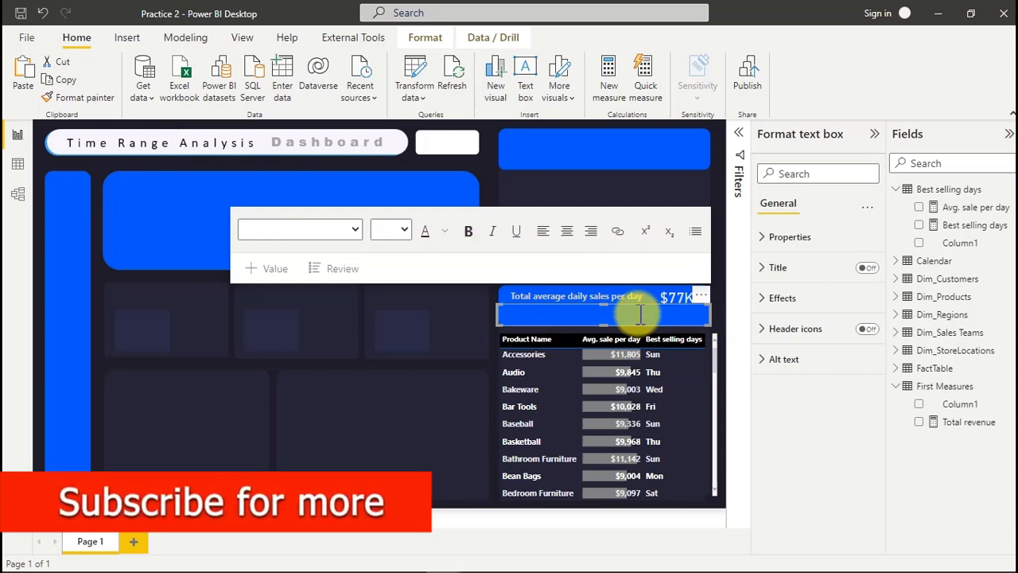
{"action": "key", "text": "ctrl+v"}
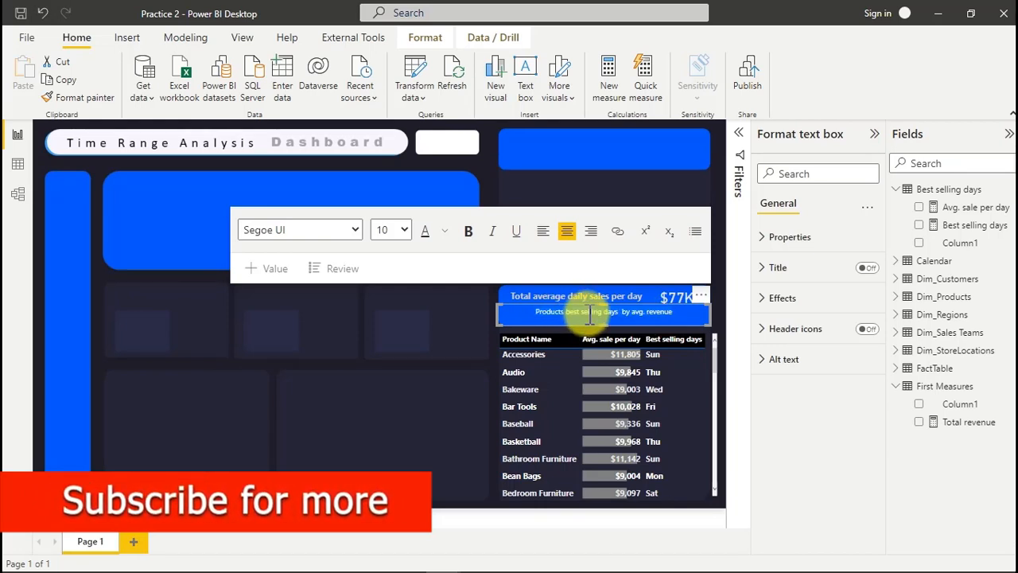
Step: Format the "Products best selling days by avg. revenue" text as 14 pt, non-bold and white, and deselect the text box
{"action": "left_click", "coordinate": [404, 230]}
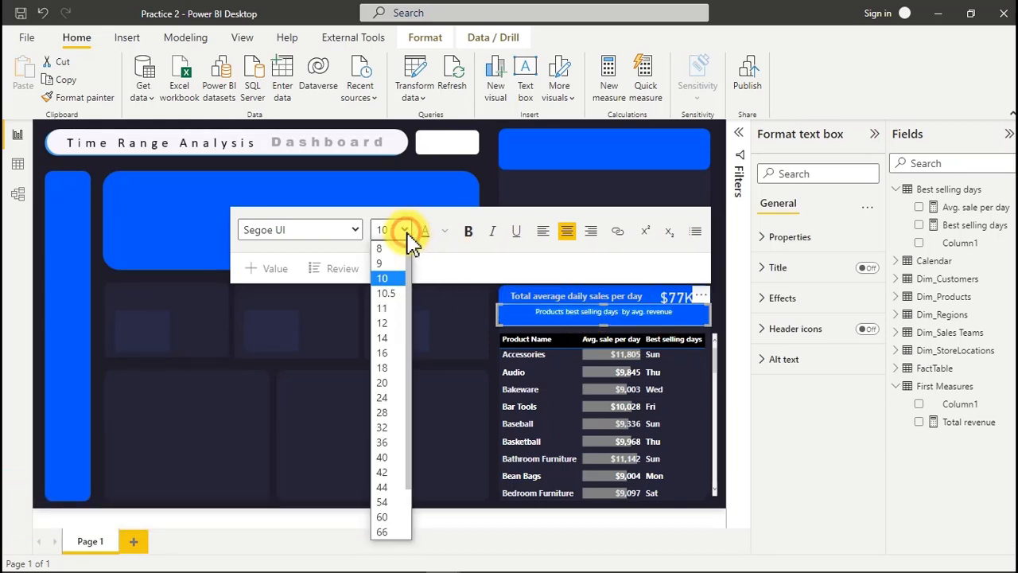
{"action": "left_click", "coordinate": [387, 339]}
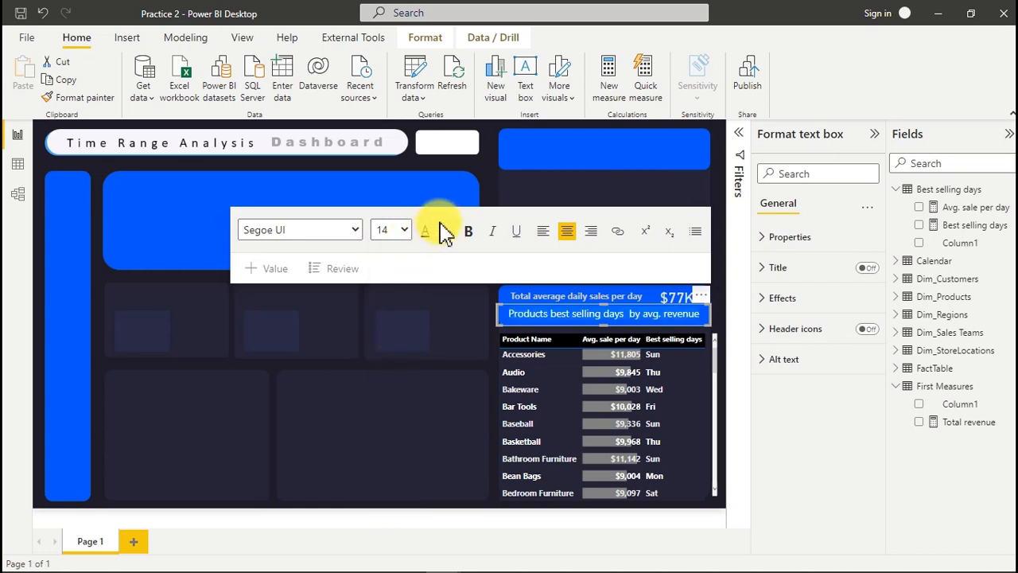
{"action": "left_click", "coordinate": [469, 237]}
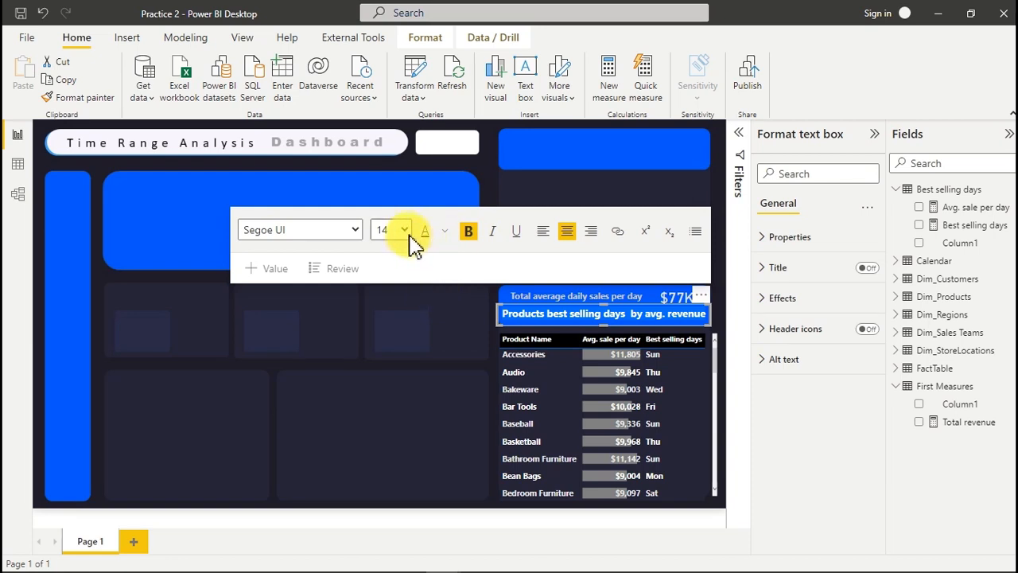
{"action": "left_click", "coordinate": [468, 238]}
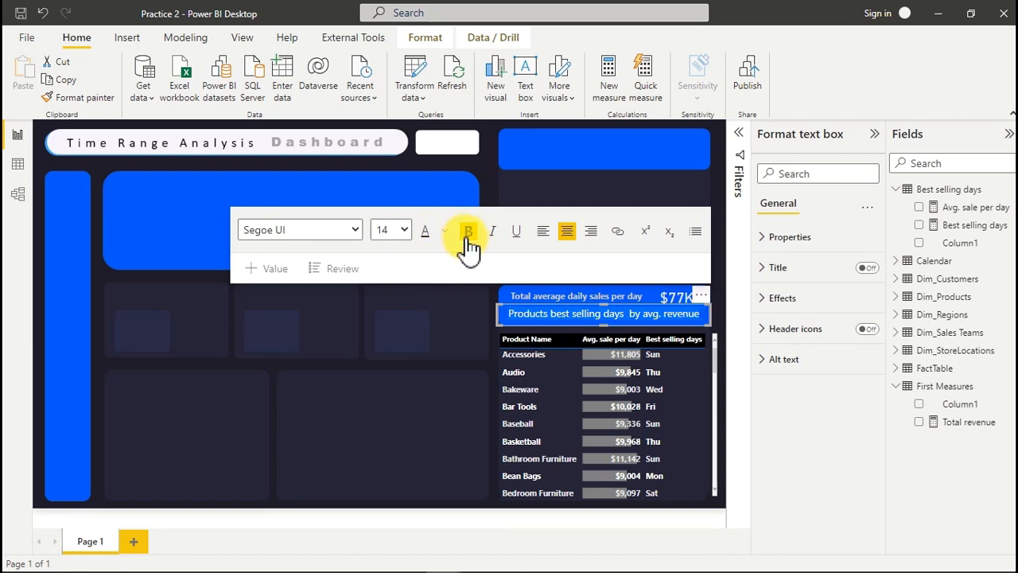
{"action": "left_click", "coordinate": [447, 235]}
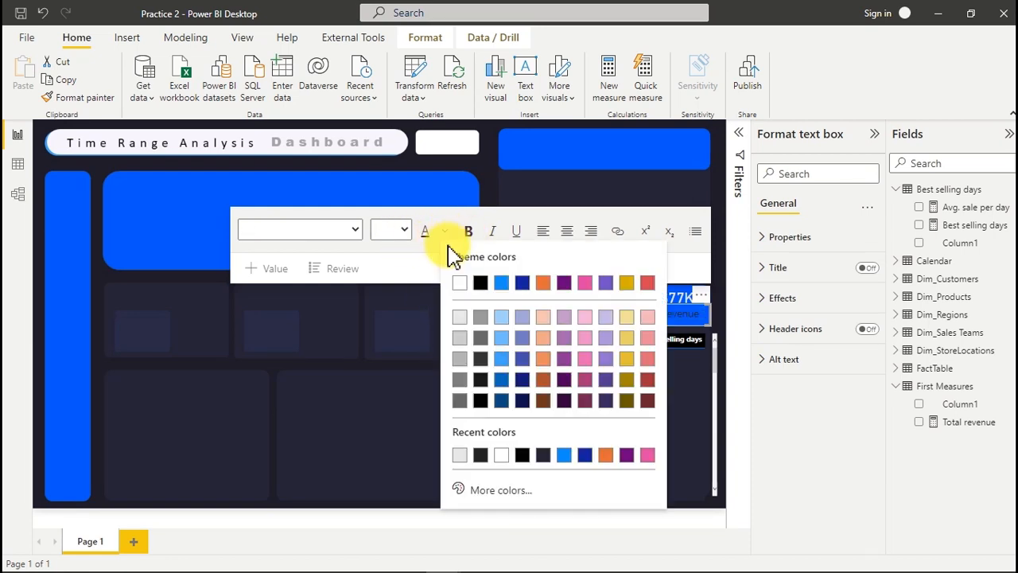
{"action": "left_click", "coordinate": [460, 284]}
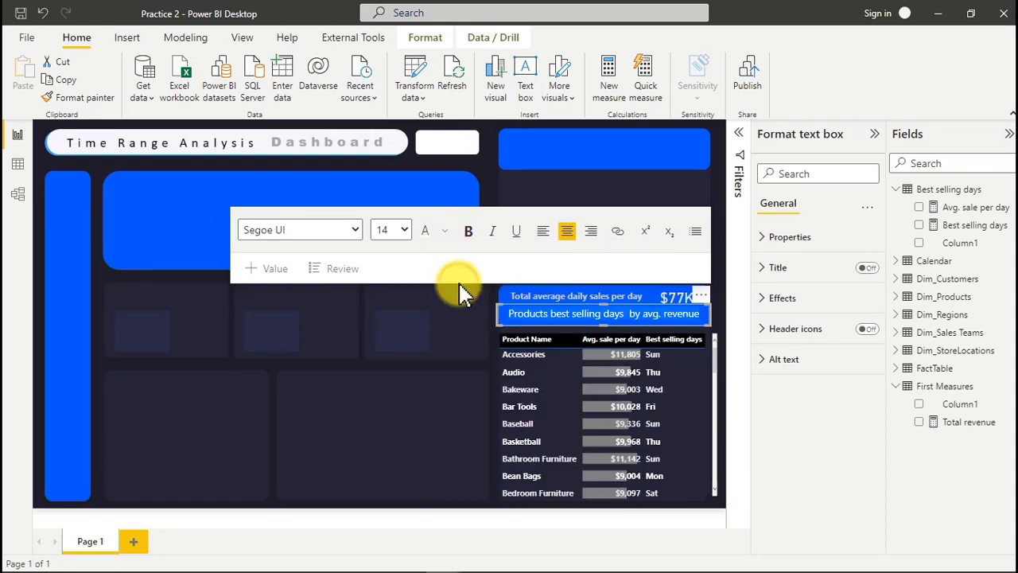
{"action": "left_click", "coordinate": [271, 312]}
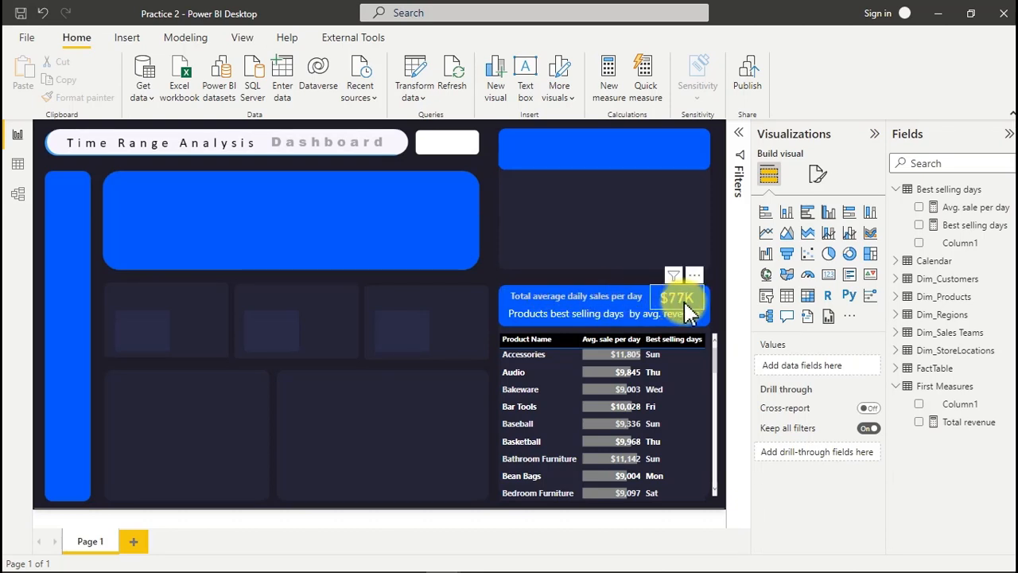
{"action": "left_click", "coordinate": [562, 317]}
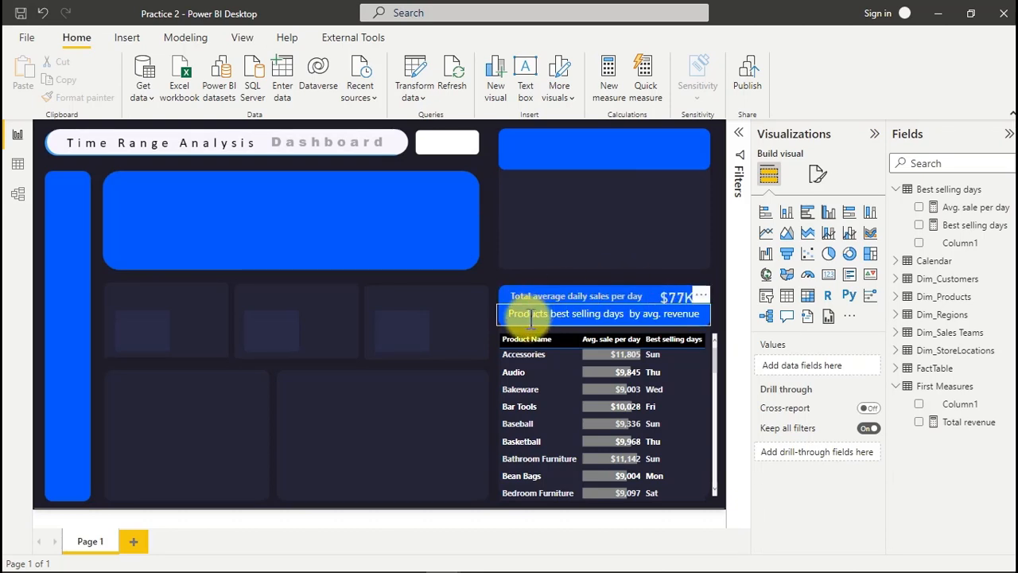
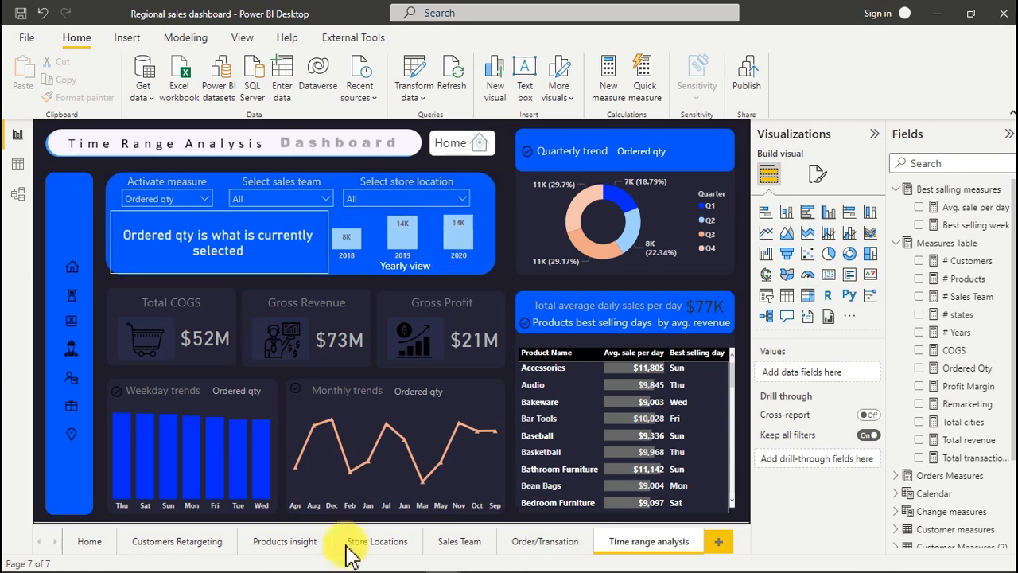
Step: In the Regional sales dashboard report's Time range analysis page, set the Activate measure slicer to ($) Revenue
{"action": "left_click", "coordinate": [203, 204]}
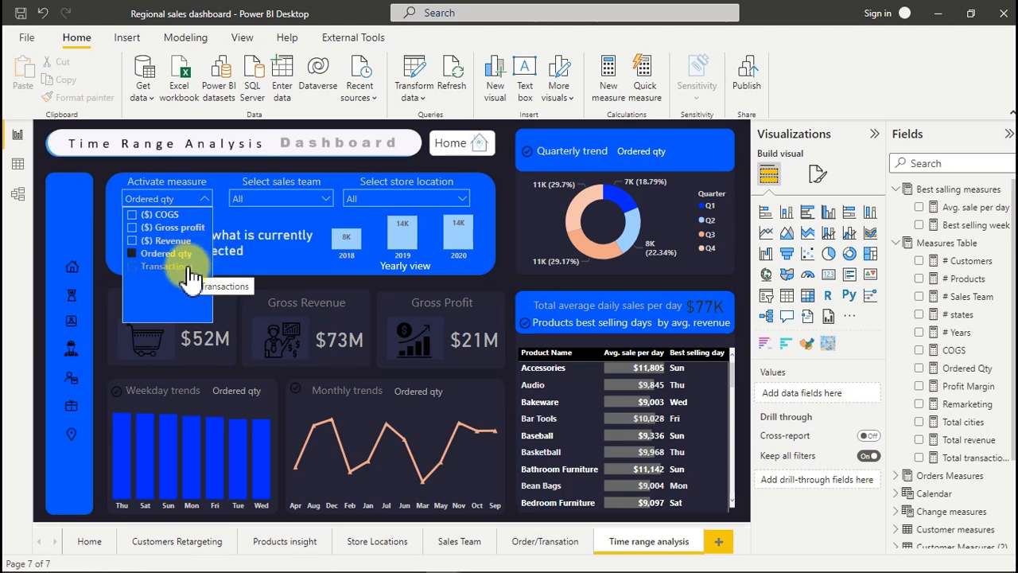
{"action": "left_click", "coordinate": [140, 241]}
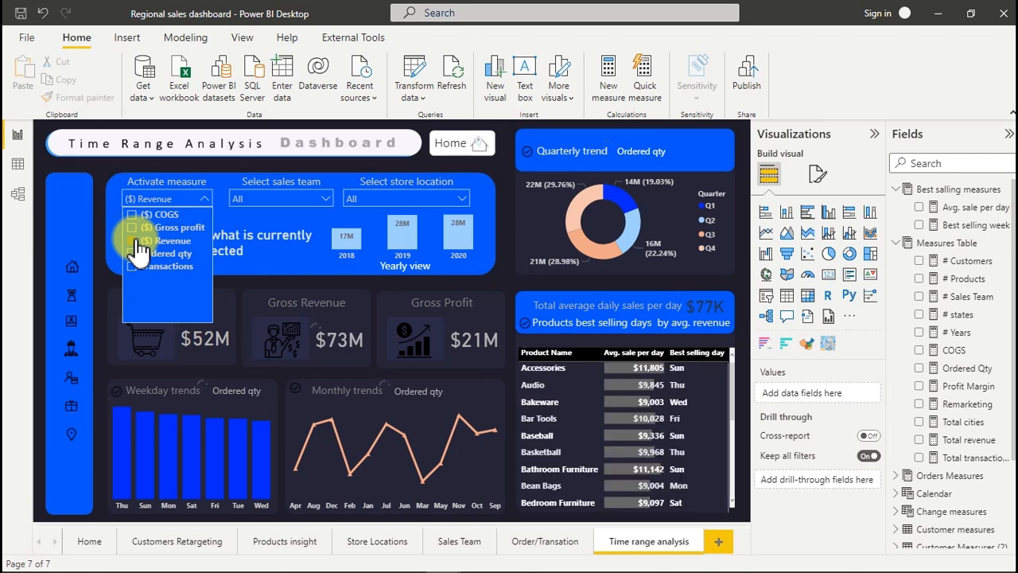
Step: Set the reference dashboard's Activate measure slicer to Transactions and close its list
{"action": "left_click", "coordinate": [74, 225]}
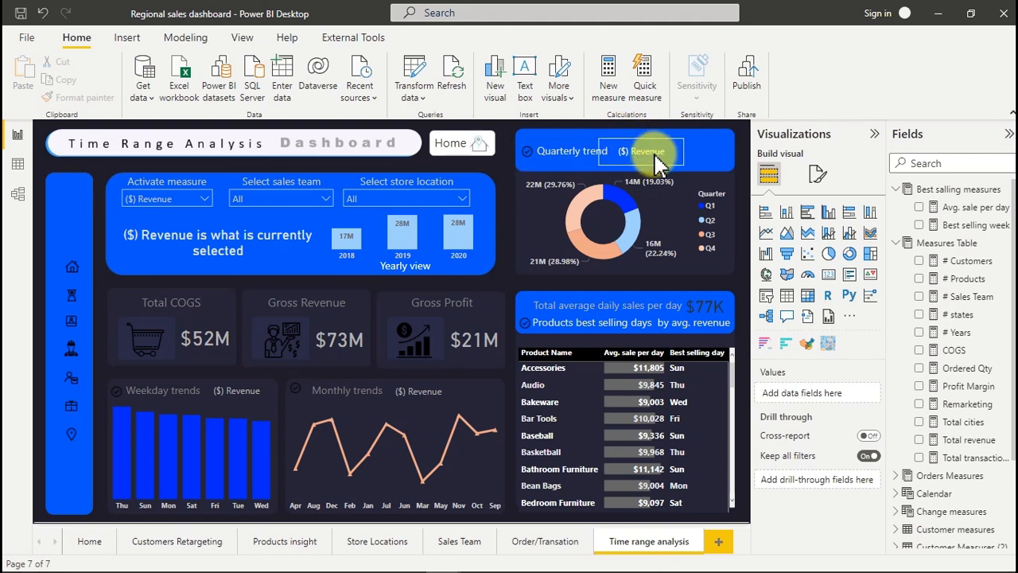
{"action": "left_click", "coordinate": [204, 198]}
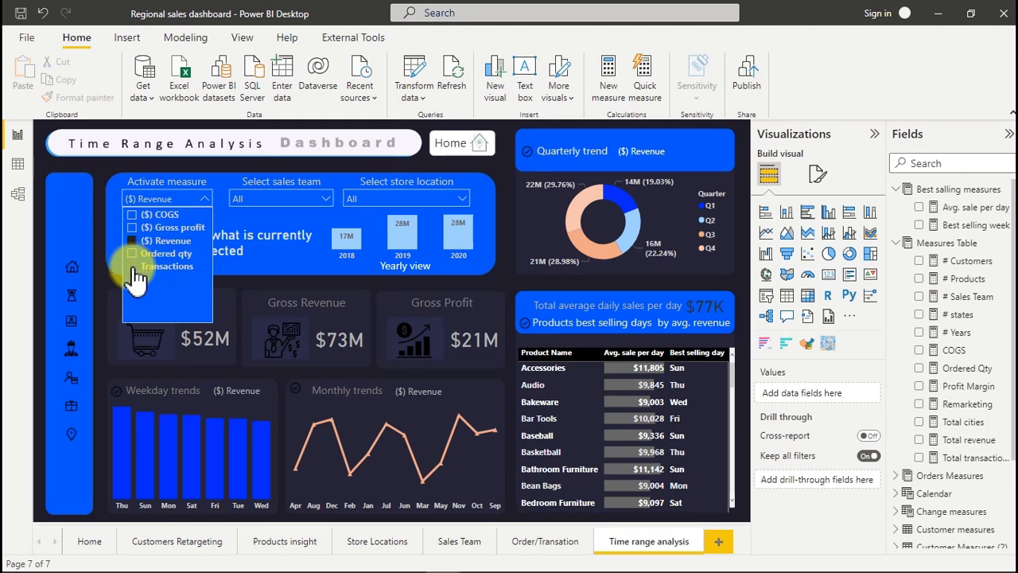
{"action": "left_click", "coordinate": [133, 265]}
{"action": "left_click", "coordinate": [135, 271]}
{"action": "left_click", "coordinate": [73, 203]}
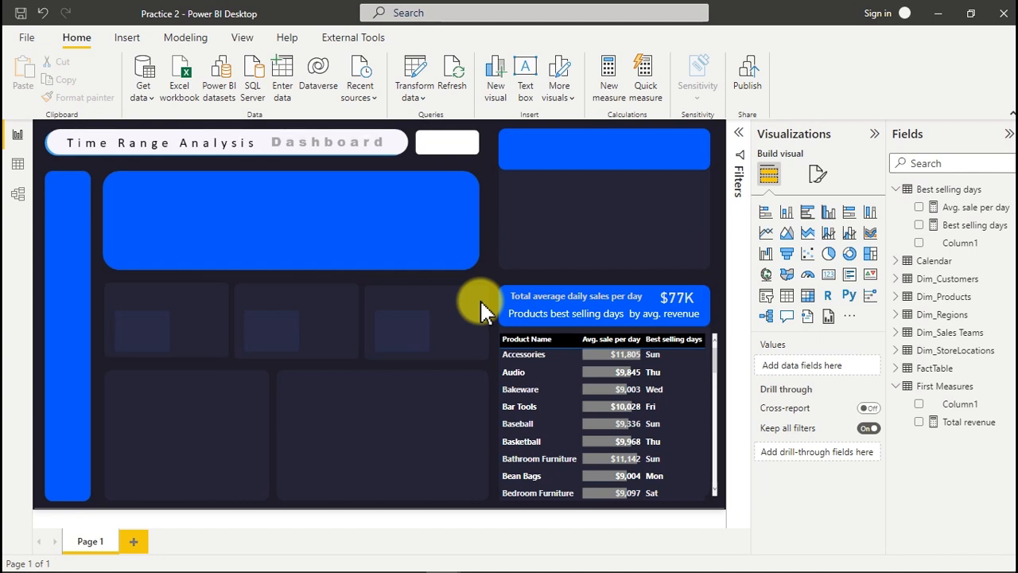
Step: In the Practice 2 report, review the Total revenue formula and compare the FactTable's Unit Price and Unit Cost columns
{"action": "left_click_drag", "start_coordinate": [962, 422], "coordinate": [967, 432]}
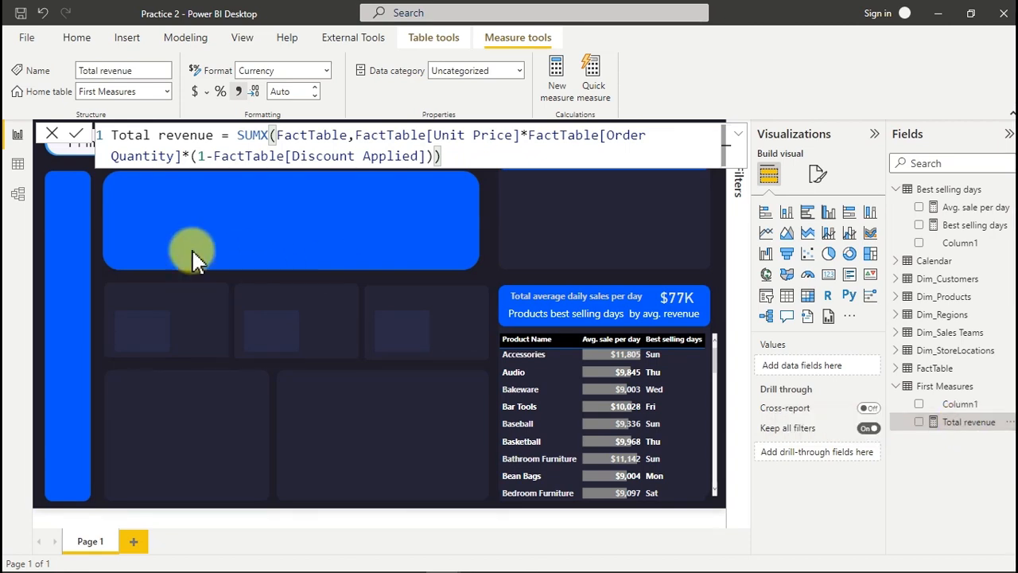
{"action": "left_click", "coordinate": [20, 170]}
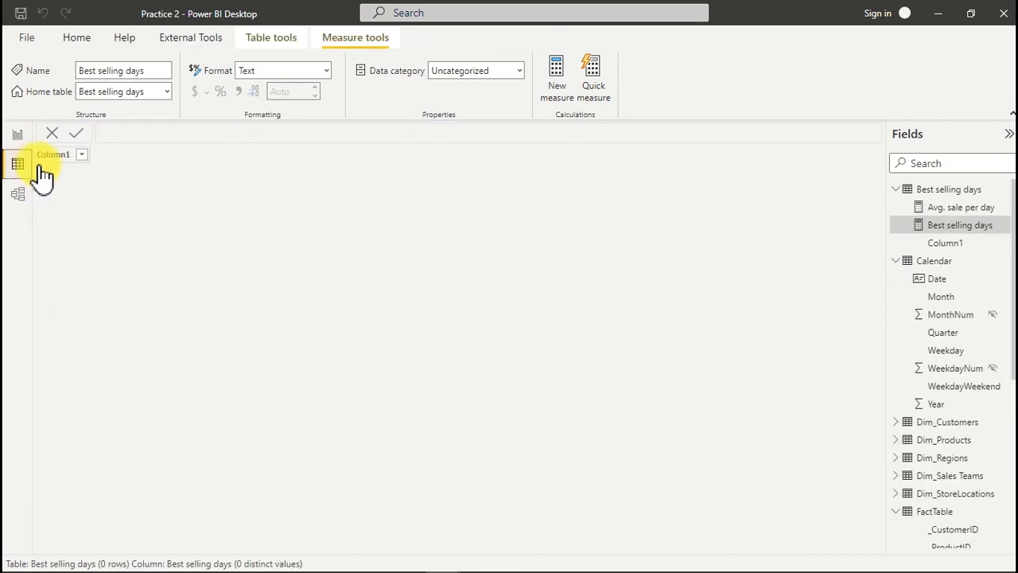
{"action": "left_click", "coordinate": [952, 514]}
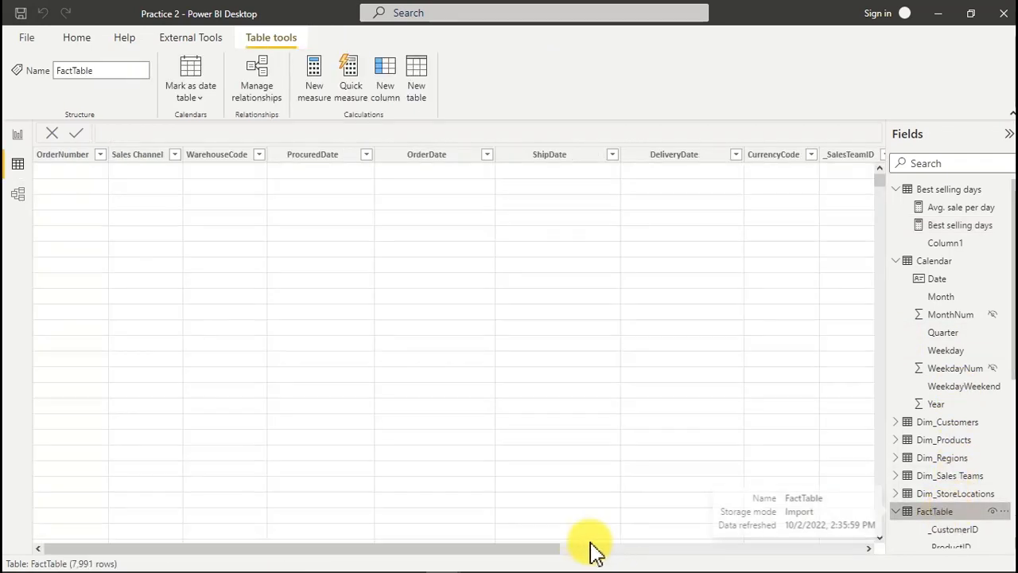
{"action": "left_click_drag", "start_coordinate": [549, 549], "coordinate": [895, 561]}
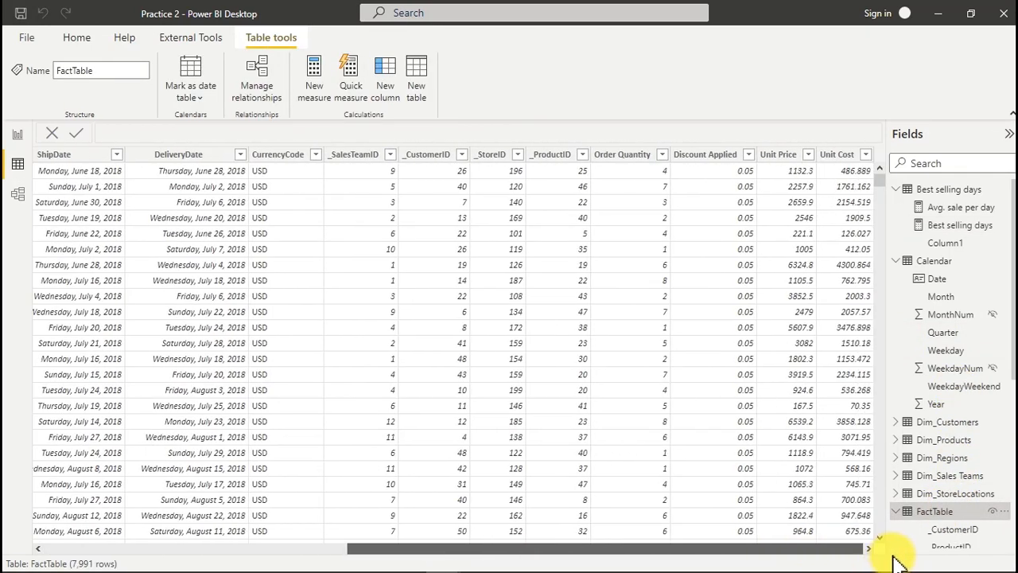
{"action": "left_click", "coordinate": [783, 158]}
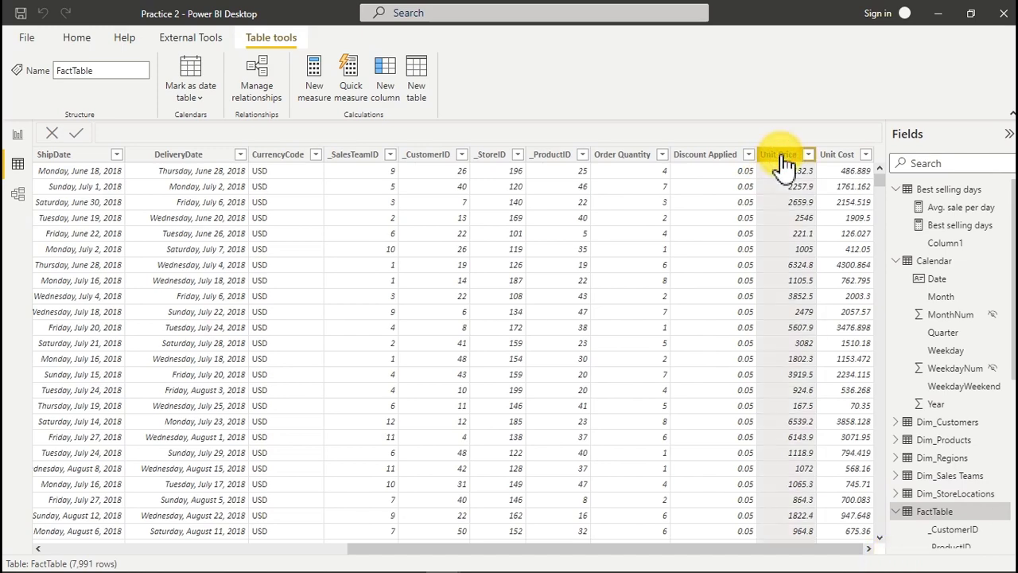
{"action": "left_click", "coordinate": [842, 163]}
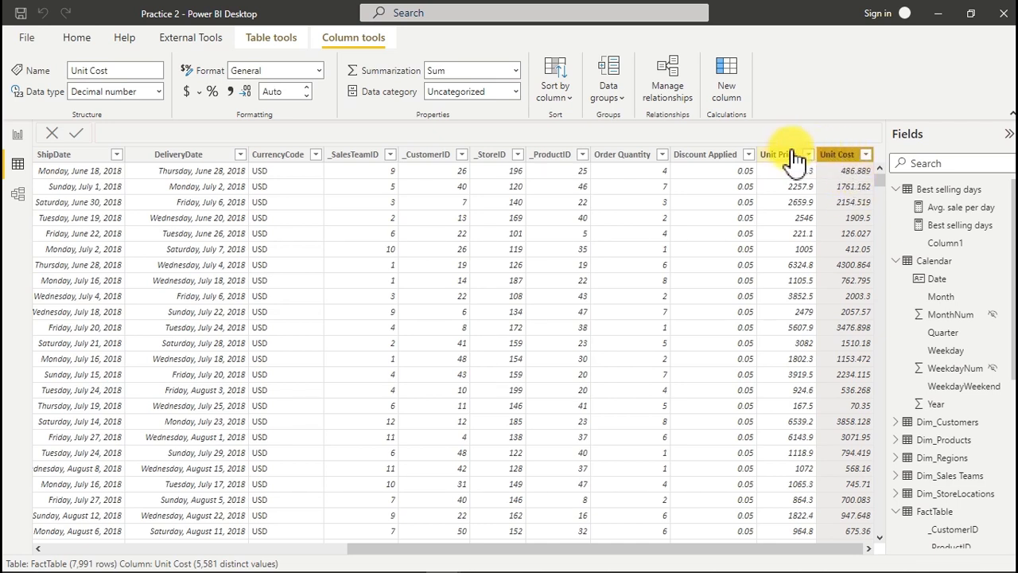
{"action": "left_click", "coordinate": [790, 156]}
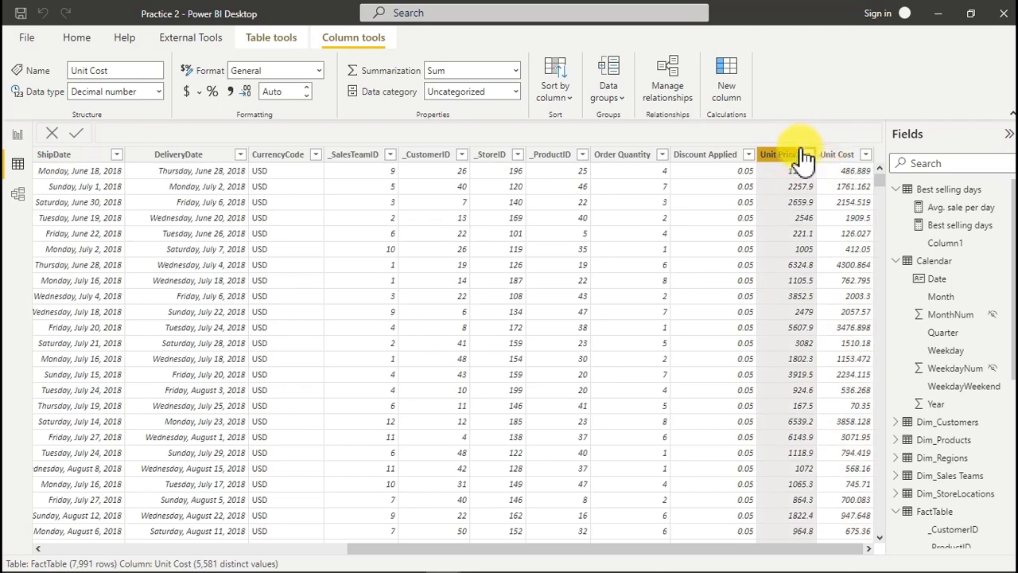
{"action": "left_click", "coordinate": [844, 159]}
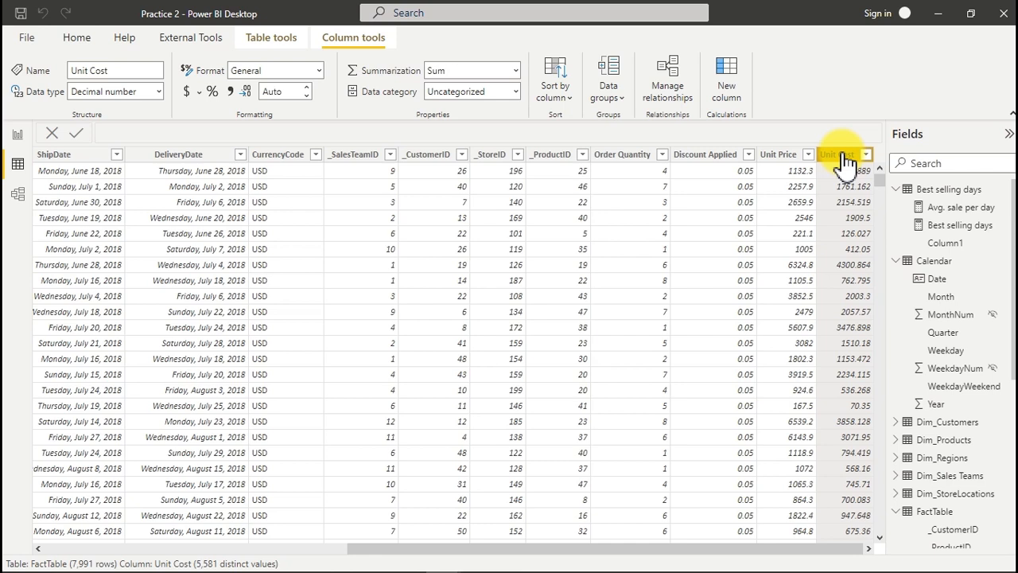
{"action": "left_click", "coordinate": [777, 155]}
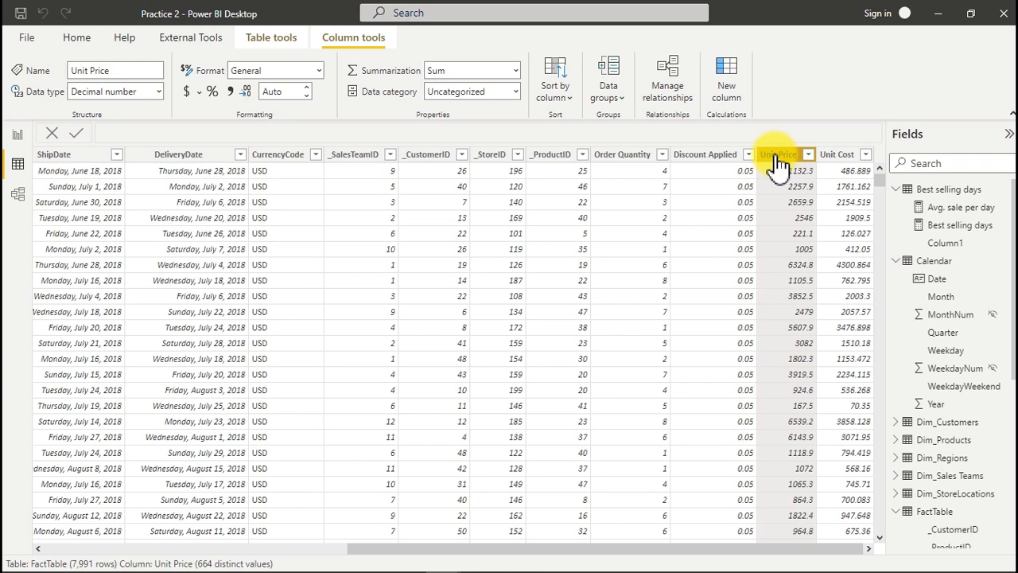
Step: Return to the report view, add a new measure to the First Measures table, and begin its formula as COGS=SUMX(
{"action": "left_click", "coordinate": [17, 134]}
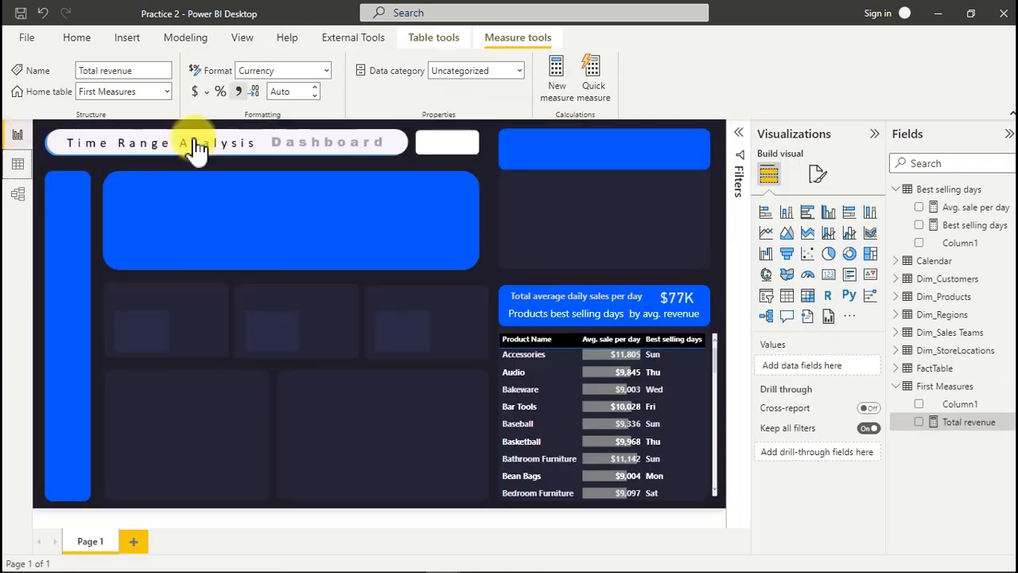
{"action": "left_click", "coordinate": [969, 419]}
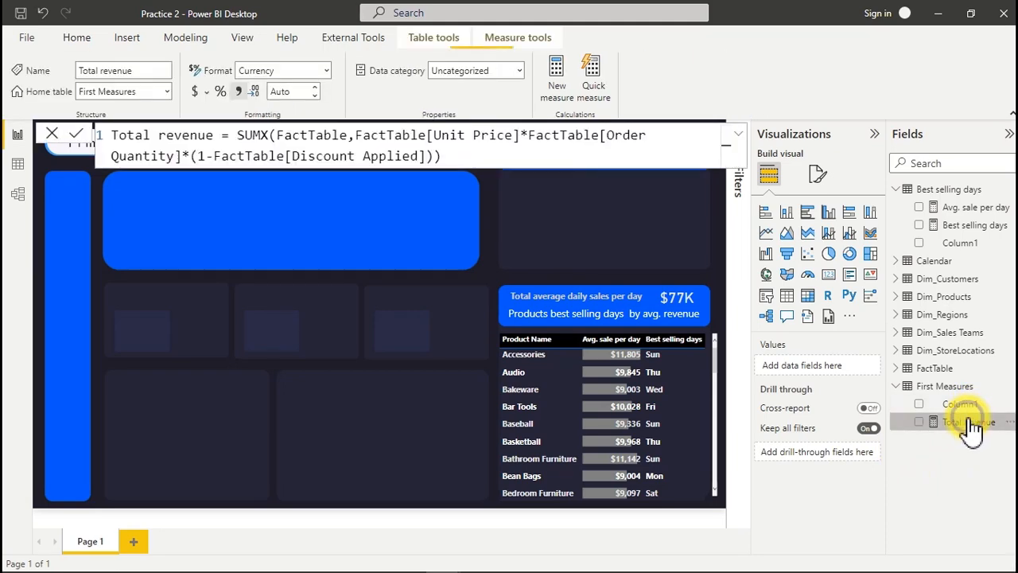
{"action": "right_click", "coordinate": [970, 424]}
{"action": "left_click", "coordinate": [887, 208]}
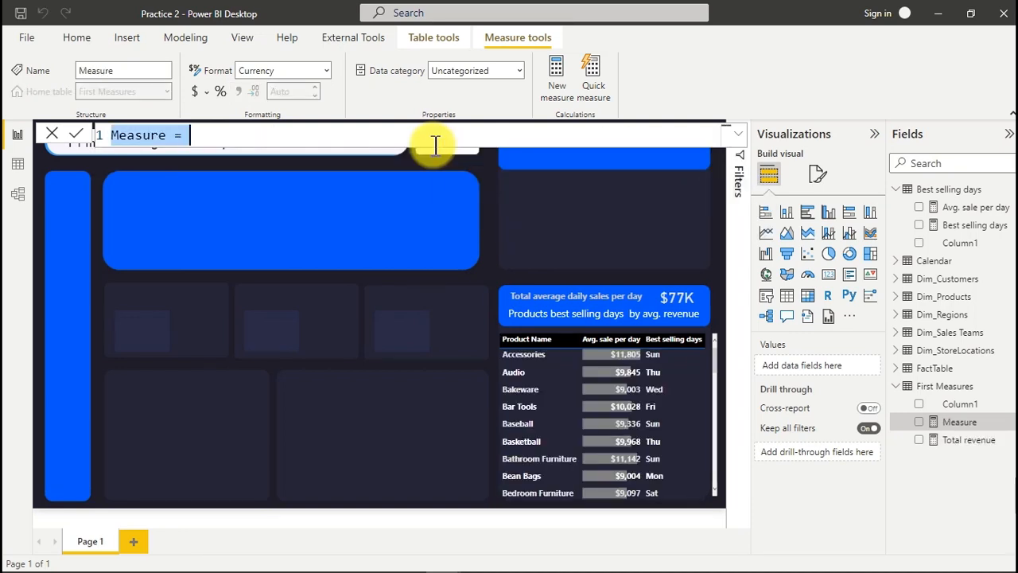
{"action": "type", "text": "COGS"}
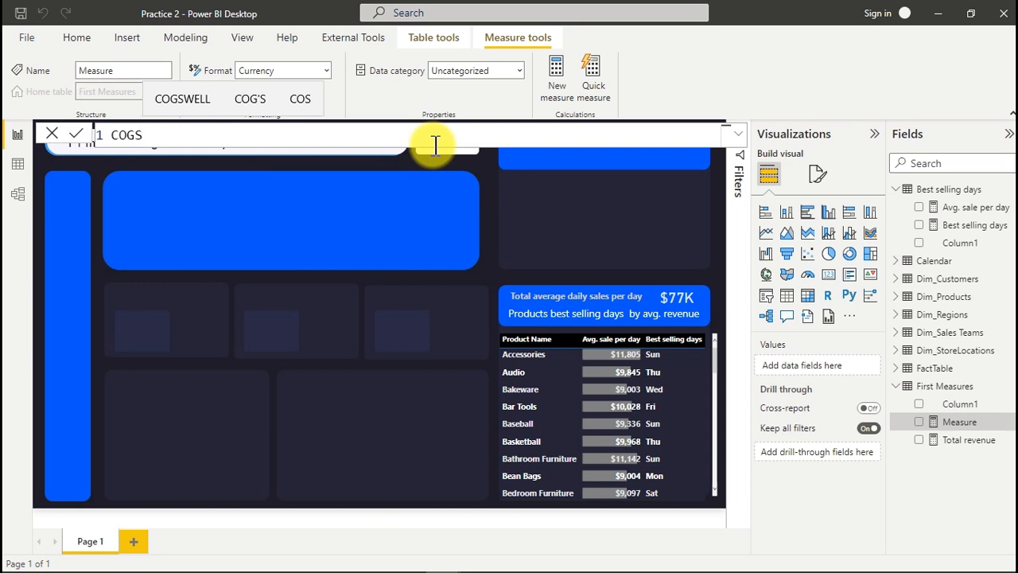
{"action": "type", "text": "="}
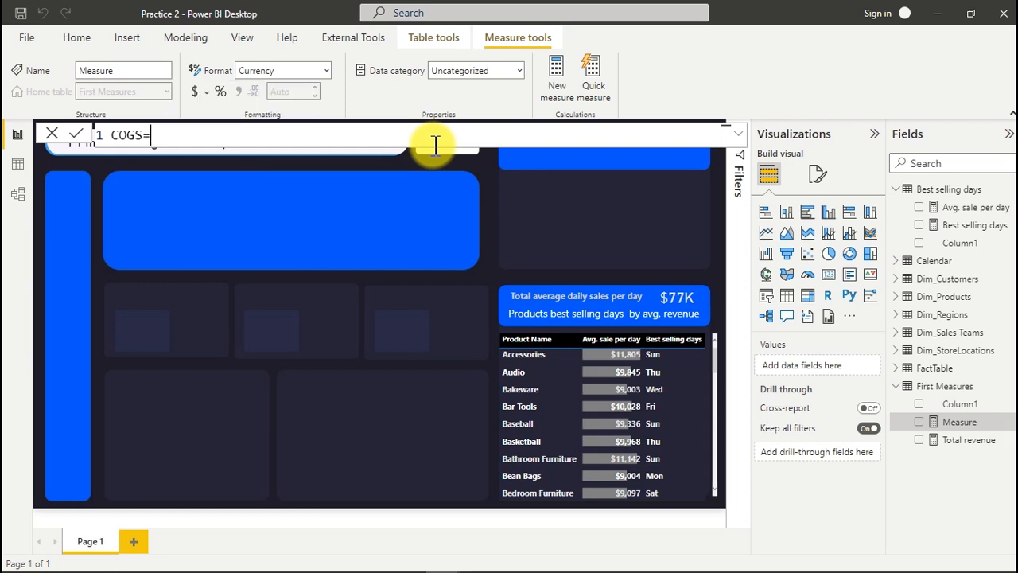
{"action": "type", "text": "sumx"}
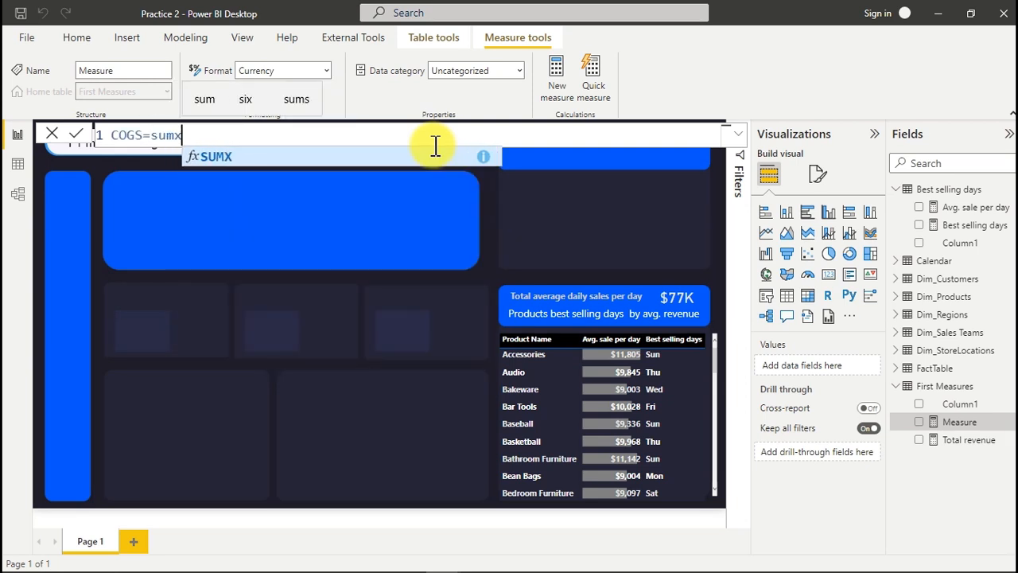
{"action": "key", "text": "Tab"}
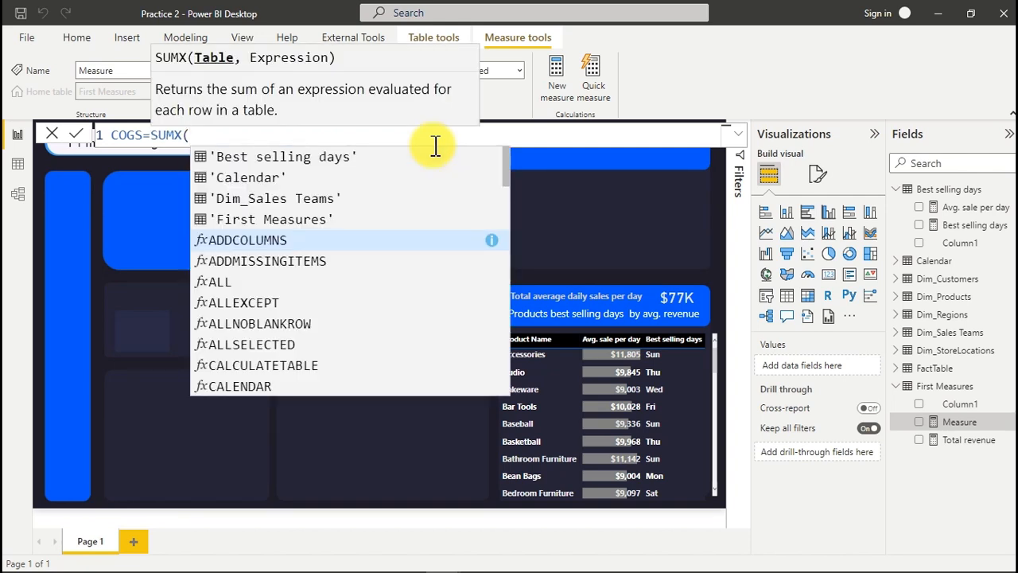
Step: Complete the COGS formula as SUMX(FactTable,FactTable[Unit Cost]*FactTable[Order Quantity]) and commit the measure
{"action": "type", "text": "fa"}
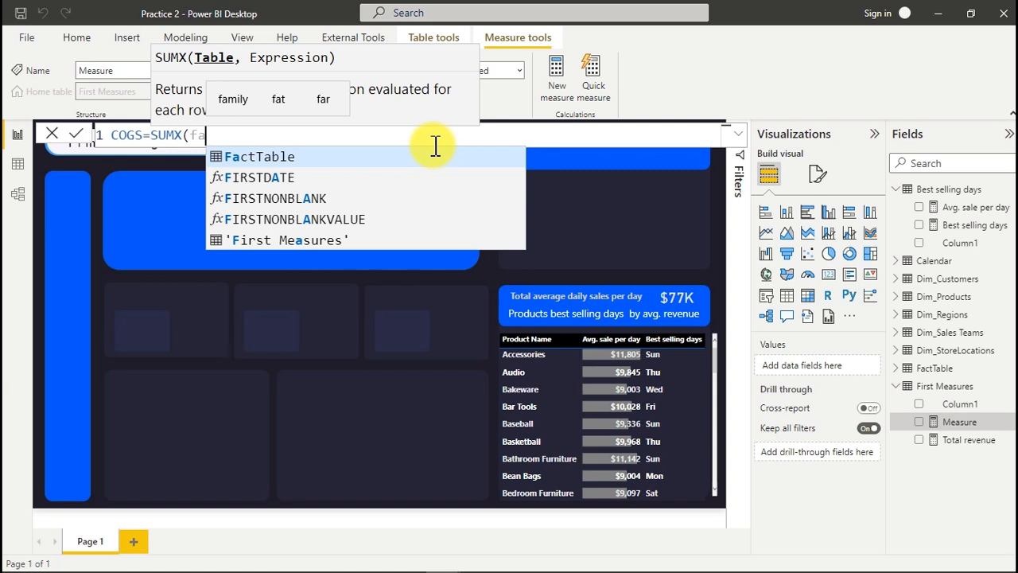
{"action": "key", "text": "Tab"}
{"action": "type", "text": ","}
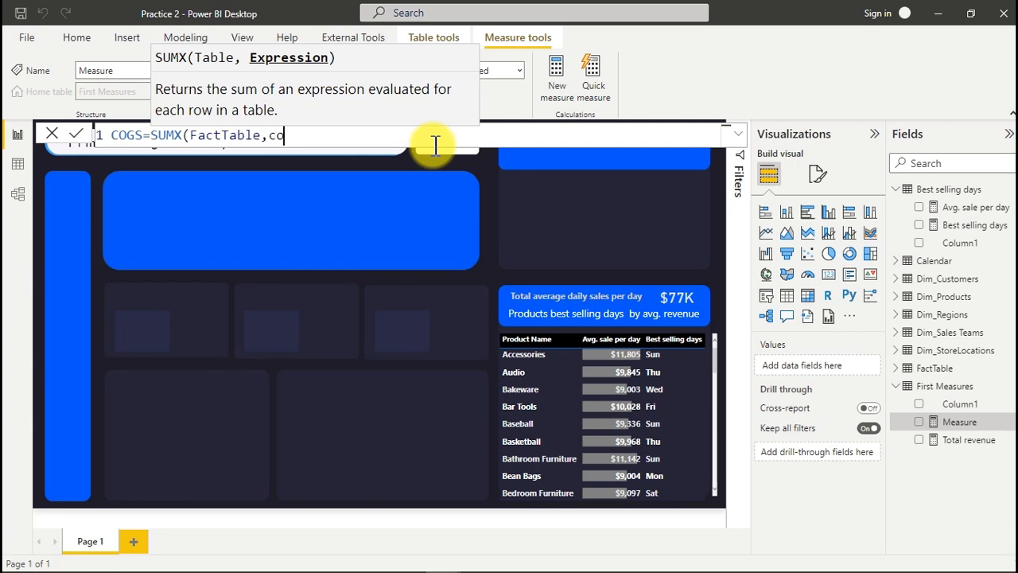
{"action": "type", "text": "cost"}
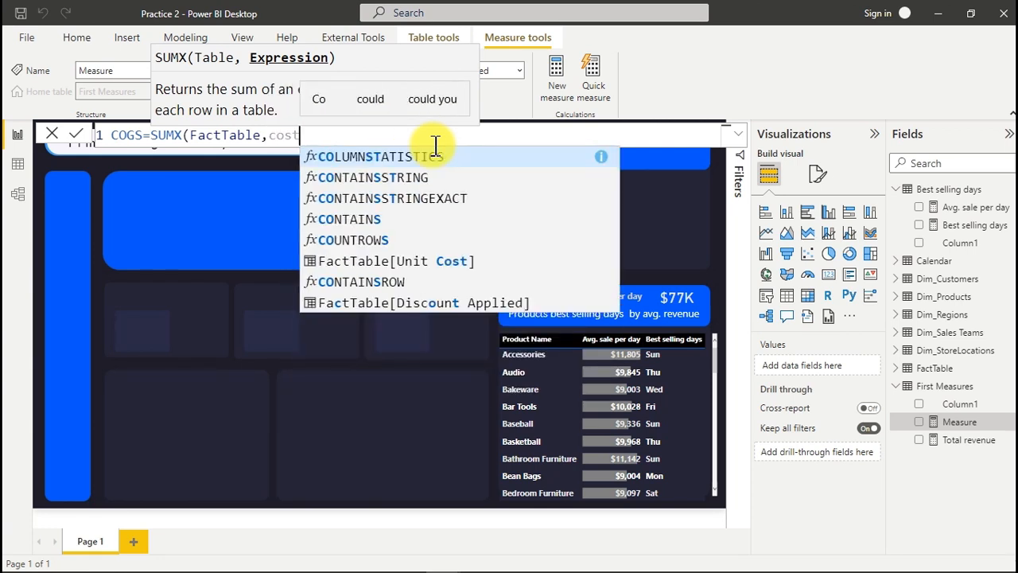
{"action": "left_click", "coordinate": [365, 265]}
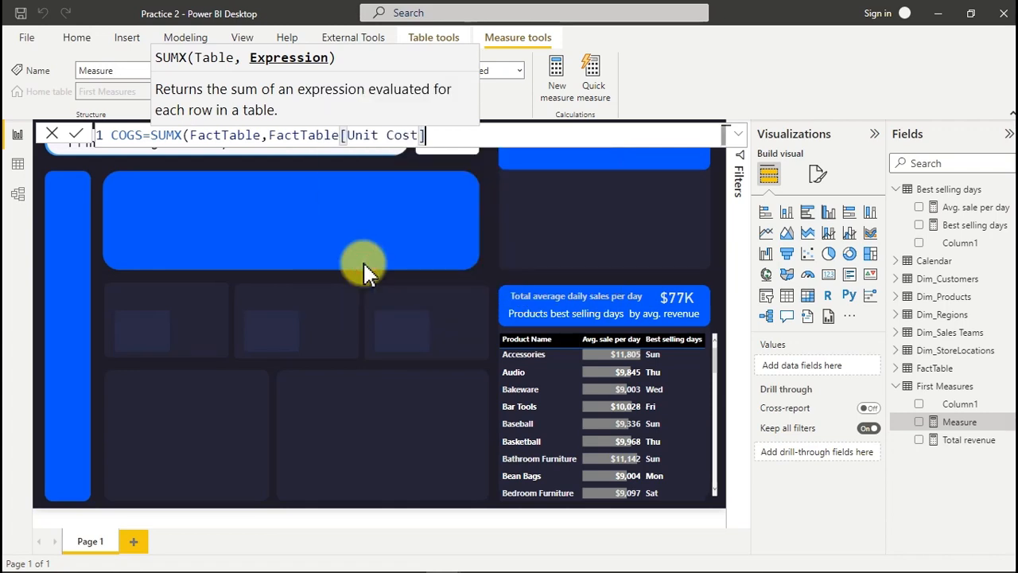
{"action": "type", "text": "*"}
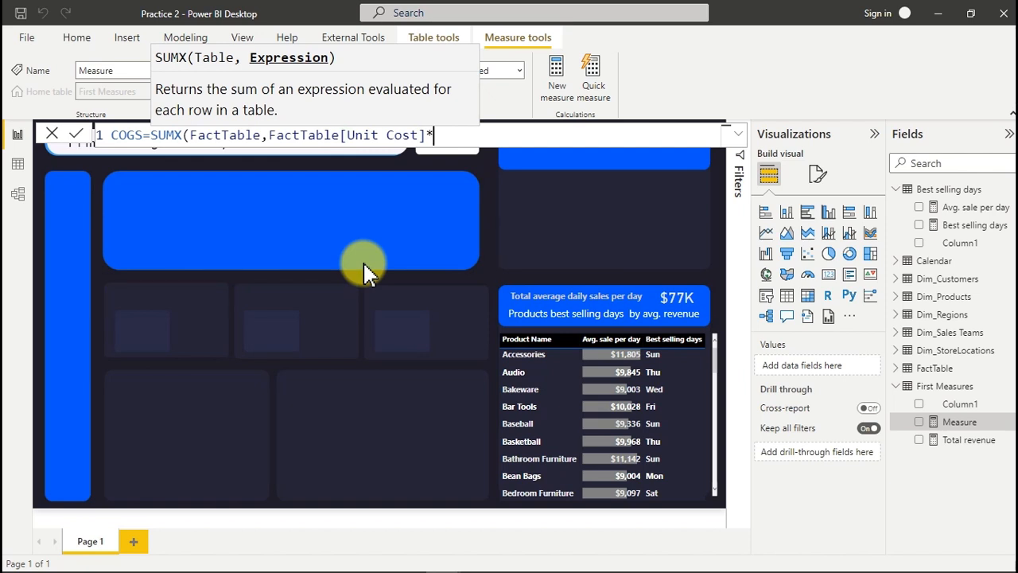
{"action": "type", "text": "quan"}
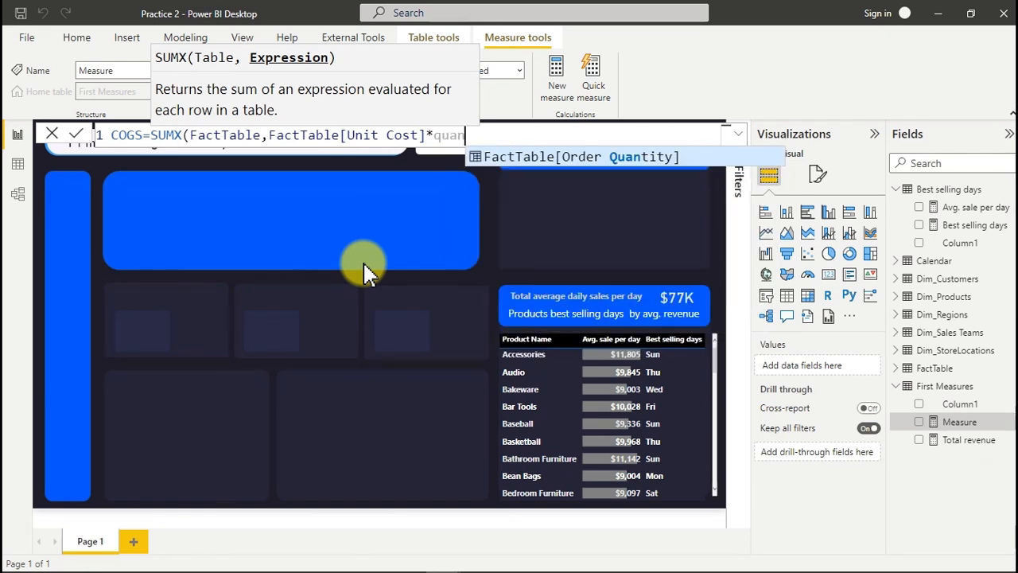
{"action": "left_click", "coordinate": [590, 157]}
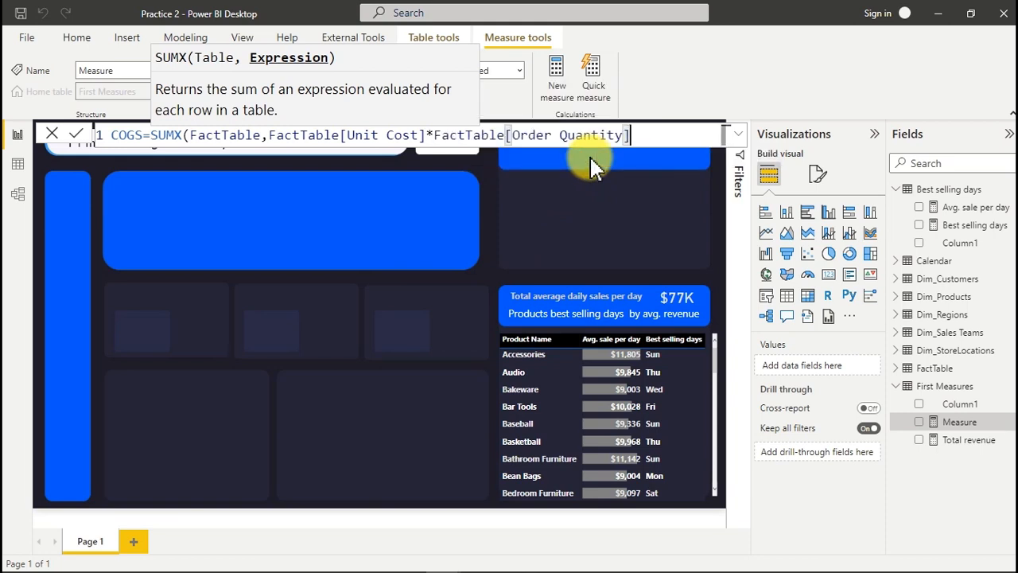
{"action": "type", "text": ")"}
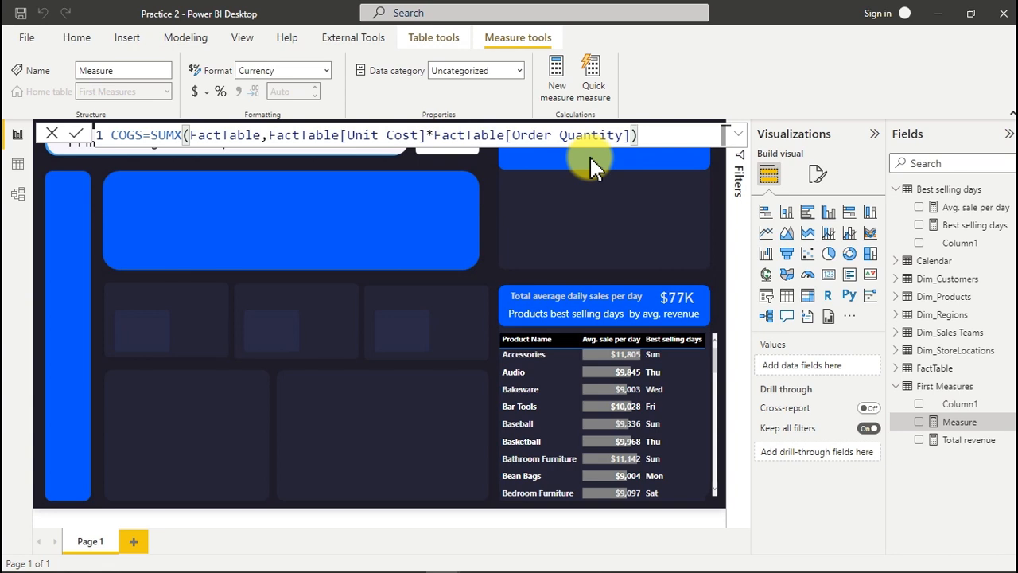
{"action": "left_click", "coordinate": [591, 159]}
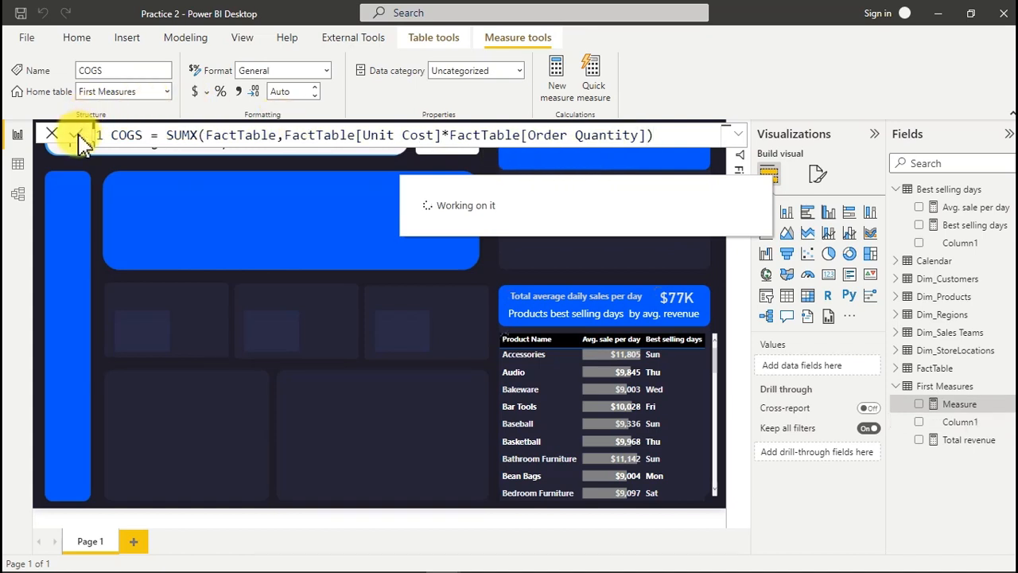
Step: Format the COGS measure as currency with 0 decimal places
{"action": "left_click", "coordinate": [199, 91]}
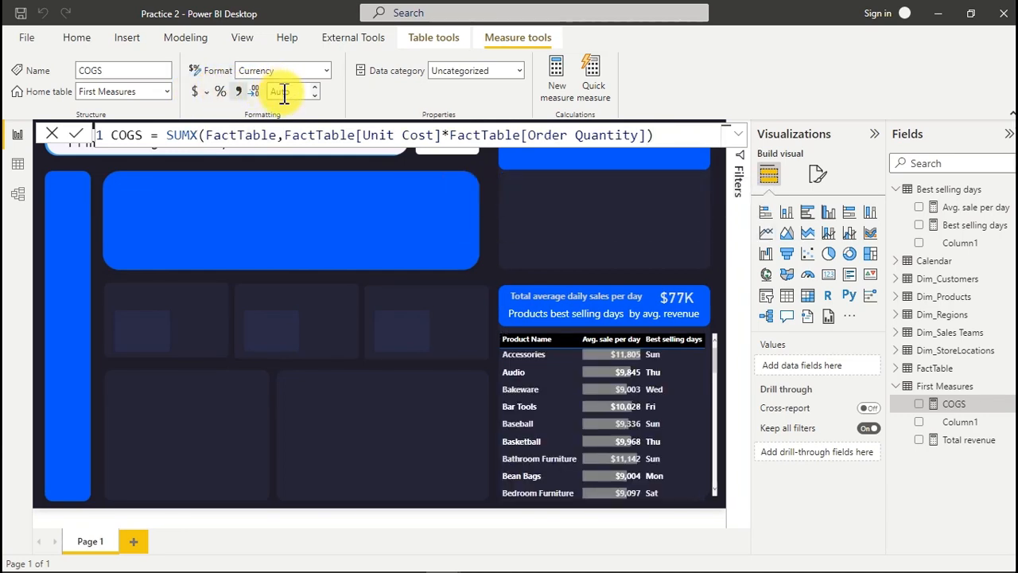
{"action": "left_click", "coordinate": [284, 91]}
{"action": "type", "text": "0"}
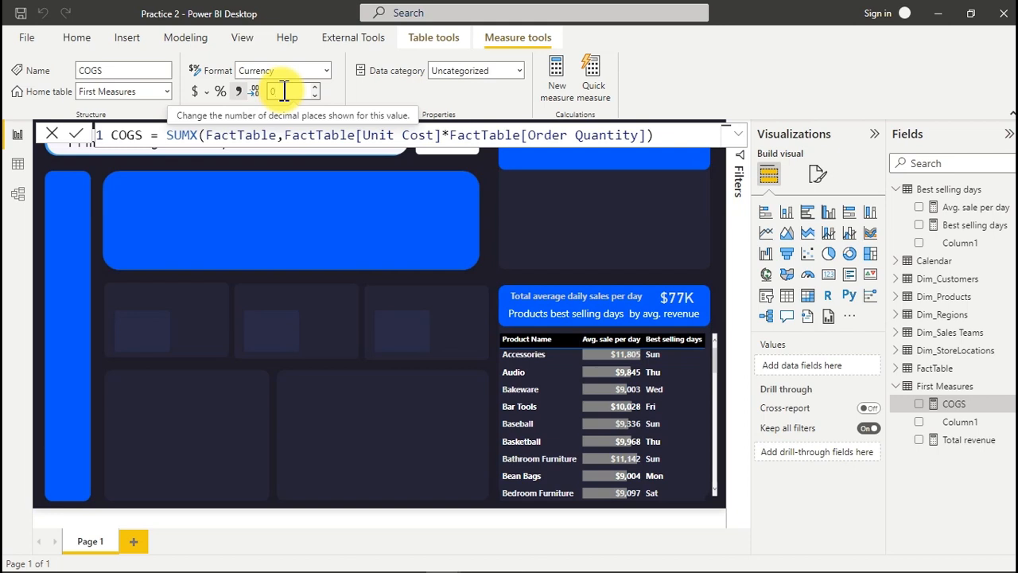
{"action": "key", "text": "Return"}
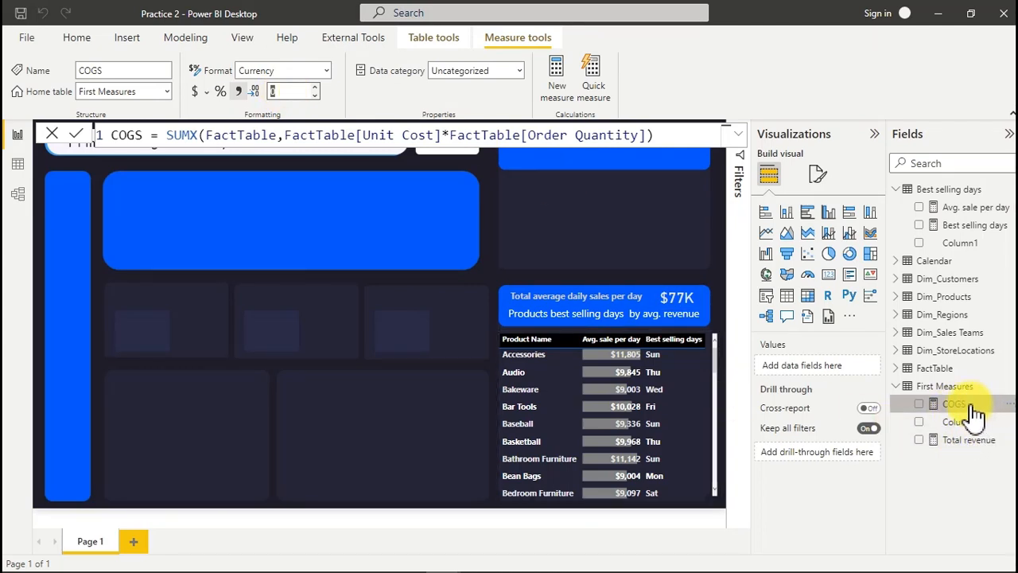
Step: Add a new measure to the First Measures table and begin its formula as Gross Profit=[Total revenue]
{"action": "left_click", "coordinate": [560, 80]}
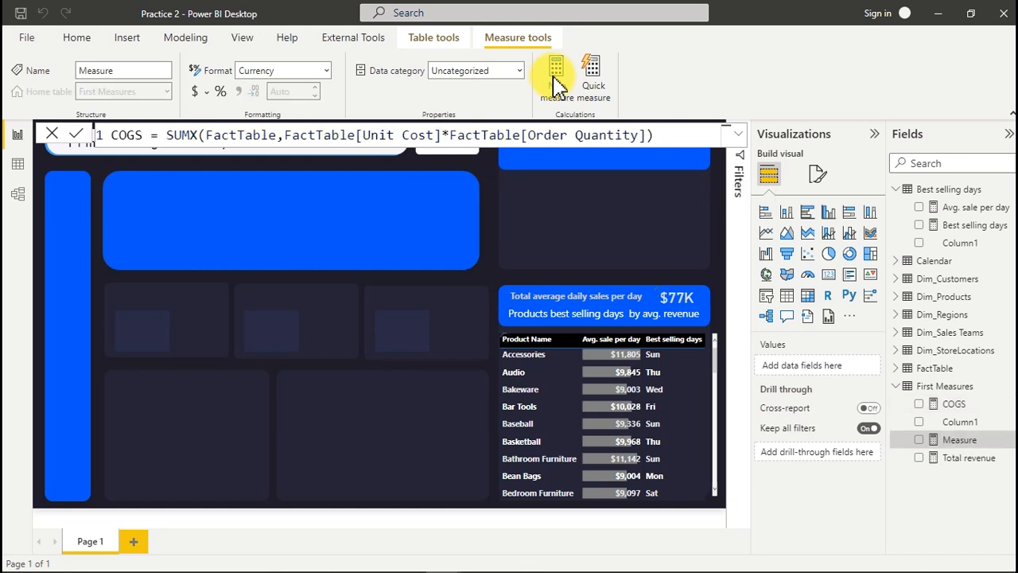
{"action": "type", "text": "G"}
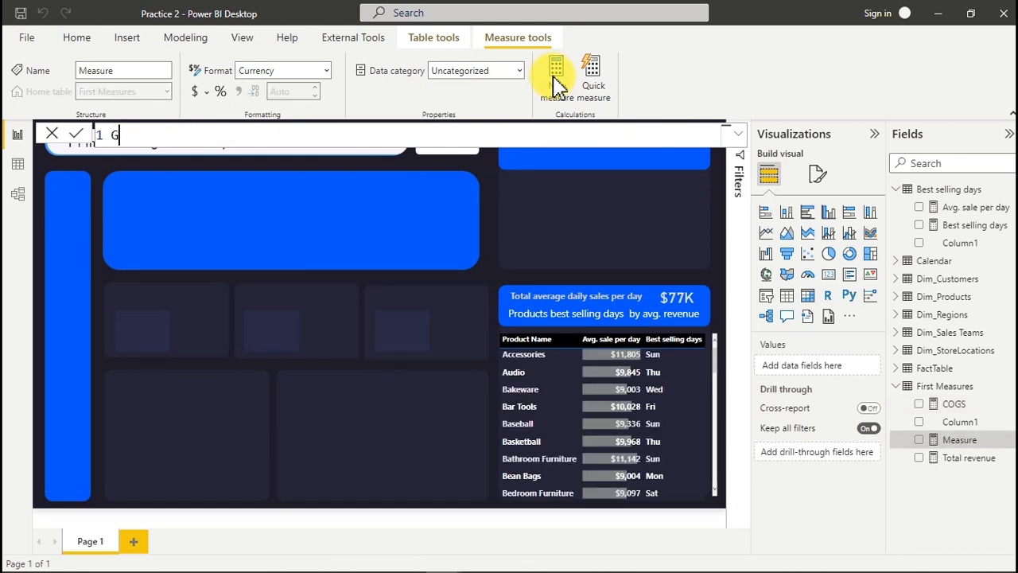
{"action": "type", "text": "ross P"}
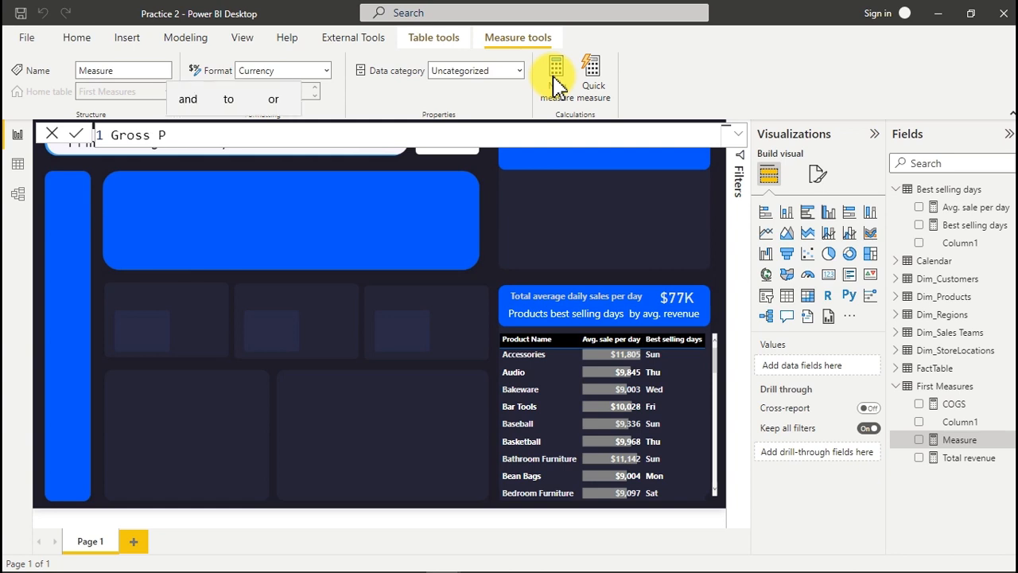
{"action": "type", "text": "rofit="}
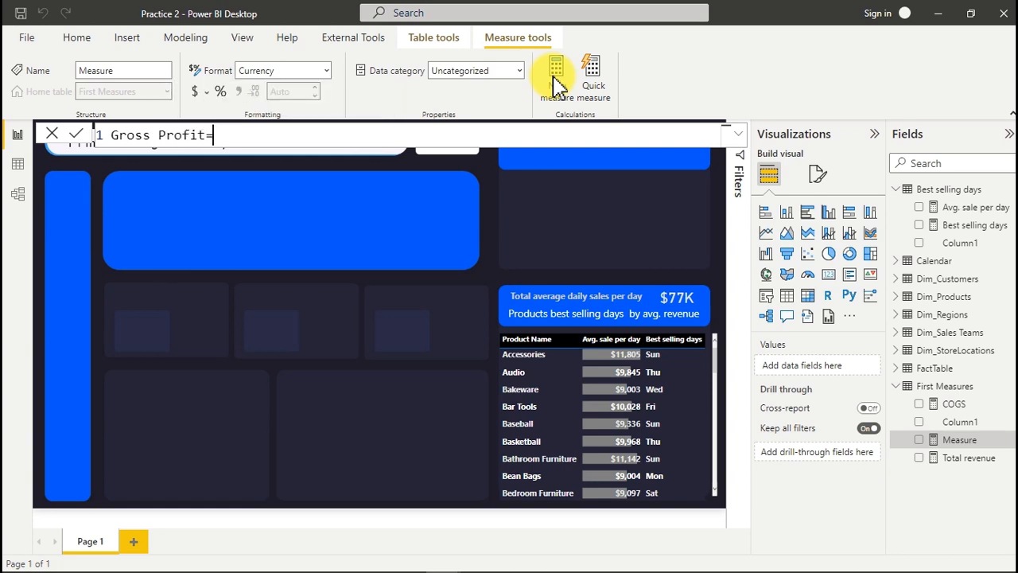
{"action": "type", "text": "["}
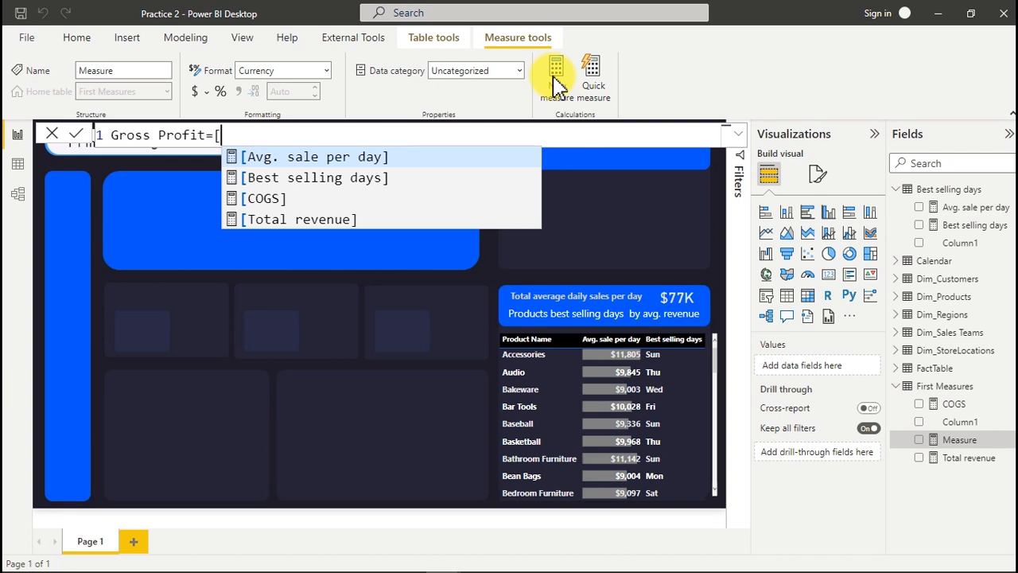
{"action": "key", "text": "Down"}
{"action": "key", "text": "Down"}
{"action": "key", "text": "Down"}
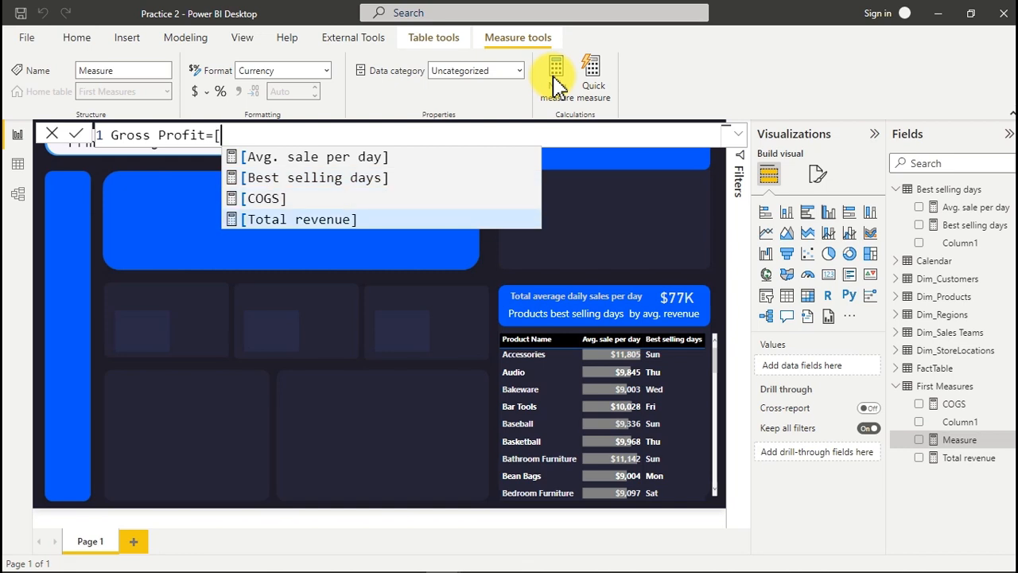
{"action": "key", "text": "Tab"}
Step: Complete the Gross Profit formula by subtracting [COGS] and commit the measure
{"action": "type", "text": "-"}
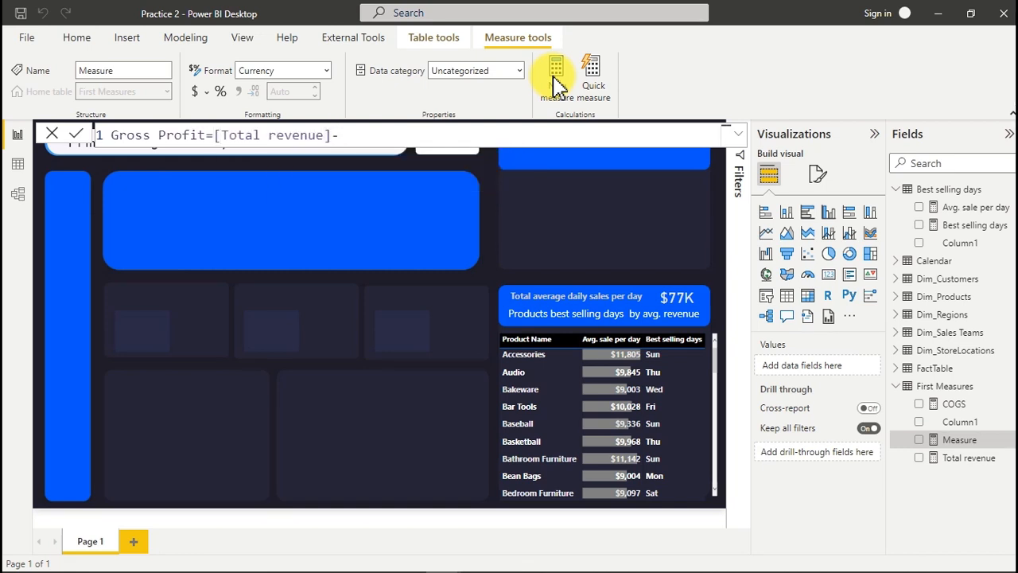
{"action": "type", "text": "["}
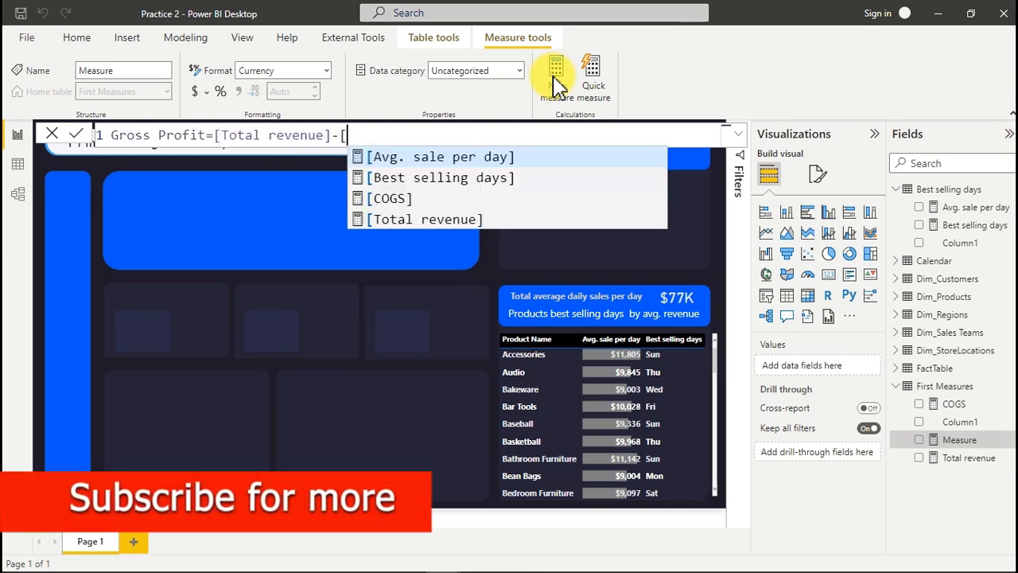
{"action": "key", "text": "Up"}
{"action": "key", "text": "Tab"}
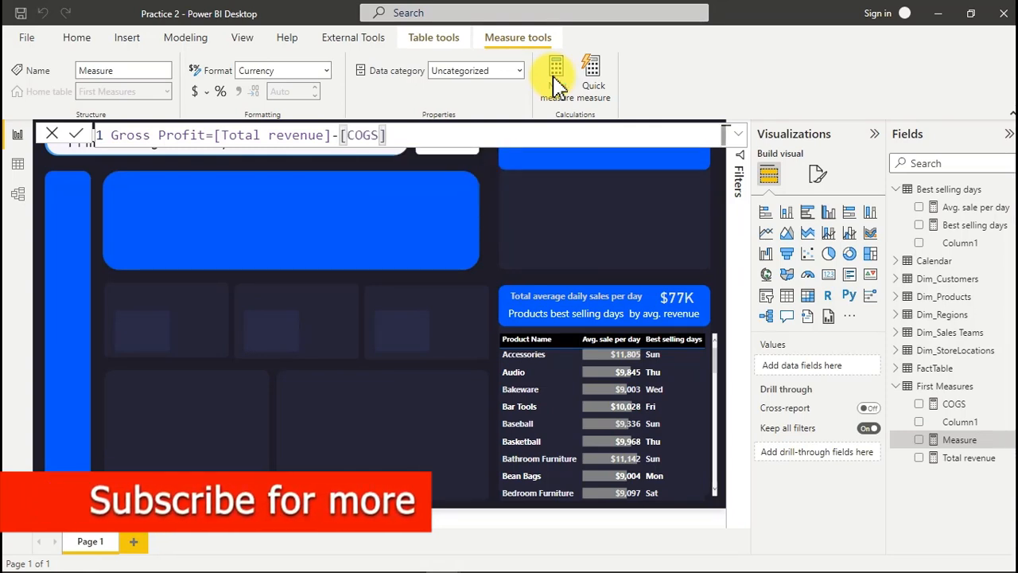
{"action": "key", "text": "Return"}
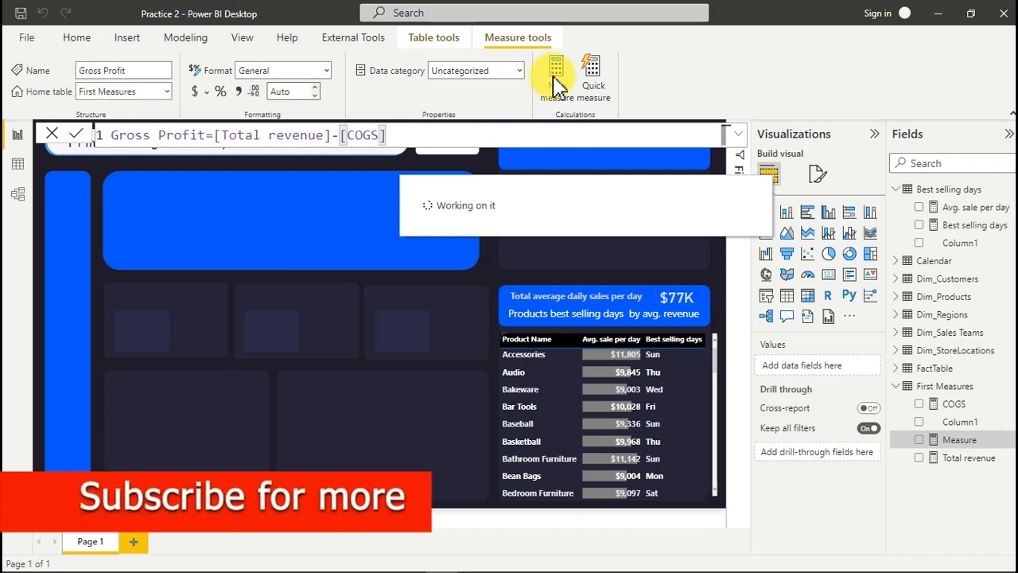
Step: Format the Gross Profit measure as currency with 0 decimal places
{"action": "left_click", "coordinate": [194, 93]}
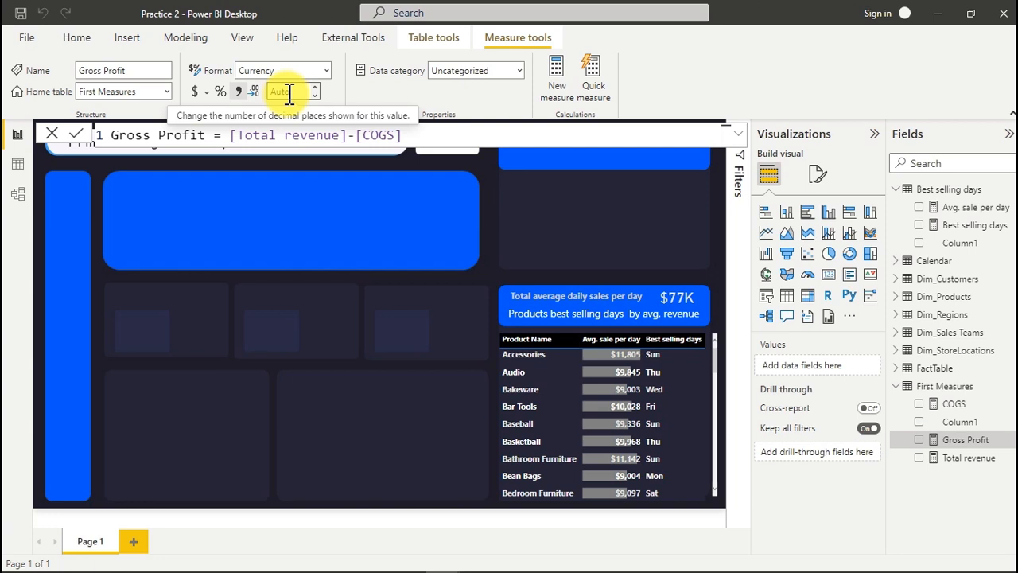
{"action": "left_click", "coordinate": [296, 92]}
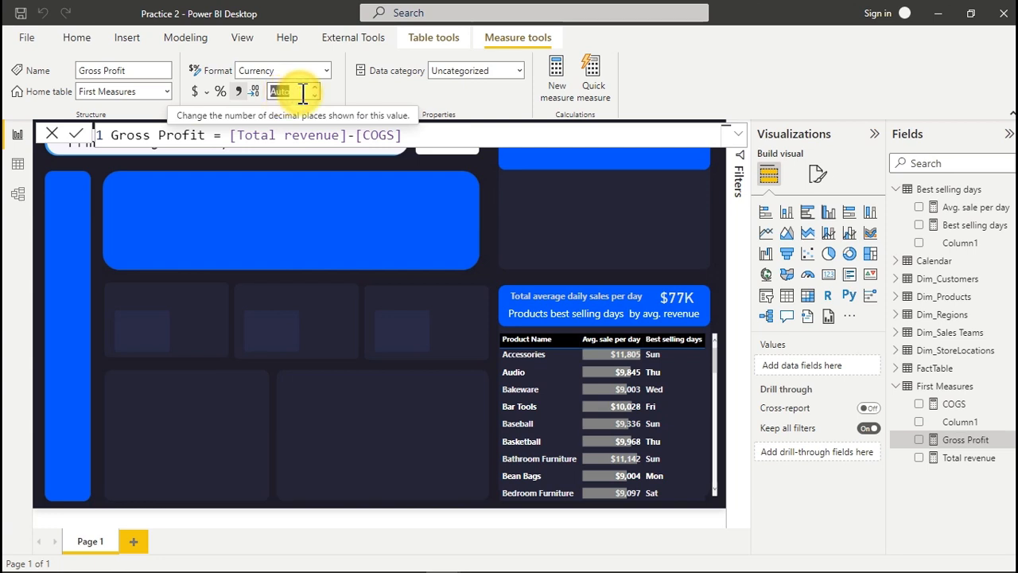
{"action": "type", "text": "0"}
{"action": "key", "text": "BackSpace"}
{"action": "type", "text": "Auto"}
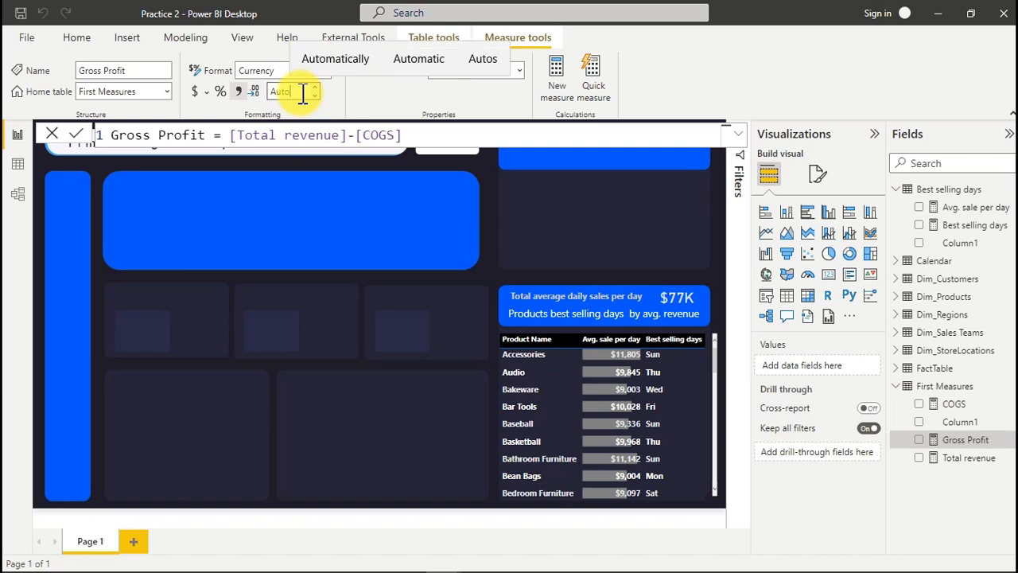
{"action": "key", "text": "Return"}
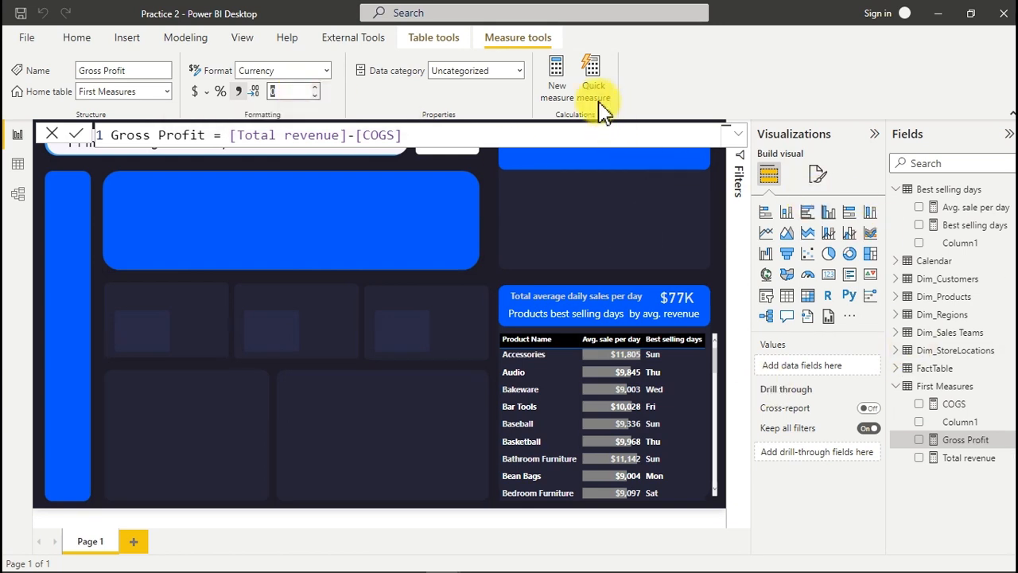
Step: Add the measure transaction=COUNTROWS(FactTable) to First Measures and give it a thousands separator
{"action": "left_click", "coordinate": [555, 76]}
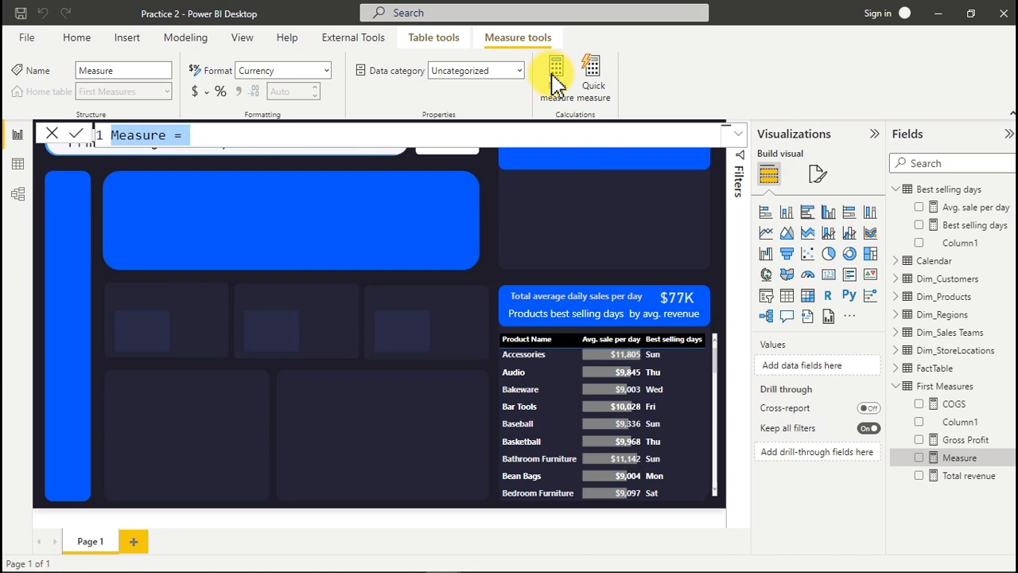
{"action": "type", "text": "tr"}
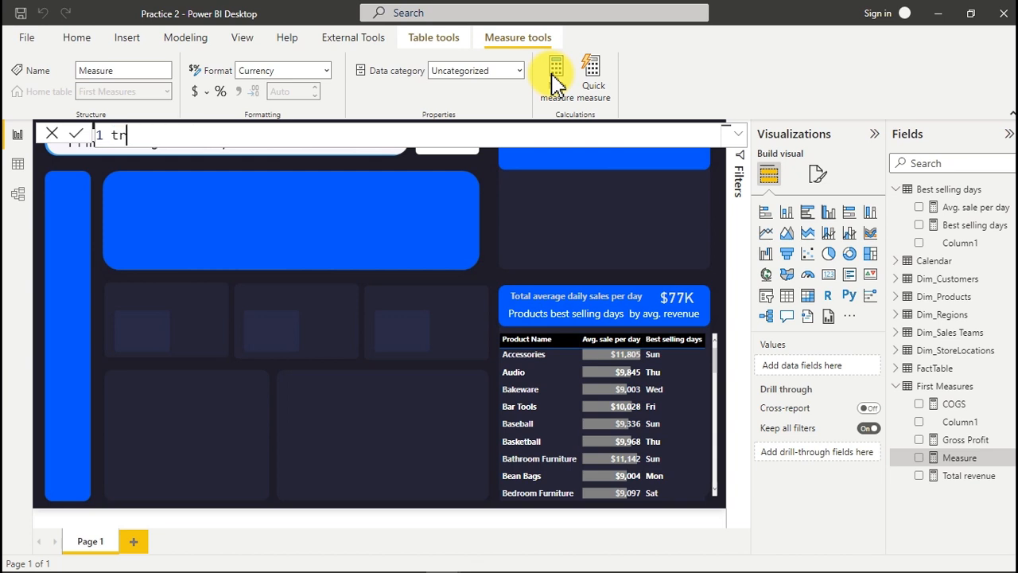
{"action": "type", "text": "ansaction=countr"}
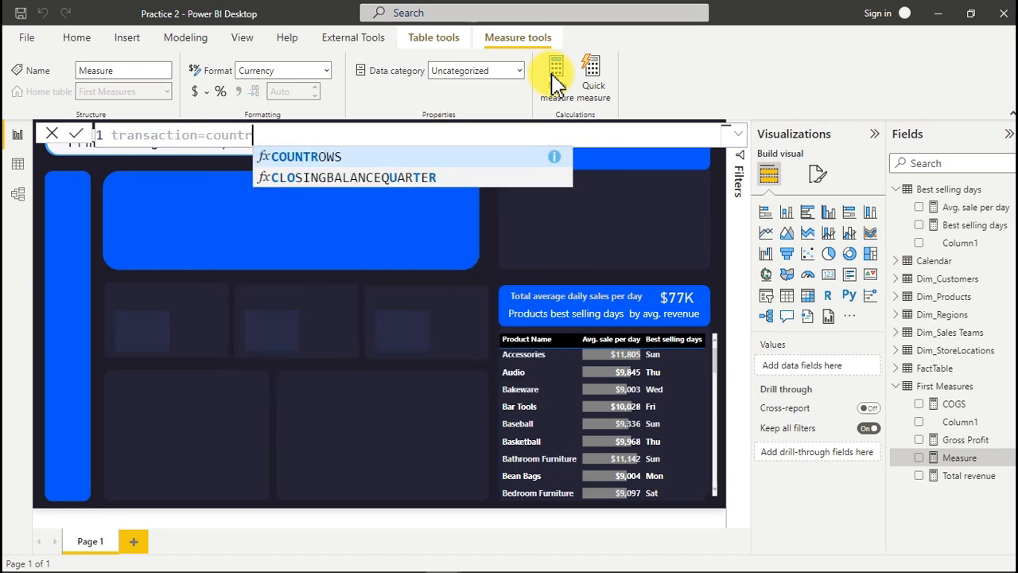
{"action": "key", "text": "Tab"}
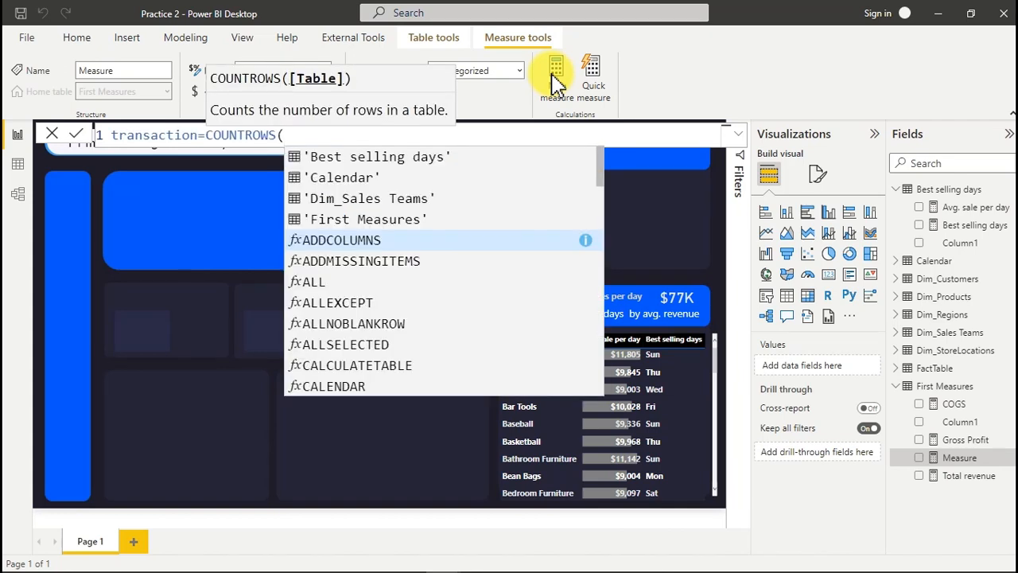
{"action": "type", "text": "FactTable"}
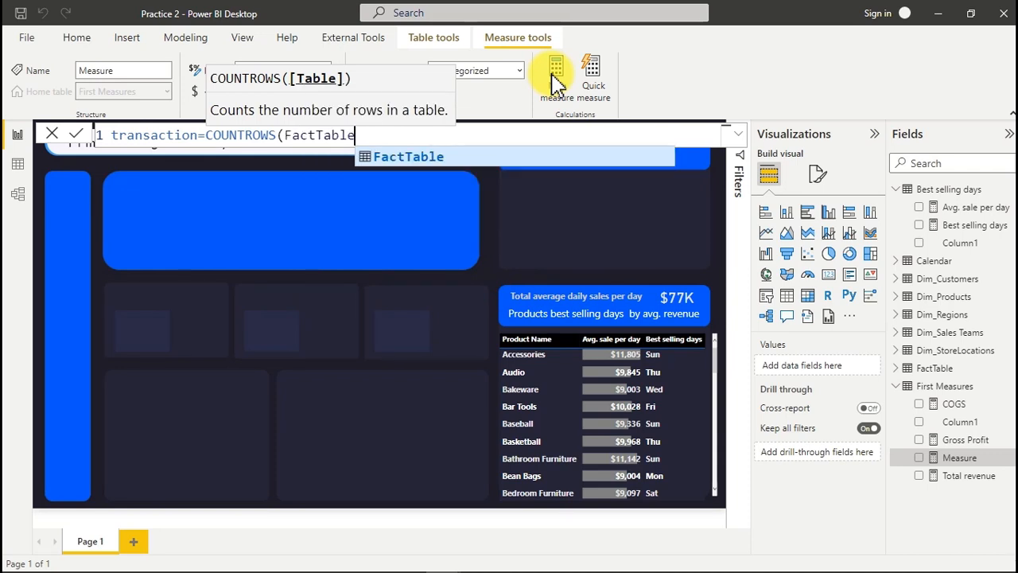
{"action": "type", "text": ")"}
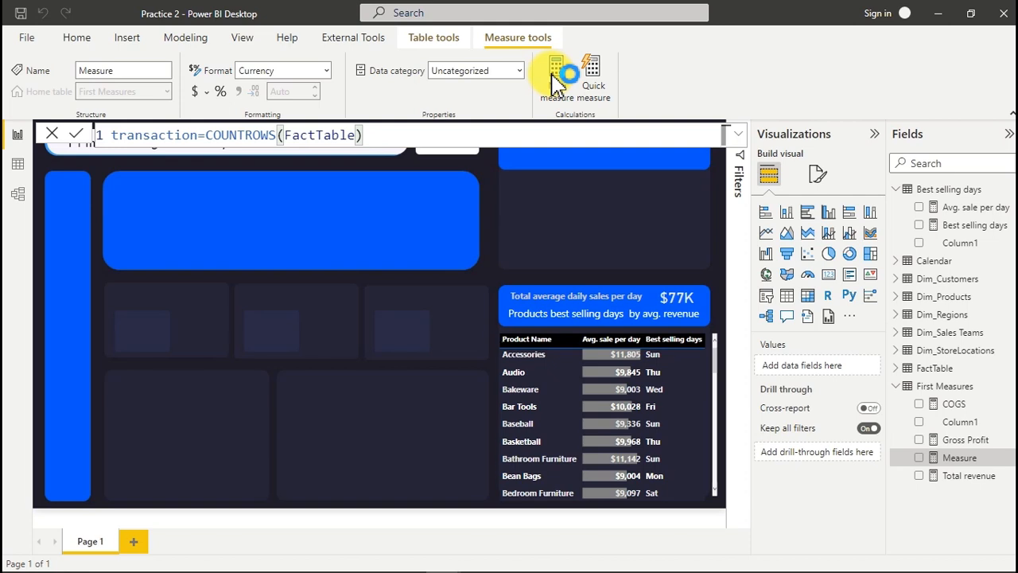
{"action": "left_click", "coordinate": [557, 78]}
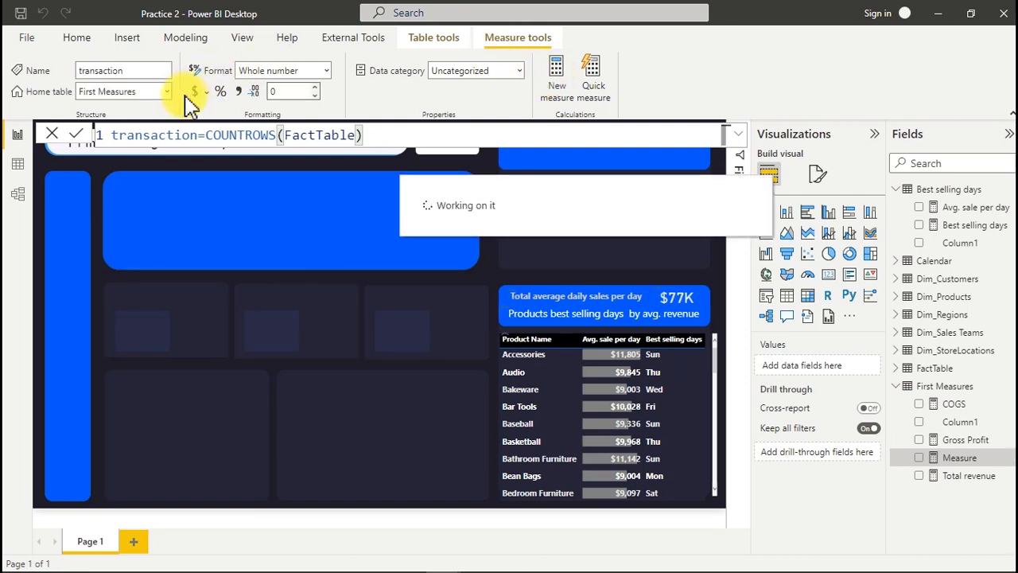
{"action": "left_click", "coordinate": [239, 93]}
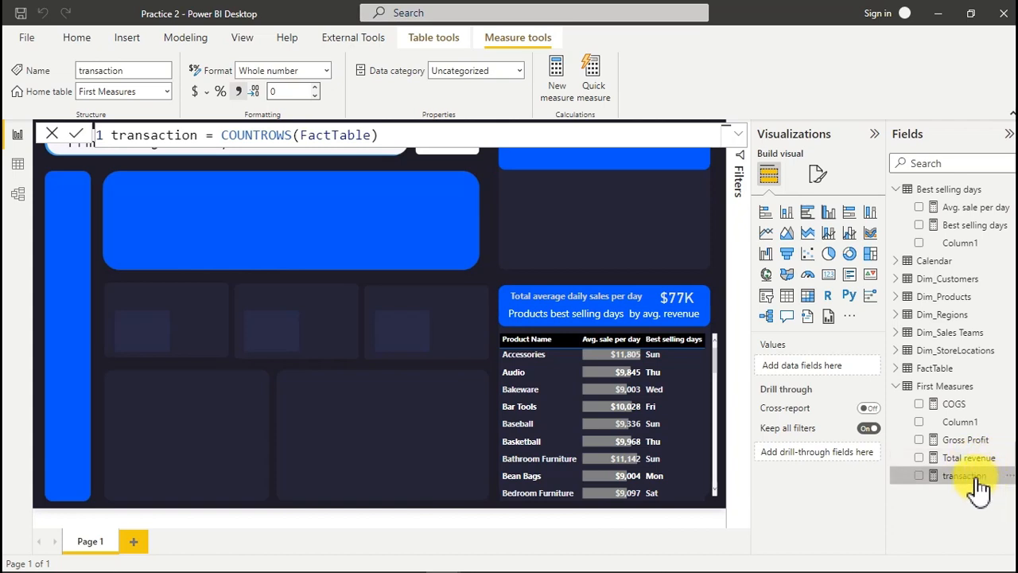
Step: Add the measure Quantity ordered=SUM(FactTable[Order Quantity]) to First Measures and give it a thousands separator
{"action": "left_click", "coordinate": [555, 78]}
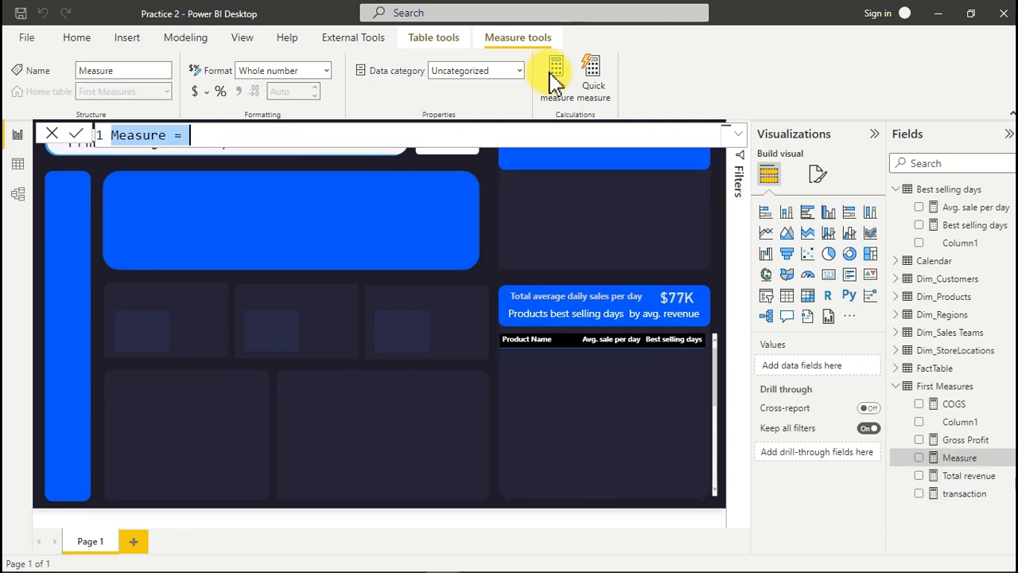
{"action": "type", "text": "Quantity ord"}
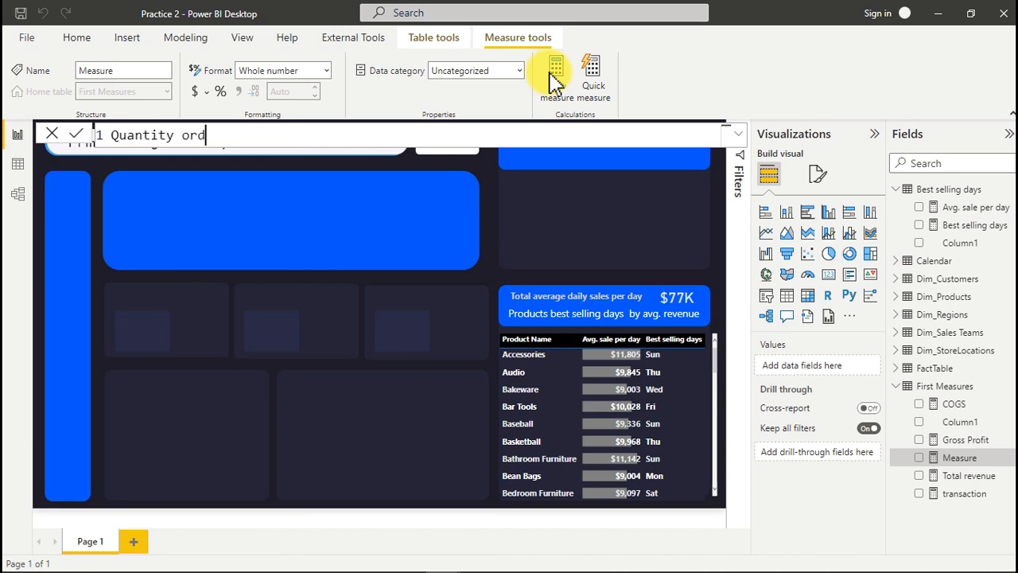
{"action": "type", "text": "ered"}
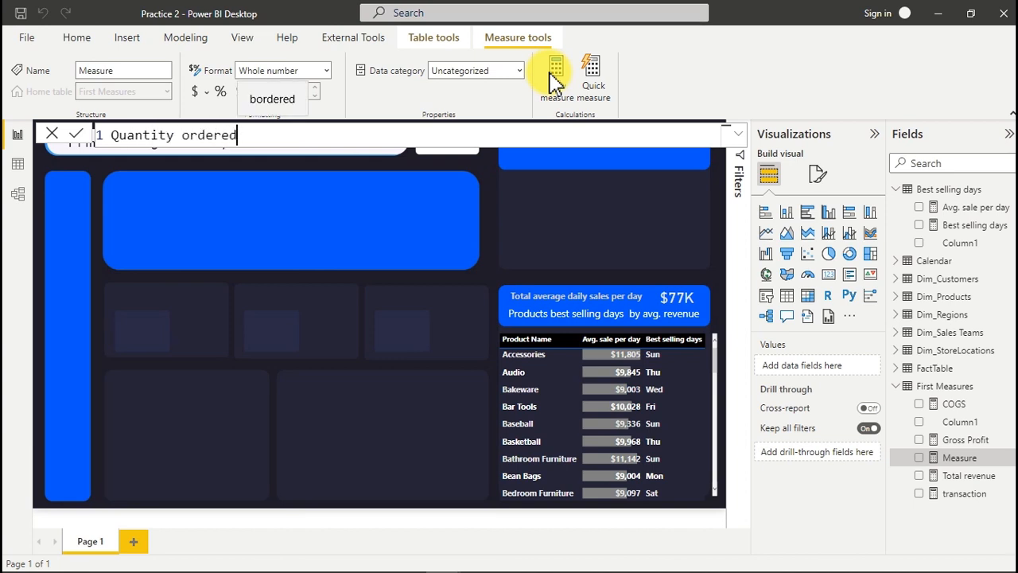
{"action": "type", "text": "=sum"}
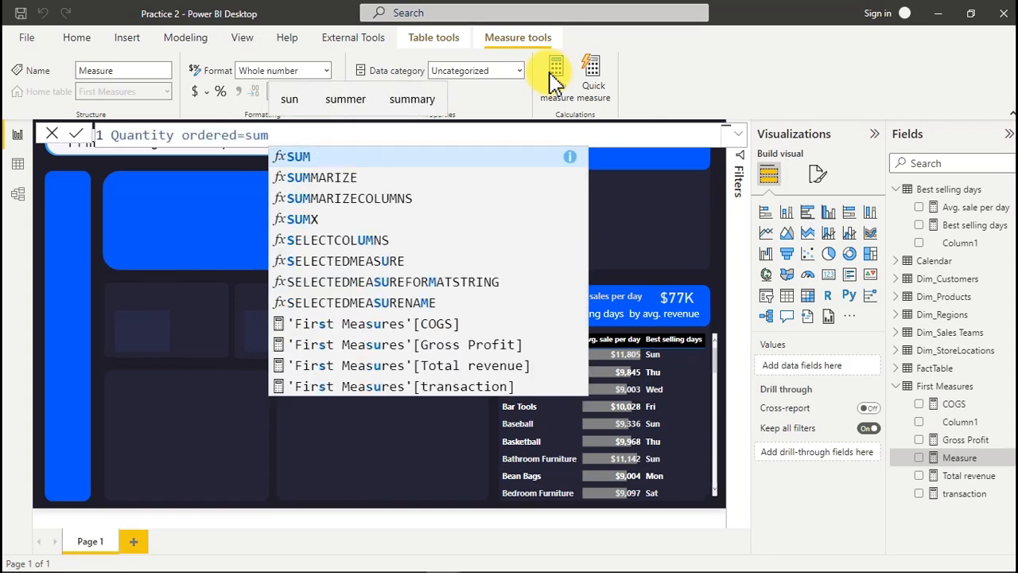
{"action": "key", "text": "Tab"}
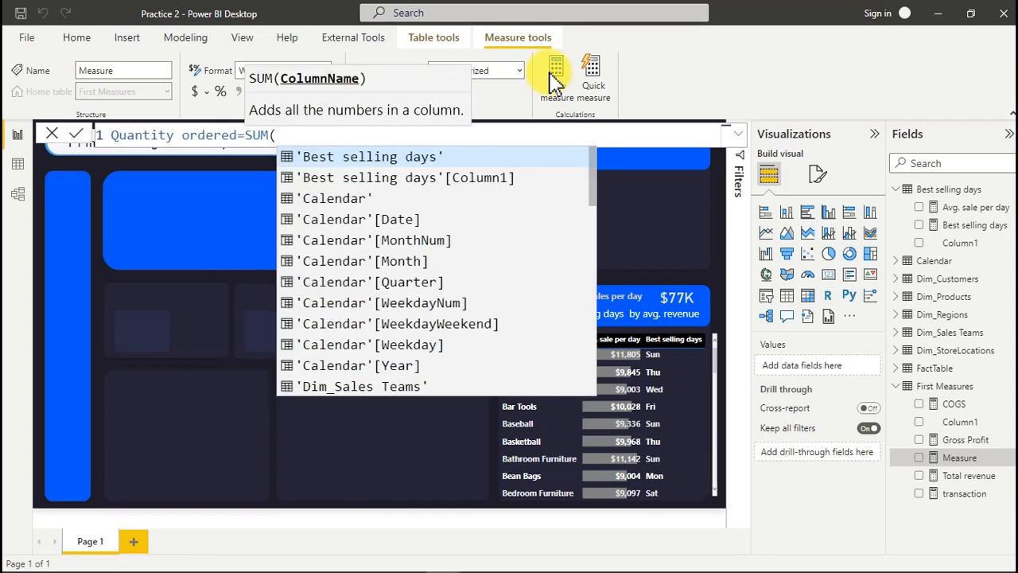
{"action": "type", "text": "qu"}
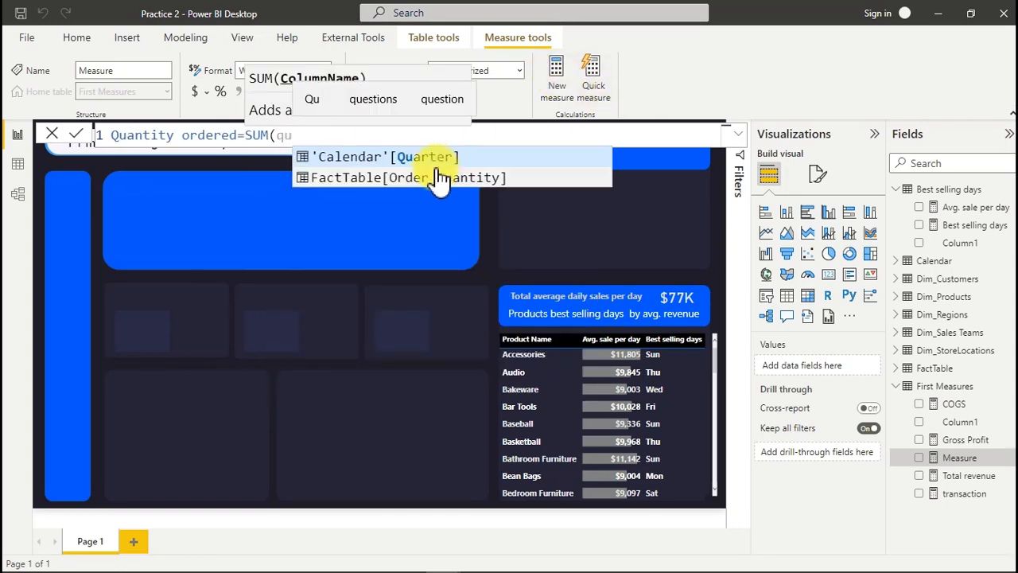
{"action": "left_click", "coordinate": [429, 177]}
{"action": "type", "text": ")"}
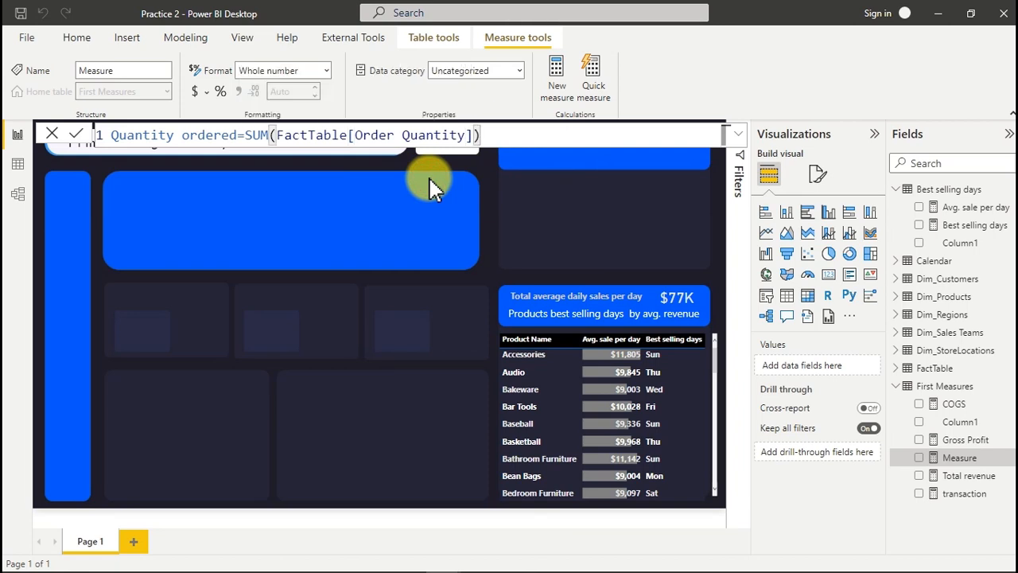
{"action": "key", "text": "Return"}
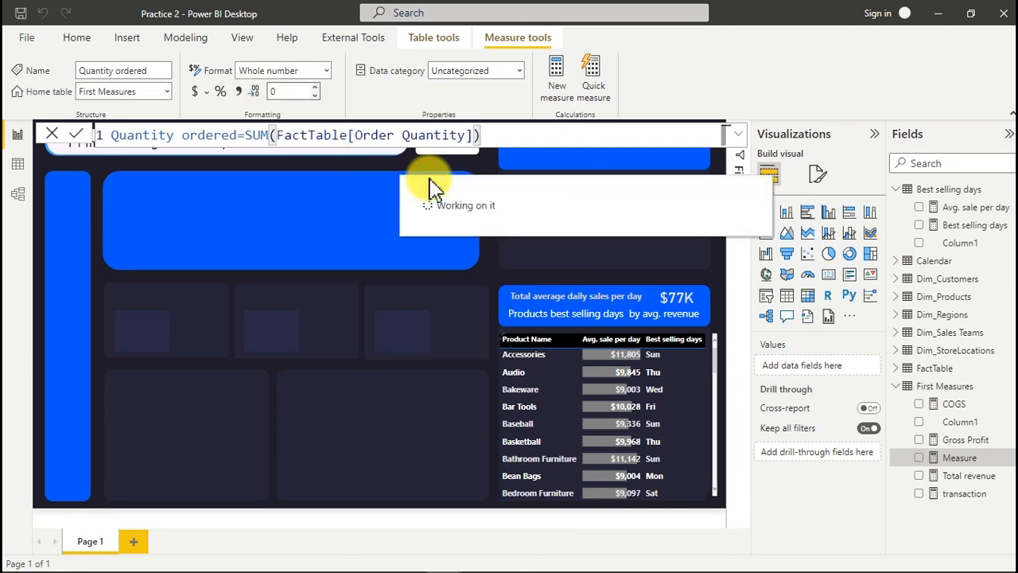
{"action": "left_click", "coordinate": [240, 93]}
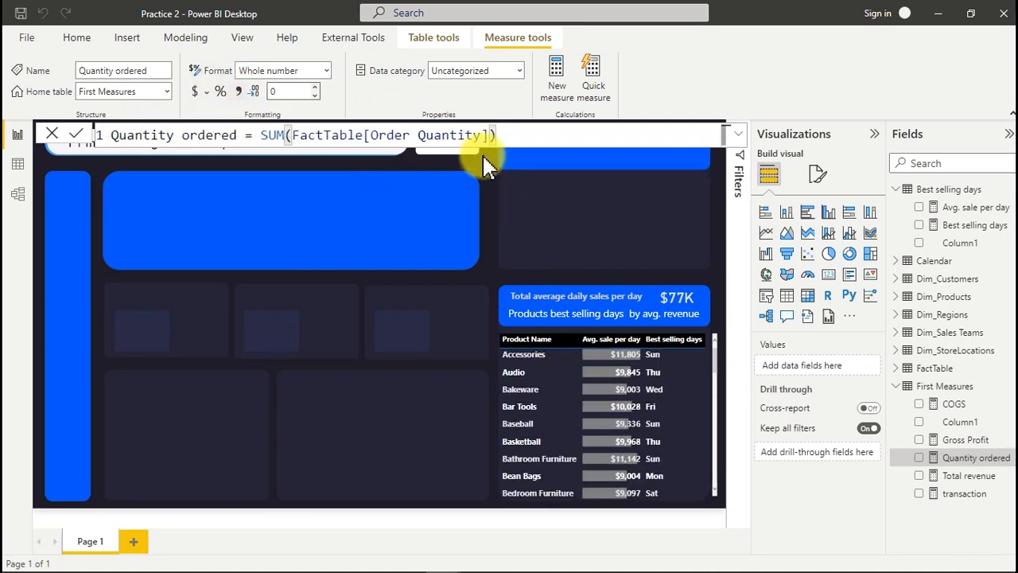
{"action": "left_click", "coordinate": [601, 174]}
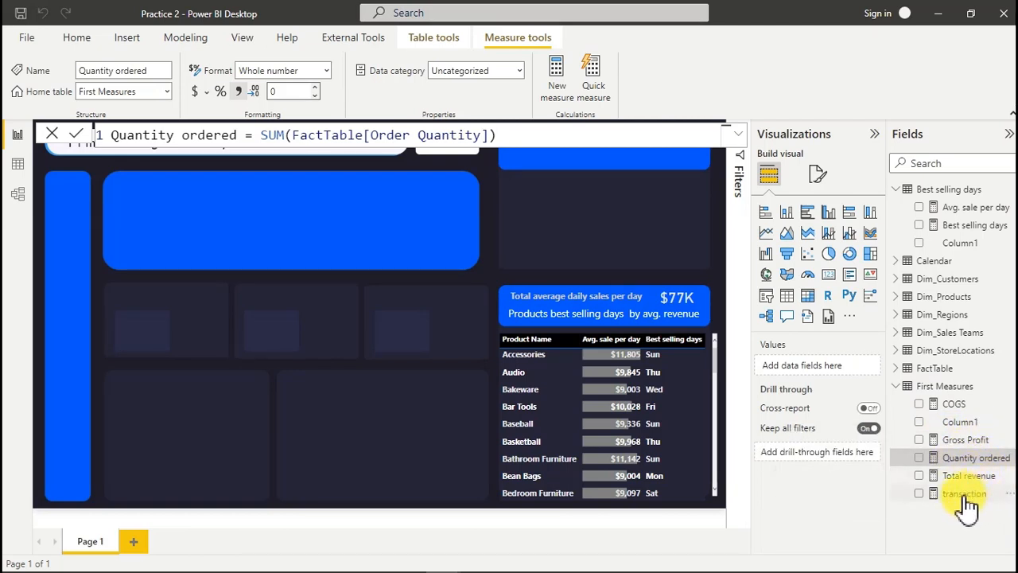
Step: Switch to the Regional sales dashboard report and view its full Time range analysis page as the reference
{"action": "mouse_move", "coordinate": [574, 567]}
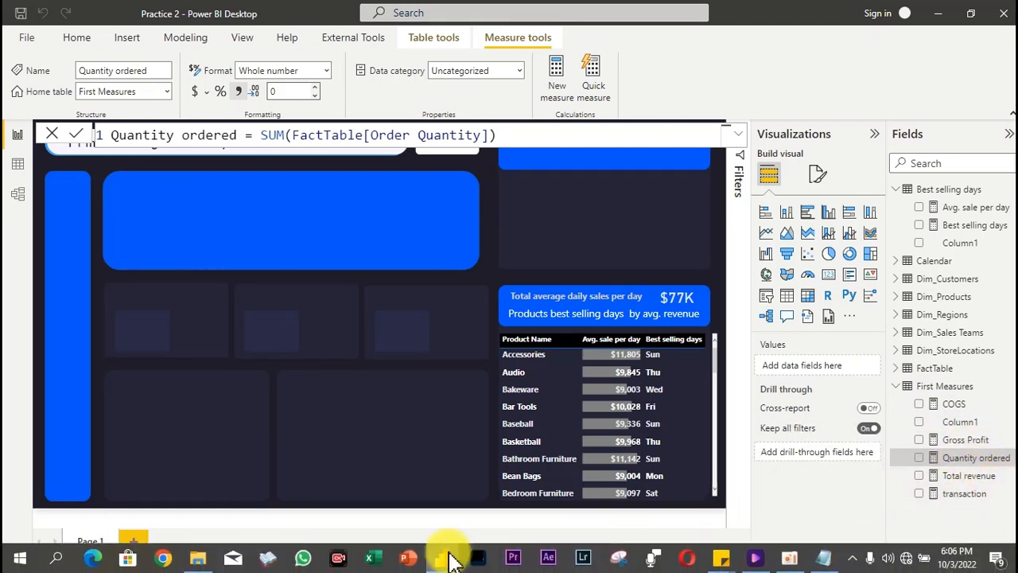
{"action": "mouse_move", "coordinate": [447, 558]}
{"action": "left_click", "coordinate": [374, 506]}
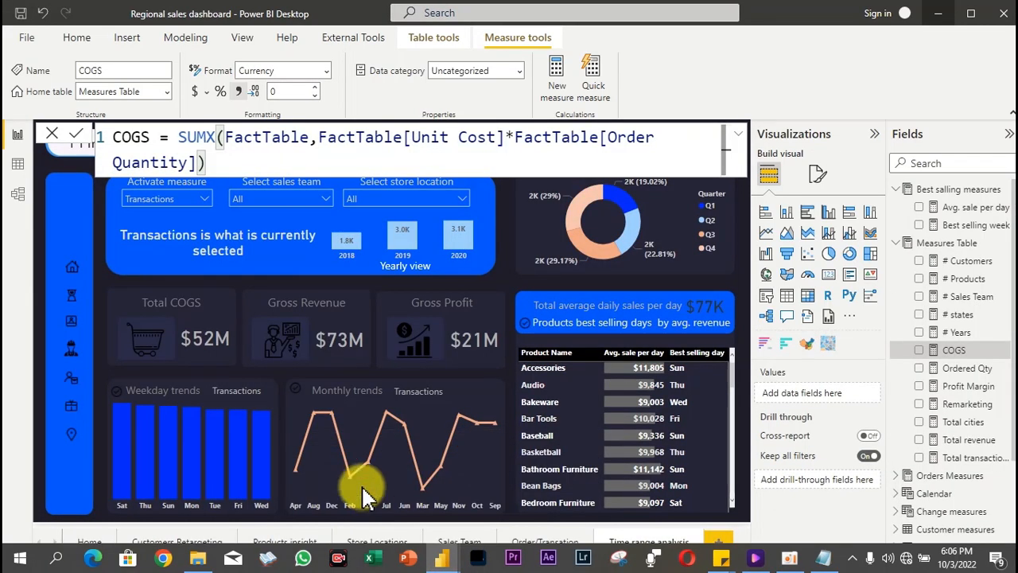
{"action": "left_click", "coordinate": [50, 215]}
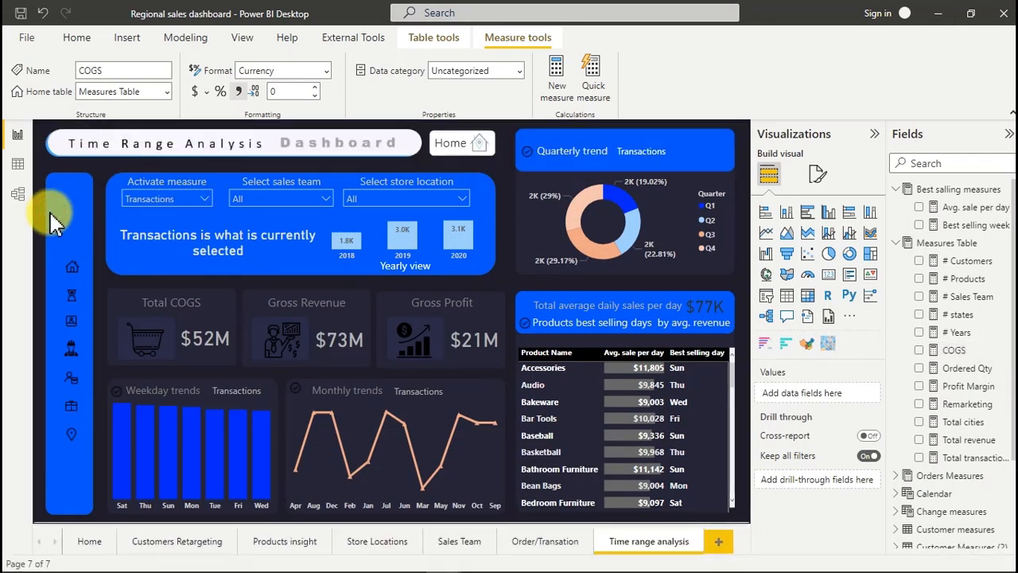
Step: Review the choices of the Activate measure slicer in the reference report and return to the Practice 2 report with nothing selected
{"action": "left_click", "coordinate": [207, 199]}
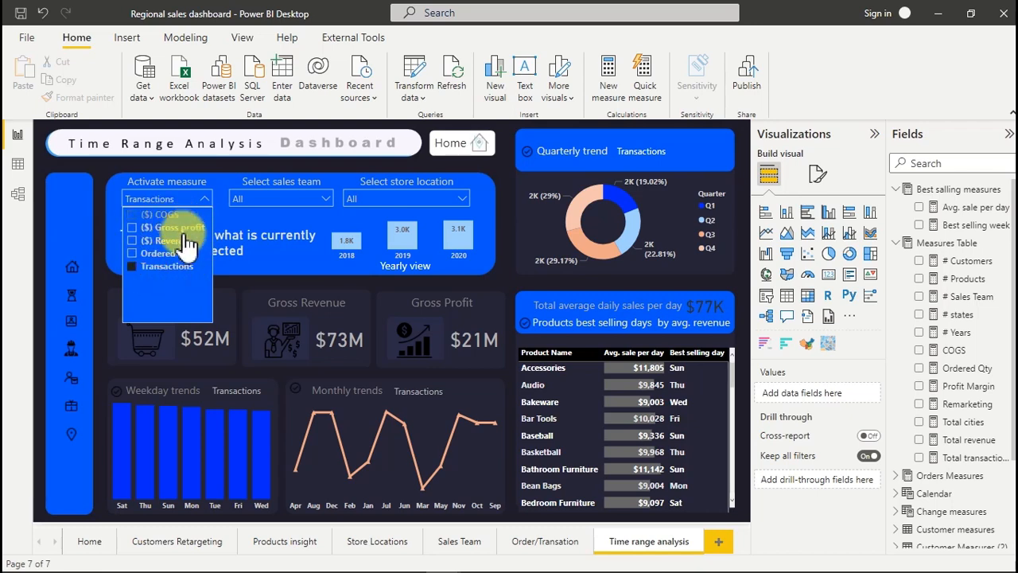
{"action": "left_click", "coordinate": [78, 211]}
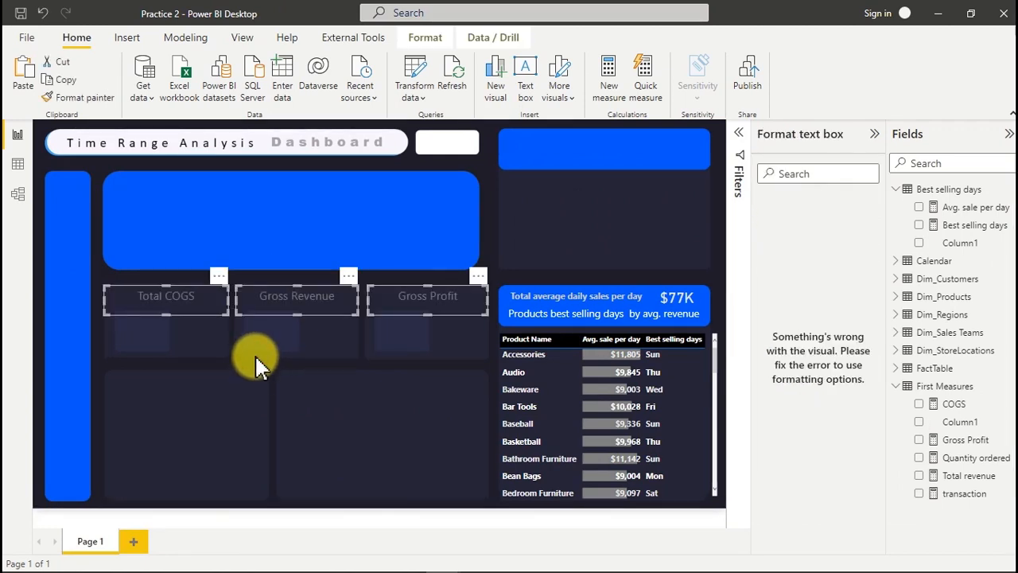
{"action": "left_click", "coordinate": [256, 359]}
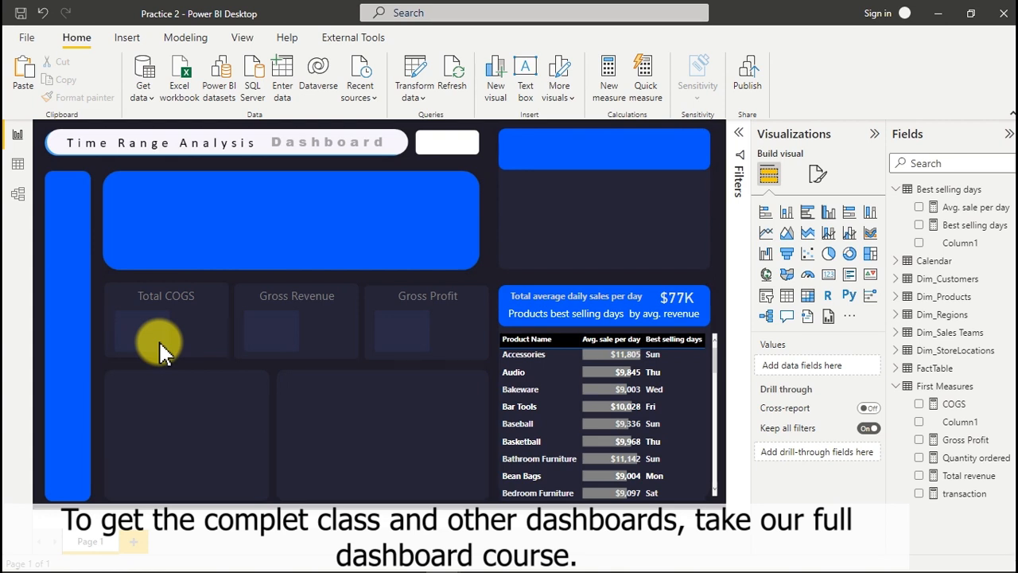
Step: Insert the image icons8-buying-51.png from the Static images folder of the Resources Pack
{"action": "left_click", "coordinate": [127, 39]}
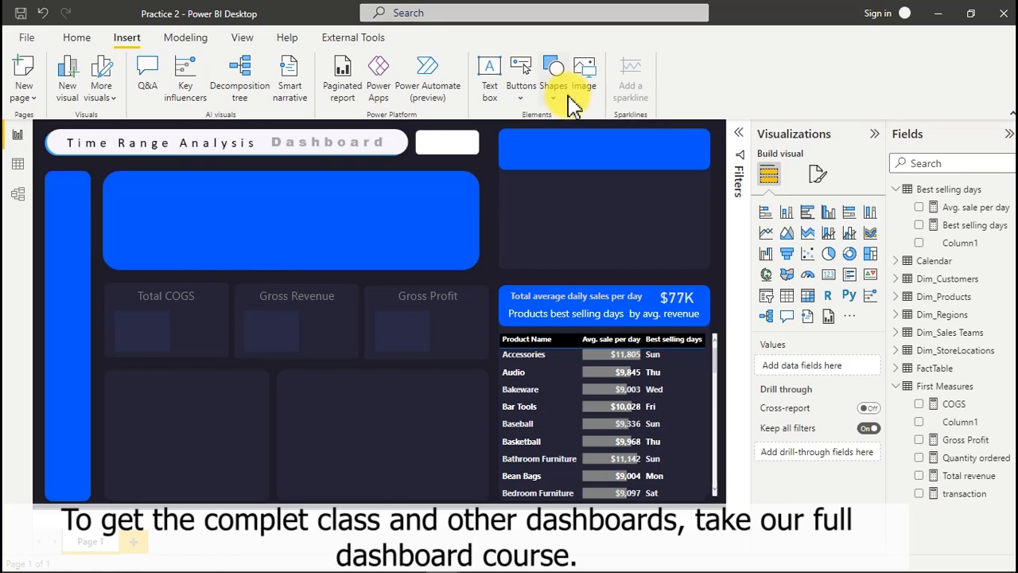
{"action": "left_click", "coordinate": [585, 74]}
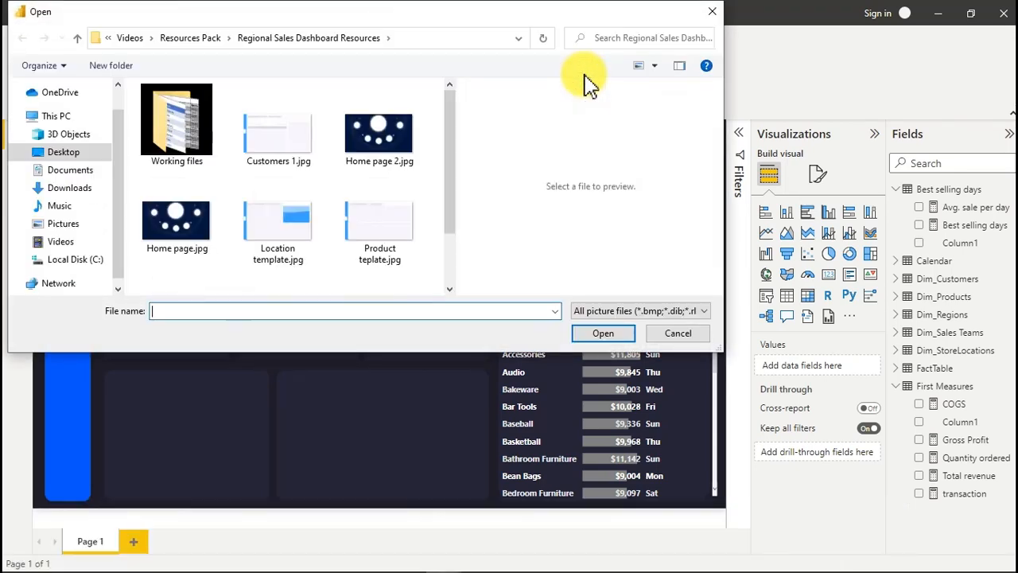
{"action": "left_click_drag", "start_coordinate": [448, 141], "coordinate": [453, 103]}
{"action": "left_click", "coordinate": [199, 38]}
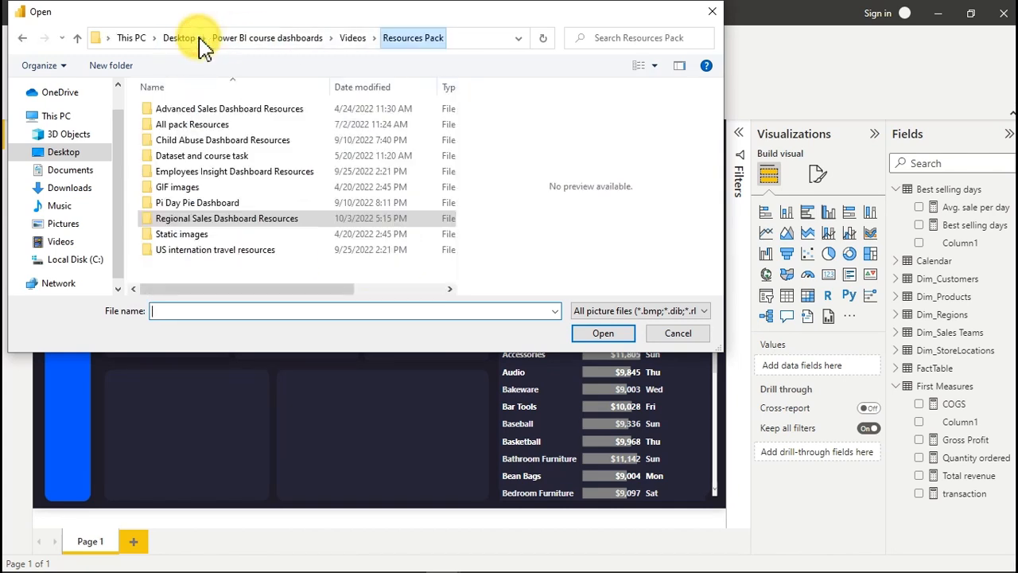
{"action": "left_click", "coordinate": [195, 237]}
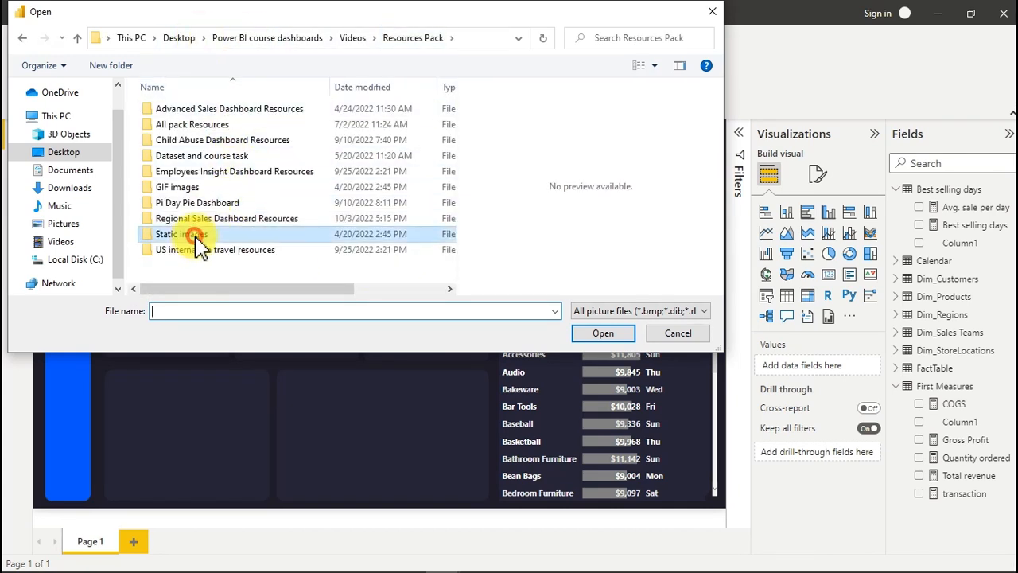
{"action": "left_click", "coordinate": [193, 188]}
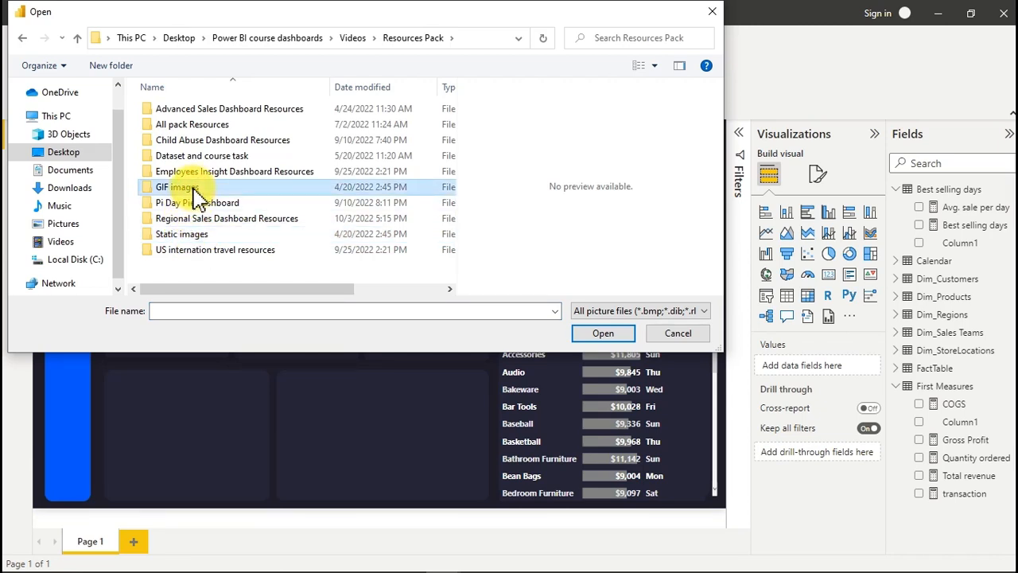
{"action": "left_click", "coordinate": [183, 236]}
{"action": "double_click", "coordinate": [183, 236]}
{"action": "left_click_drag", "start_coordinate": [454, 130], "coordinate": [442, 159]}
{"action": "scroll", "coordinate": [452, 170], "scroll_direction": "up", "scroll_amount": 3}
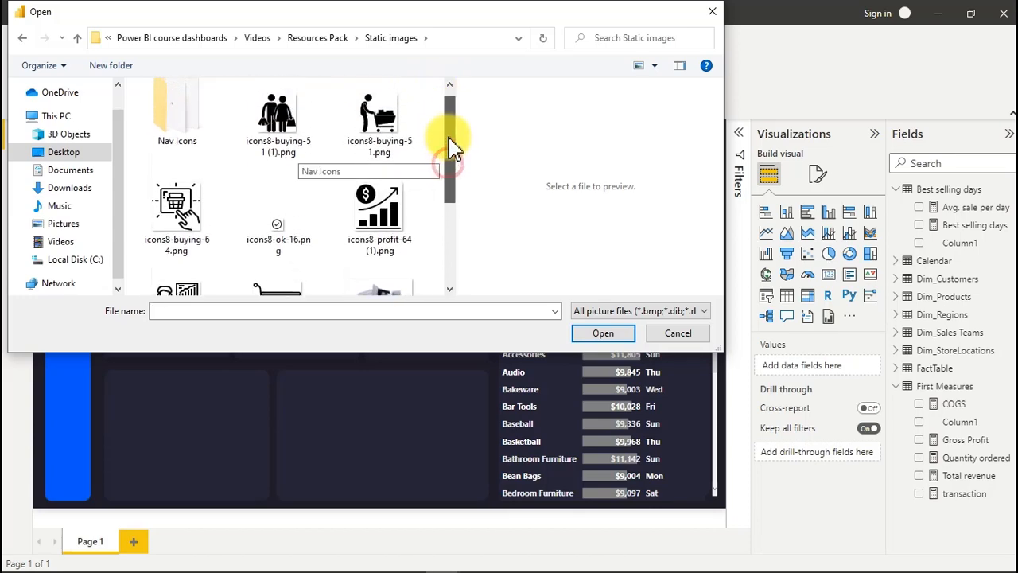
{"action": "double_click", "coordinate": [397, 145]}
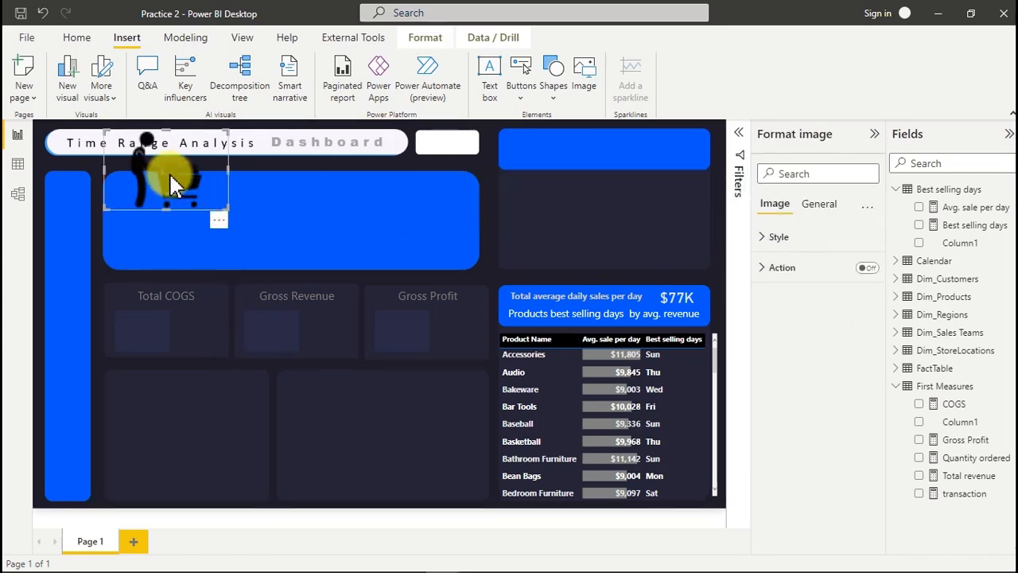
Step: Shrink the shopping cart image and fit it over the small square in the Total COGS card
{"action": "left_click_drag", "start_coordinate": [168, 172], "coordinate": [147, 317]}
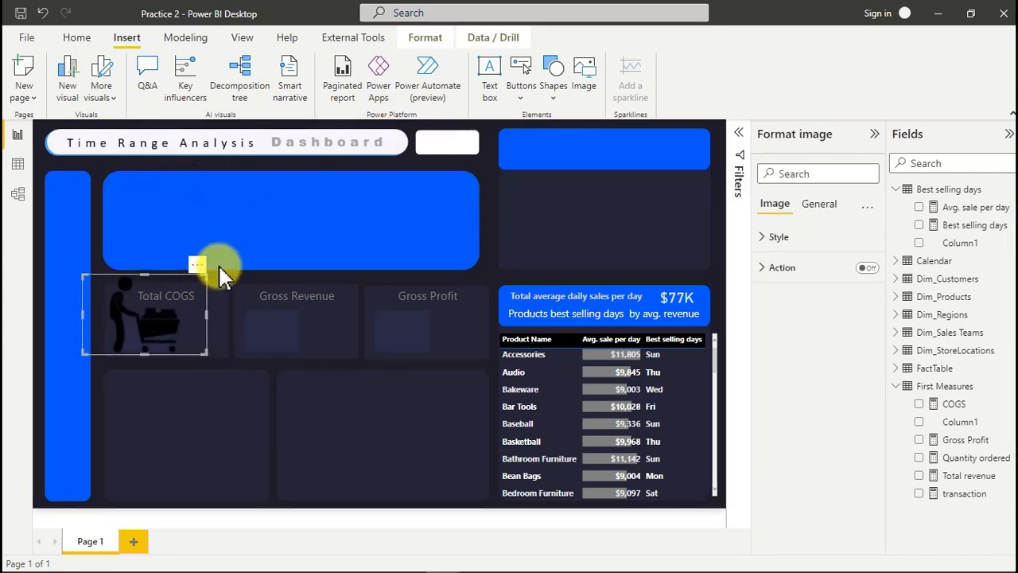
{"action": "left_click_drag", "start_coordinate": [205, 273], "coordinate": [151, 343]}
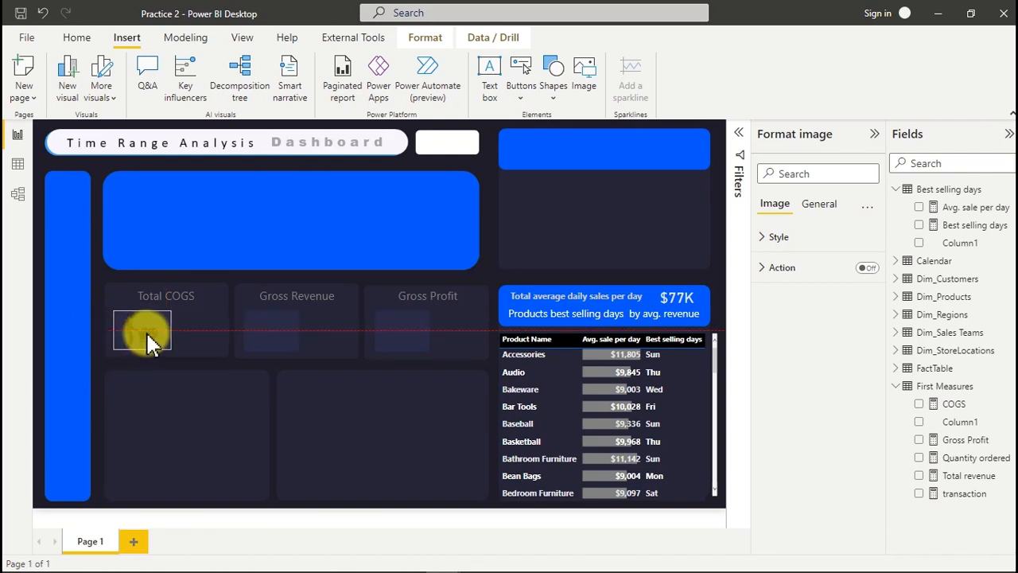
{"action": "left_click", "coordinate": [280, 329]}
Step: Insert the image icons8-buying-64.png from the Static images folder for the Gross Revenue card
{"action": "left_click", "coordinate": [591, 71]}
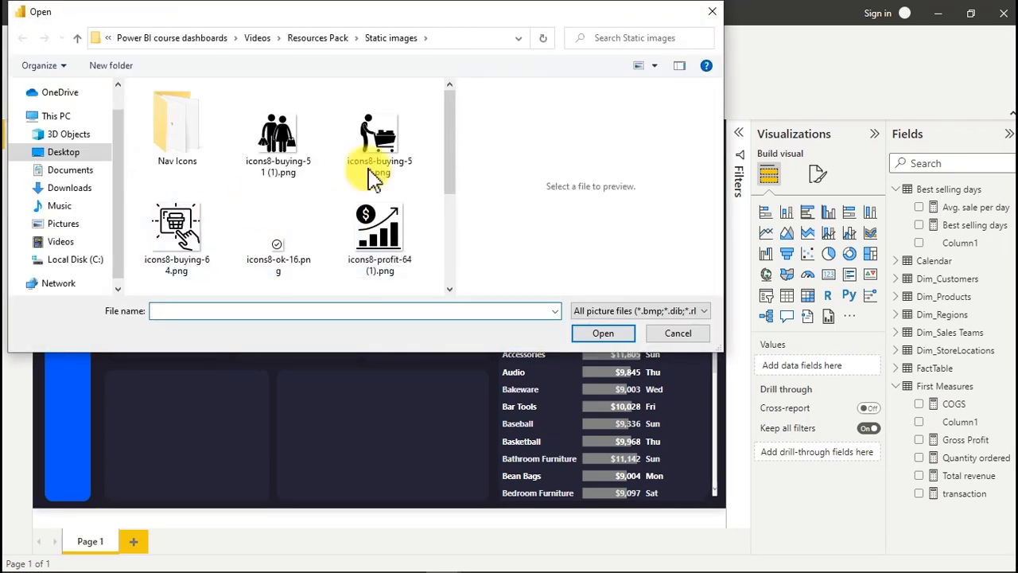
{"action": "mouse_move", "coordinate": [448, 144]}
{"action": "left_mouse_down"}
{"action": "mouse_move", "coordinate": [454, 234]}
{"action": "mouse_move", "coordinate": [454, 154]}
{"action": "left_mouse_up"}
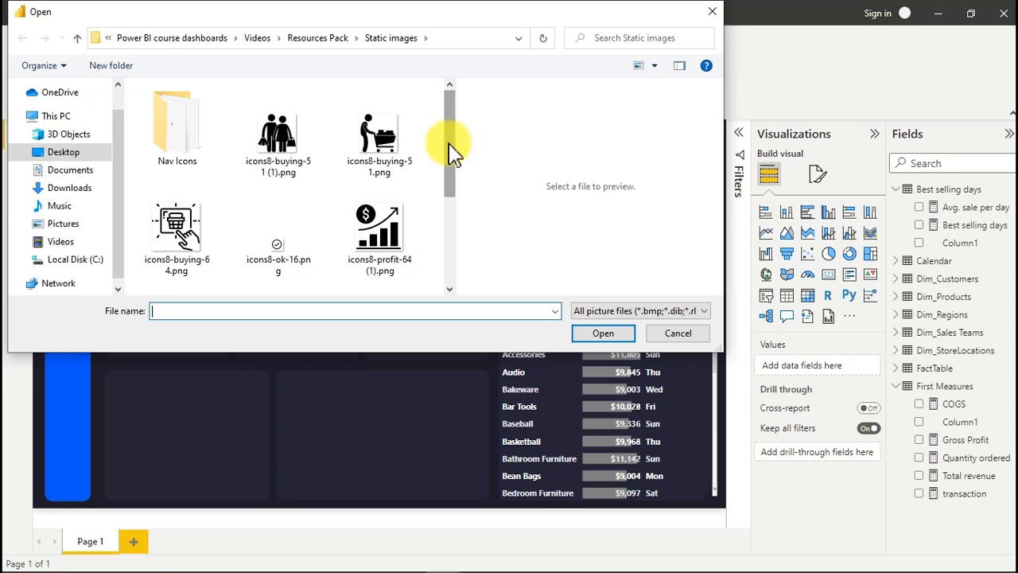
{"action": "double_click", "coordinate": [181, 225]}
{"action": "left_click_drag", "start_coordinate": [181, 228], "coordinate": [279, 326]}
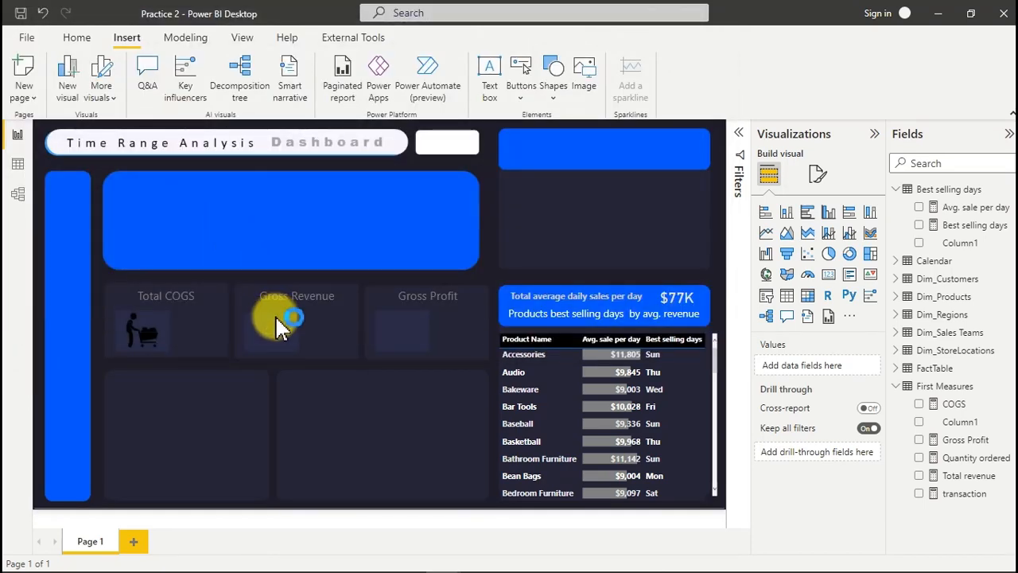
Step: Shrink the basket-and-hand icon and place it on the small tile in the Gross Revenue card
{"action": "left_click_drag", "start_coordinate": [171, 182], "coordinate": [286, 352]}
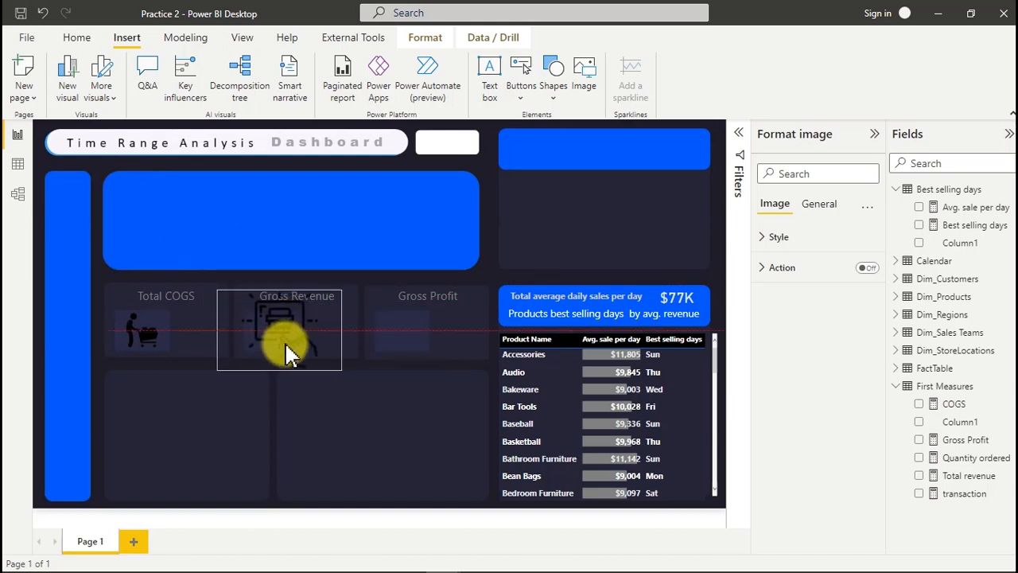
{"action": "left_click_drag", "start_coordinate": [340, 290], "coordinate": [276, 334]}
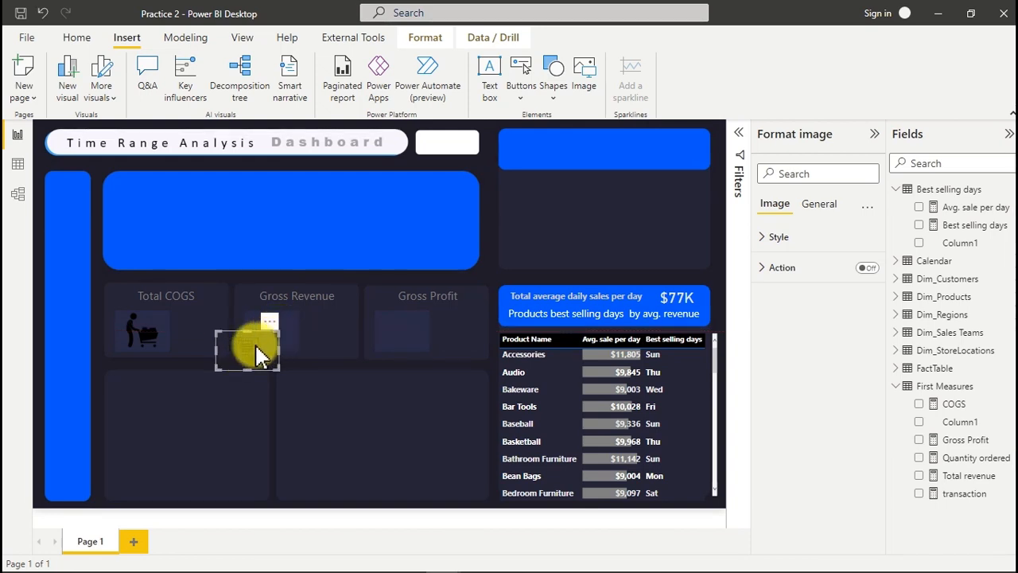
{"action": "left_click_drag", "start_coordinate": [273, 342], "coordinate": [265, 334]}
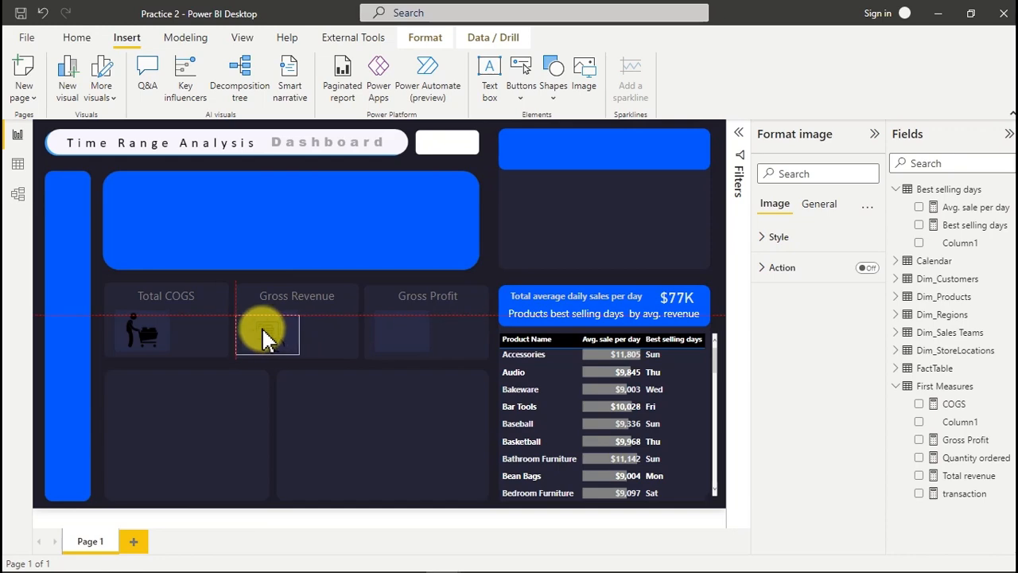
Step: Insert the image icons8-profit-64 (1).png, shrink it and place it on the small tile in the Gross Profit card
{"action": "left_click", "coordinate": [587, 73]}
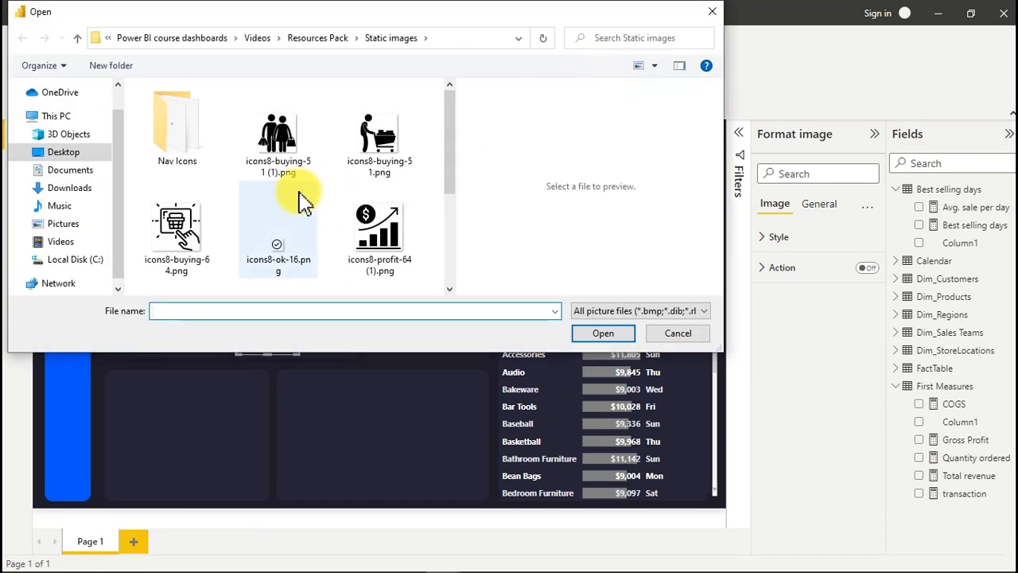
{"action": "double_click", "coordinate": [376, 221]}
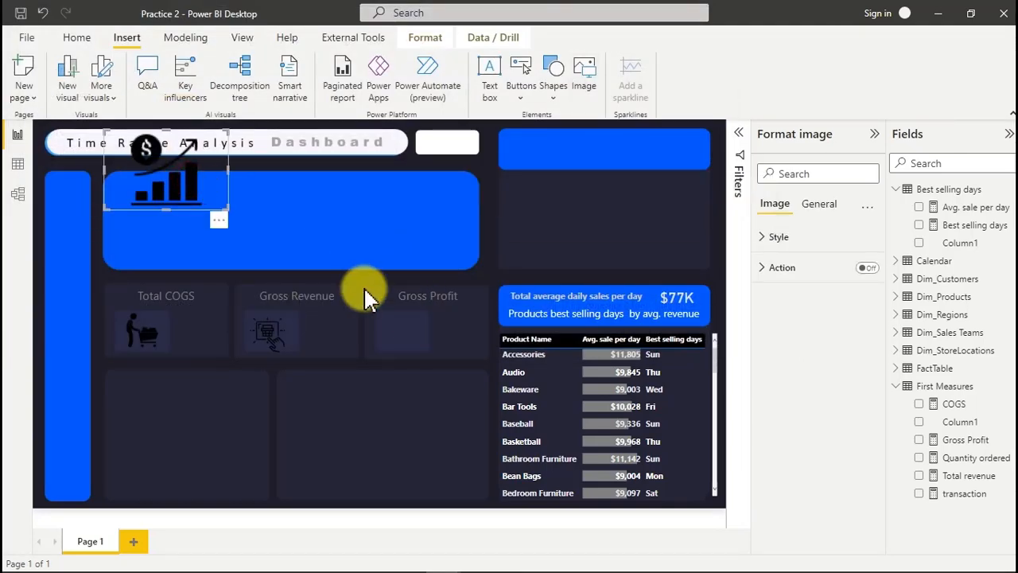
{"action": "left_click_drag", "start_coordinate": [148, 150], "coordinate": [404, 357]}
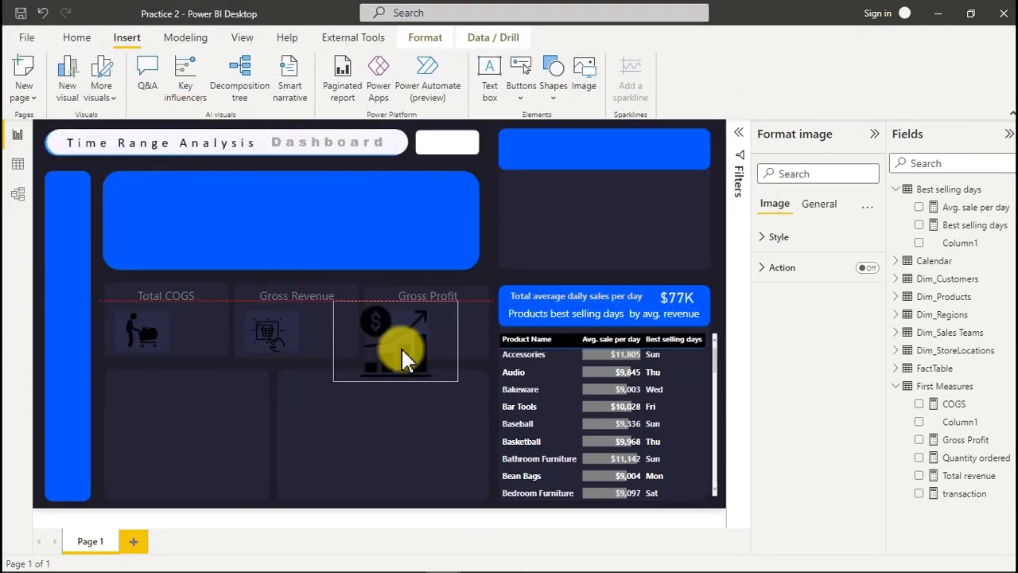
{"action": "left_click_drag", "start_coordinate": [458, 302], "coordinate": [400, 341]}
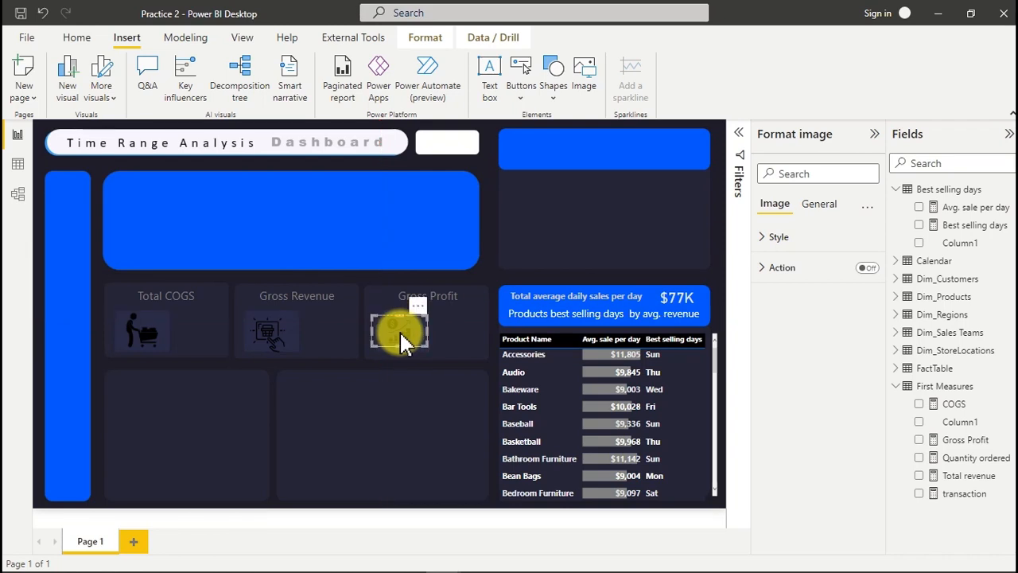
{"action": "left_click", "coordinate": [596, 250]}
Step: Duplicate the total average daily sales value card into the Total COGS, Gross Revenue and Gross Profit cards, beside their icons
{"action": "left_click", "coordinate": [675, 296]}
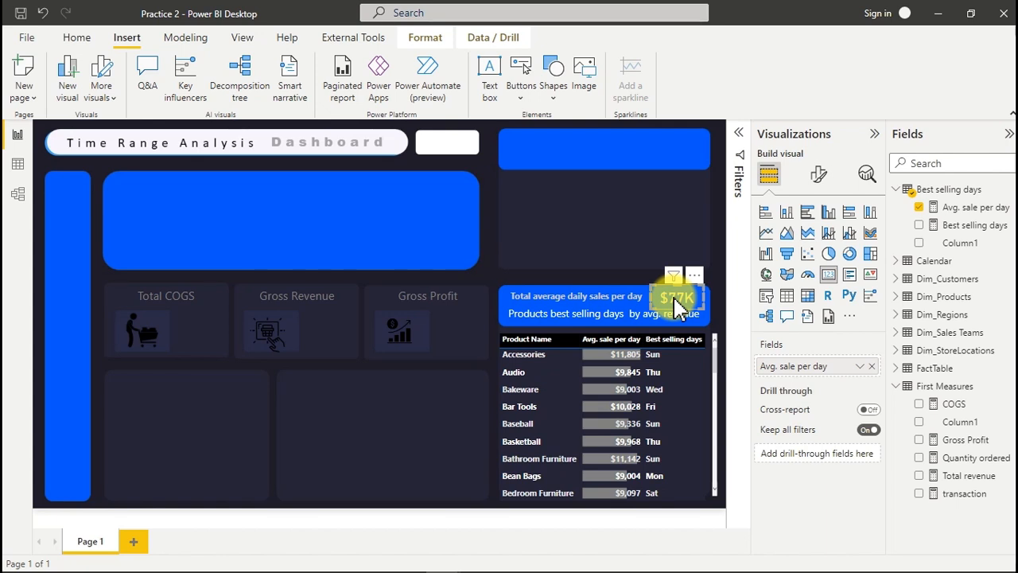
{"action": "left_click_drag", "start_coordinate": [675, 302], "coordinate": [227, 334]}
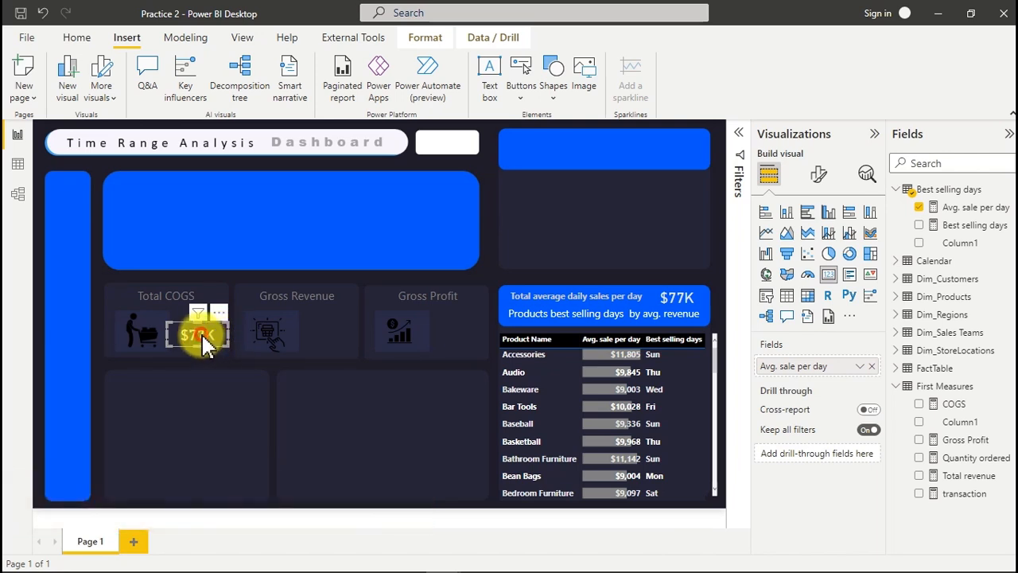
{"action": "left_click_drag", "start_coordinate": [203, 336], "coordinate": [331, 337]}
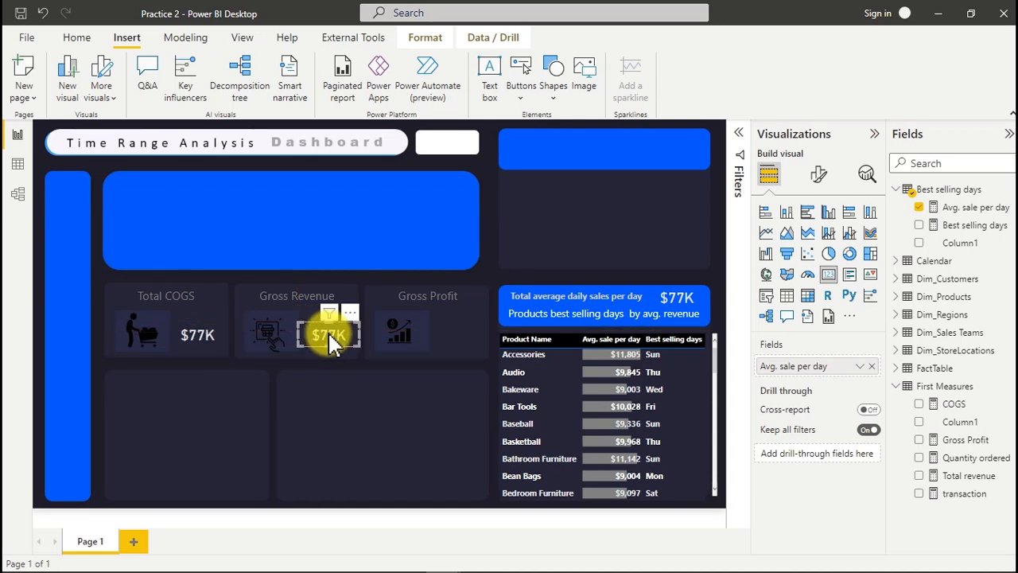
{"action": "left_click", "coordinate": [198, 340]}
{"action": "left_click_drag", "start_coordinate": [201, 344], "coordinate": [454, 340]}
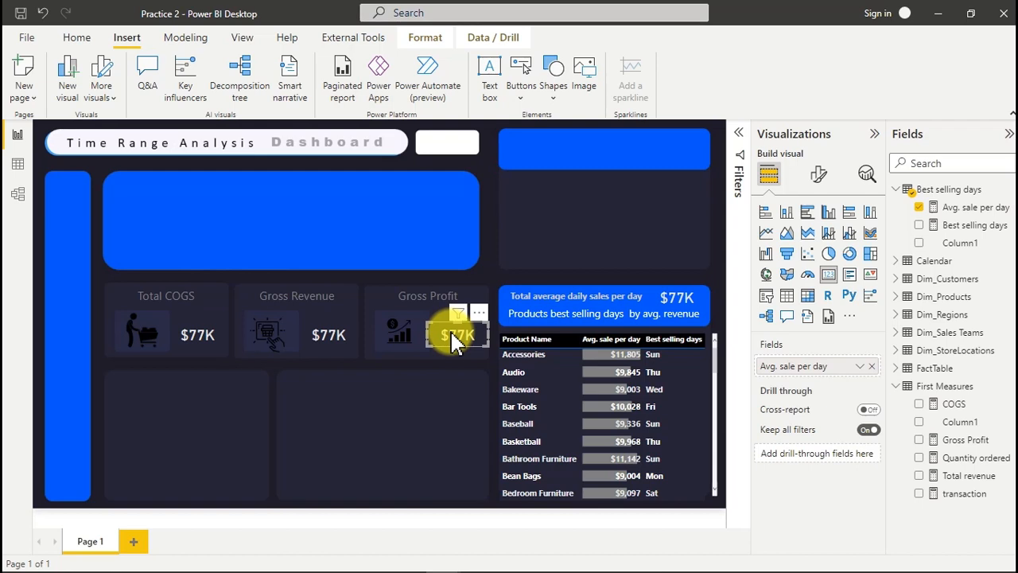
Step: Replace Avg. sale per day with the Gross Profit measure in the Gross Profit card and with Total revenue in the Gross Revenue card
{"action": "left_click", "coordinate": [873, 367]}
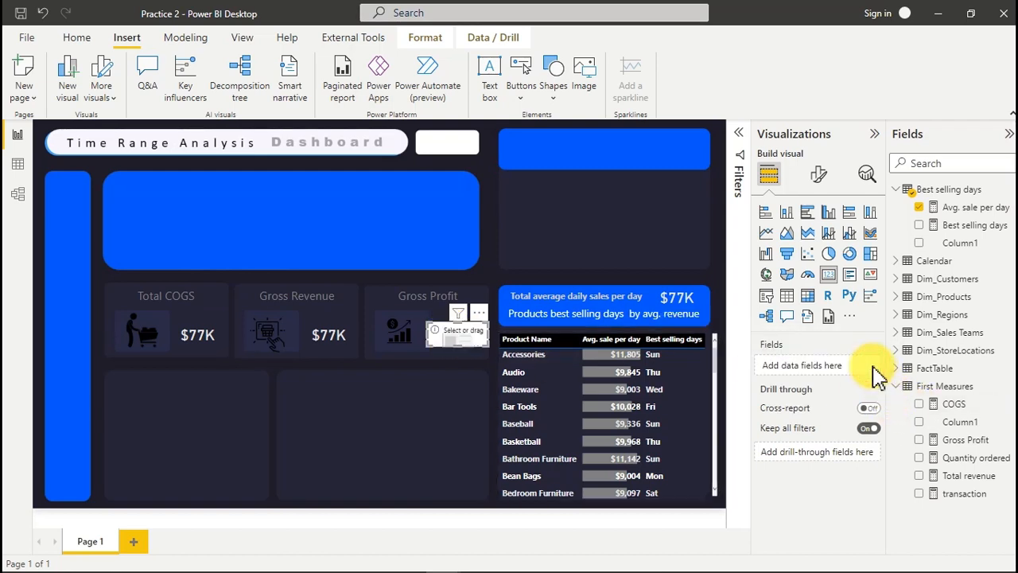
{"action": "left_click", "coordinate": [918, 439]}
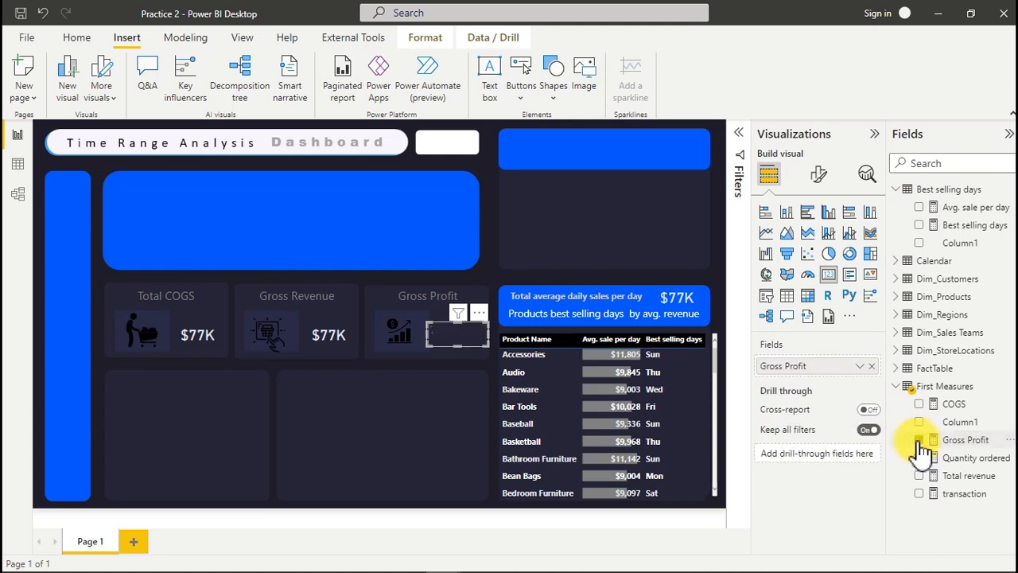
{"action": "left_click", "coordinate": [332, 342]}
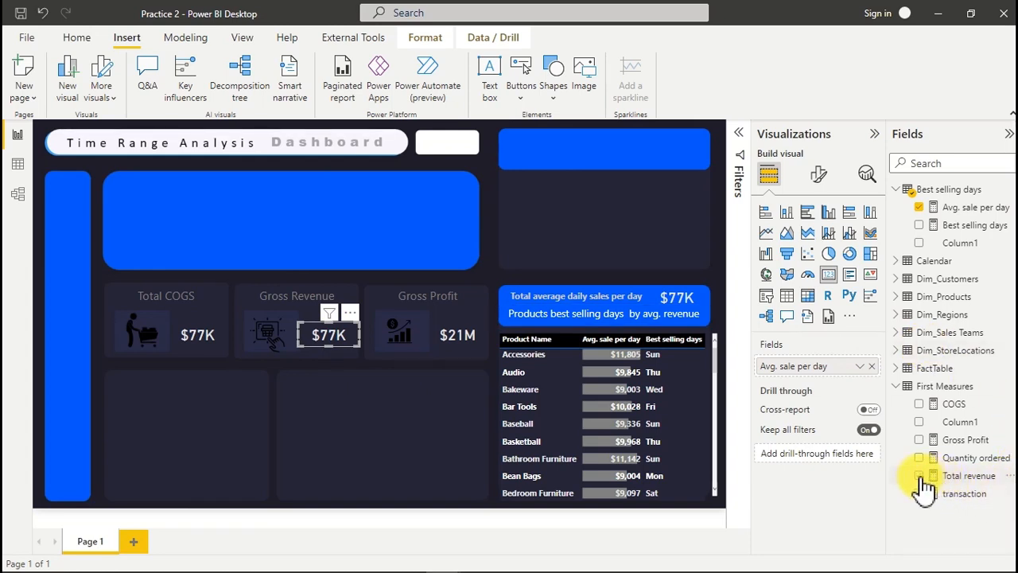
{"action": "left_click", "coordinate": [872, 367]}
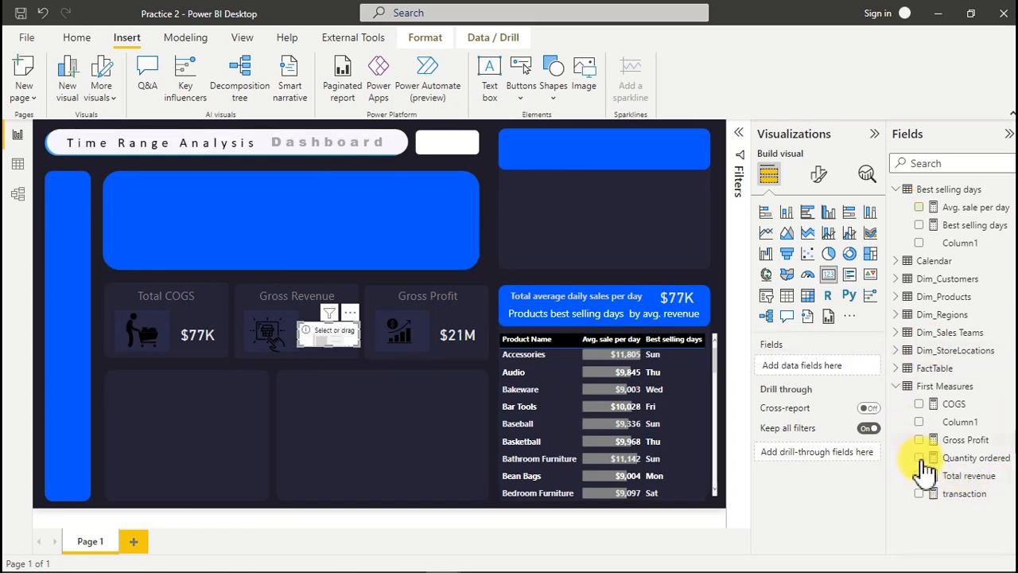
{"action": "left_click", "coordinate": [920, 475]}
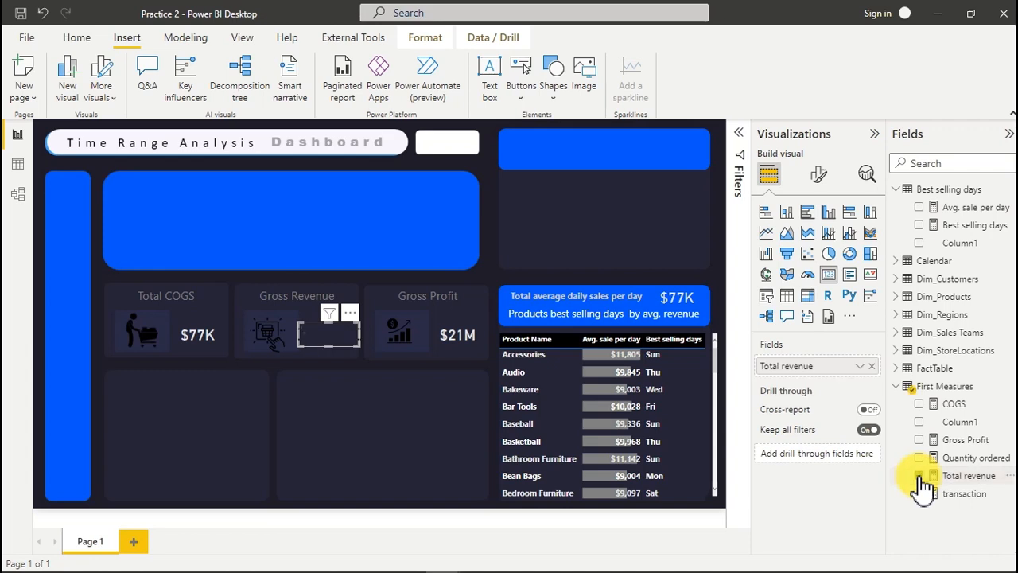
Step: Replace Avg. sale per day with the COGS measure in the Total COGS value card
{"action": "left_click", "coordinate": [205, 338]}
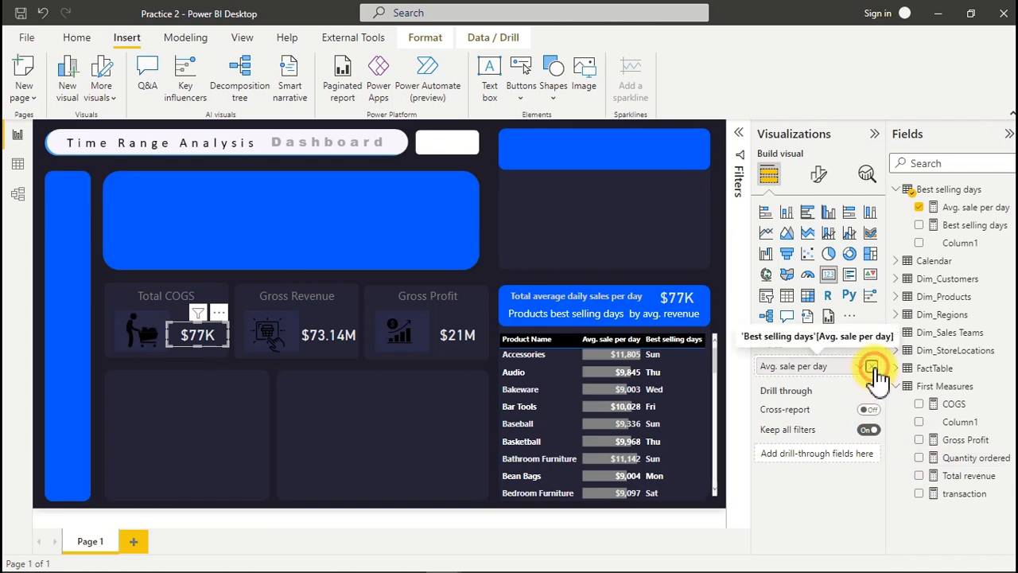
{"action": "left_click", "coordinate": [874, 367]}
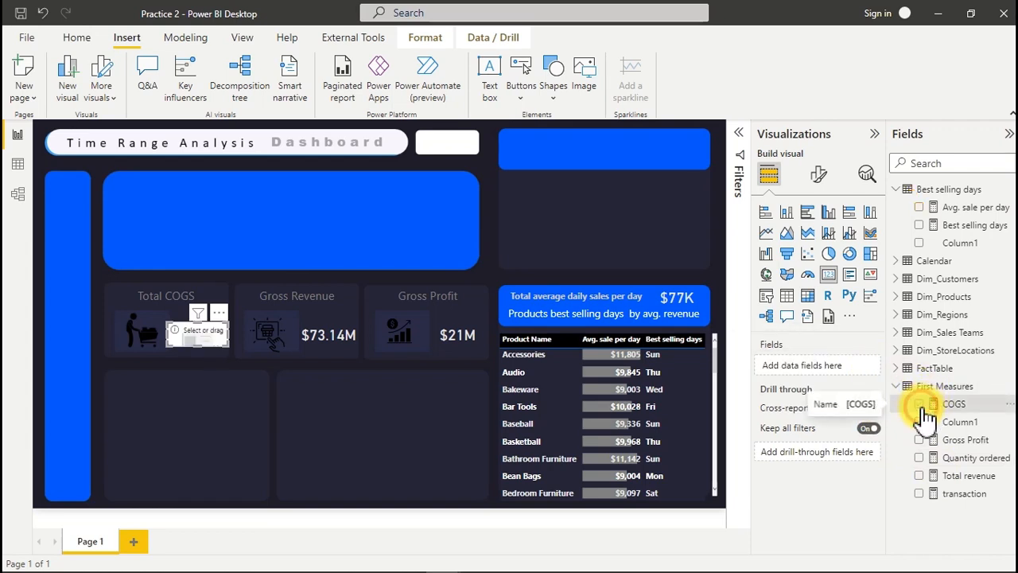
{"action": "left_click", "coordinate": [920, 404]}
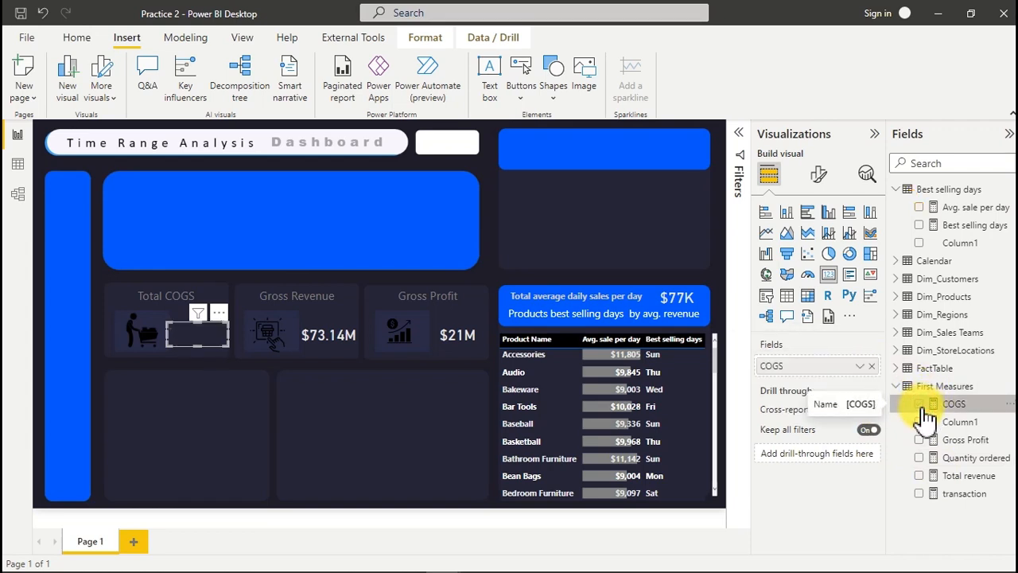
{"action": "left_click", "coordinate": [391, 398]}
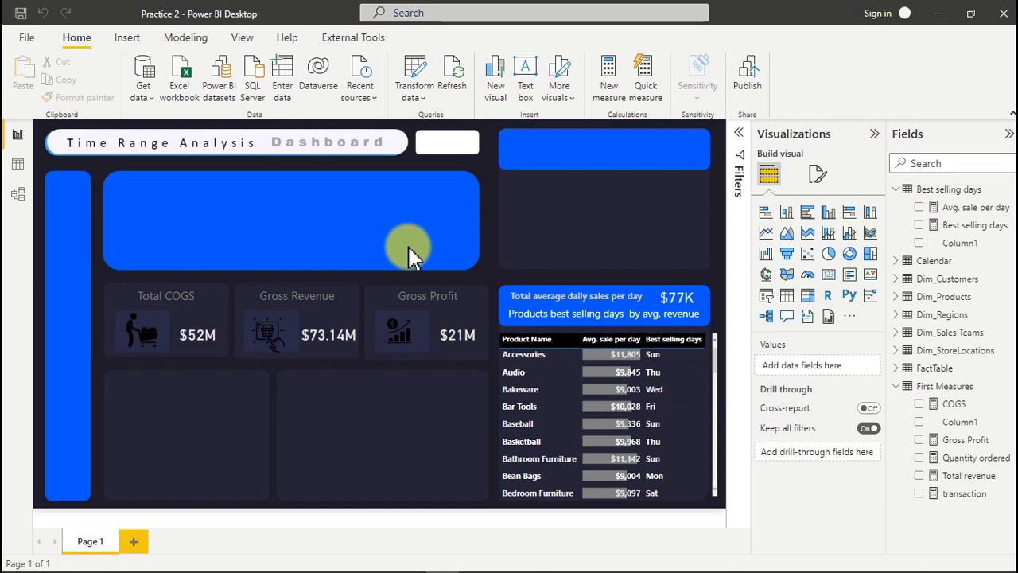
Step: Create a new calculated table in the data view, enlarge the formula text and start the formula with "Change measures="
{"action": "left_click", "coordinate": [20, 167]}
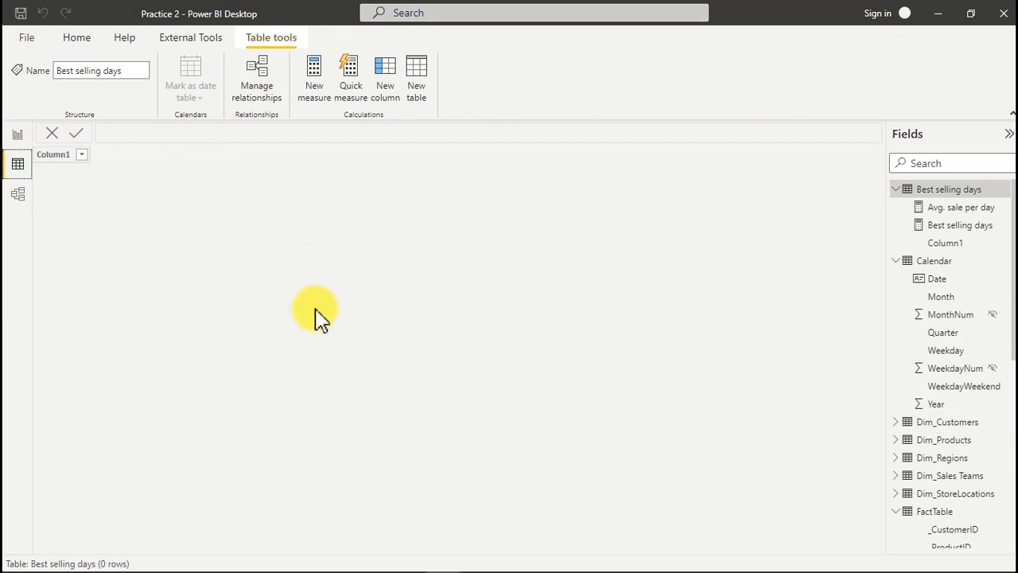
{"action": "left_click", "coordinate": [421, 76]}
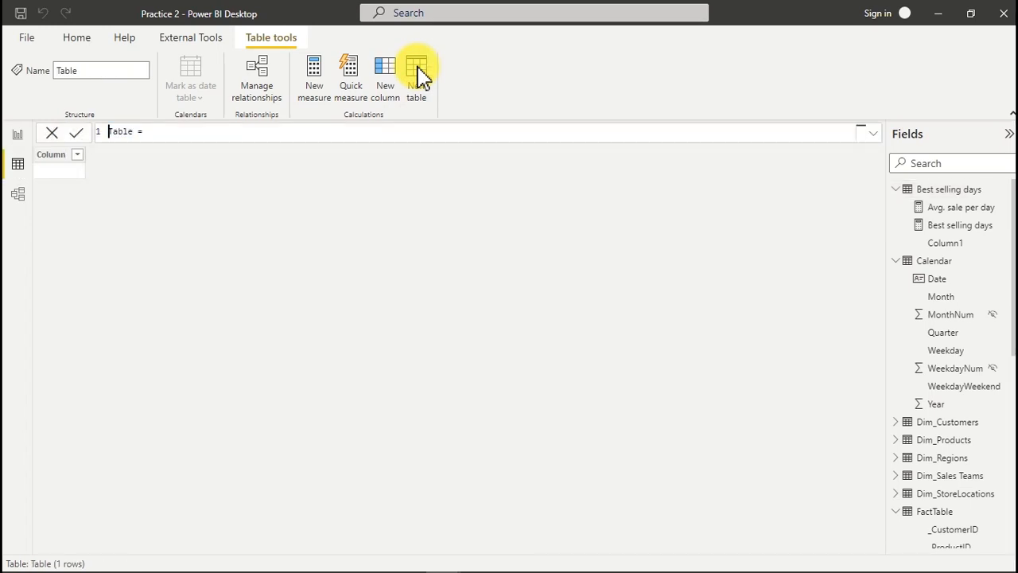
{"action": "left_click", "coordinate": [170, 127]}
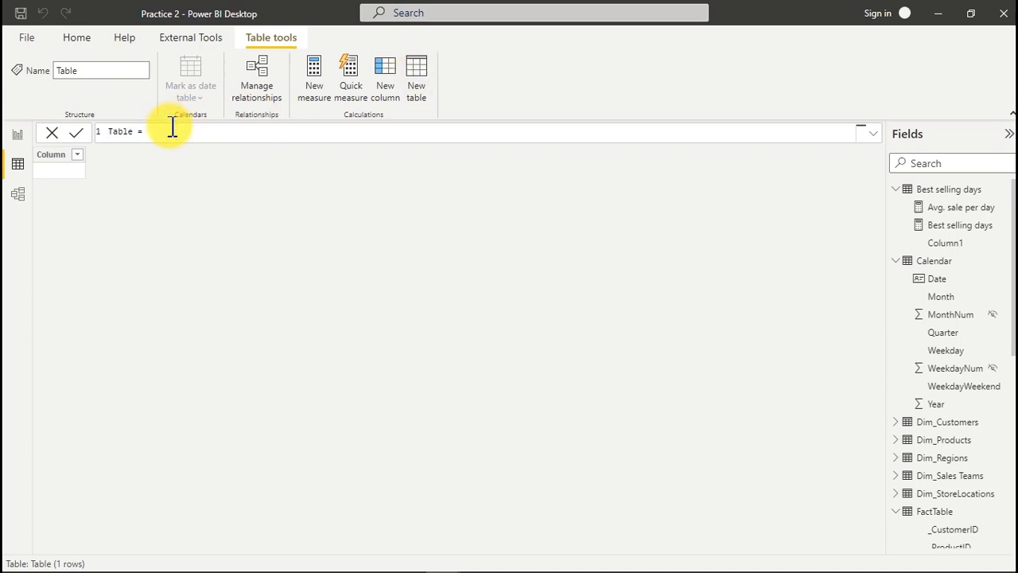
{"action": "scroll", "coordinate": [172, 127], "scroll_direction": "up", "scroll_amount": 3}
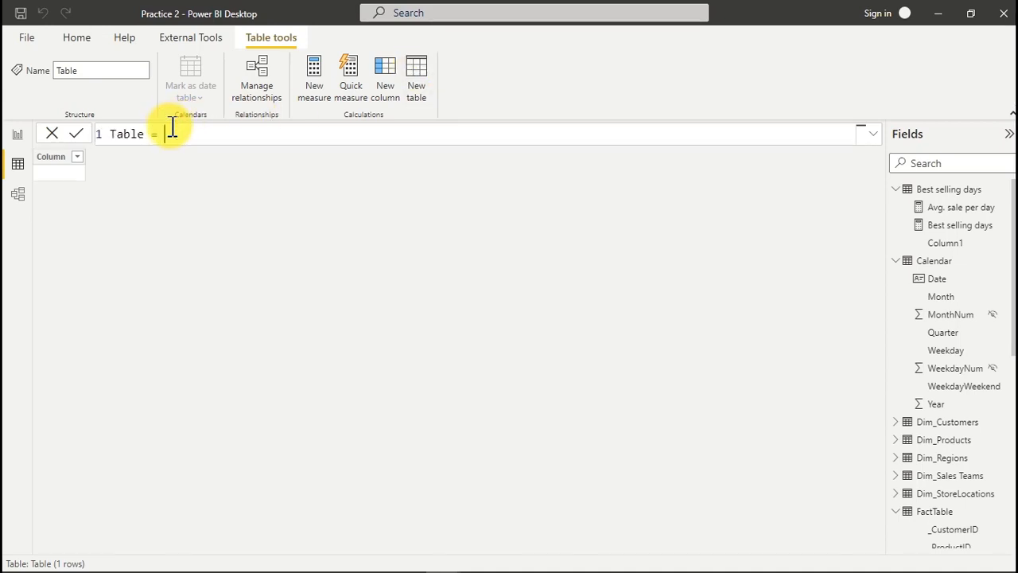
{"action": "scroll", "coordinate": [172, 129], "scroll_direction": "up", "scroll_amount": 4}
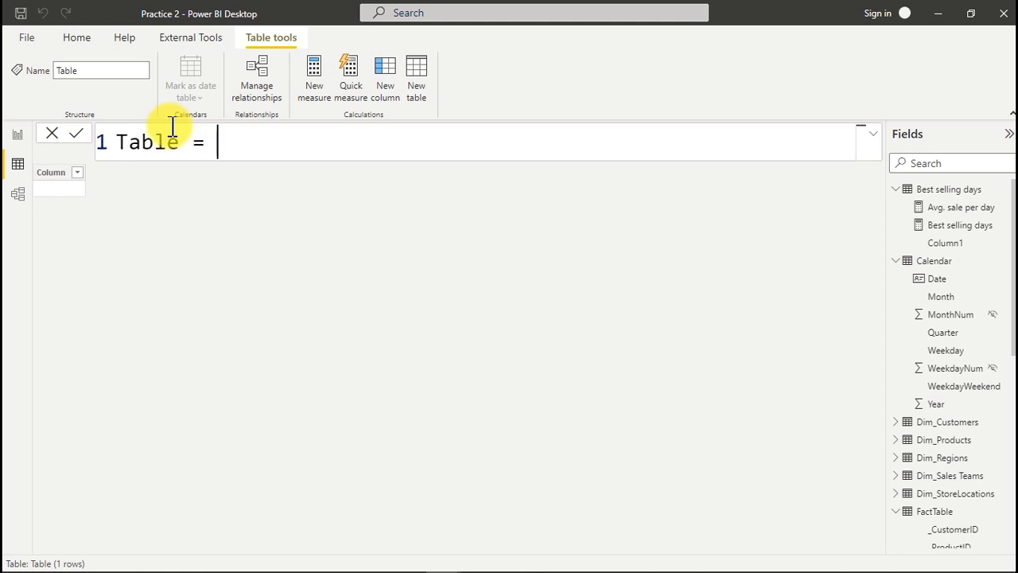
{"action": "key", "text": "ctrl+a"}
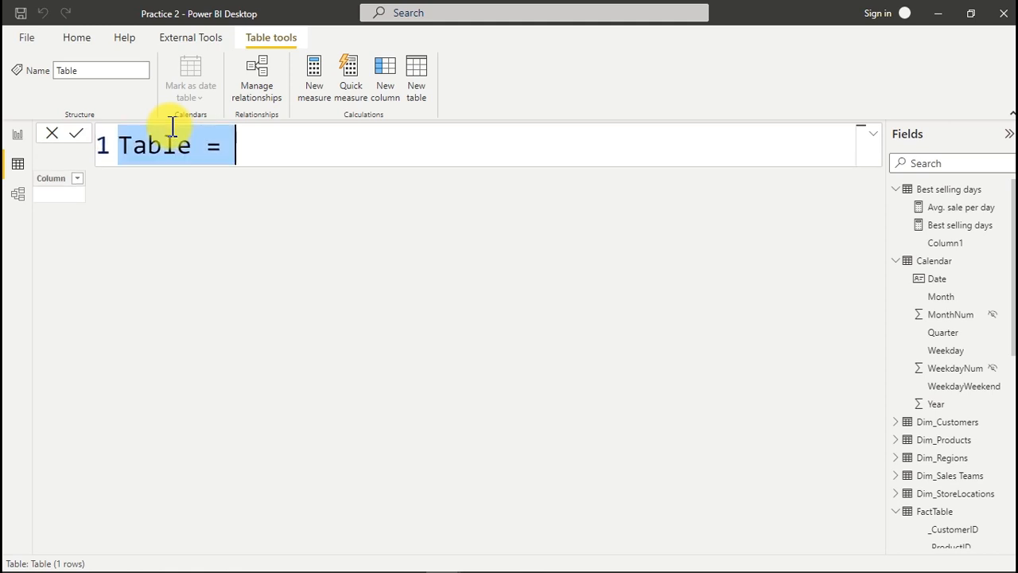
{"action": "type", "text": "Chag"}
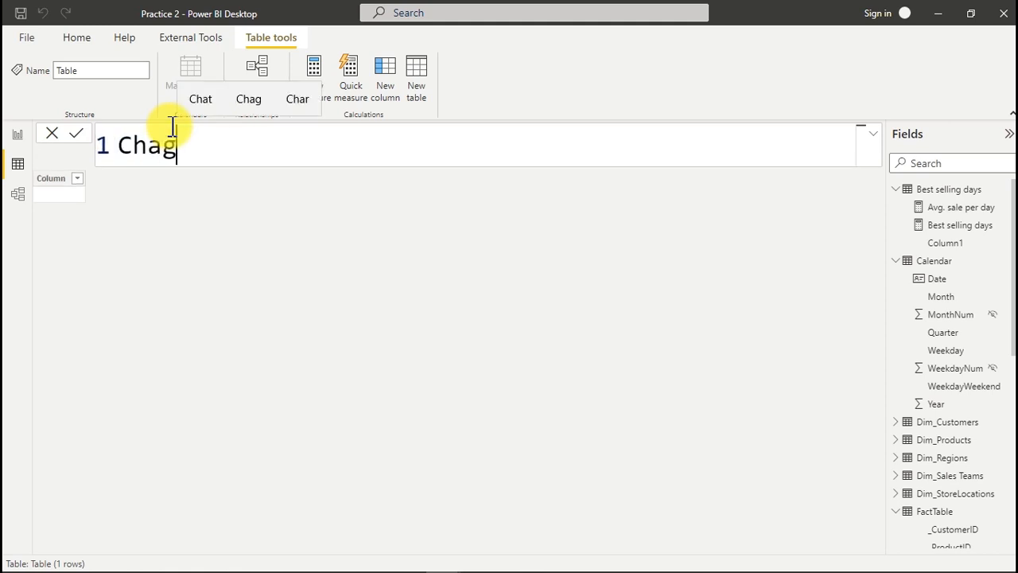
{"action": "key", "text": "BackSpace"}
{"action": "type", "text": "nge measure"}
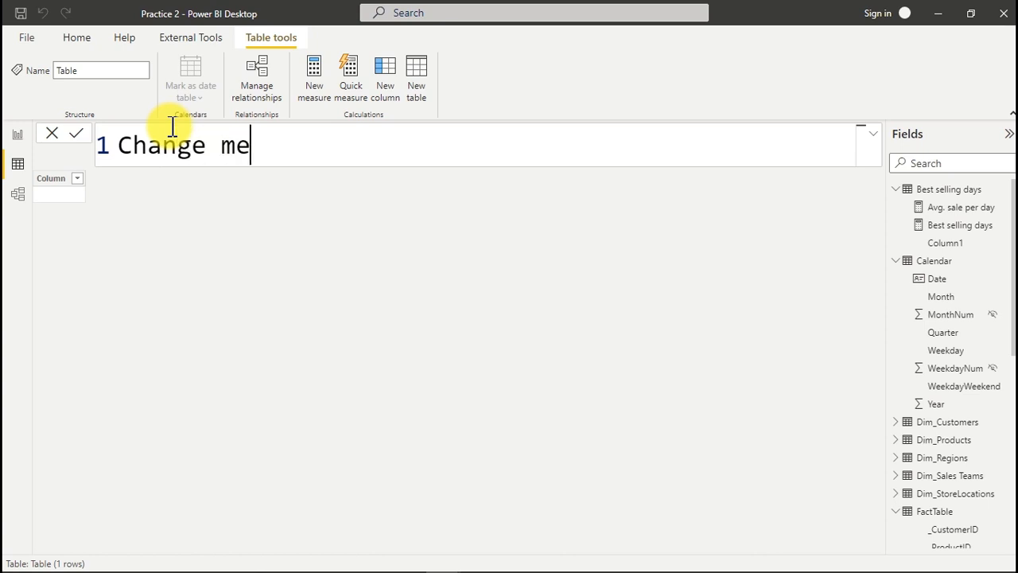
{"action": "type", "text": "s"}
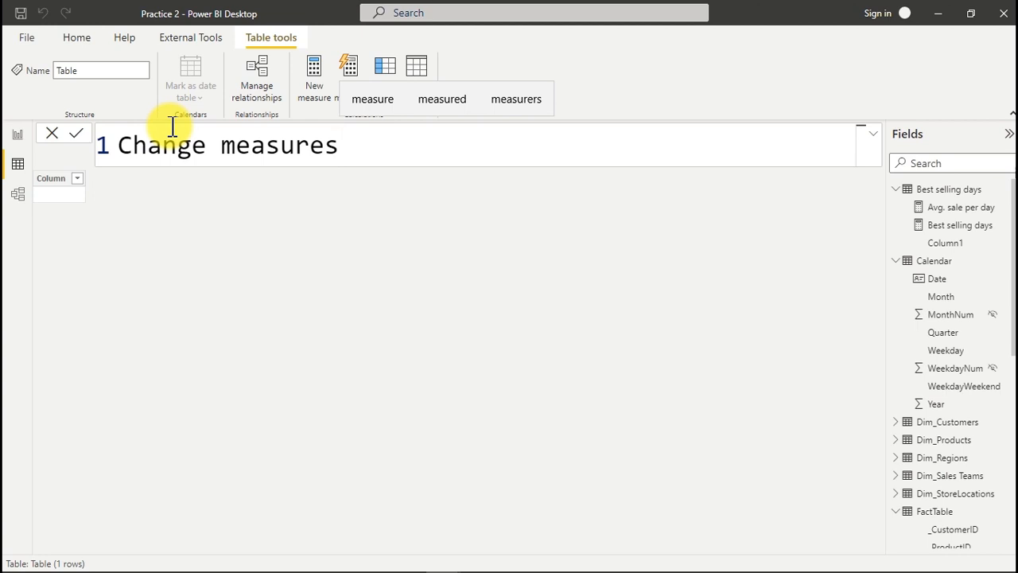
{"action": "type", "text": "="}
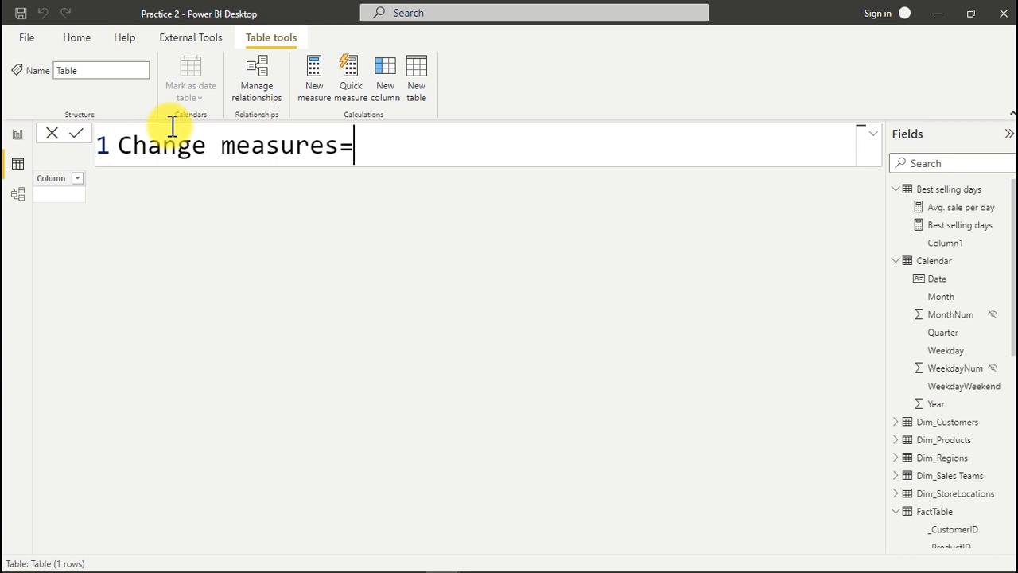
Step: Add a pair of curly braces below the table name, with two blank lines between them for the entries
{"action": "key", "text": "shift+Return"}
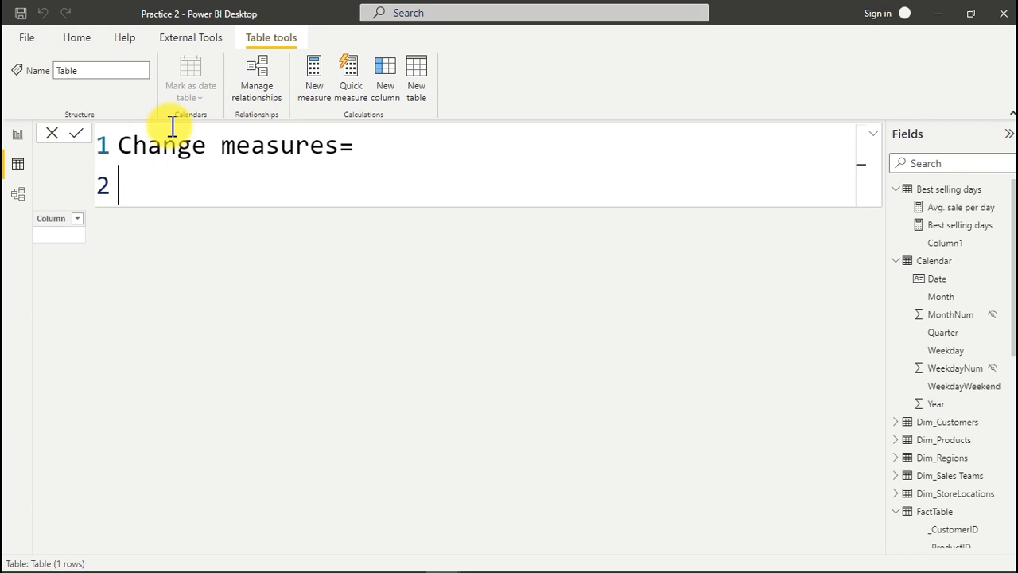
{"action": "type", "text": "{}"}
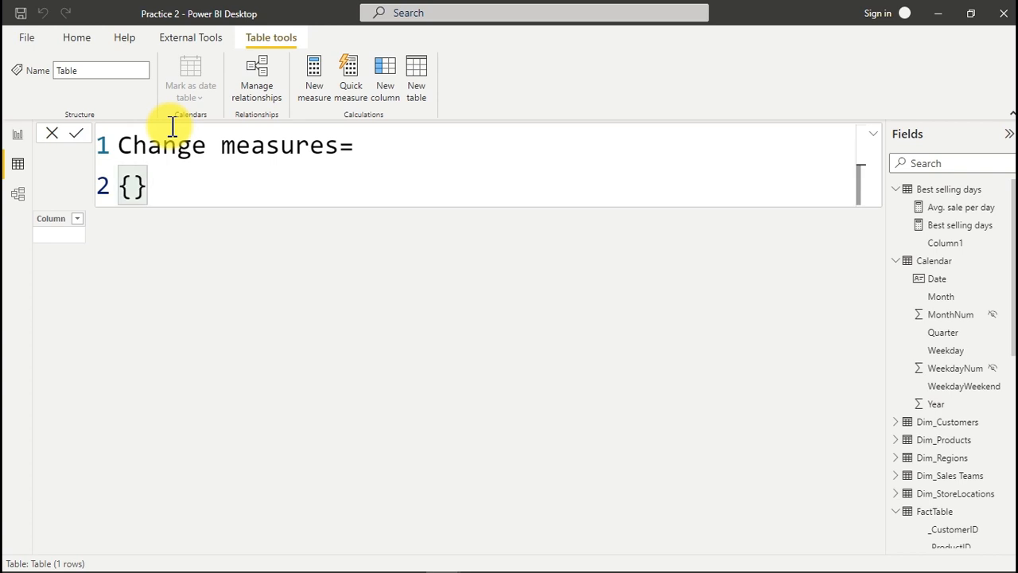
{"action": "key", "text": "Left"}
{"action": "key", "text": "shift+Return"}
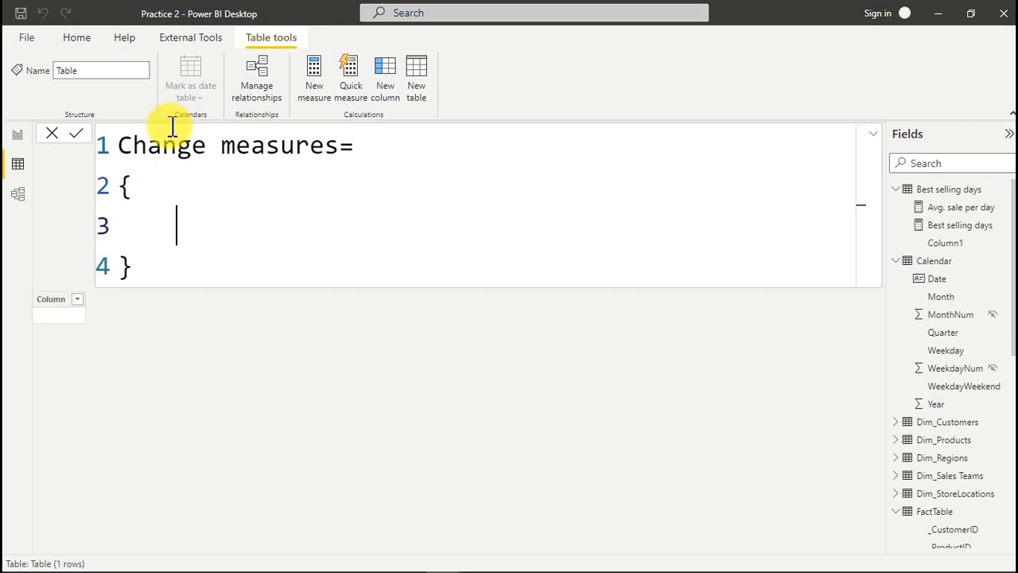
{"action": "key", "text": "shift+Return"}
{"action": "key", "text": "Up"}
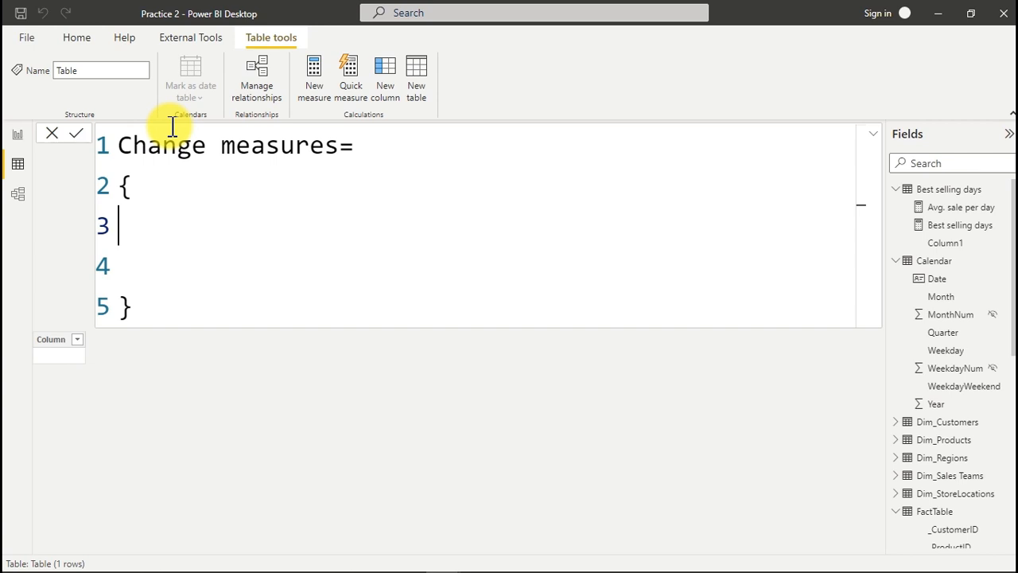
Step: Enter "Ordered Qty" as the first entry inside the braces, followed by a comma and a new line
{"action": "type", "text": "\""}
{"action": "type", "text": "Orde"}
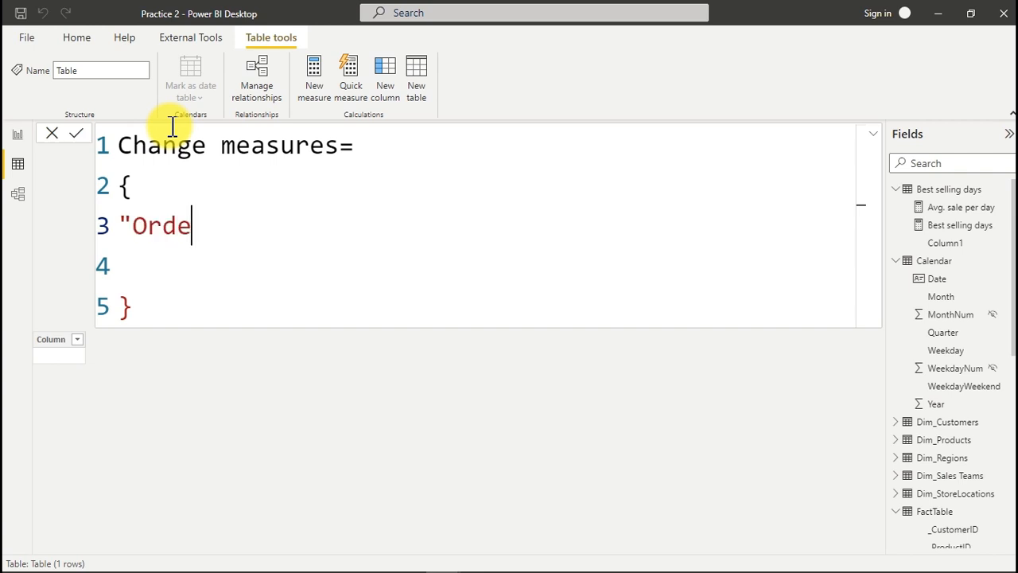
{"action": "type", "text": "red "}
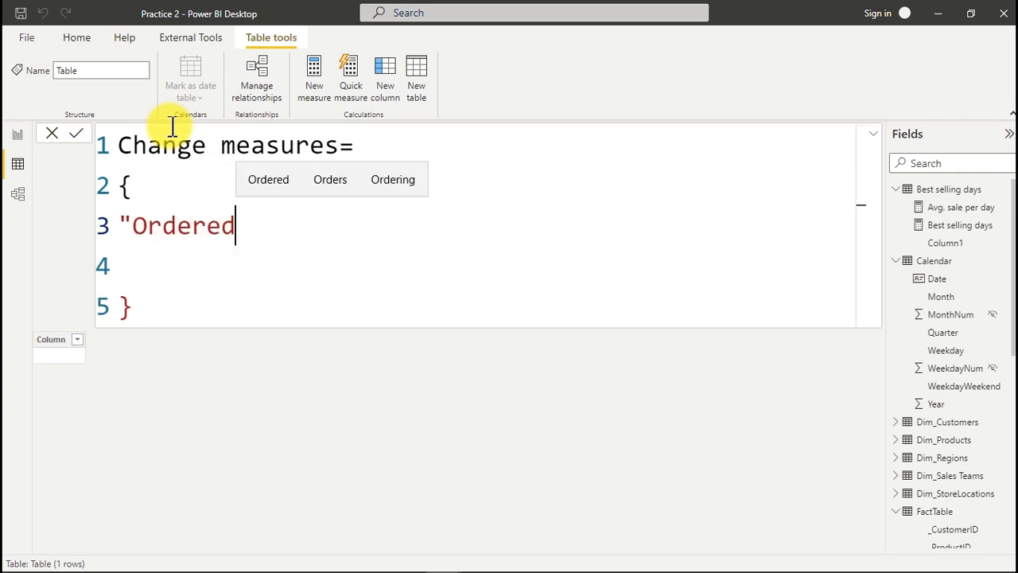
{"action": "type", "text": "Qty"}
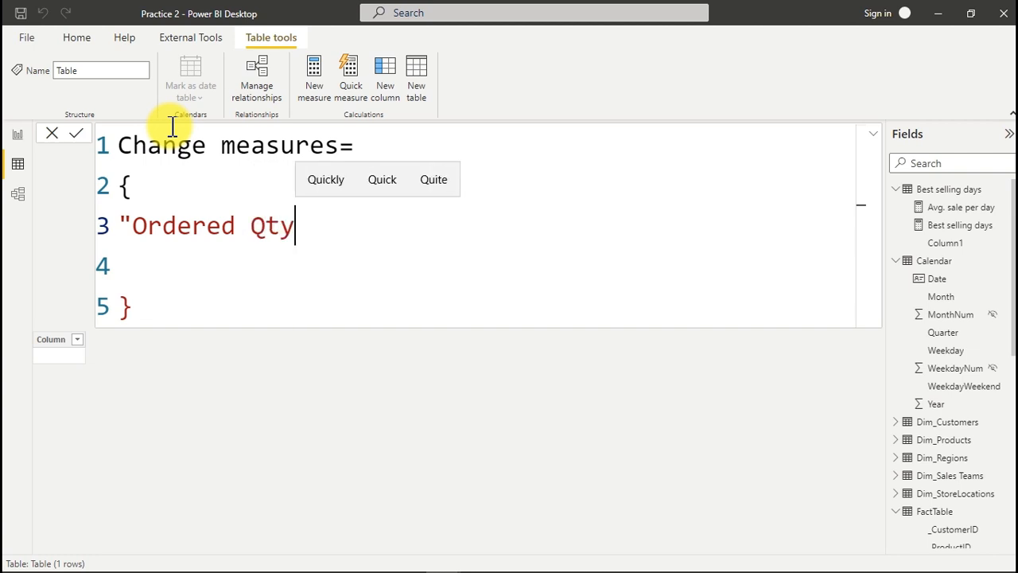
{"action": "type", "text": "\""}
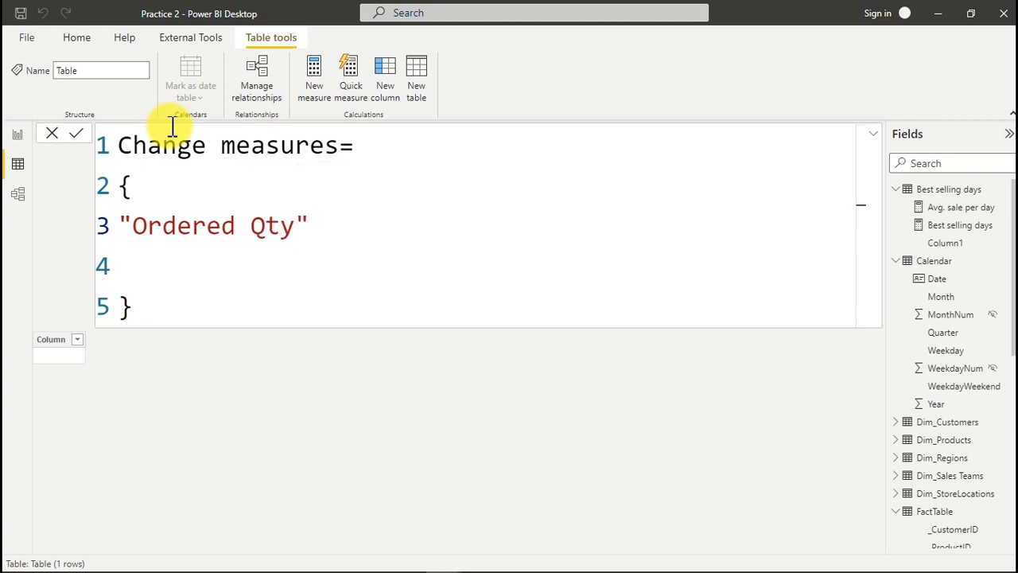
{"action": "type", "text": ","}
{"action": "key", "text": "shift+Return"}
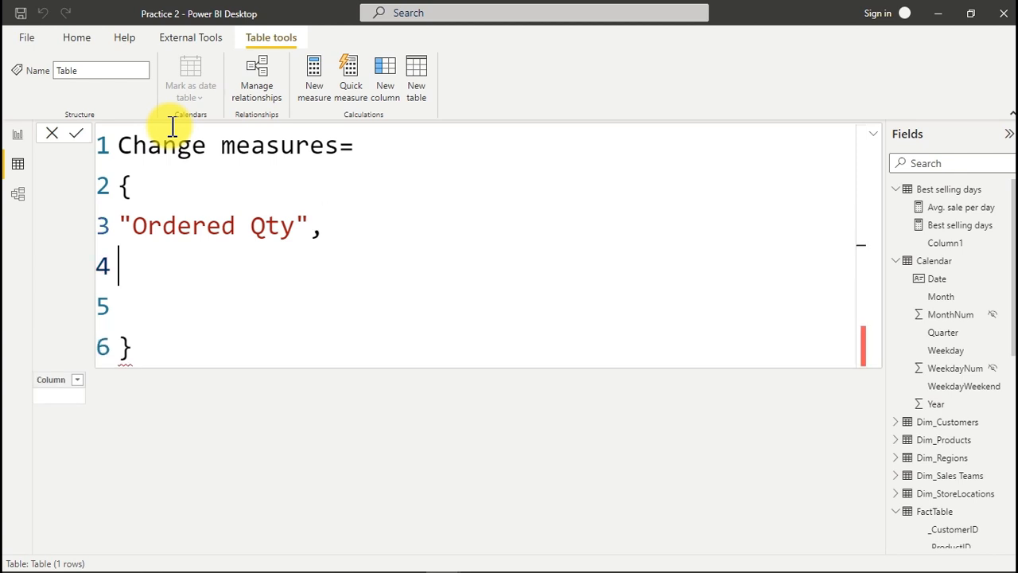
Step: Enter "Transaction" as the second entry of the table formula, followed by a comma and a new line
{"action": "type", "text": "\""}
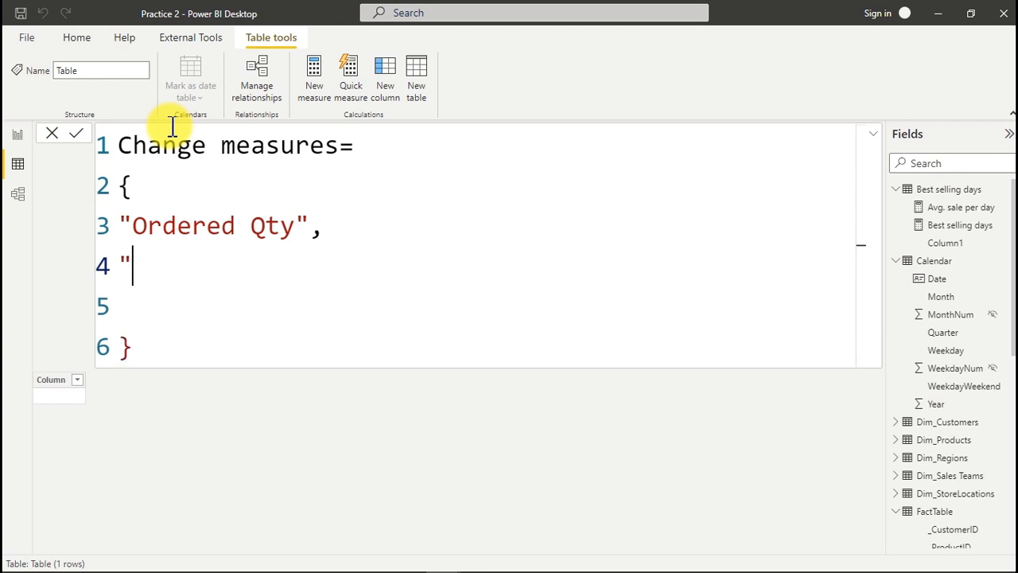
{"action": "type", "text": "tra"}
{"action": "key", "text": "BackSpace"}
{"action": "key", "text": "BackSpace"}
{"action": "key", "text": "BackSpace"}
{"action": "type", "text": "Tranda"}
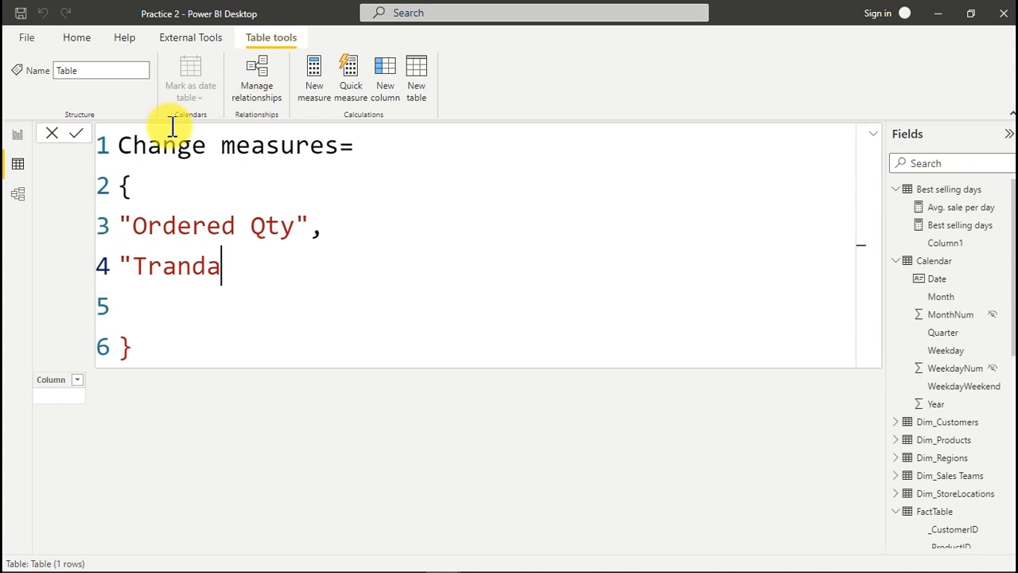
{"action": "key", "text": "BackSpace"}
{"action": "type", "text": "sact"}
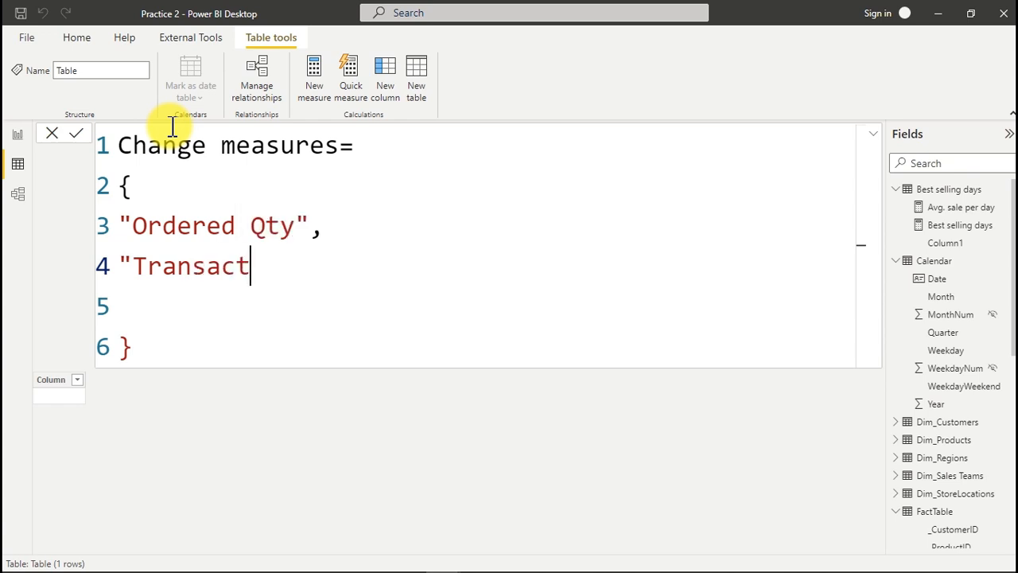
{"action": "type", "text": "ion\","}
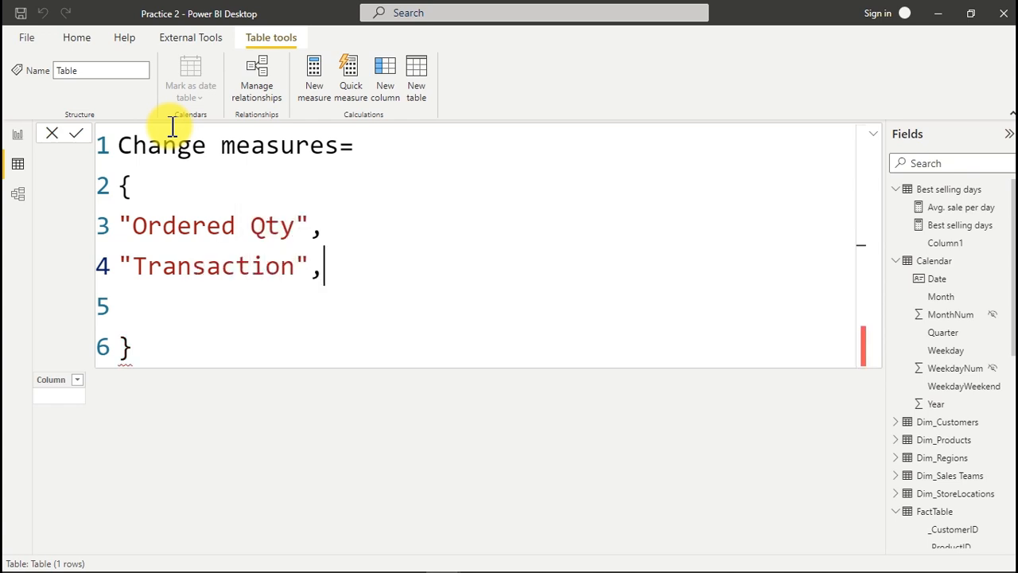
{"action": "key", "text": "Return"}
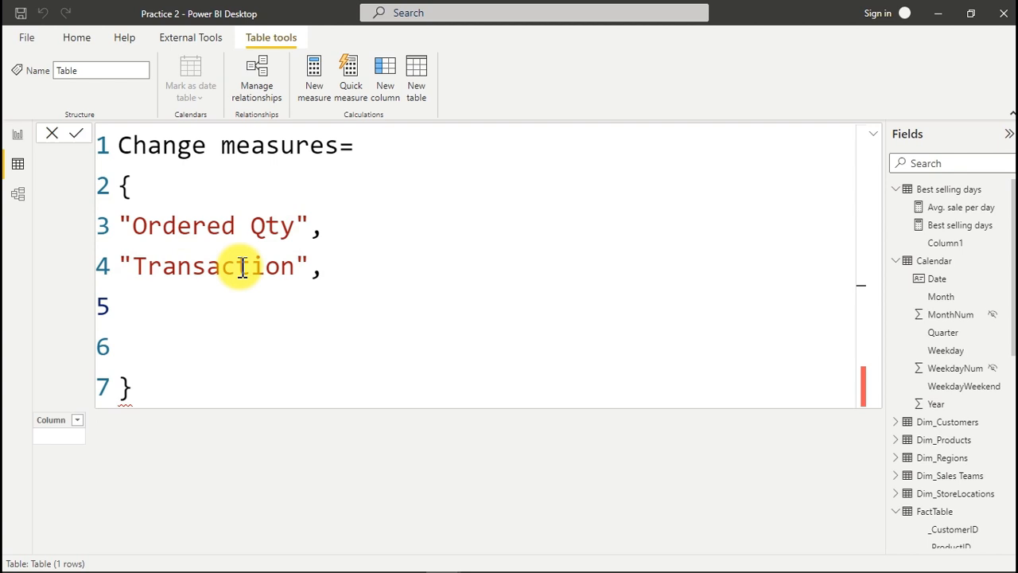
Step: Enter "($) Gross Profit" as the third entry of the table formula, followed by a comma and a new line
{"action": "type", "text": "\"("}
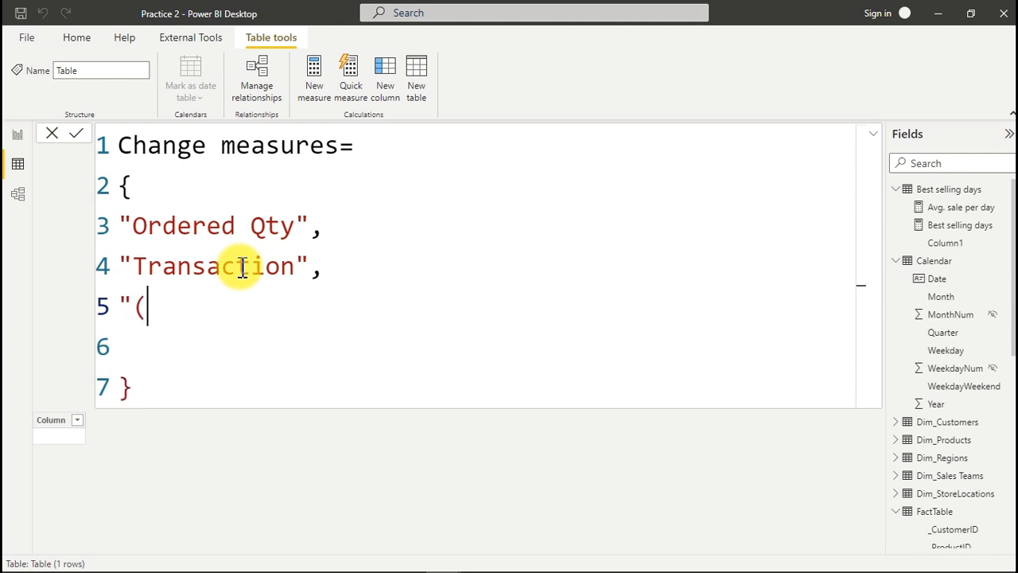
{"action": "type", "text": "$) Gross "}
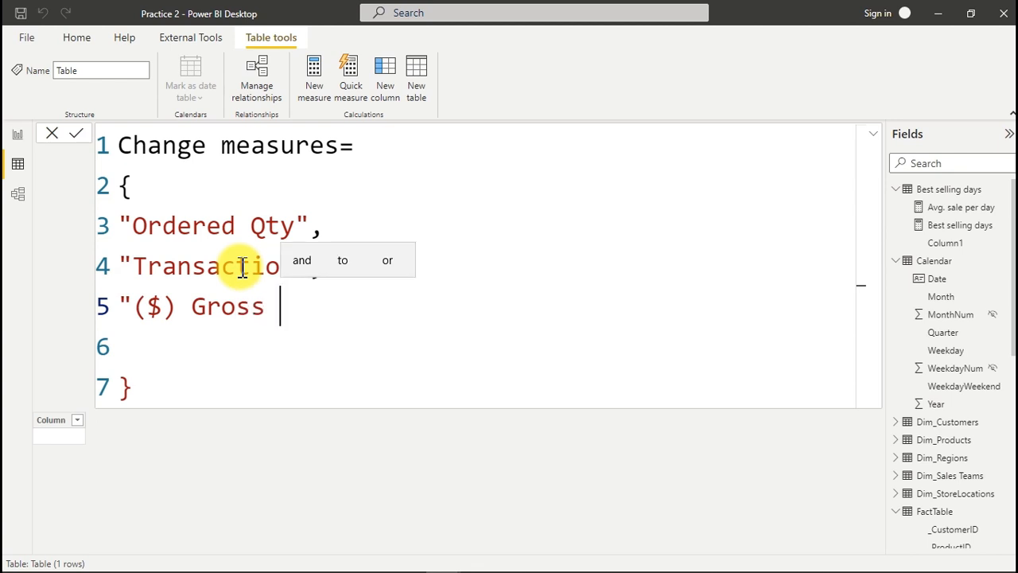
{"action": "type", "text": "Prof"}
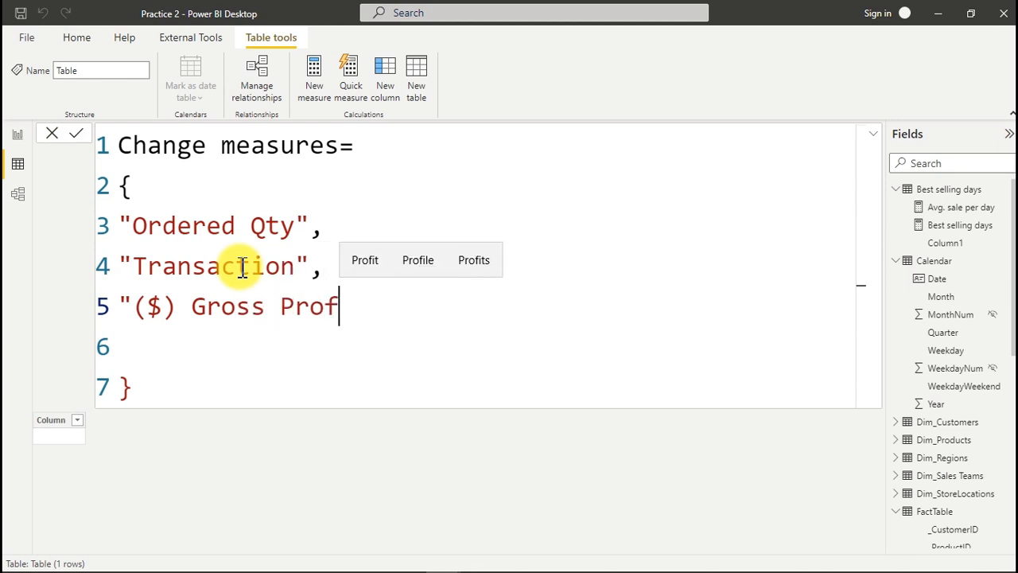
{"action": "type", "text": "it\""}
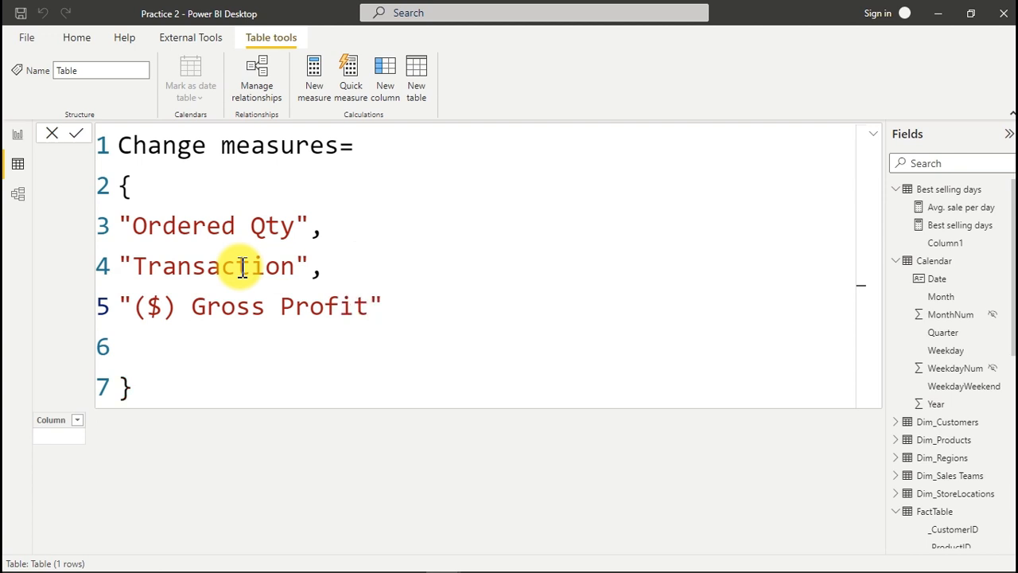
{"action": "type", "text": ","}
{"action": "key", "text": "Return"}
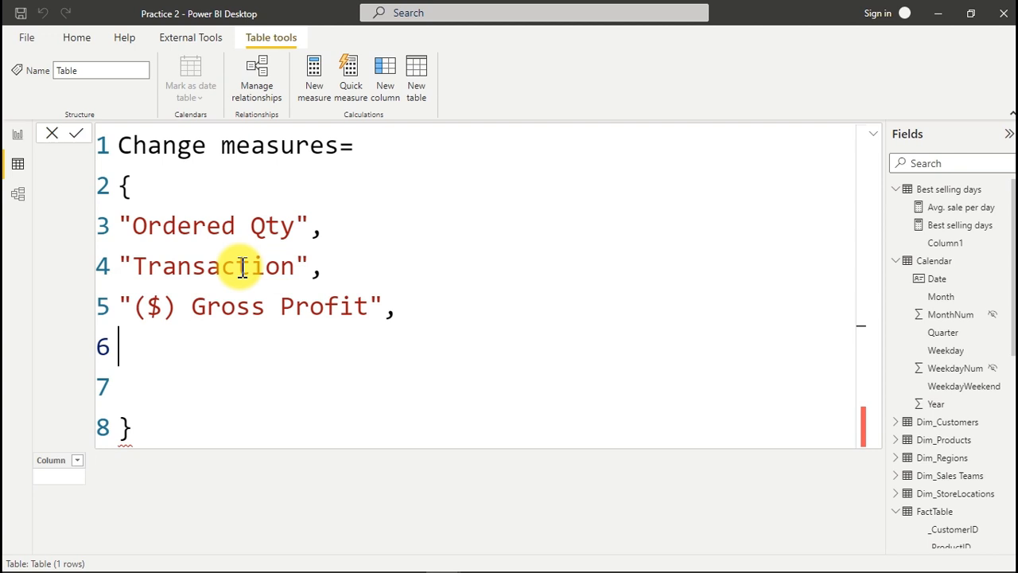
Step: Enter "($) Total Revuenu" as the fourth entry of the table formula, followed by a comma and a new line
{"action": "type", "text": "\""}
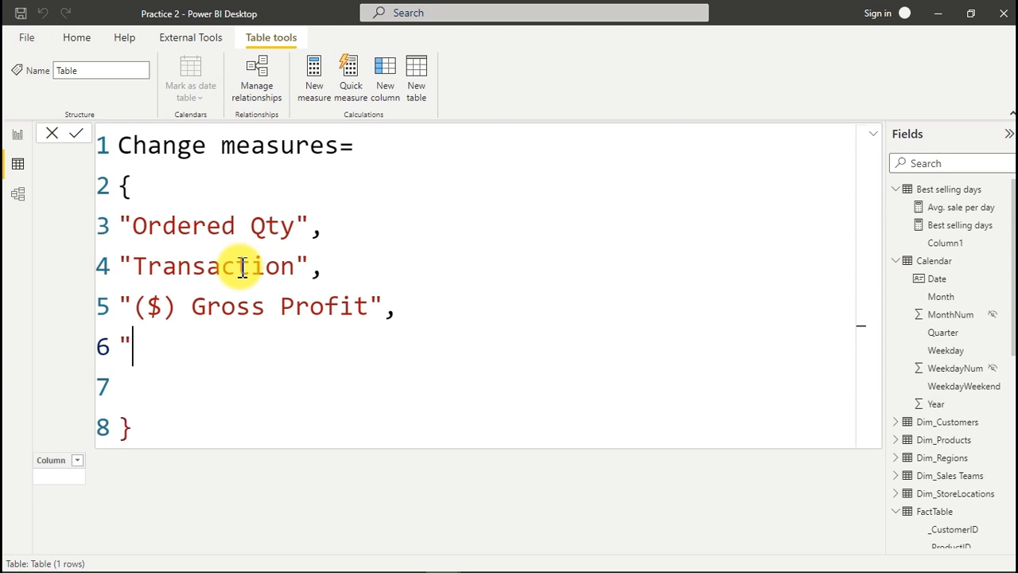
{"action": "type", "text": "($) T"}
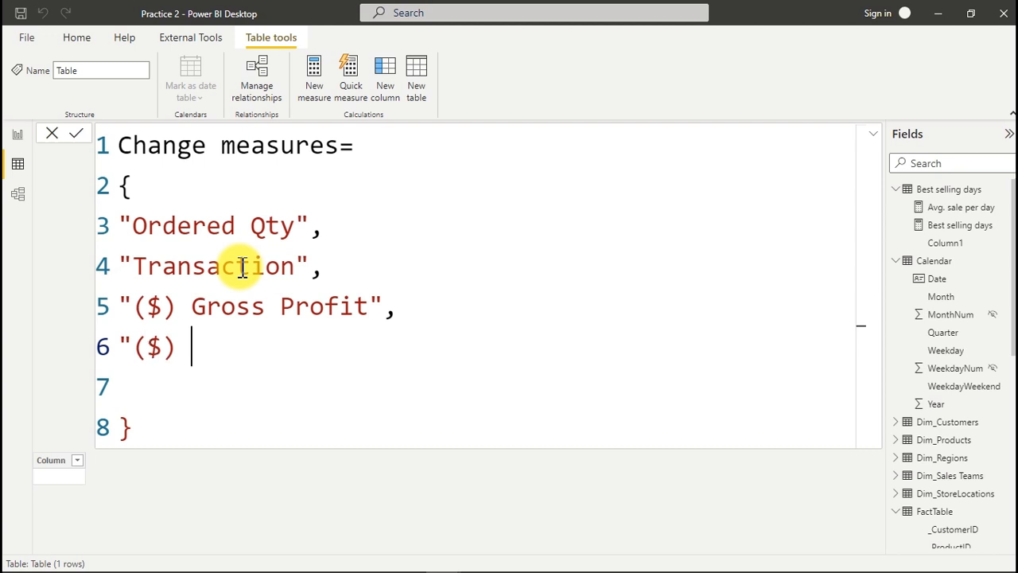
{"action": "type", "text": "otal"}
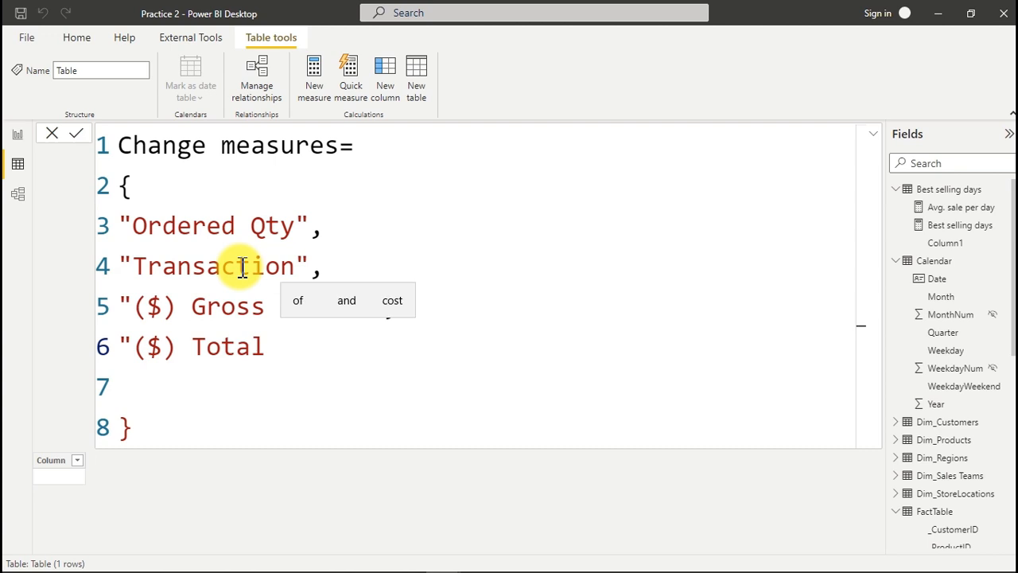
{"action": "type", "text": " Revuenu"}
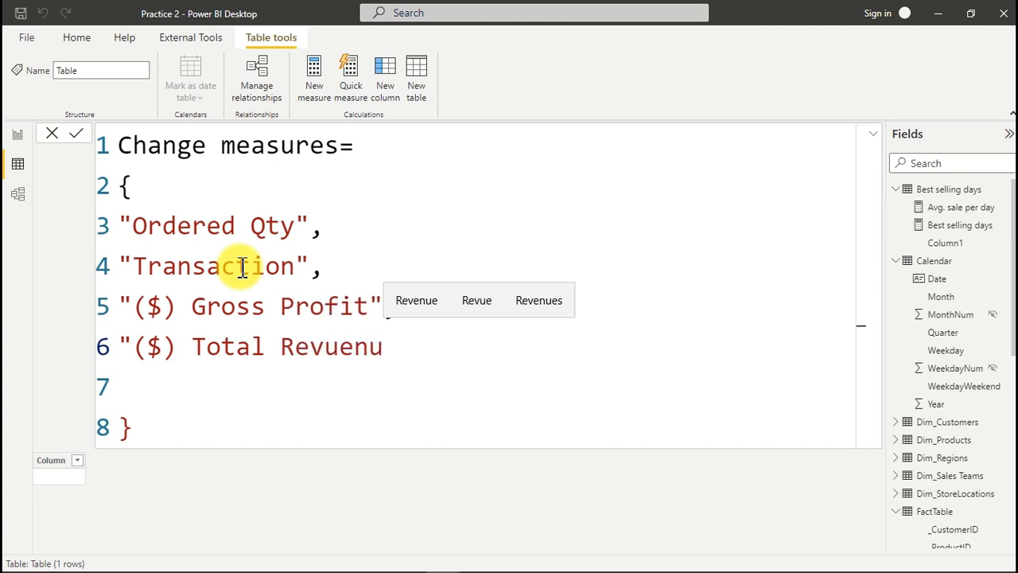
{"action": "type", "text": "\""}
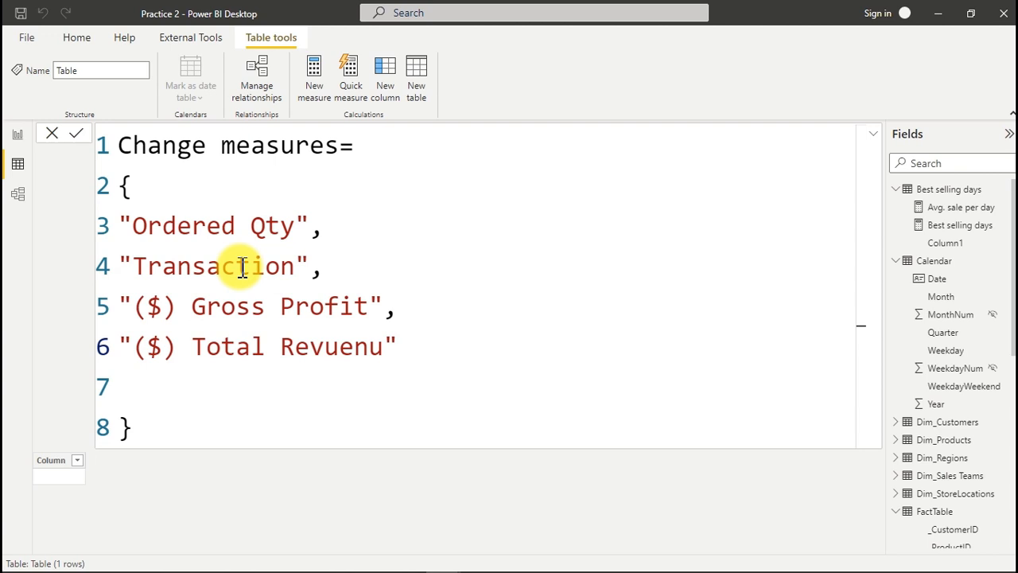
{"action": "type", "text": ","}
{"action": "key", "text": "Return"}
Step: Enter "($) COGS" as the last entry, commit the Change measures table and collapse the formula
{"action": "type", "text": "\""}
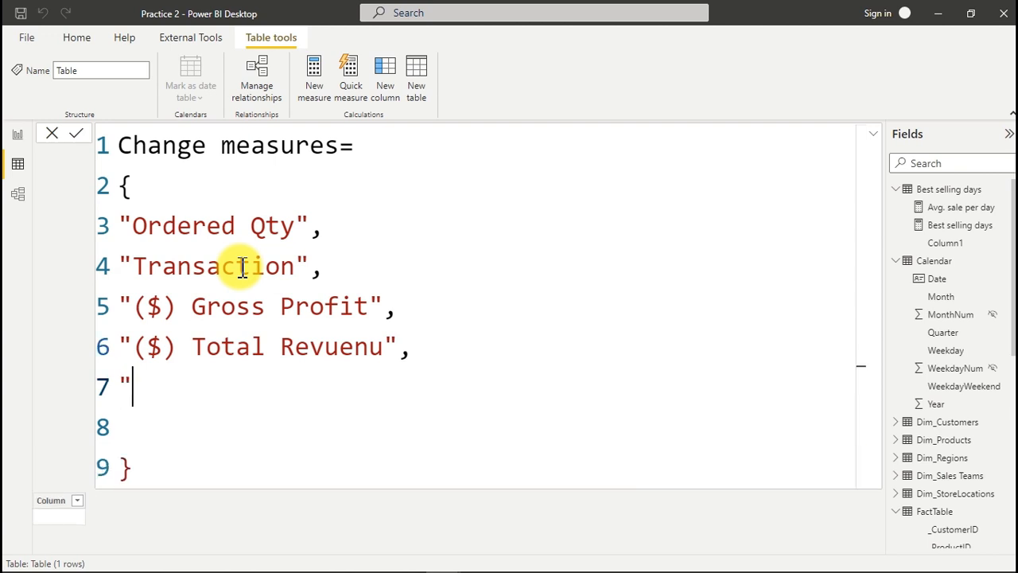
{"action": "type", "text": "(&"}
{"action": "key", "text": "BackSpace"}
{"action": "type", "text": "$)"}
{"action": "key", "text": "BackSpace"}
{"action": "type", "text": "COGS\""}
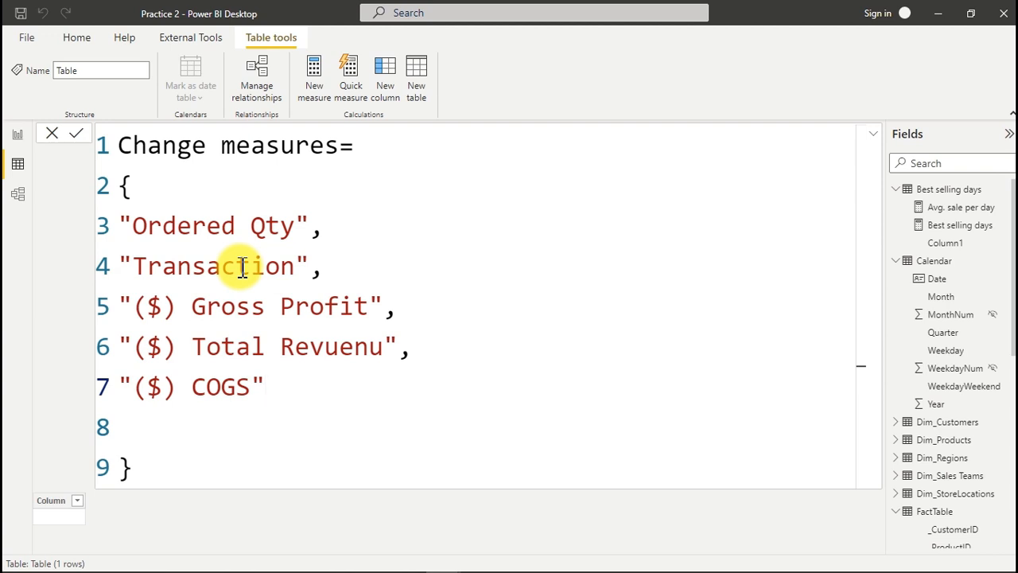
{"action": "key", "text": "Return"}
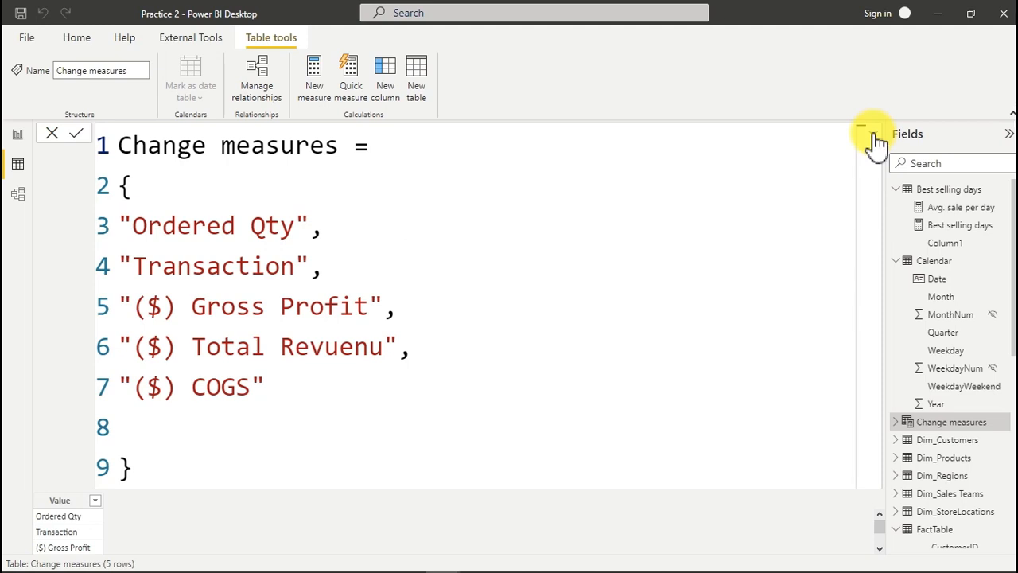
{"action": "left_click", "coordinate": [874, 135]}
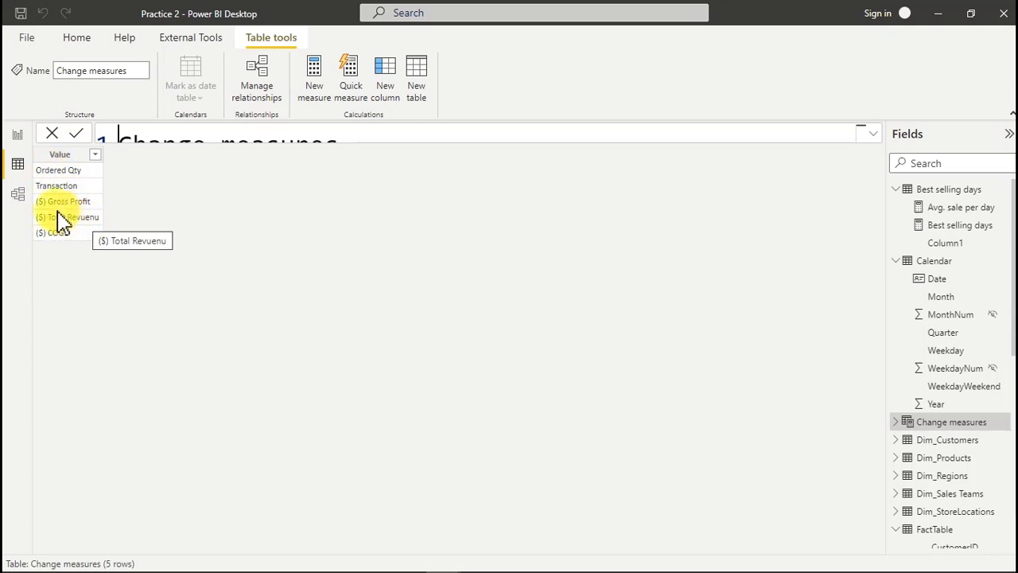
Step: Add a slicer to the report page showing the Value field of the Change measures table
{"action": "left_click", "coordinate": [18, 135]}
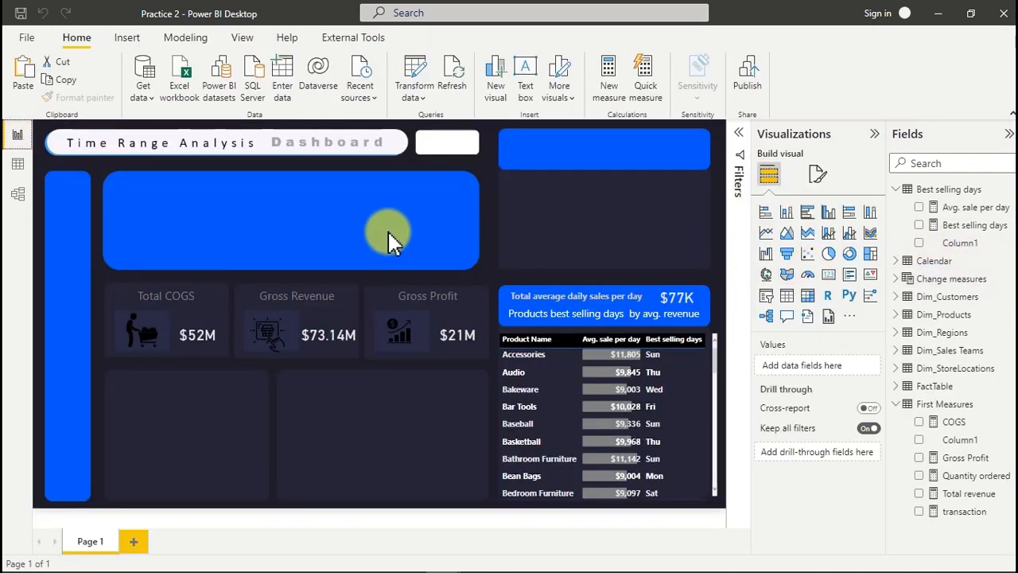
{"action": "left_click", "coordinate": [769, 299]}
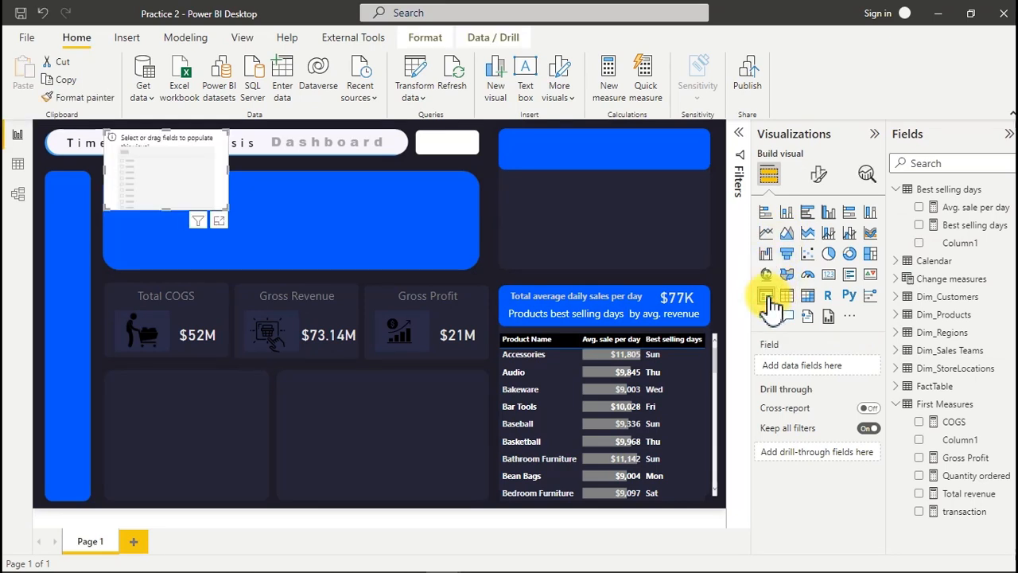
{"action": "left_click", "coordinate": [917, 280]}
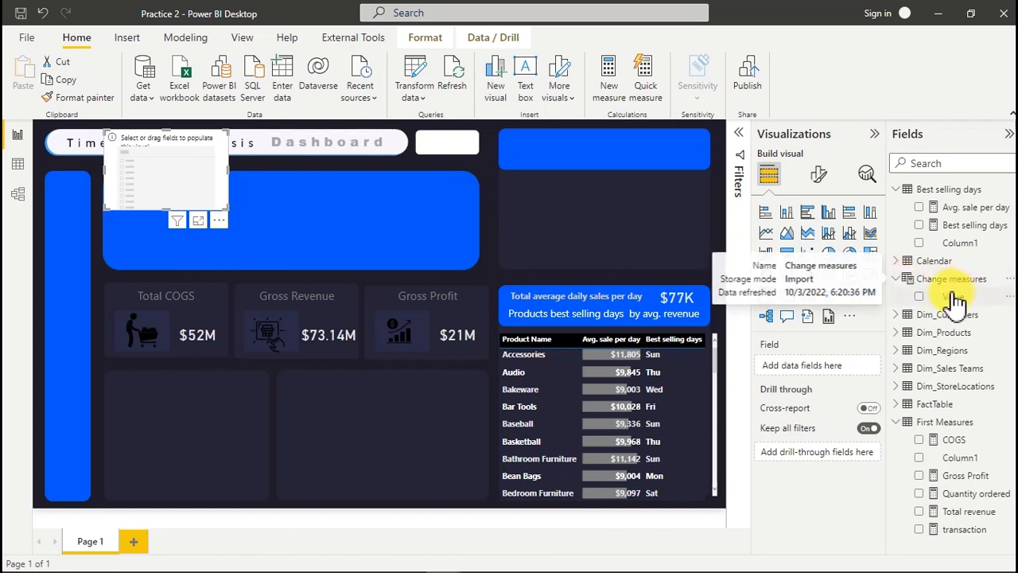
{"action": "left_click", "coordinate": [920, 296]}
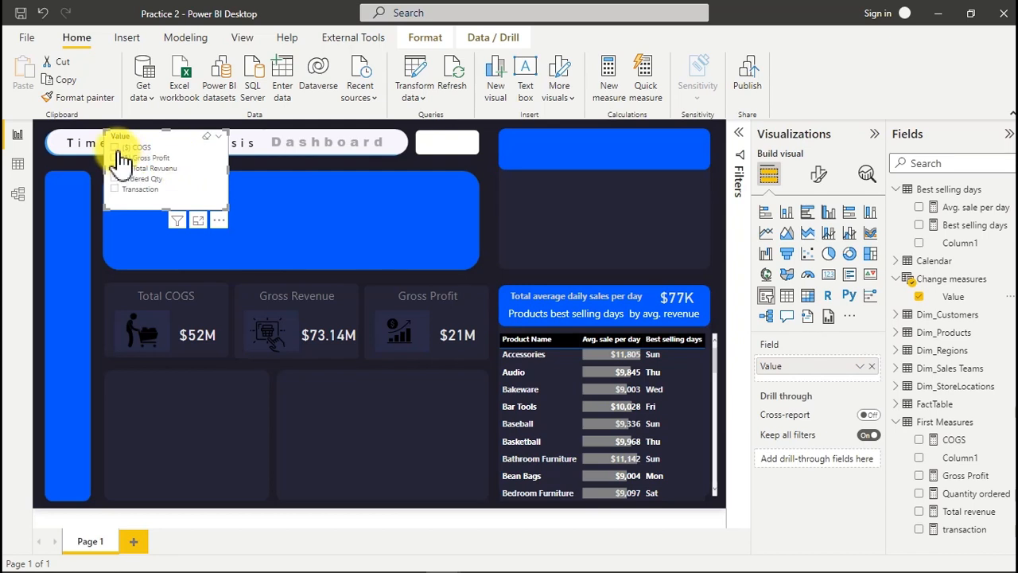
Step: Try the slicer's ($) COGS, ($) Gross Profit and ($) Total Revuenu options in turn, then move the slicer onto the blue panel below the title
{"action": "left_click", "coordinate": [115, 148]}
{"action": "left_click", "coordinate": [114, 158]}
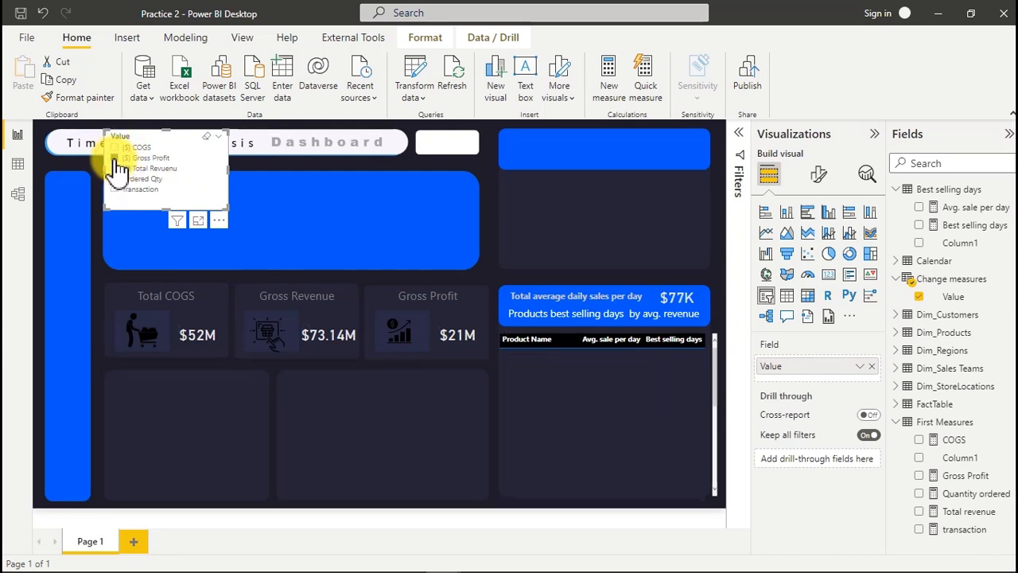
{"action": "left_click", "coordinate": [115, 169]}
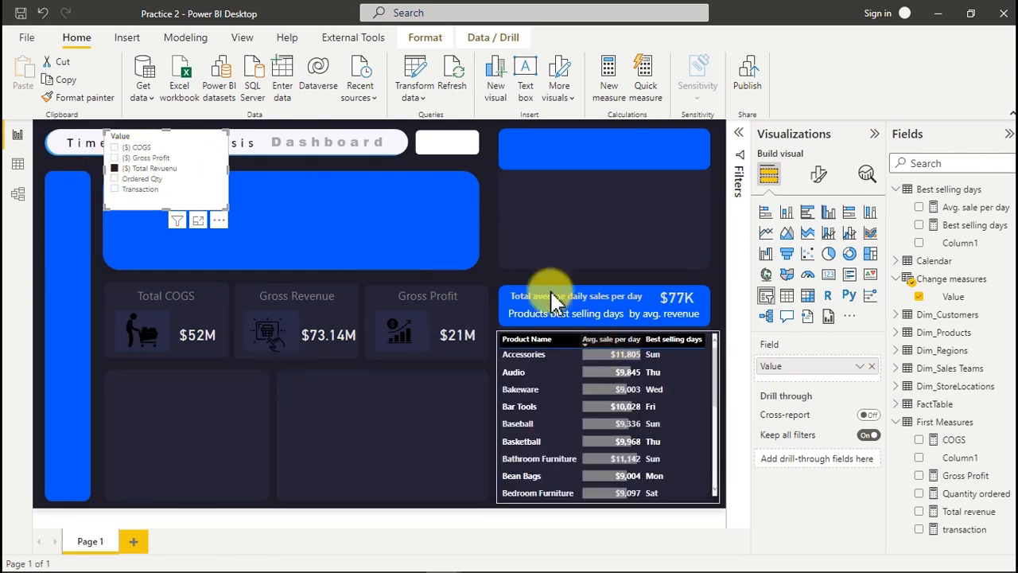
{"action": "left_click_drag", "start_coordinate": [170, 141], "coordinate": [187, 195]}
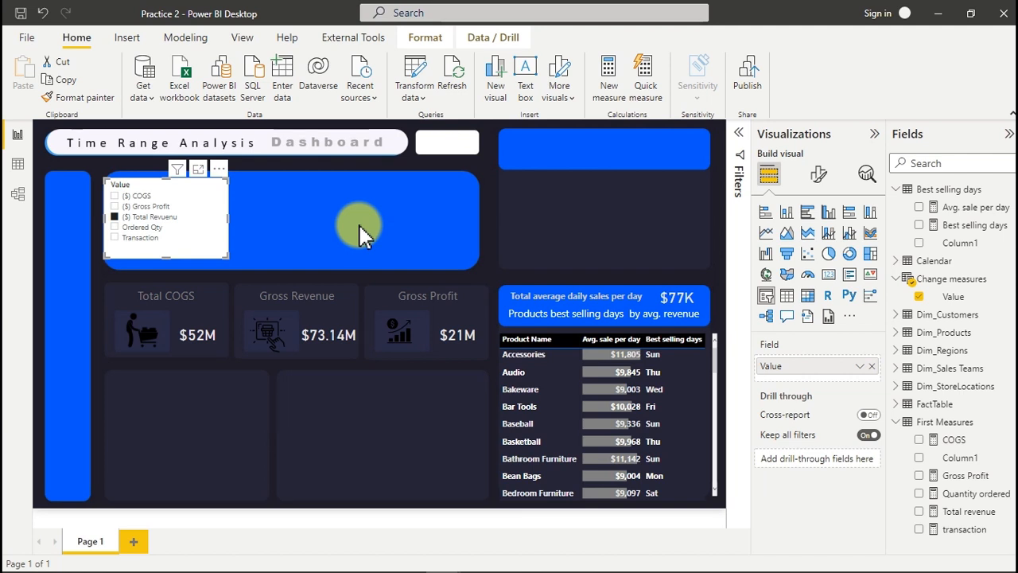
Step: Create a measure in the Change measures table defined as Selected measure info = SELECTEDVALUE('Change measures'[Value]) and commit it
{"action": "left_click", "coordinate": [959, 297]}
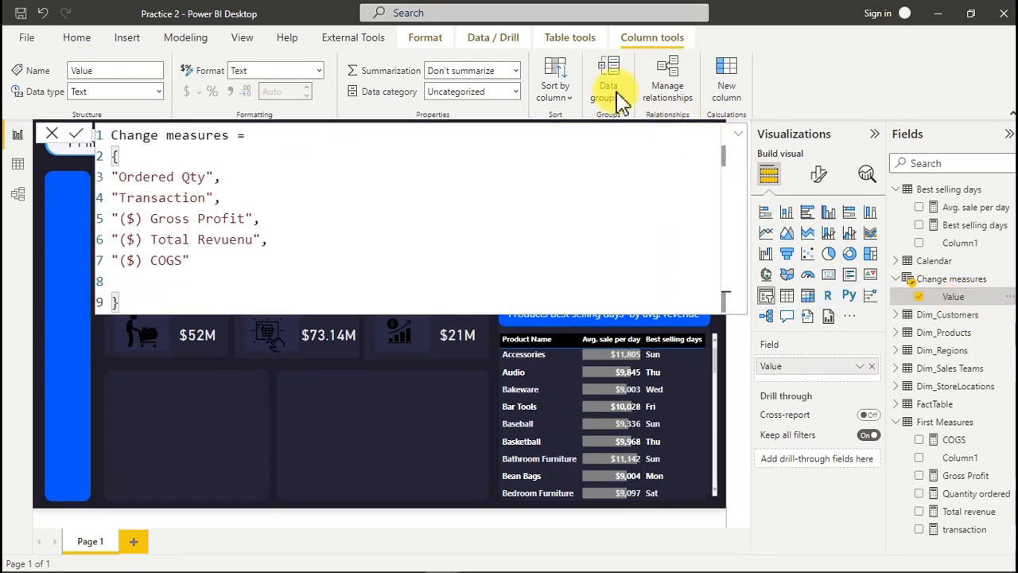
{"action": "left_click", "coordinate": [77, 39]}
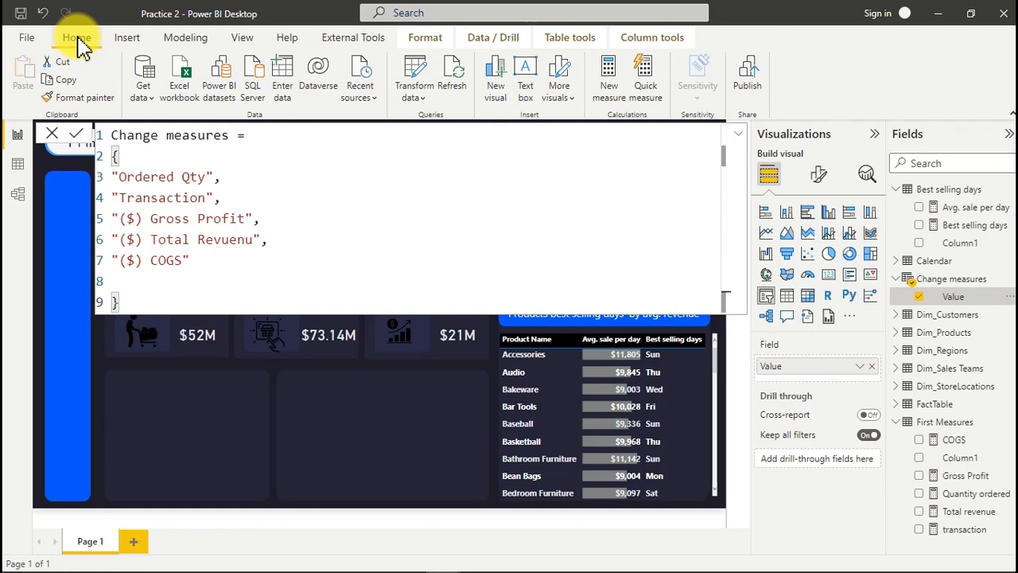
{"action": "left_click", "coordinate": [611, 78]}
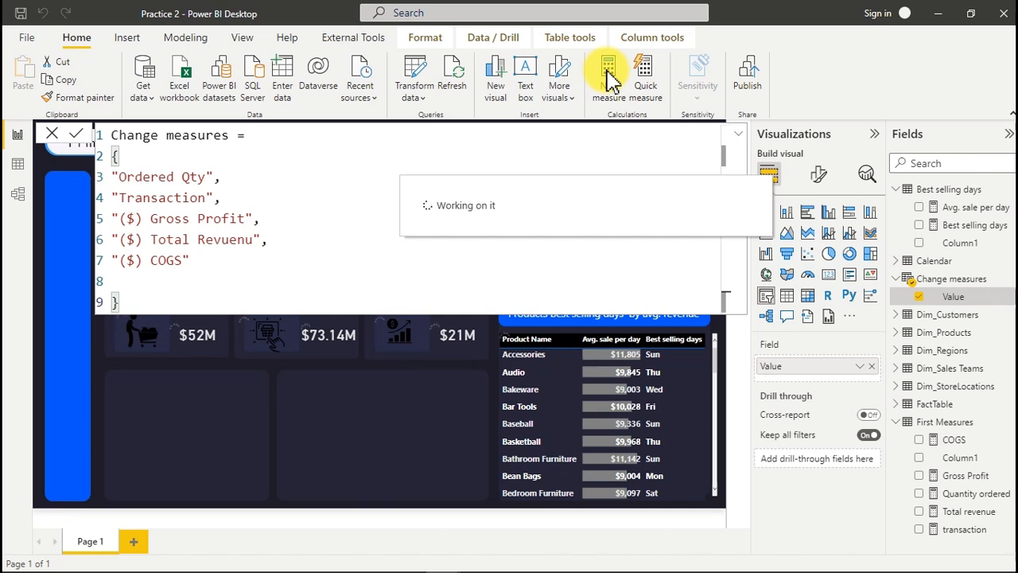
{"action": "type", "text": "Selected measure info ="}
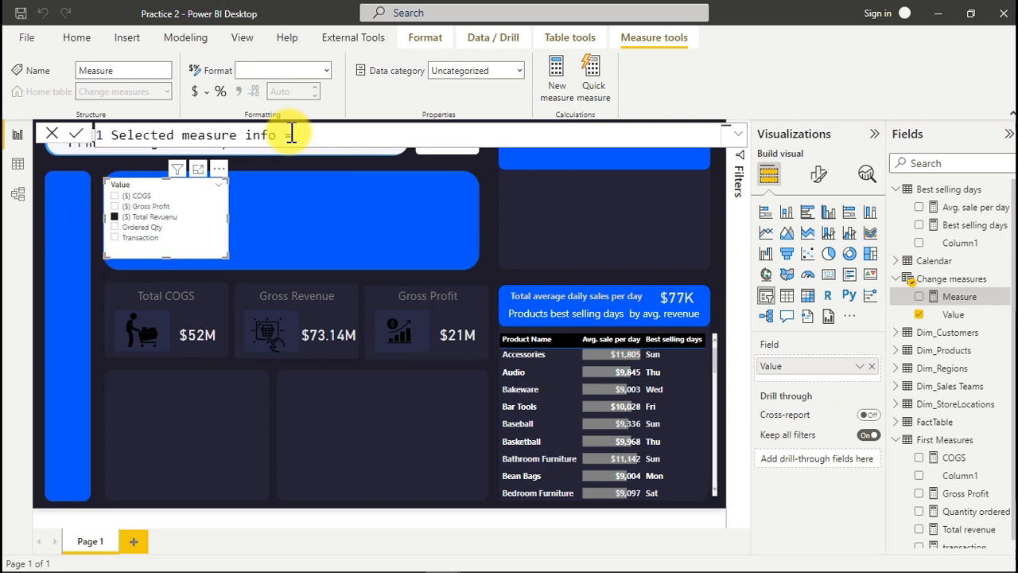
{"action": "type", "text": "se"}
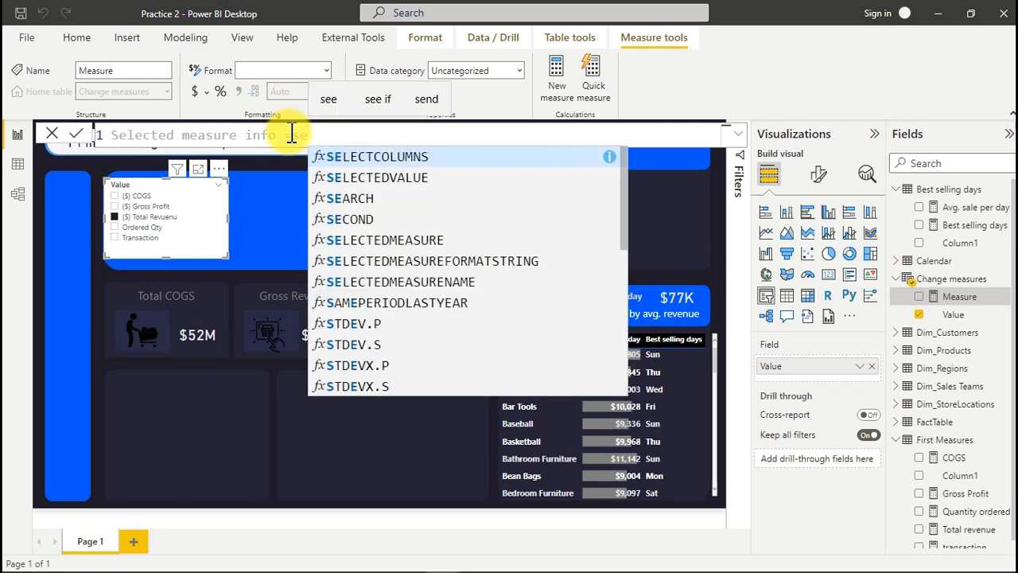
{"action": "left_click", "coordinate": [390, 177]}
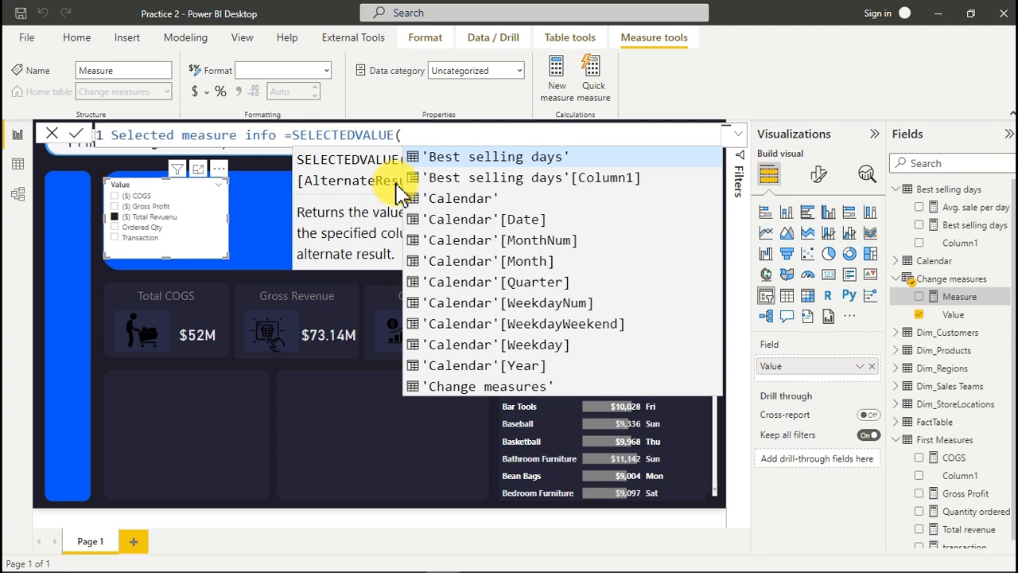
{"action": "type", "text": "val"}
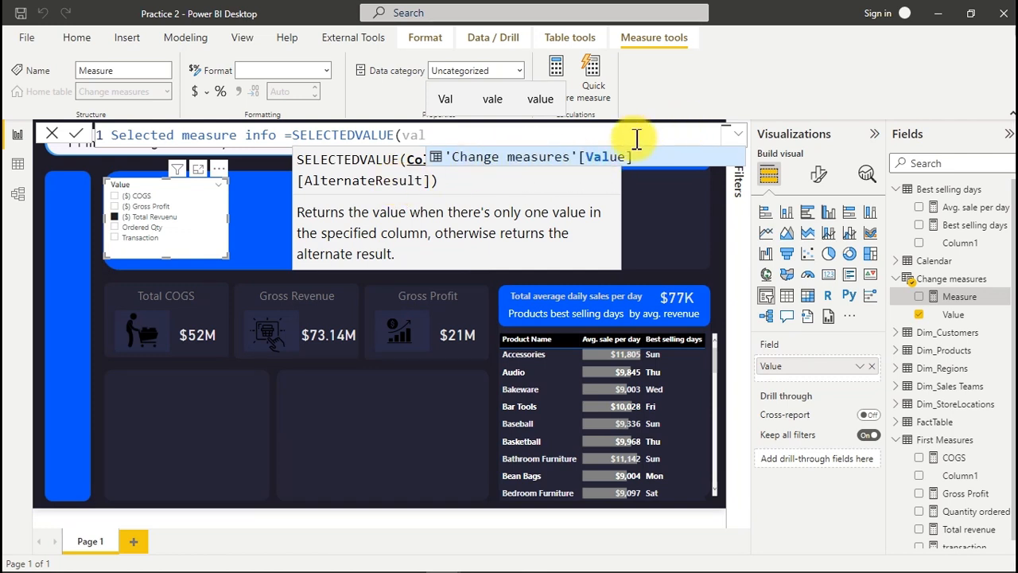
{"action": "left_click", "coordinate": [594, 158]}
{"action": "type", "text": ")"}
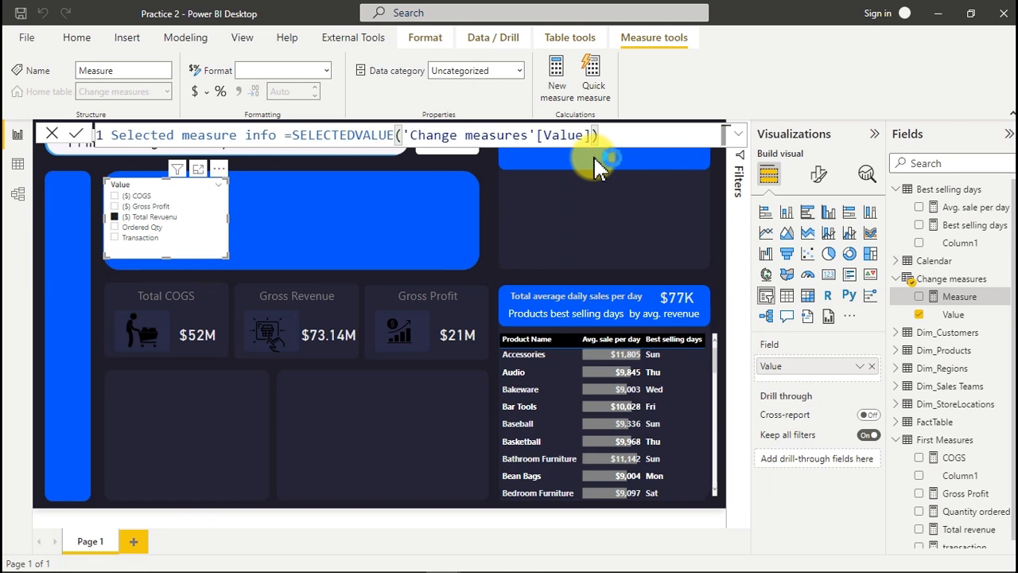
{"action": "key", "text": "Return"}
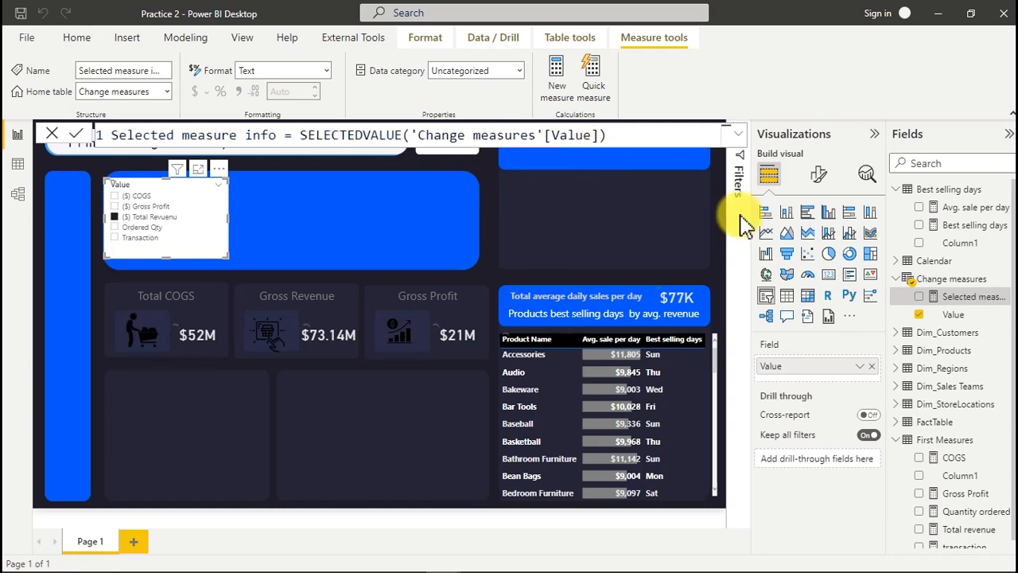
Step: Add a separate card showing Selected measure info beside the slicer and widen it to the edge of the blue panel
{"action": "left_click", "coordinate": [831, 280]}
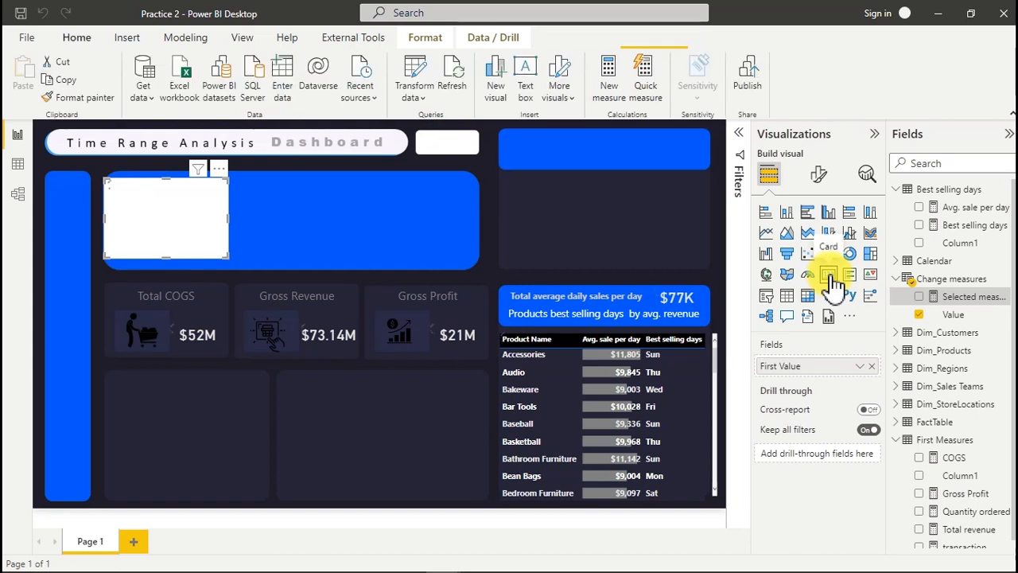
{"action": "left_click", "coordinate": [765, 301]}
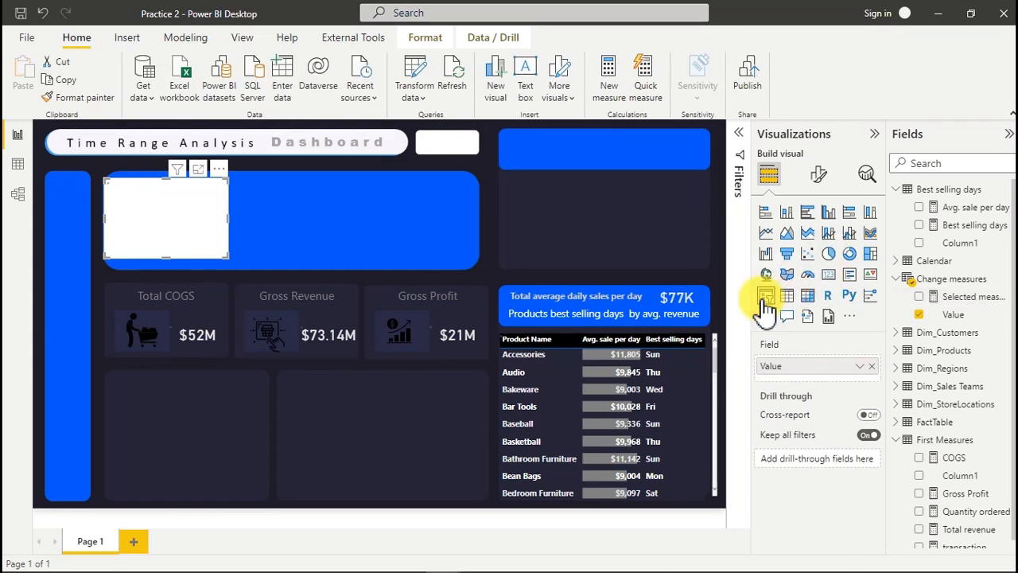
{"action": "left_click", "coordinate": [322, 205]}
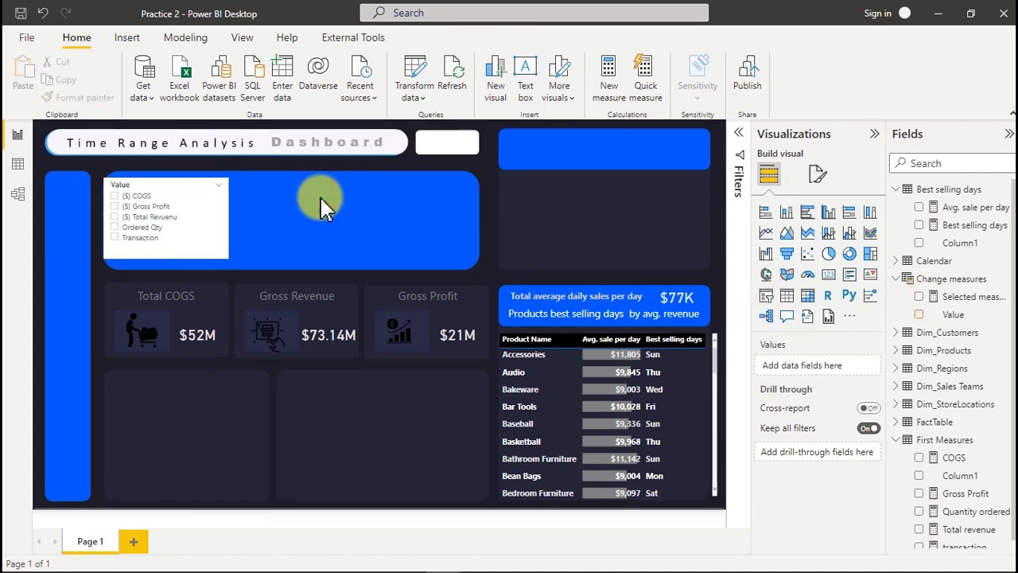
{"action": "left_click", "coordinate": [828, 274]}
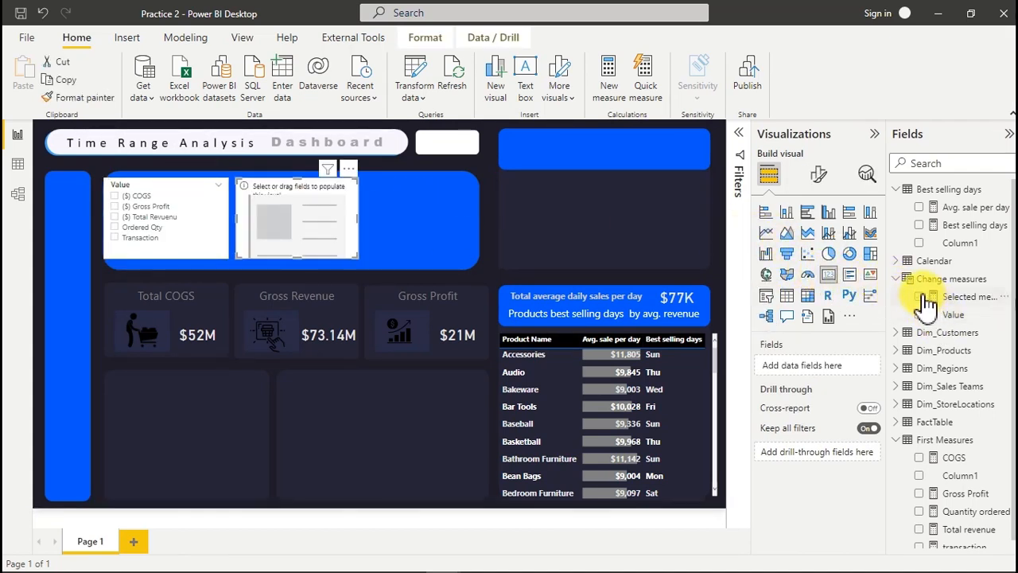
{"action": "left_click", "coordinate": [921, 297]}
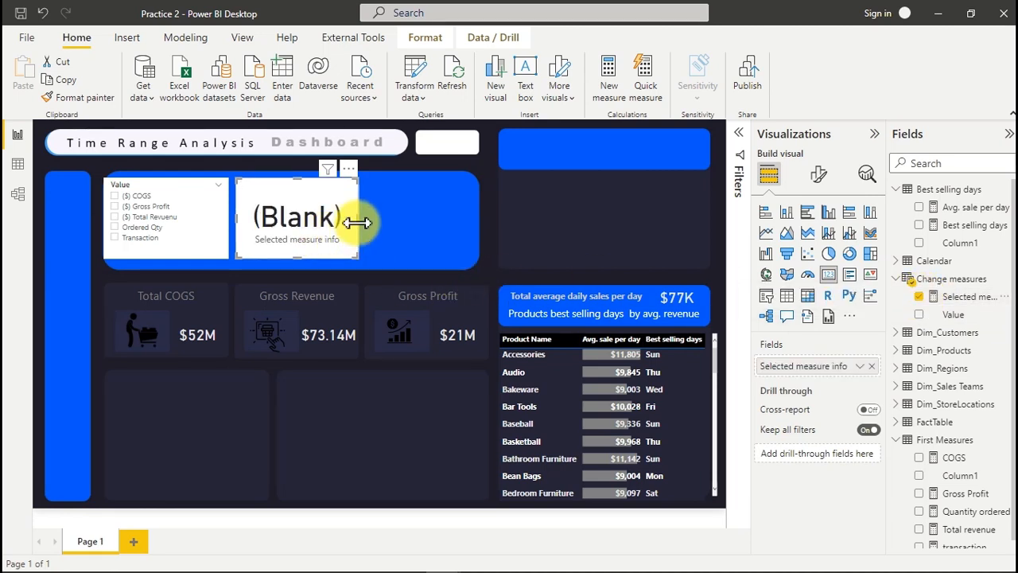
{"action": "left_click_drag", "start_coordinate": [356, 221], "coordinate": [482, 241]}
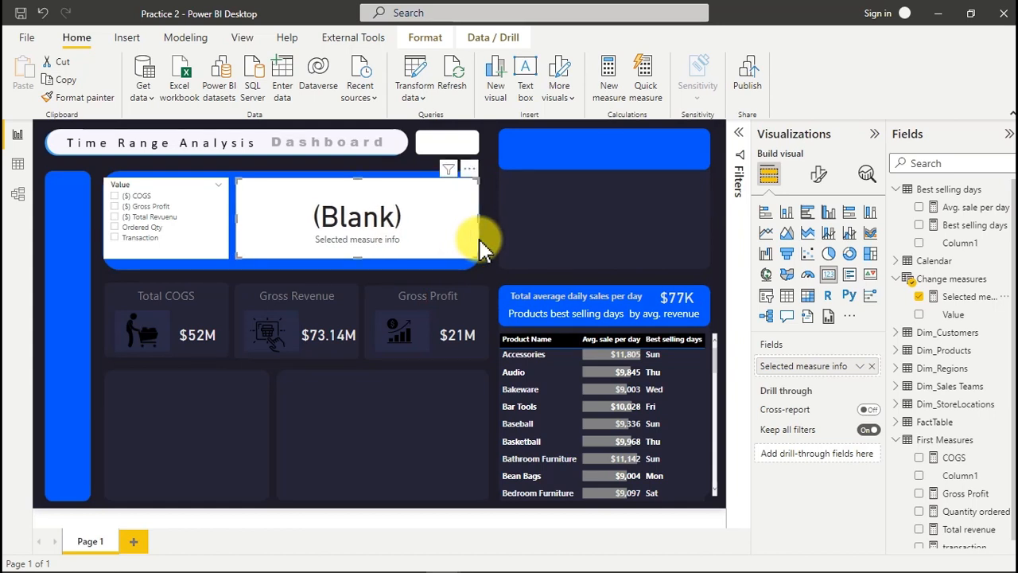
Step: Test the card with the slicer's Transaction, Ordered Qty, ($) Total Revuenu, ($) Gross Profit and ($) COGS options, then clear the selection
{"action": "left_click", "coordinate": [114, 238]}
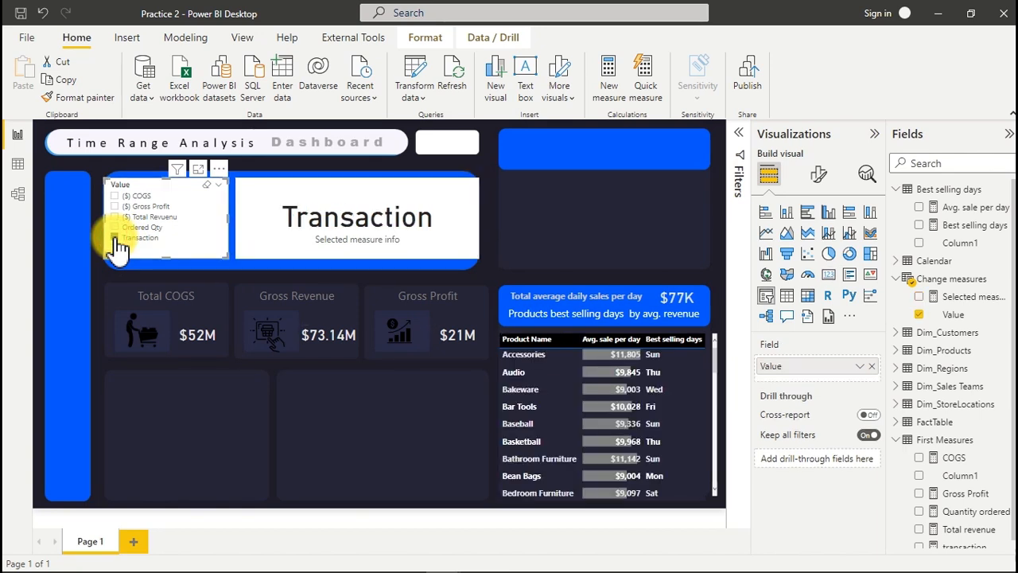
{"action": "left_click", "coordinate": [115, 229]}
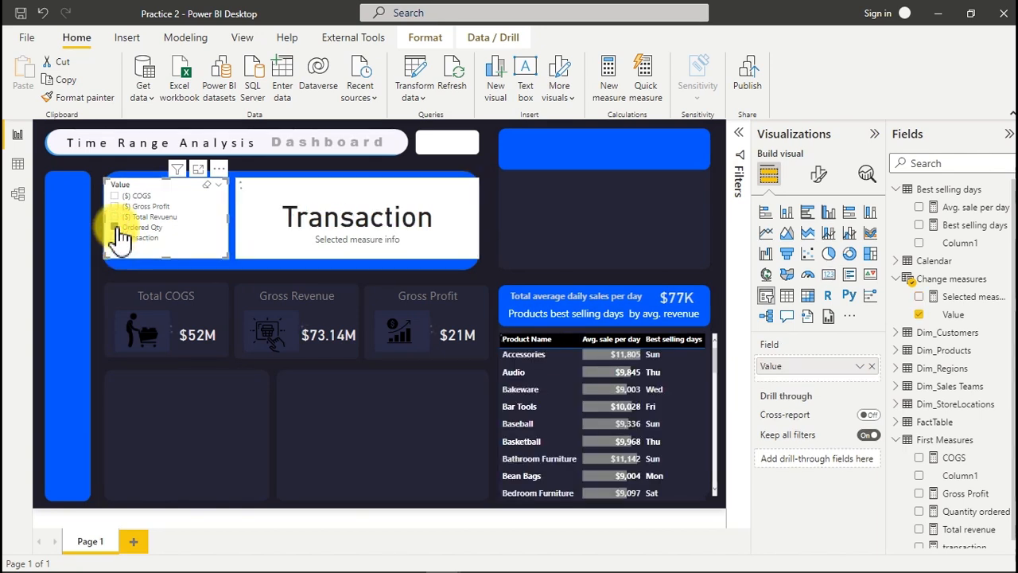
{"action": "left_click", "coordinate": [116, 216]}
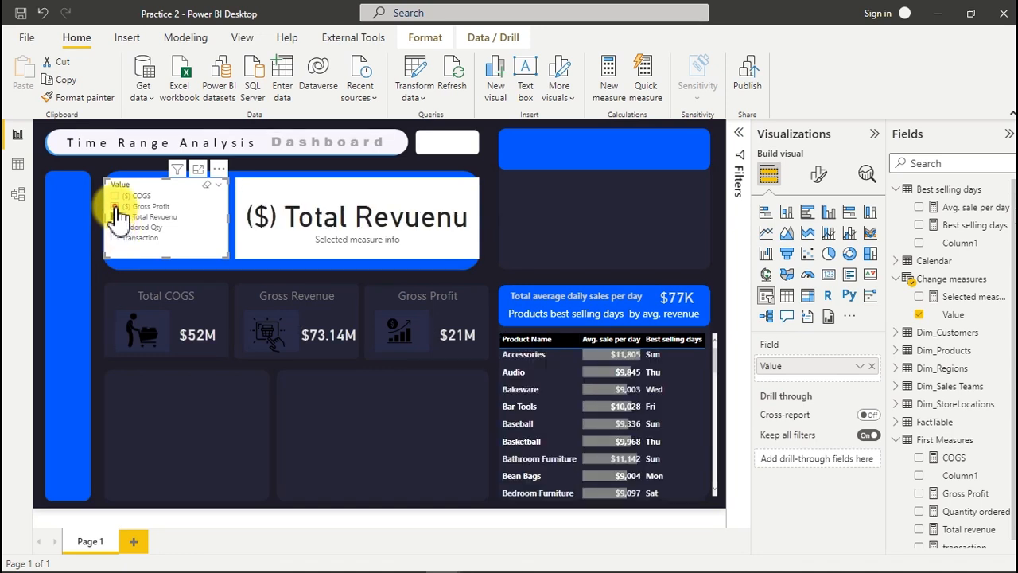
{"action": "left_click", "coordinate": [116, 206]}
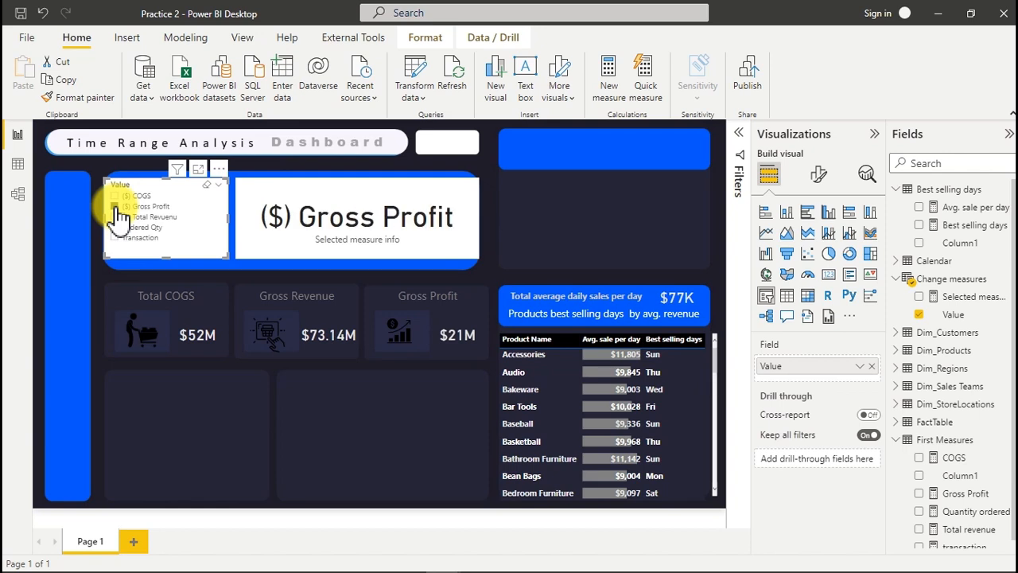
{"action": "left_click", "coordinate": [115, 196]}
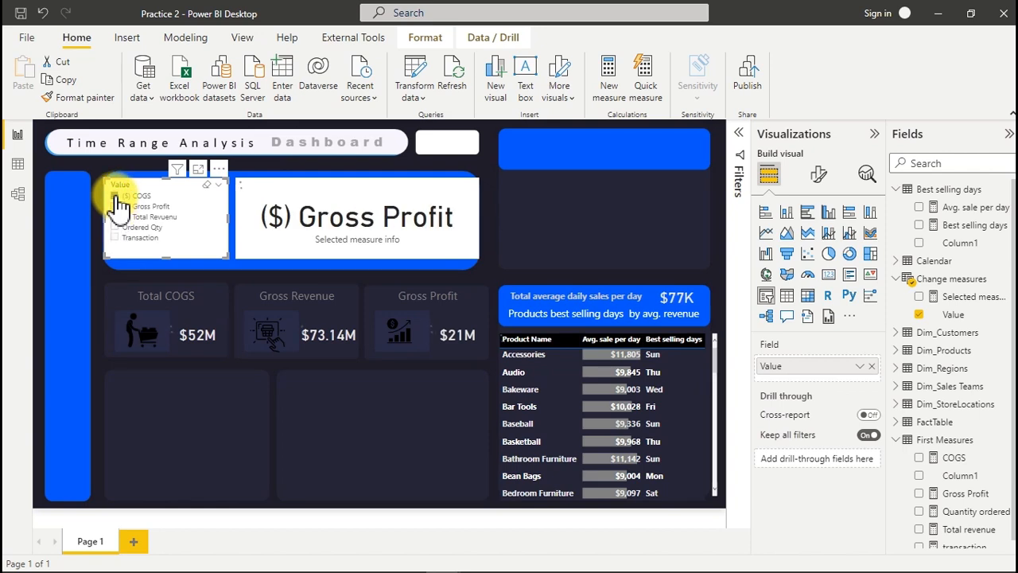
{"action": "left_click", "coordinate": [210, 184]}
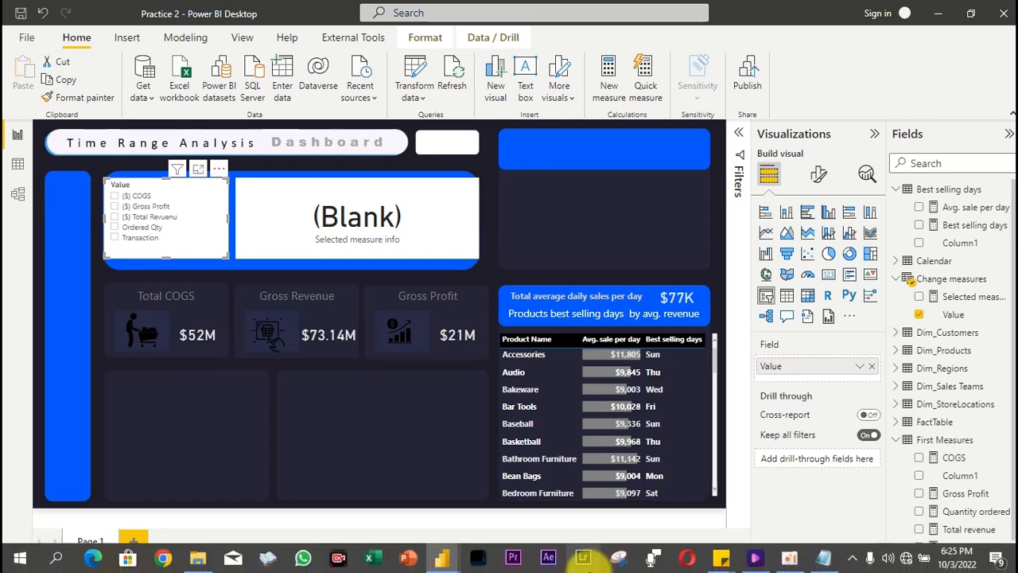
{"action": "left_click", "coordinate": [323, 425]}
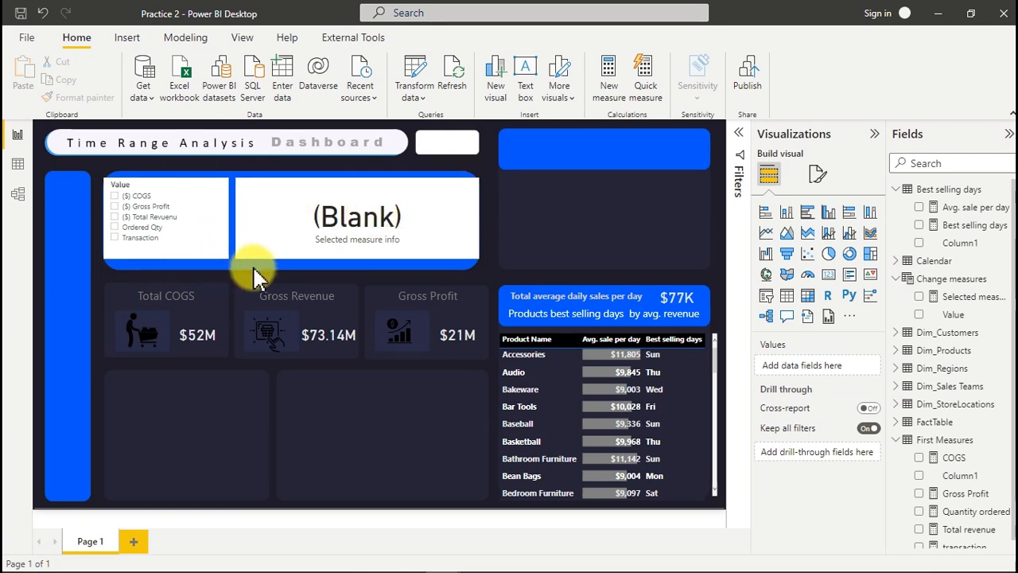
Step: Copy the whole Selected measure info formula into a new measure and select the copied measure name for replacement
{"action": "left_click", "coordinate": [462, 246]}
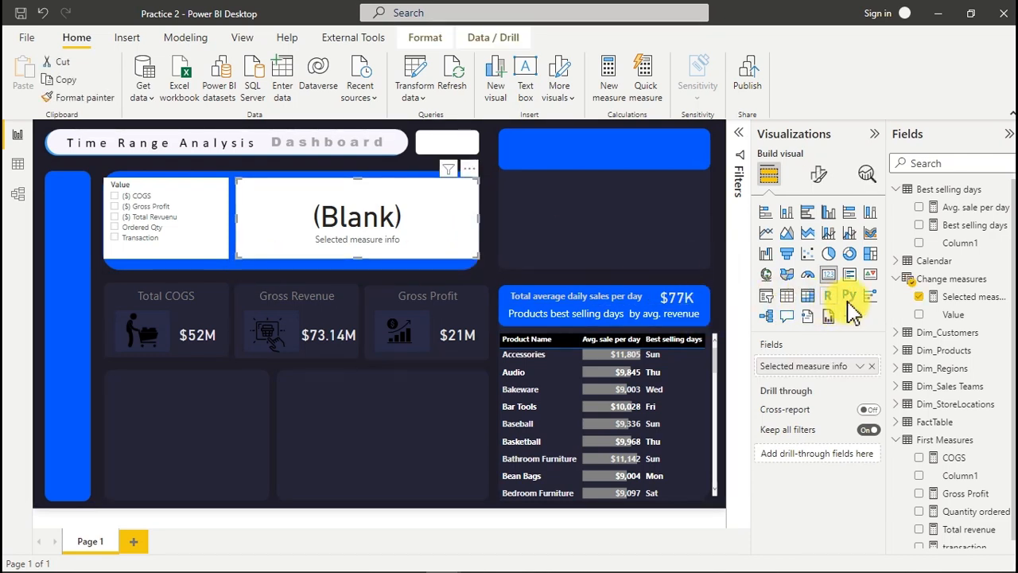
{"action": "left_click", "coordinate": [961, 299]}
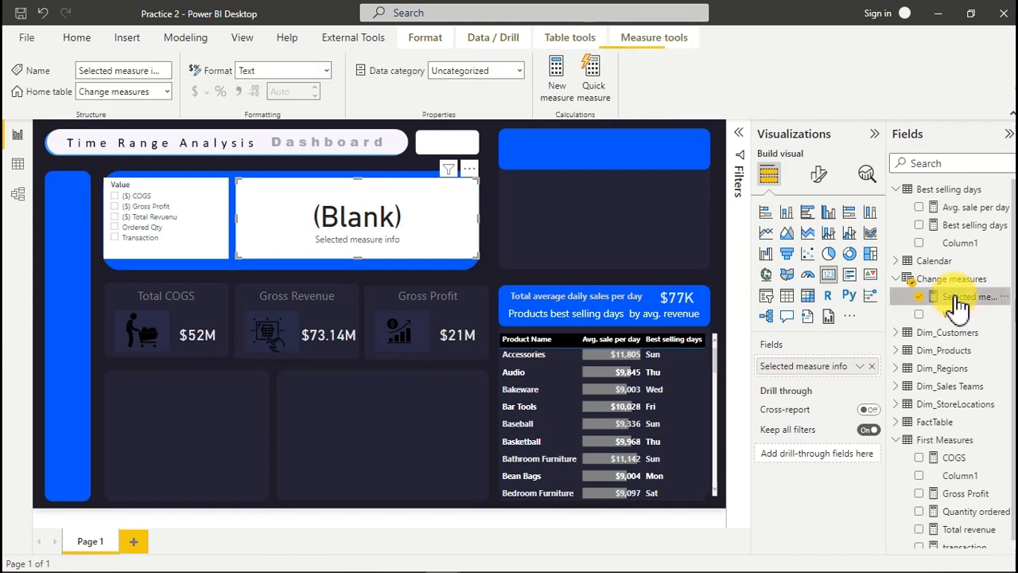
{"action": "left_click", "coordinate": [433, 135]}
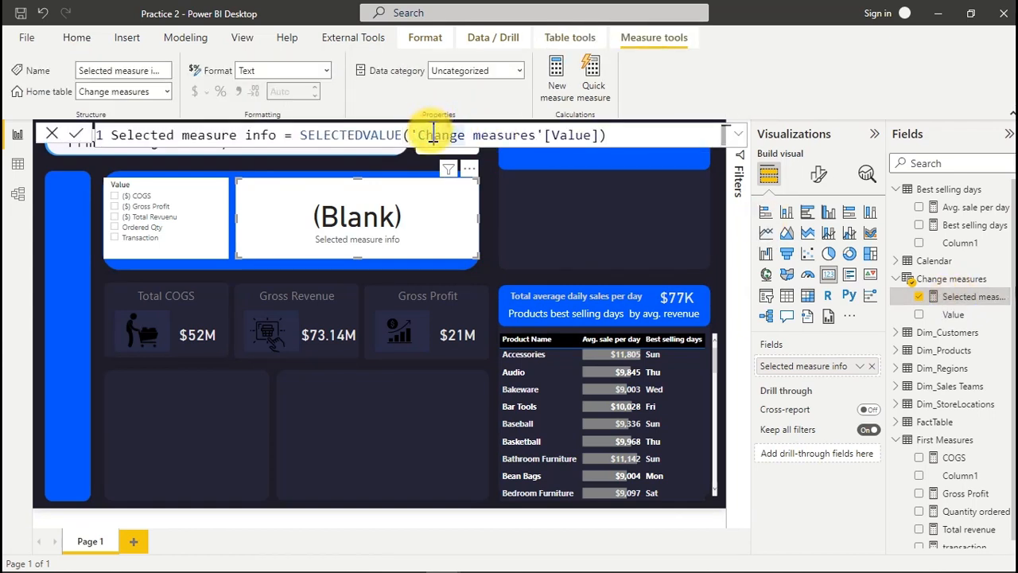
{"action": "key", "text": "ctrl+a"}
{"action": "key", "text": "ctrl+c"}
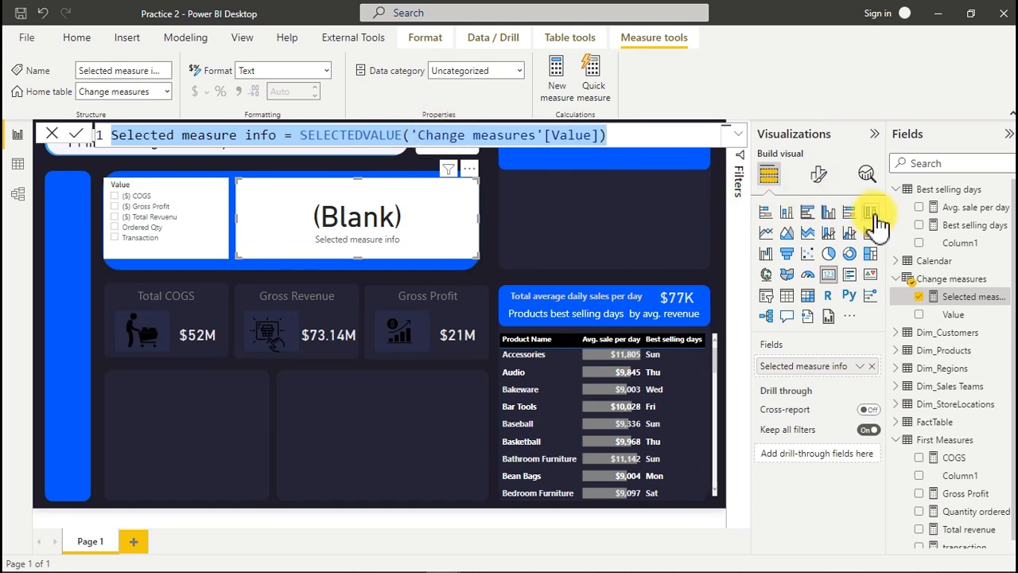
{"action": "left_click", "coordinate": [560, 85]}
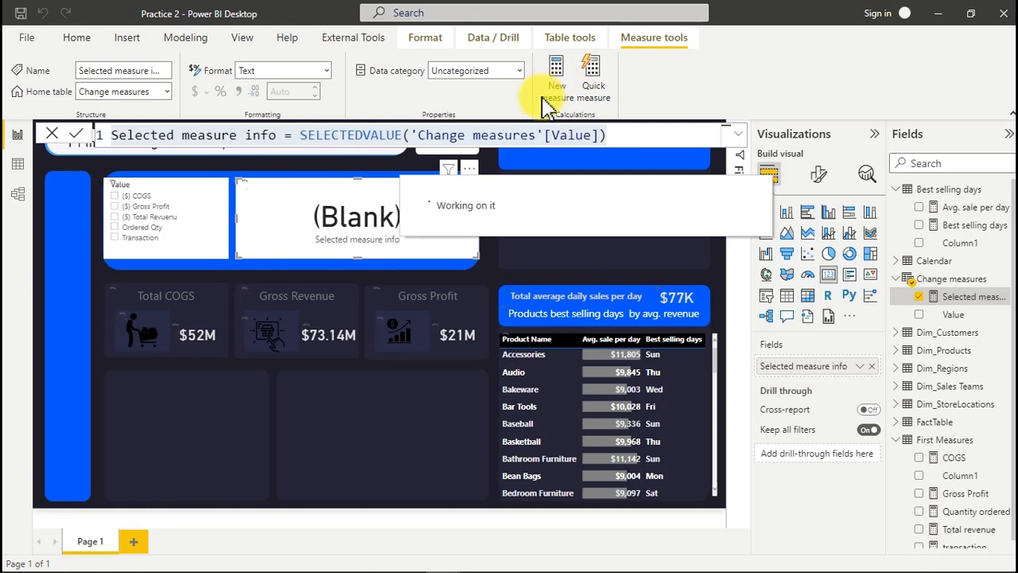
{"action": "key", "text": "ctrl+v"}
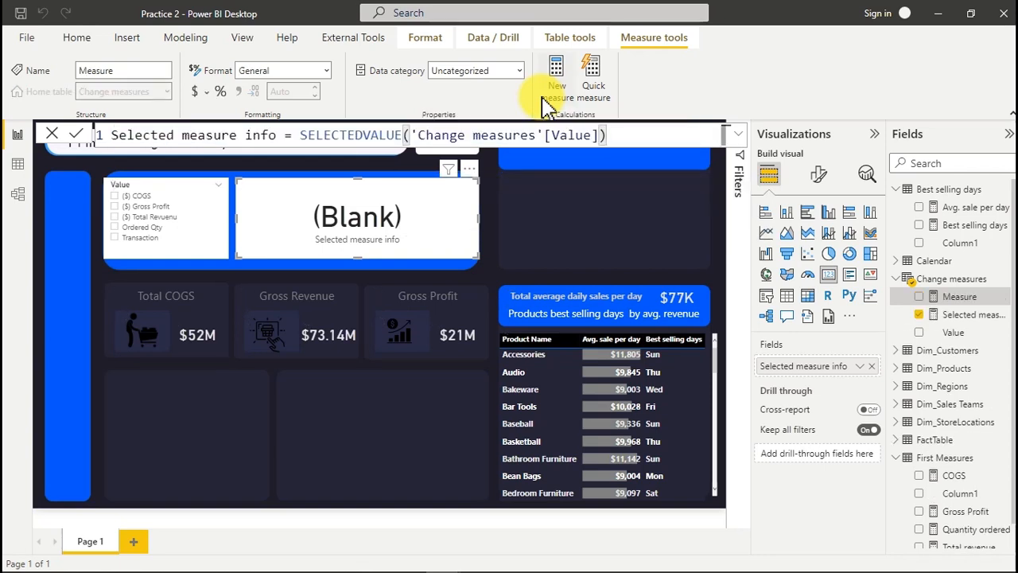
{"action": "left_click_drag", "start_coordinate": [276, 135], "coordinate": [114, 143]}
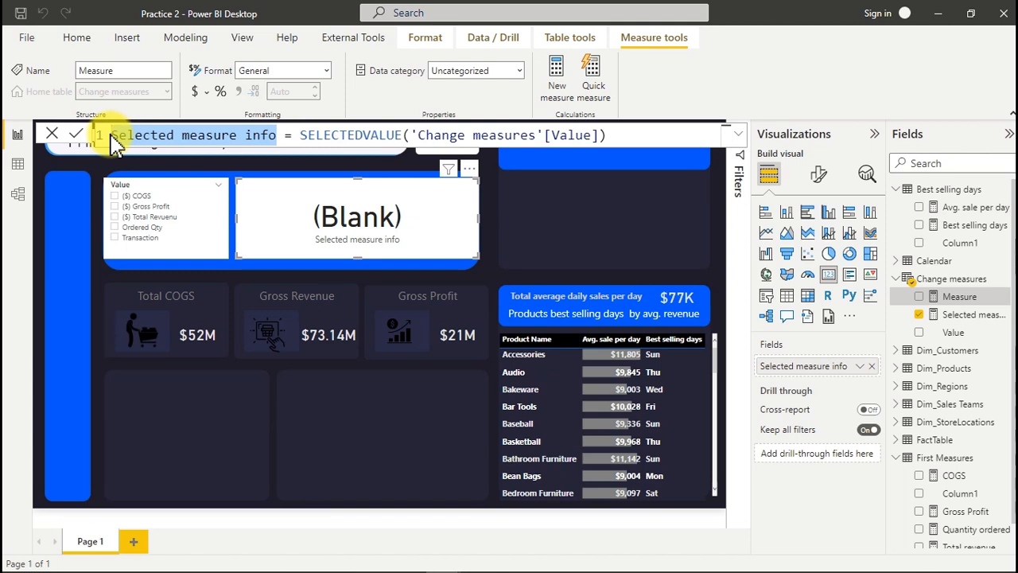
{"action": "type", "text": "For"}
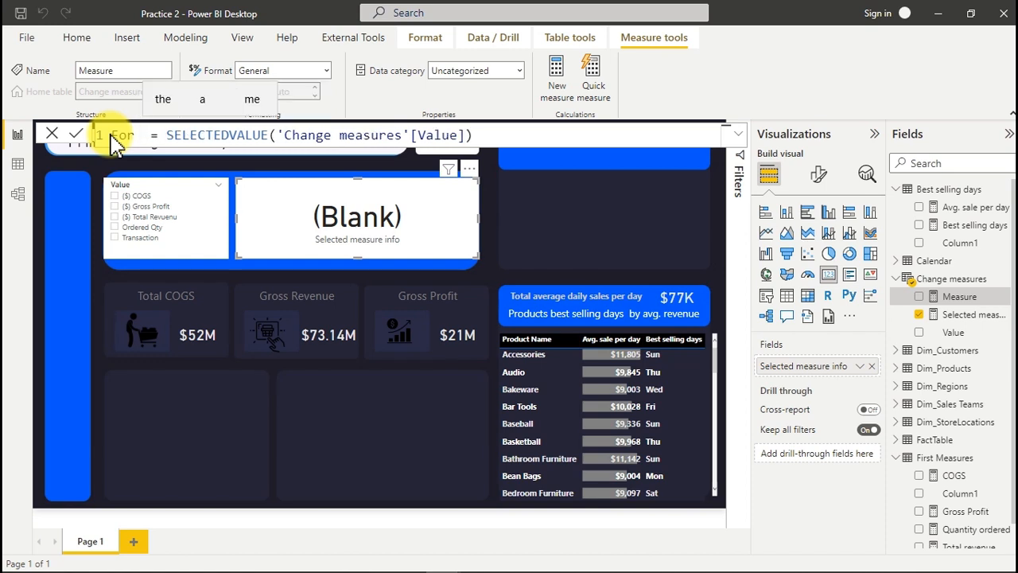
{"action": "type", "text": " selction"}
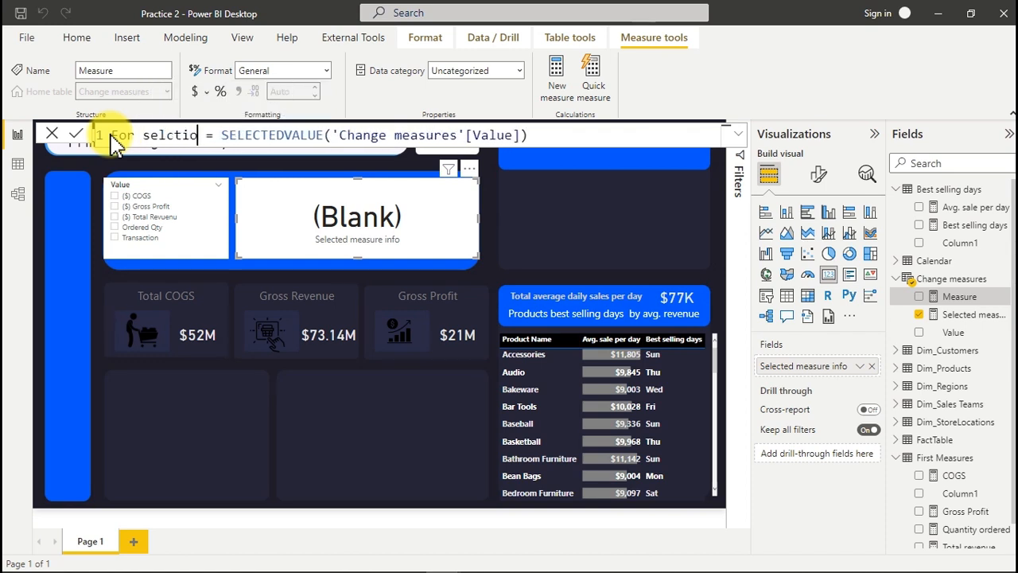
{"action": "key", "text": "BackSpace"}
{"action": "key", "text": "BackSpace"}
{"action": "key", "text": "BackSpace"}
{"action": "key", "text": "BackSpace"}
{"action": "key", "text": "BackSpace"}
{"action": "key", "text": "BackSpace"}
{"action": "key", "text": "BackSpace"}
{"action": "key", "text": "BackSpace"}
{"action": "key", "text": "BackSpace"}
{"action": "key", "text": "BackSpace"}
{"action": "key", "text": "BackSpace"}
{"action": "key", "text": "BackSpace"}
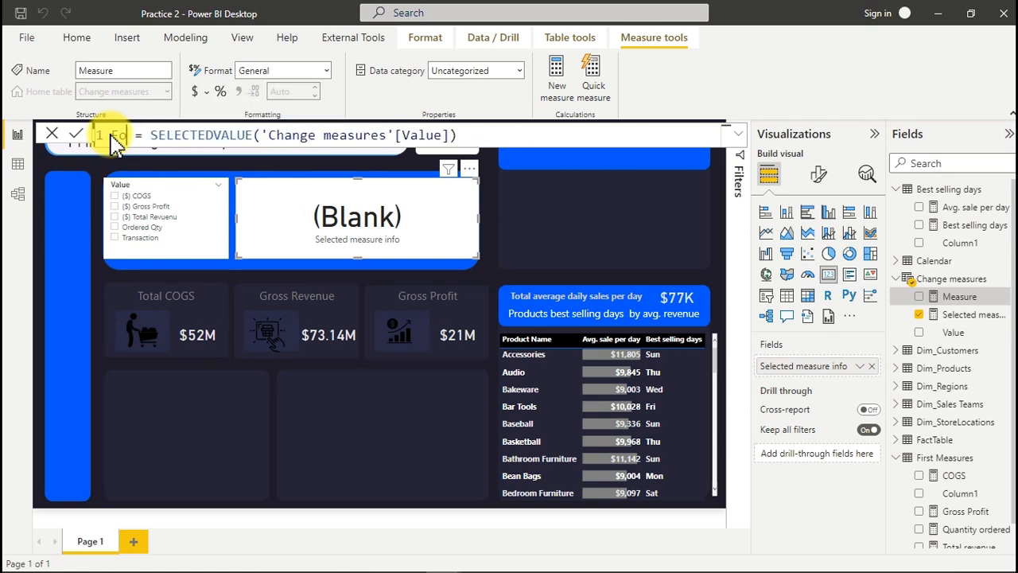
Step: Rename the copied measure in the formula to Chart selection
{"action": "type", "text": "Cha"}
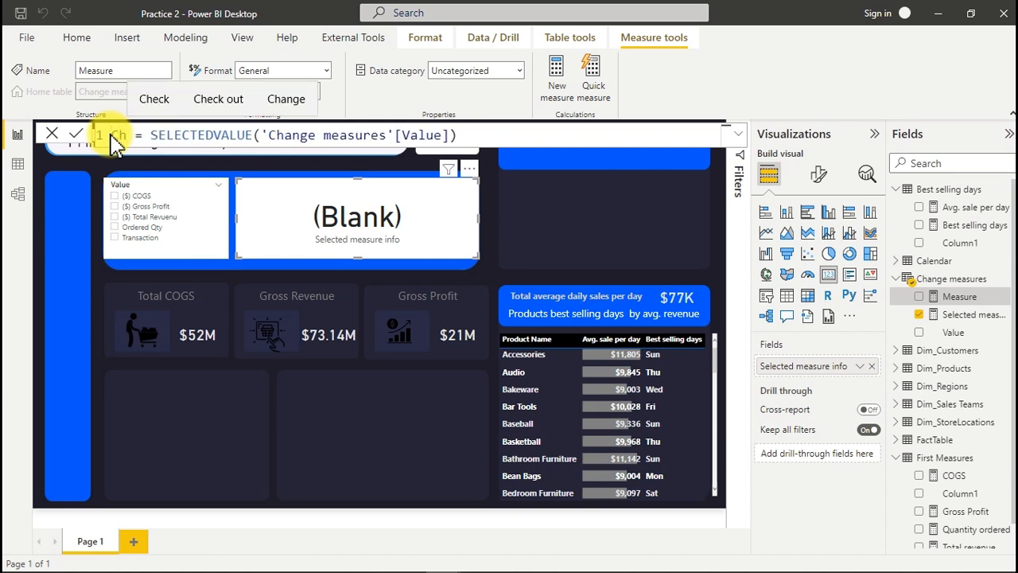
{"action": "type", "text": "t"}
{"action": "key", "text": "BackSpace"}
{"action": "key", "text": "BackSpace"}
{"action": "key", "text": "BackSpace"}
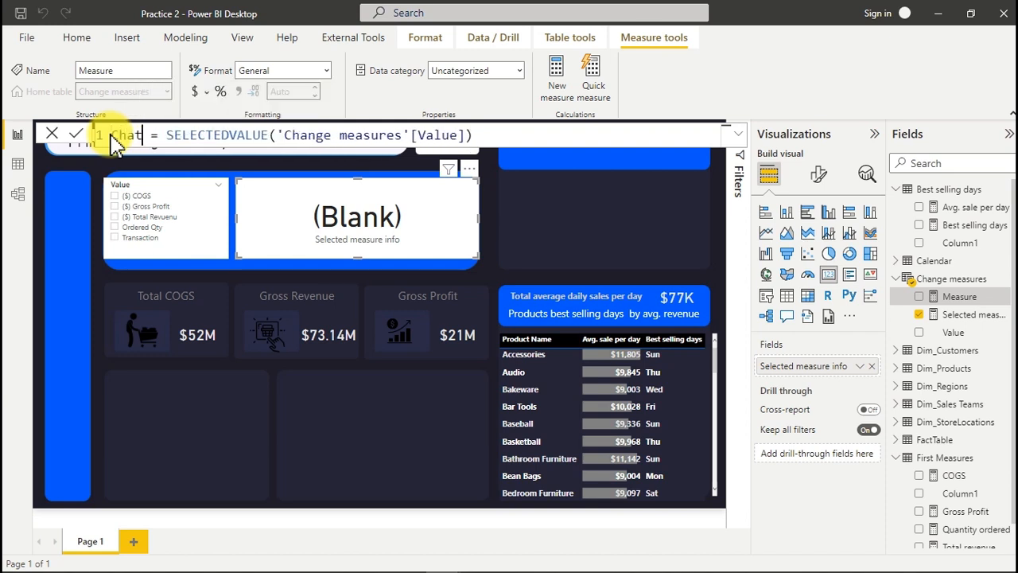
{"action": "type", "text": "art s"}
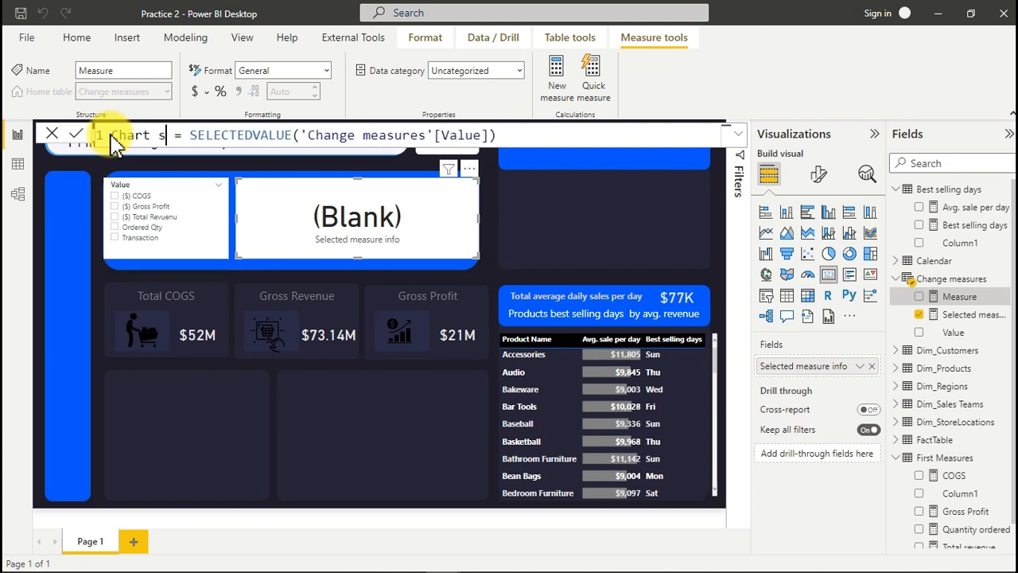
{"action": "type", "text": "electio"}
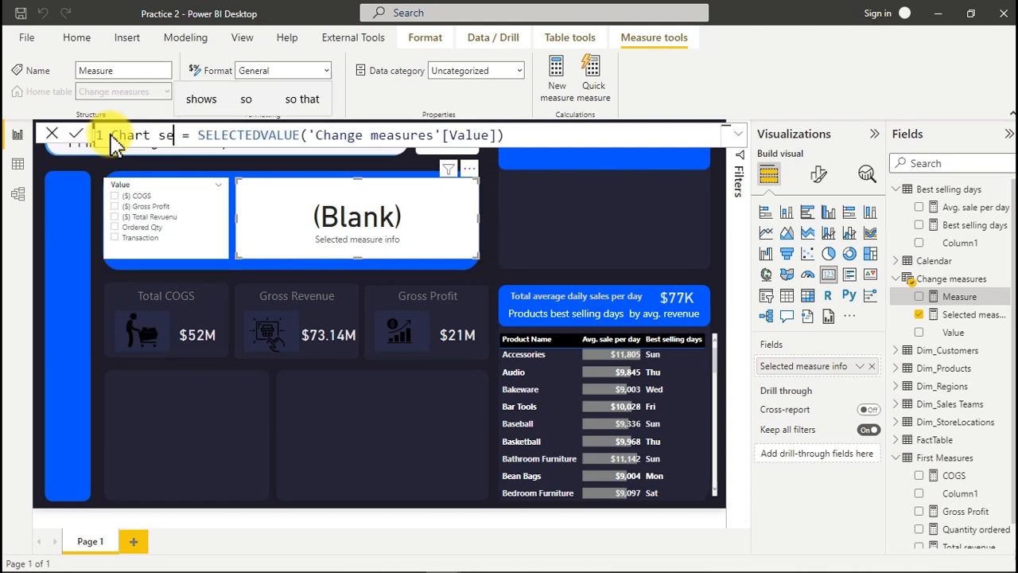
{"action": "type", "text": "n"}
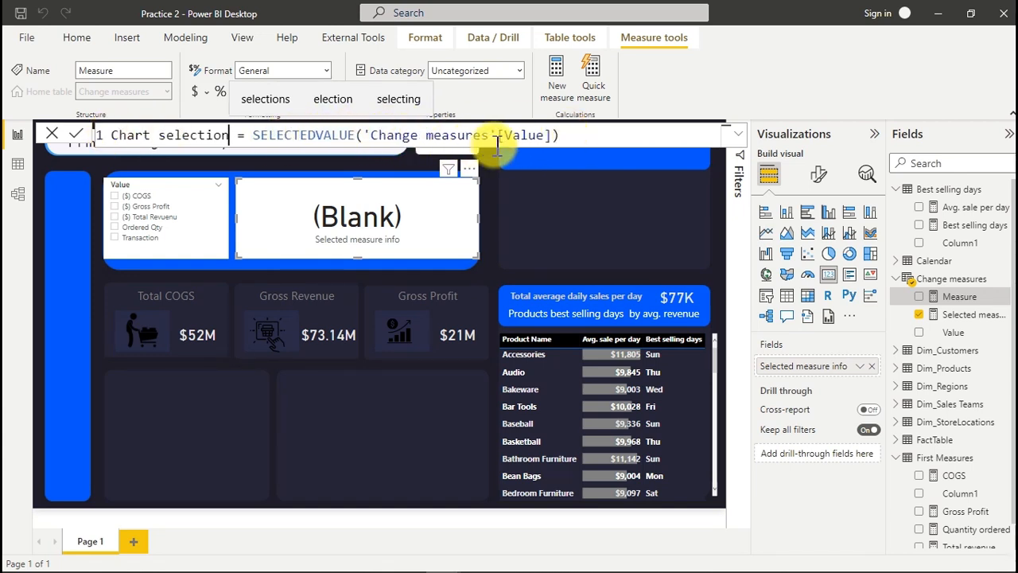
Step: Add "Select a meaure" as the alternate result of the Chart selection SELECTEDVALUE formula and commit the measure
{"action": "left_click", "coordinate": [566, 135]}
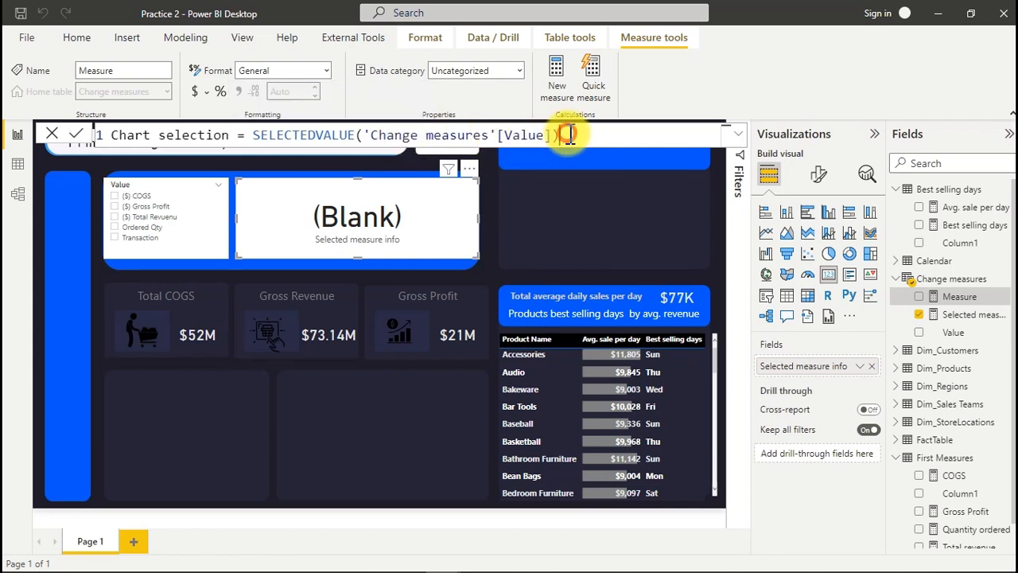
{"action": "key", "text": "BackSpace"}
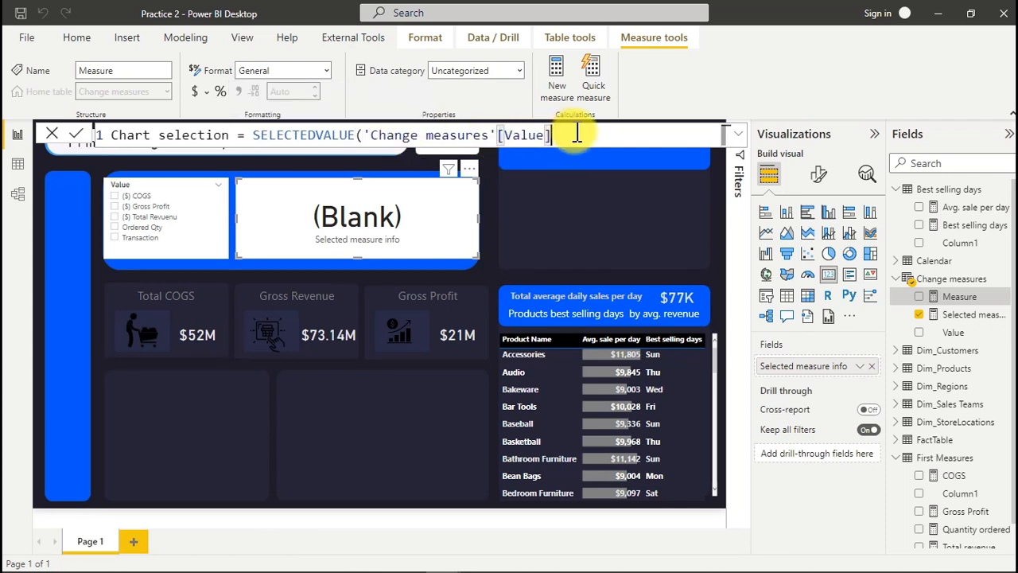
{"action": "type", "text": ","}
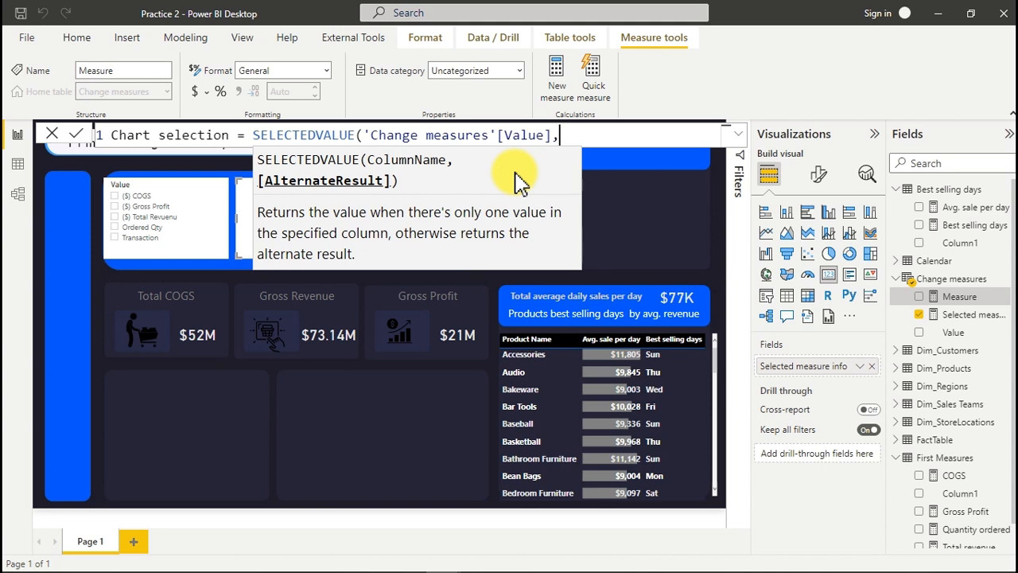
{"action": "type", "text": "\"Sel"}
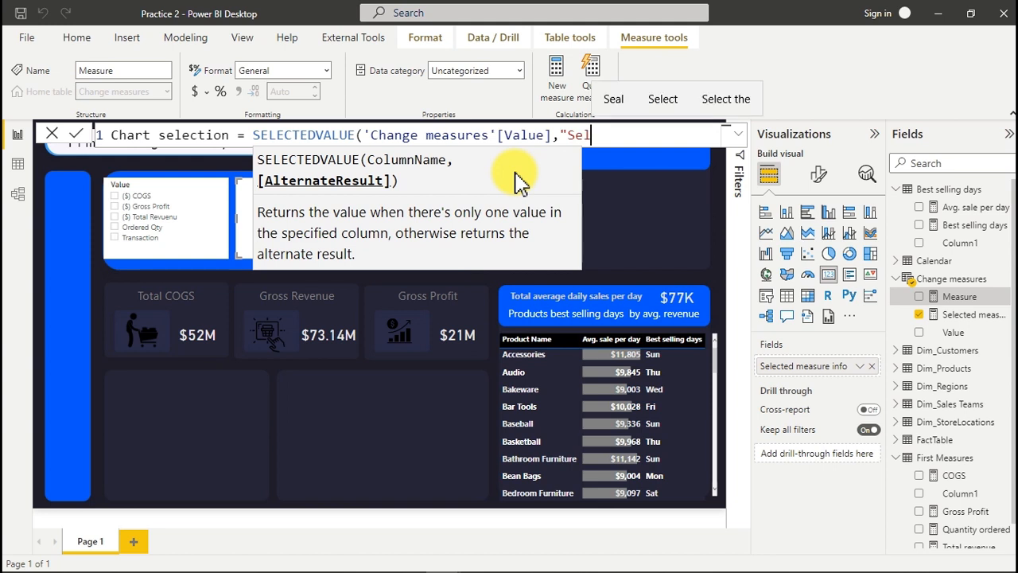
{"action": "type", "text": "ect a meaures"}
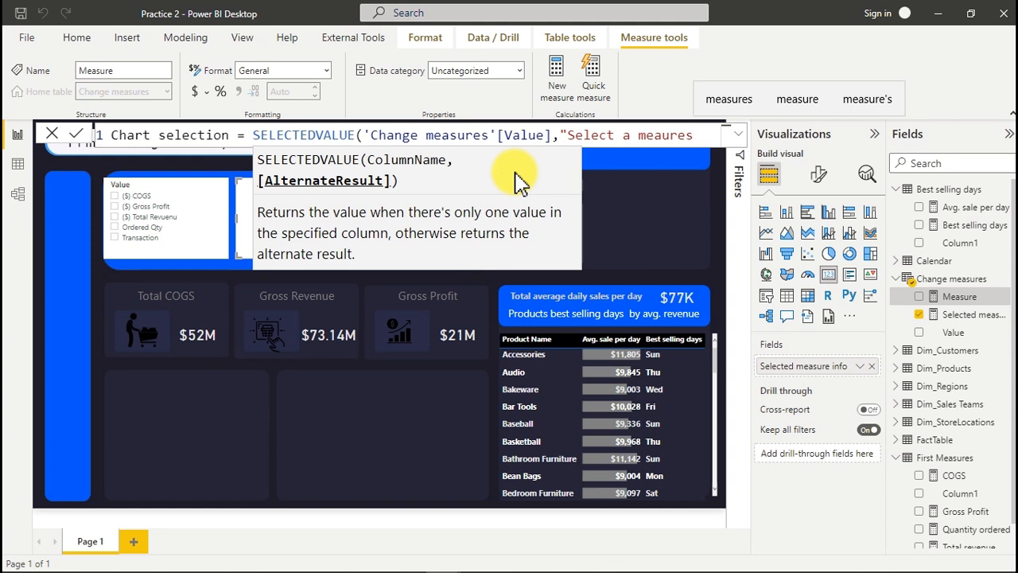
{"action": "key", "text": "BackSpace"}
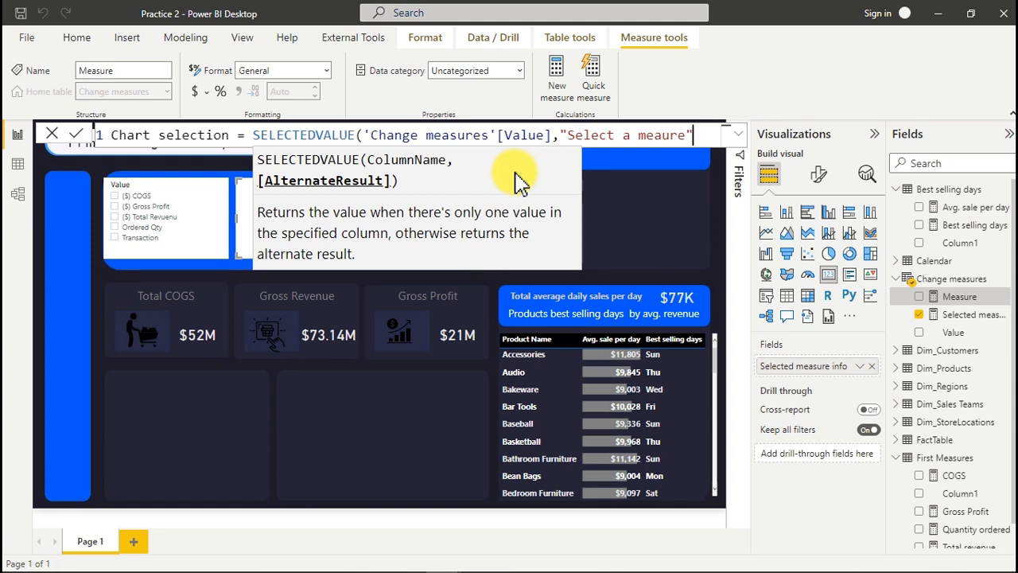
{"action": "type", "text": ")"}
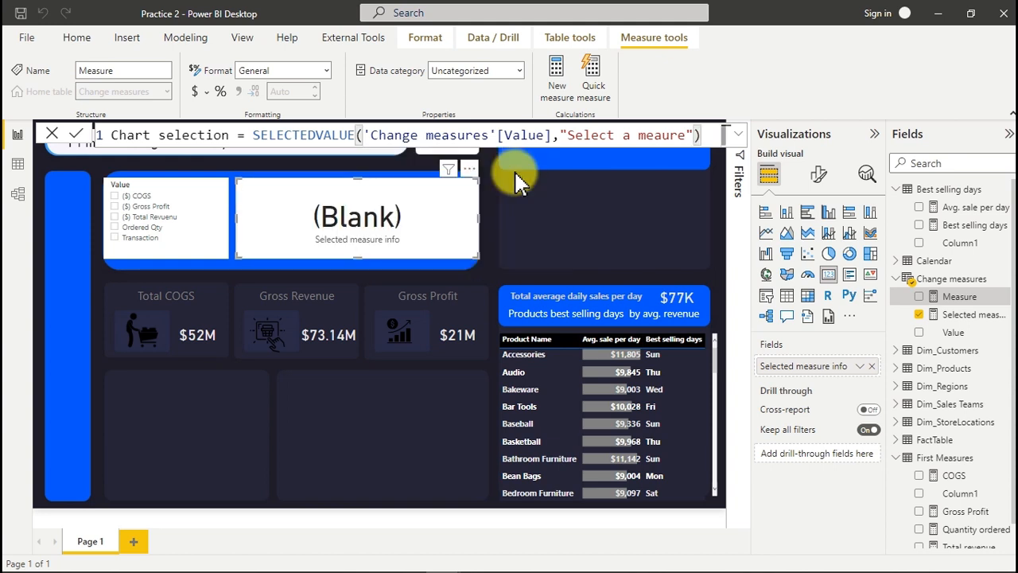
{"action": "key", "text": "Return"}
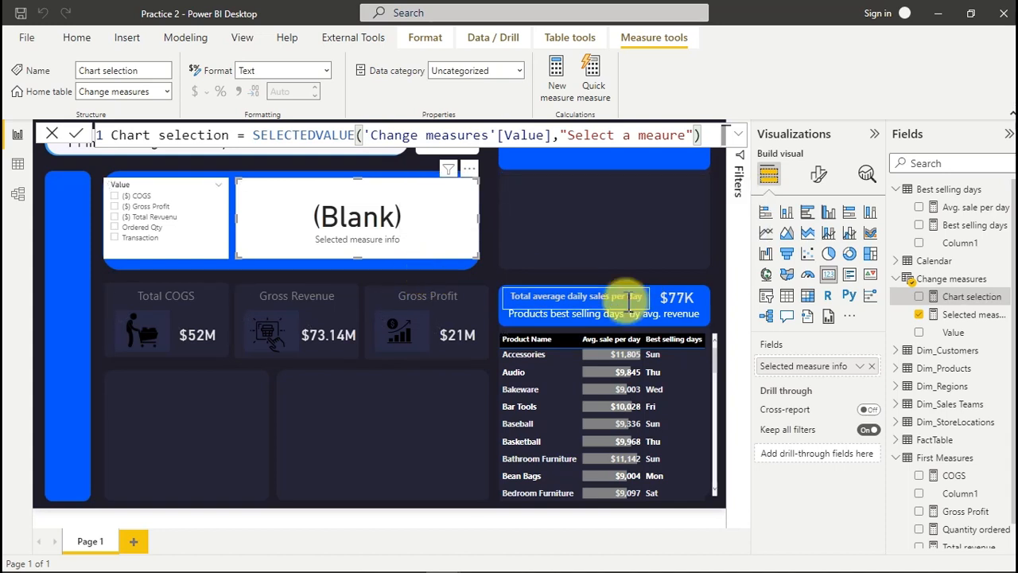
Step: Replace the card's Selected measure info field with Chart selection, test it with ($) Gross Profit and Ordered Qty, and clear the slicer
{"action": "left_click", "coordinate": [920, 315]}
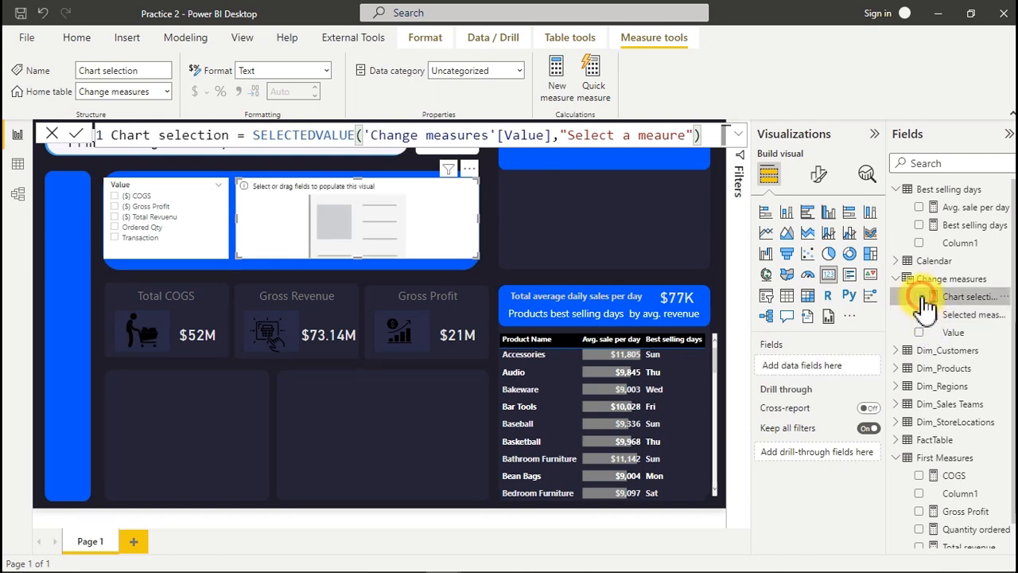
{"action": "left_click", "coordinate": [920, 296]}
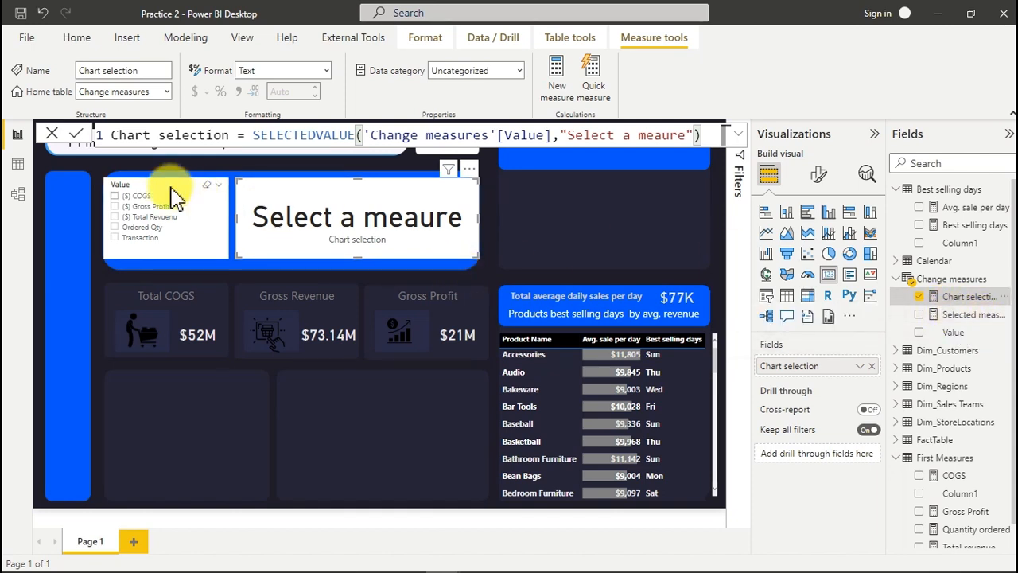
{"action": "left_click", "coordinate": [114, 209]}
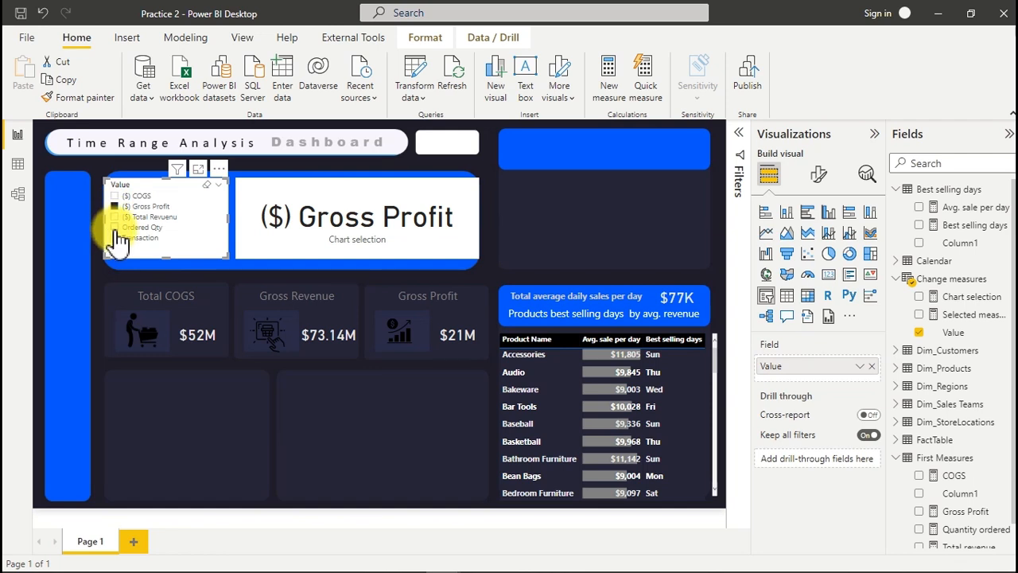
{"action": "left_click", "coordinate": [116, 228]}
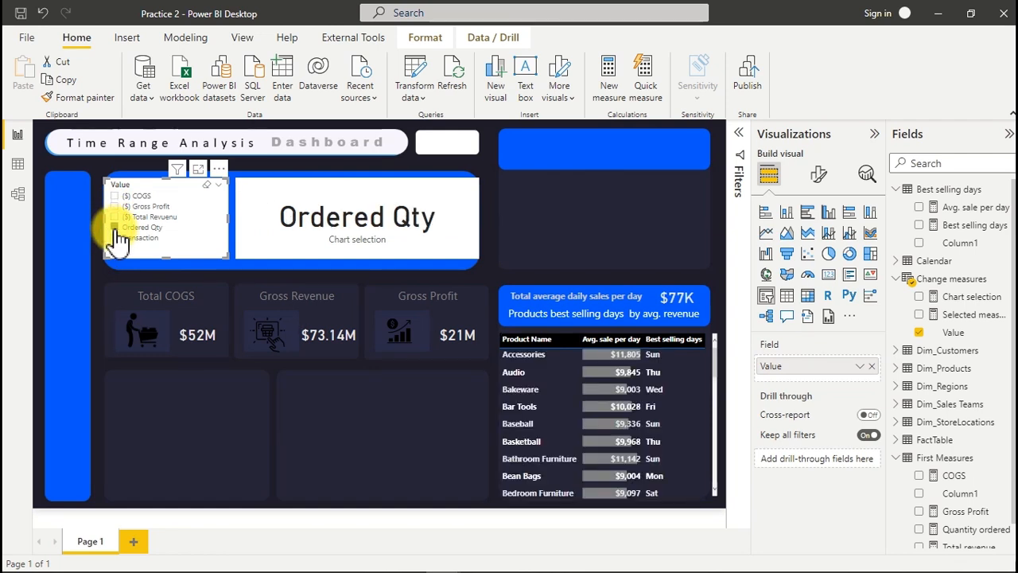
{"action": "left_click", "coordinate": [208, 188]}
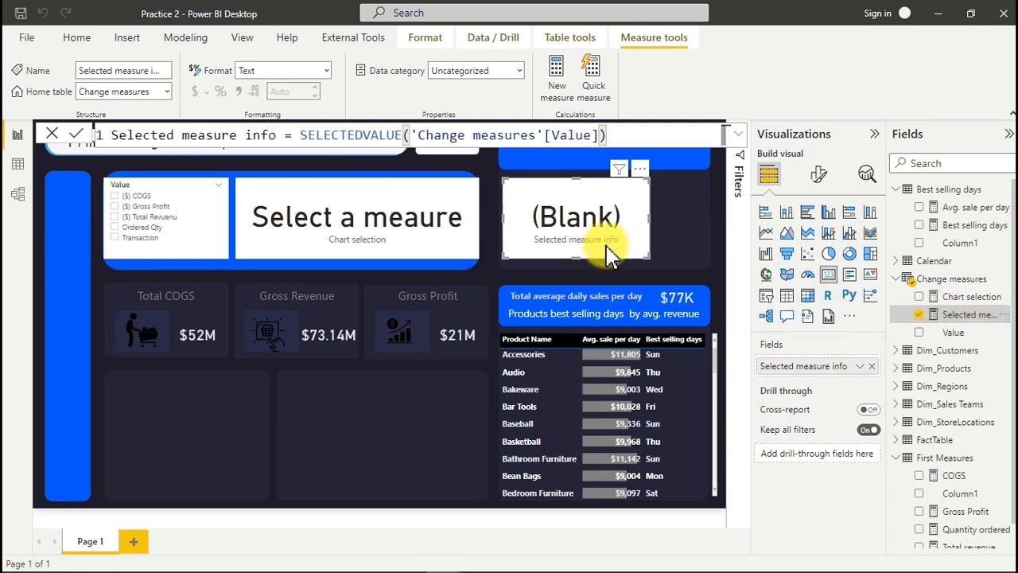
Step: Switch to Notepad, copy the sentence "Kindly select a single measure from active measure filter to get insight on the charts", and minimize Notepad
{"action": "mouse_move", "coordinate": [740, 566]}
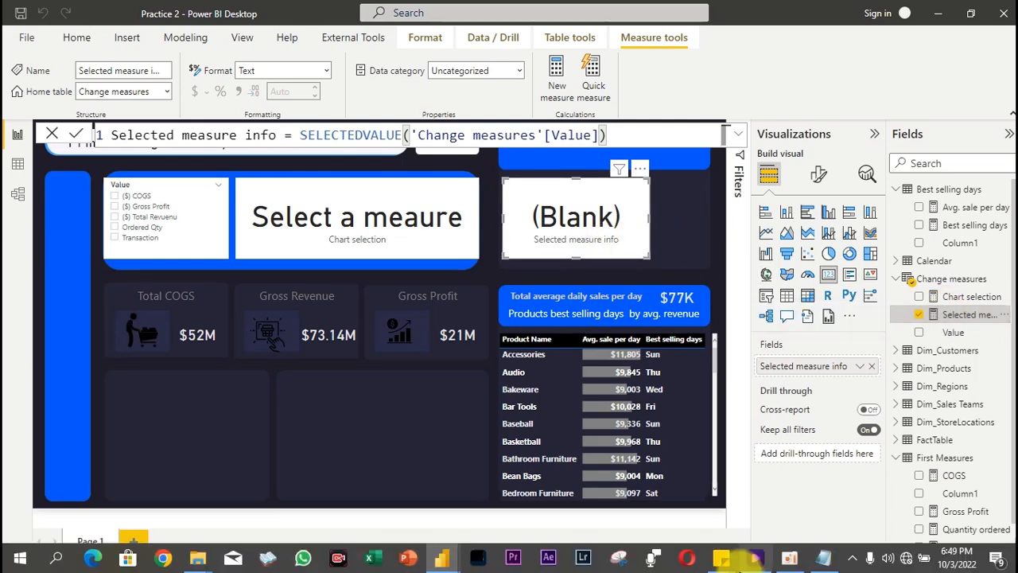
{"action": "left_click", "coordinate": [823, 561]}
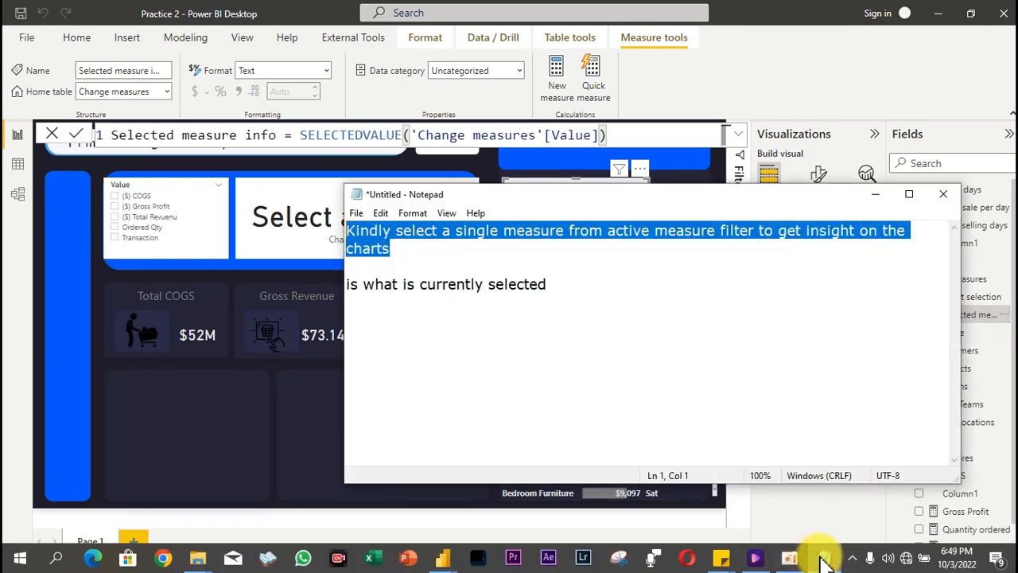
{"action": "left_click", "coordinate": [363, 266]}
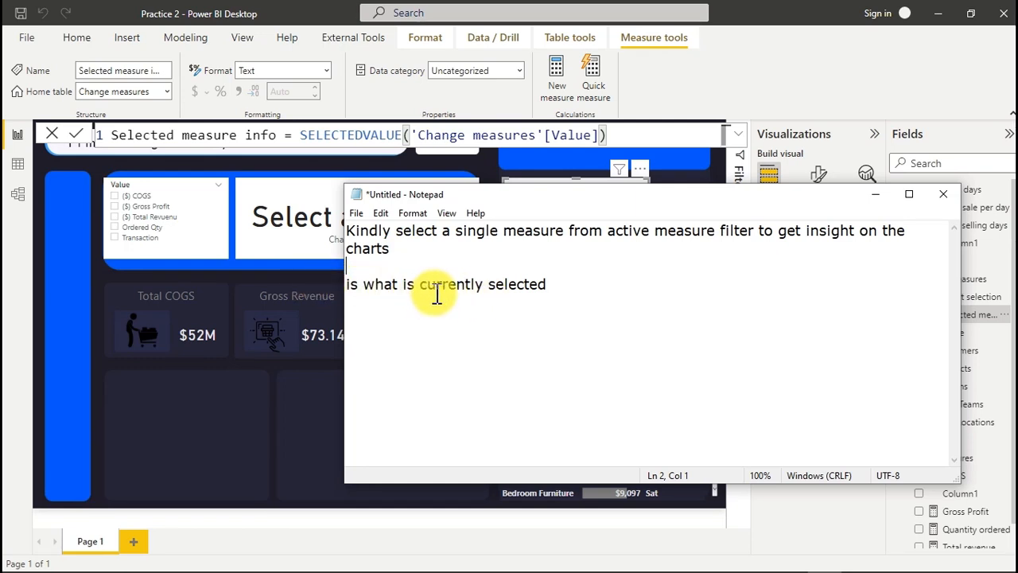
{"action": "left_click_drag", "start_coordinate": [549, 284], "coordinate": [318, 288]}
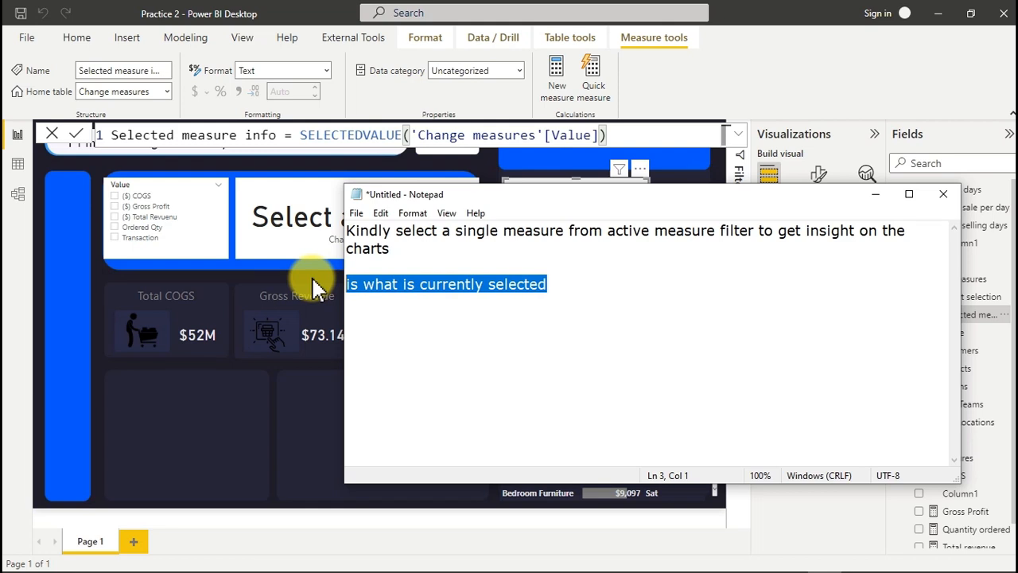
{"action": "left_click", "coordinate": [420, 250]}
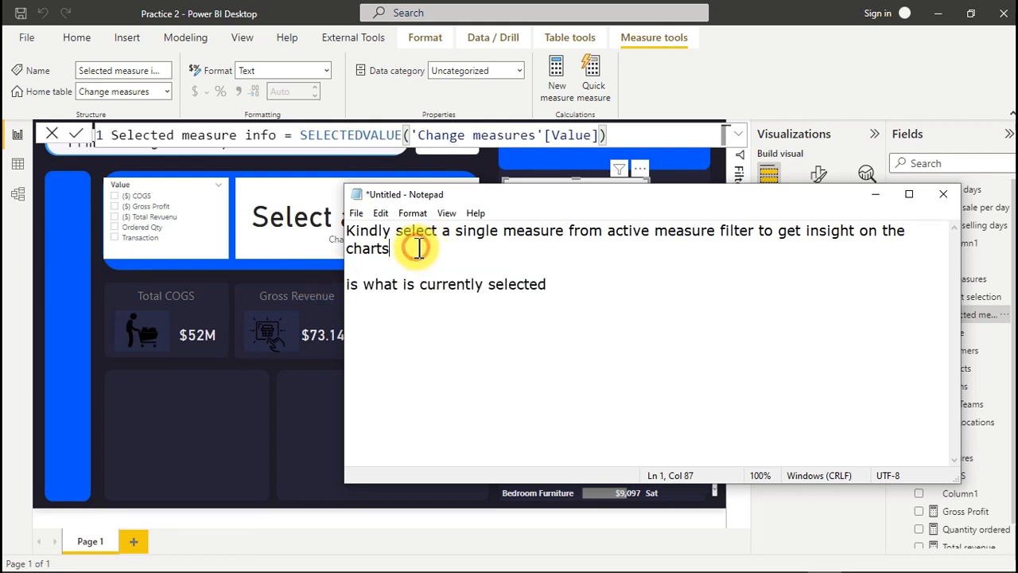
{"action": "left_click_drag", "start_coordinate": [420, 249], "coordinate": [325, 220]}
{"action": "key", "text": "ctrl+c"}
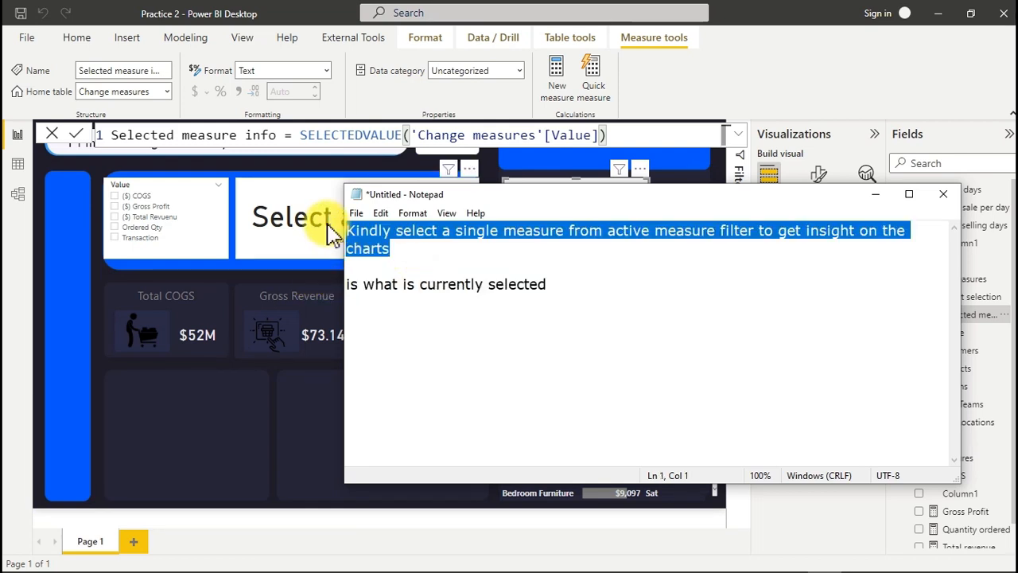
{"action": "left_click", "coordinate": [875, 194]}
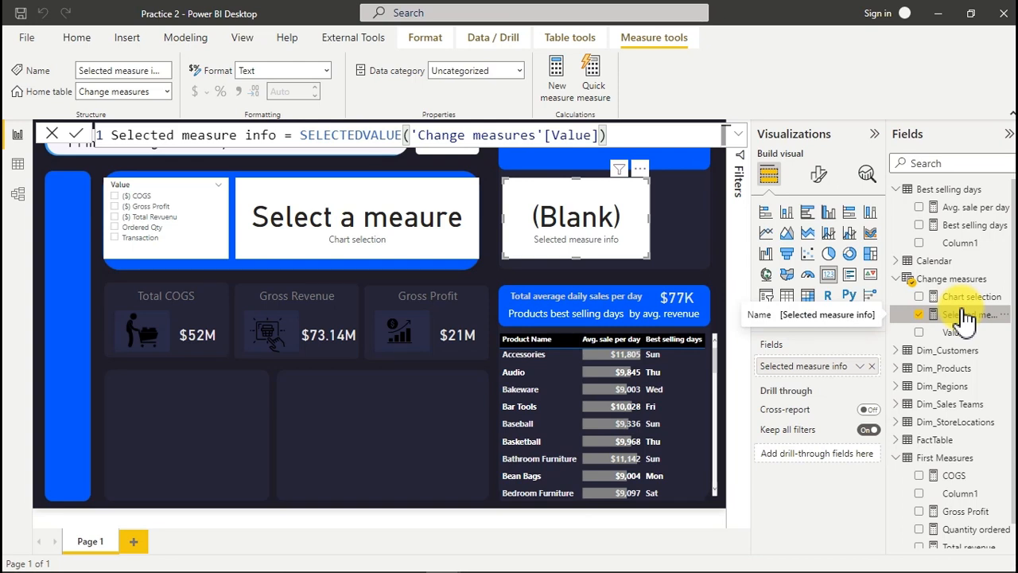
Step: Start a new measure in the Change measures table and name it Info
{"action": "left_click", "coordinate": [564, 90]}
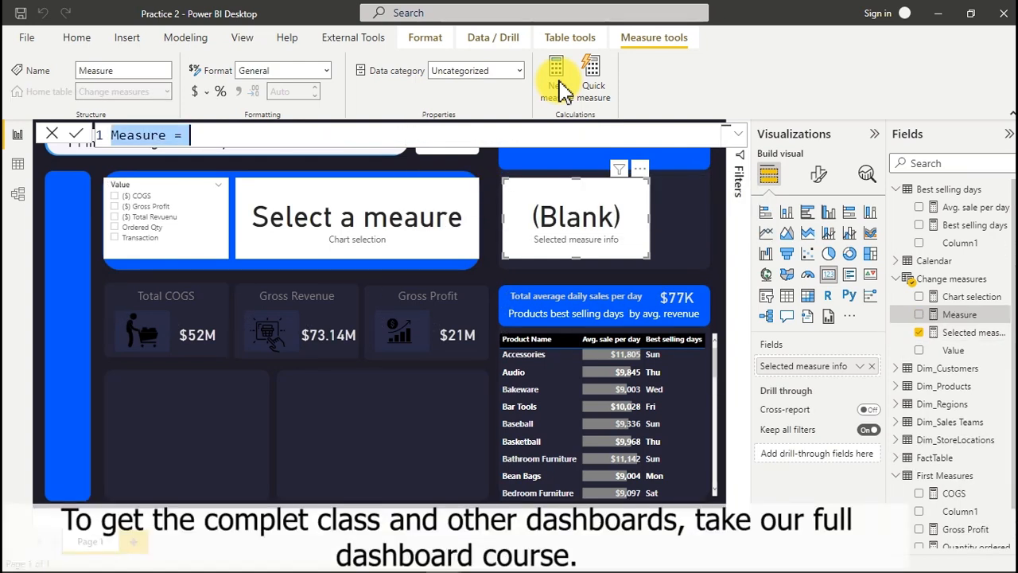
{"action": "type", "text": "In"}
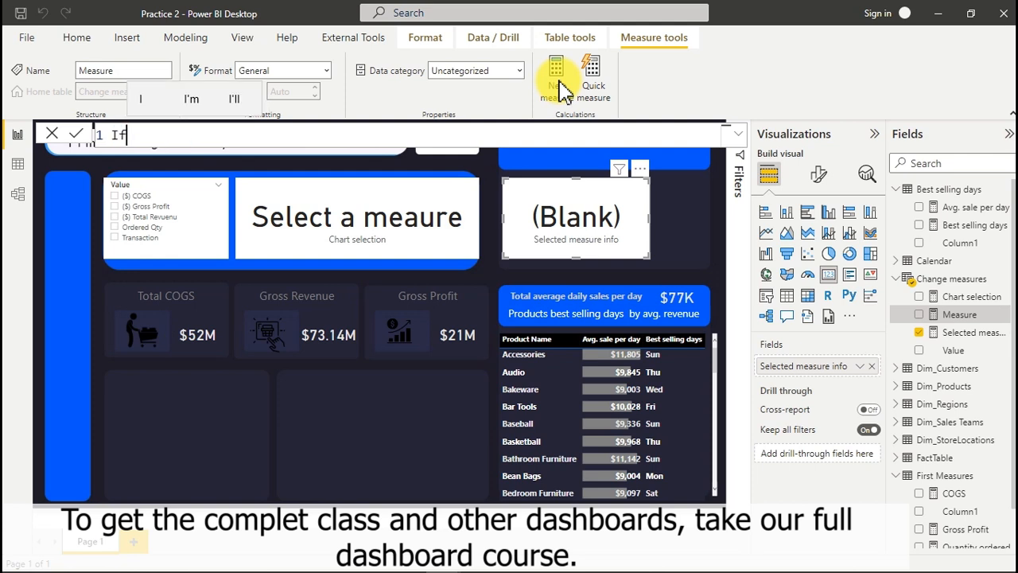
{"action": "type", "text": "fo"}
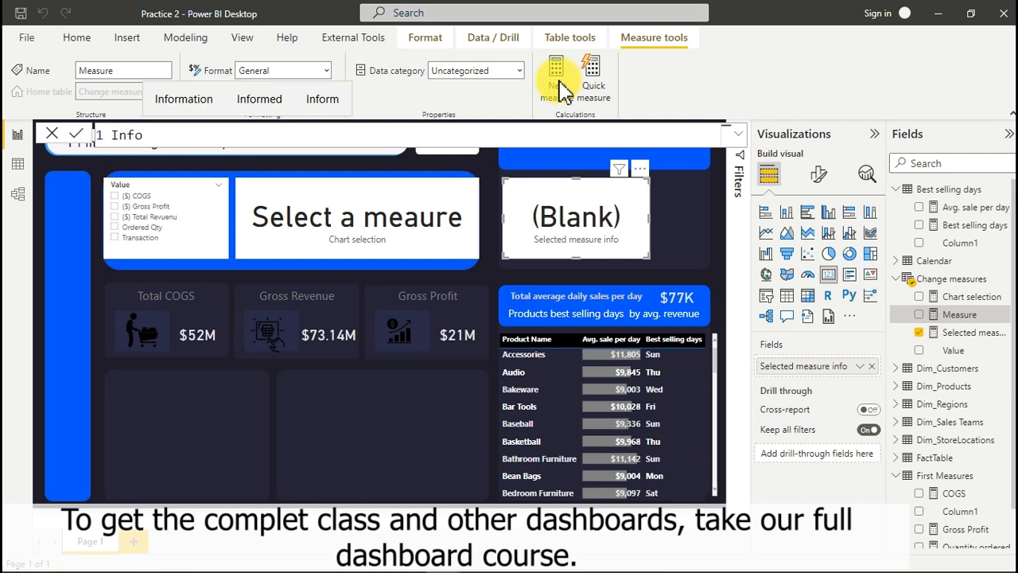
{"action": "key", "text": "Escape"}
{"action": "type", "text": "="}
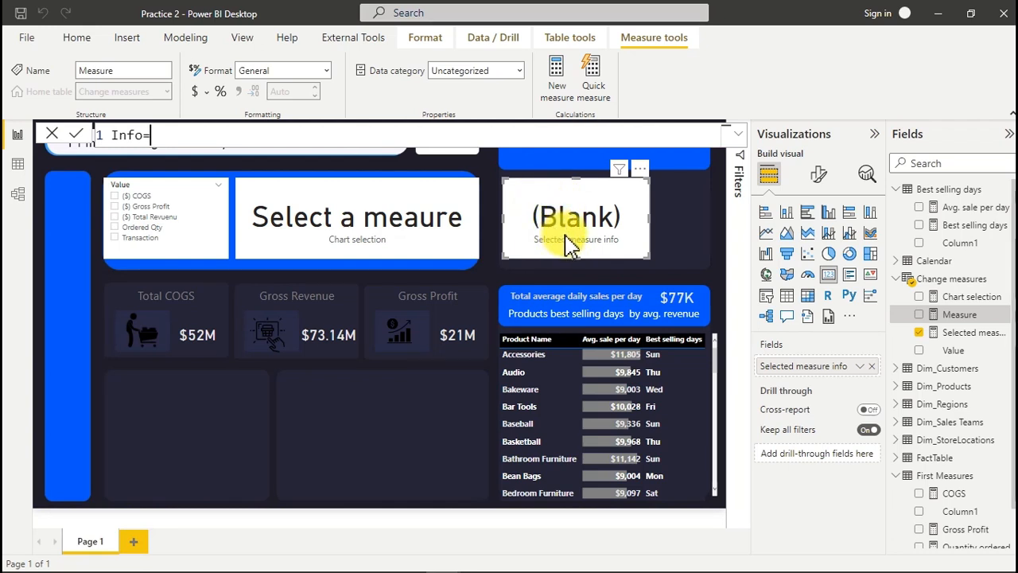
Step: Begin the Info formula with an IF whose condition tests whether 'Change measures'[Selected measure info] equals BLANK()
{"action": "type", "text": "if("}
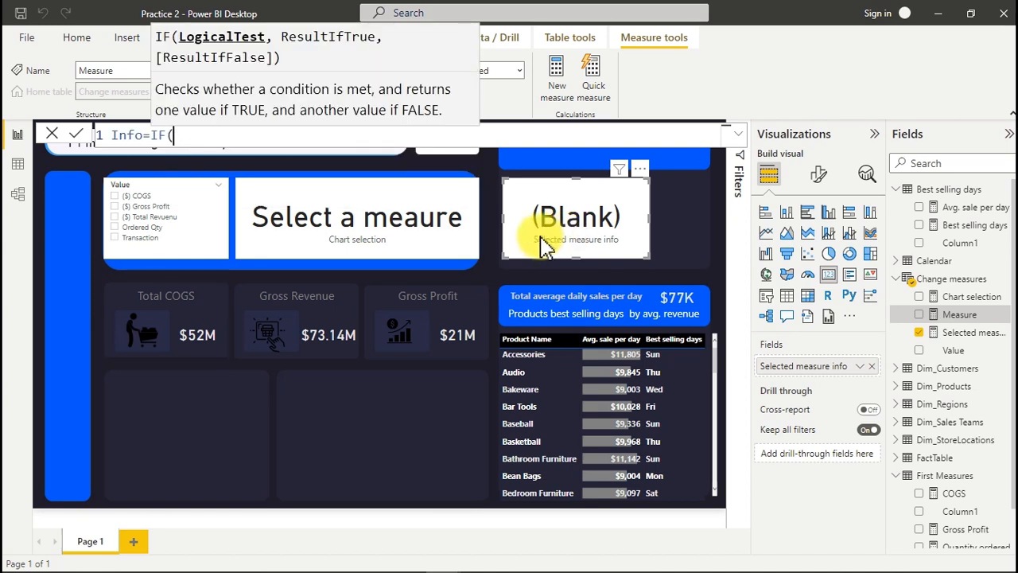
{"action": "type", "text": "se"}
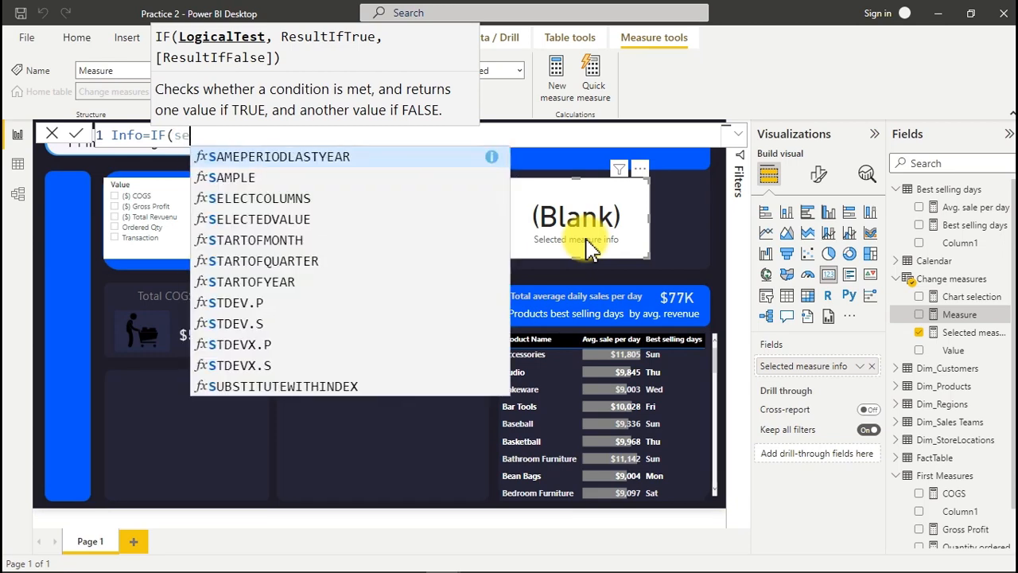
{"action": "type", "text": "lec"}
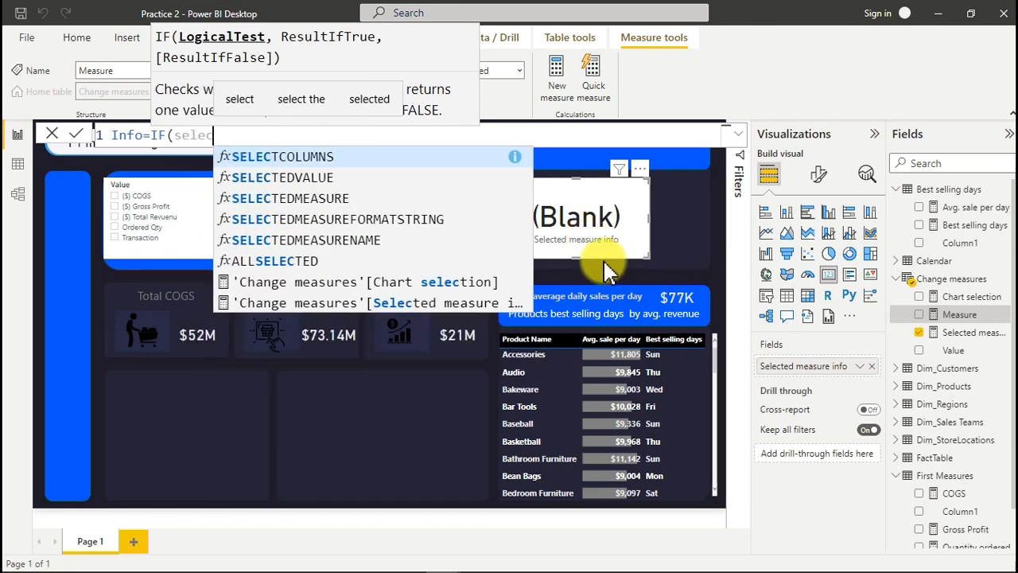
{"action": "left_click", "coordinate": [491, 300]}
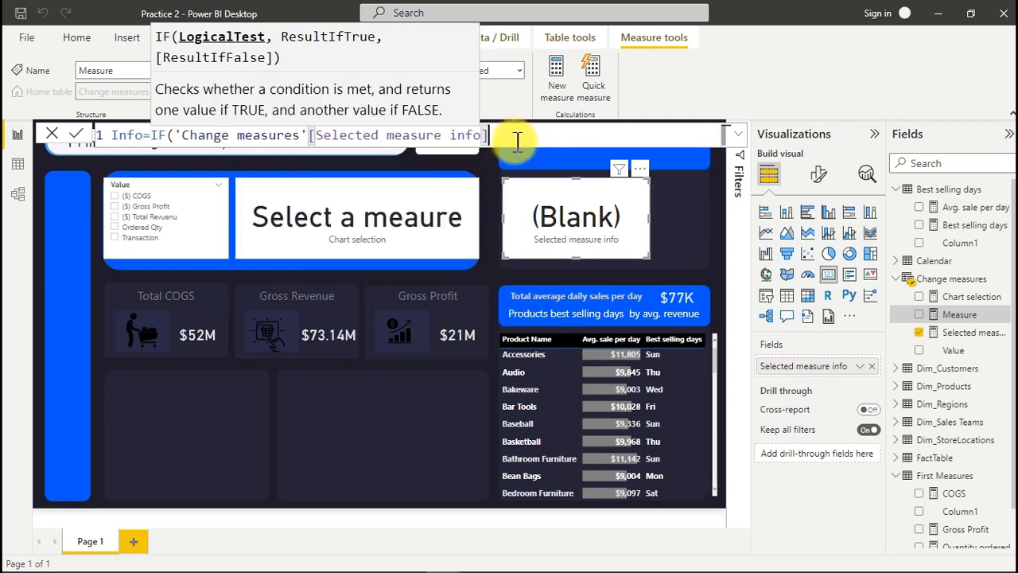
{"action": "type", "text": "="}
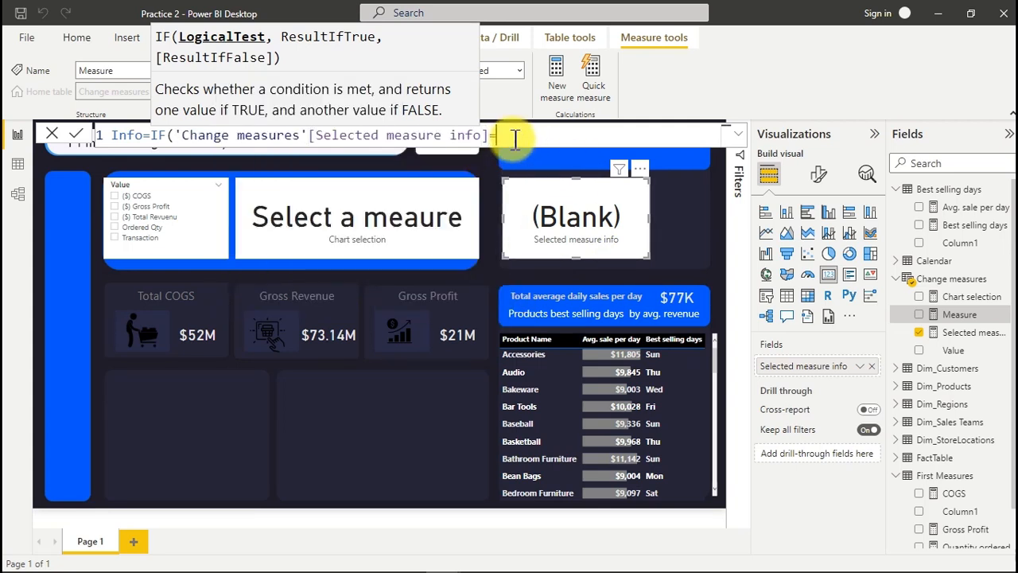
{"action": "type", "text": "bl"}
{"action": "key", "text": "Tab"}
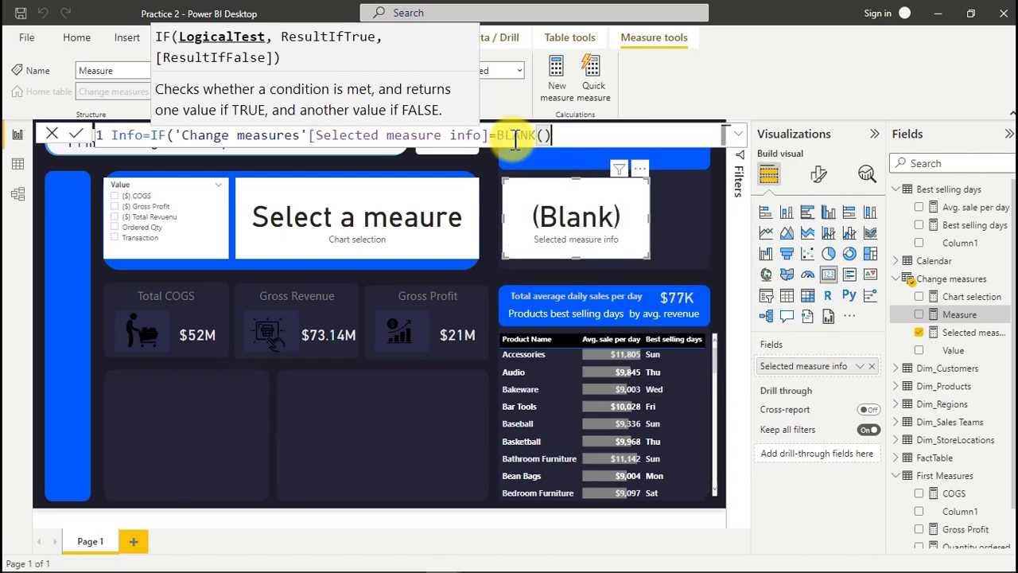
{"action": "type", "text": ","}
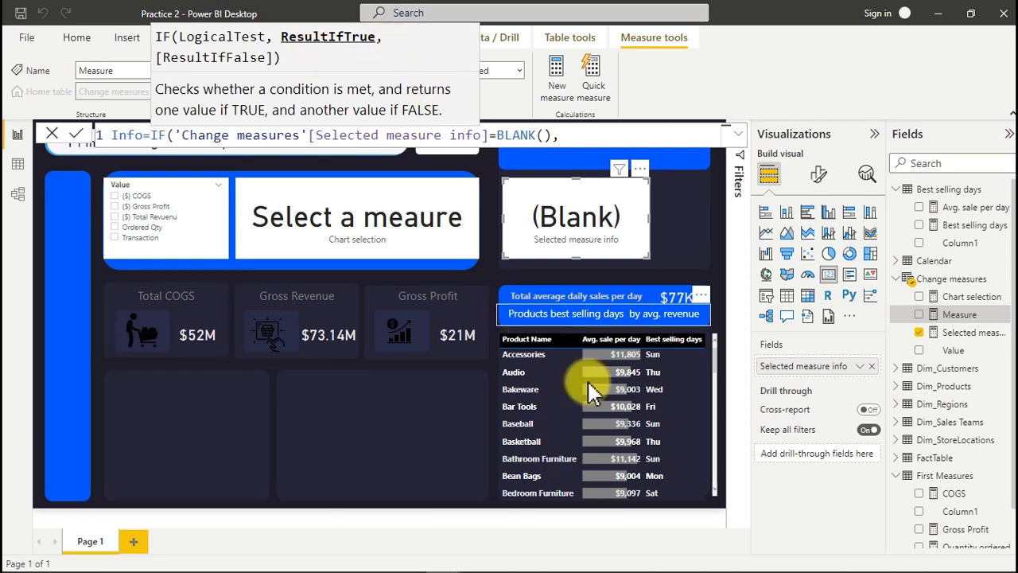
Step: Paste the copied "Kindly select a single measure from active measure filter to get insight on the charts" as the IF's quoted true result
{"action": "mouse_move", "coordinate": [714, 558]}
{"action": "left_click", "coordinate": [826, 558]}
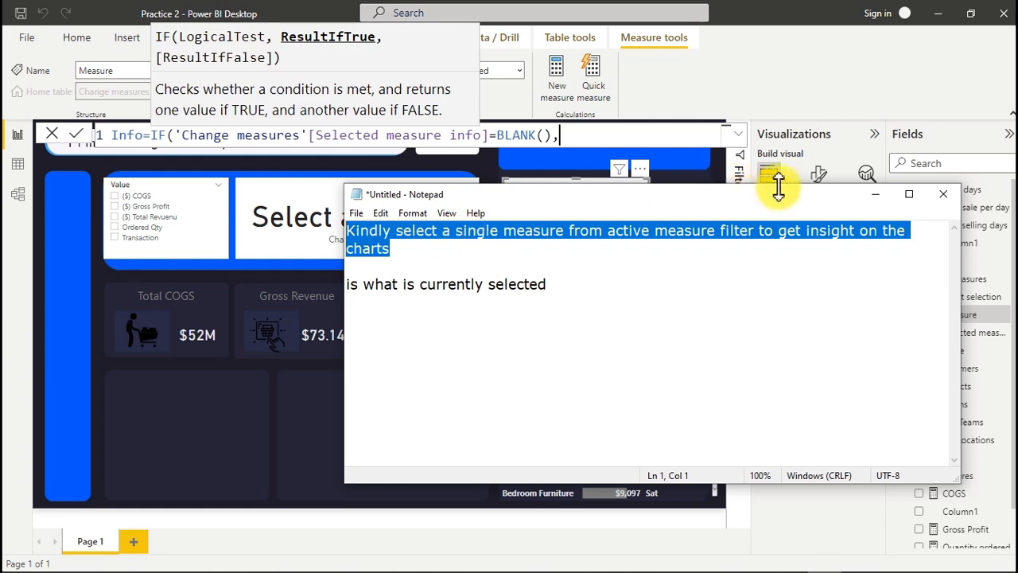
{"action": "left_click", "coordinate": [874, 195]}
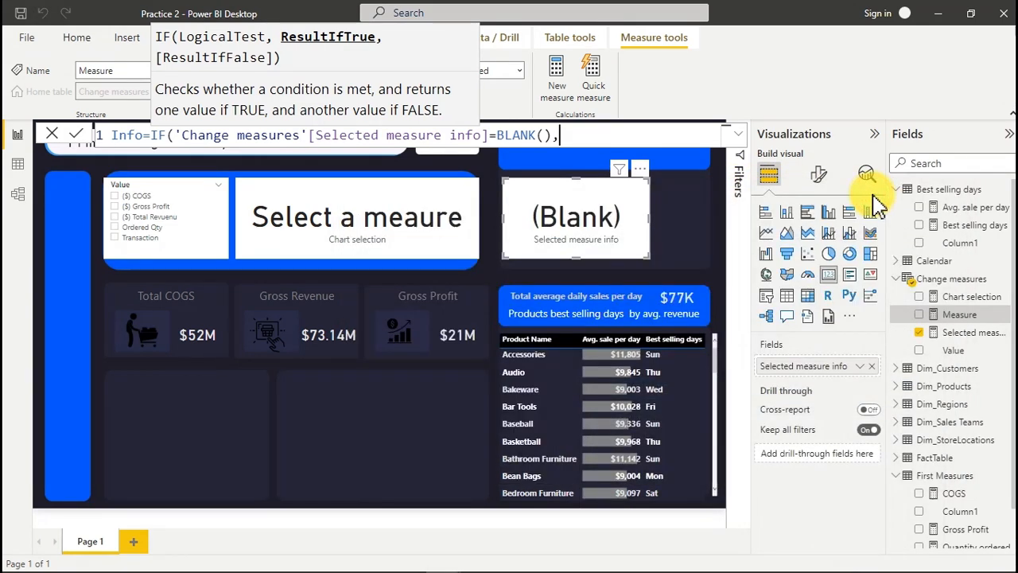
{"action": "key", "text": "ctrl+v"}
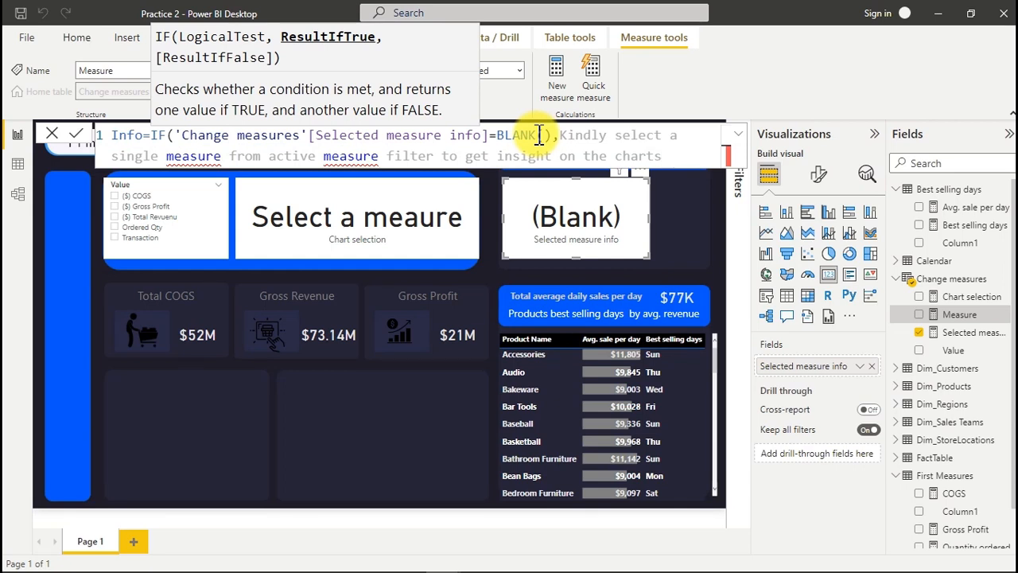
{"action": "type", "text": "\""}
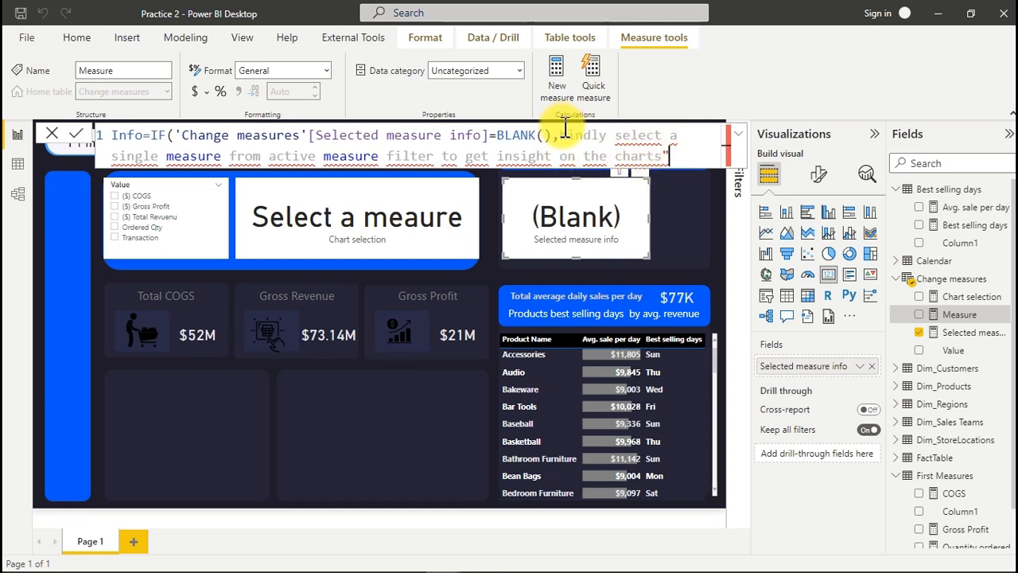
{"action": "left_click", "coordinate": [561, 136]}
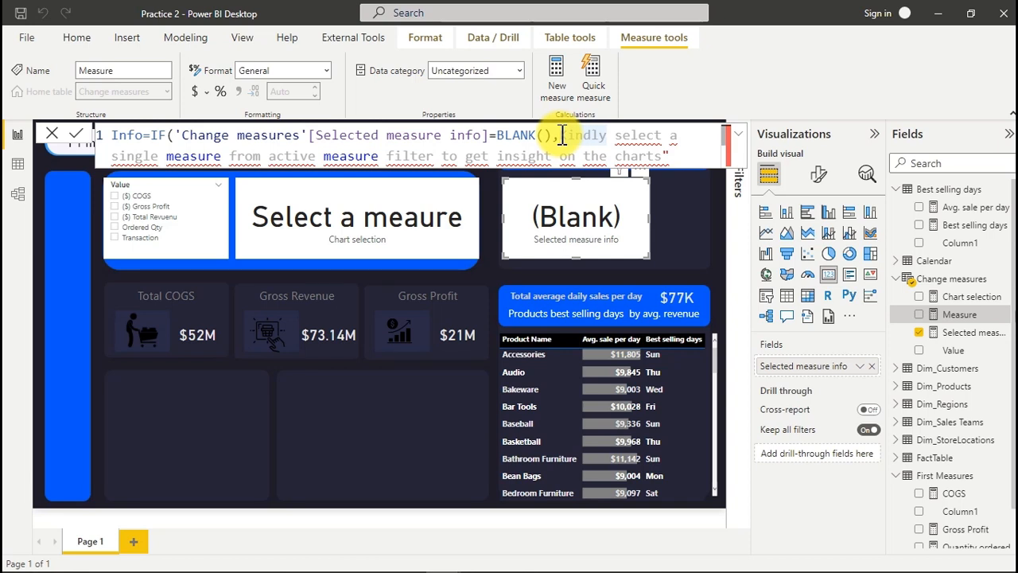
{"action": "type", "text": "K(),"}
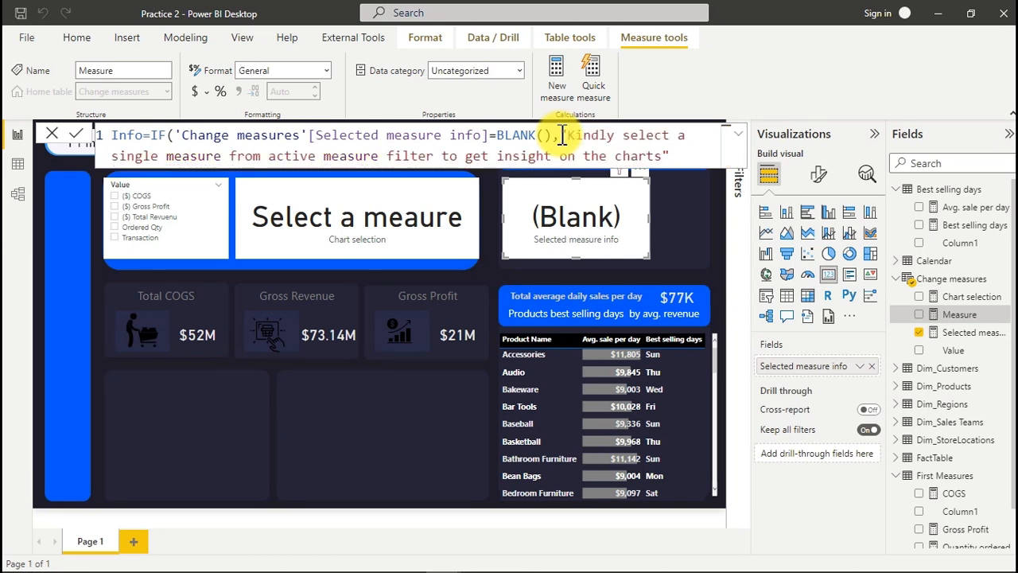
{"action": "type", "text": "\""}
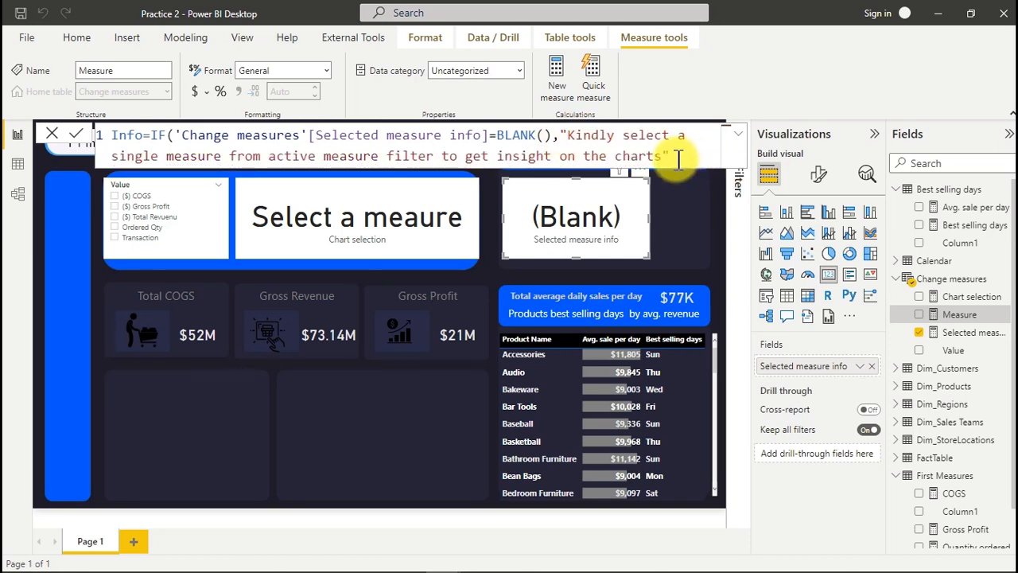
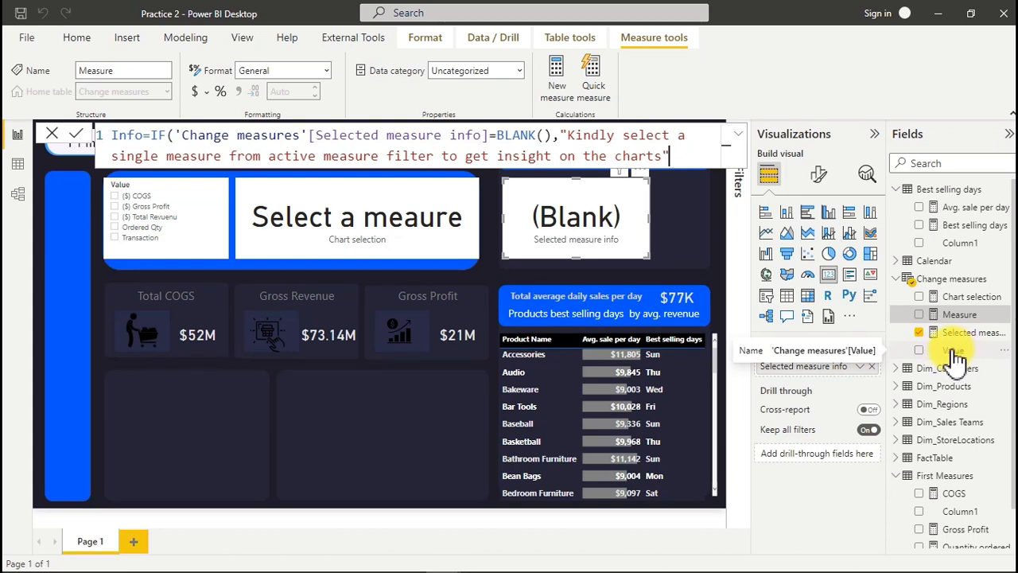
{"action": "type", "text": ","}
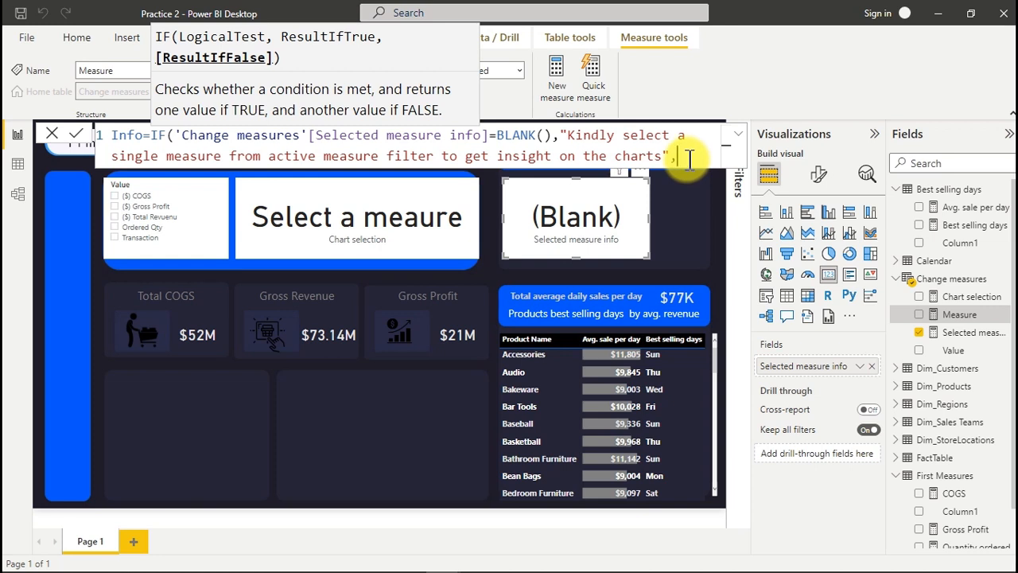
{"action": "type", "text": "valu"}
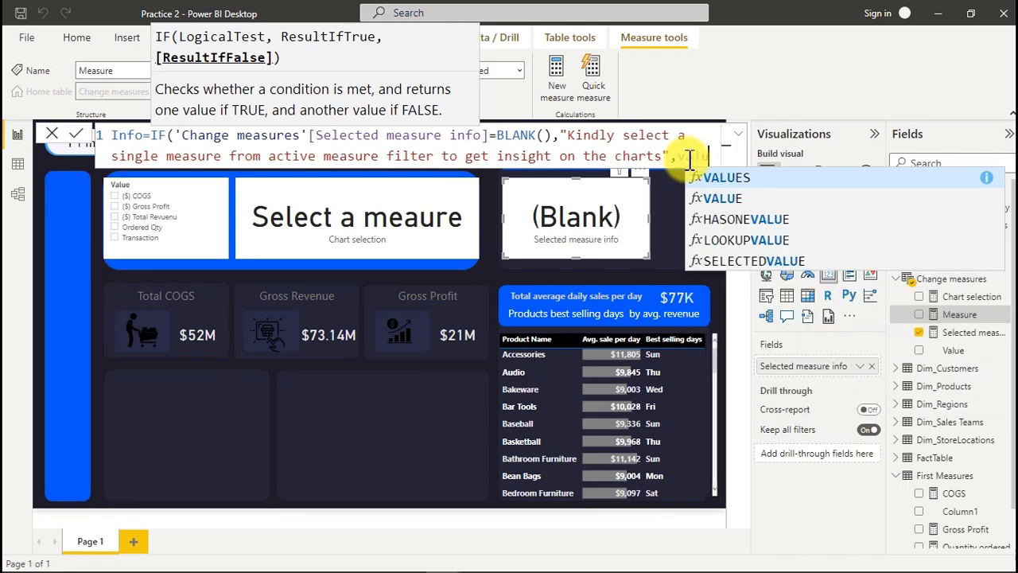
{"action": "key", "text": "BackSpace"}
{"action": "key", "text": "BackSpace"}
{"action": "key", "text": "BackSpace"}
{"action": "key", "text": "BackSpace"}
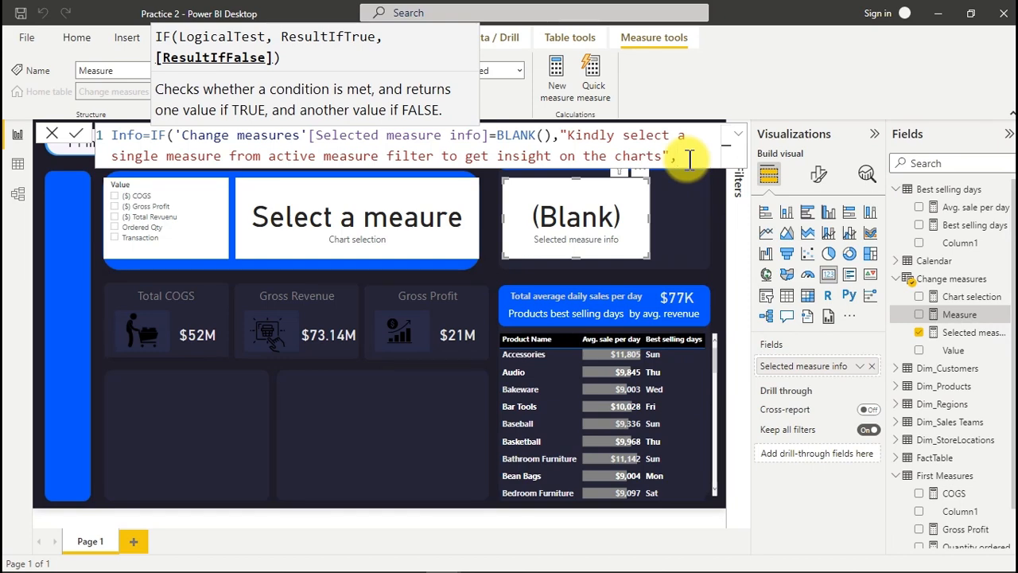
{"action": "type", "text": "ch"}
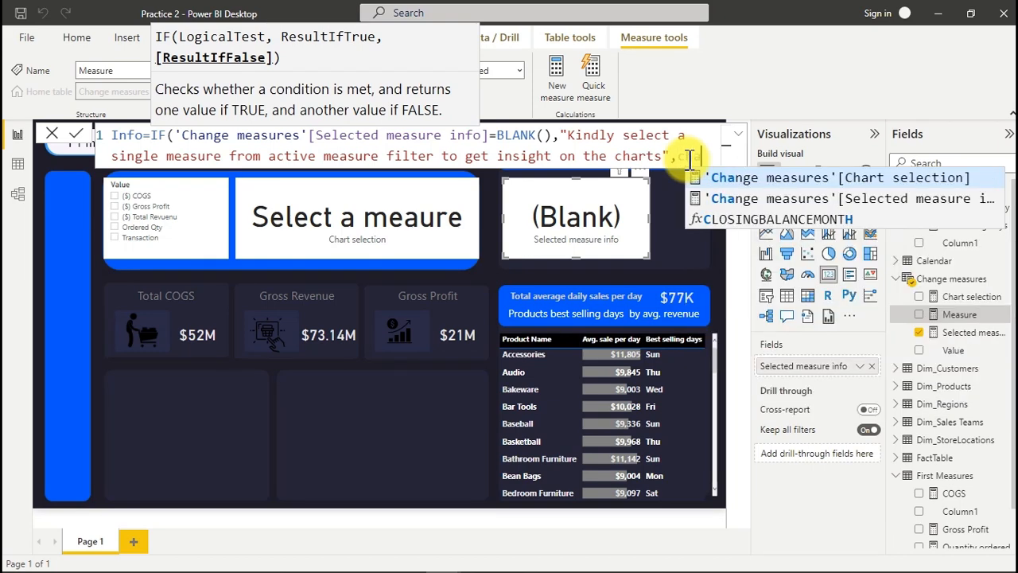
{"action": "type", "text": "a"}
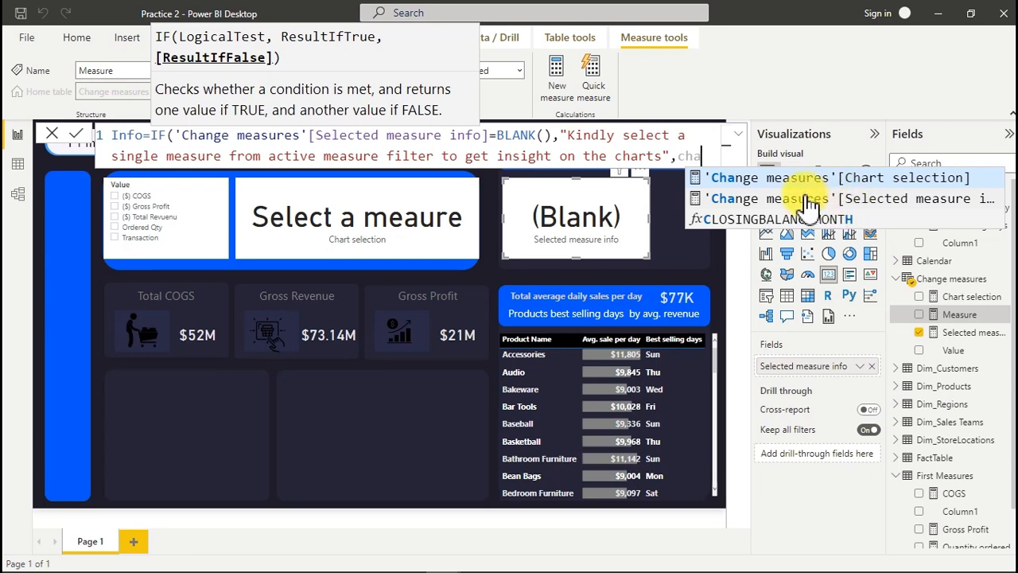
{"action": "key", "text": "BackSpace"}
{"action": "key", "text": "BackSpace"}
{"action": "key", "text": "BackSpace"}
Step: Enter SELECTEDVALUE('Change measures'[Value]) as the IF's false result
{"action": "type", "text": "sel"}
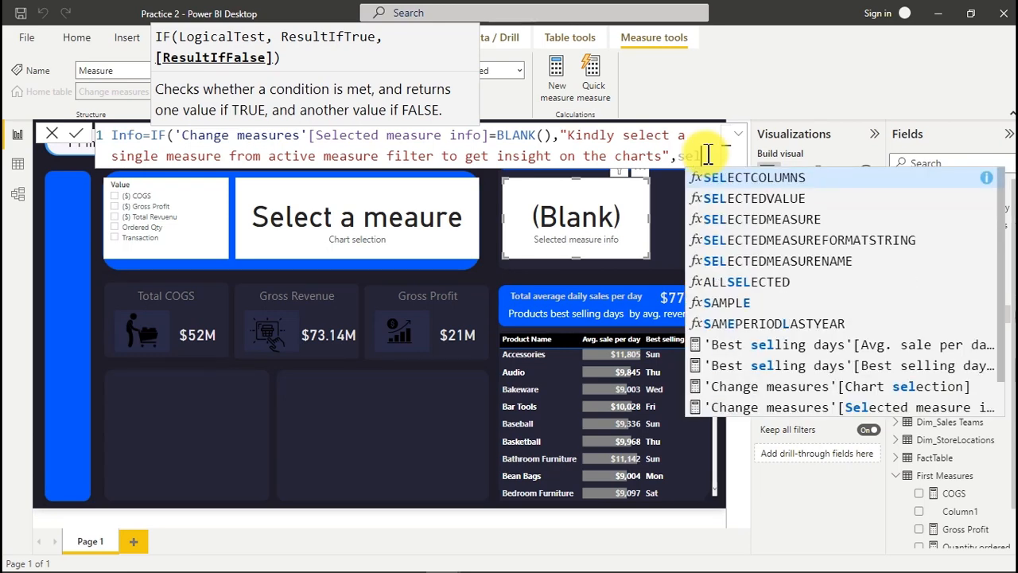
{"action": "key", "text": "Down"}
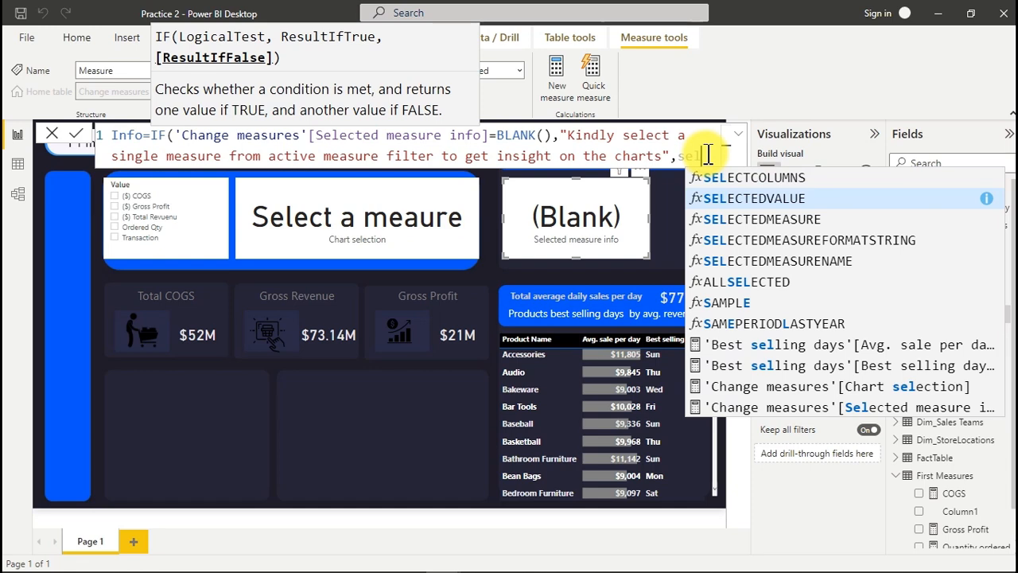
{"action": "key", "text": "Tab"}
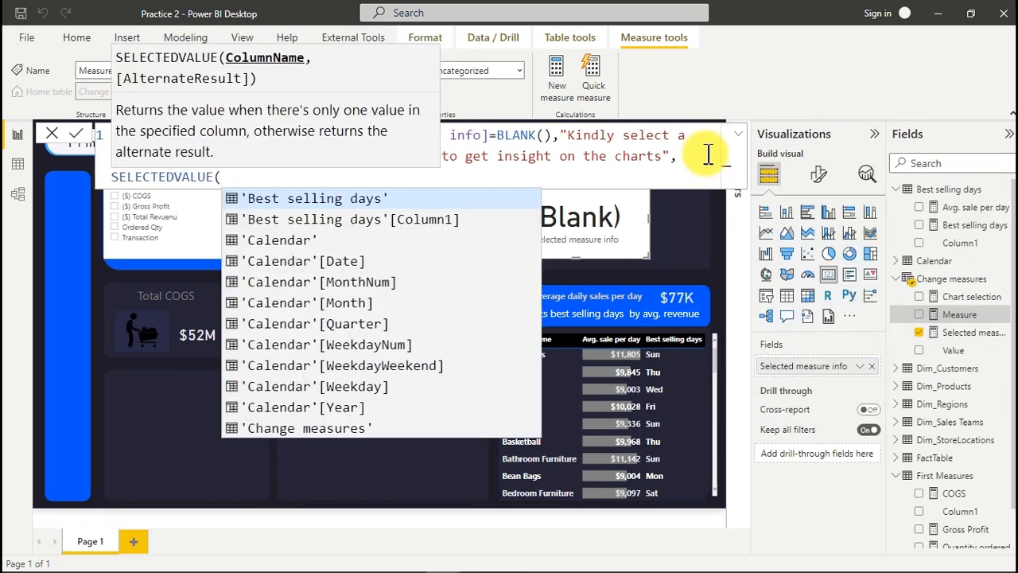
{"action": "type", "text": "val"}
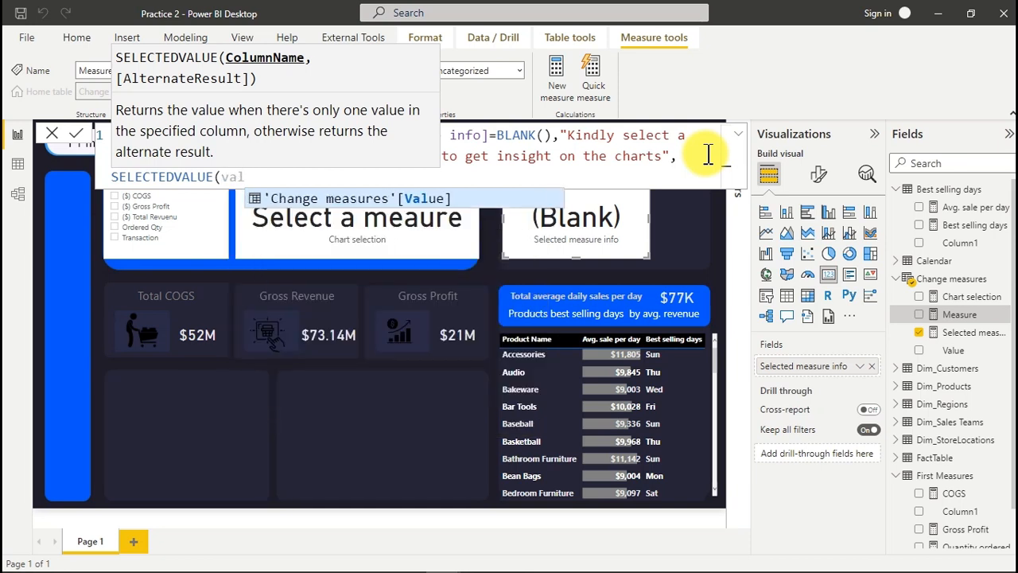
{"action": "left_click", "coordinate": [417, 200]}
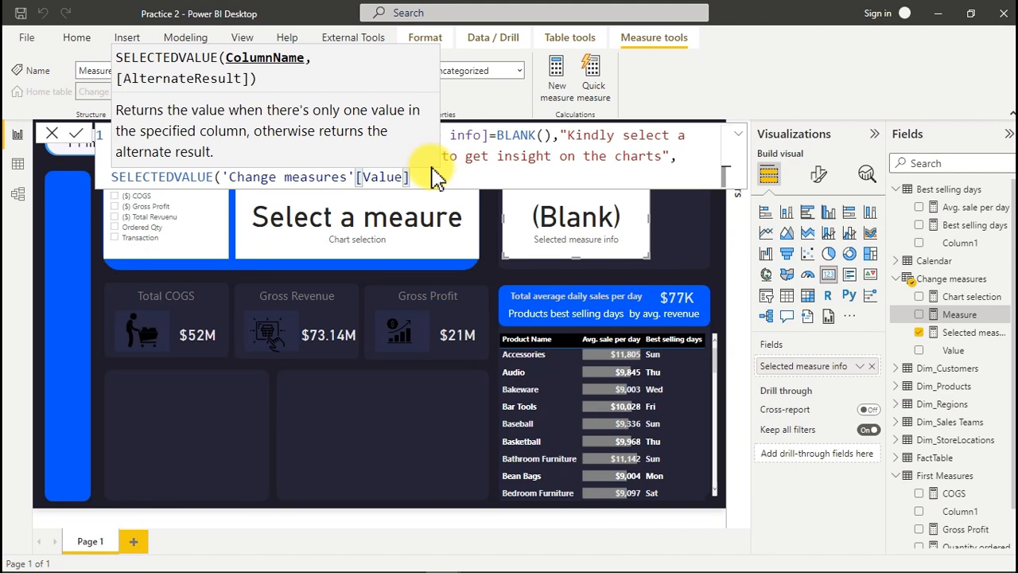
{"action": "type", "text": ")"}
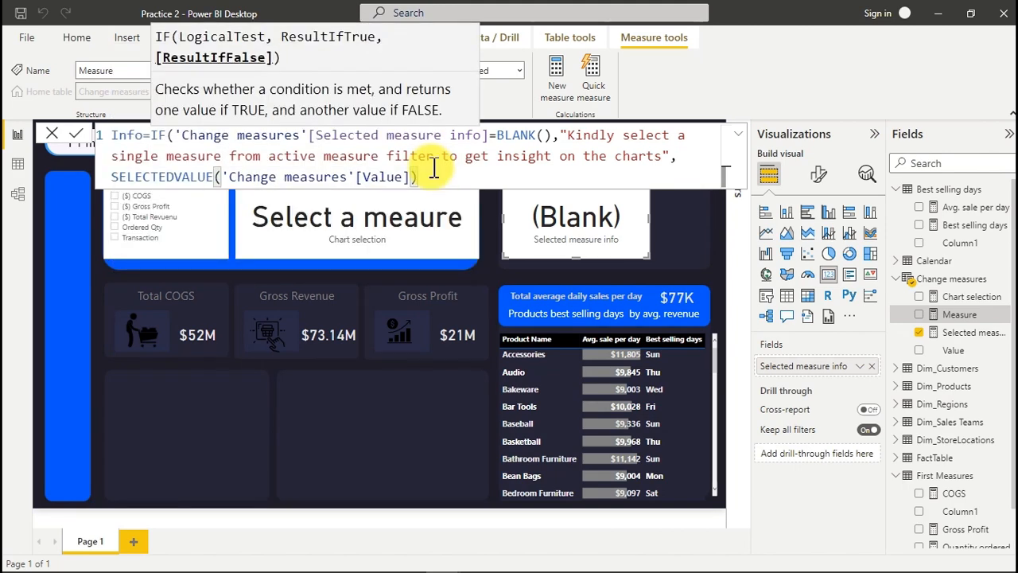
Step: Append the Notepad text "is what is currently selected" to the SELECTEDVALUE result with &, close the IF, and commit the Info measure
{"action": "type", "text": "&\""}
{"action": "mouse_move", "coordinate": [670, 567]}
{"action": "left_click", "coordinate": [824, 558]}
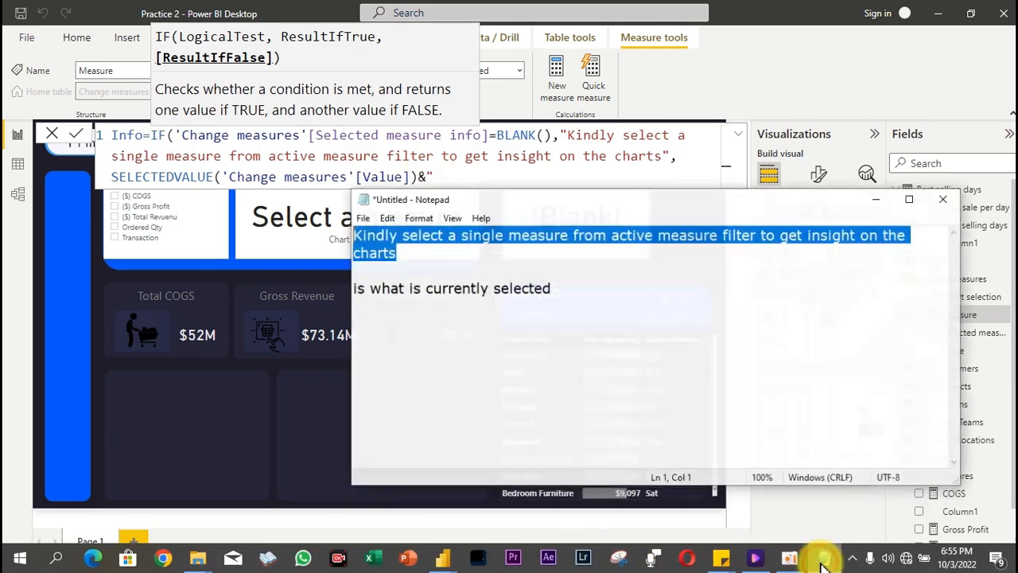
{"action": "left_click", "coordinate": [558, 286]}
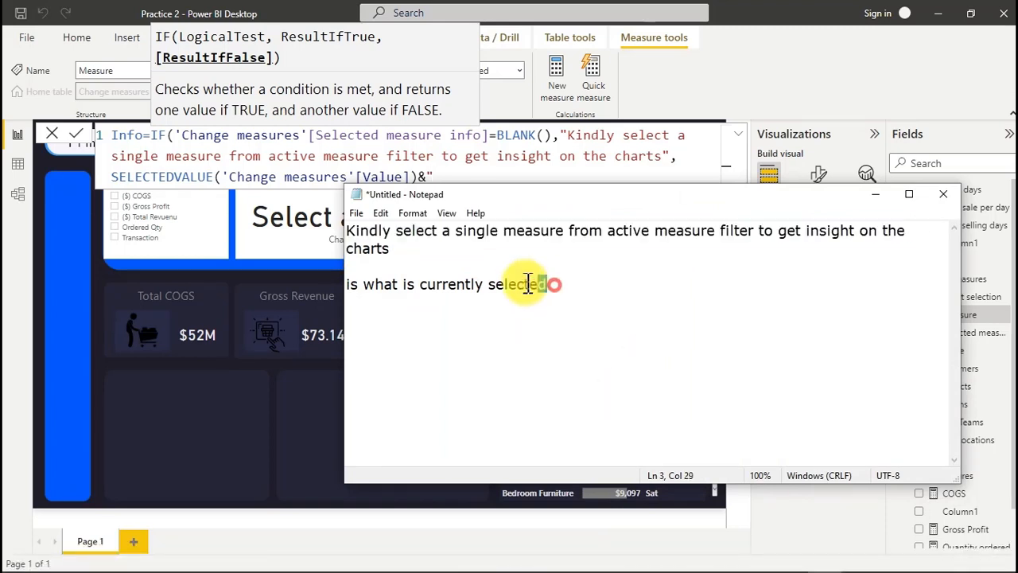
{"action": "left_click_drag", "start_coordinate": [557, 284], "coordinate": [318, 288]}
{"action": "key", "text": "ctrl+c"}
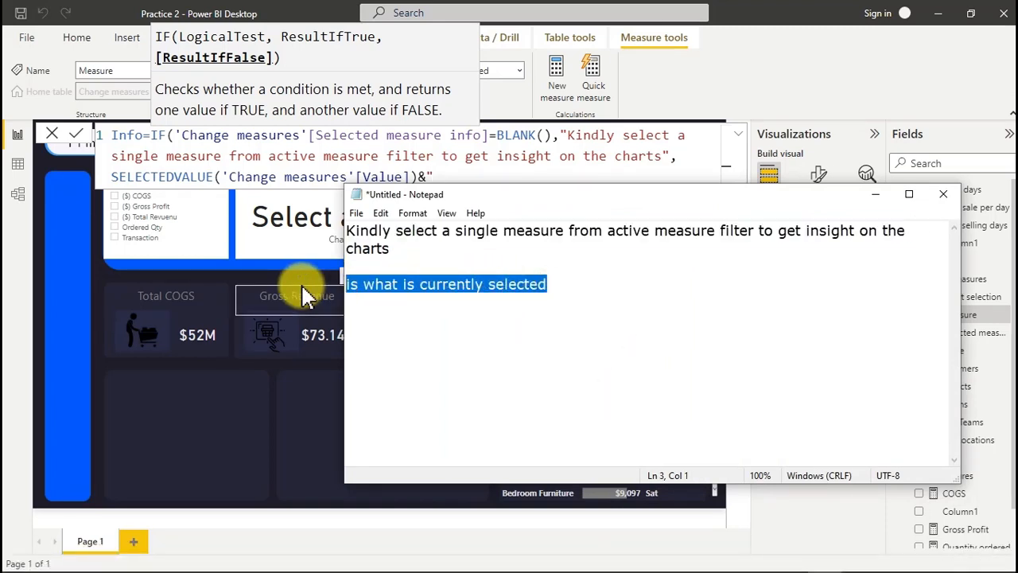
{"action": "left_click", "coordinate": [445, 179]}
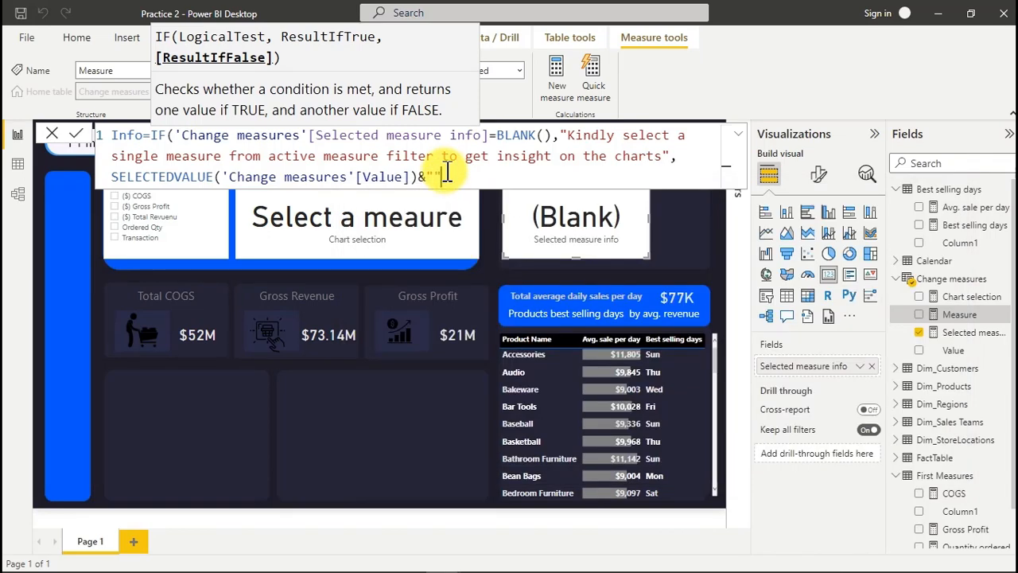
{"action": "key", "text": "ctrl+v"}
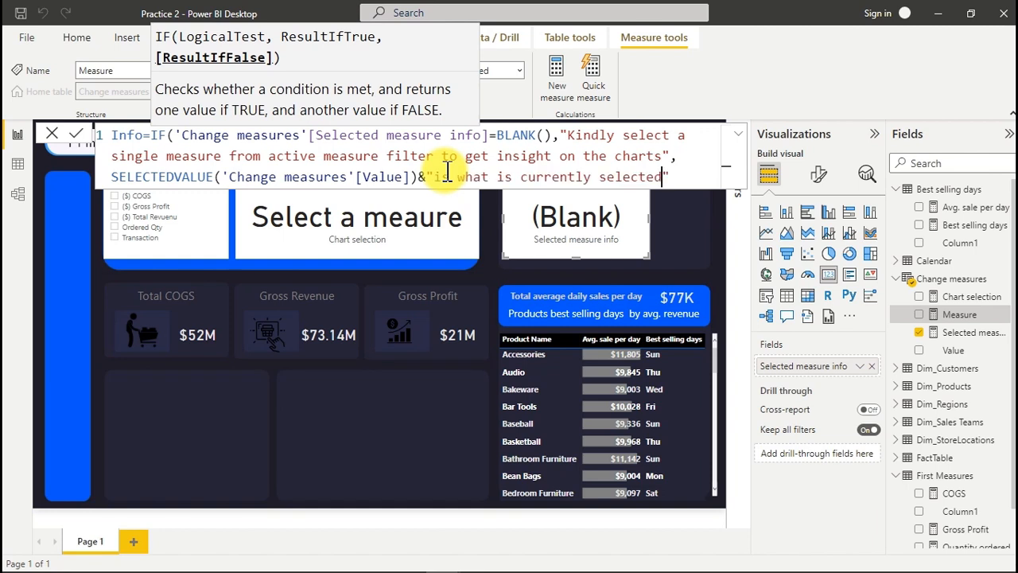
{"action": "key", "text": "End"}
{"action": "type", "text": ")"}
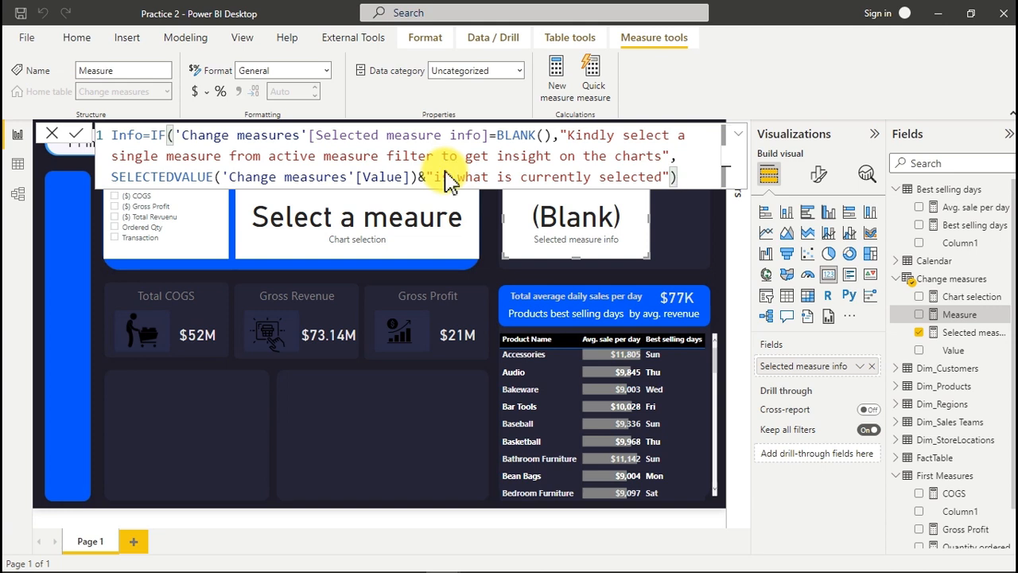
{"action": "key", "text": "Return"}
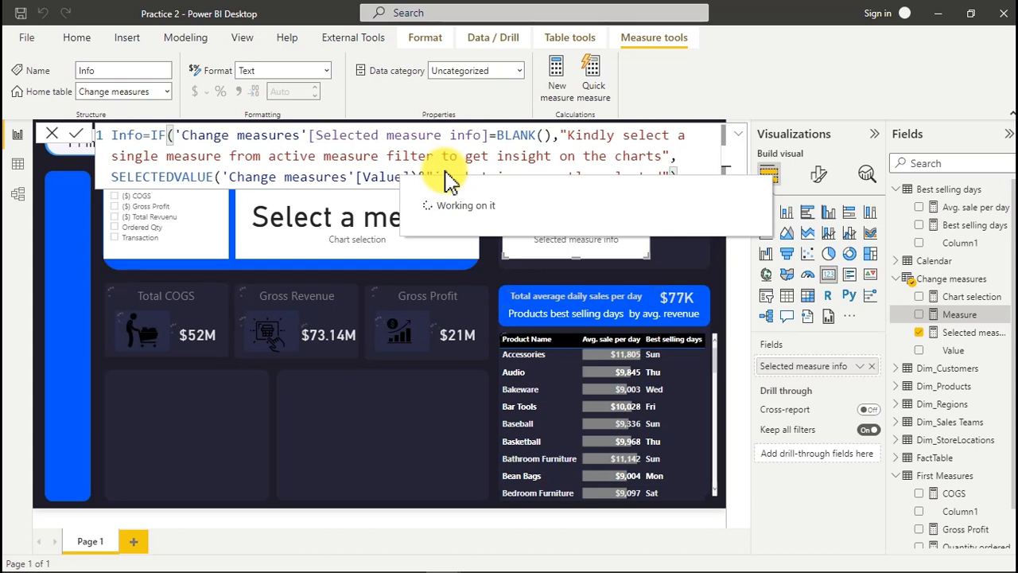
Step: Add a wide card showing the Info measure over the lower dashboard area and test it with ($) Total Revuenu and Transaction
{"action": "left_click", "coordinate": [411, 423]}
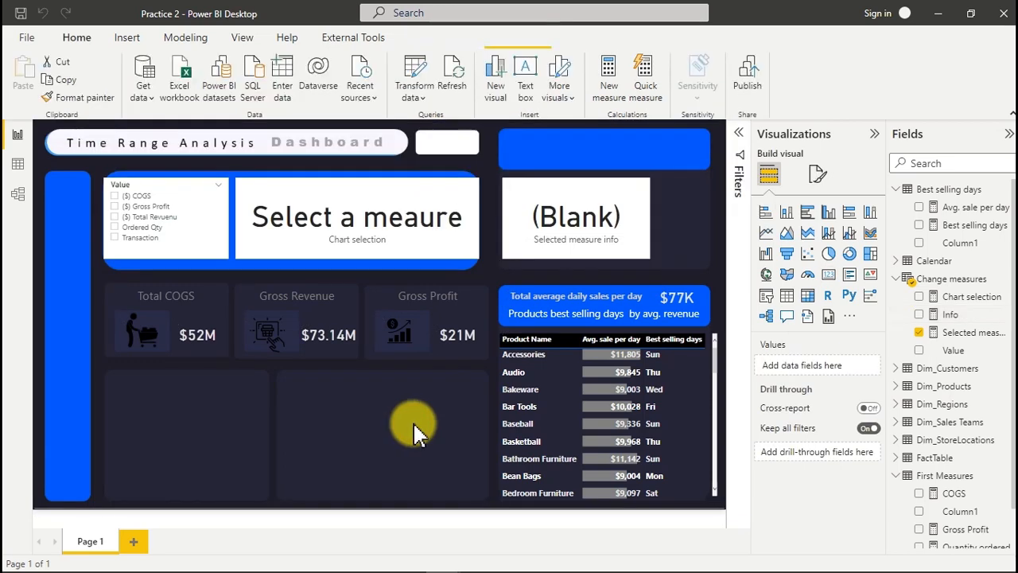
{"action": "left_click", "coordinate": [829, 275]}
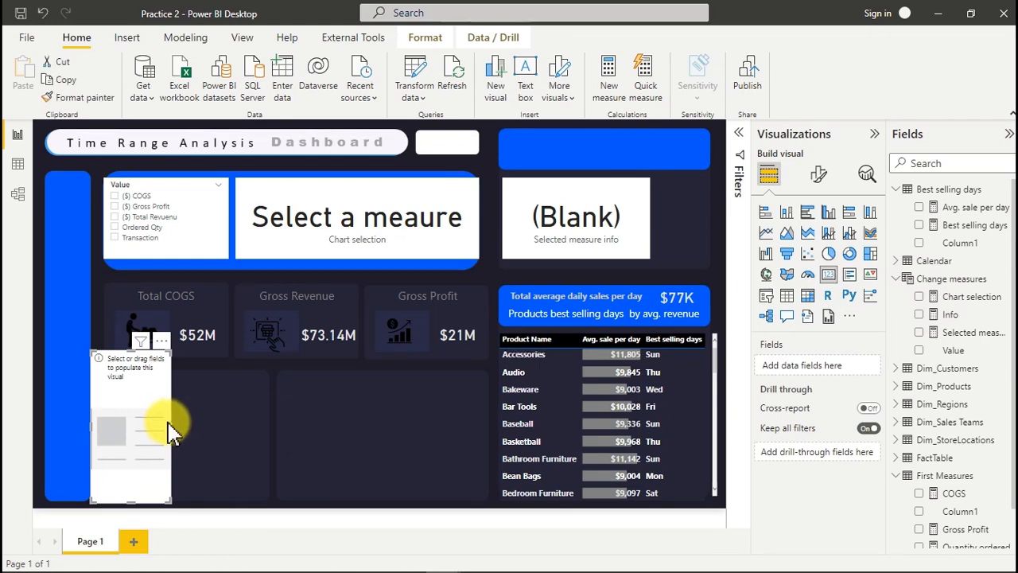
{"action": "left_click_drag", "start_coordinate": [170, 425], "coordinate": [453, 405]}
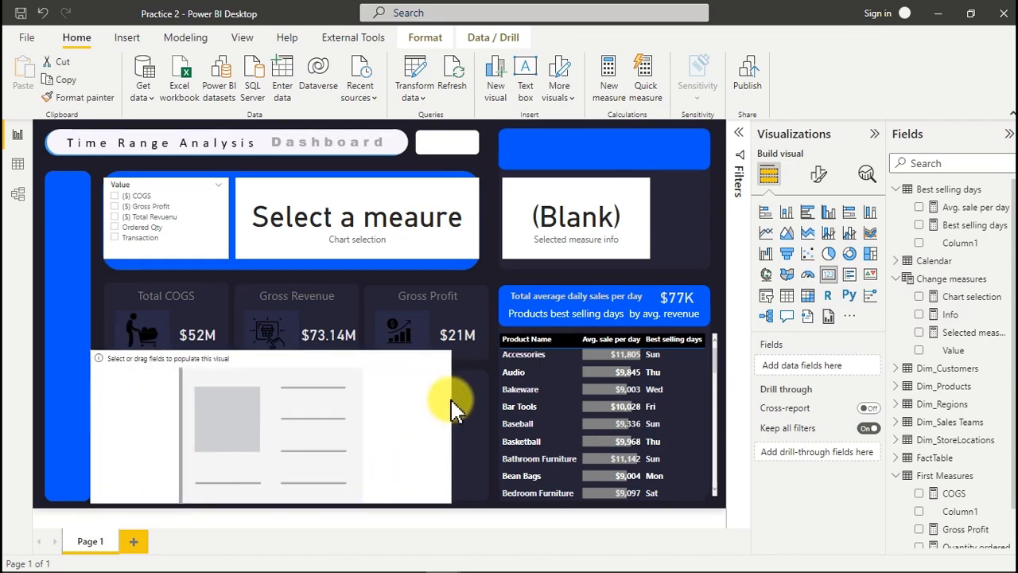
{"action": "left_click", "coordinate": [921, 316]}
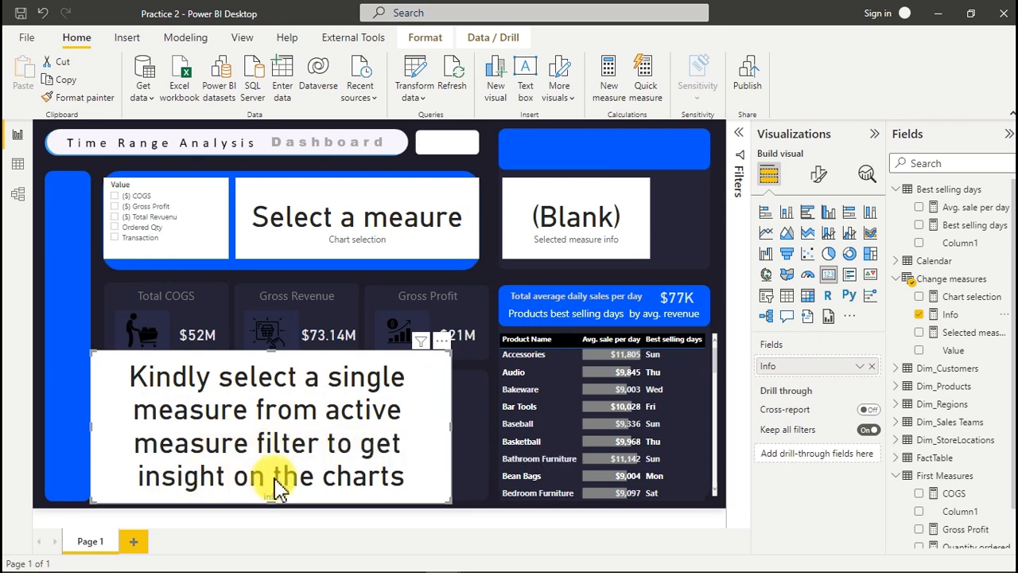
{"action": "left_click", "coordinate": [115, 217]}
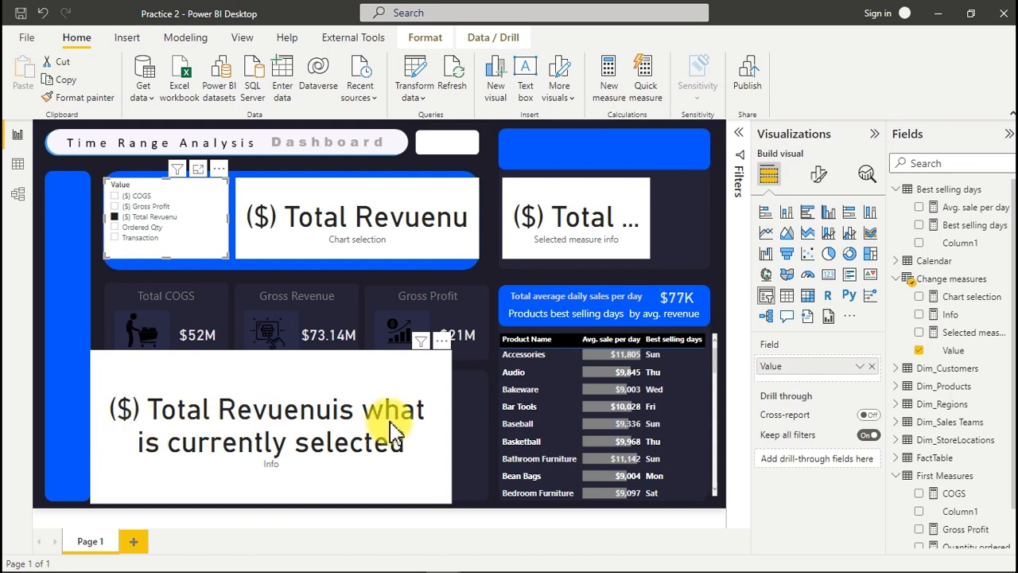
{"action": "left_click", "coordinate": [115, 237]}
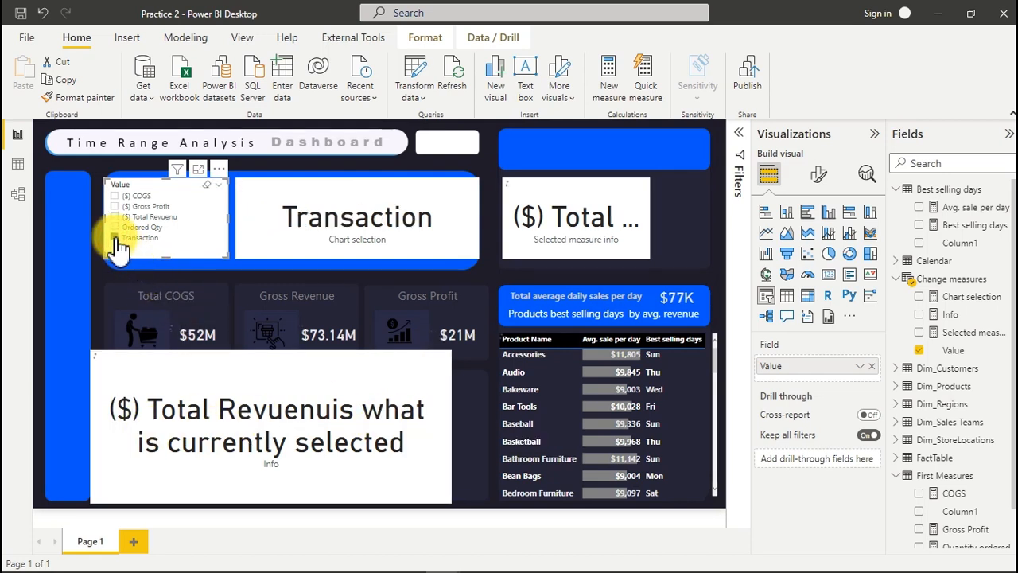
Step: Remove the second "is" from the Info measure's final quoted text, leaving "is what currently selected", and commit the formula
{"action": "left_click", "coordinate": [959, 319]}
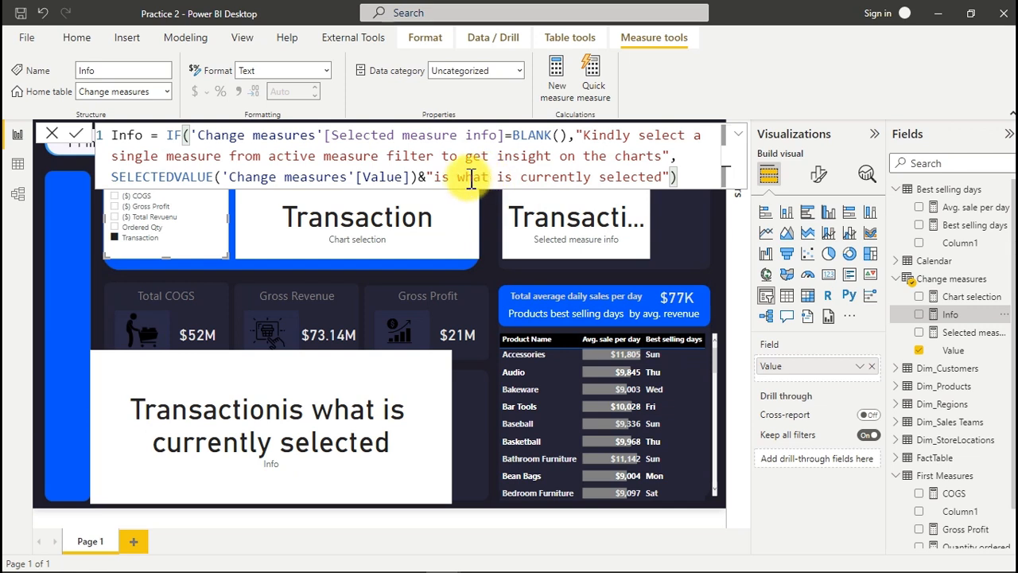
{"action": "left_click", "coordinate": [515, 177]}
{"action": "key", "text": "BackSpace"}
{"action": "key", "text": "BackSpace"}
{"action": "key", "text": "BackSpace"}
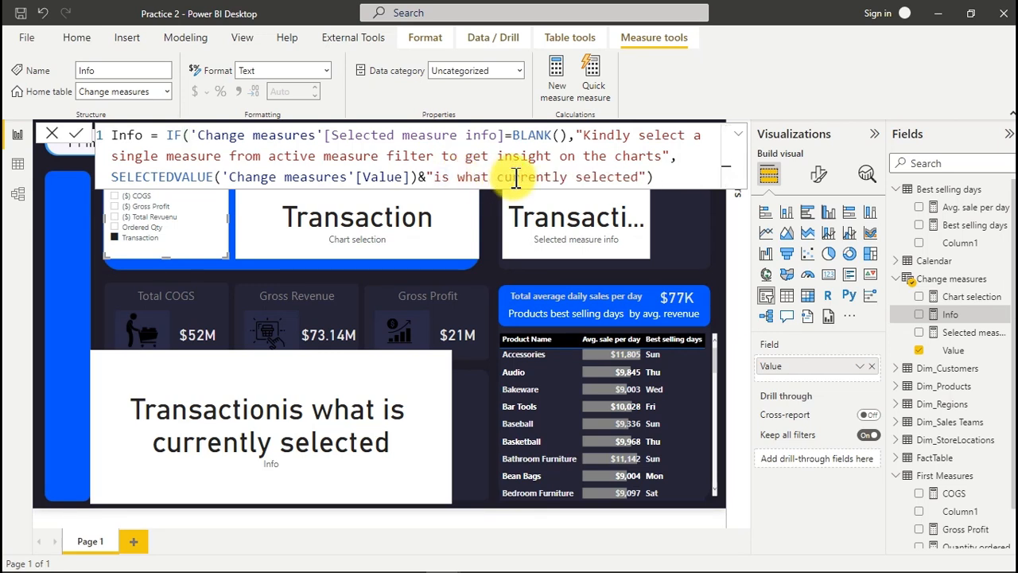
{"action": "key", "text": "Delete"}
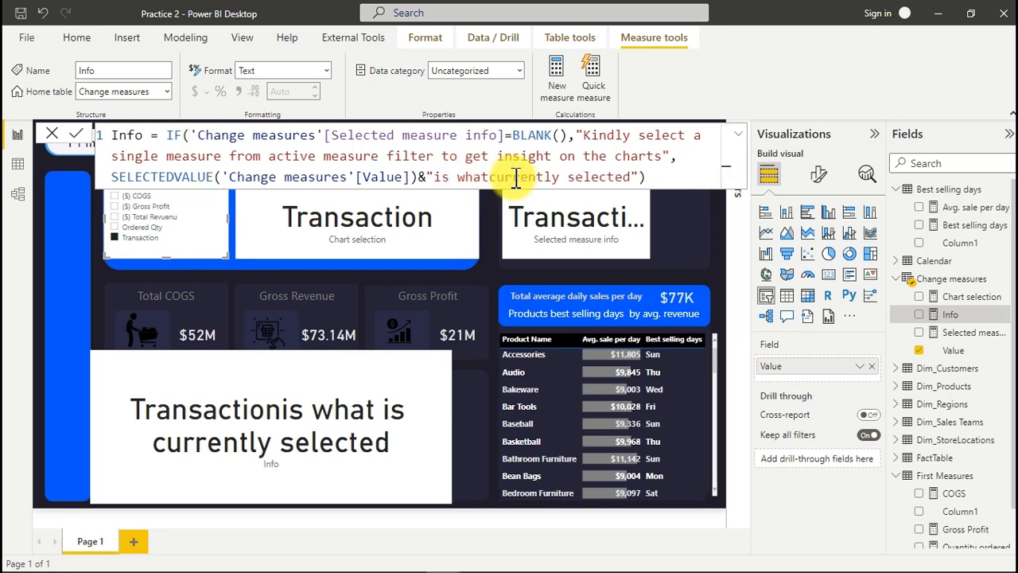
{"action": "left_click", "coordinate": [441, 230]}
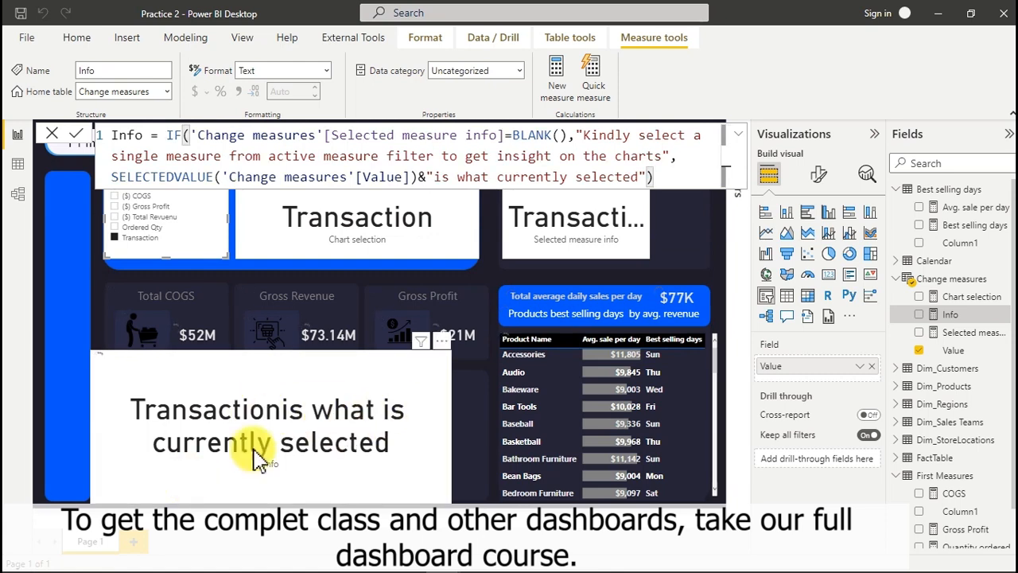
Step: Test the Info card by selecting Ordered Qty in the Value slicer, and clear the slicer selection
{"action": "left_click", "coordinate": [117, 227]}
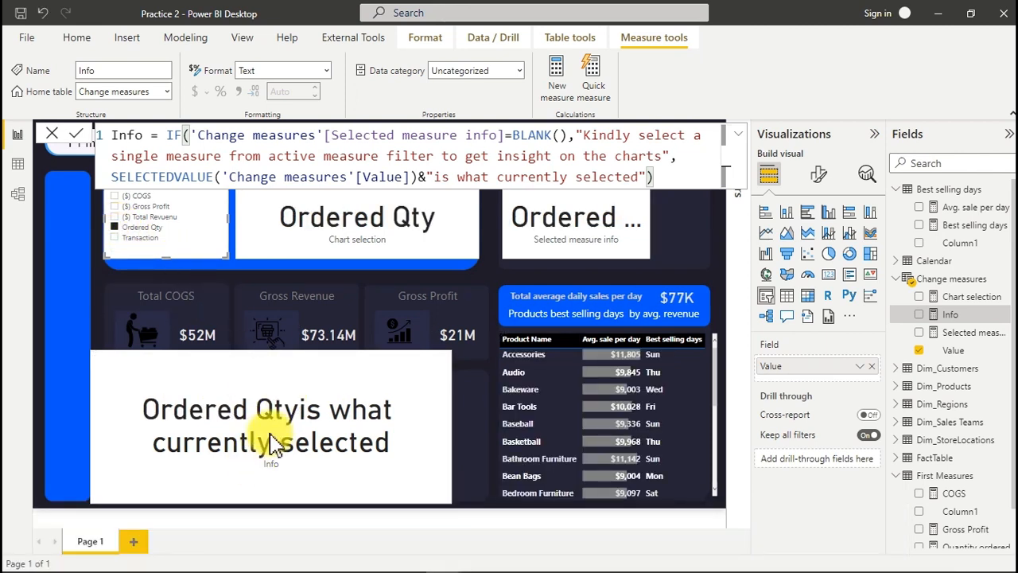
{"action": "left_click", "coordinate": [99, 272]}
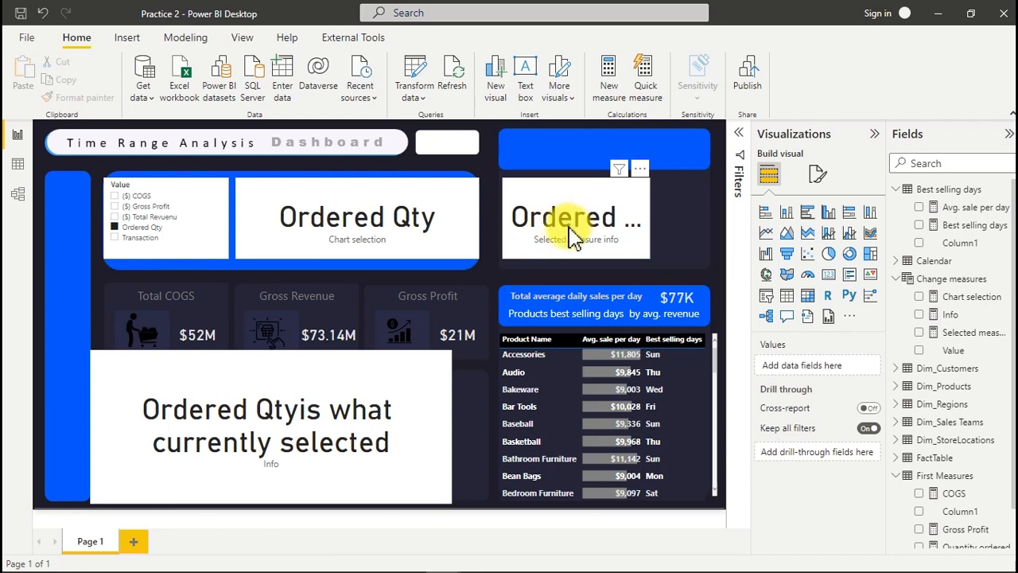
{"action": "left_click", "coordinate": [115, 235]}
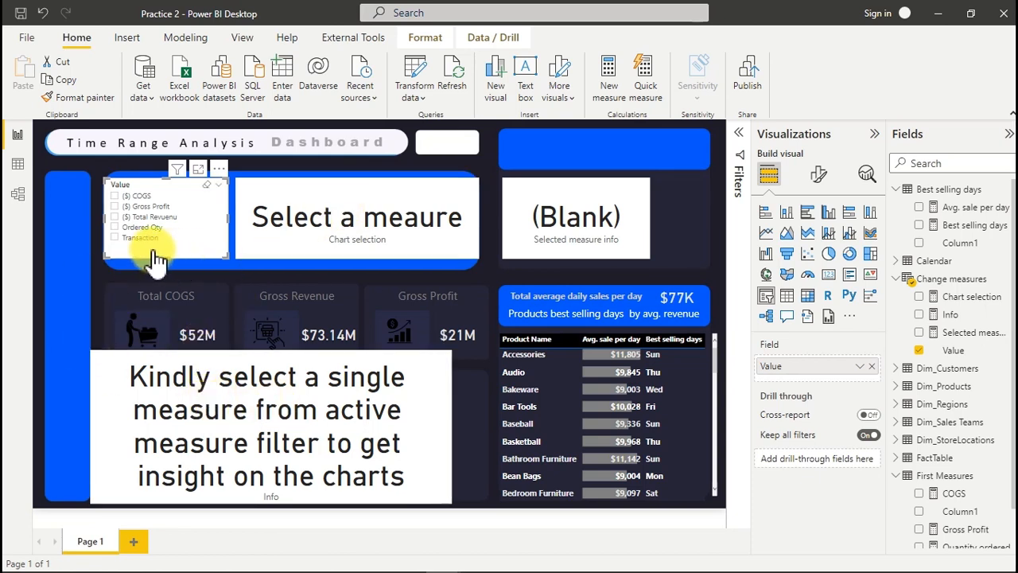
Step: Switch to the Regional sales dashboard file, set Activate measure to ($) Revenue, and examine the yearly, quarterly, weekday and monthly charts
{"action": "mouse_move", "coordinate": [517, 567]}
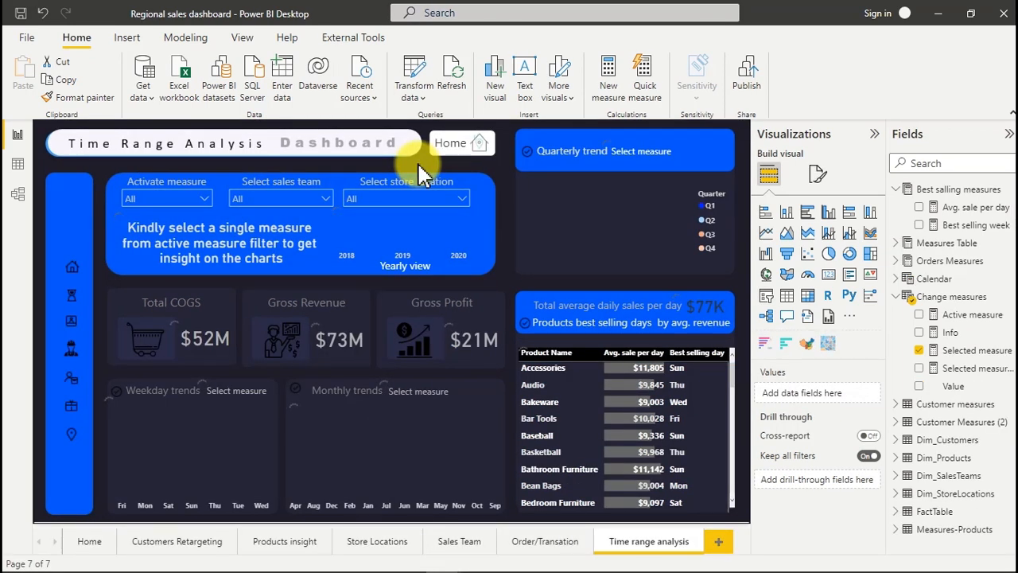
{"action": "left_click", "coordinate": [421, 161]}
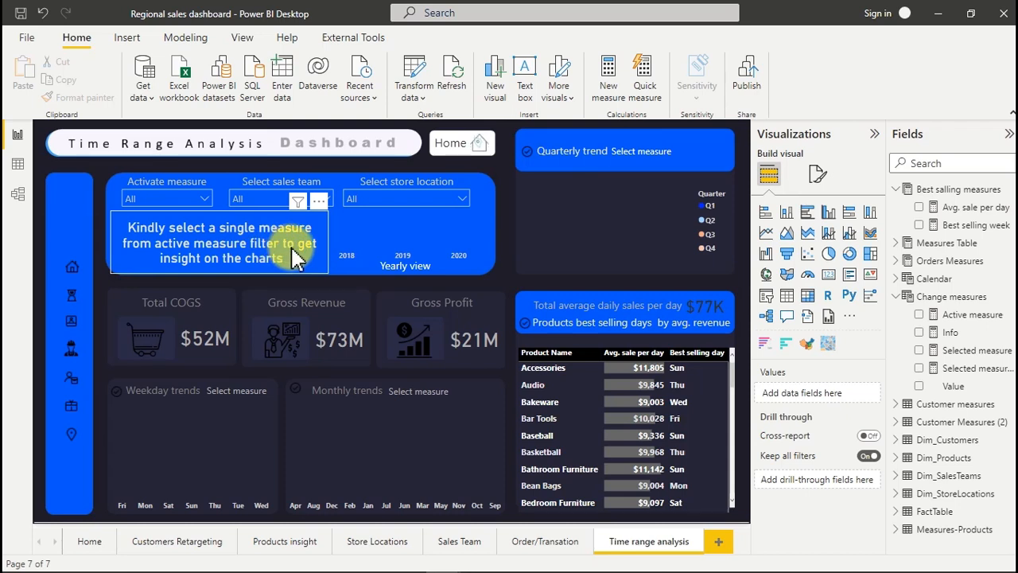
{"action": "left_click", "coordinate": [204, 198]}
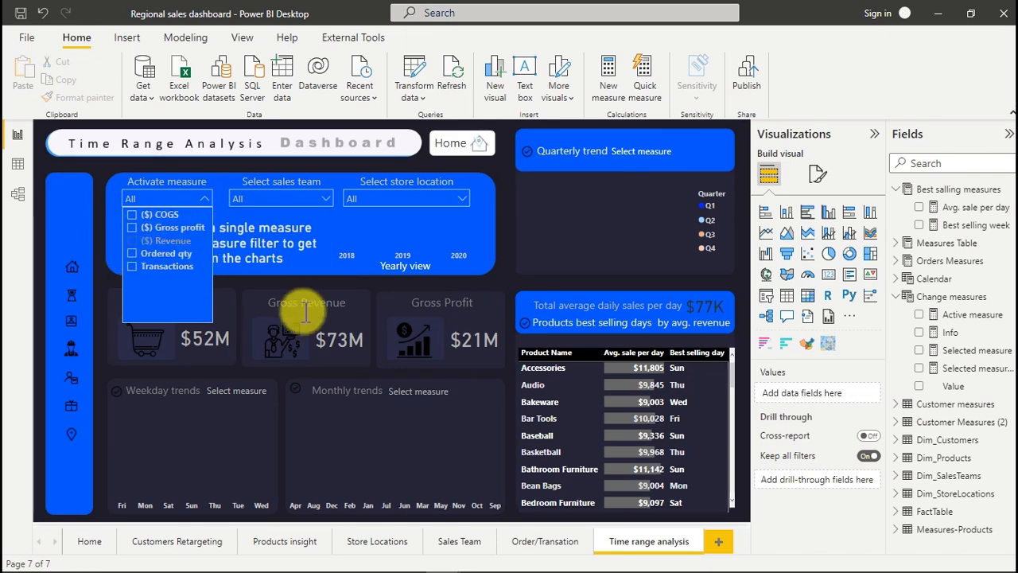
{"action": "left_click", "coordinate": [132, 241]}
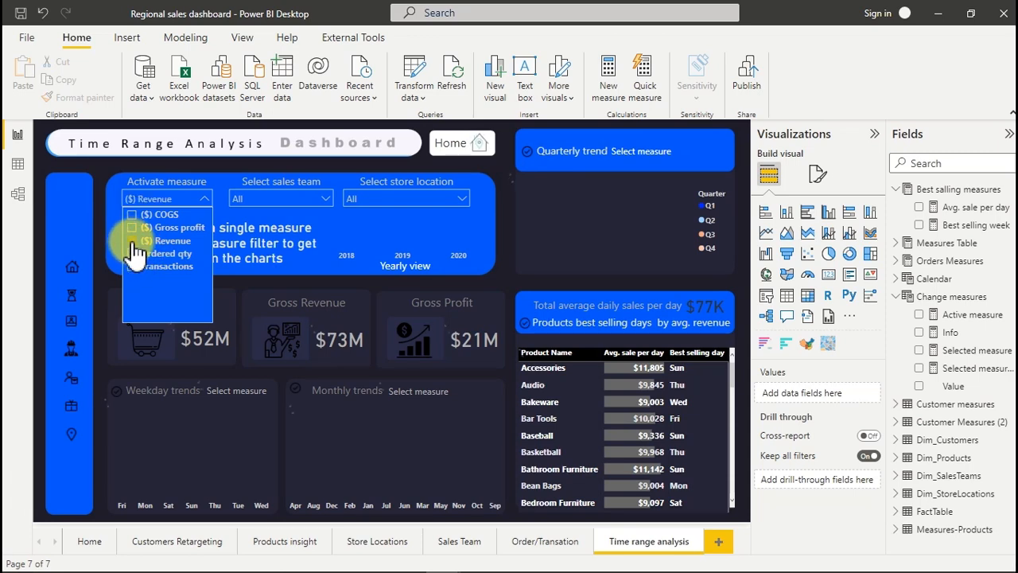
{"action": "left_click", "coordinate": [66, 216]}
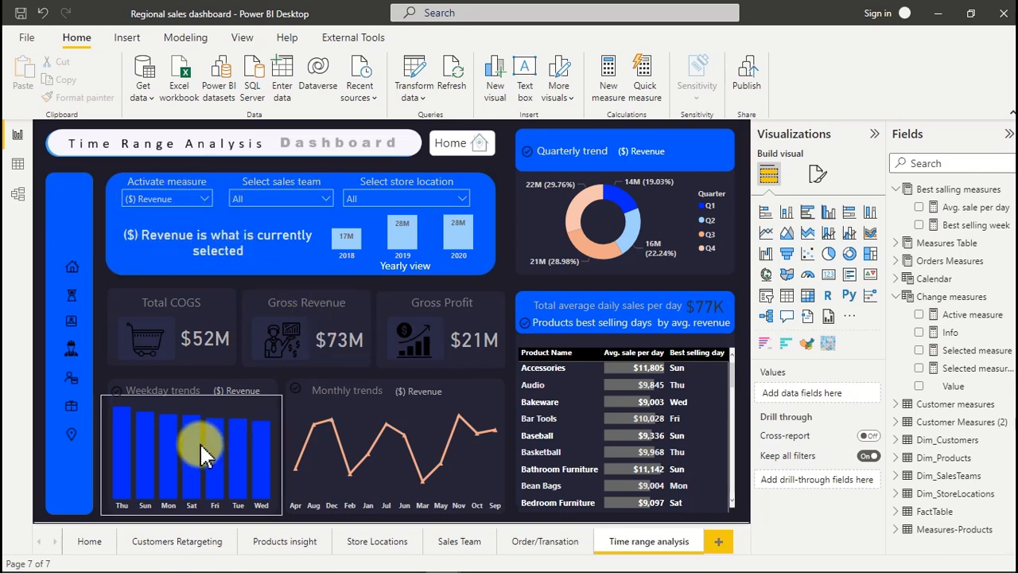
{"action": "mouse_move", "coordinate": [265, 453]}
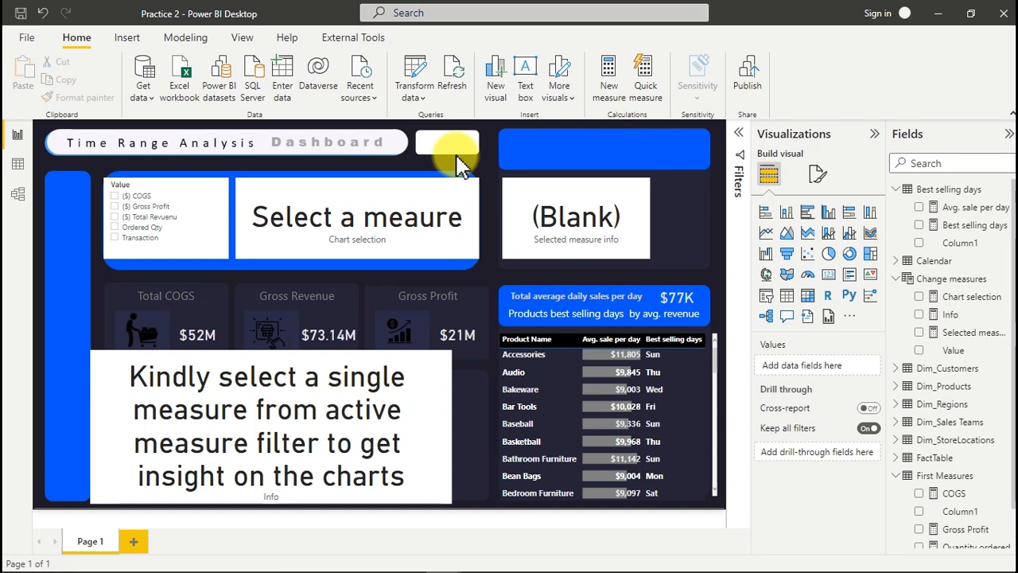
Step: In the Practice 2 file, create a new measure in the Change measures table named Active measure
{"action": "left_click", "coordinate": [957, 297]}
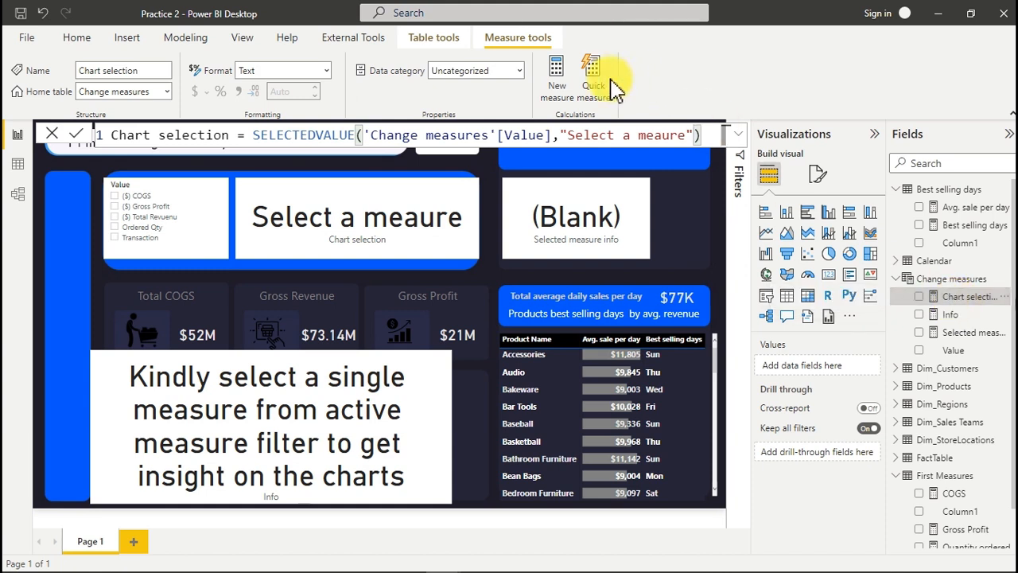
{"action": "left_click", "coordinate": [563, 72]}
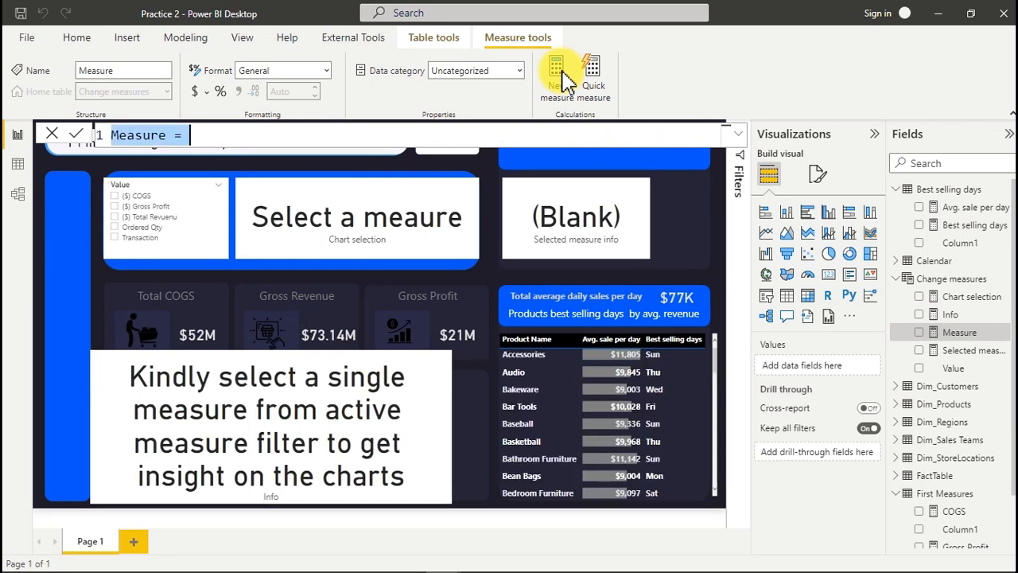
{"action": "type", "text": "Ac"}
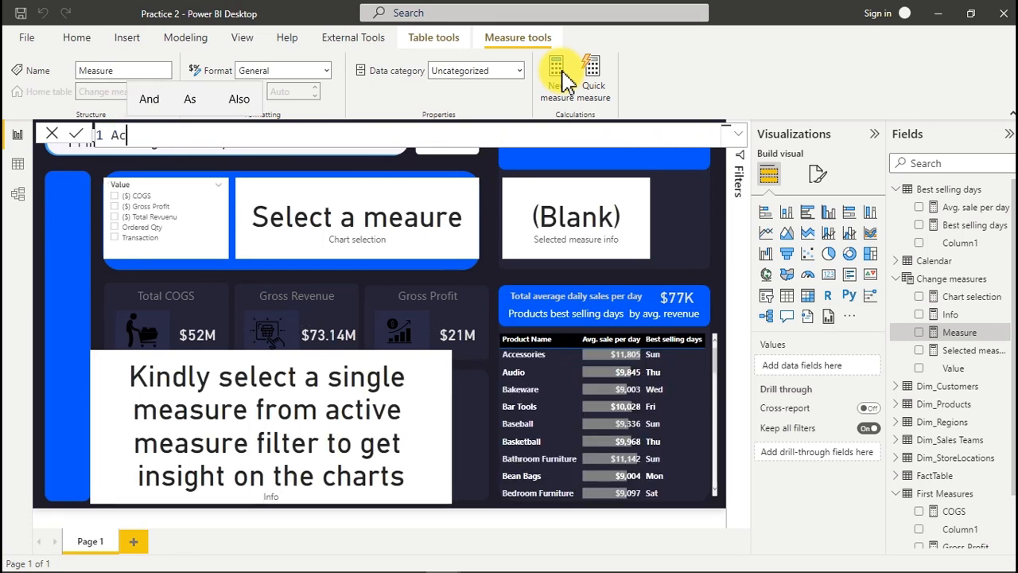
{"action": "type", "text": "tive me"}
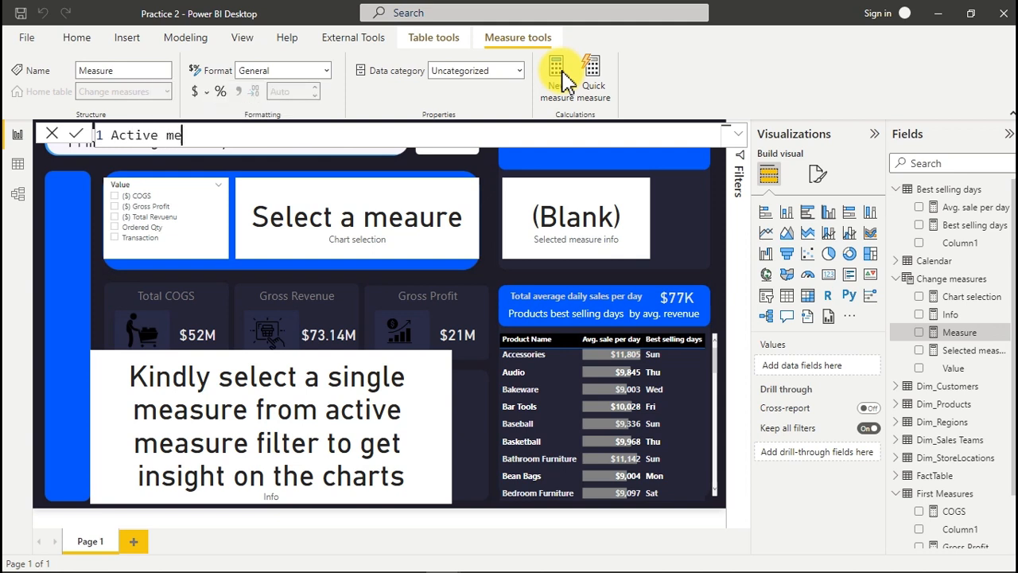
{"action": "type", "text": "asur"}
{"action": "key", "text": "BackSpace"}
{"action": "type", "text": "ure="}
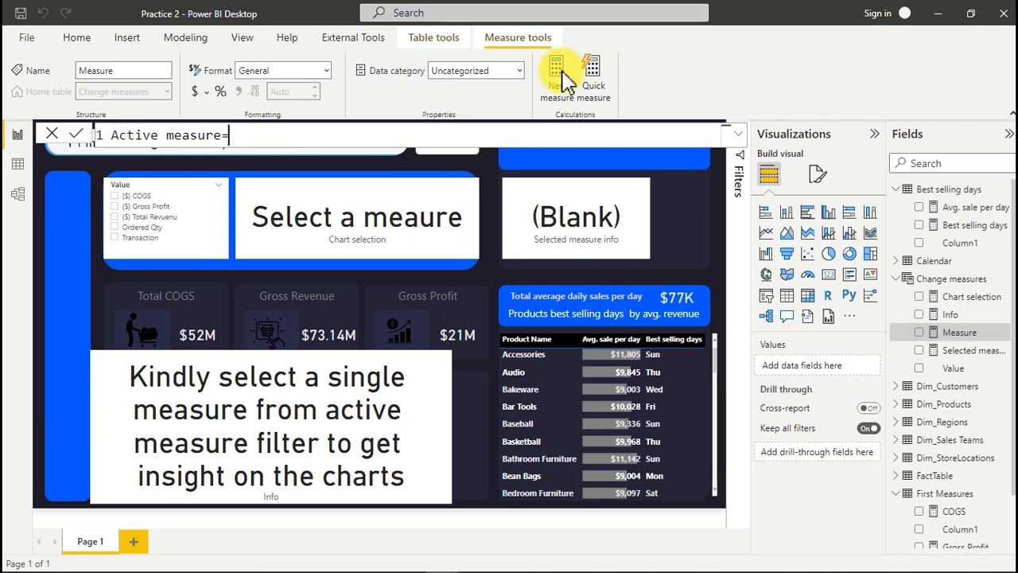
Step: Begin the Active measure formula on a new line with a SWITCH function whose expression is TRUE()
{"action": "key", "text": "shift+Return"}
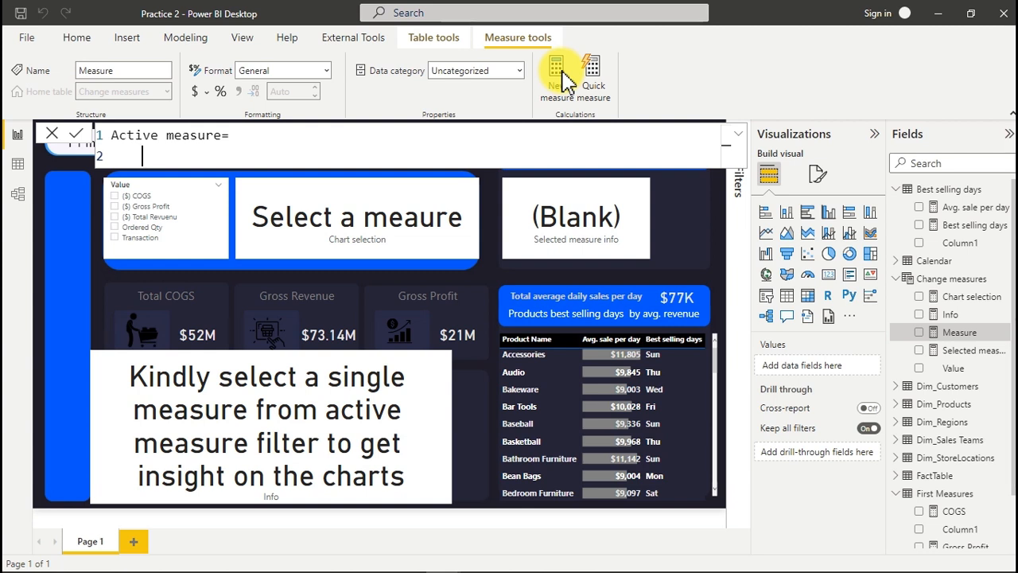
{"action": "type", "text": "si"}
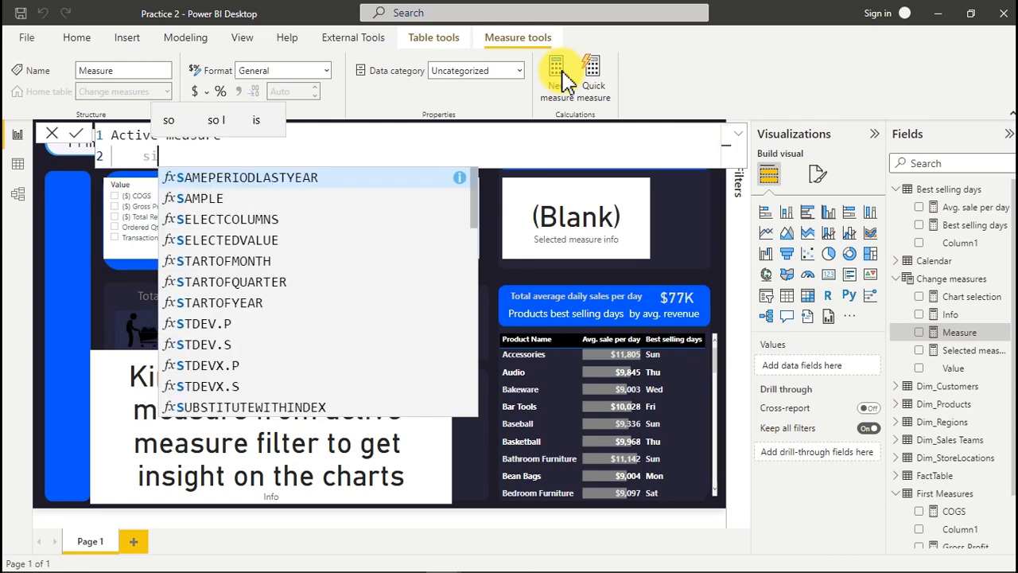
{"action": "key", "text": "BackSpace"}
{"action": "type", "text": "wi"}
{"action": "key", "text": "Tab"}
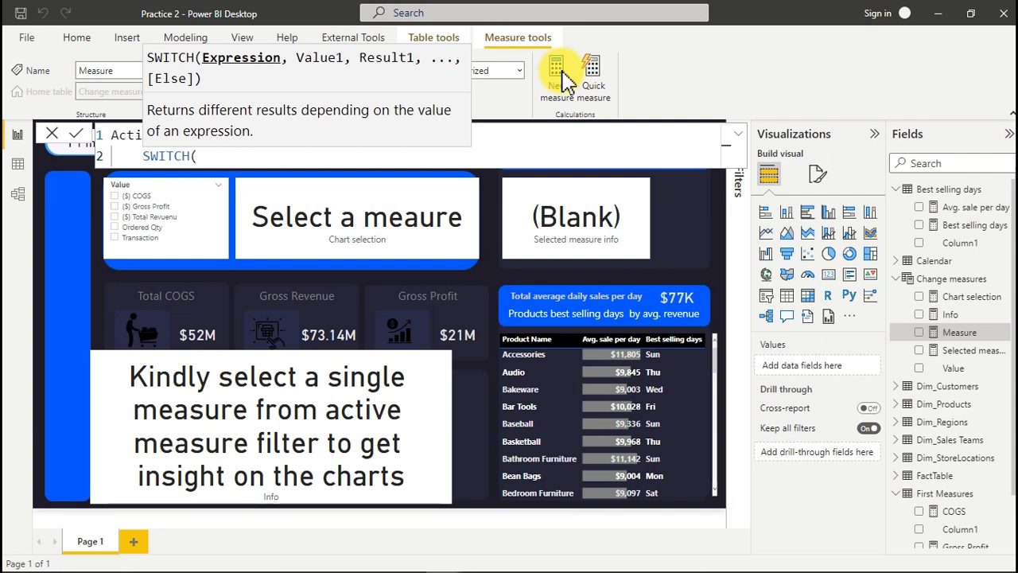
{"action": "type", "text": "tru"}
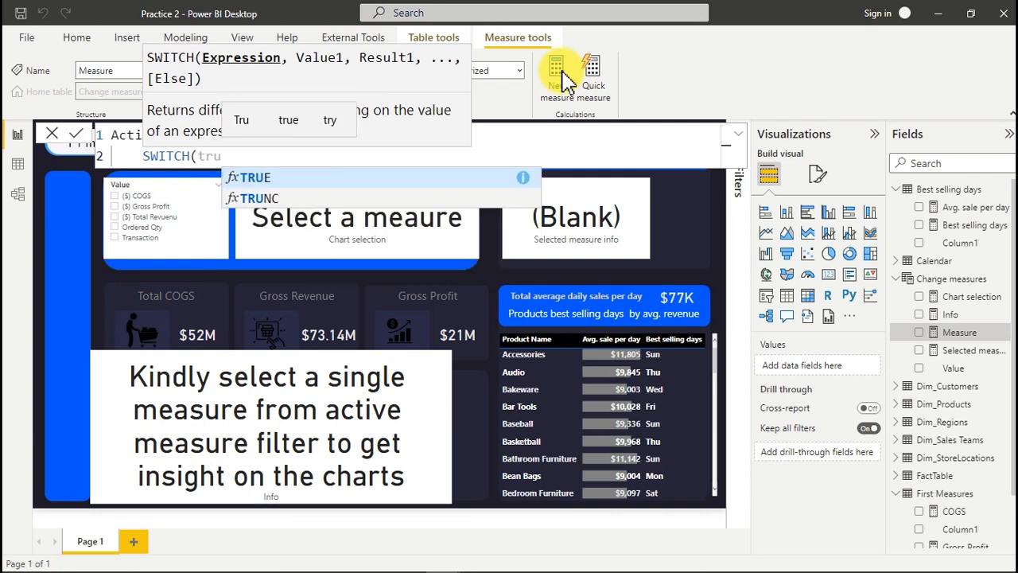
{"action": "key", "text": "Tab"}
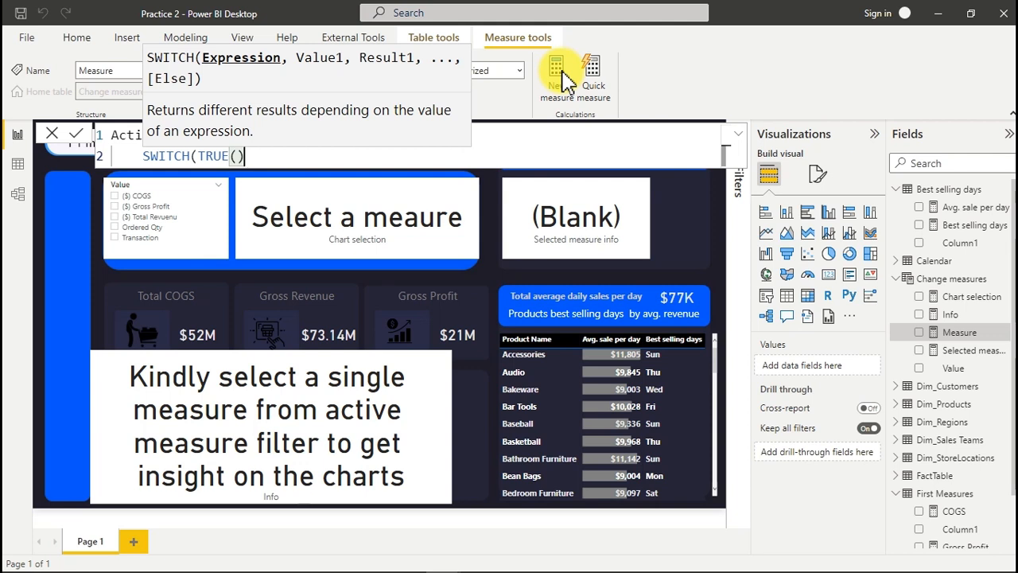
{"action": "type", "text": ","}
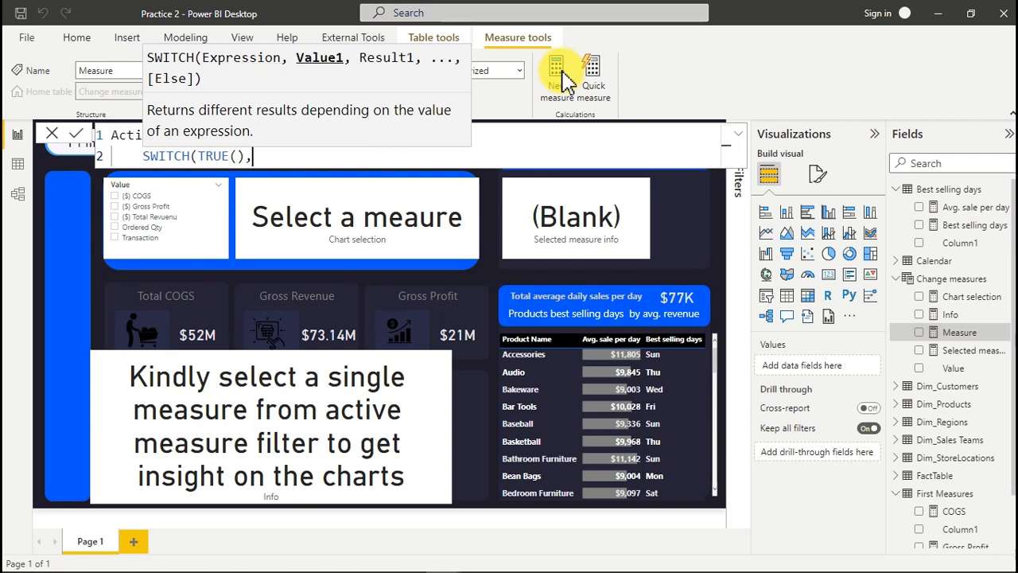
Step: Add the first SWITCH condition on a new line, [Selected measure info]="COGS", with the [COGS] measure as its result
{"action": "key", "text": "shift+Return"}
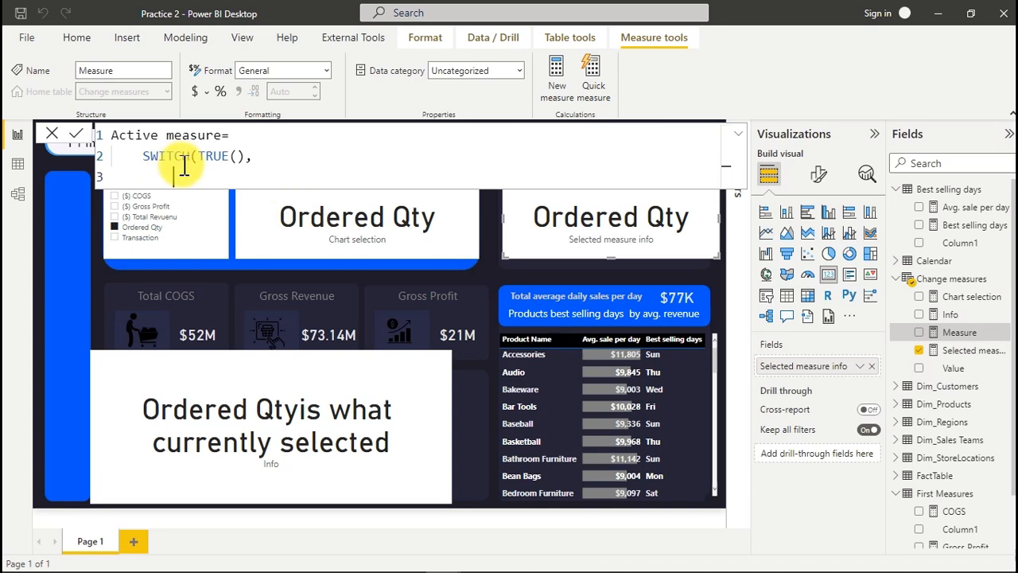
{"action": "type", "text": "se"}
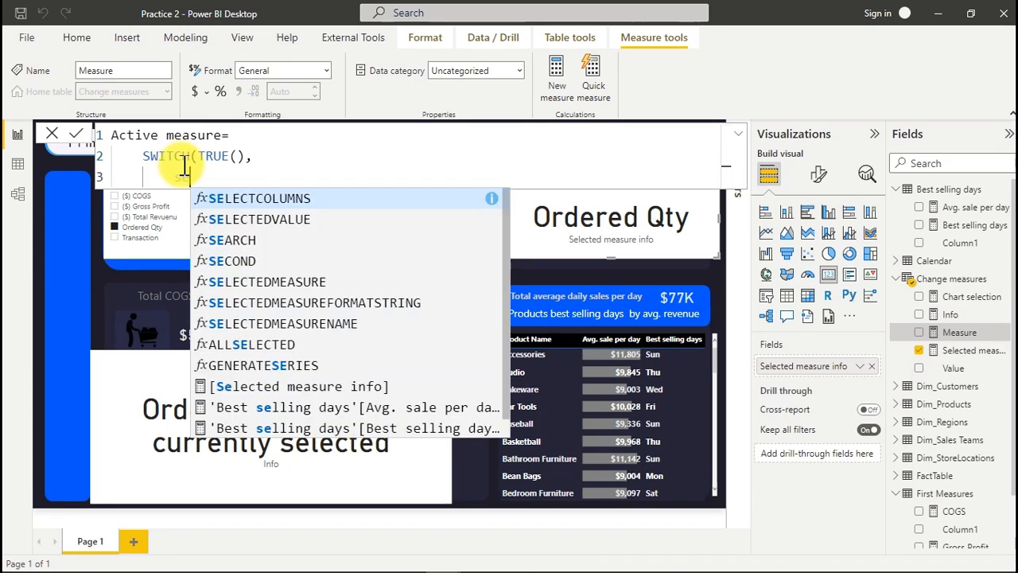
{"action": "type", "text": "lect"}
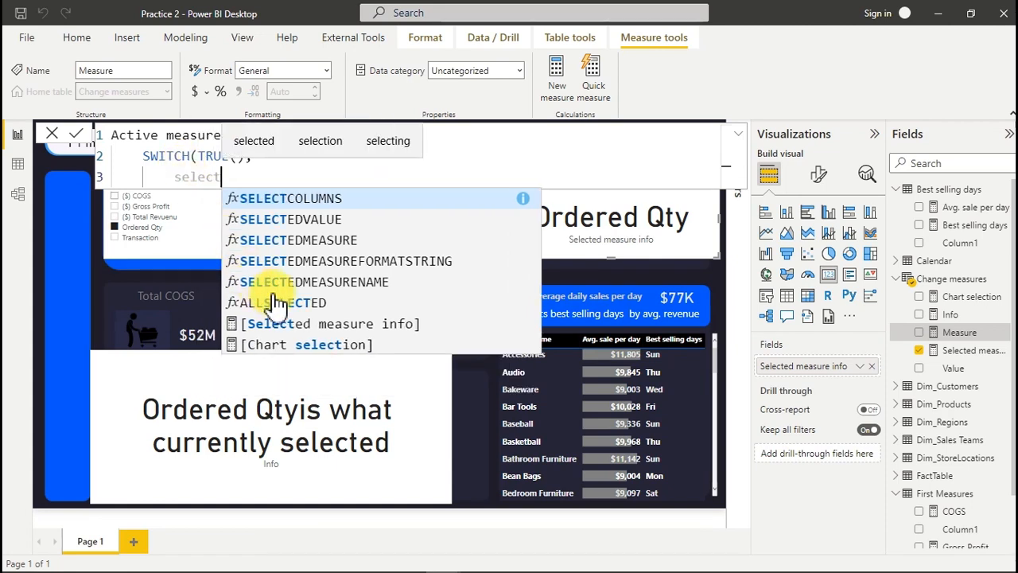
{"action": "left_click", "coordinate": [293, 332]}
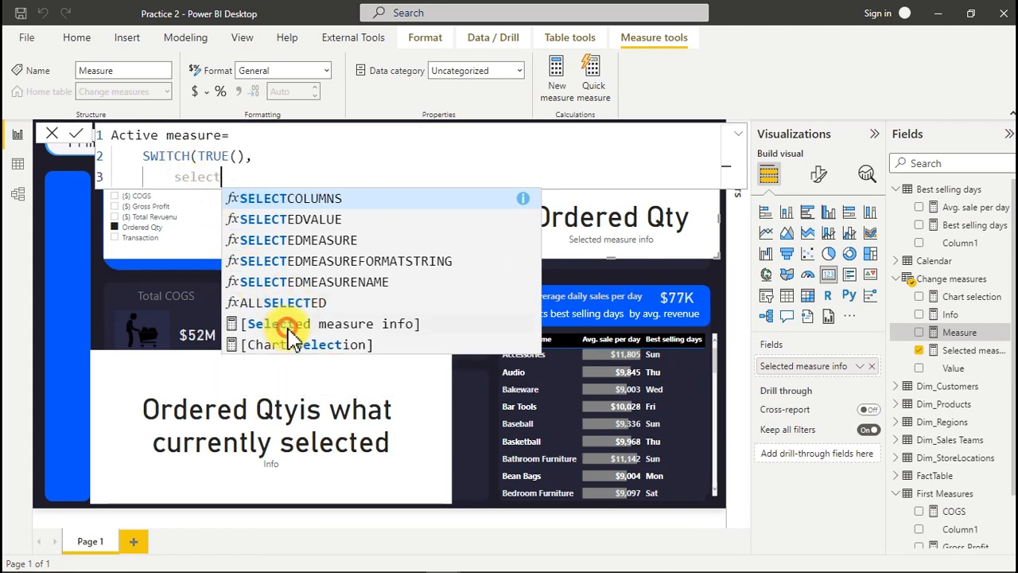
{"action": "type", "text": "=\""}
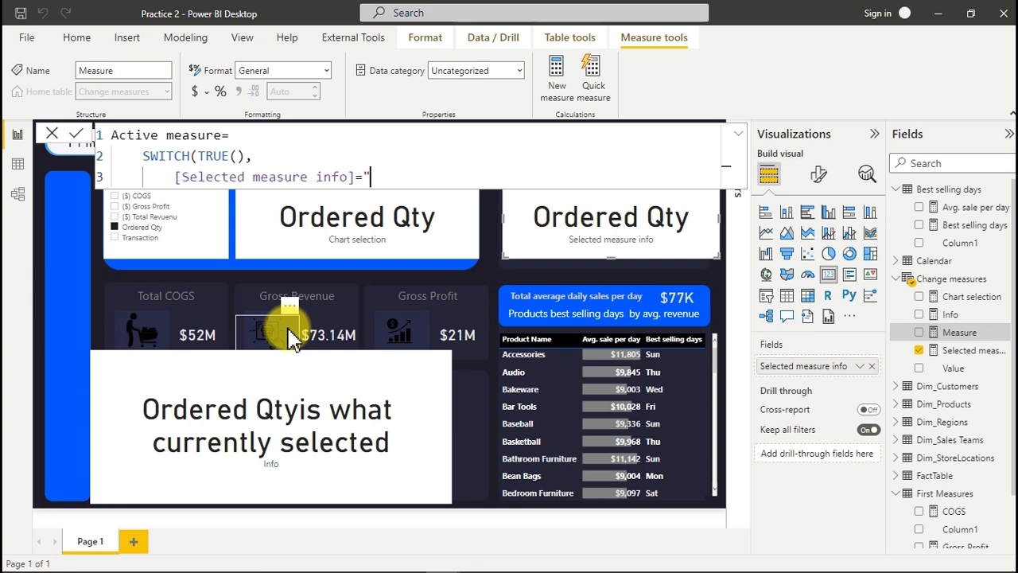
{"action": "type", "text": "COGS\""}
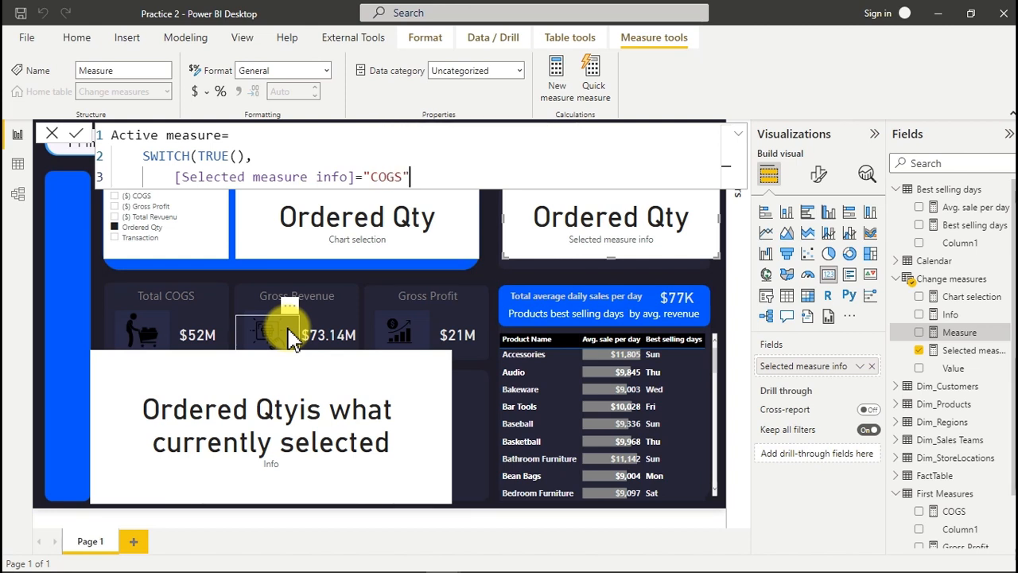
{"action": "type", "text": ","}
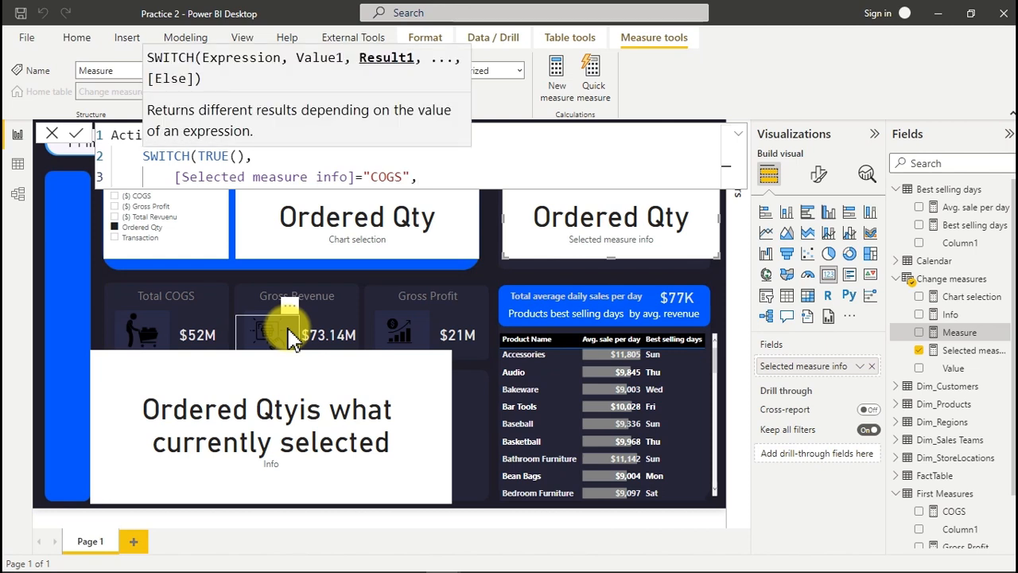
{"action": "type", "text": "["}
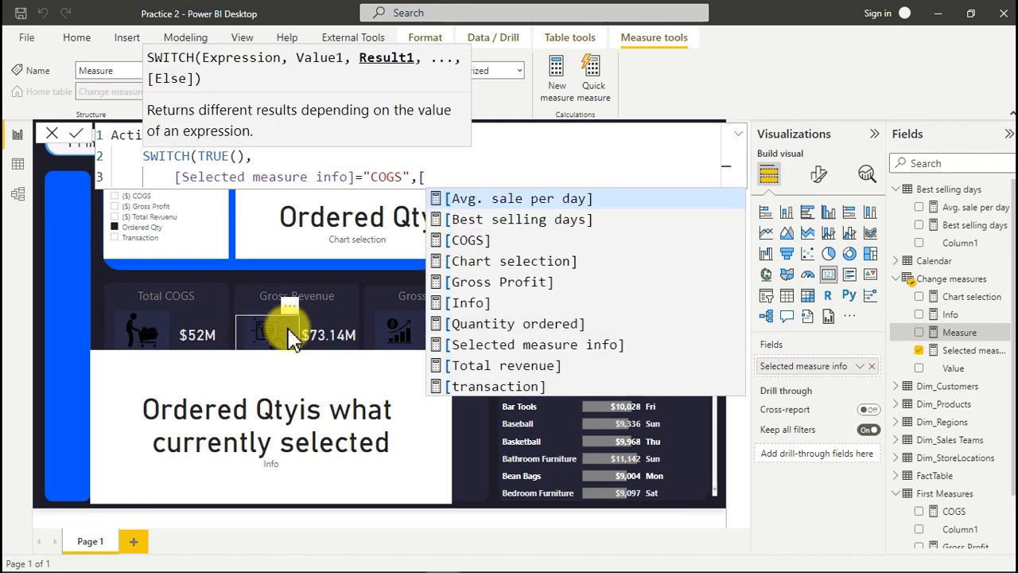
{"action": "left_click", "coordinate": [480, 241]}
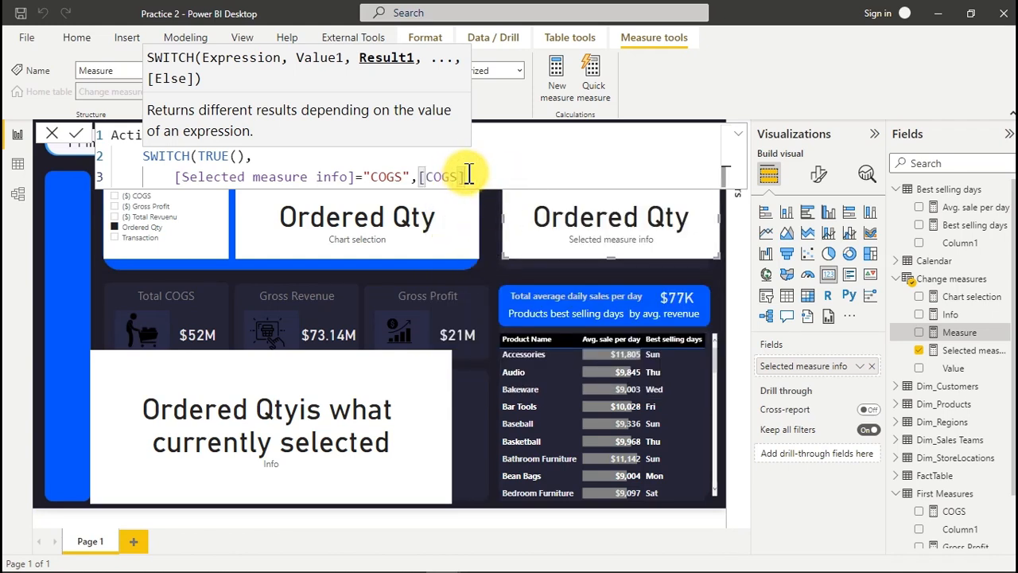
{"action": "type", "text": ","}
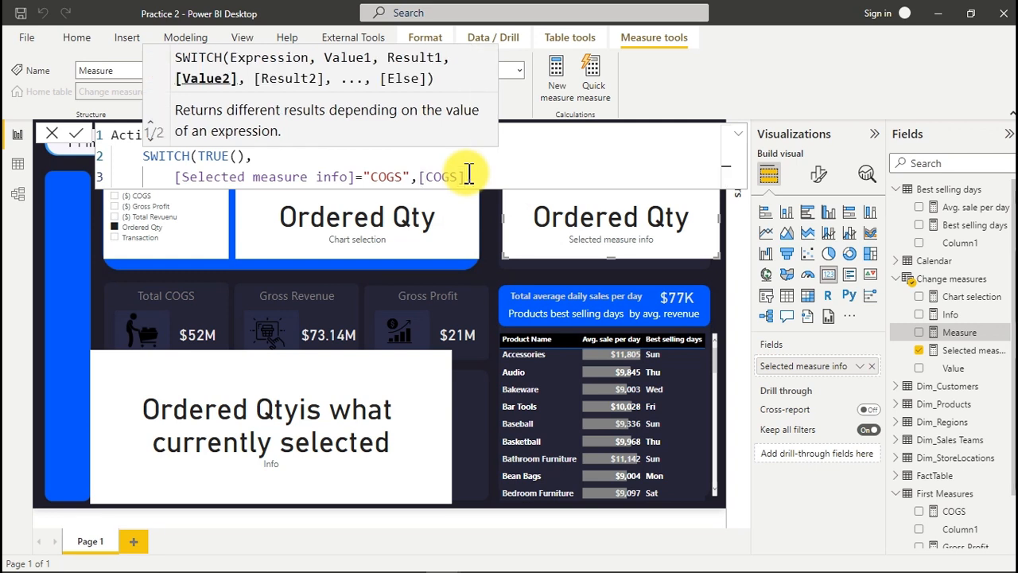
Step: Start a second SWITCH condition on a new line with [Selected measure info]= and an opening quote, removing the table prefix and copying the reference
{"action": "key", "text": "shift+Return"}
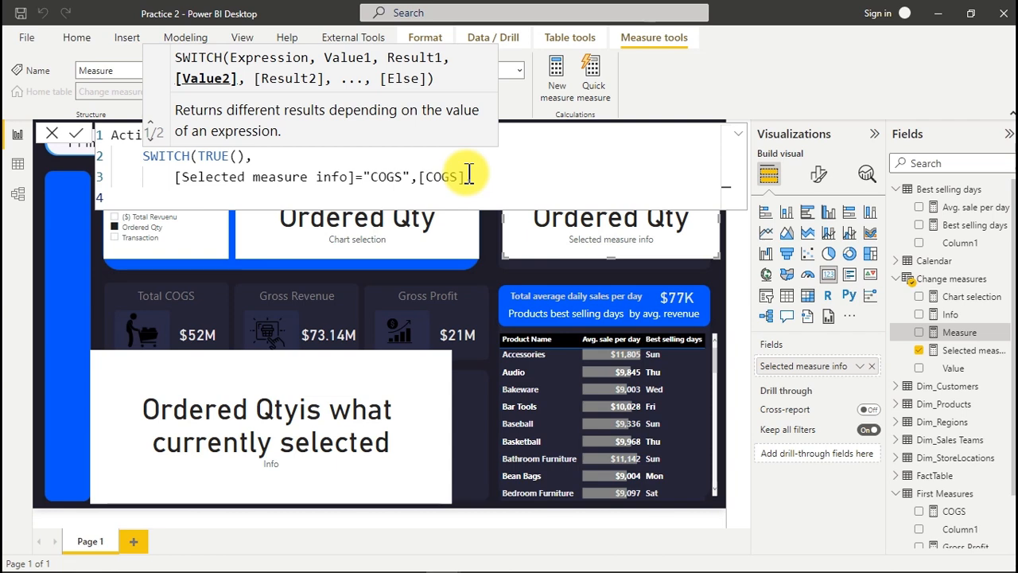
{"action": "type", "text": "selec"}
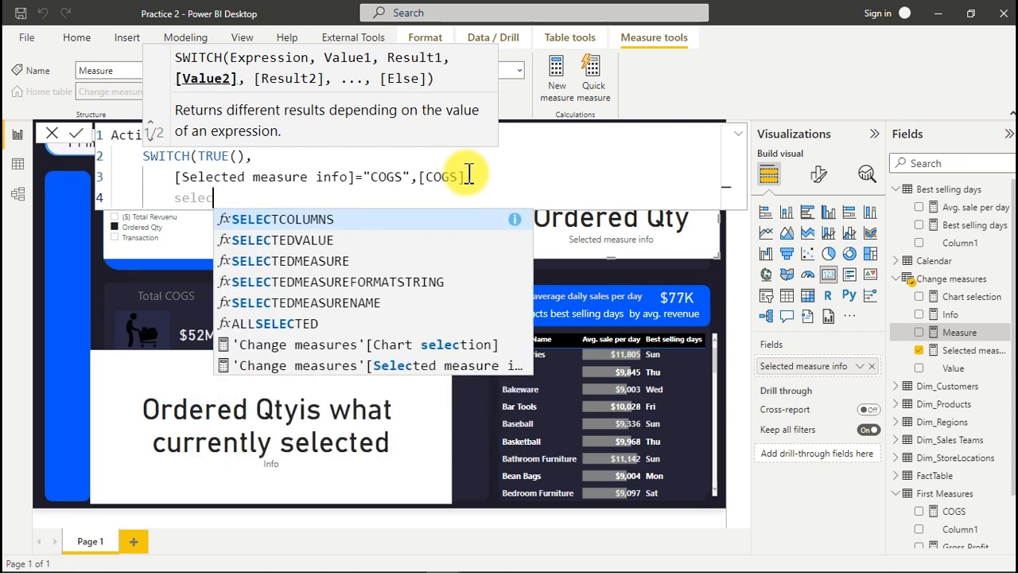
{"action": "type", "text": "t"}
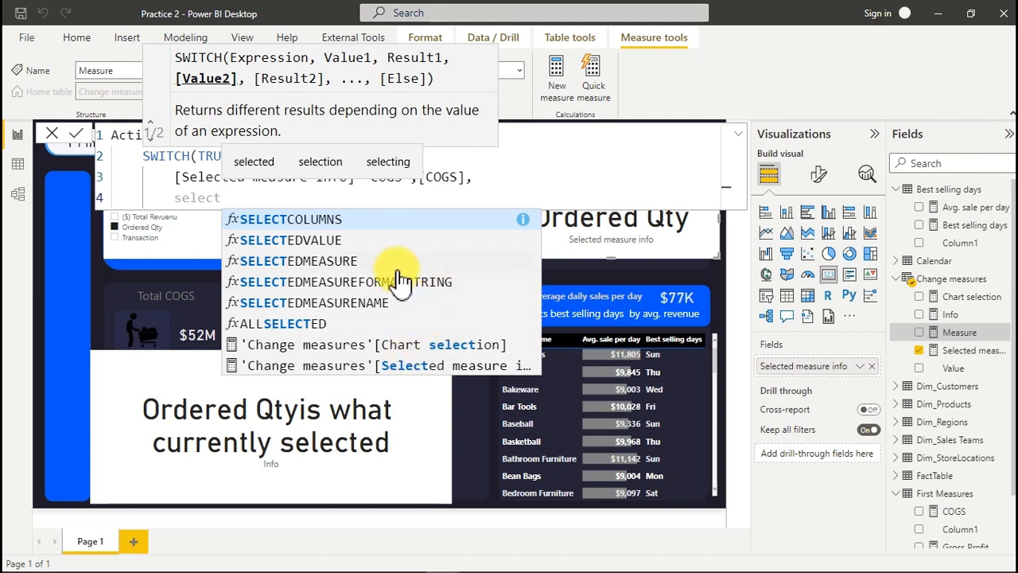
{"action": "type", "text": "ed"}
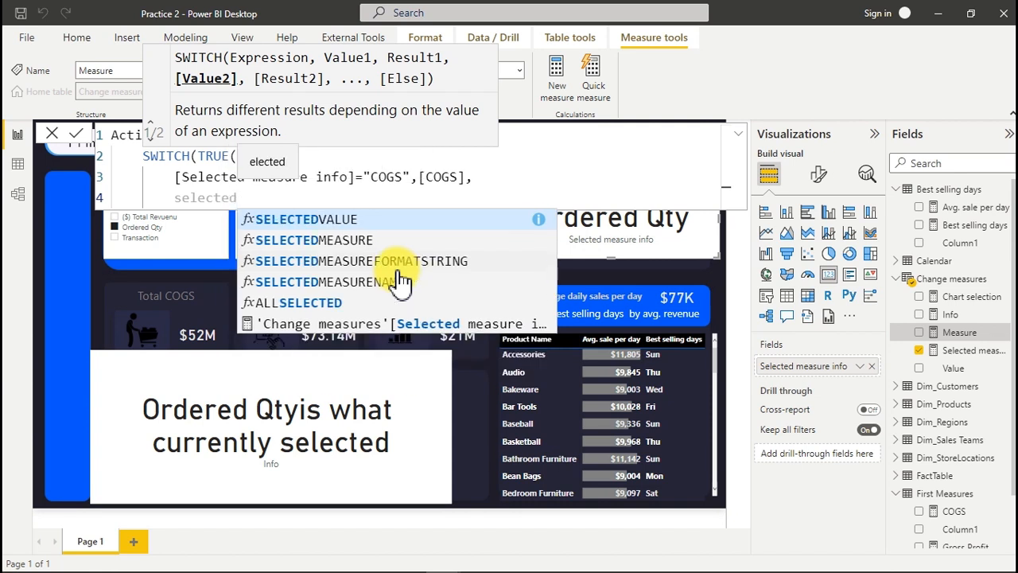
{"action": "left_click", "coordinate": [404, 320]}
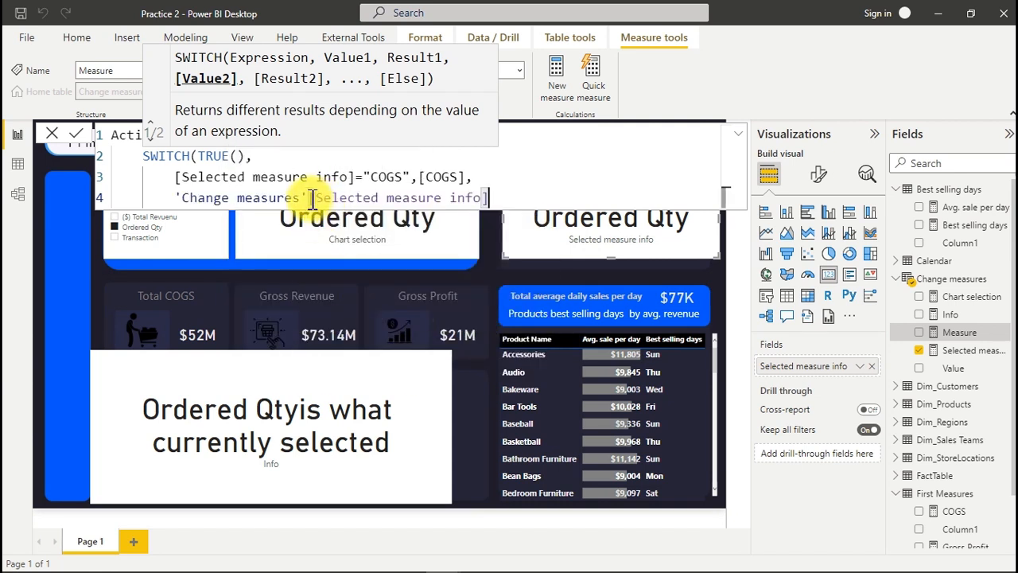
{"action": "left_click_drag", "start_coordinate": [310, 199], "coordinate": [176, 198]}
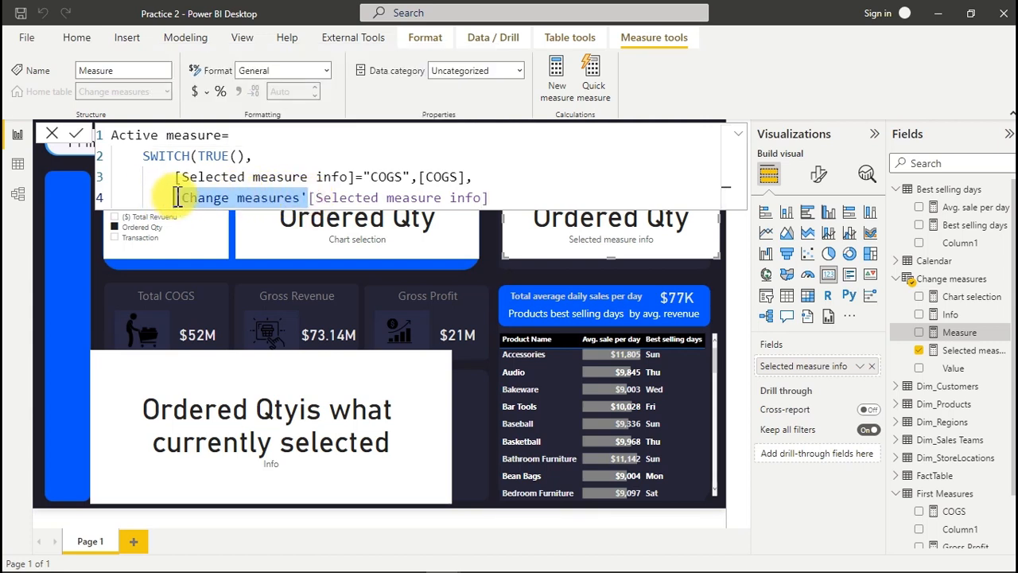
{"action": "key", "text": "Delete"}
{"action": "left_click_drag", "start_coordinate": [358, 199], "coordinate": [172, 198]}
{"action": "key", "text": "ctrl+c"}
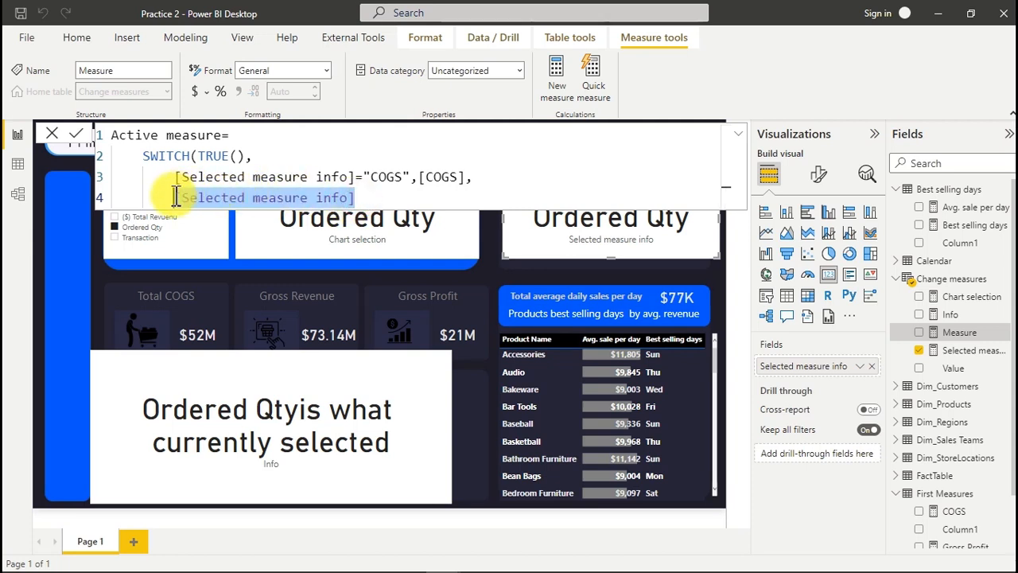
{"action": "left_click", "coordinate": [373, 199]}
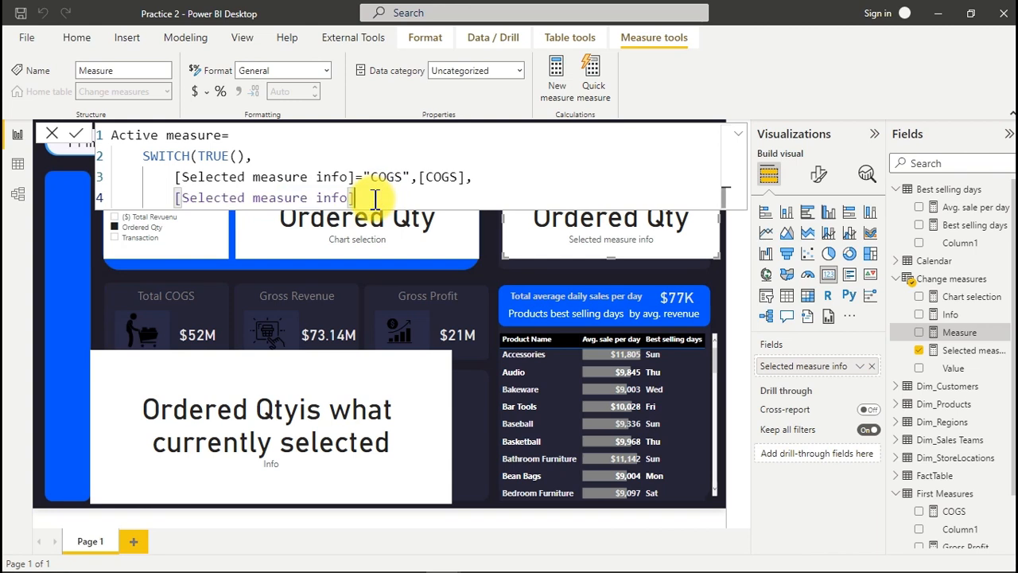
{"action": "type", "text": "=\""}
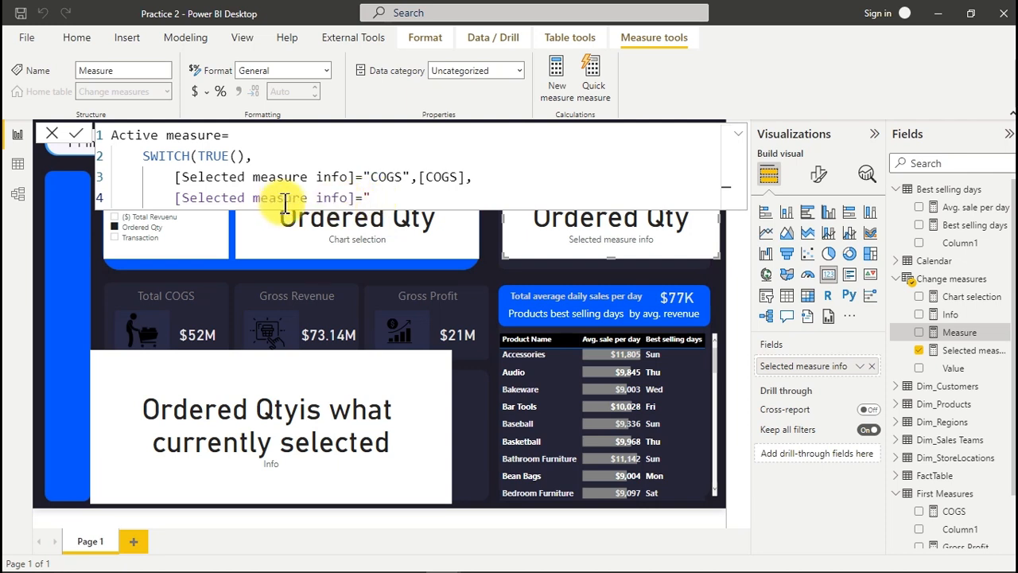
Step: Change the comparison text in the first SWITCH condition to "($) COGS"
{"action": "left_click", "coordinate": [374, 177]}
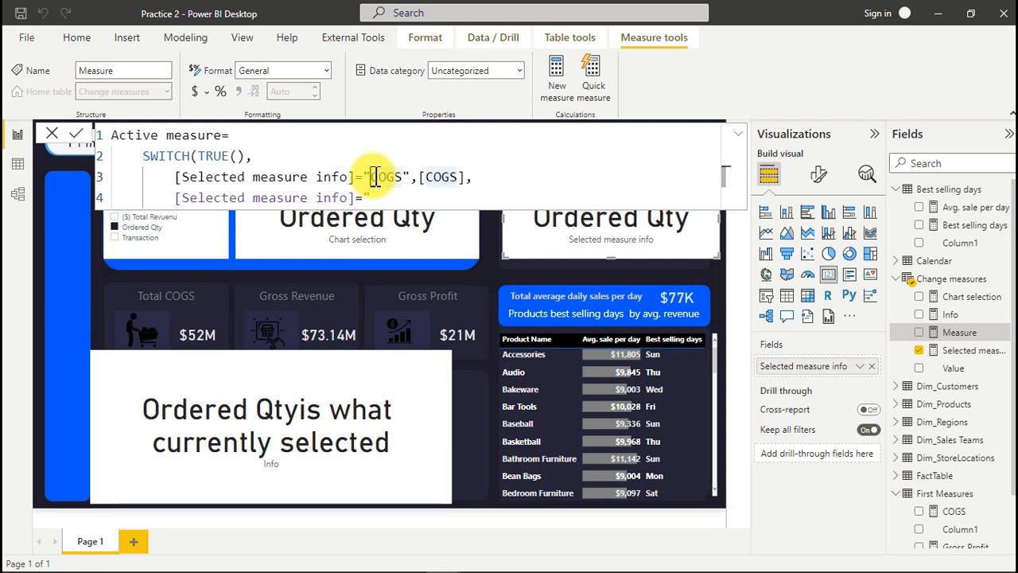
{"action": "type", "text": "["}
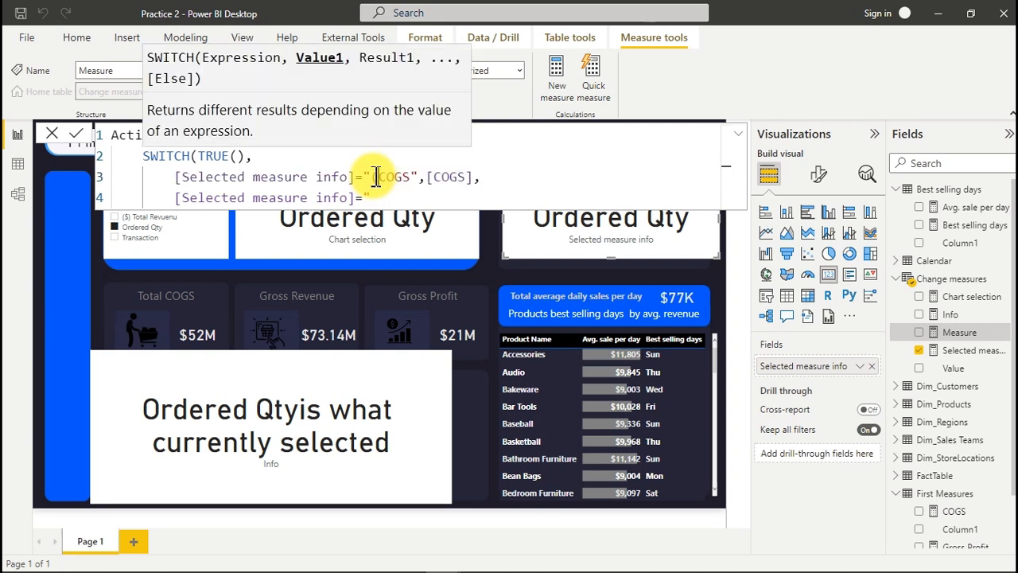
{"action": "type", "text": "$)"}
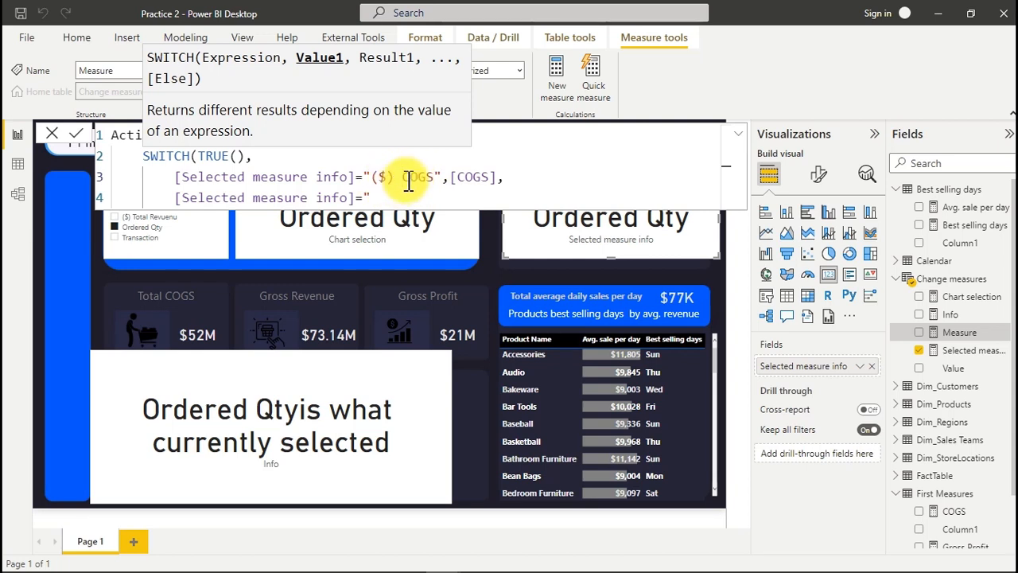
Step: Complete the second SWITCH condition with the text "($) Gross profit" and the [Gross Profit] measure as its result
{"action": "left_click", "coordinate": [374, 199]}
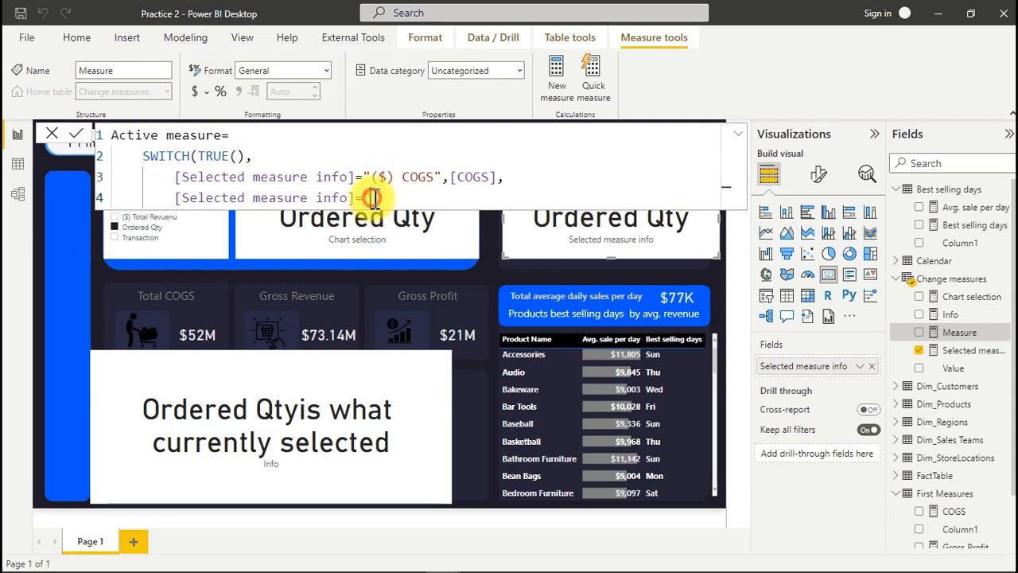
{"action": "type", "text": "($)"}
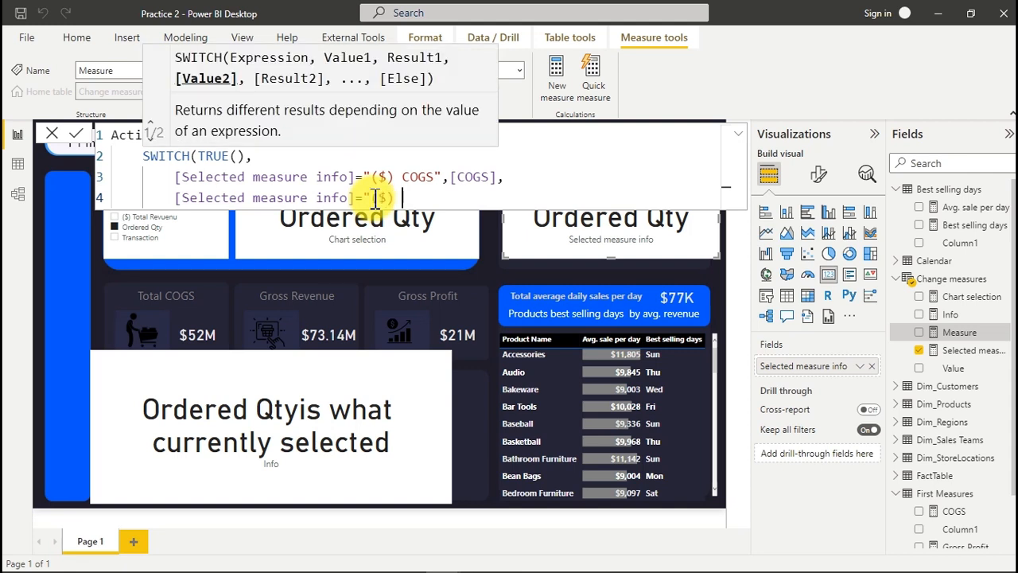
{"action": "type", "text": " Gross prof"}
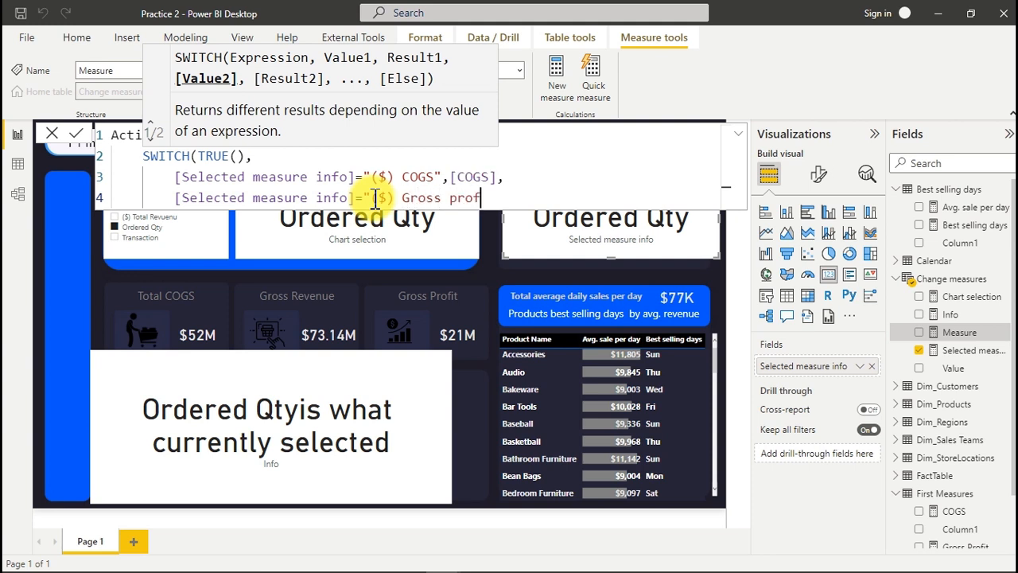
{"action": "type", "text": "it\","}
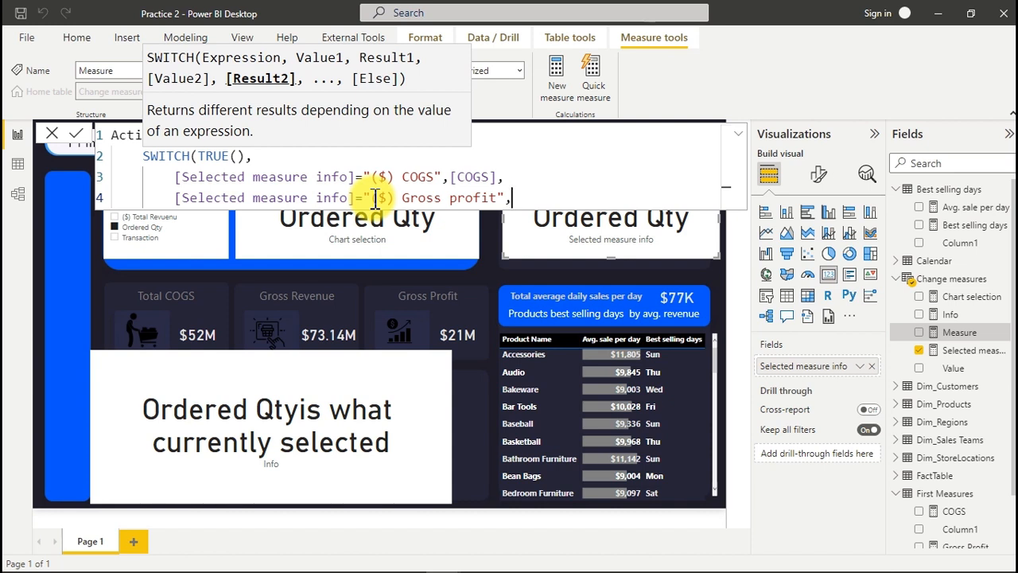
{"action": "type", "text": "["}
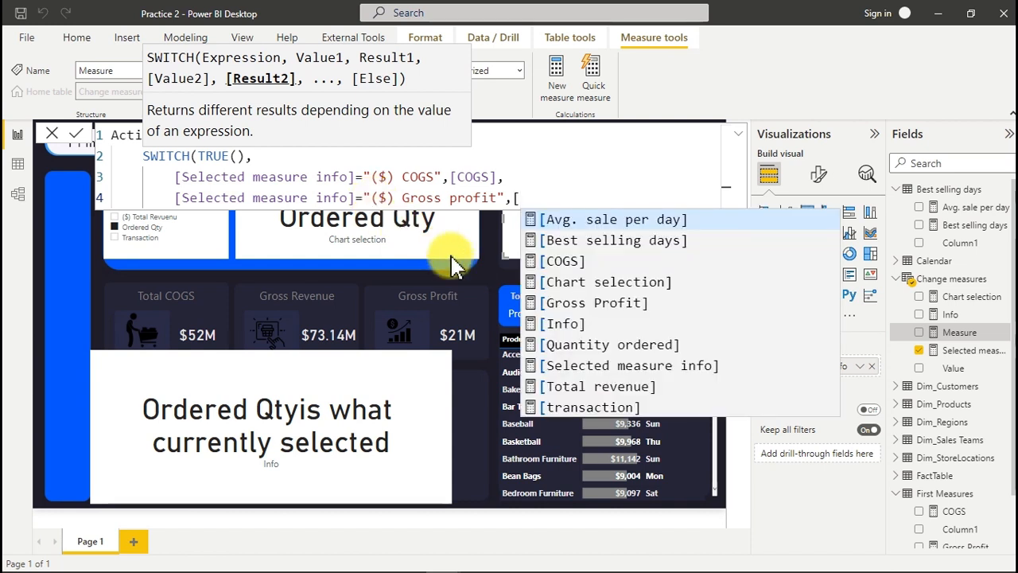
{"action": "left_click", "coordinate": [568, 302]}
{"action": "type", "text": ","}
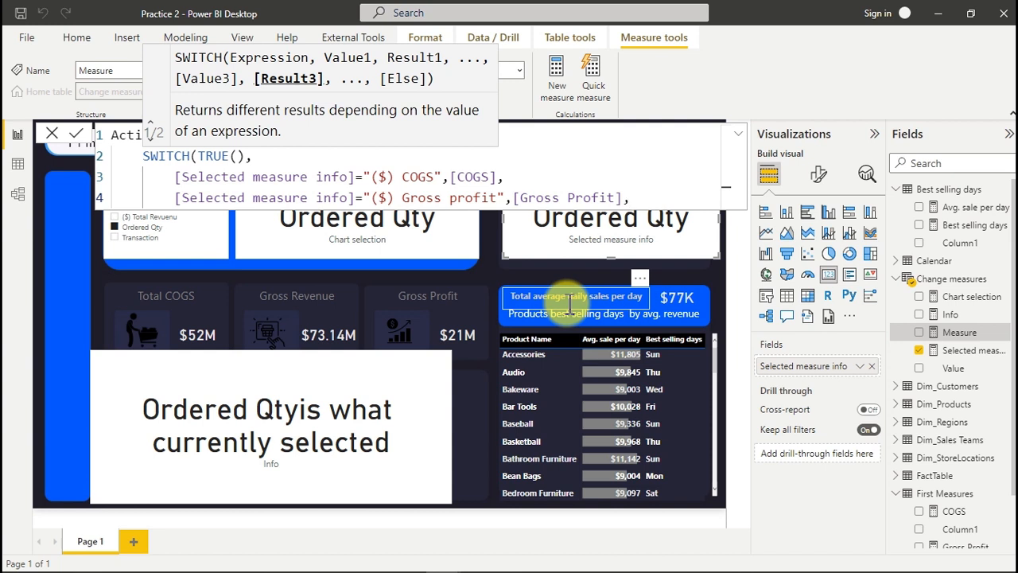
Step: Add a third SWITCH condition on a new line, [Selected measure info]="($) Total revenue", with the [Total revenue] measure as its result
{"action": "key", "text": "shift+Return"}
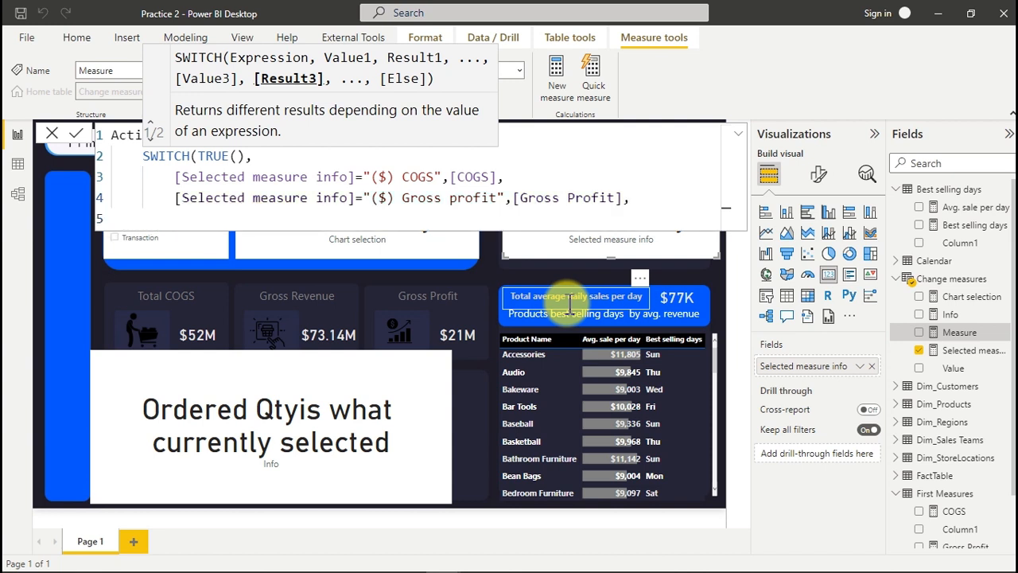
{"action": "key", "text": "ctrl+v"}
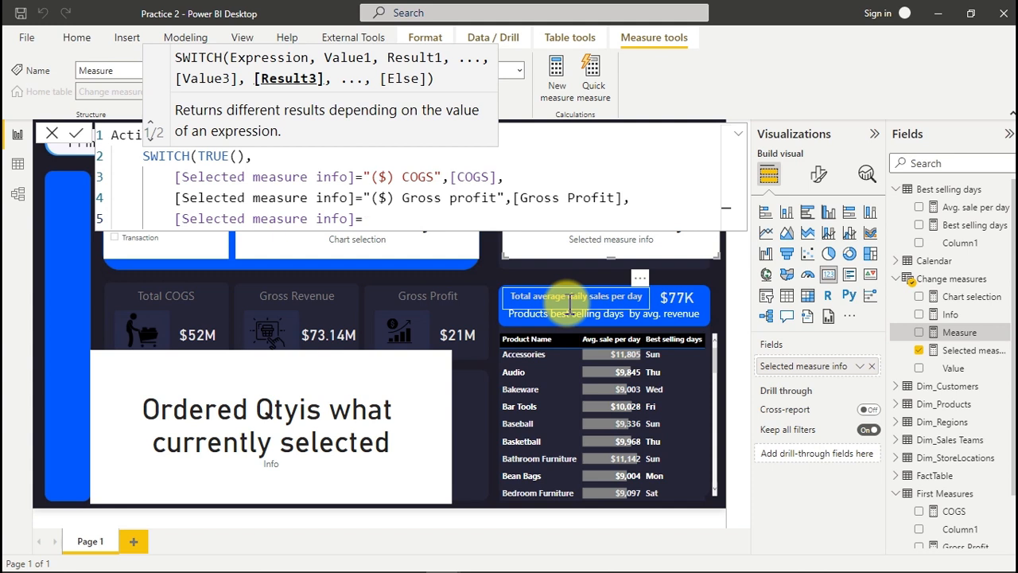
{"action": "type", "text": "\"($)"}
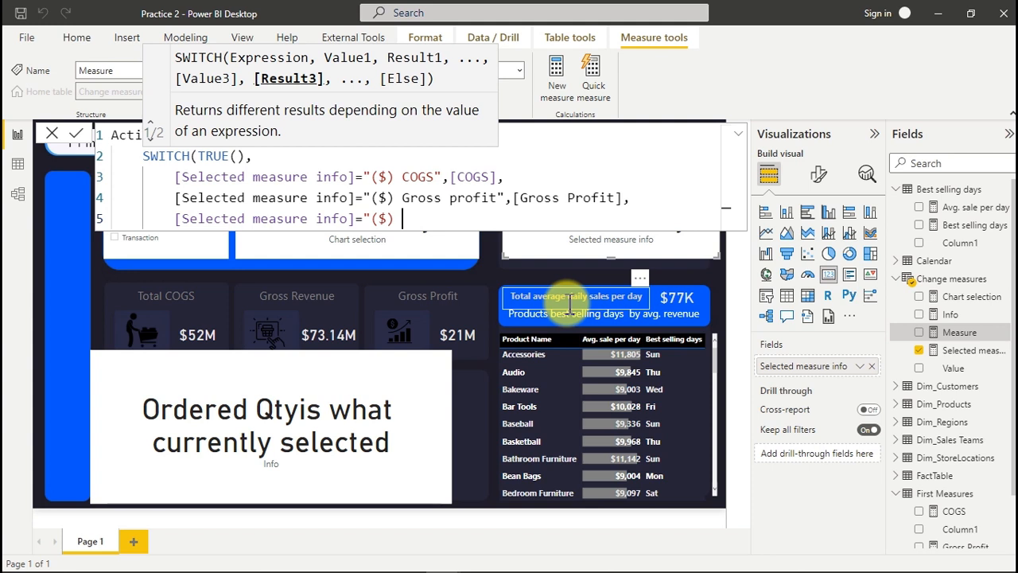
{"action": "type", "text": " To"}
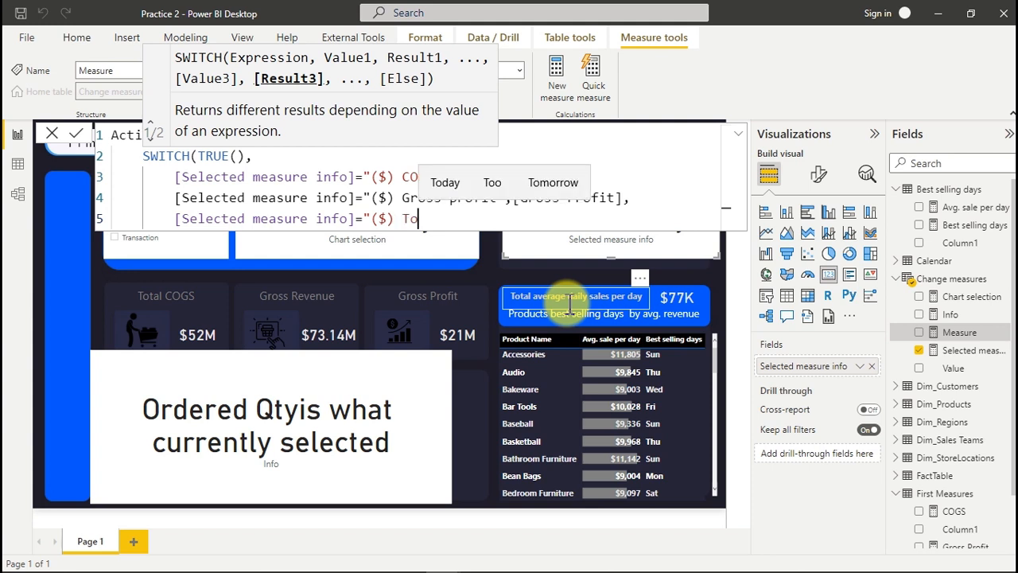
{"action": "type", "text": "tal"}
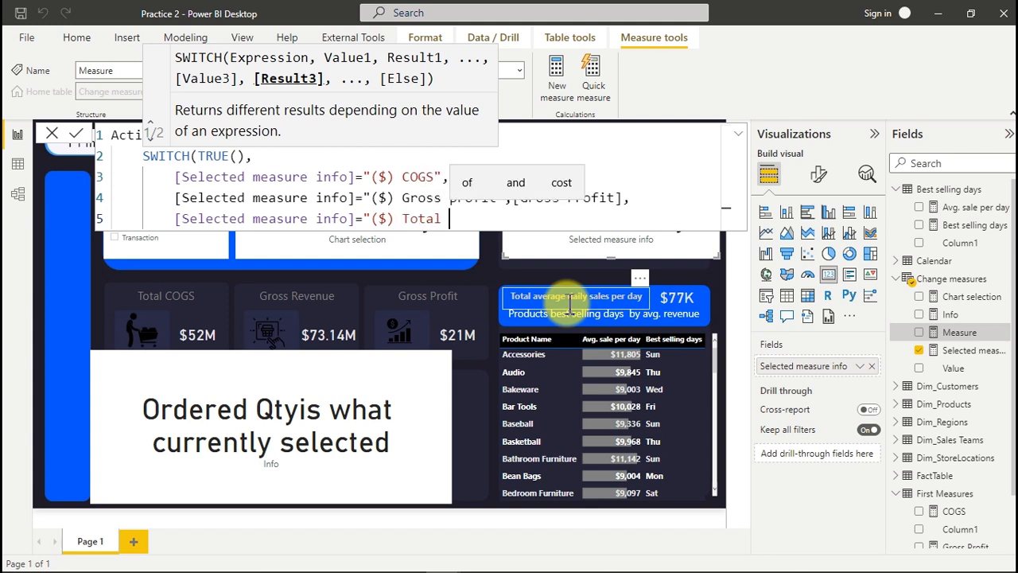
{"action": "type", "text": " rev"}
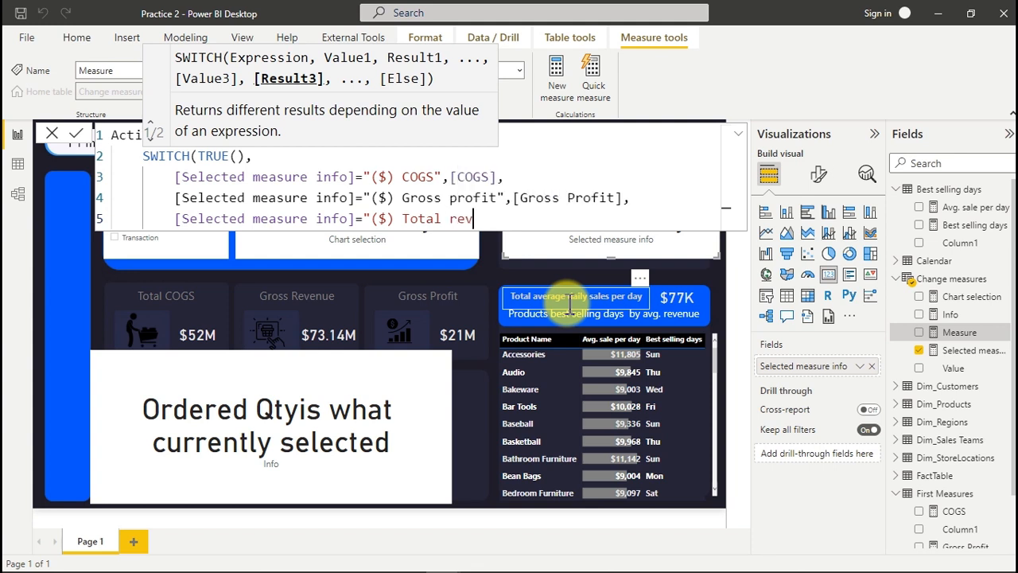
{"action": "type", "text": "enue"}
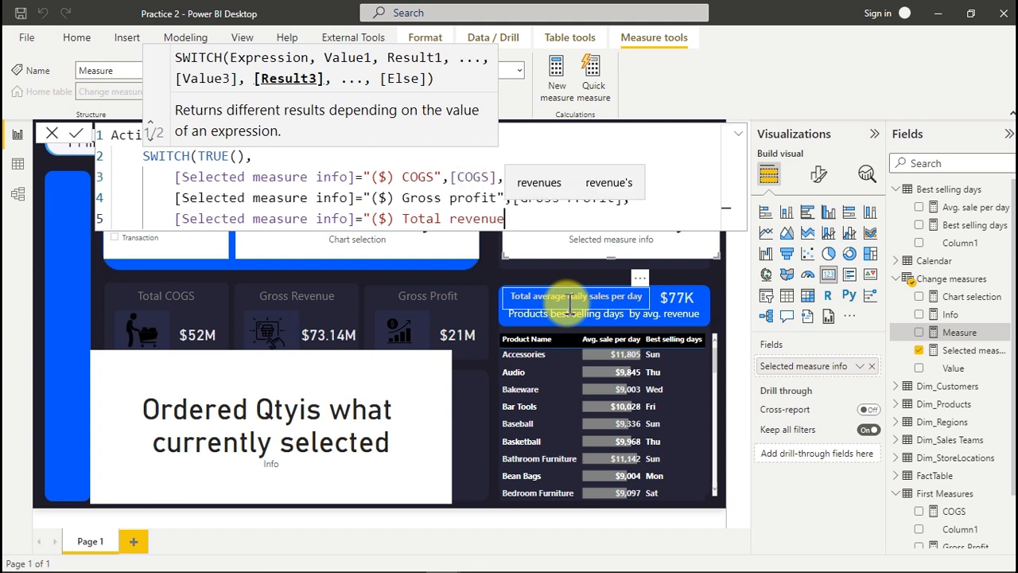
{"action": "type", "text": "\""}
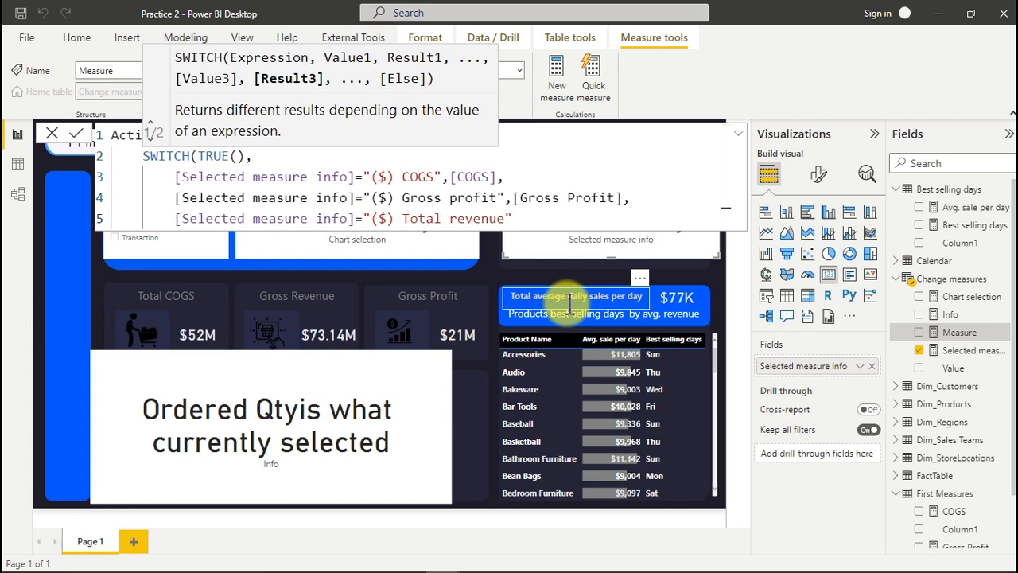
{"action": "type", "text": ","}
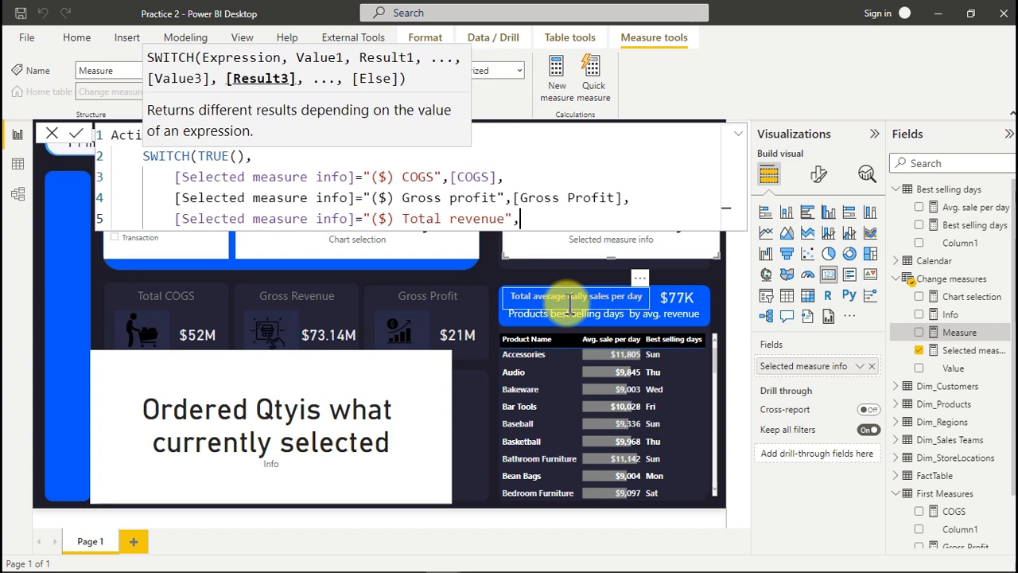
{"action": "type", "text": "["}
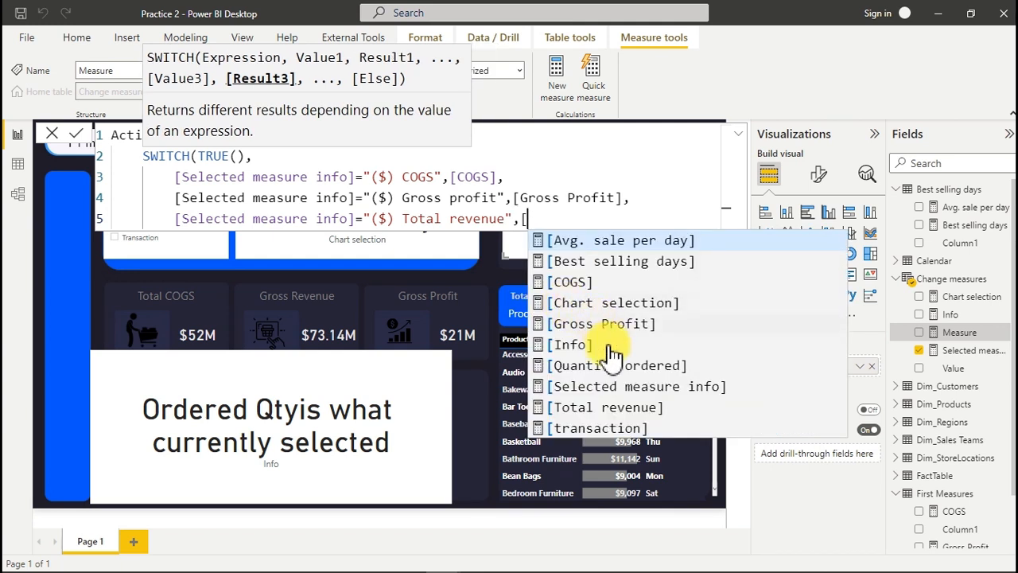
{"action": "left_click", "coordinate": [576, 409]}
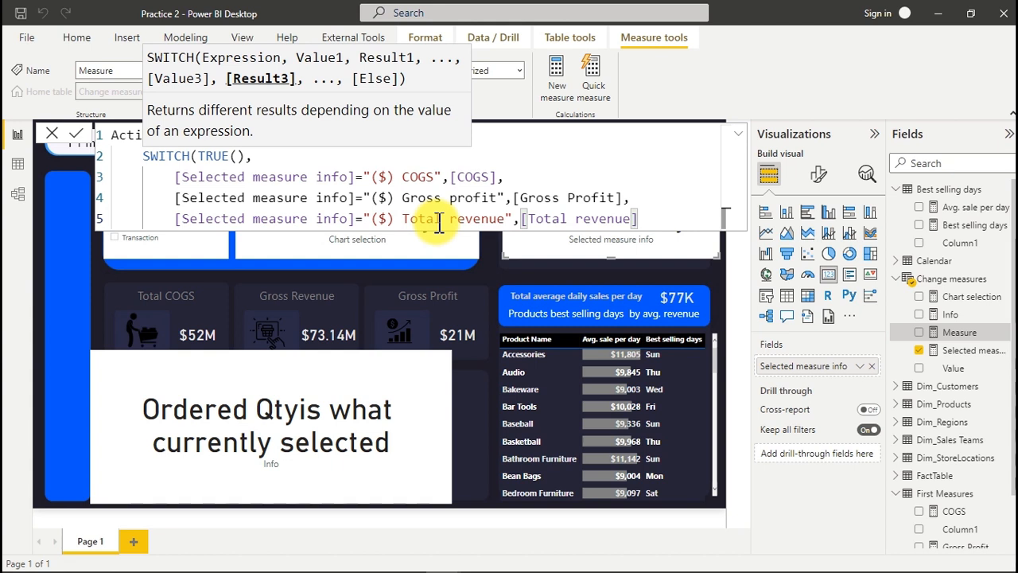
{"action": "type", "text": ","}
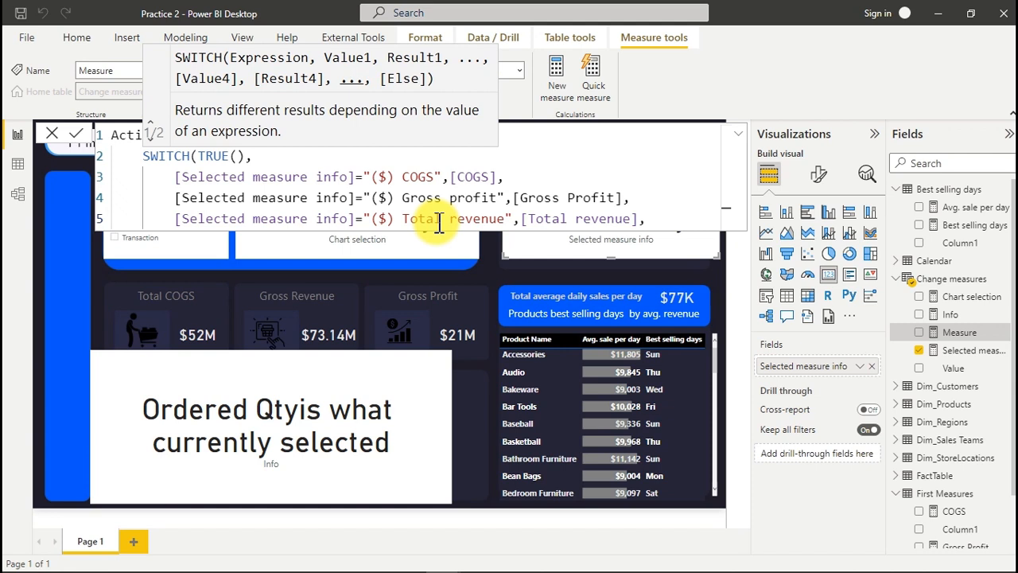
Step: Add a fourth SWITCH condition on a new line, [Selected measure info]="Ordered qty", with the [Quantity ordered] measure as its result
{"action": "key", "text": "shift+Return"}
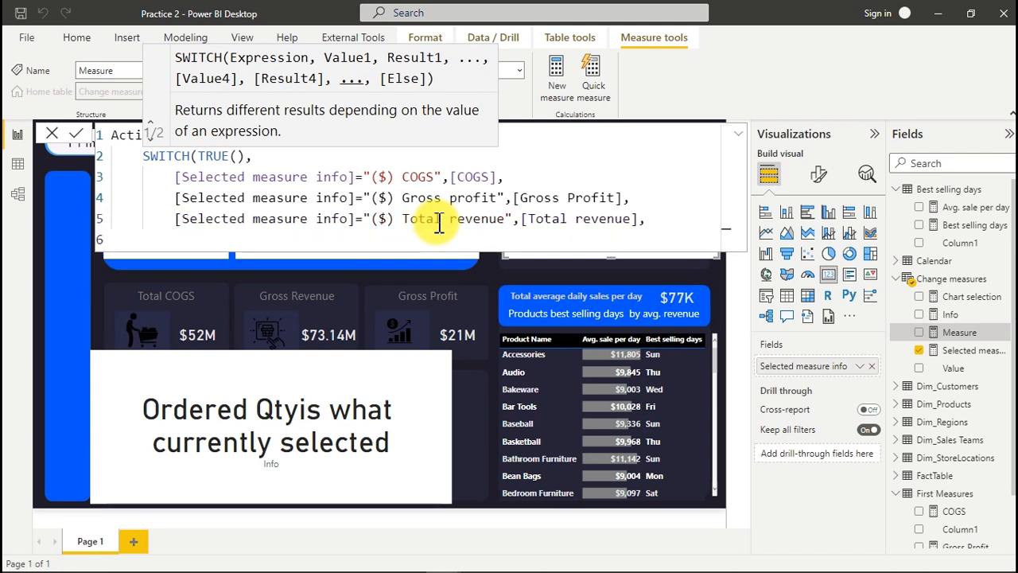
{"action": "type", "text": "[Selected measure info]"}
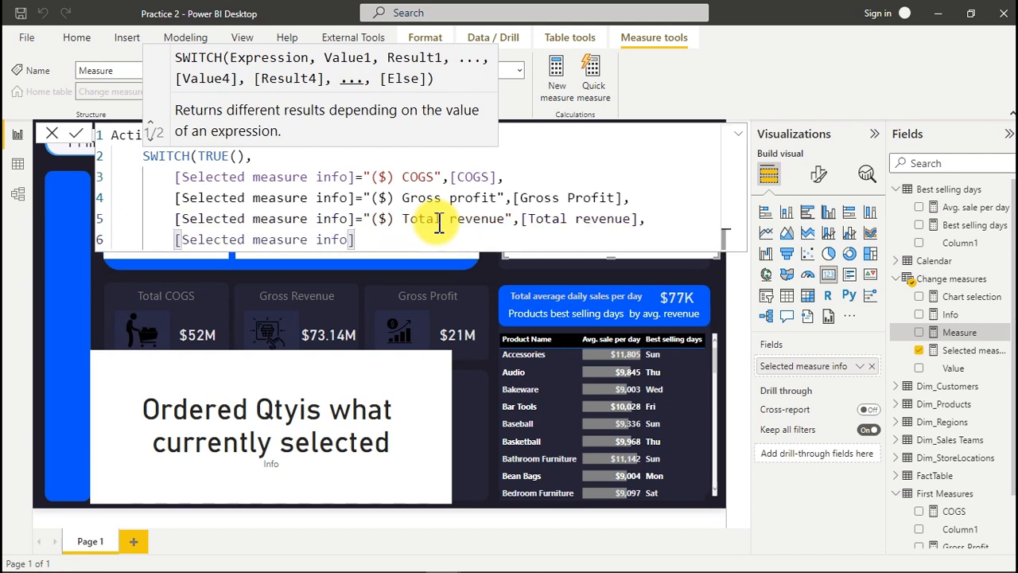
{"action": "type", "text": ","}
{"action": "key", "text": "BackSpace"}
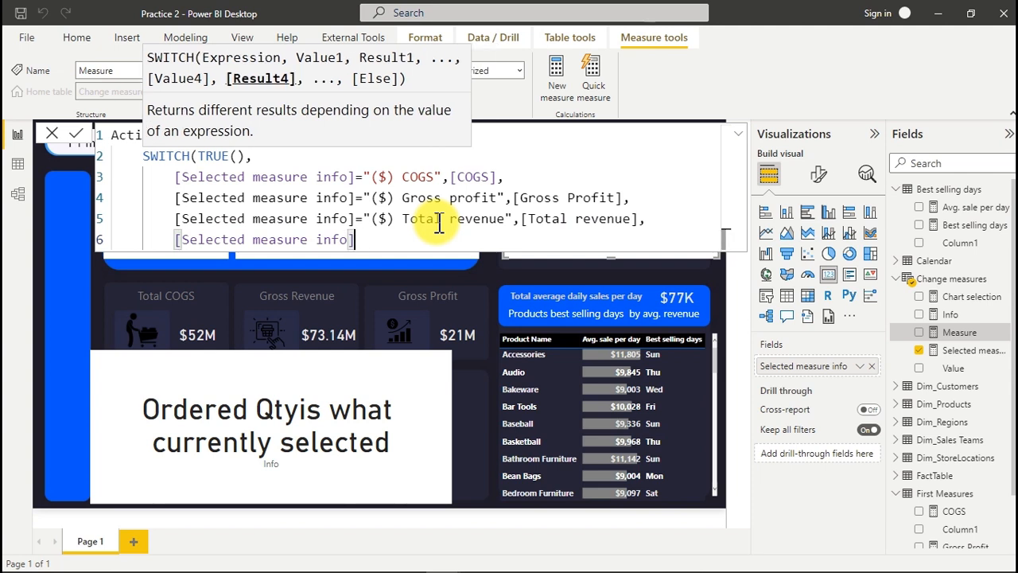
{"action": "type", "text": "=\""}
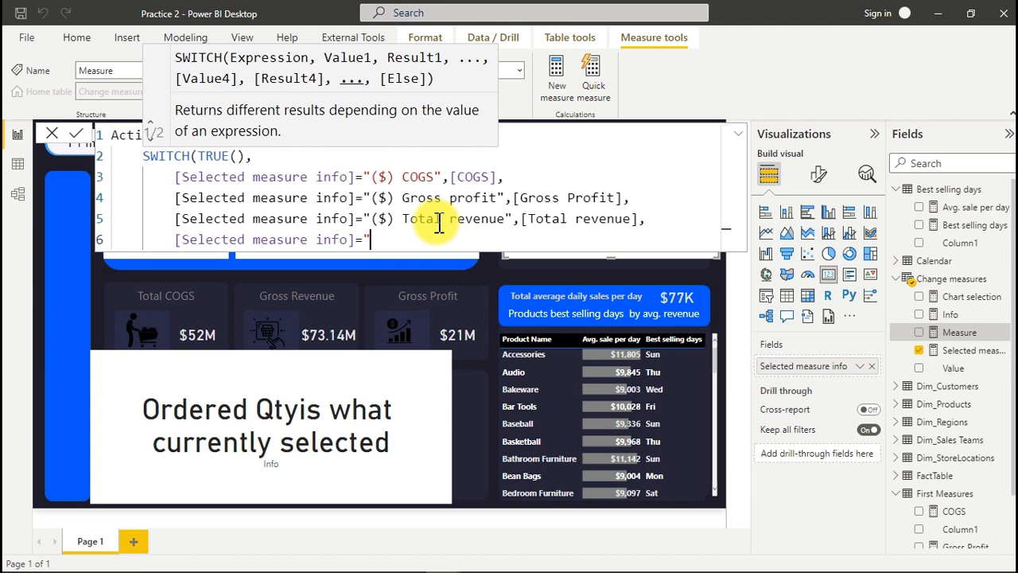
{"action": "type", "text": "Orded"}
{"action": "key", "text": "BackSpace"}
{"action": "key", "text": "BackSpace"}
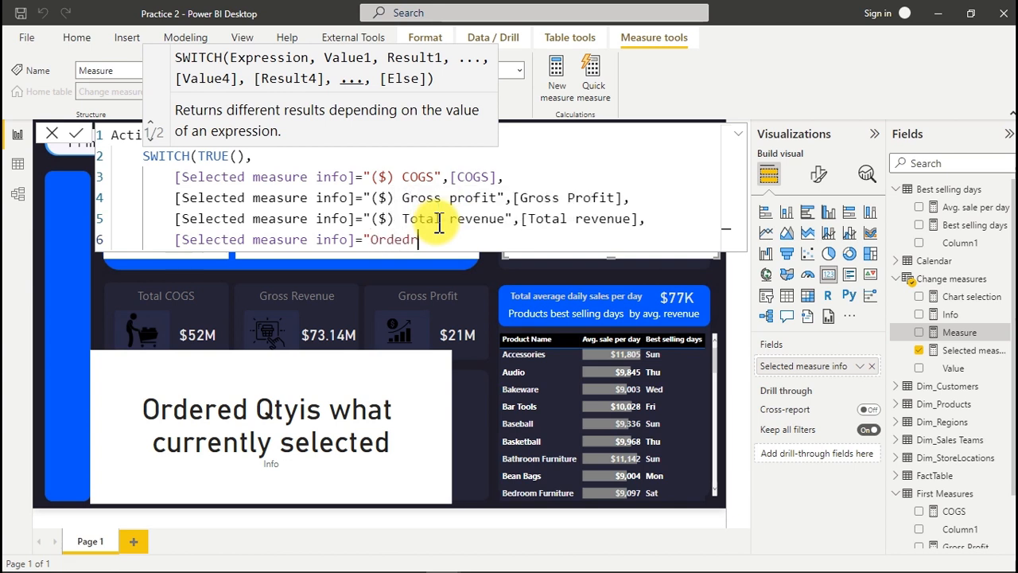
{"action": "type", "text": "erd"}
{"action": "key", "text": "BackSpace"}
{"action": "type", "text": "ed "}
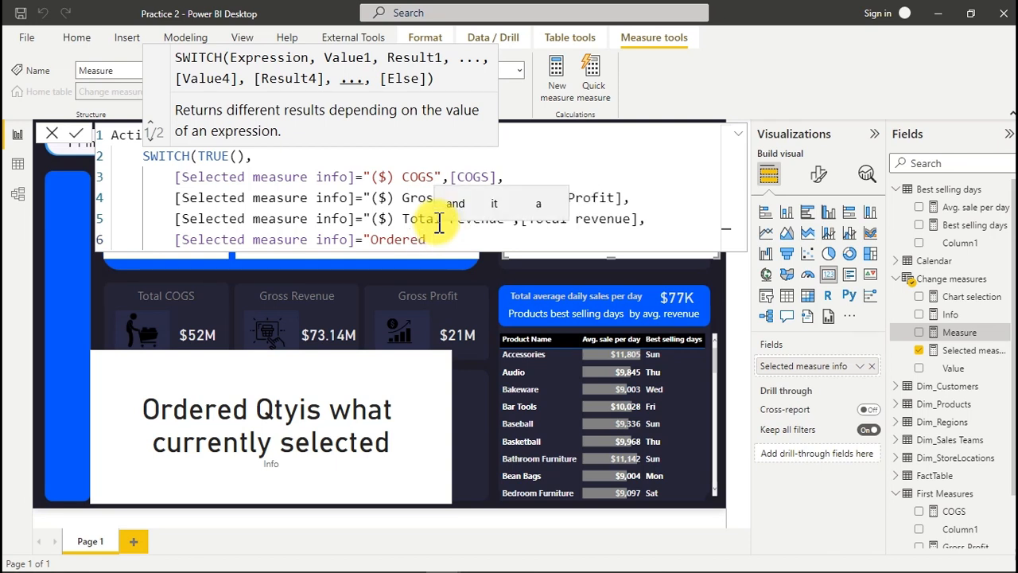
{"action": "type", "text": "qty\","}
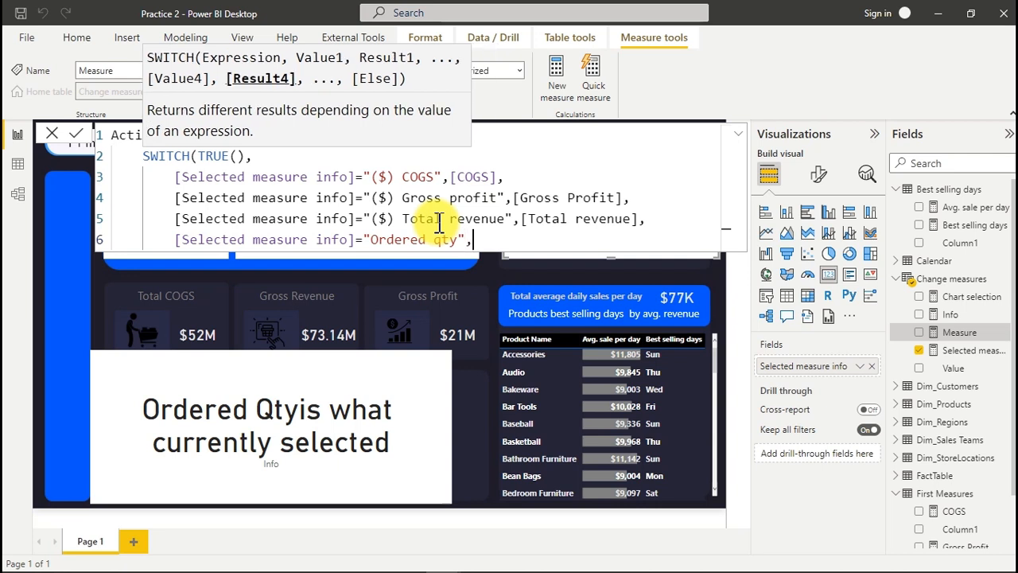
{"action": "type", "text": "["}
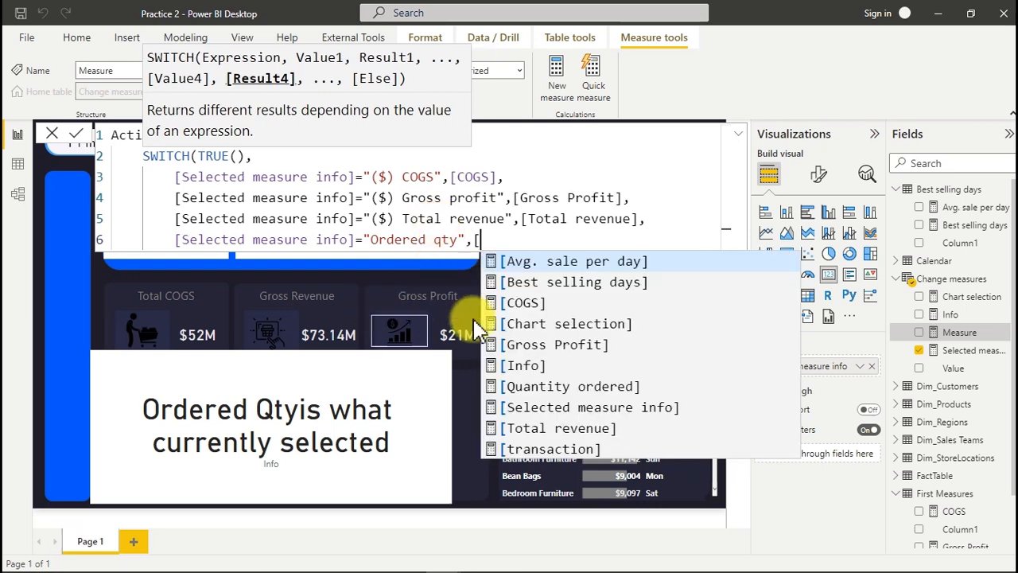
{"action": "left_click", "coordinate": [555, 389]}
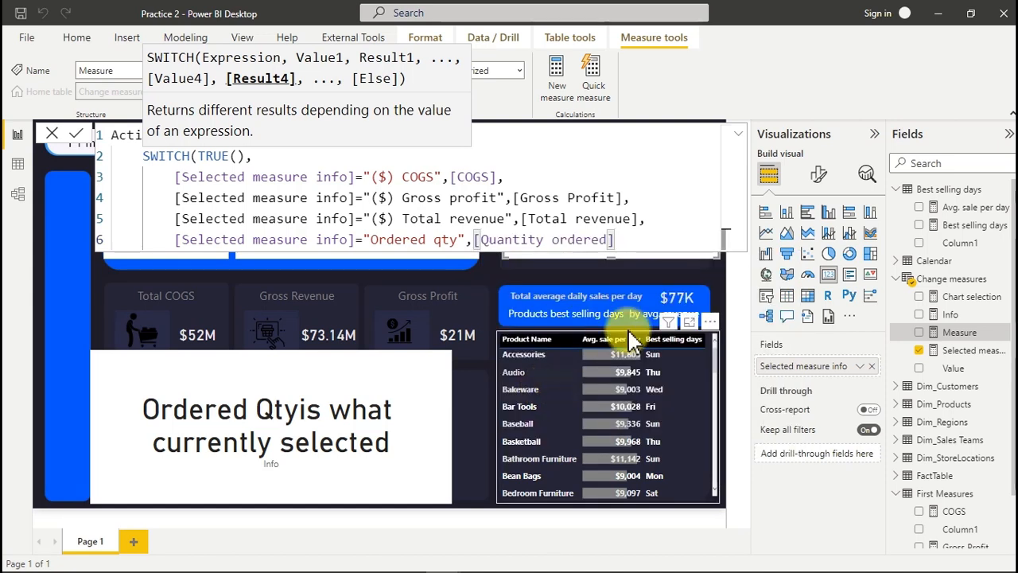
{"action": "type", "text": ","}
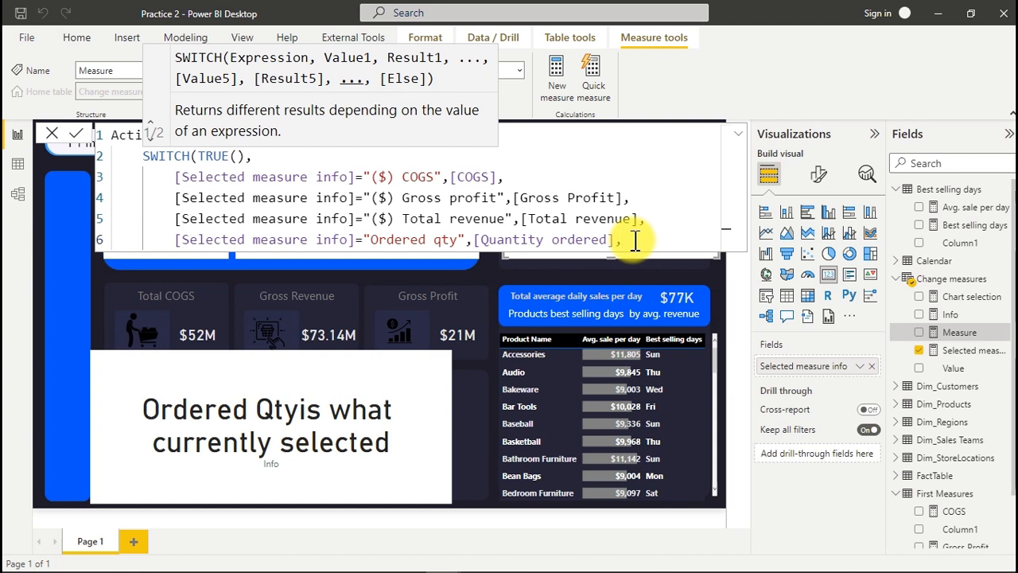
Step: Add a final SWITCH condition, [Selected measure info]="Transaction", with the [transaction] measure as its result, and commit the Active measure formula
{"action": "key", "text": "shift+Return"}
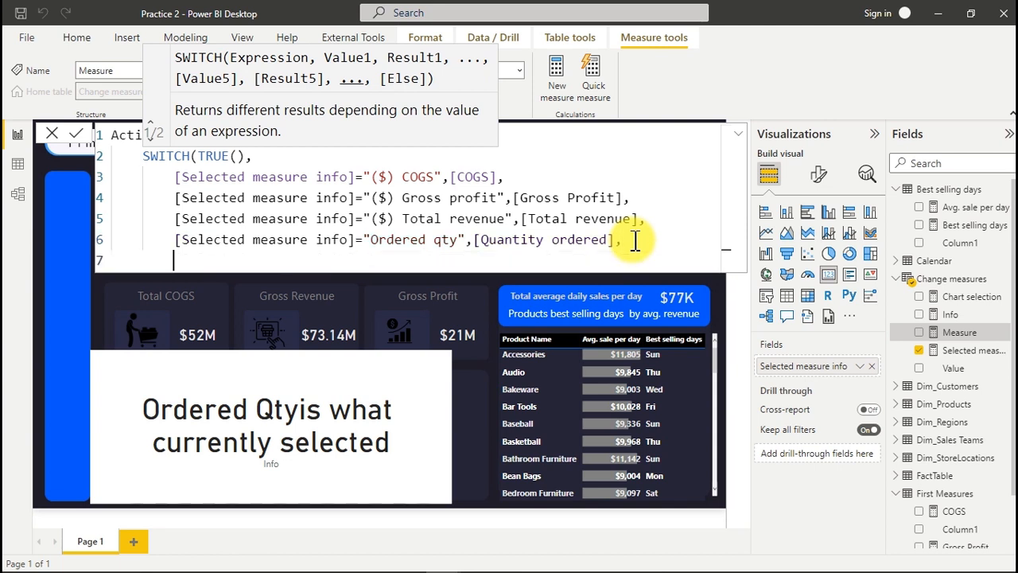
{"action": "type", "text": "[Selected measure info]"}
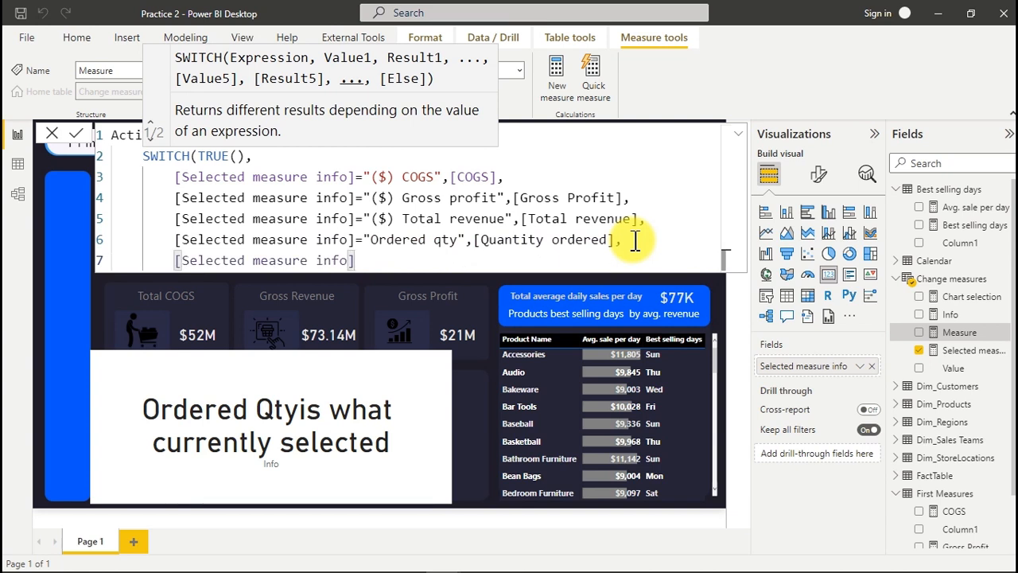
{"action": "type", "text": "=\"Tr"}
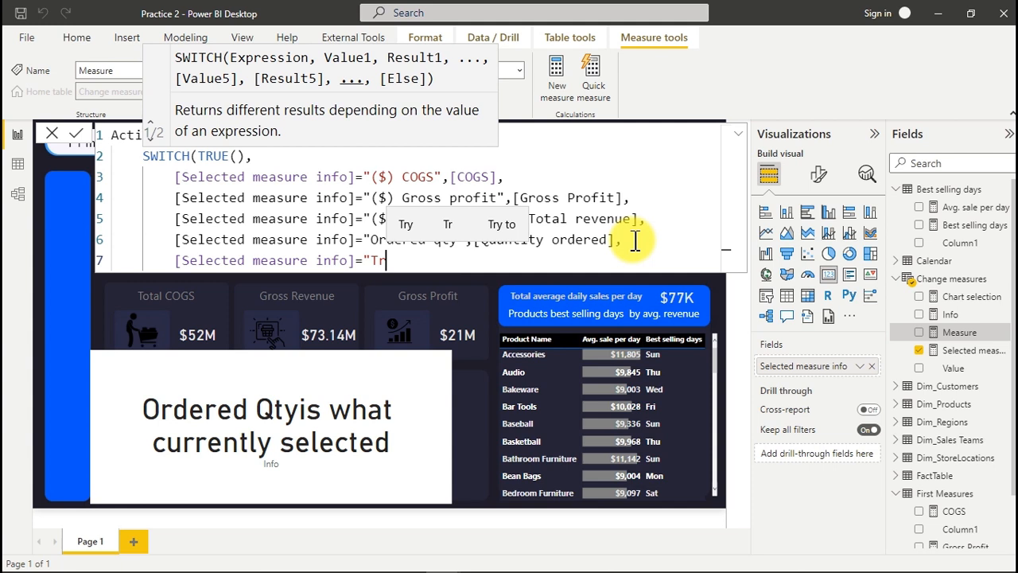
{"action": "type", "text": "ansaction"}
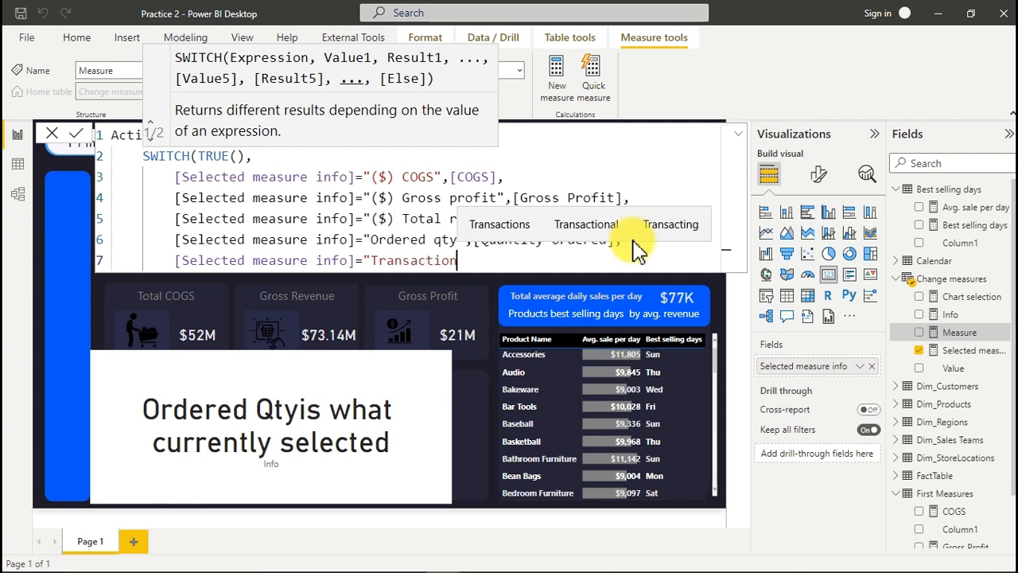
{"action": "type", "text": "\",["}
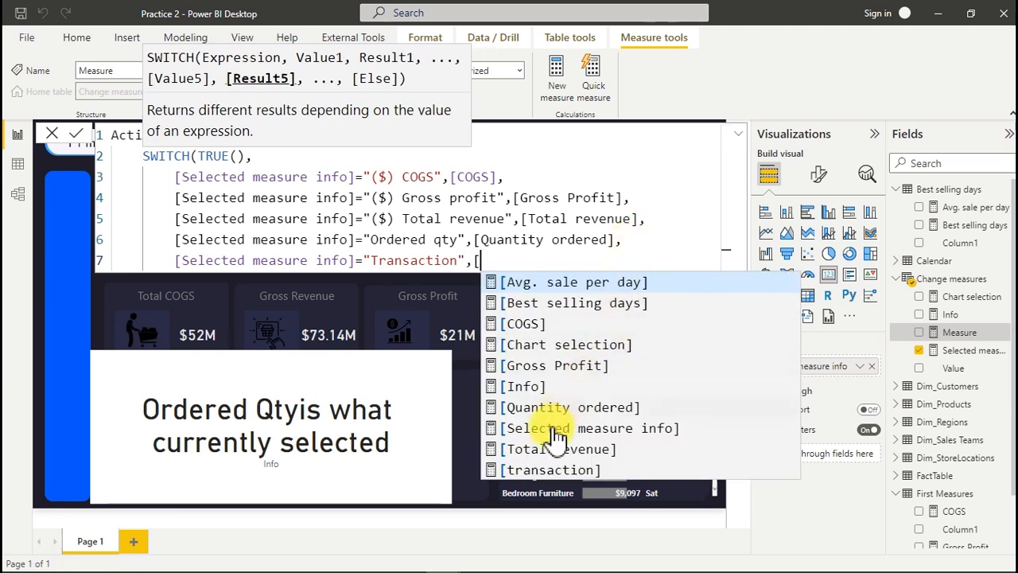
{"action": "left_click", "coordinate": [526, 476]}
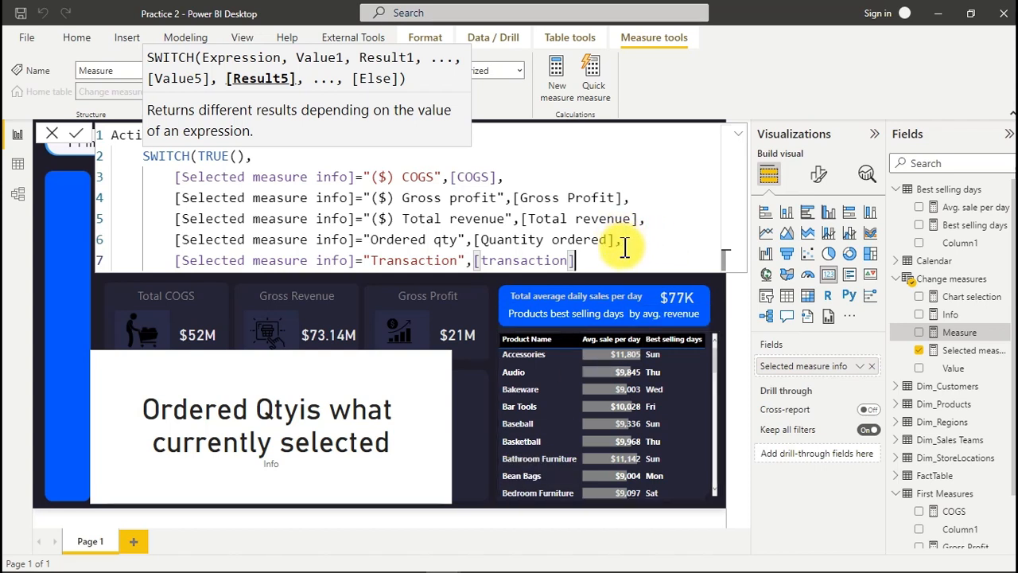
{"action": "type", "text": ","}
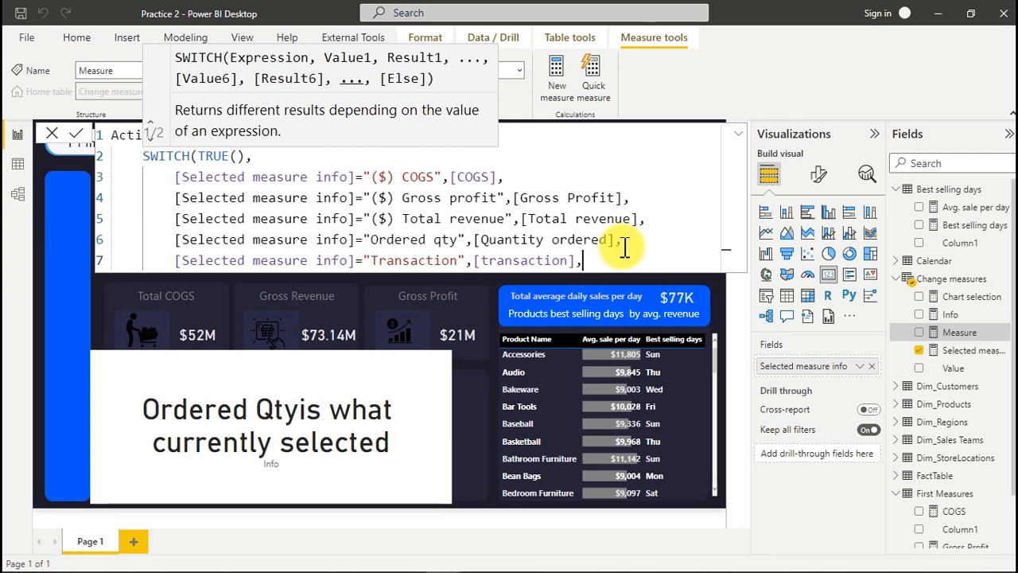
{"action": "key", "text": "BackSpace"}
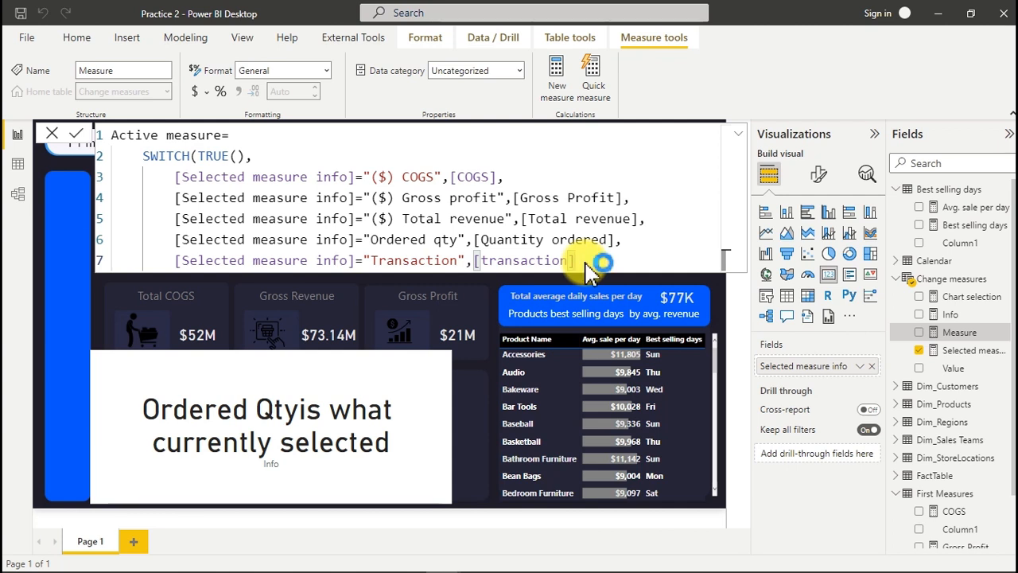
{"action": "key", "text": "Return"}
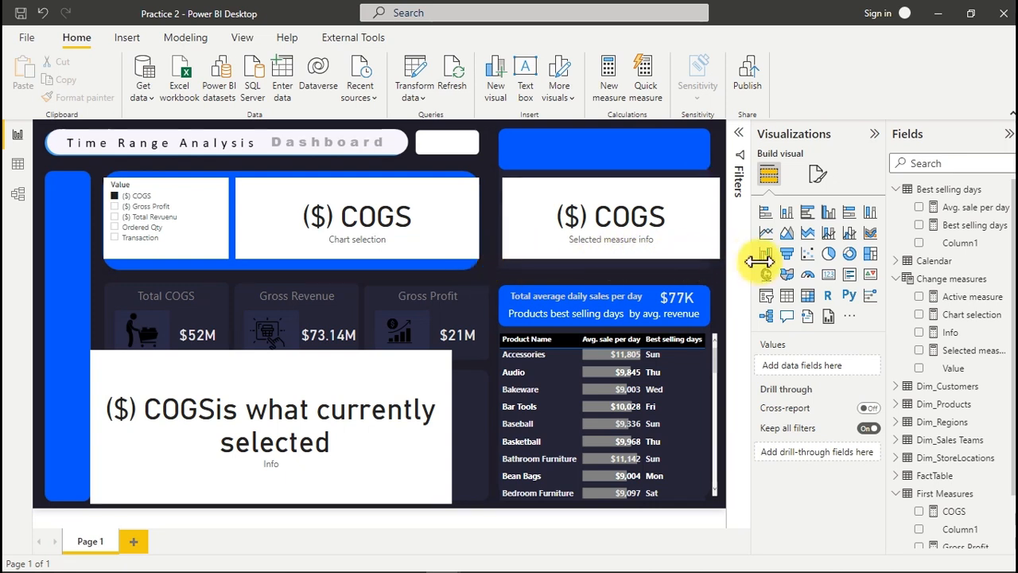
Step: Add a card visual for Active measure, place it beside the Value slicer over the Chart selection card, and clear the slicer's selection
{"action": "left_click", "coordinate": [829, 277]}
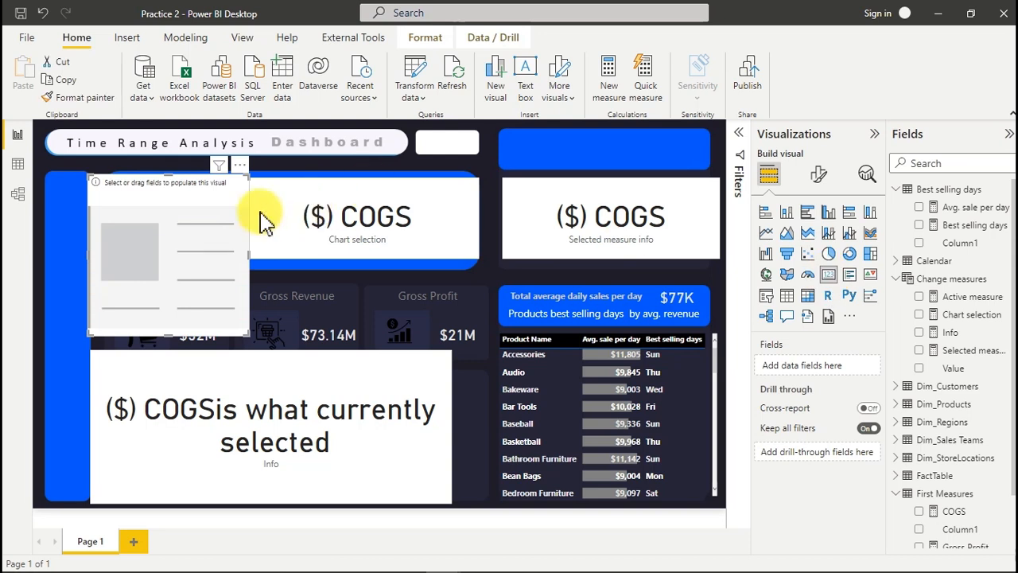
{"action": "left_click_drag", "start_coordinate": [136, 190], "coordinate": [376, 230]}
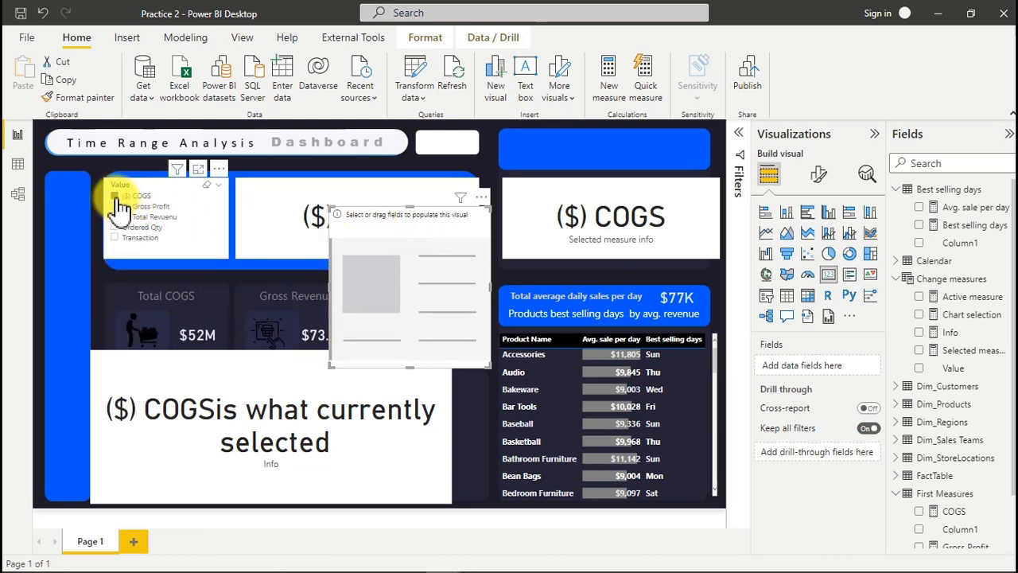
{"action": "left_click", "coordinate": [208, 186]}
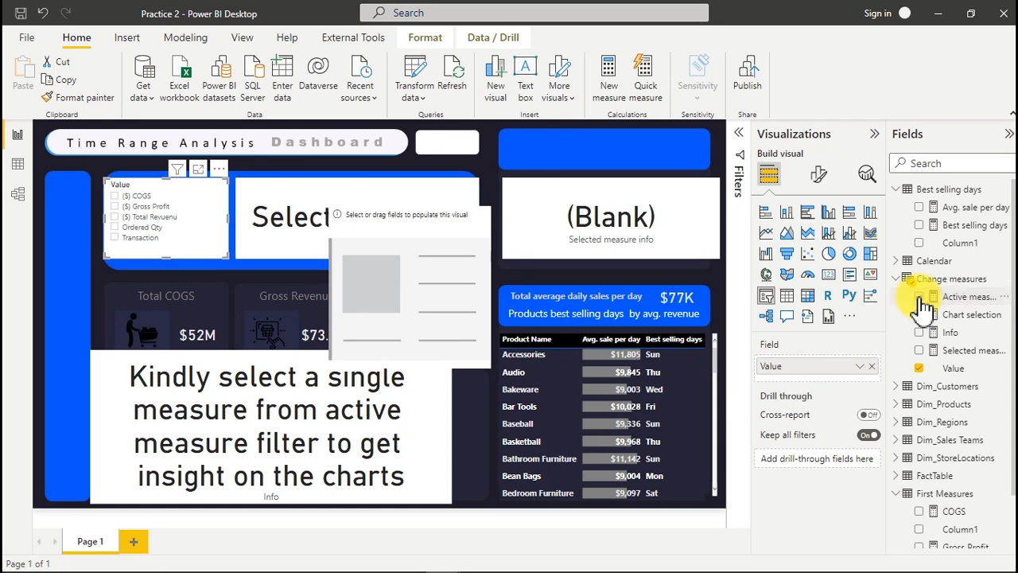
{"action": "left_click", "coordinate": [920, 297]}
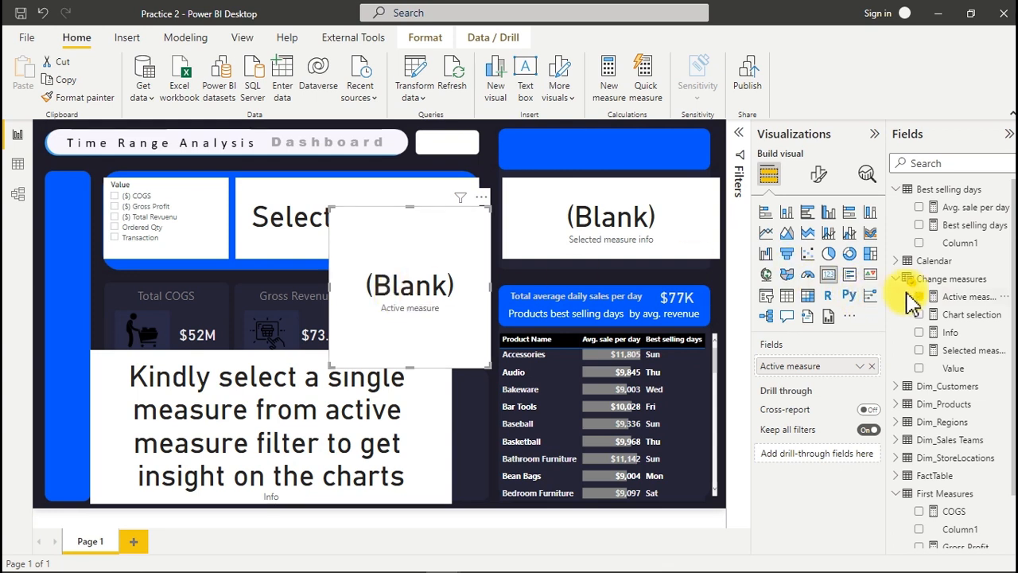
Step: Add "Selet a measure" on a new line as the fallback result of the Active measure SWITCH formula and commit it
{"action": "left_click", "coordinate": [948, 296]}
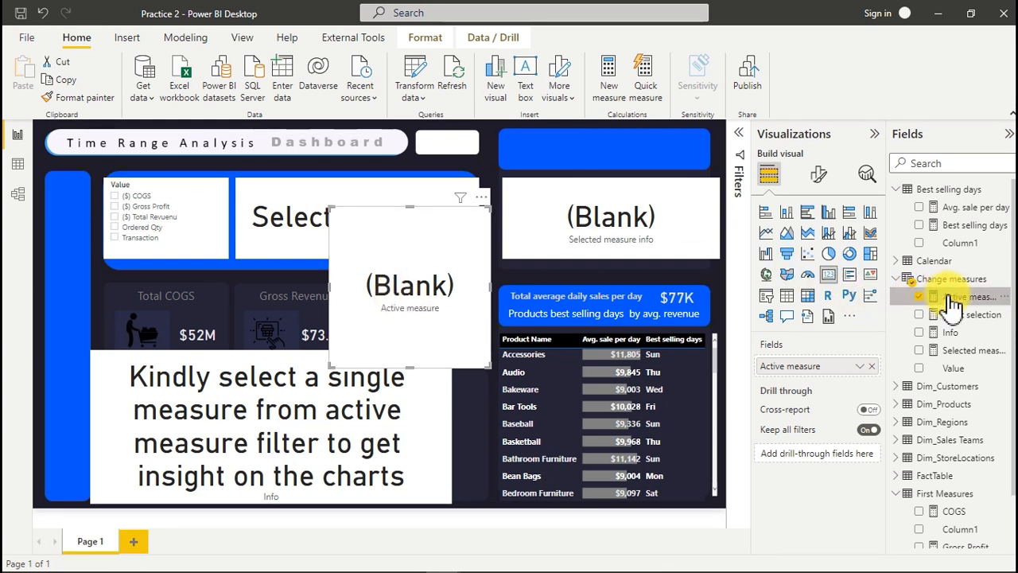
{"action": "left_click", "coordinate": [738, 136]}
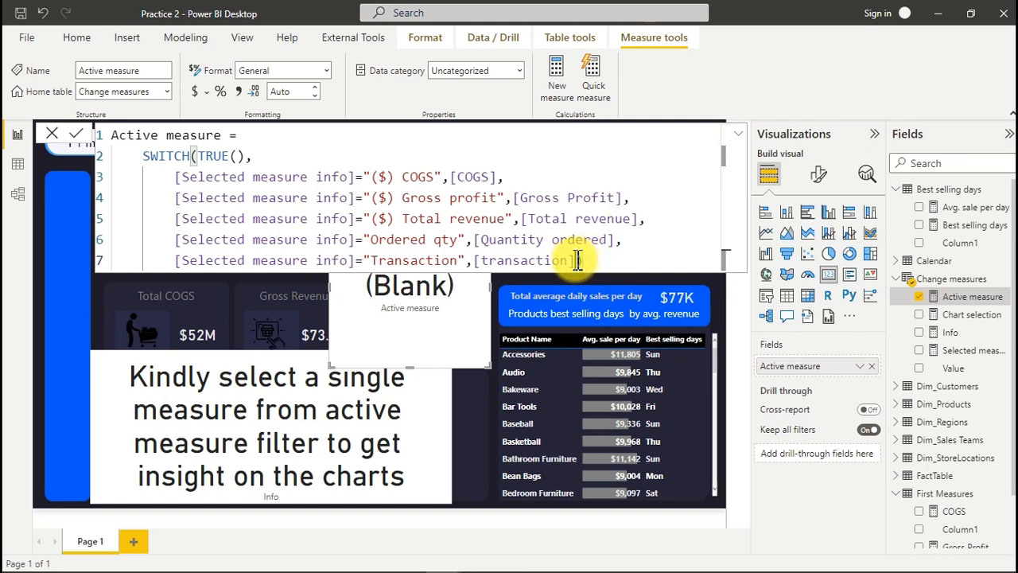
{"action": "key", "text": "shift+Return"}
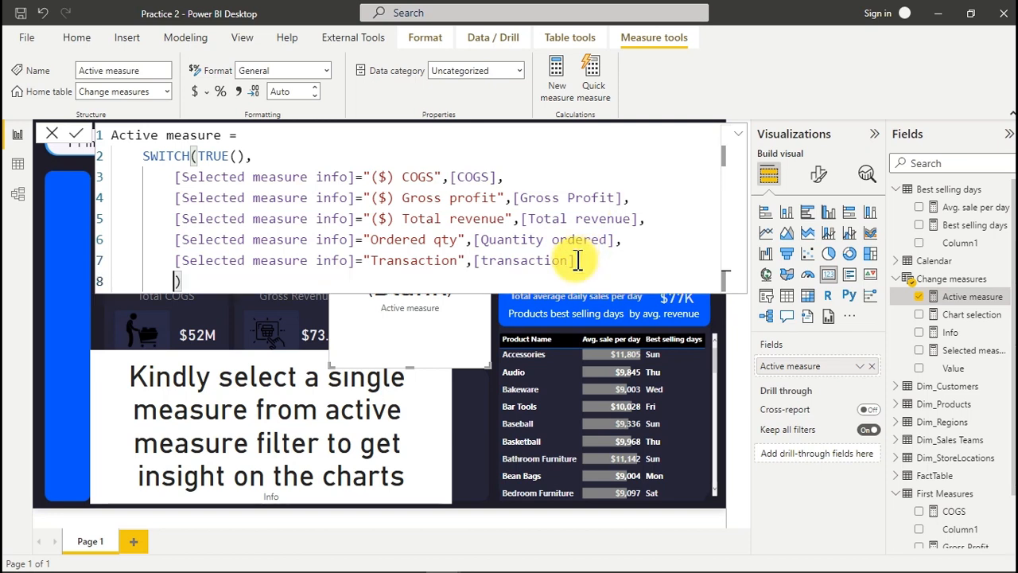
{"action": "key", "text": "shift+Return"}
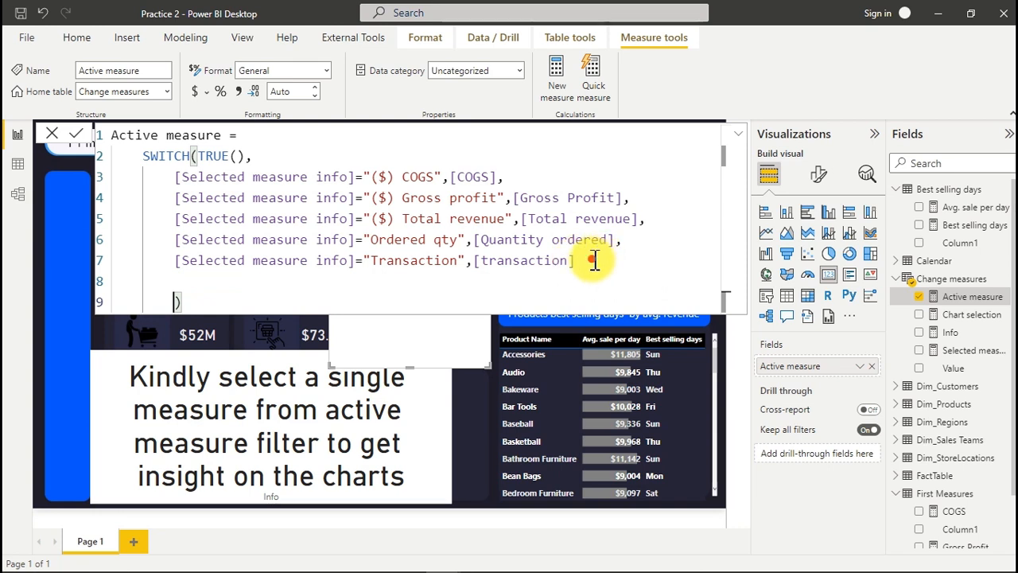
{"action": "type", "text": ","}
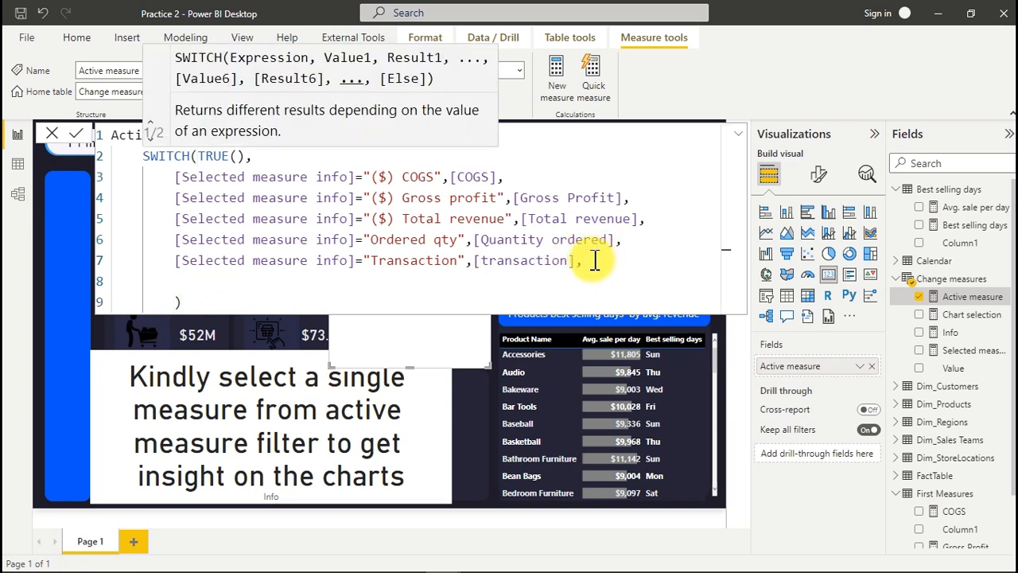
{"action": "key", "text": "shift+Return"}
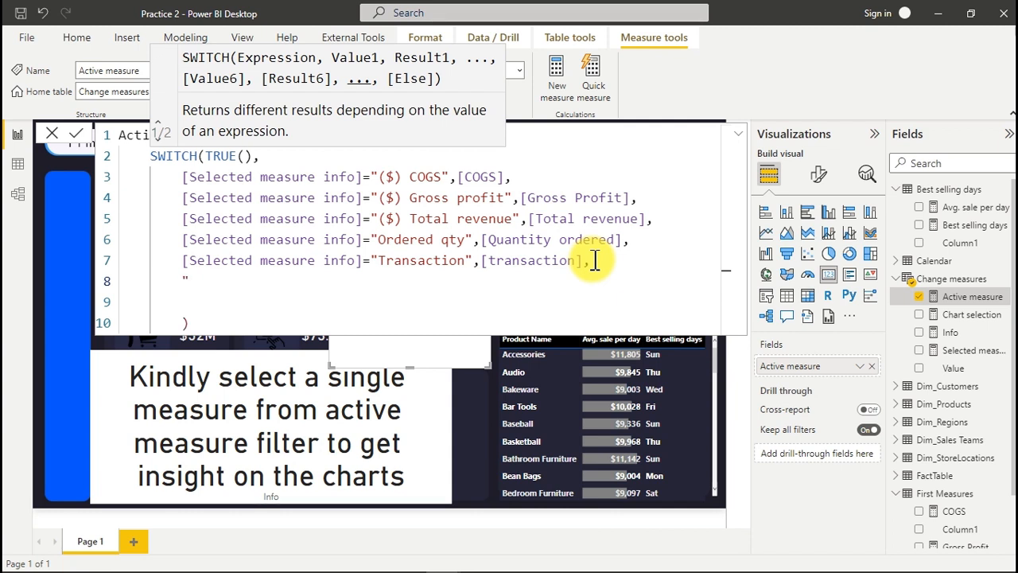
{"action": "type", "text": "Selet a"}
{"action": "key", "text": "BackSpace"}
{"action": "type", "text": "s"}
{"action": "key", "text": "BackSpace"}
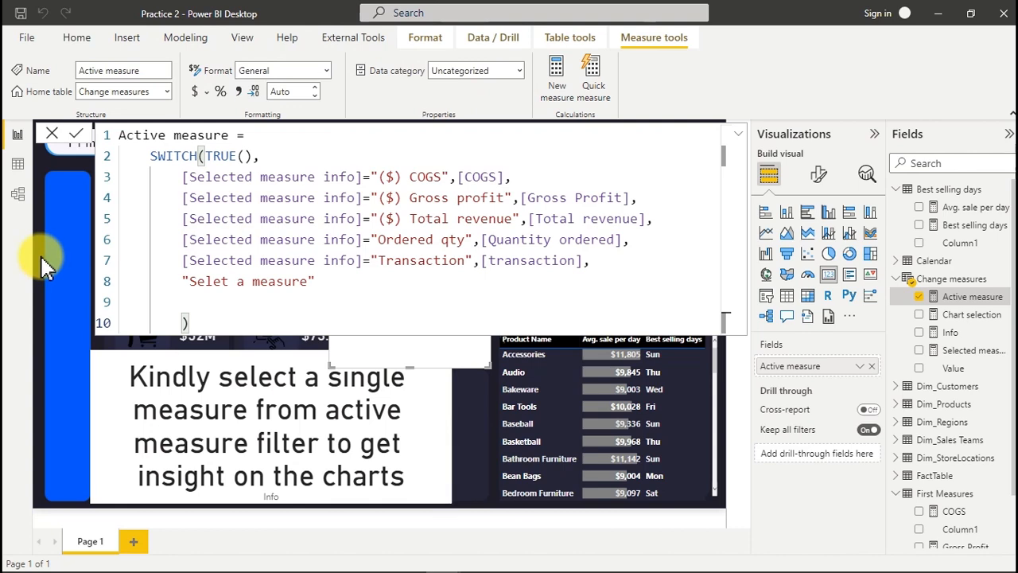
{"action": "left_click", "coordinate": [741, 137]}
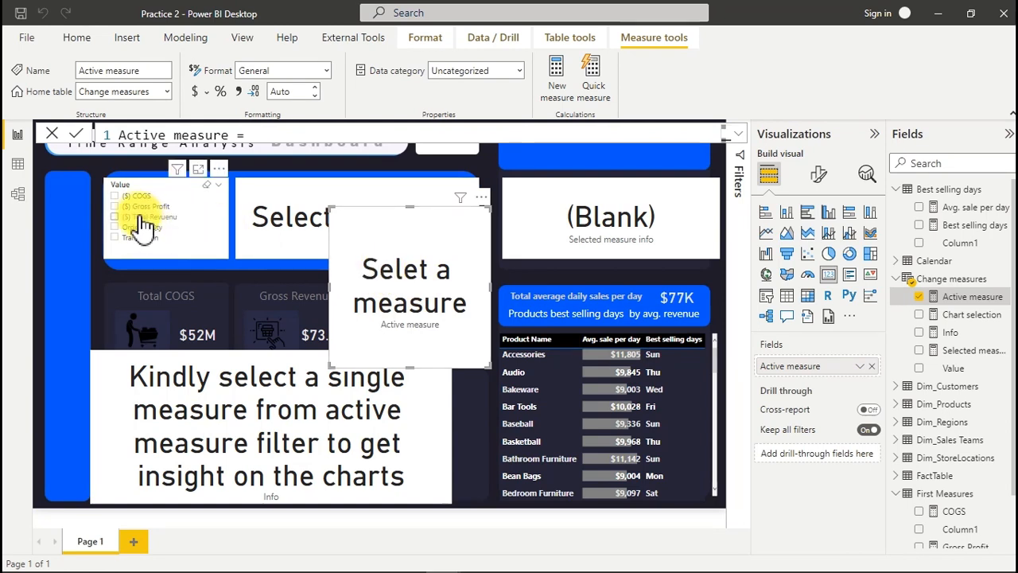
Step: Select ($) COGS in the Value slicer and format the Active measure with 0 decimal places
{"action": "left_click", "coordinate": [115, 195]}
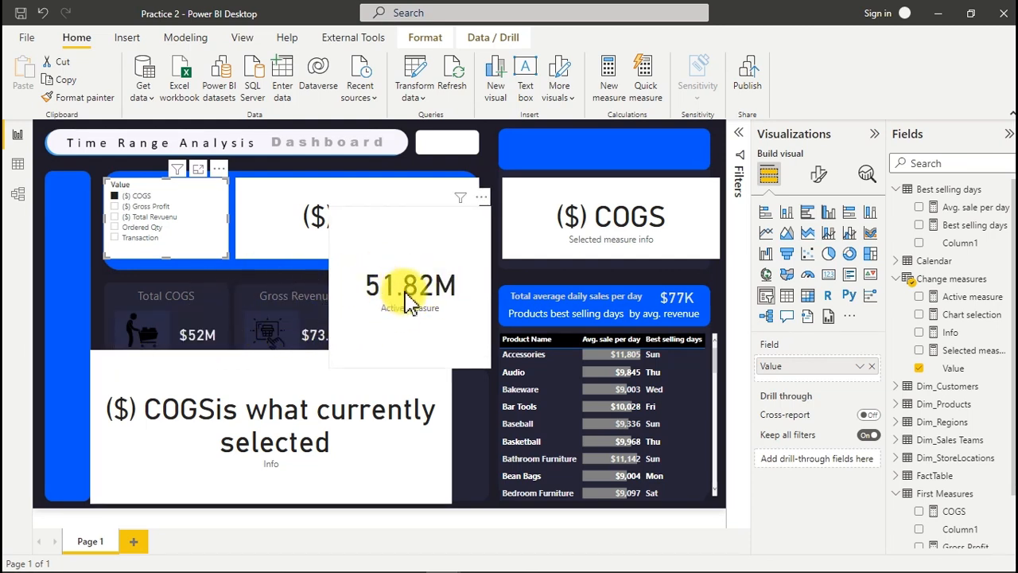
{"action": "left_click", "coordinate": [979, 299]}
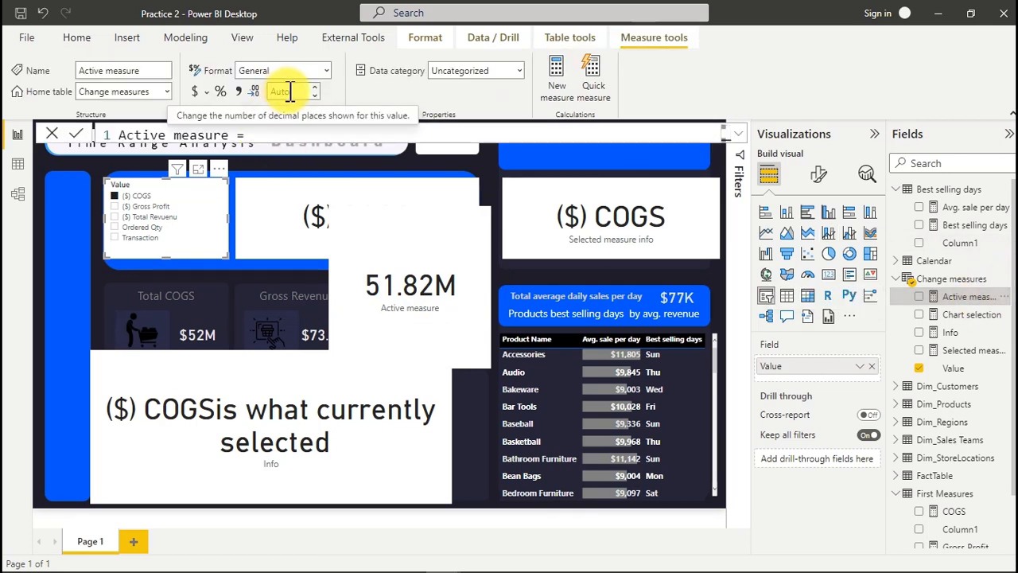
{"action": "left_click", "coordinate": [292, 93]}
{"action": "key", "text": "Return"}
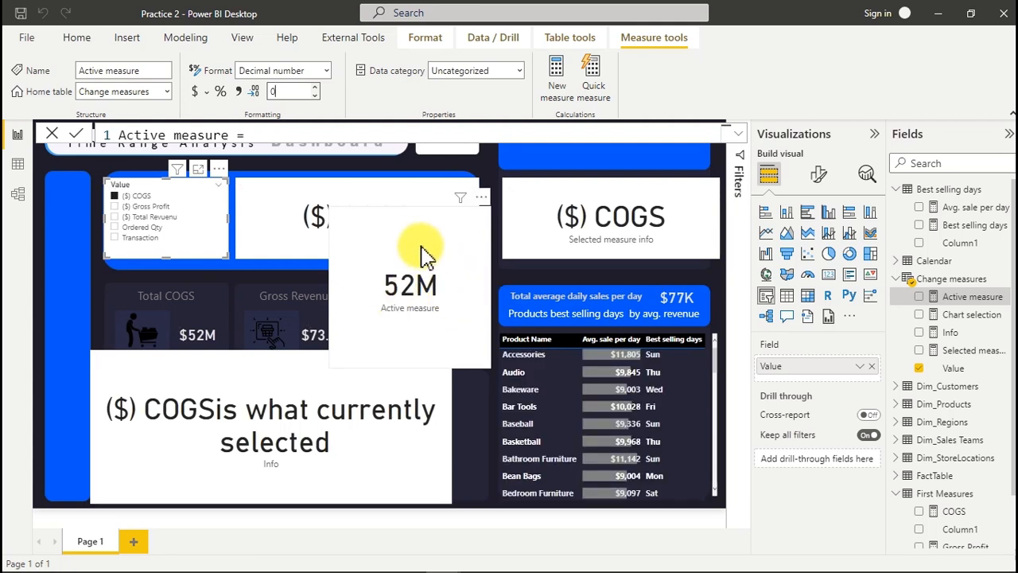
Step: Move the Active measure card directly below the Selected measure info card and select ($) Total Revuenu in the Value slicer
{"action": "left_click", "coordinate": [484, 211]}
{"action": "left_click_drag", "start_coordinate": [485, 206], "coordinate": [655, 268]}
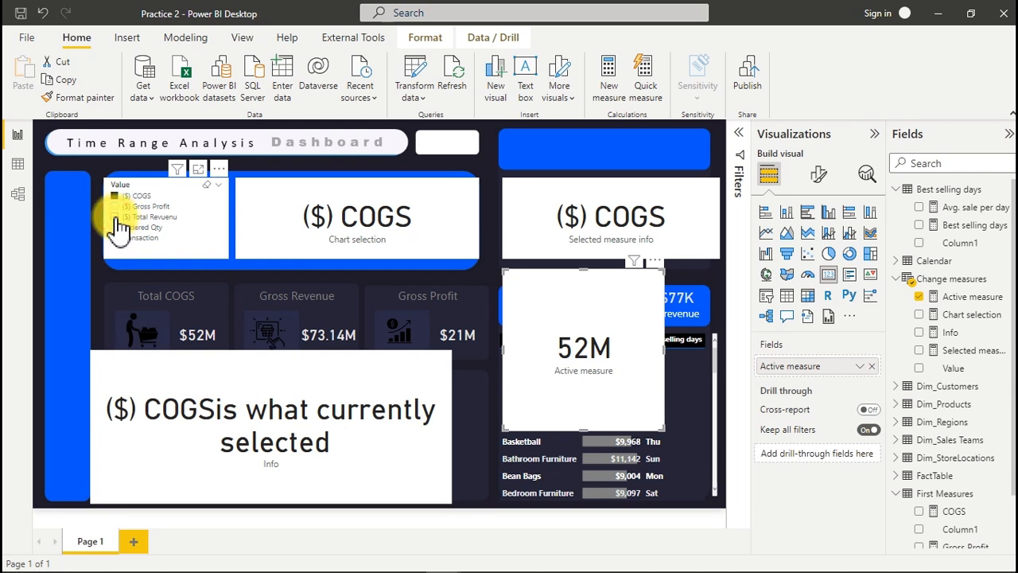
{"action": "left_click", "coordinate": [118, 227]}
{"action": "left_click", "coordinate": [117, 218]}
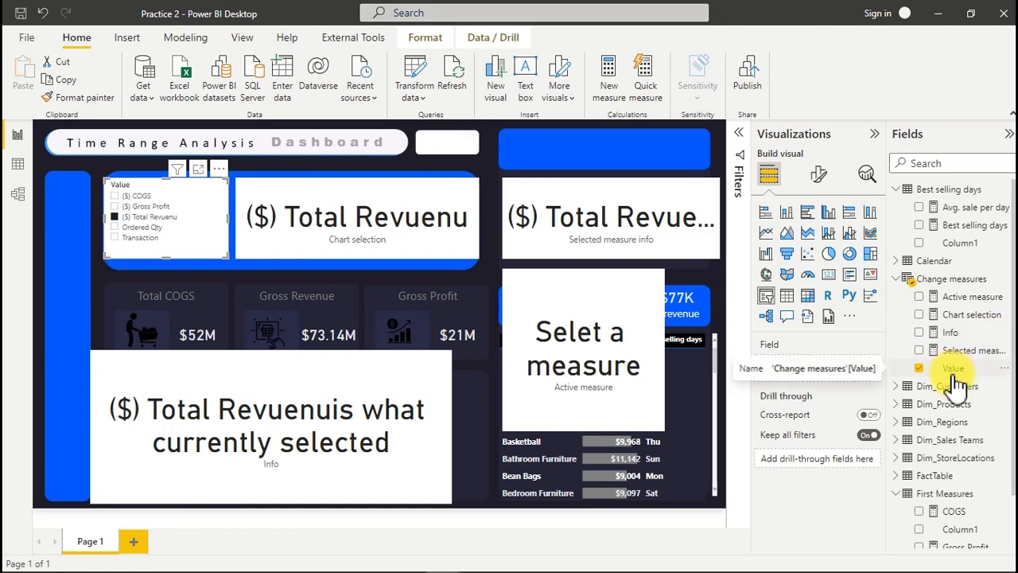
Step: Correct the misspelled total revenue entry in the Change measures table formula to "($) Total Revenue" and commit it
{"action": "left_click", "coordinate": [14, 166]}
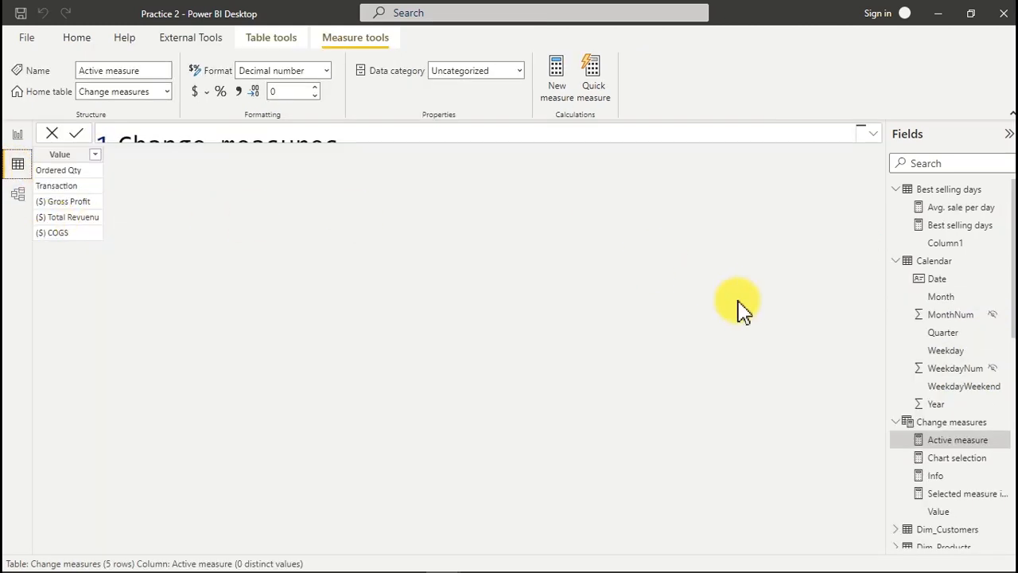
{"action": "left_click", "coordinate": [875, 135]}
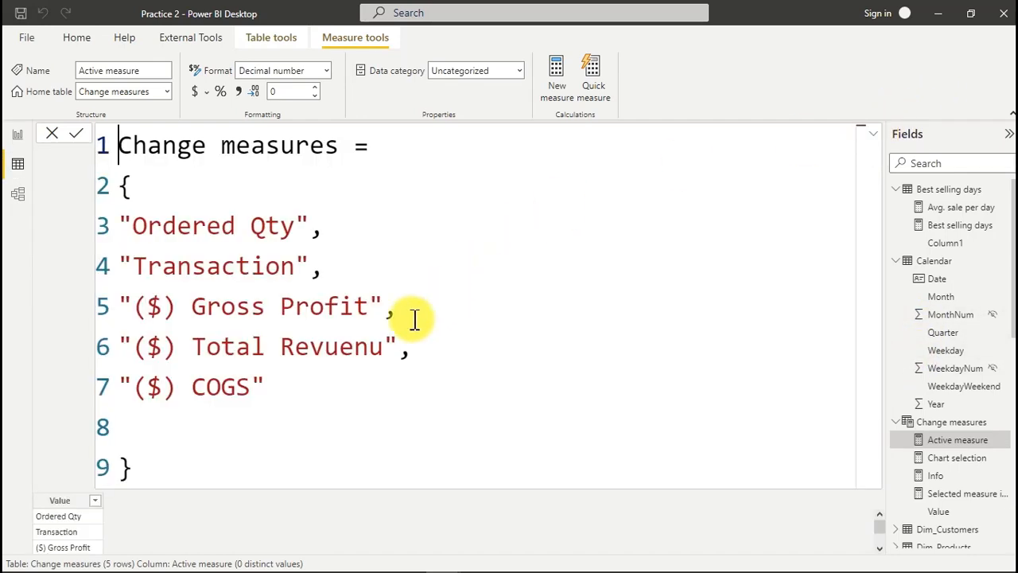
{"action": "left_click_drag", "start_coordinate": [381, 350], "coordinate": [283, 350]}
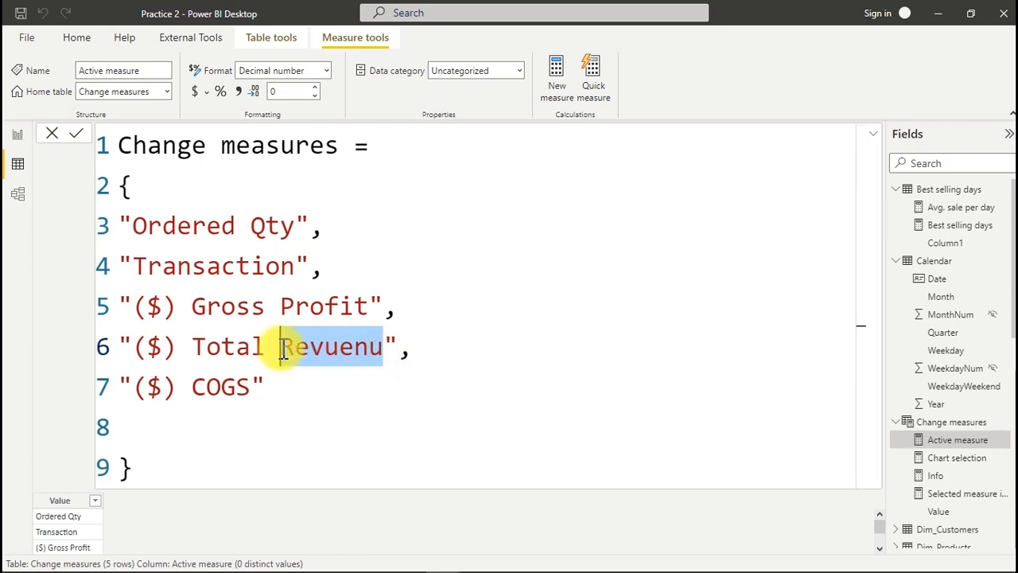
{"action": "type", "text": "Rev"}
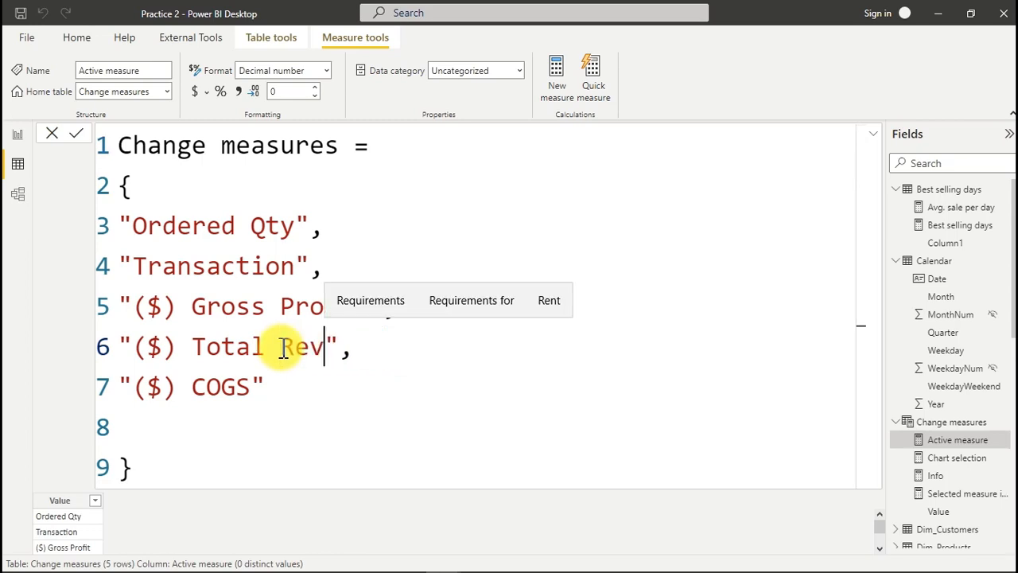
{"action": "type", "text": "eu"}
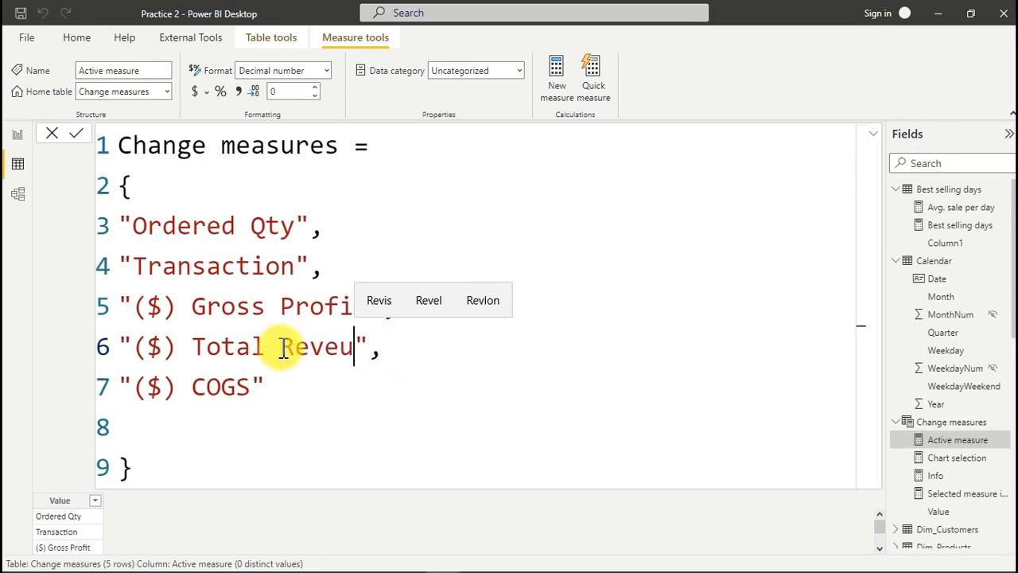
{"action": "key", "text": "BackSpace"}
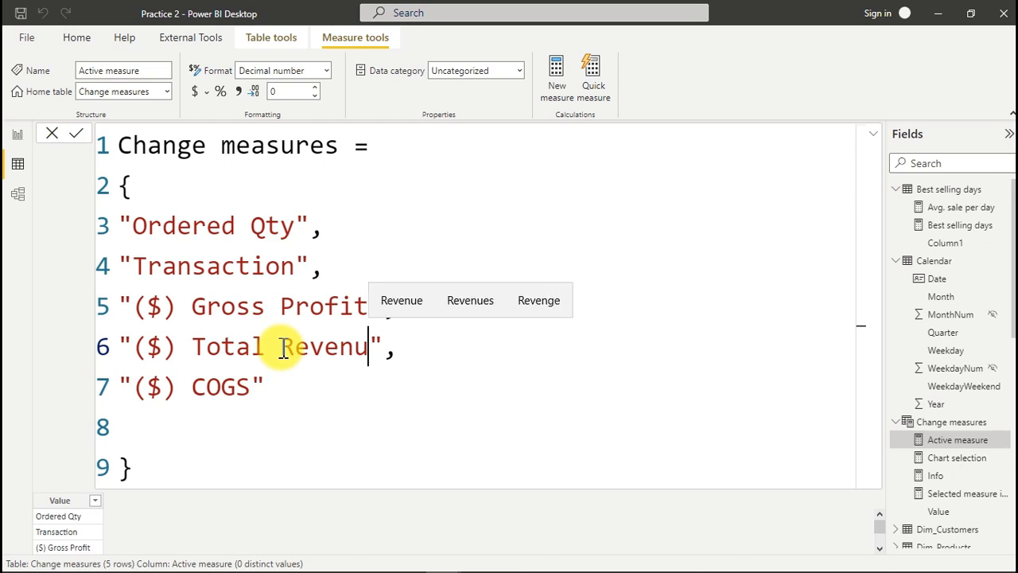
{"action": "type", "text": "e"}
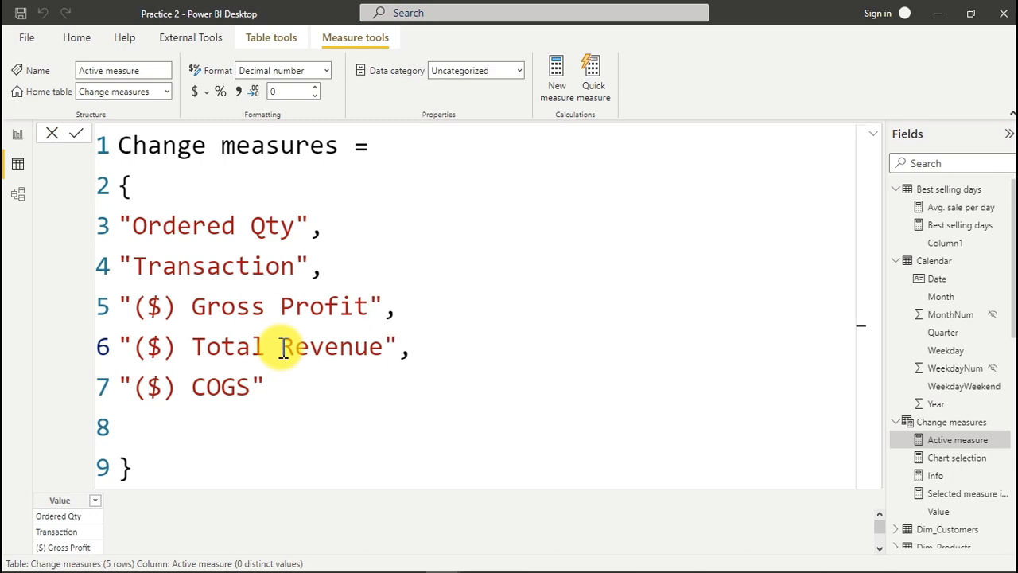
{"action": "left_click", "coordinate": [298, 349]}
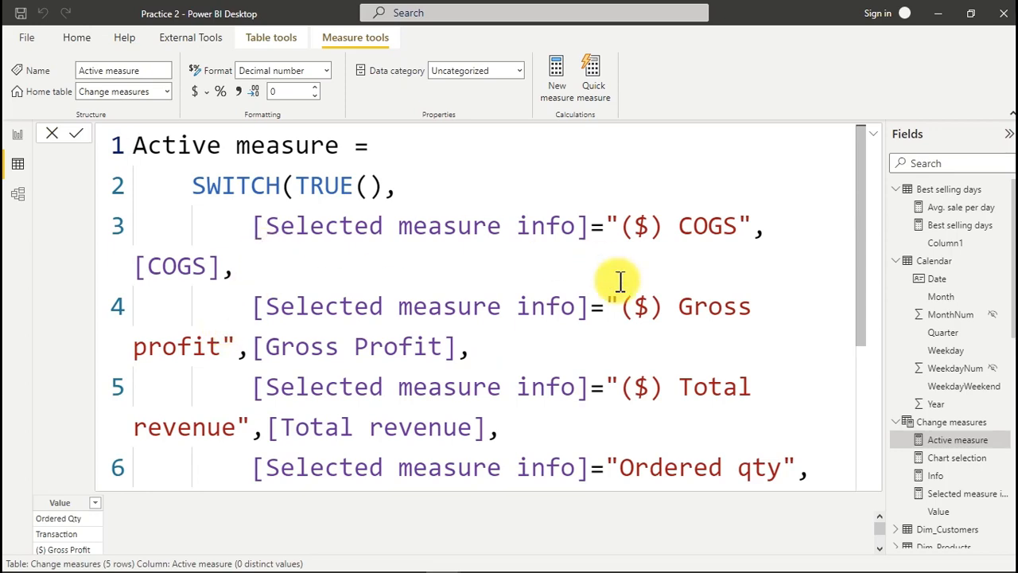
Step: Compare the option texts in the Active measure and Chart selection formulas with the values in the Change measures table
{"action": "mouse_move", "coordinate": [865, 265]}
{"action": "left_mouse_down"}
{"action": "mouse_move", "coordinate": [870, 441]}
{"action": "mouse_move", "coordinate": [866, 284]}
{"action": "left_mouse_up"}
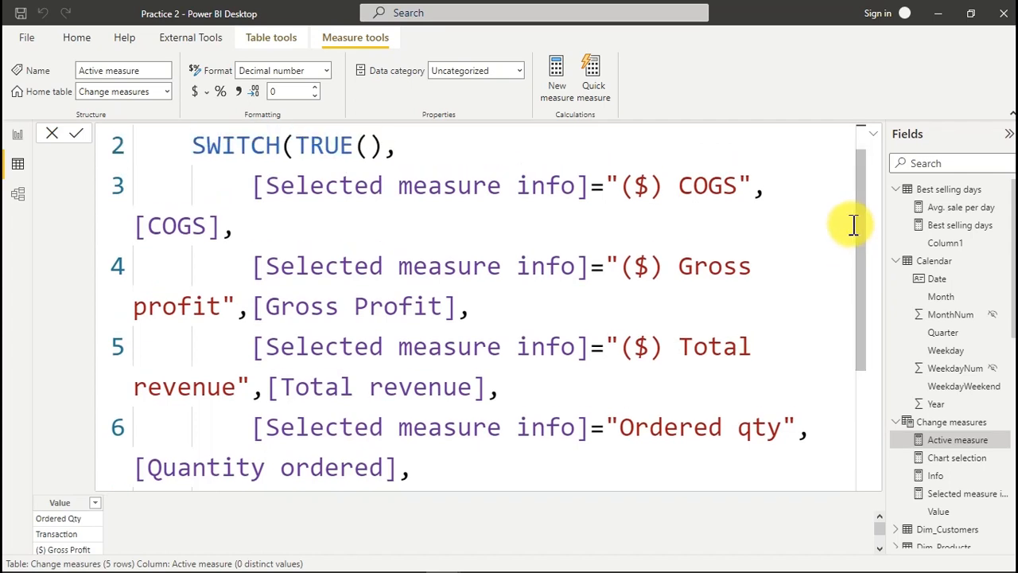
{"action": "left_click", "coordinate": [874, 133]}
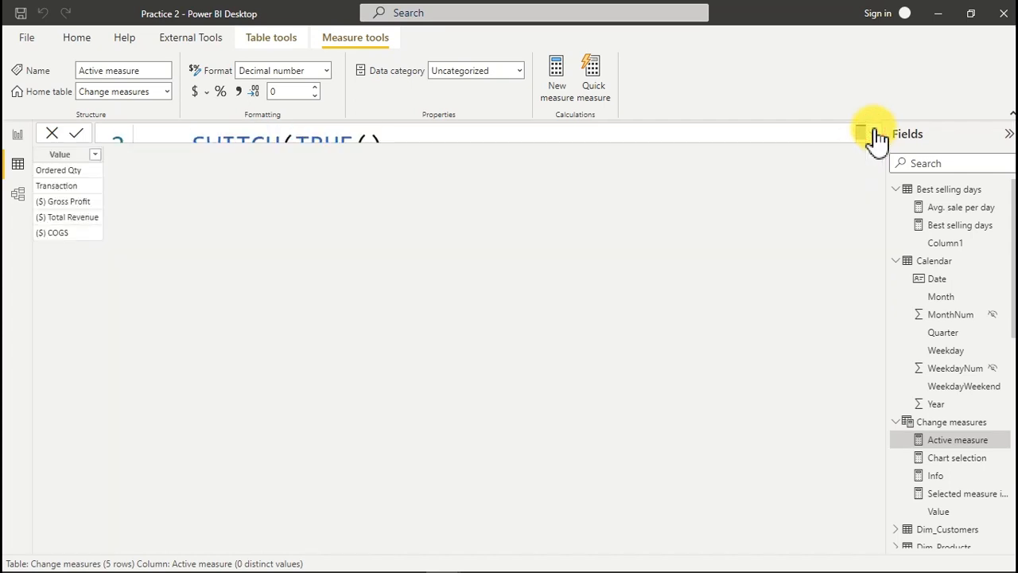
{"action": "left_click", "coordinate": [19, 136]}
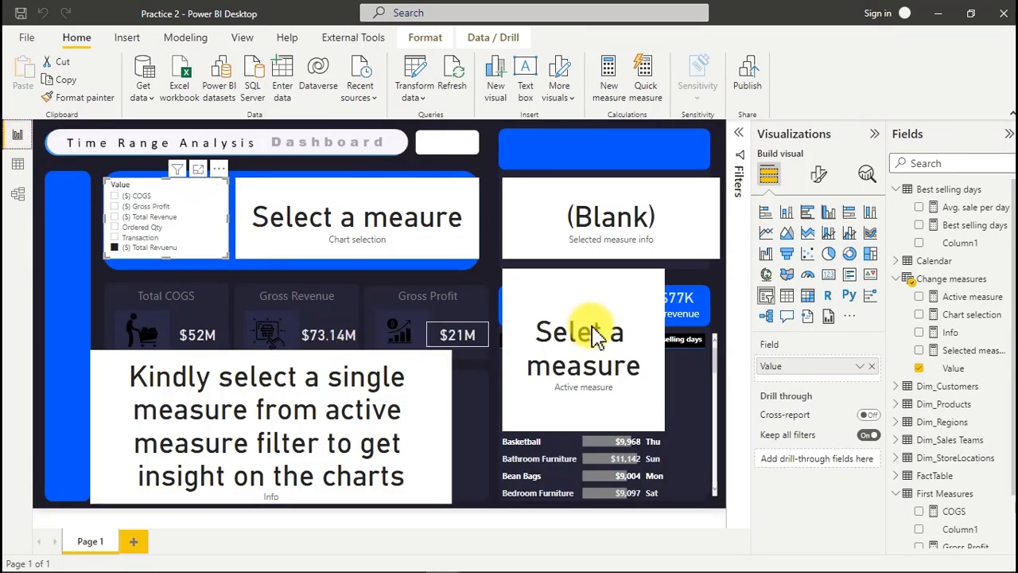
{"action": "left_click", "coordinate": [976, 298]}
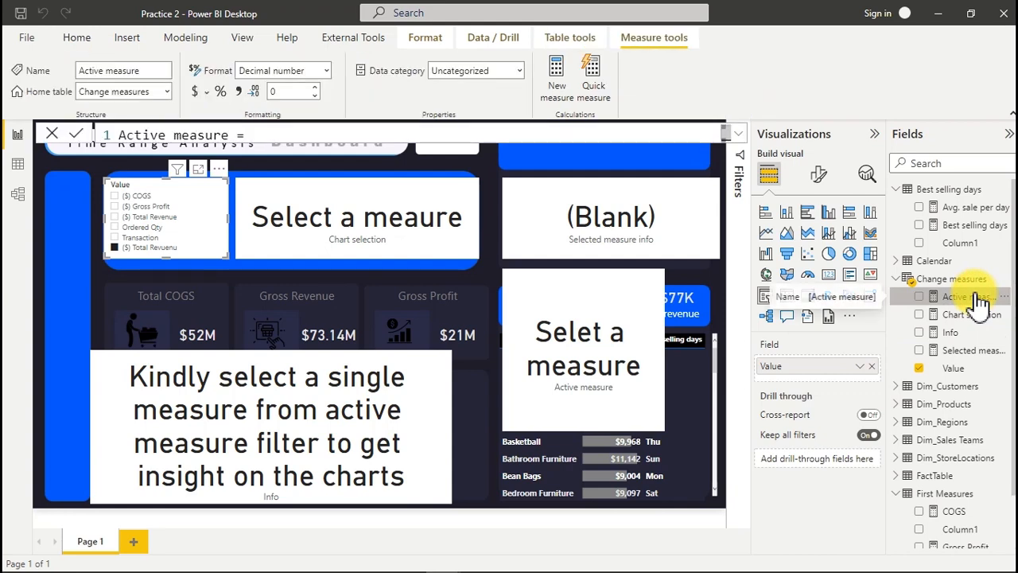
{"action": "left_click", "coordinate": [739, 136]}
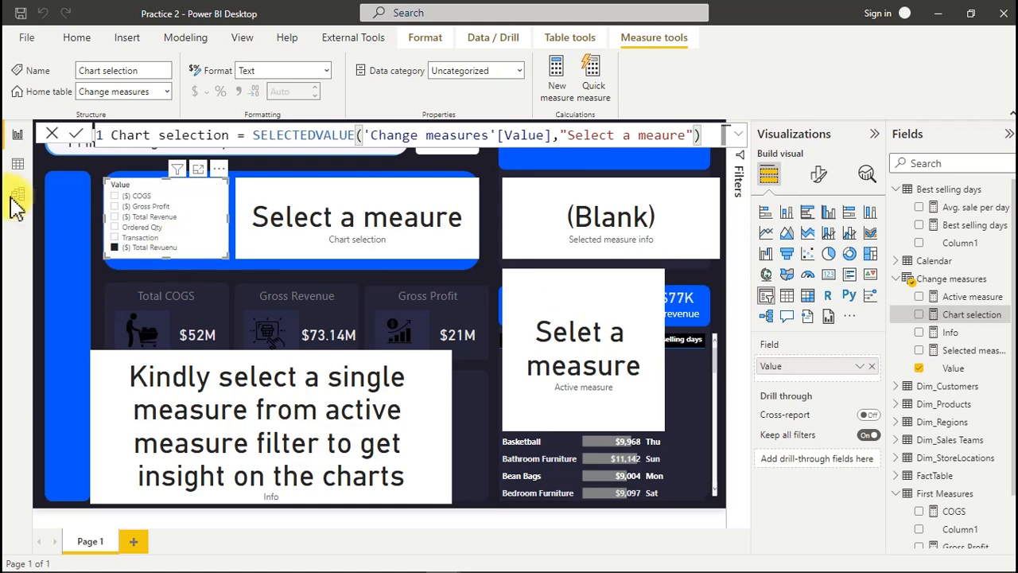
{"action": "left_click", "coordinate": [17, 164]}
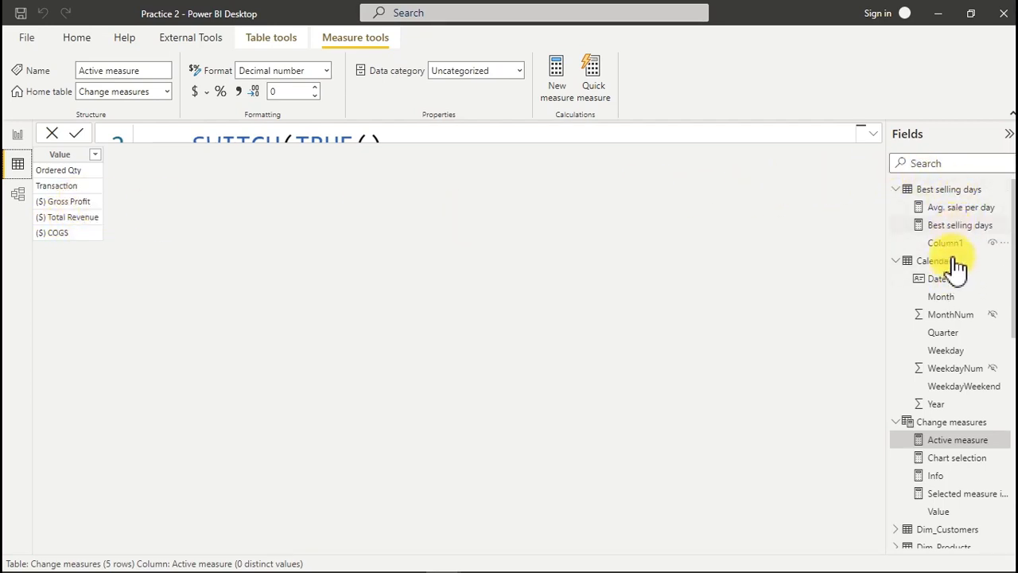
{"action": "left_click", "coordinate": [874, 133]}
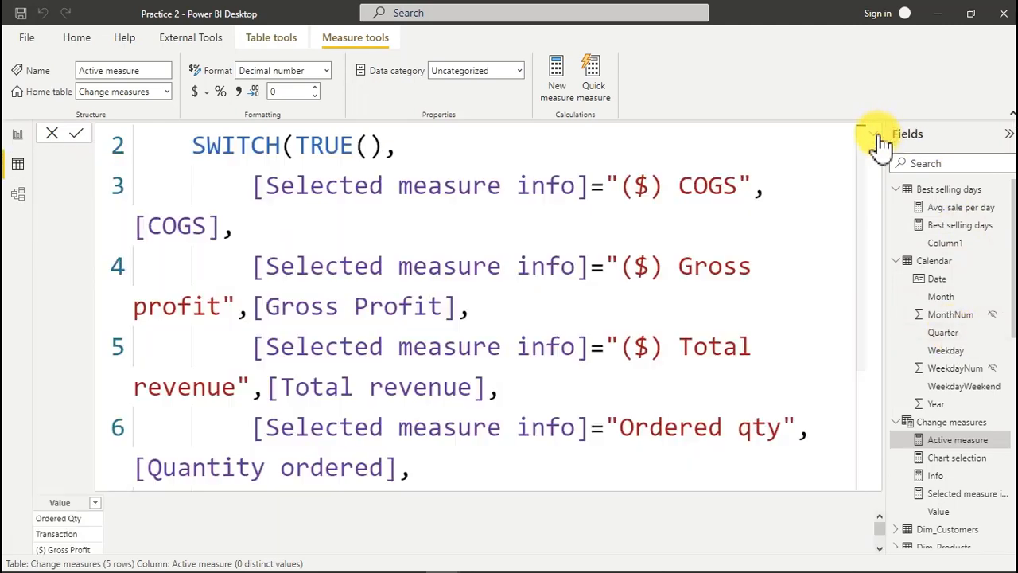
{"action": "left_click", "coordinate": [797, 321]}
{"action": "scroll", "coordinate": [797, 321], "scroll_direction": "down", "scroll_amount": 4}
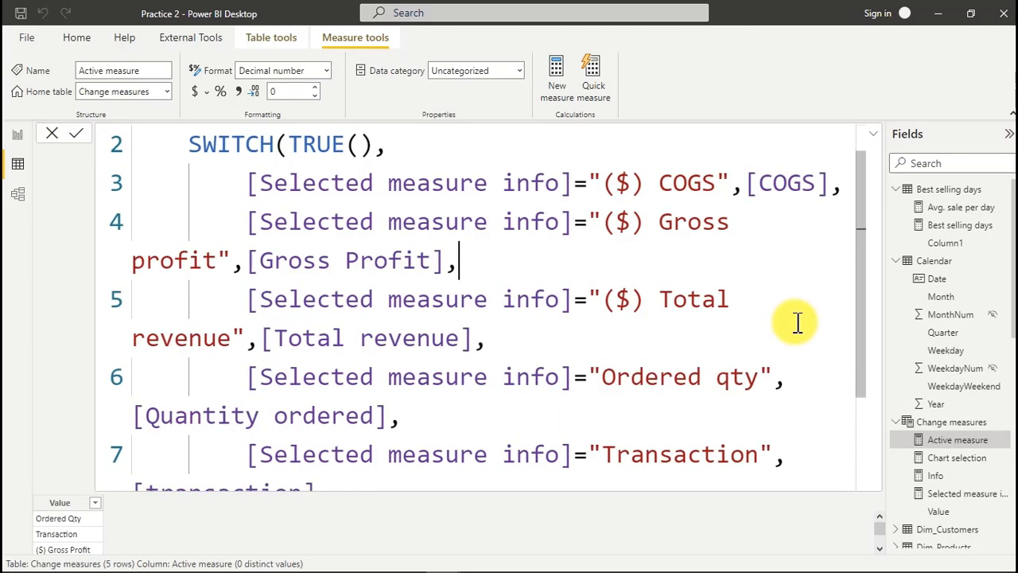
{"action": "scroll", "coordinate": [797, 320], "scroll_direction": "down", "scroll_amount": 3}
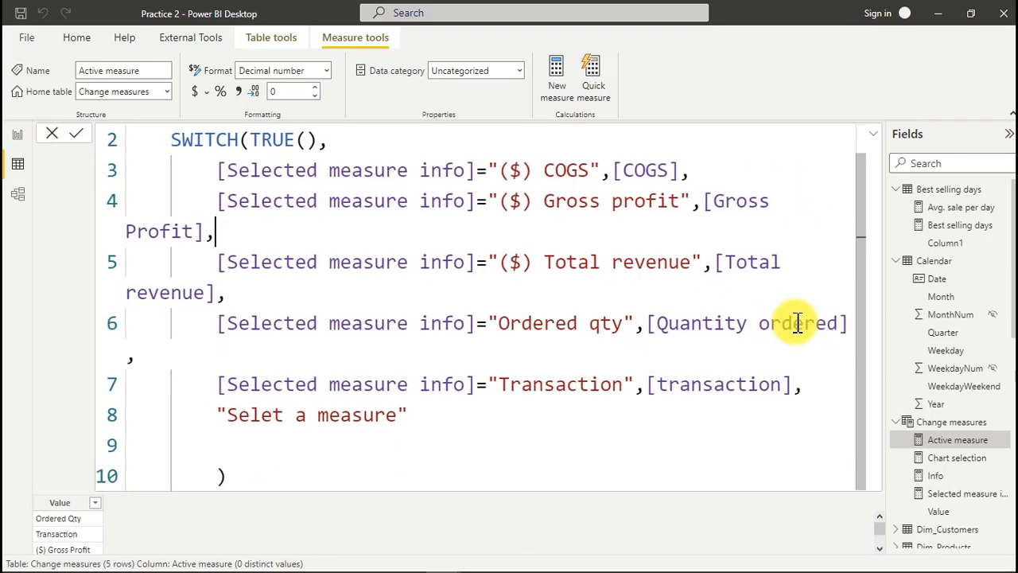
{"action": "scroll", "coordinate": [798, 321], "scroll_direction": "down", "scroll_amount": 1}
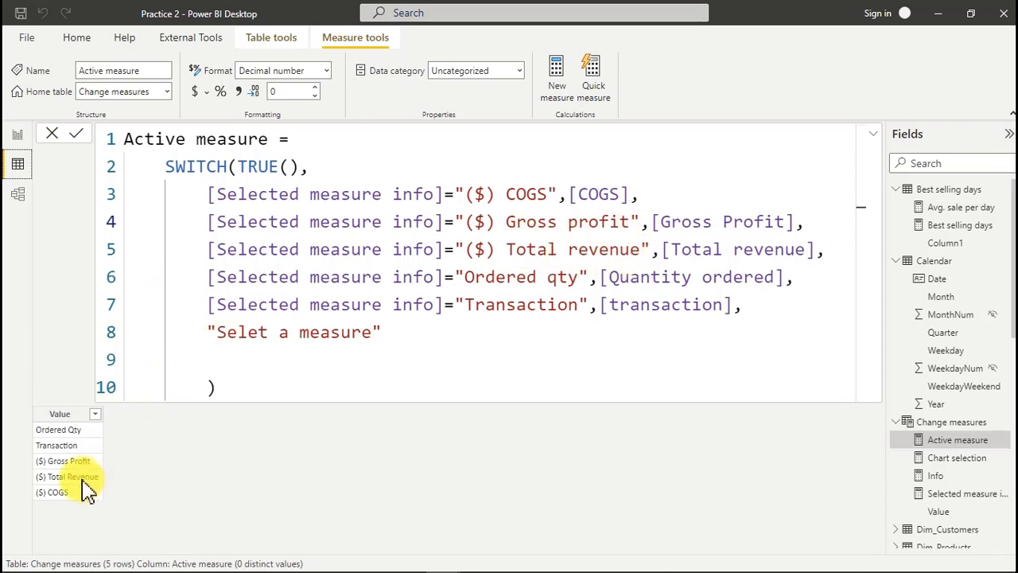
Step: Return to the report and test the Value slicer with Transaction and ($) Total Revenue
{"action": "left_click", "coordinate": [18, 137]}
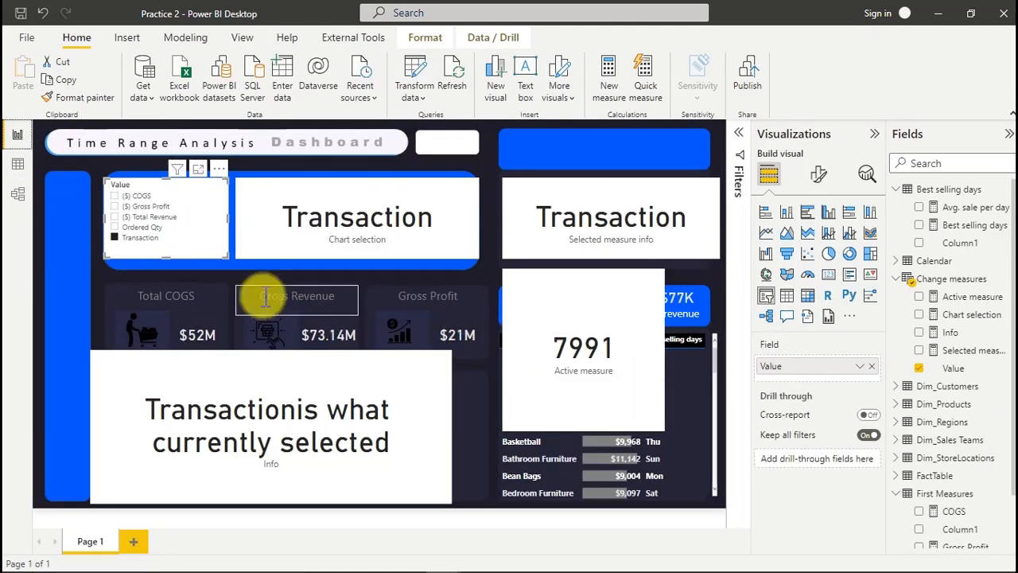
{"action": "left_click", "coordinate": [115, 218]}
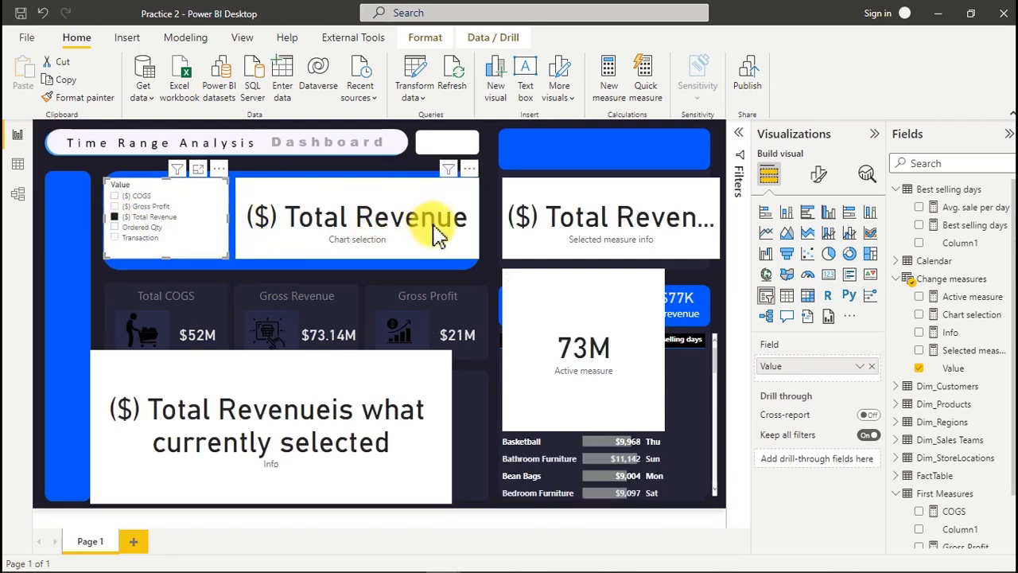
Step: Remove the Chart selection and Selected measure info cards from the report page, and select the Info card
{"action": "left_click", "coordinate": [470, 170]}
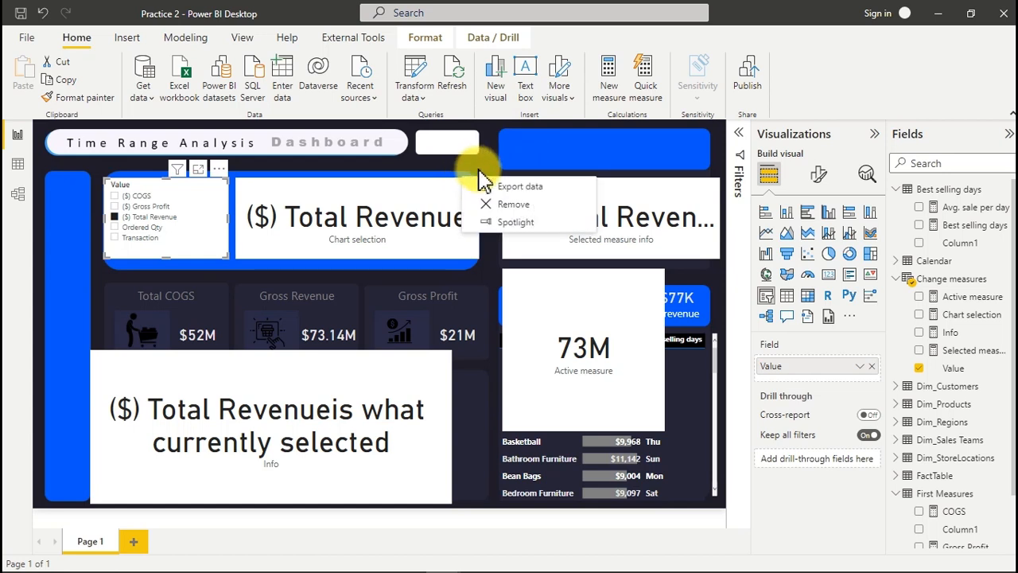
{"action": "left_click", "coordinate": [549, 207]}
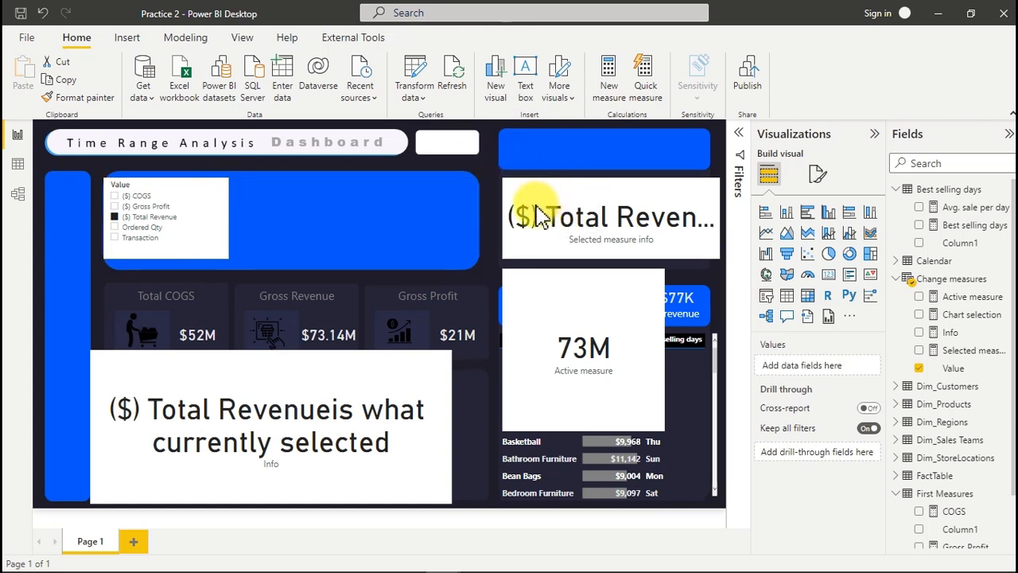
{"action": "left_click", "coordinate": [712, 169]}
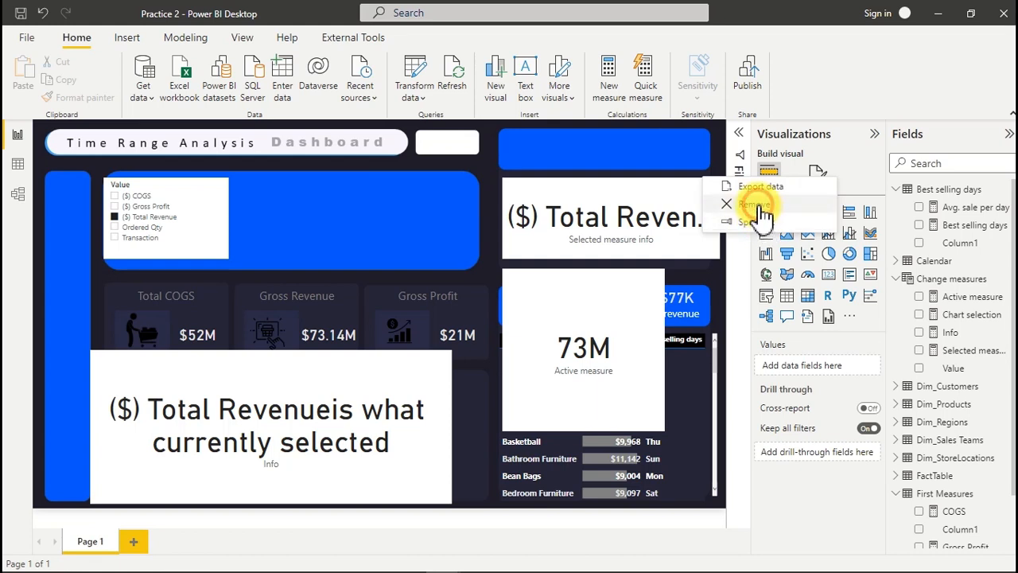
{"action": "left_click", "coordinate": [755, 205]}
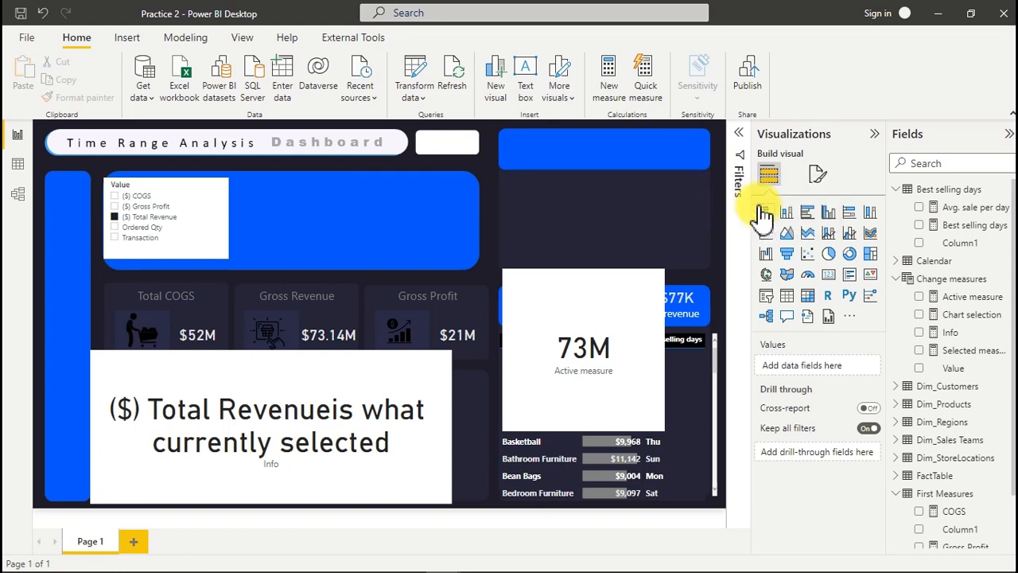
{"action": "left_click", "coordinate": [318, 372]}
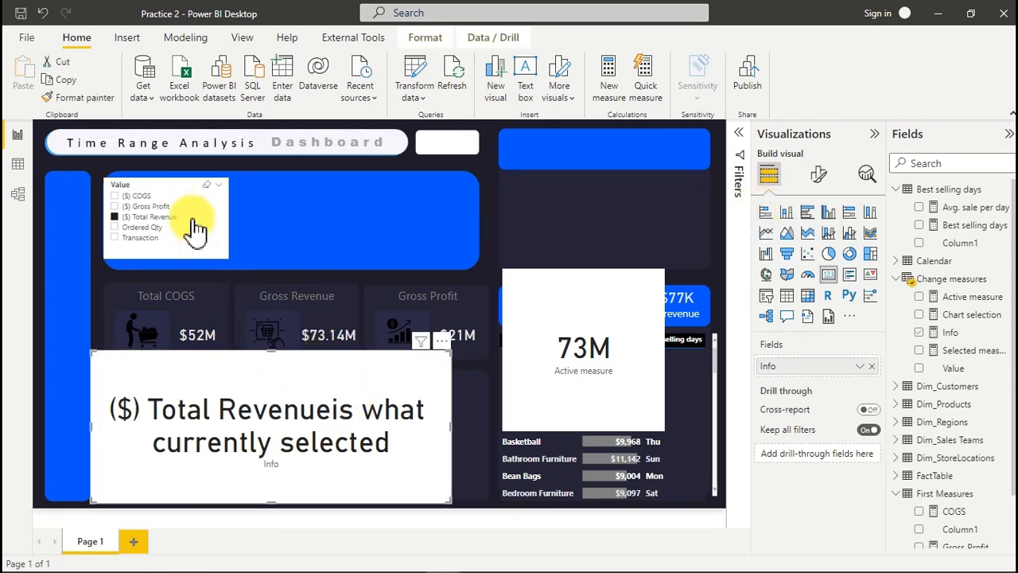